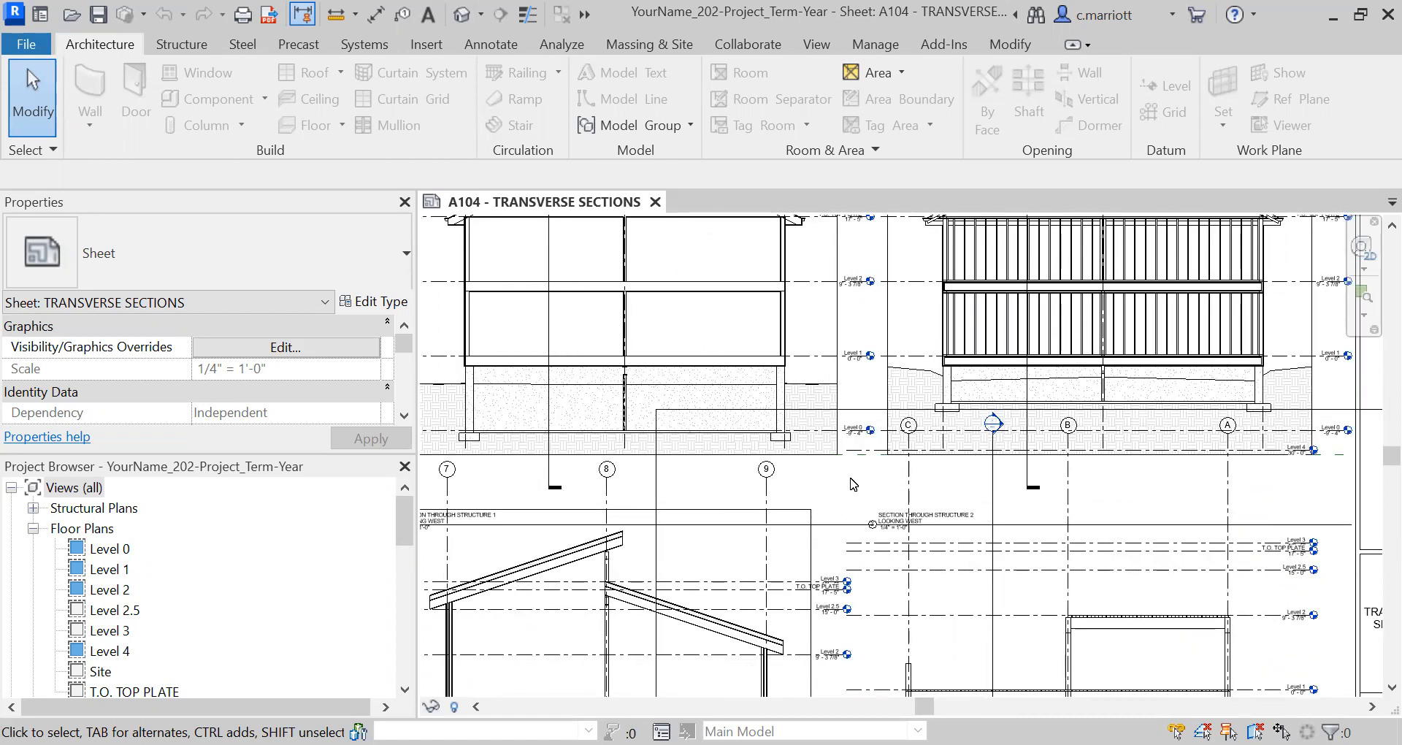
# Examine the transverse section viewports on sheet A104, comparing the roof sections with the overlapping Structure 4 section
pyautogui.scroll(-2, 852, 483)
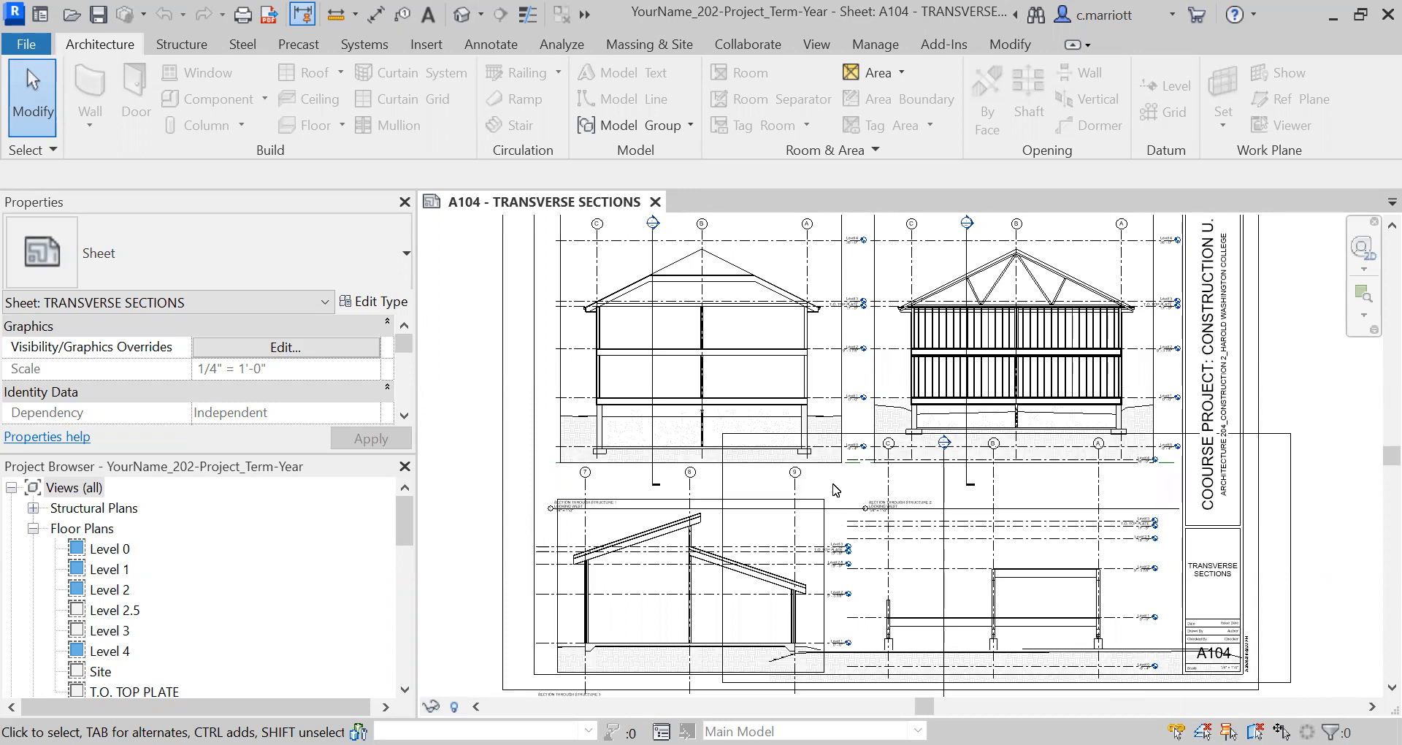
pyautogui.scroll(-2, 905, 496)
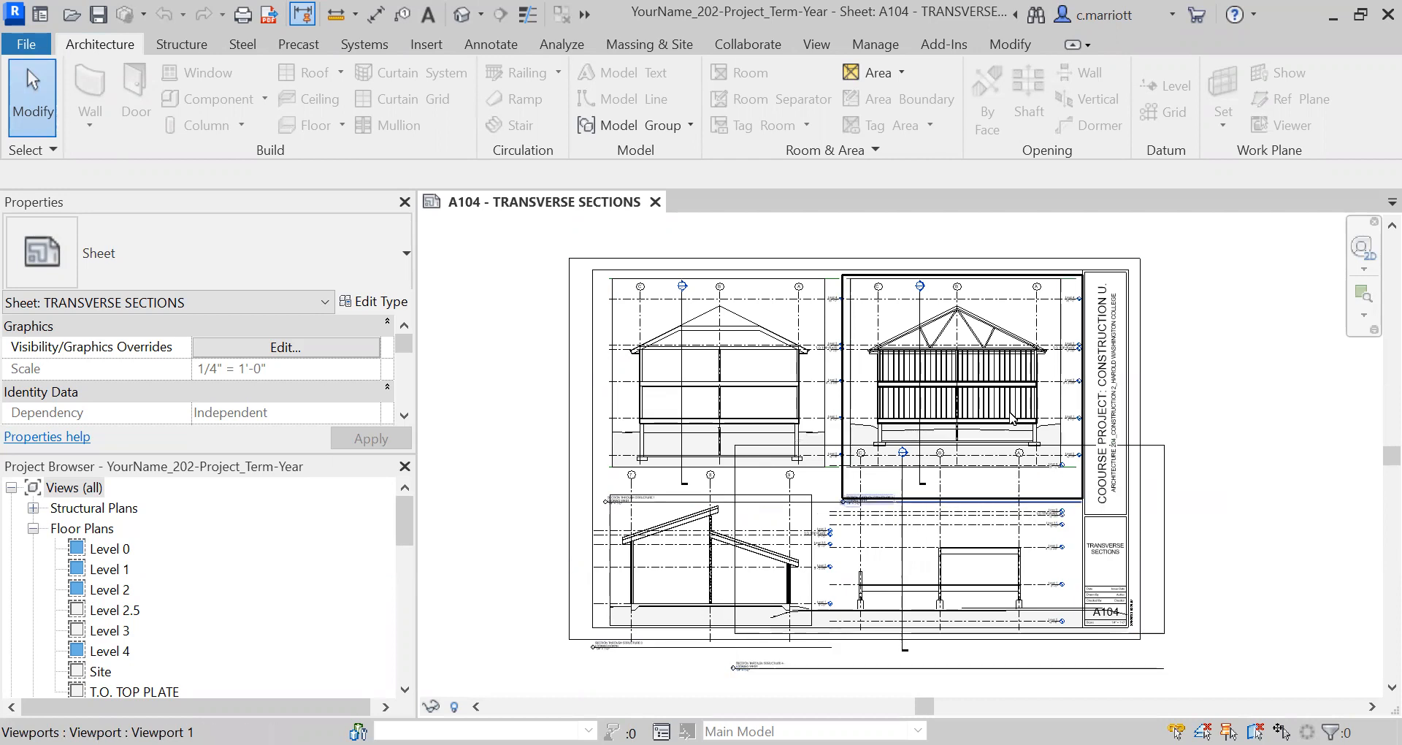
pyautogui.scroll(2, 876, 350)
pyautogui.scroll(3, 803, 380)
pyautogui.scroll(1, 776, 425)
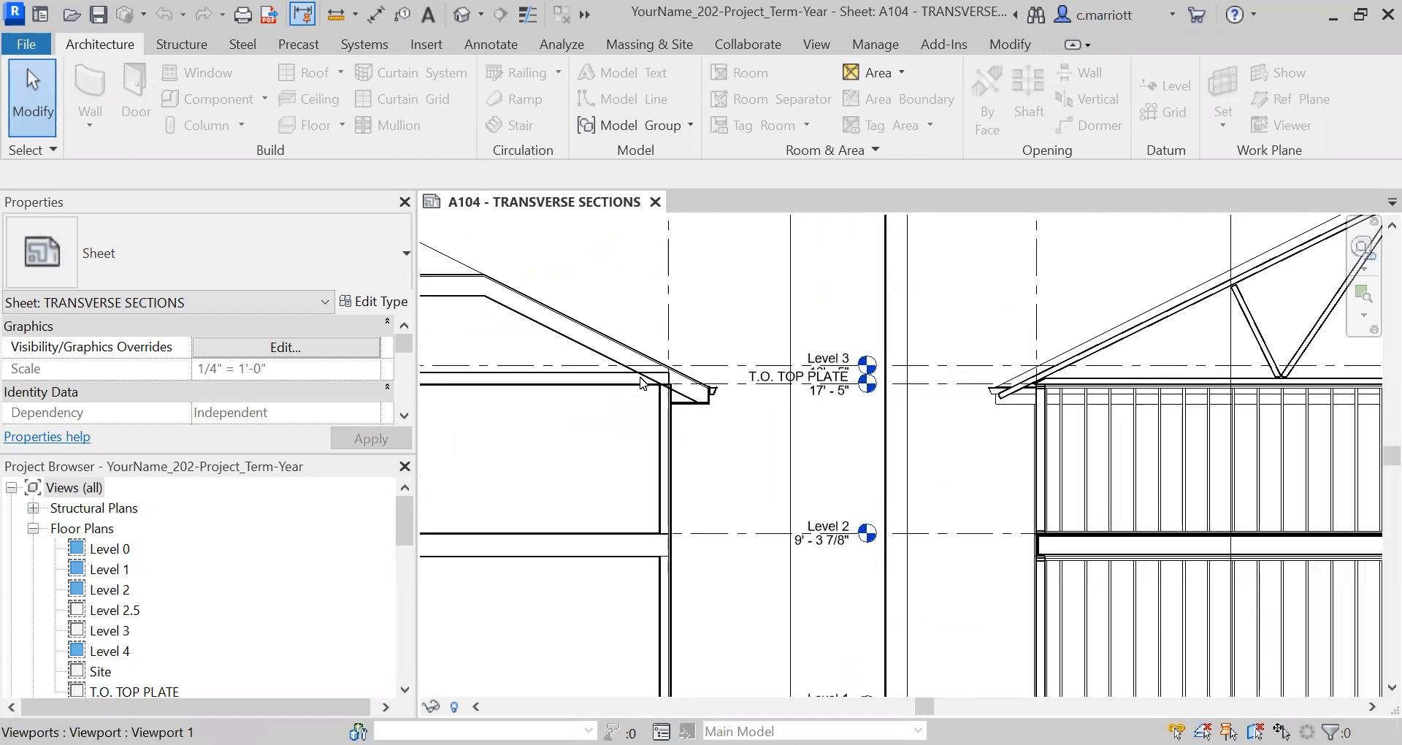
pyautogui.scroll(-4, 716, 384)
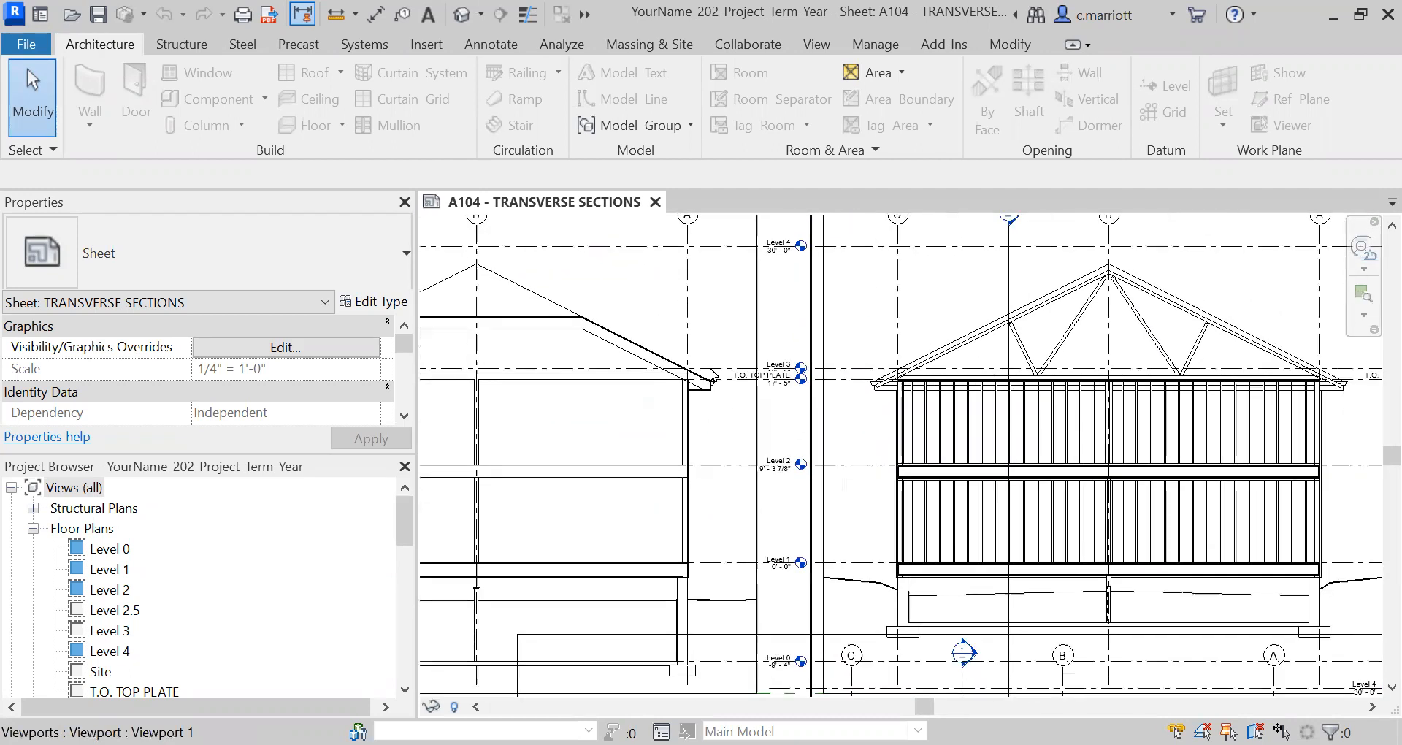
pyautogui.scroll(-2, 712, 402)
pyautogui.scroll(3, 701, 485)
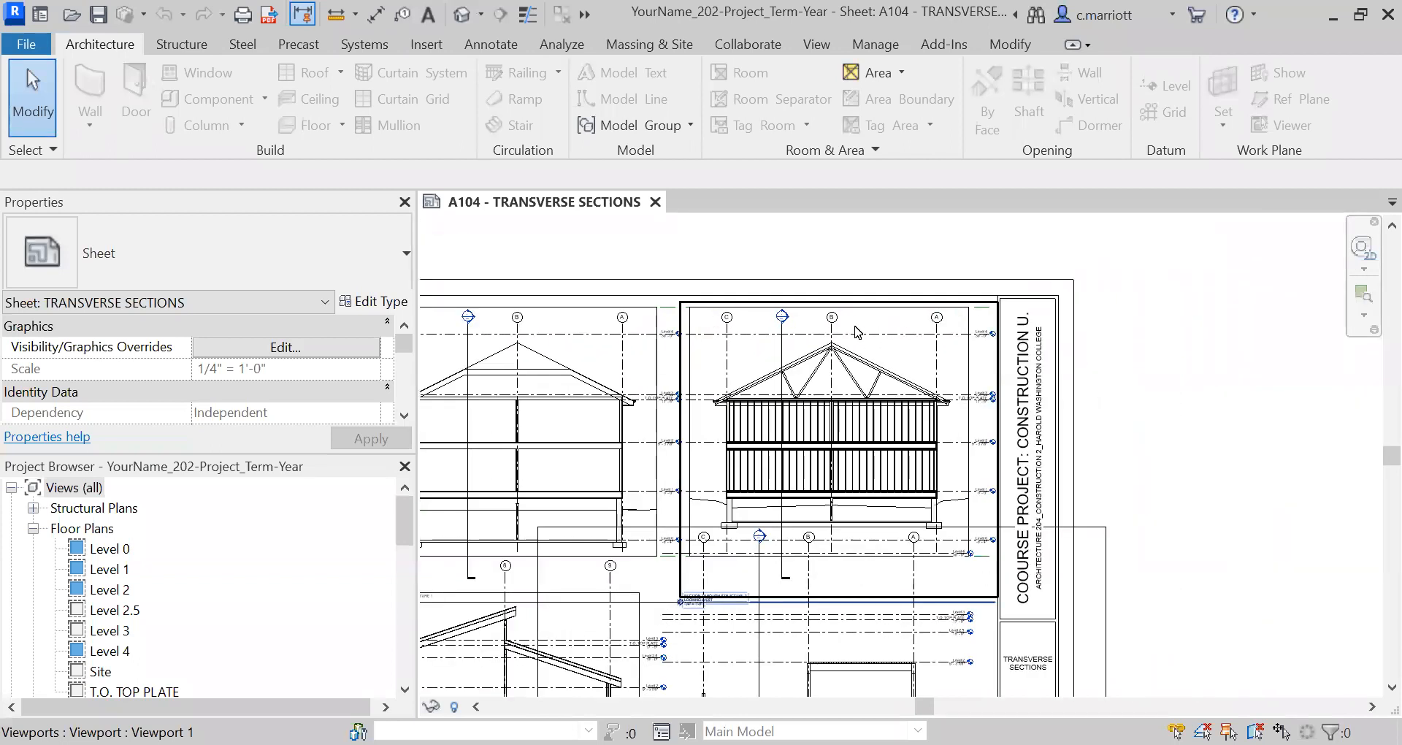
pyautogui.scroll(-3, 838, 483)
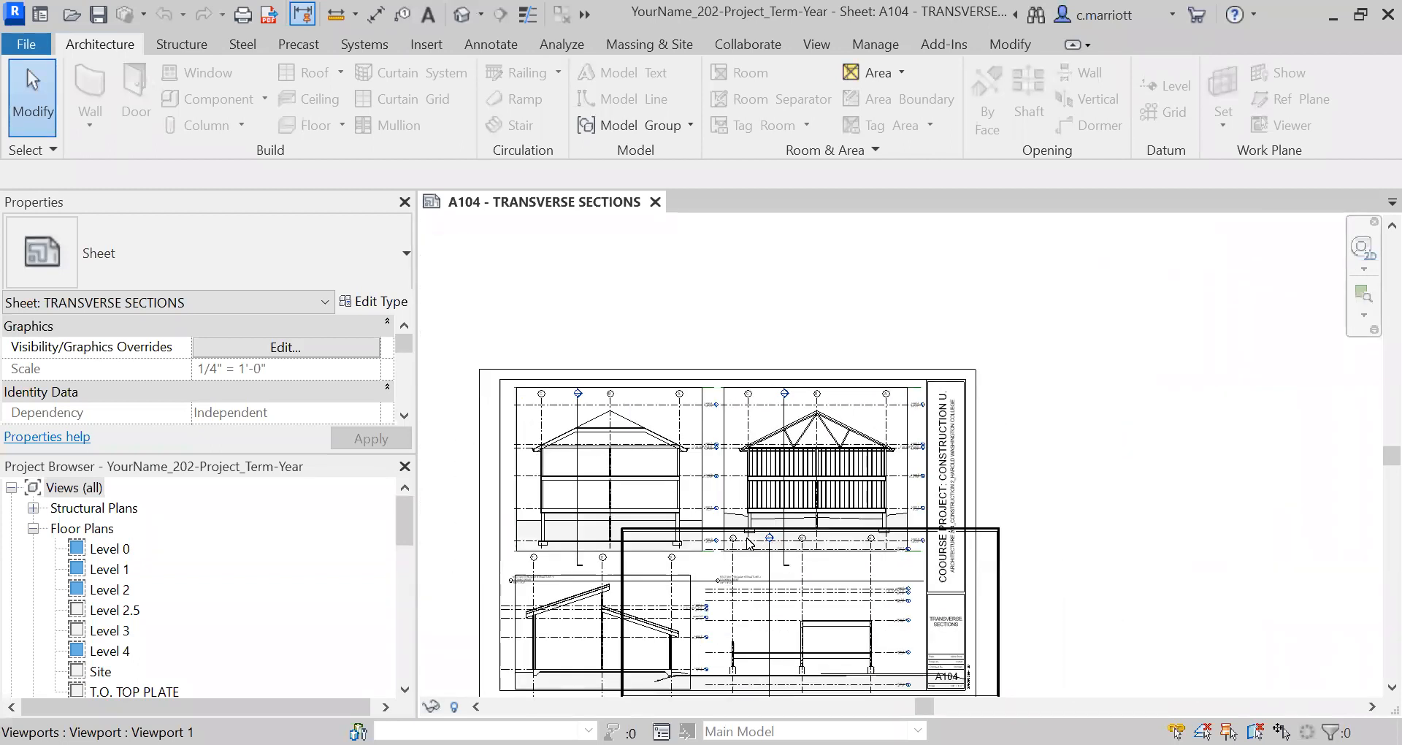
pyautogui.scroll(3, 768, 552)
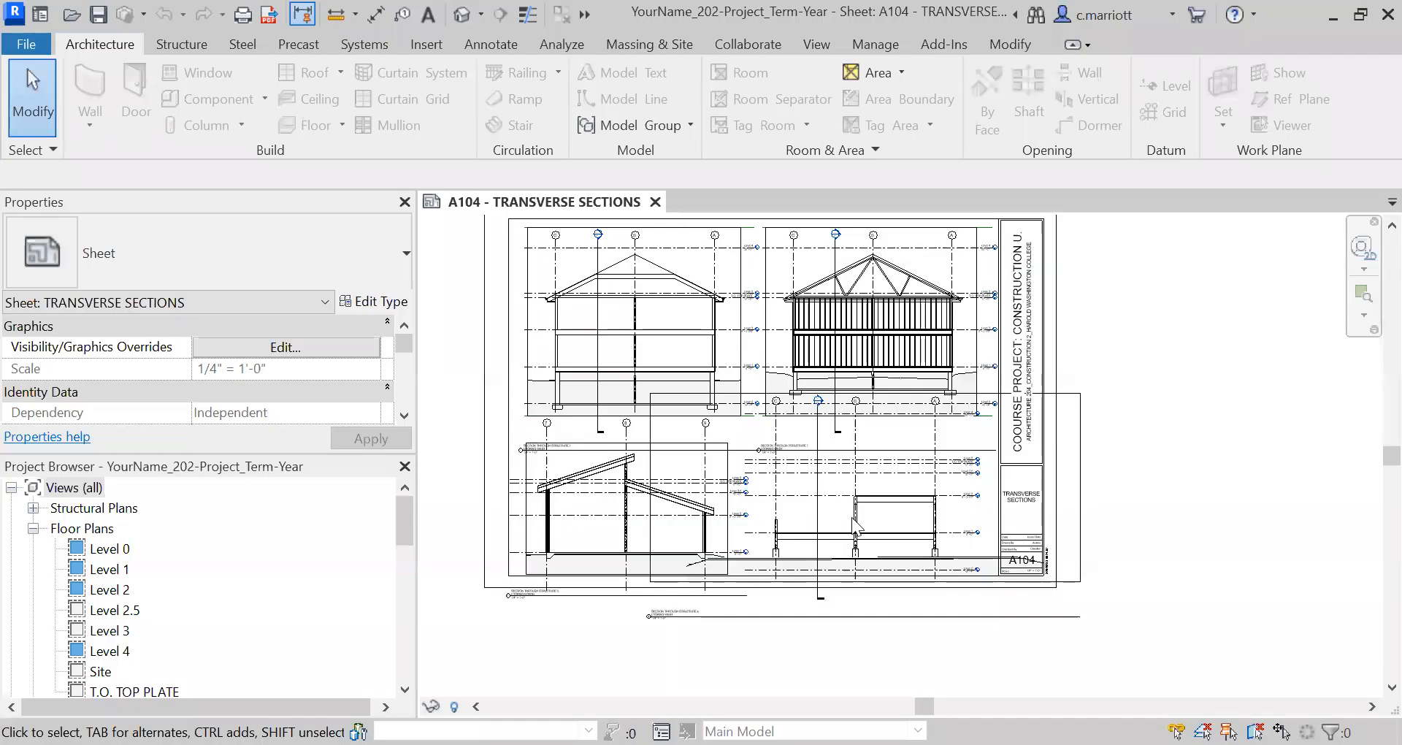
pyautogui.scroll(3, 852, 510)
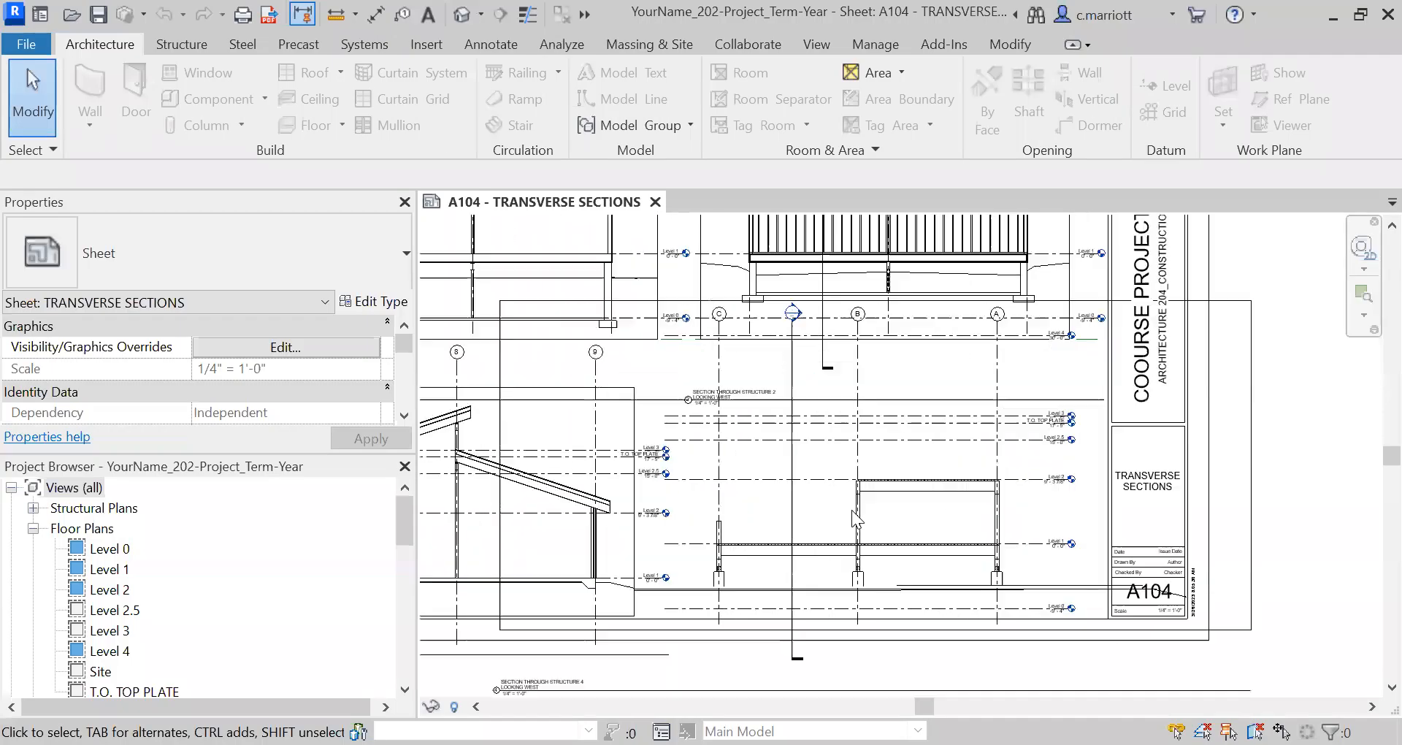
pyautogui.scroll(2, 851, 510)
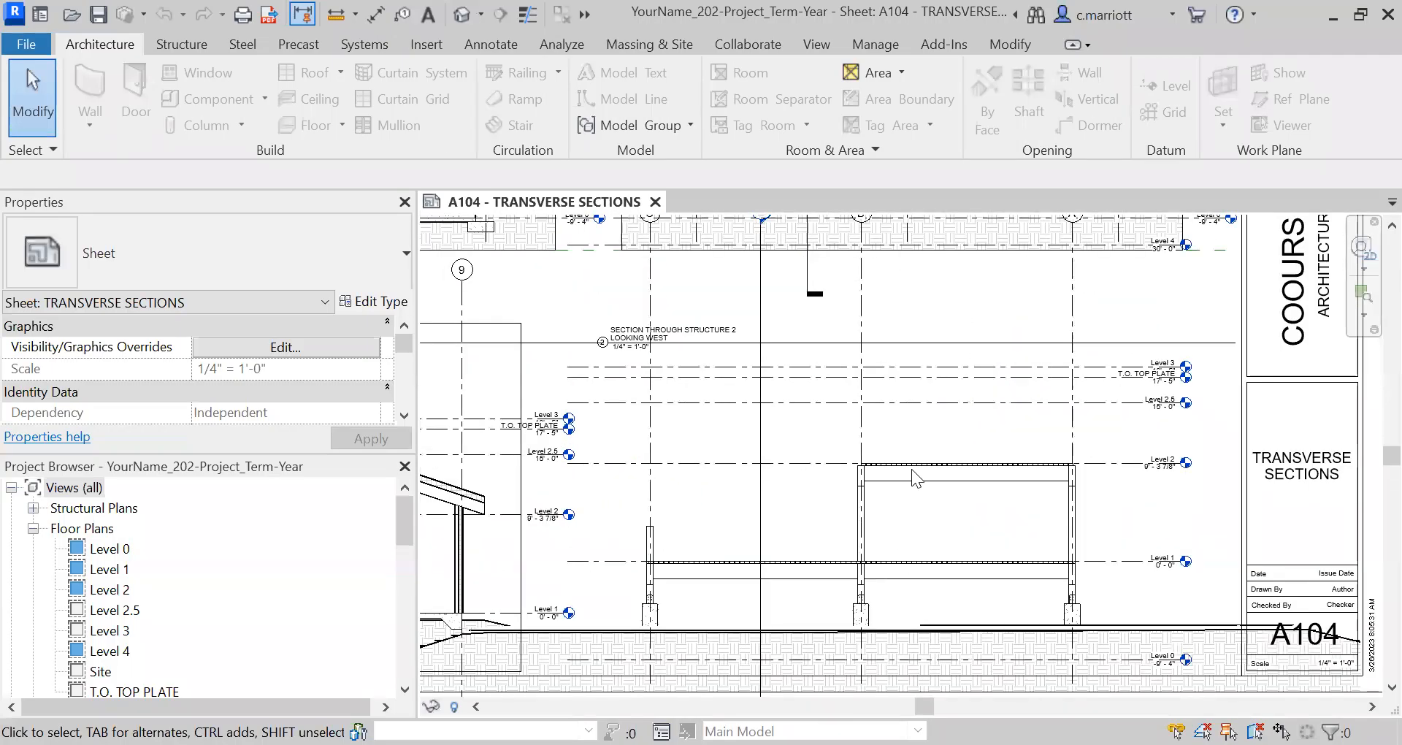
pyautogui.scroll(-2, 911, 468)
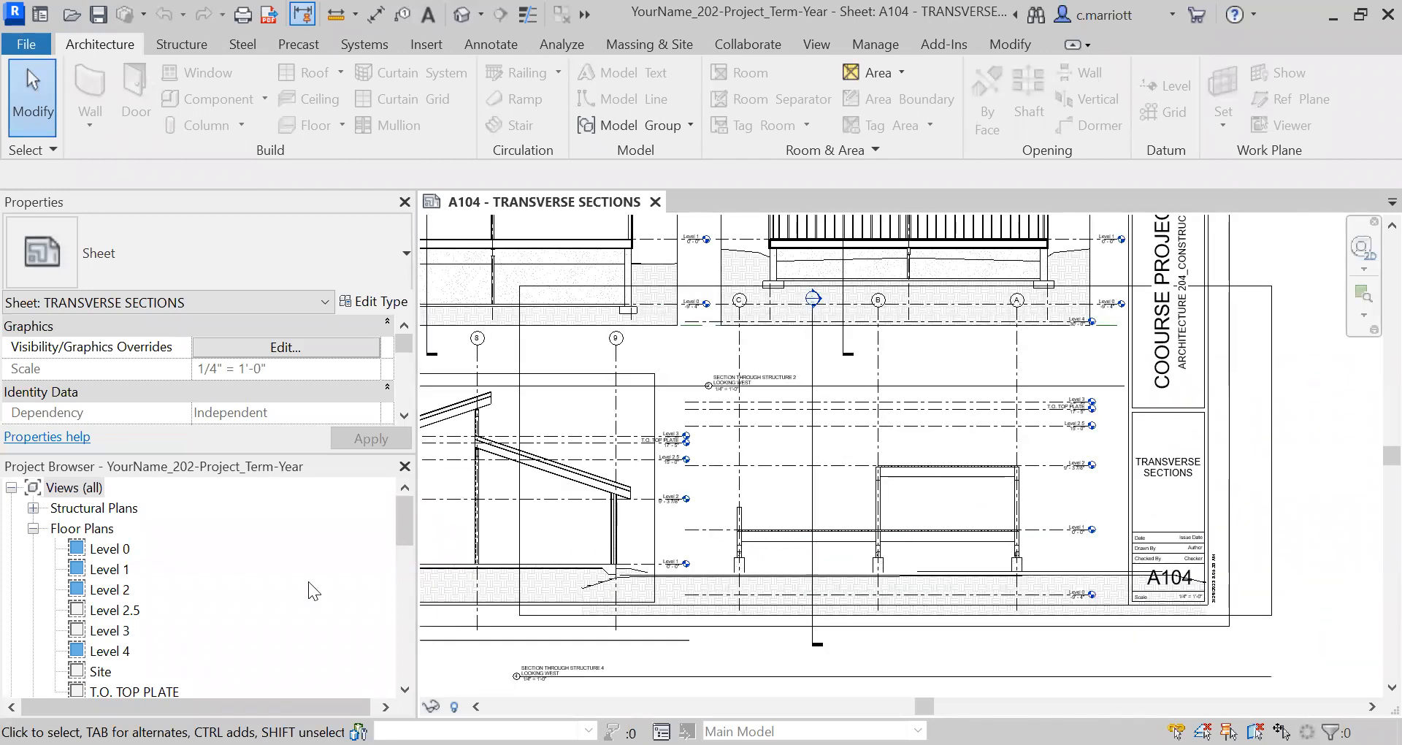
# Open the section view SECTION THROUGH STRUCTURE 4 LOOKING WEST
pyautogui.click(343, 604)
pyautogui.scroll(-10, 343, 604)
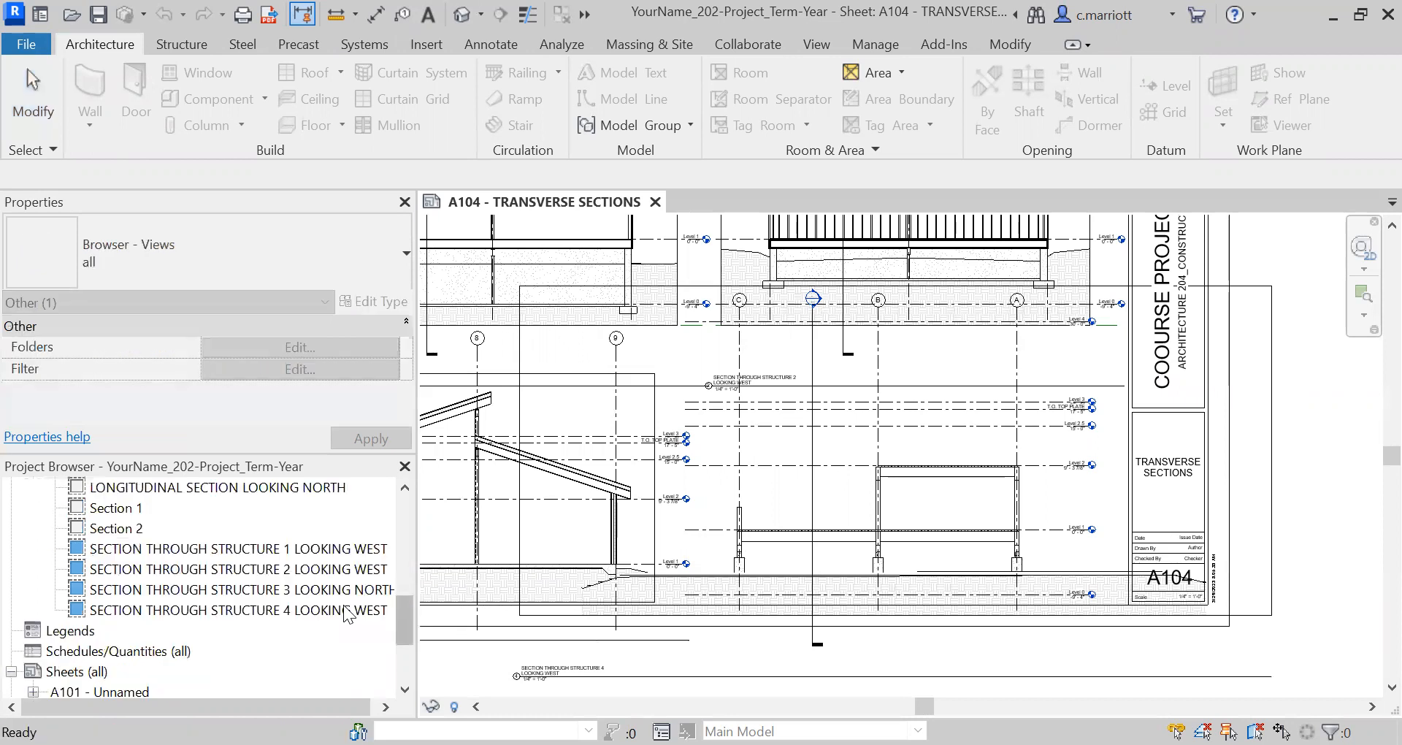
pyautogui.doubleClick(344, 607)
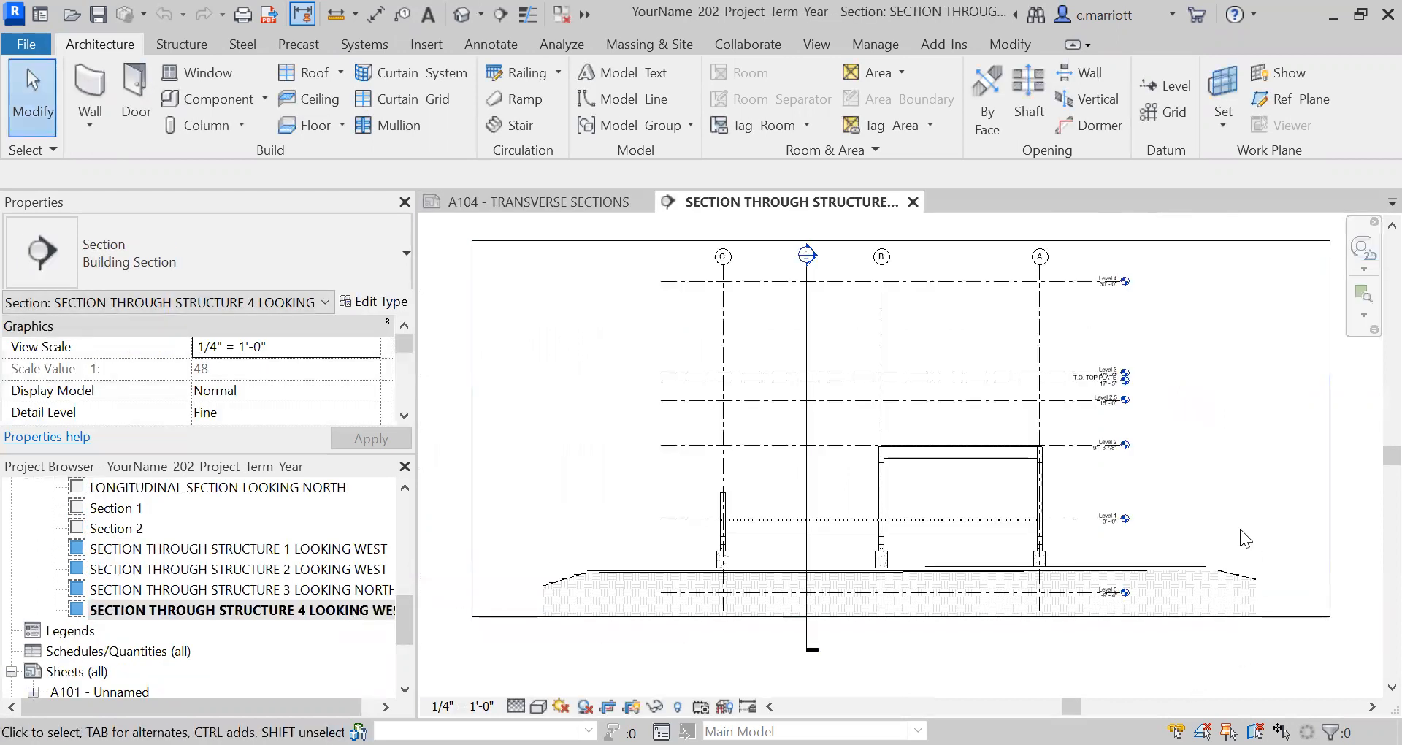
# Narrow the Structure 4 section's crop region on both sides, to just outside grid C and the level heads, and nudge its upper edge down
pyautogui.click(471, 522)
pyautogui.moveTo(471, 429); pyautogui.dragTo(669, 459)
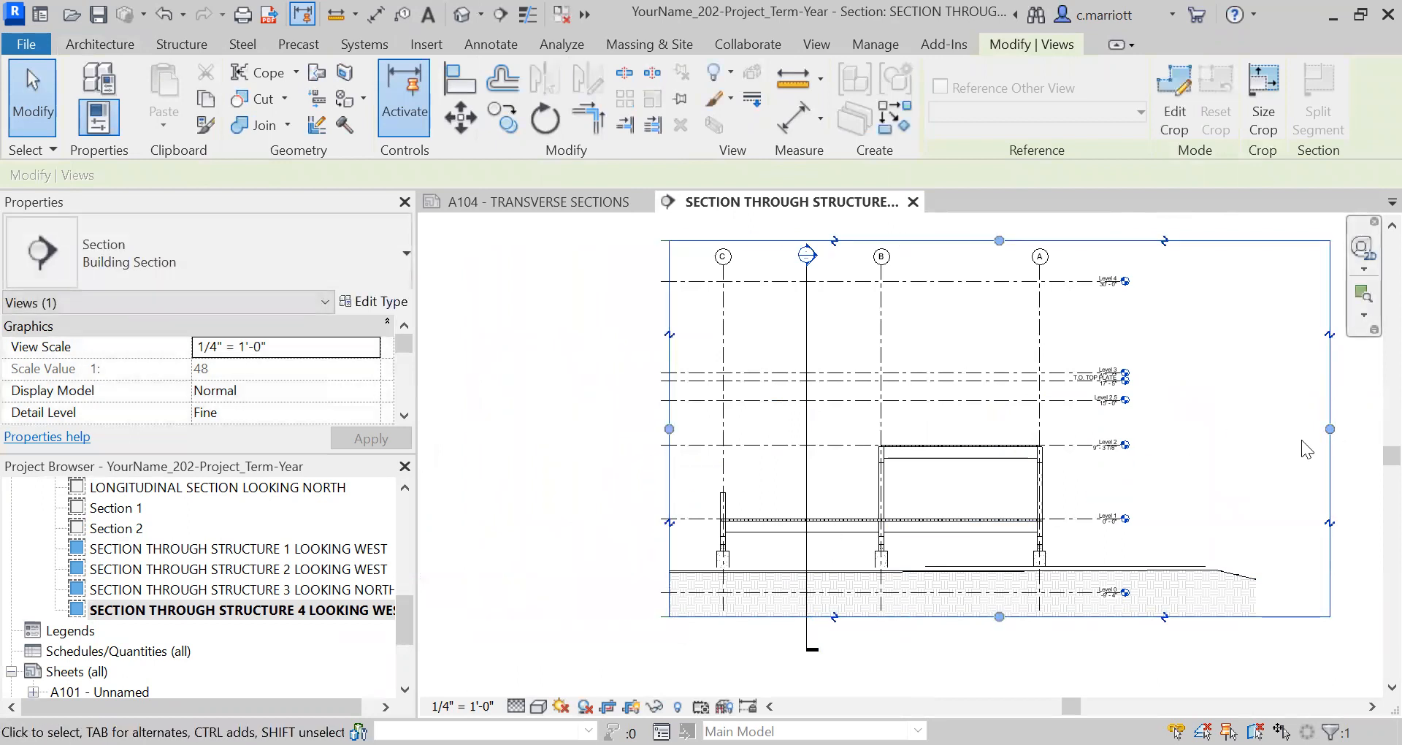
pyautogui.moveTo(1331, 429); pyautogui.dragTo(1154, 431)
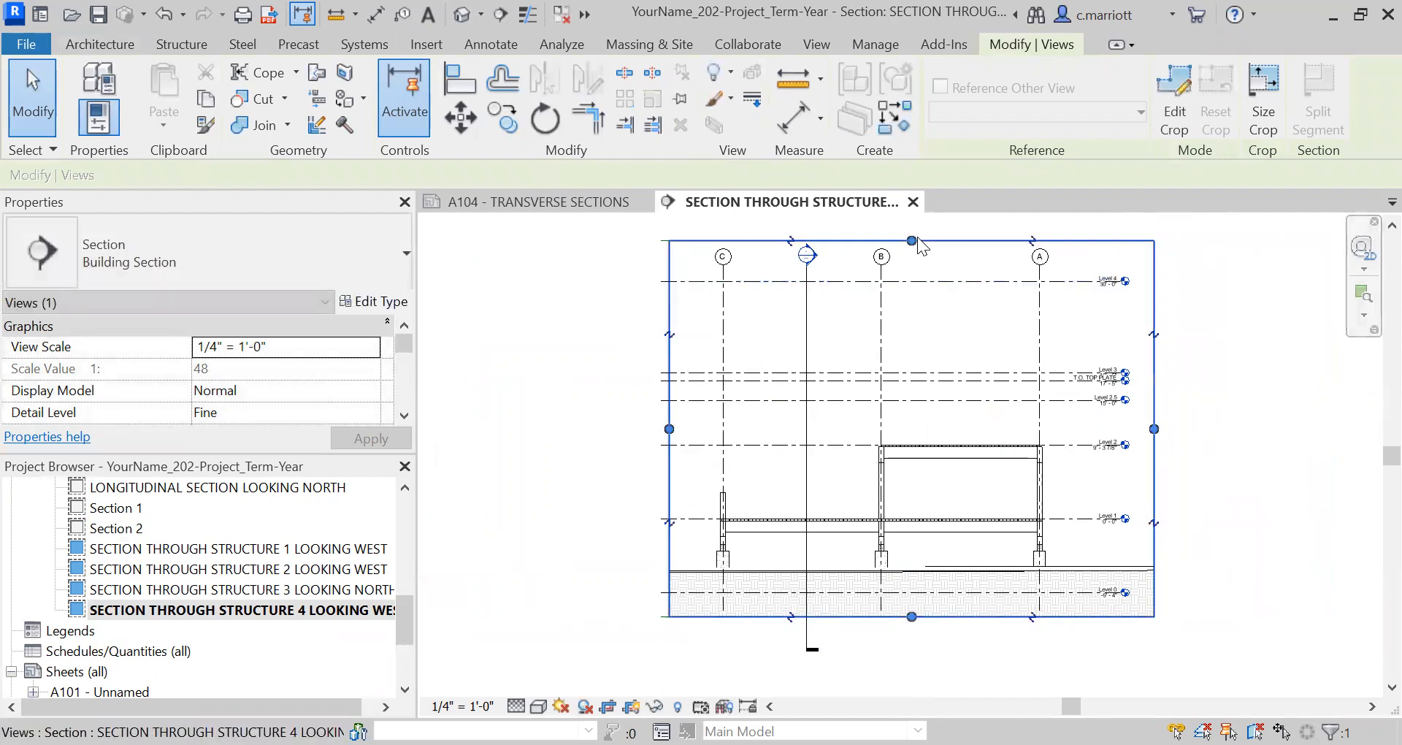
pyautogui.moveTo(911, 240); pyautogui.dragTo(912, 259)
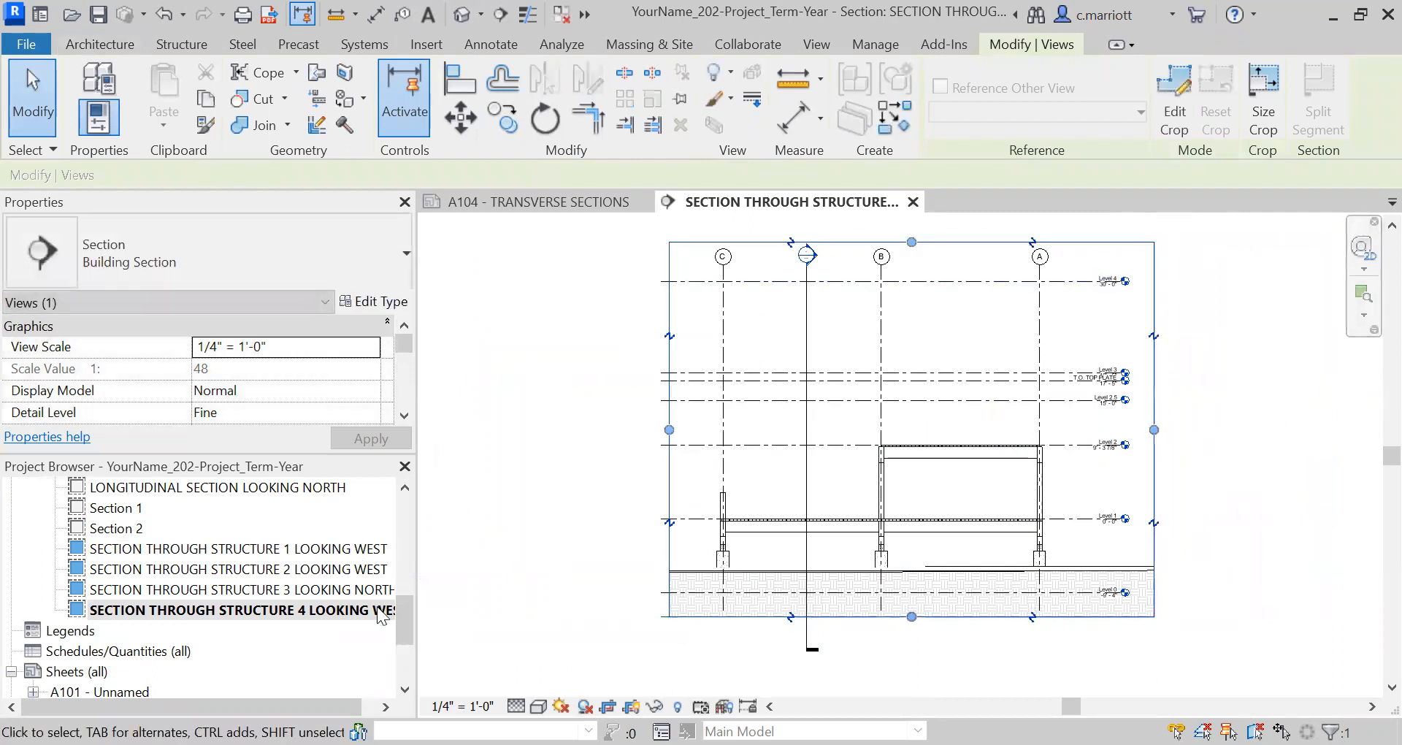
# Return to sheet A104 - TRANSVERSE SECTIONS and check how the cropped Structure 4 section fits beside the other sections and title block
pyautogui.scroll(-3, 363, 595)
pyautogui.press('Escape')
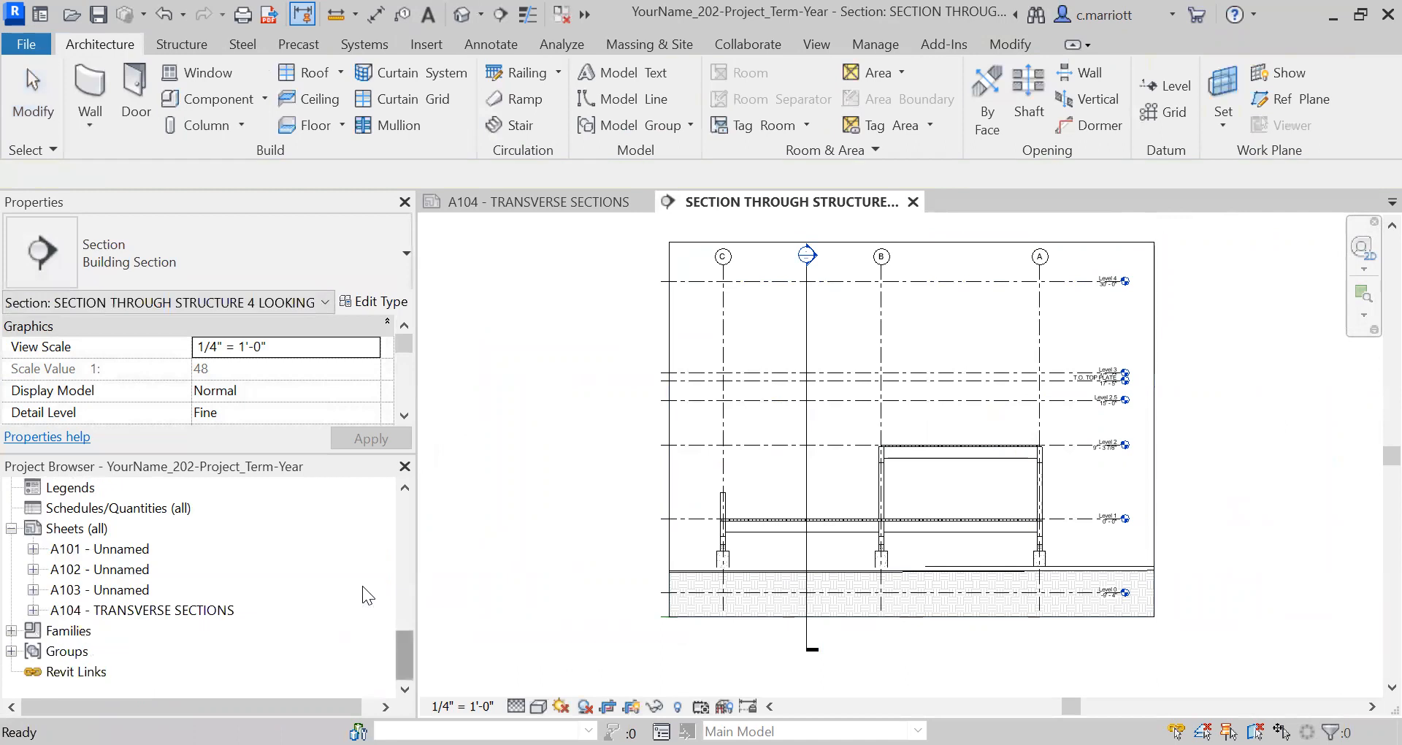
pyautogui.doubleClick(117, 609)
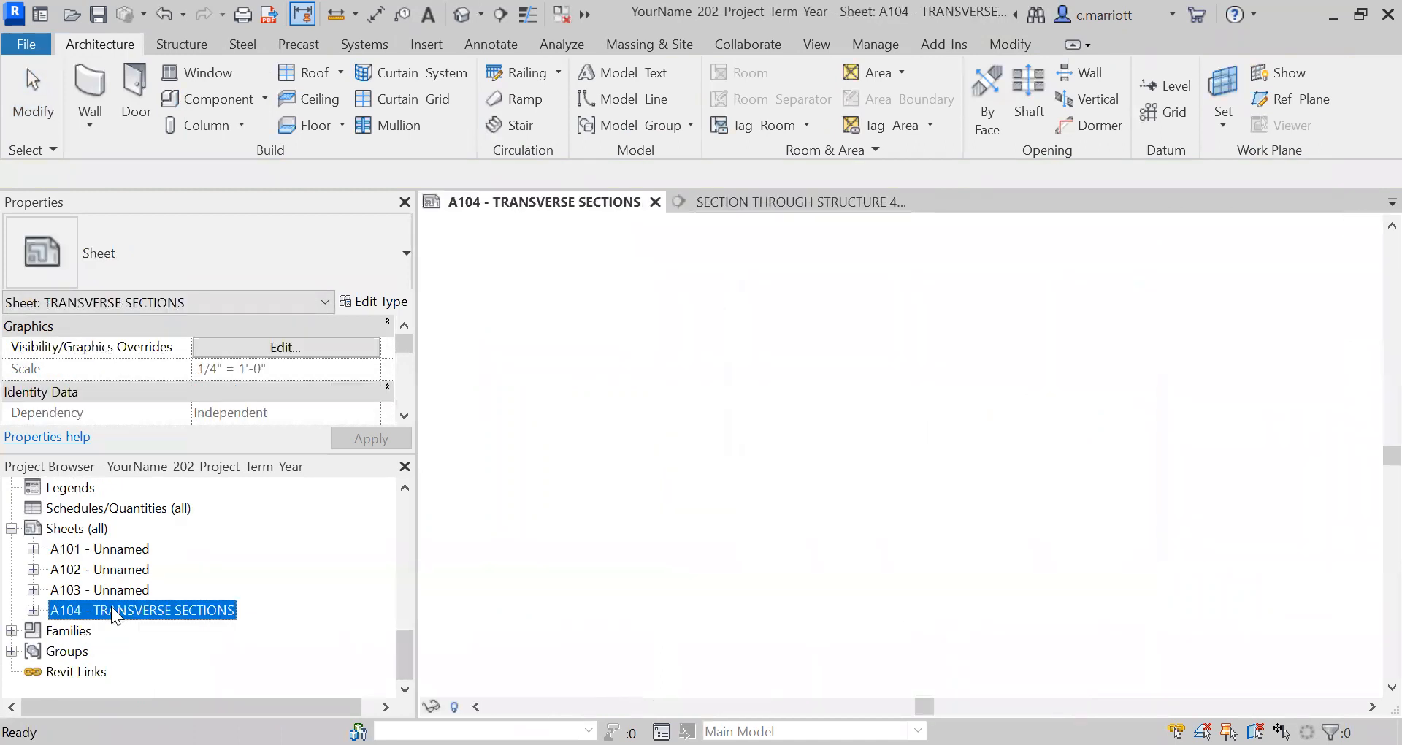
pyautogui.click(860, 603)
pyautogui.scroll(-2, 756, 549)
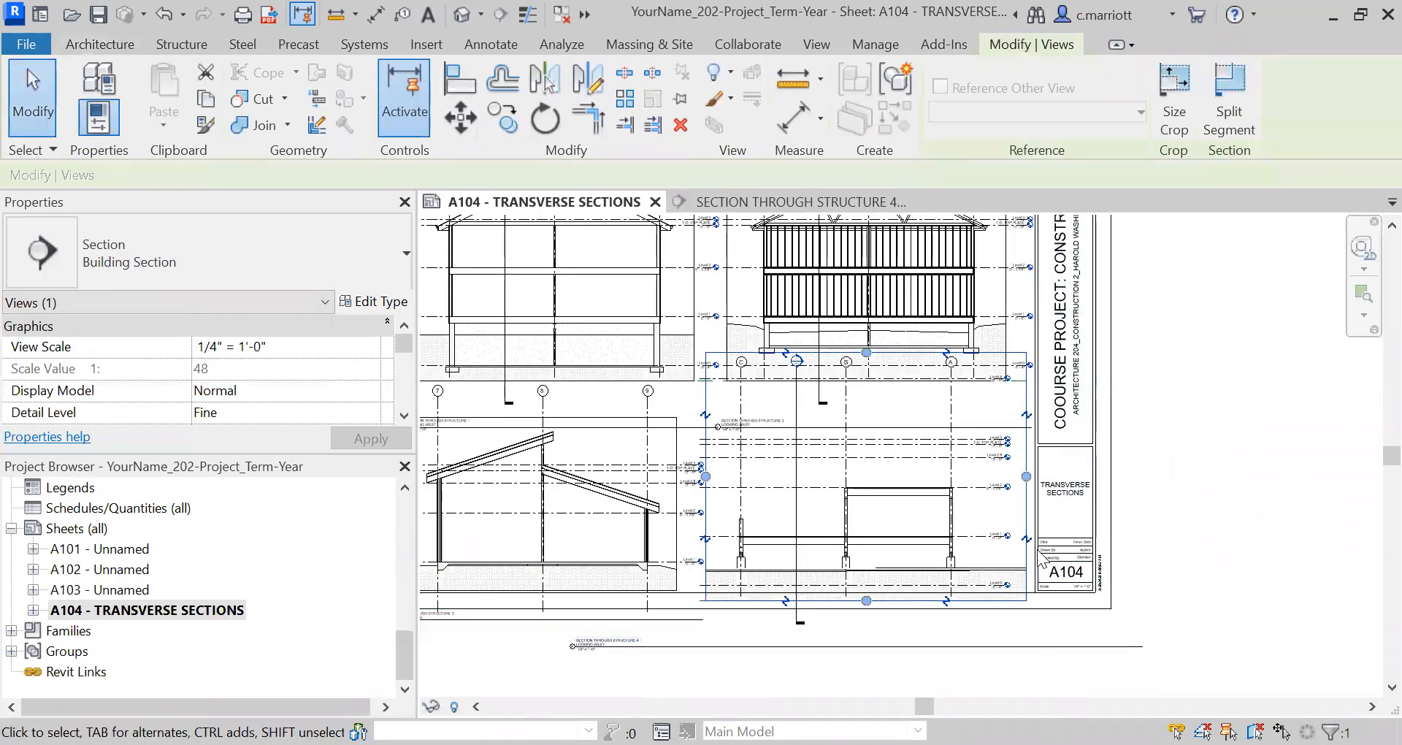
pyautogui.scroll(2, 975, 464)
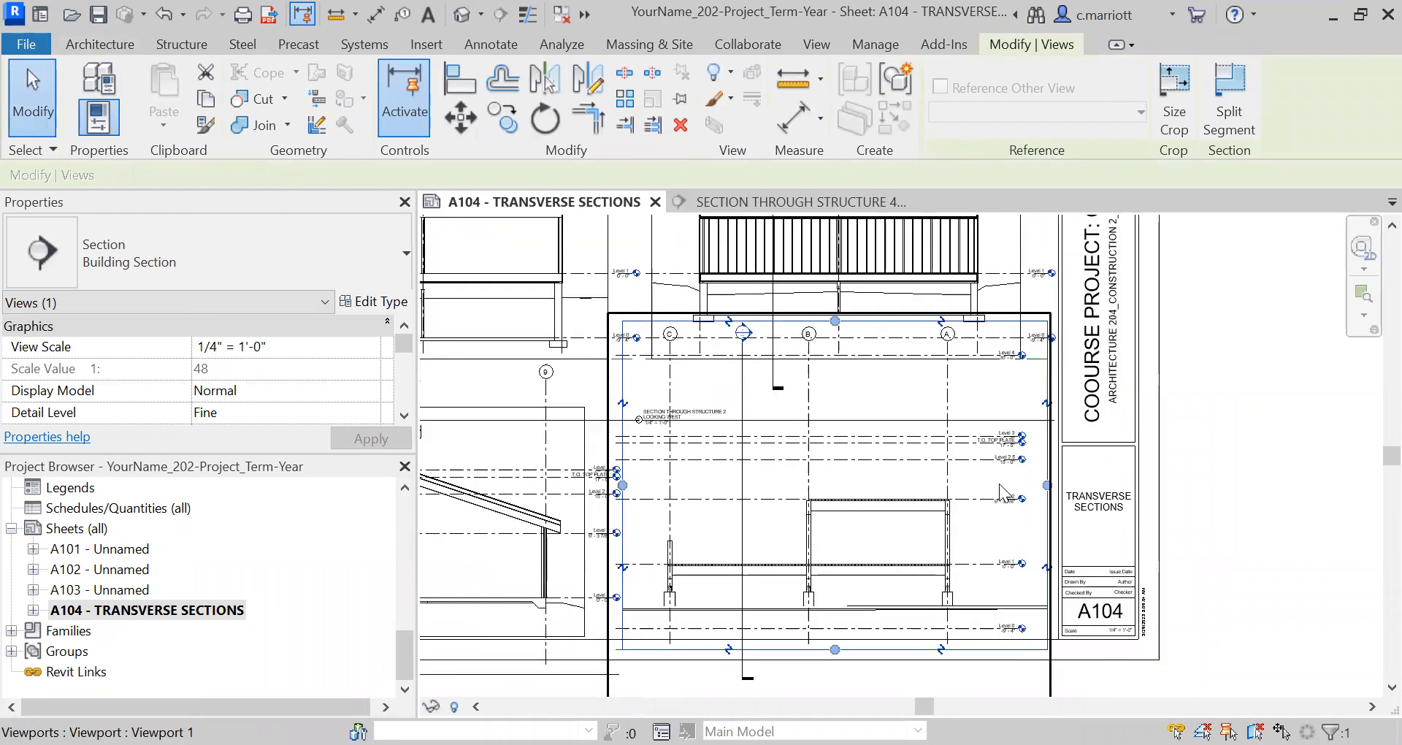
pyautogui.scroll(1, 931, 531)
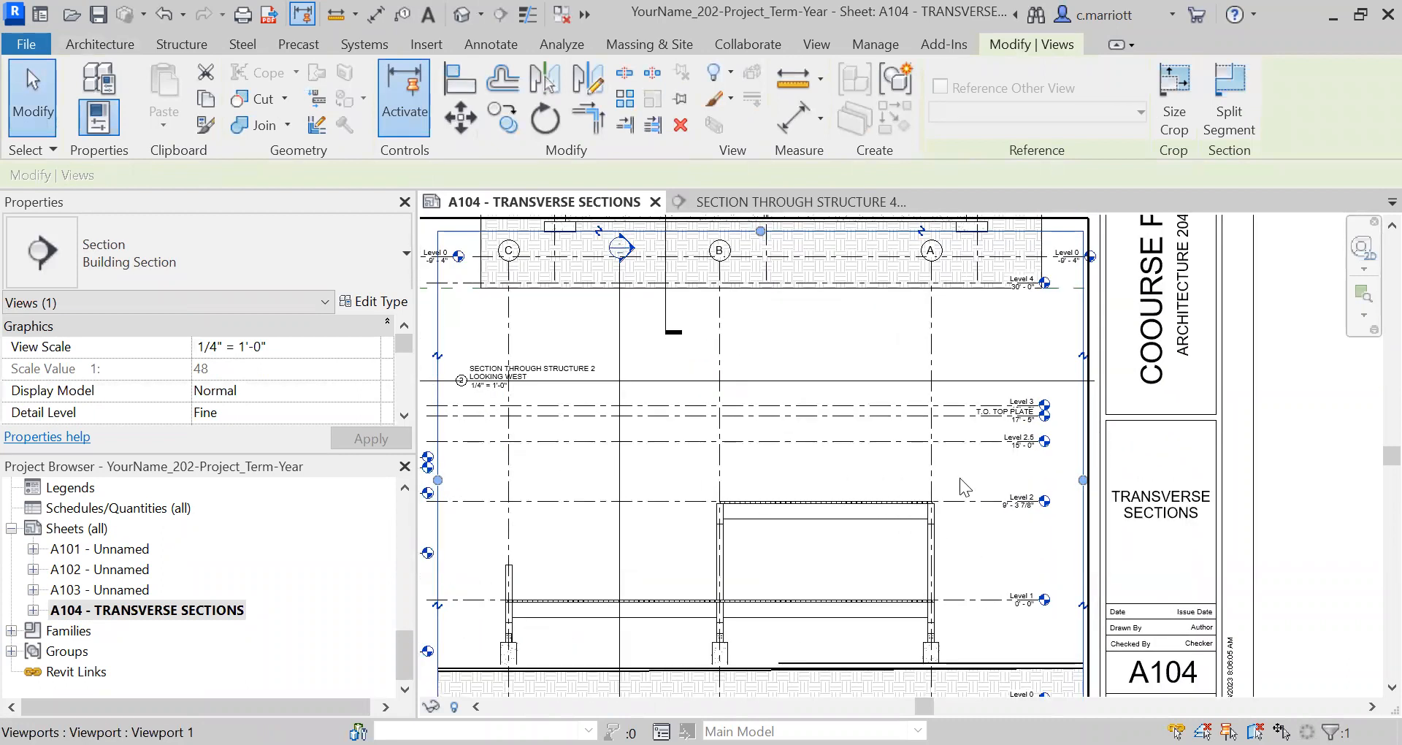
pyautogui.scroll(2, 978, 467)
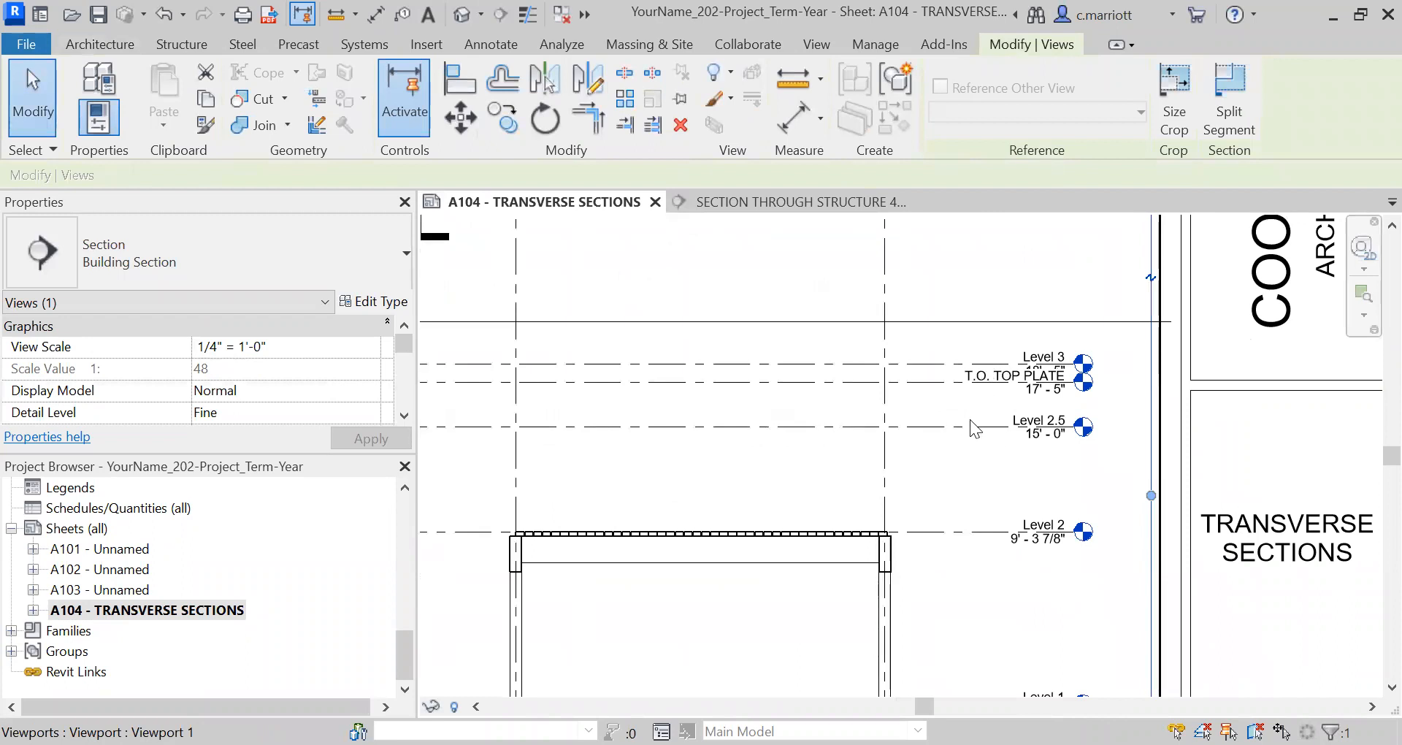
pyautogui.scroll(-3, 919, 479)
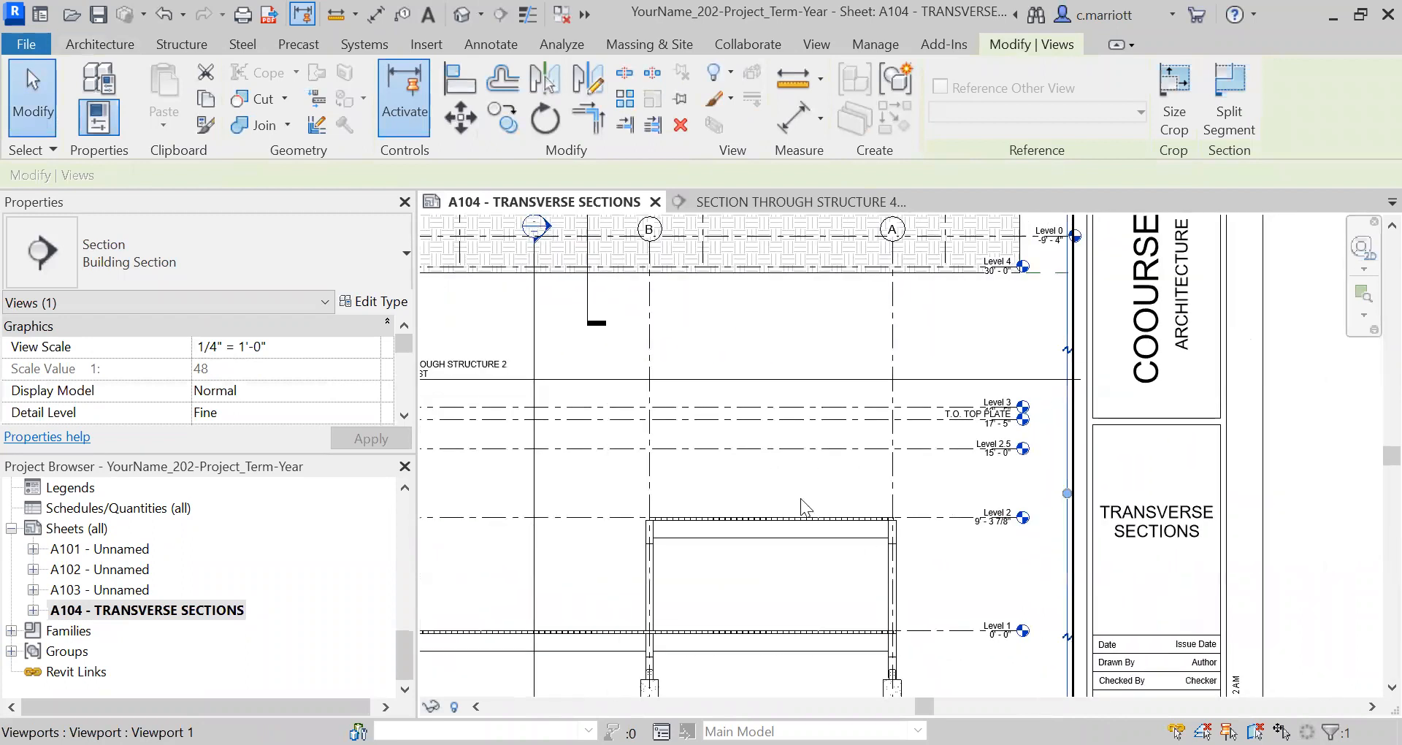
pyautogui.moveTo(736, 595); pyautogui.dragTo(814, 574, button='middle')
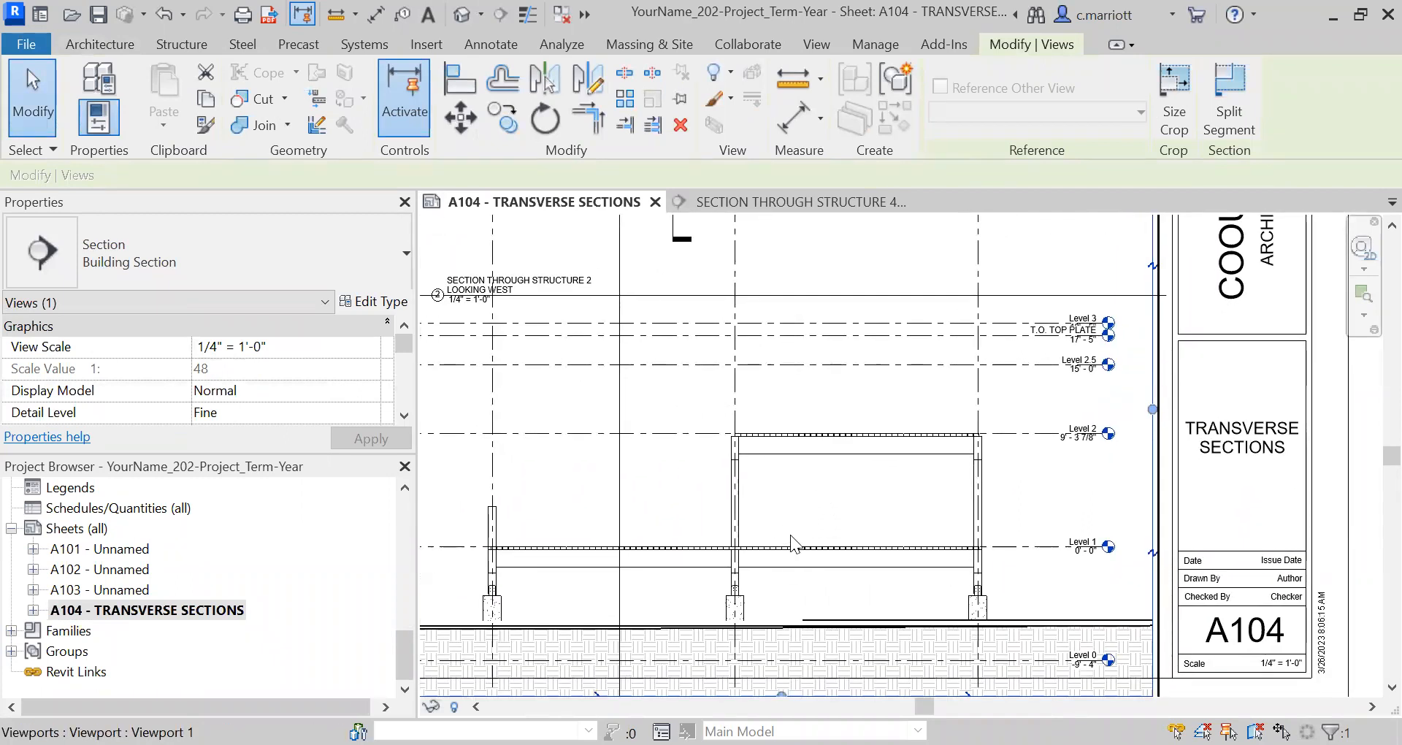
pyautogui.scroll(-4, 832, 526)
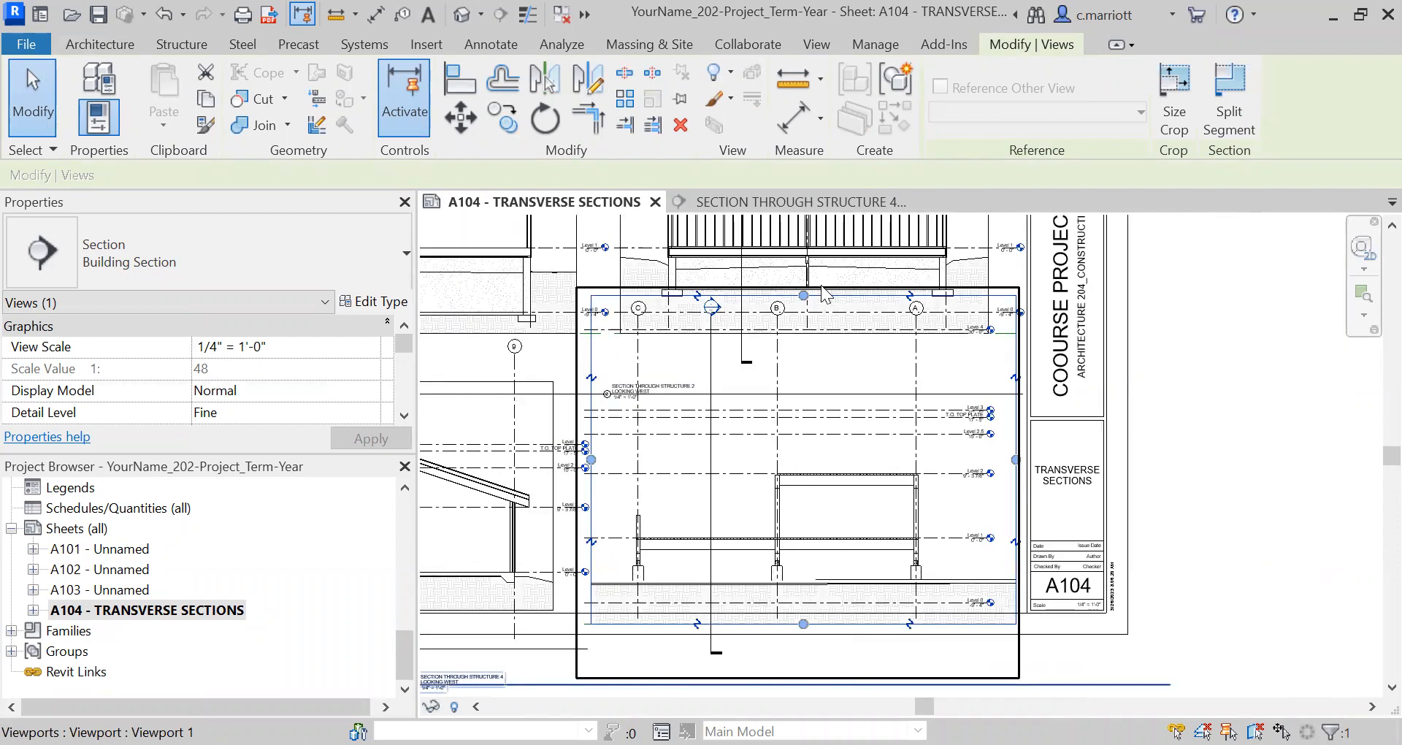
pyautogui.press('Escape')
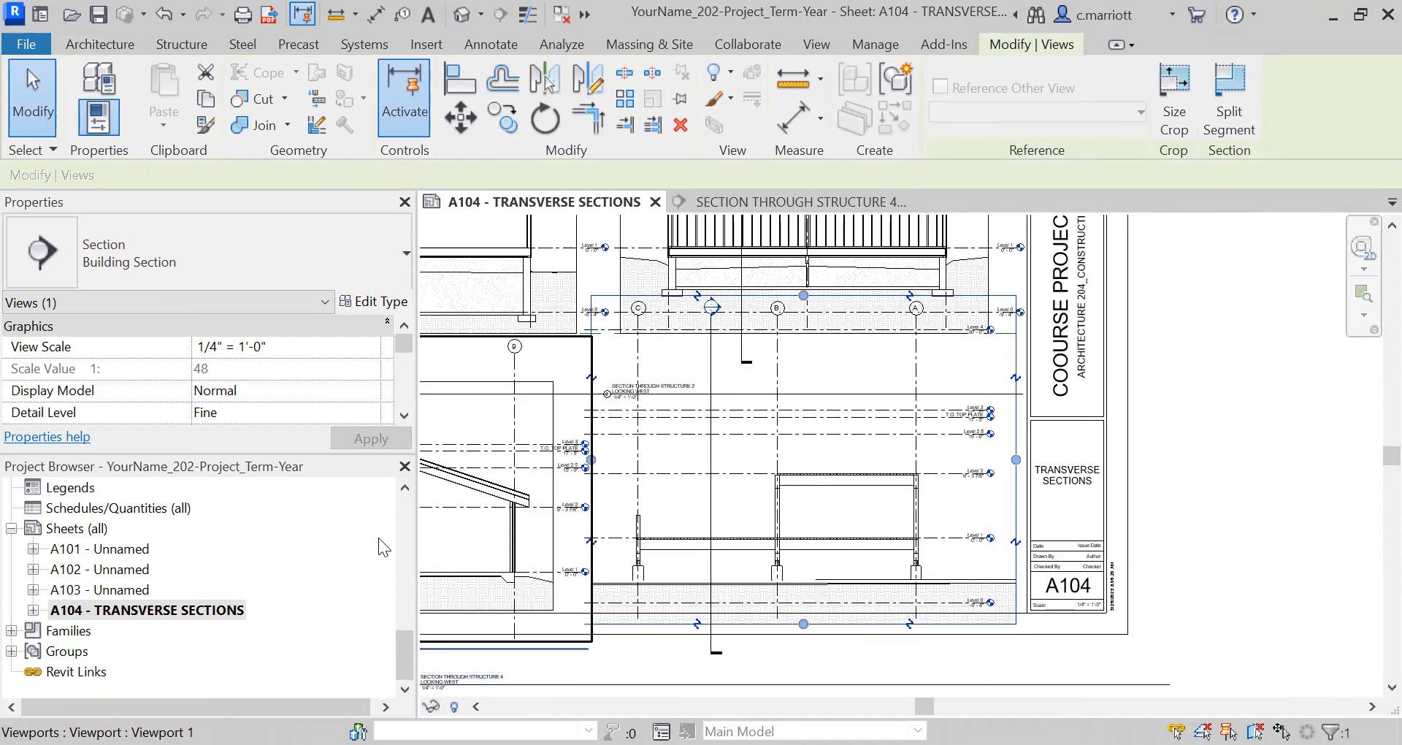
# Reopen SECTION THROUGH STRUCTURE 4 LOOKING WEST and lower its crop region's upper edge to just above Level 2
pyautogui.scroll(4, 394, 526)
pyautogui.doubleClick(205, 671)
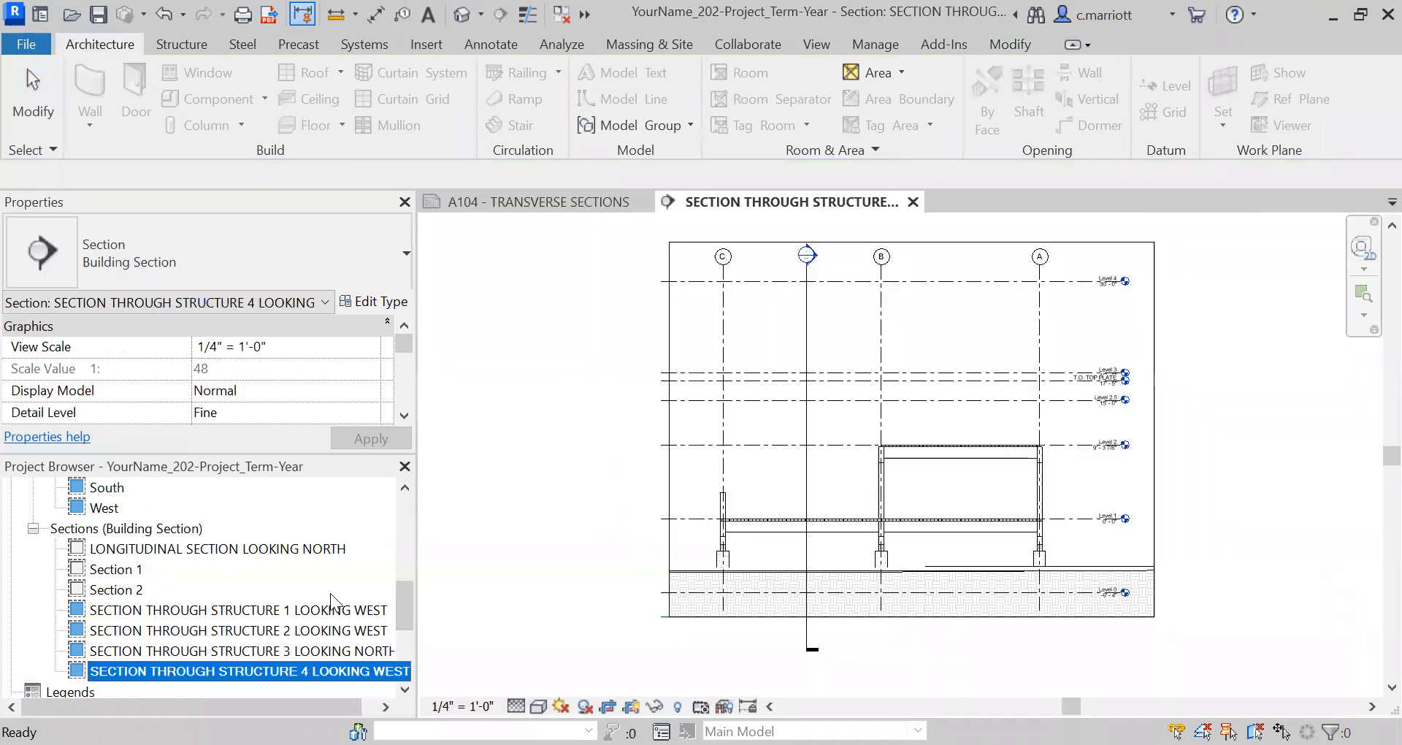
pyautogui.scroll(2, 931, 394)
pyautogui.moveTo(971, 353); pyautogui.dragTo(1001, 438, button='middle')
pyautogui.moveTo(906, 272); pyautogui.dragTo(939, 501)
pyautogui.click(925, 450)
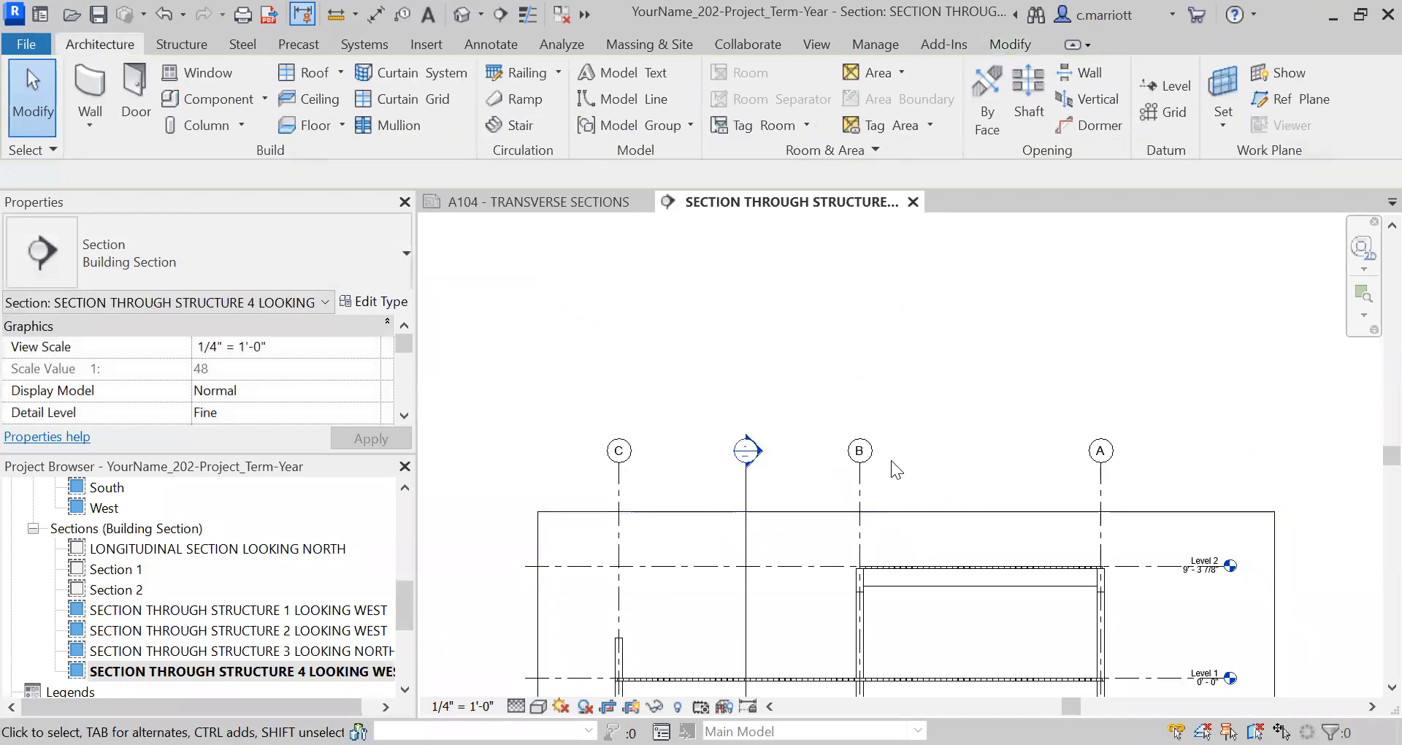
# Lower the aligned bubbles of grids A, B and C to just above the crop region's upper edge
pyautogui.scroll(-2, 890, 461)
pyautogui.scroll(5, 900, 467)
pyautogui.scroll(-6, 1063, 473)
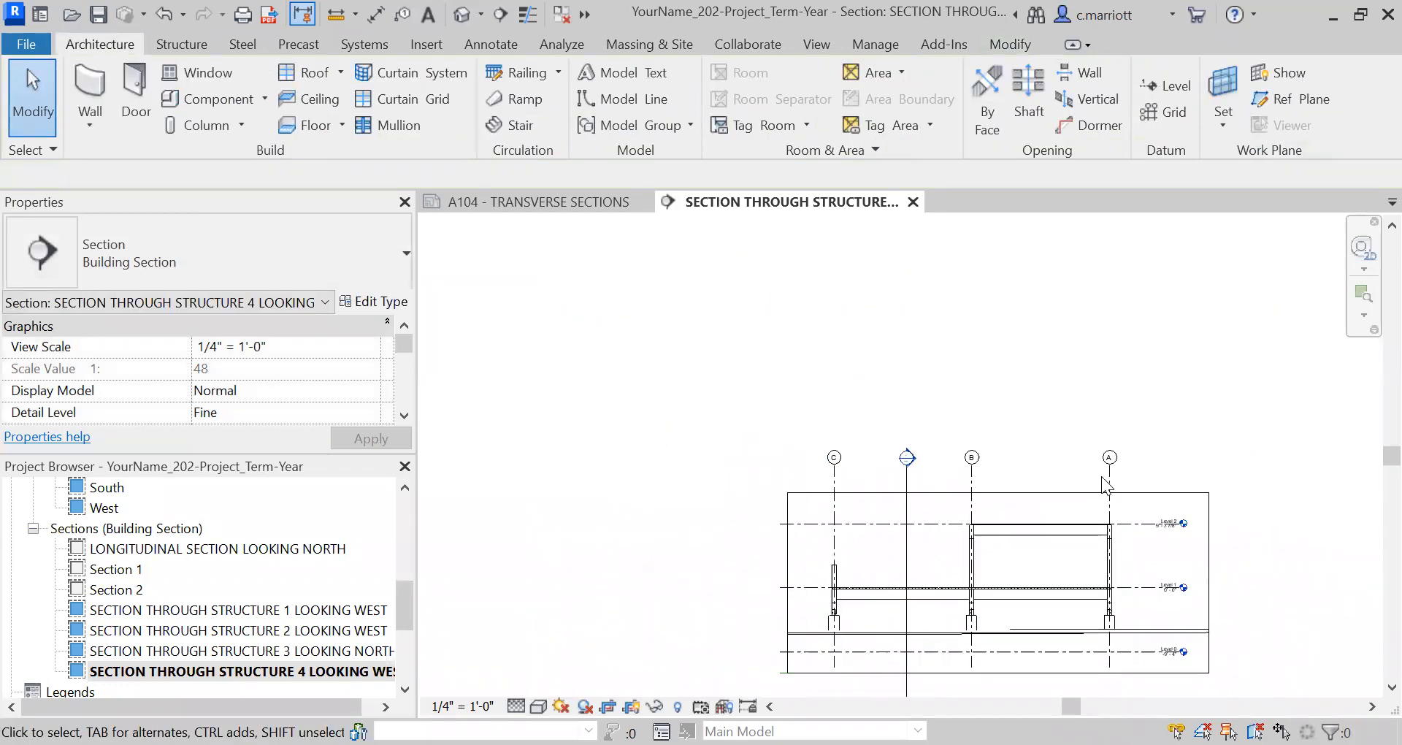
pyautogui.scroll(3, 1099, 476)
pyautogui.click(1115, 479)
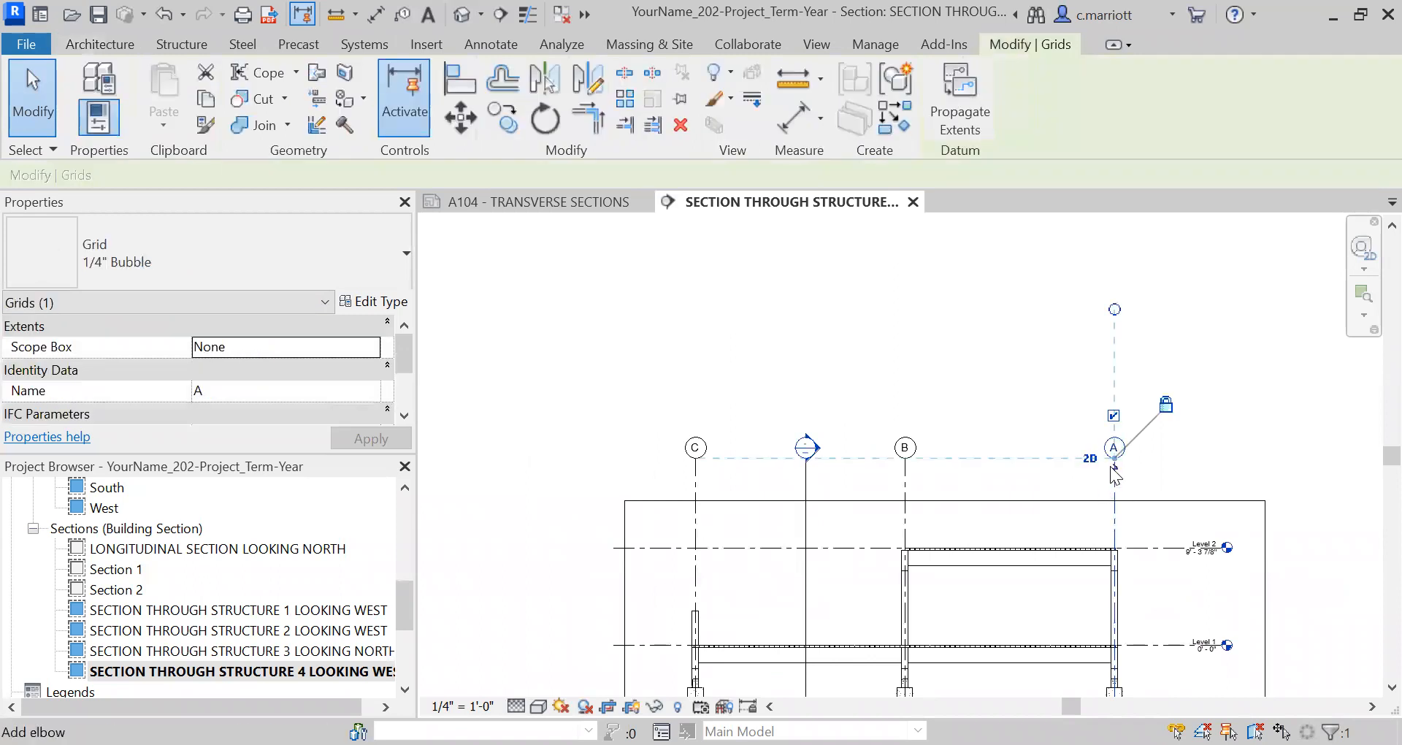
pyautogui.scroll(1, 1117, 474)
pyautogui.moveTo(1113, 457); pyautogui.dragTo(1116, 502)
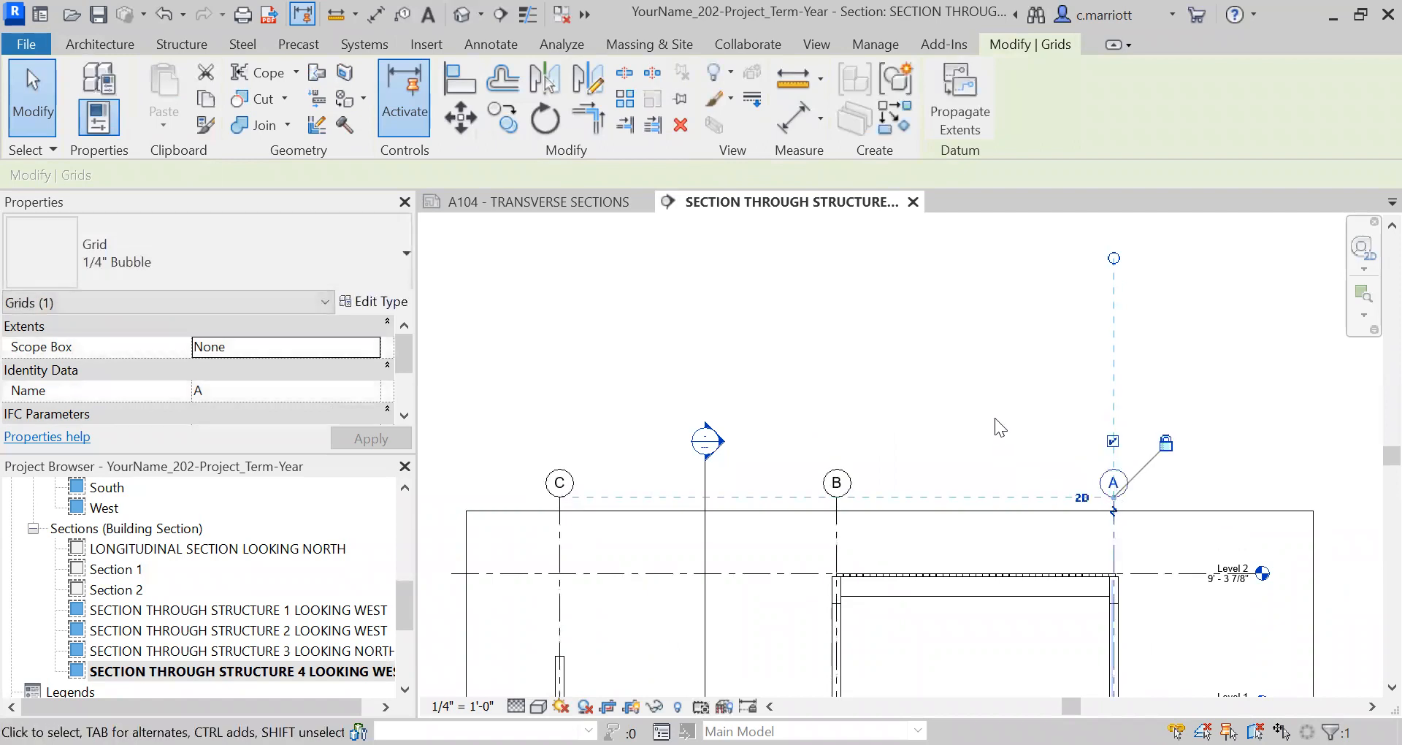
pyautogui.click(990, 384)
pyautogui.scroll(-4, 885, 504)
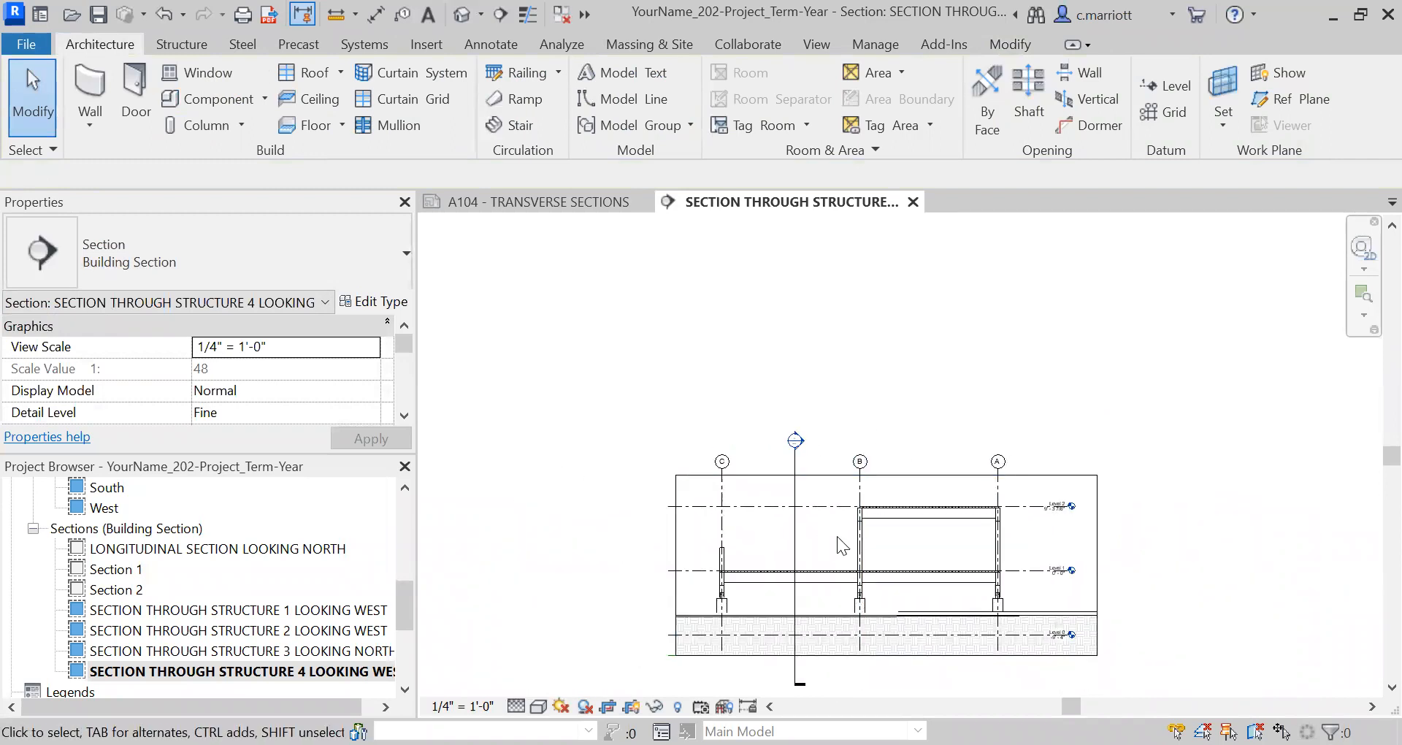
# Tighten the crop region of the Structure 4 section slightly inward on both the grid C side and the level head side
pyautogui.scroll(2, 882, 514)
pyautogui.scroll(-1, 886, 509)
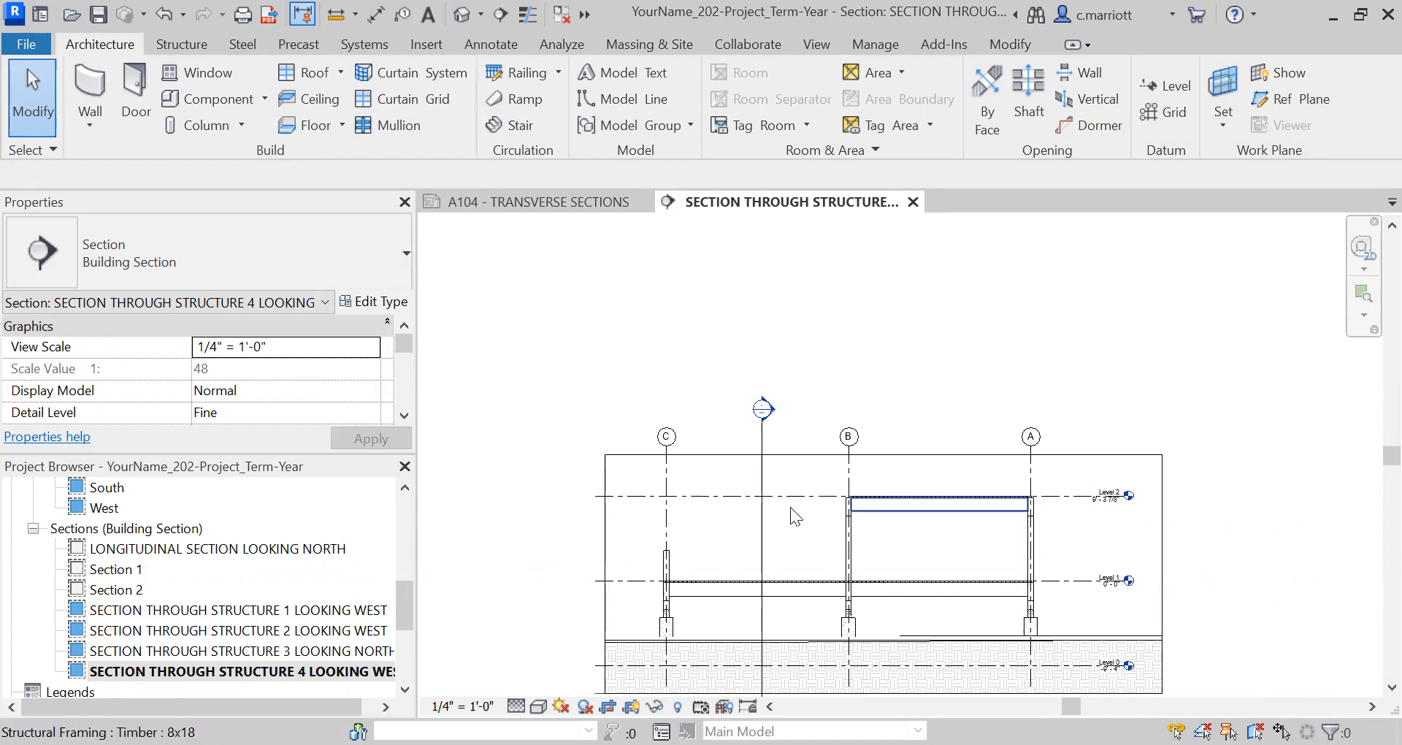
pyautogui.click(605, 540)
pyautogui.scroll(-3, 610, 547)
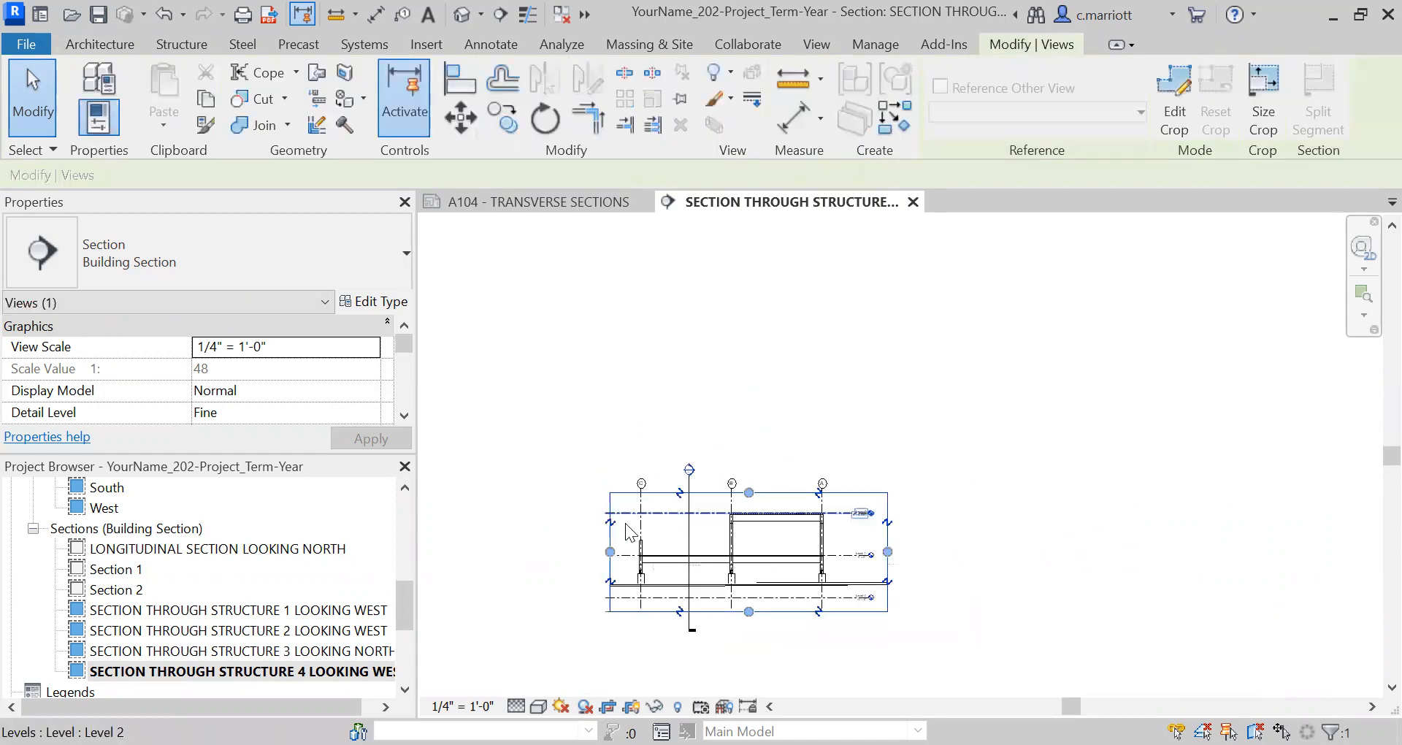
pyautogui.scroll(2, 614, 558)
pyautogui.moveTo(616, 559); pyautogui.dragTo(624, 559)
pyautogui.moveTo(1101, 561); pyautogui.dragTo(1086, 559)
pyautogui.click(910, 360)
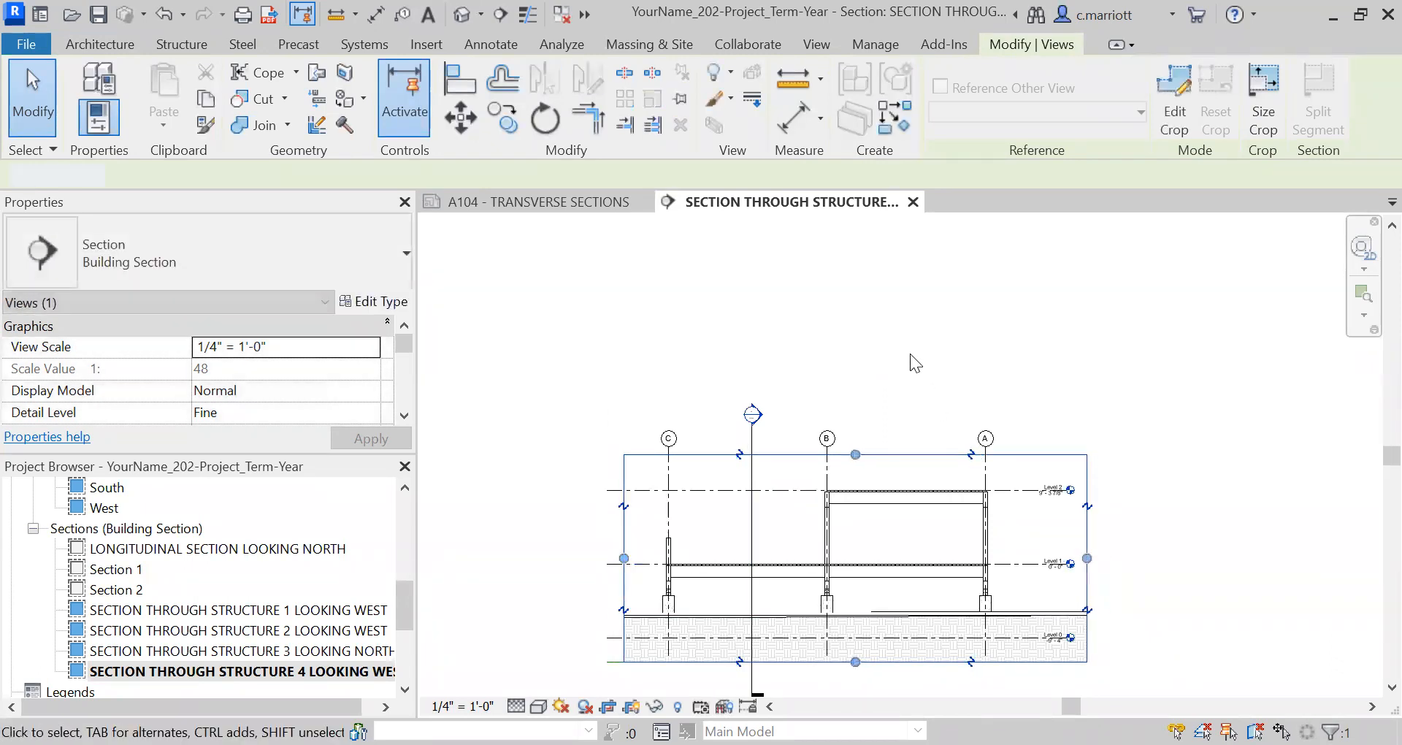
# Bring up sheet A104 - TRANSVERSE SECTIONS and examine the tightened Structure 4 section against the neighbouring sections, titles and sheet border
pyautogui.scroll(-3, 333, 602)
pyautogui.click(333, 601)
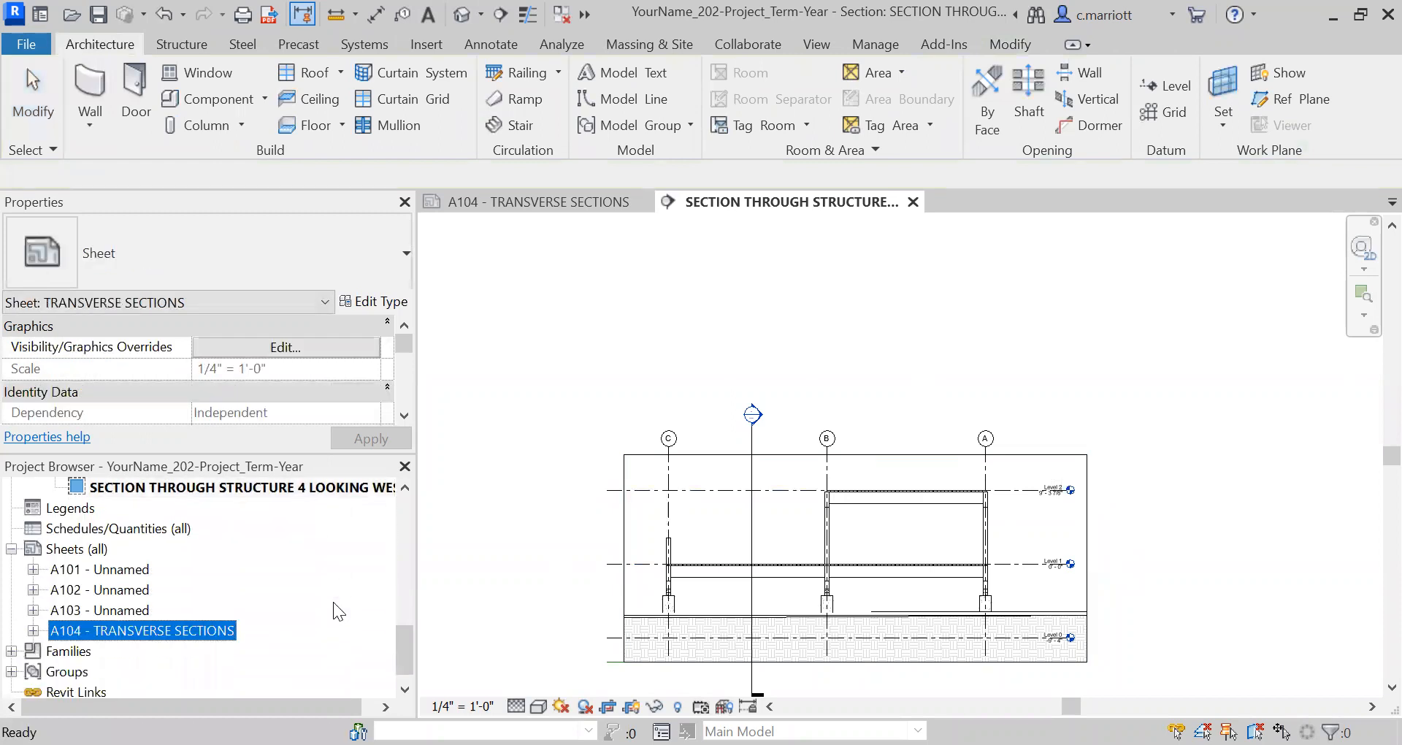
pyautogui.press('F2')
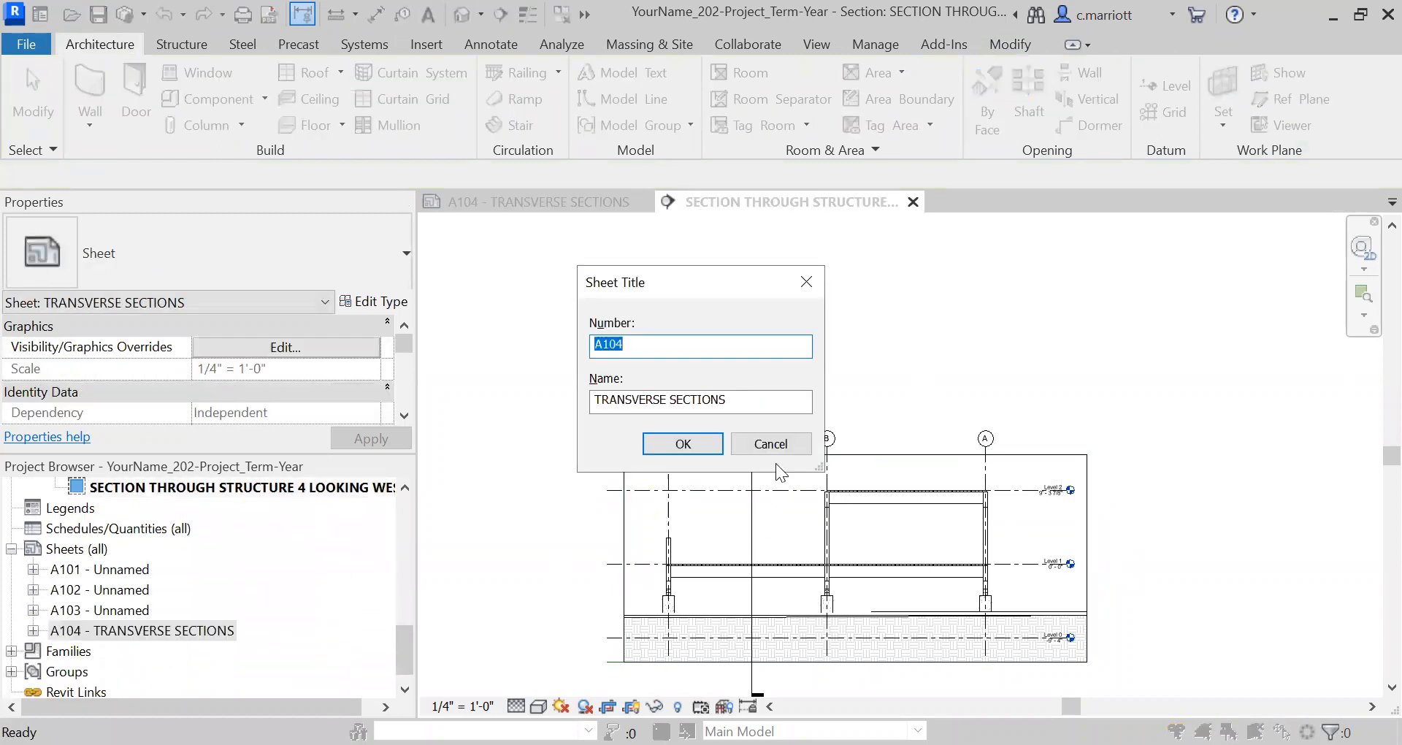
pyautogui.click(766, 444)
pyautogui.press('Return')
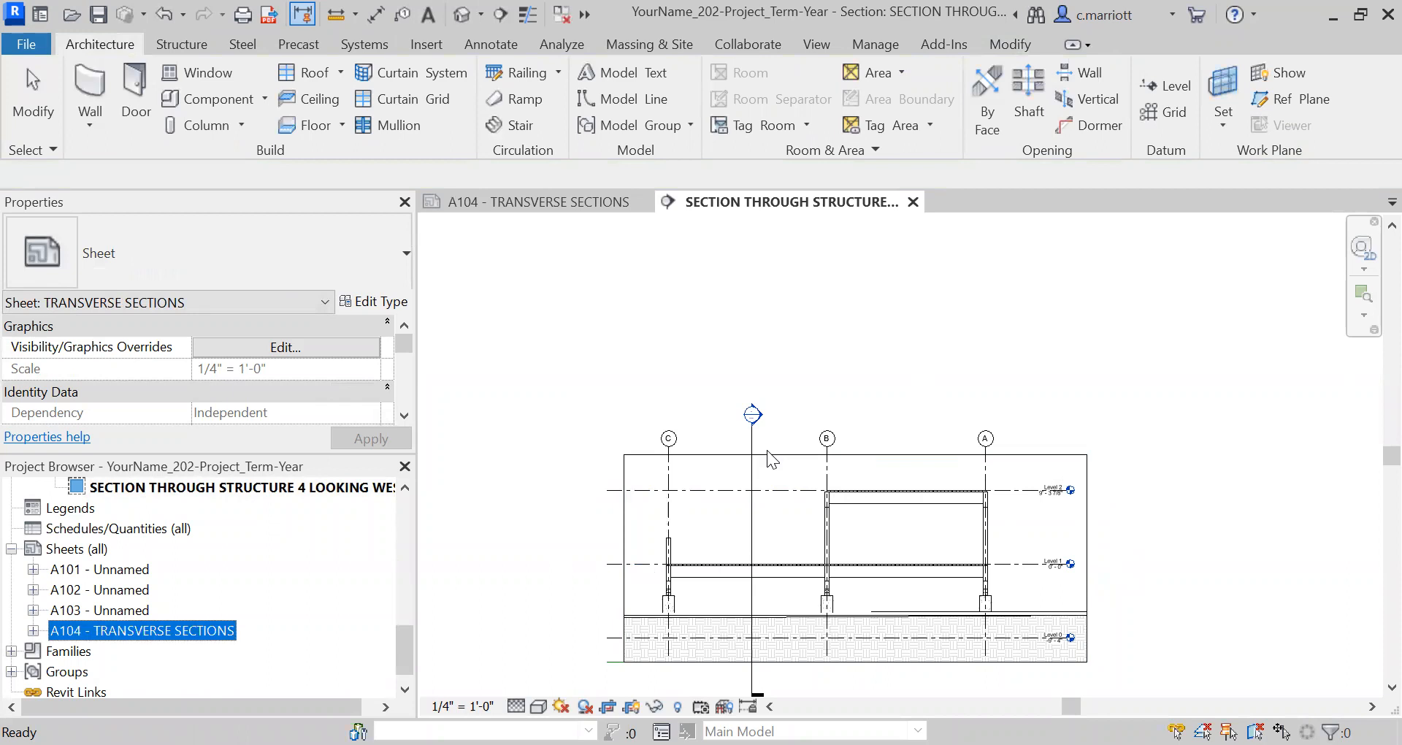
pyautogui.scroll(-2, 796, 517)
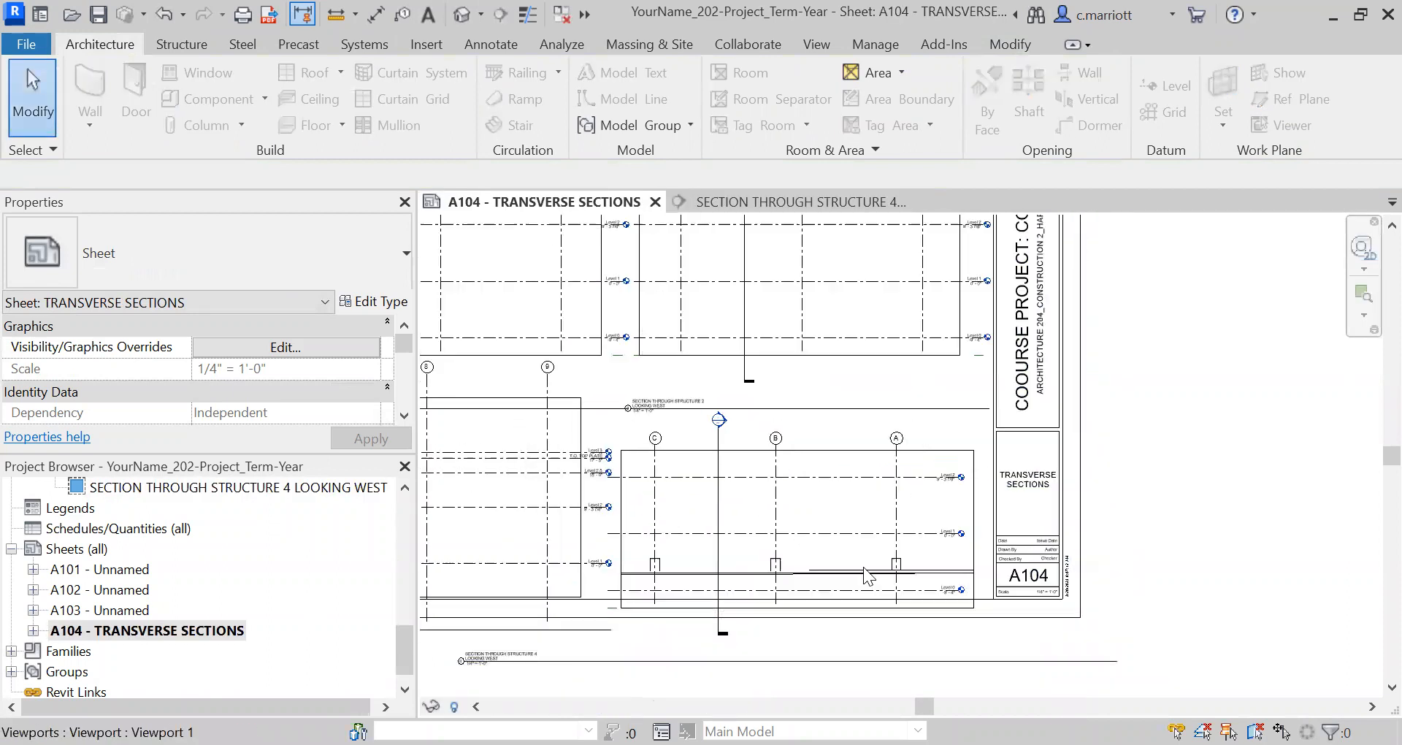
pyautogui.scroll(2, 709, 593)
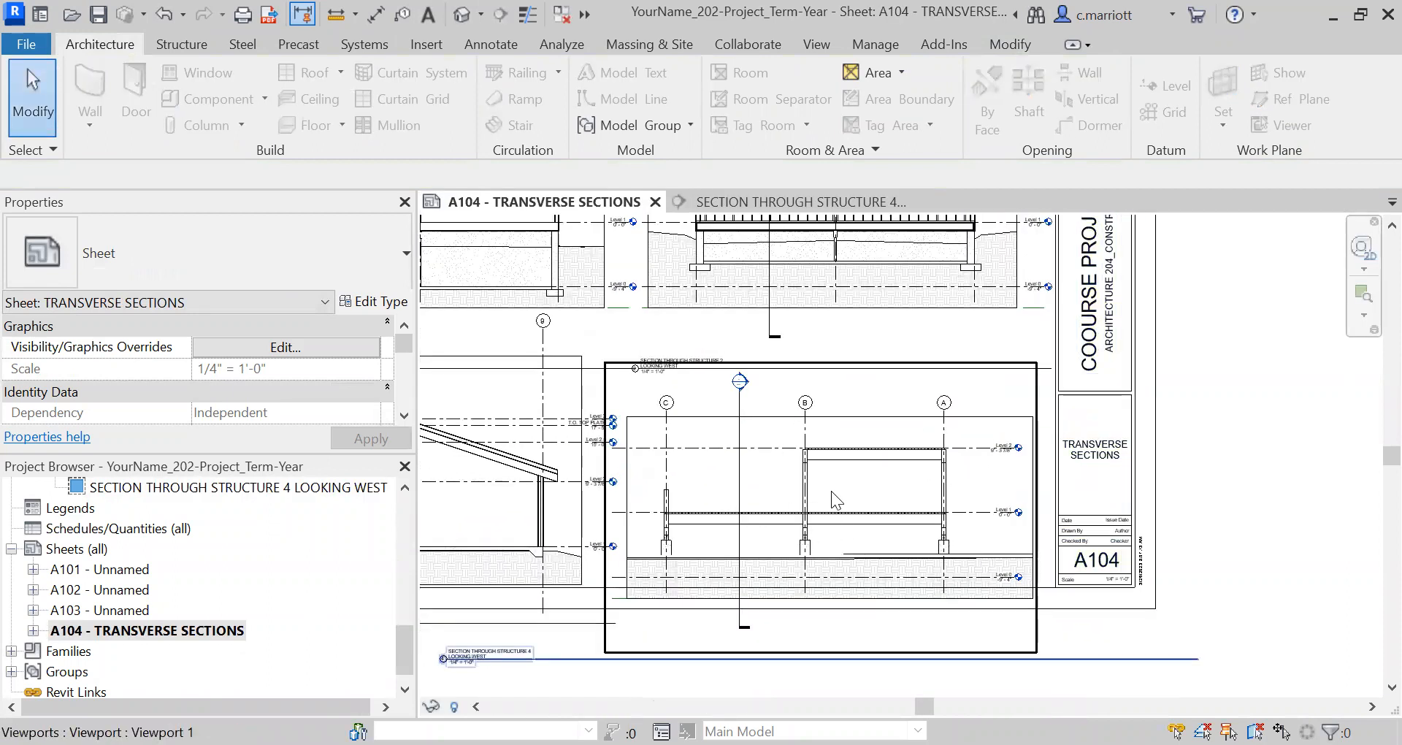
pyautogui.scroll(-1, 861, 459)
pyautogui.moveTo(739, 455); pyautogui.dragTo(914, 533, button='middle')
pyautogui.scroll(-1, 890, 506)
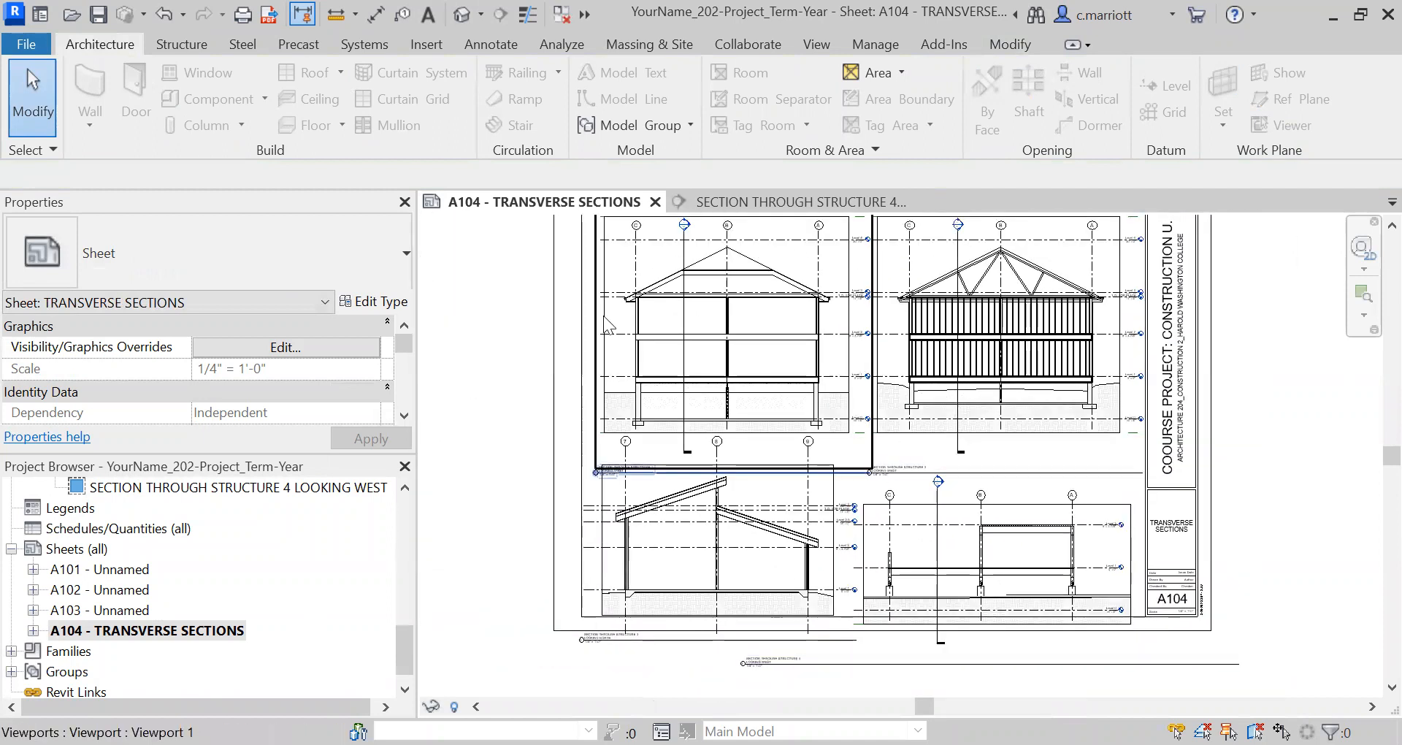
pyautogui.press('Escape')
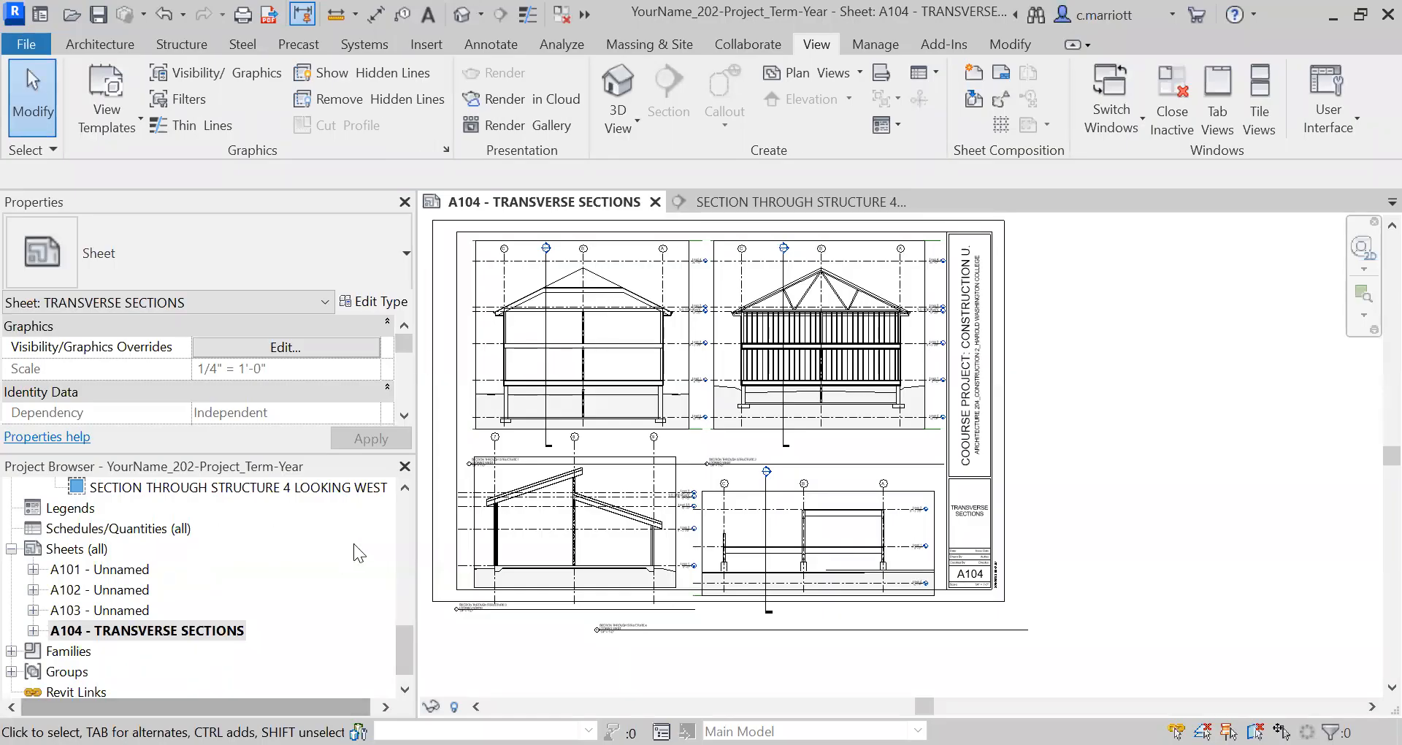
# Open SECTION THROUGH STRUCTURE 1 LOOKING WEST and hide the Level 4 line in that view only
pyautogui.click(407, 529)
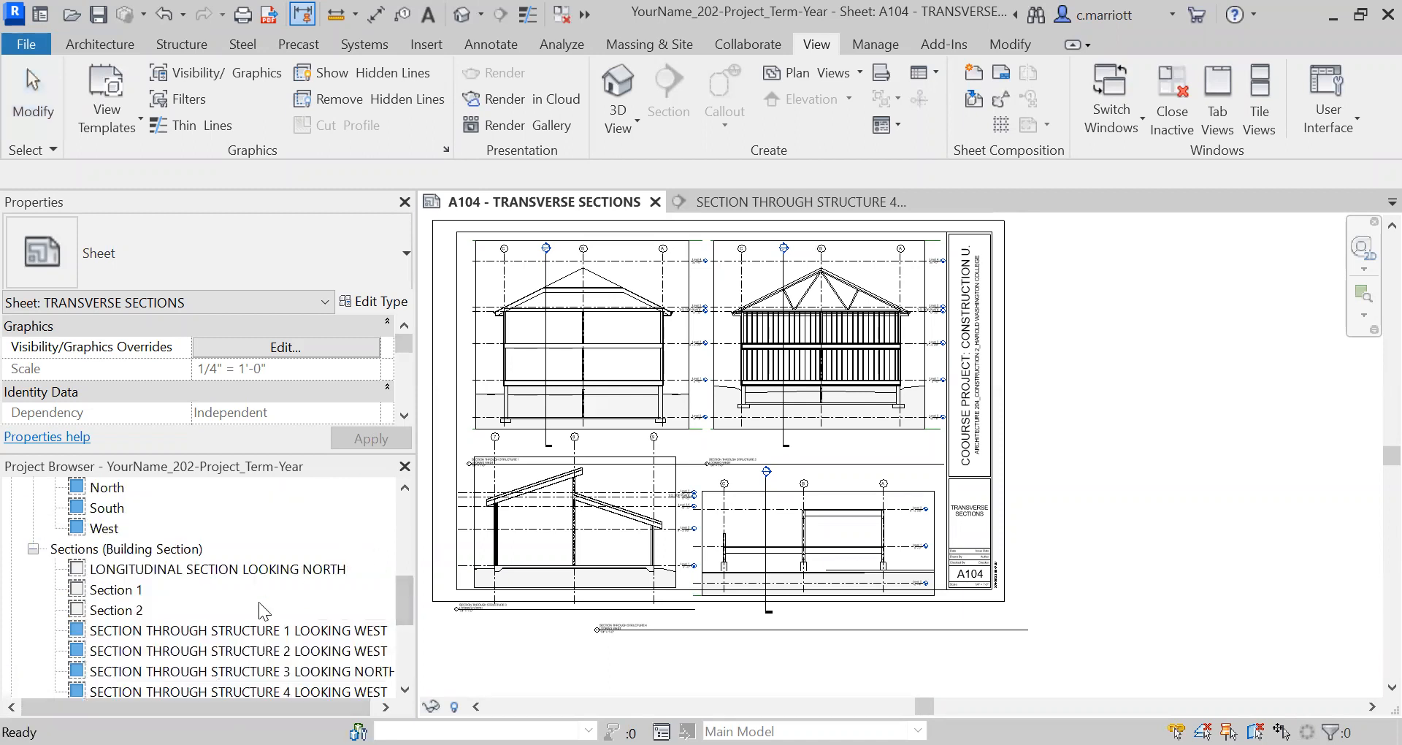
pyautogui.doubleClick(259, 630)
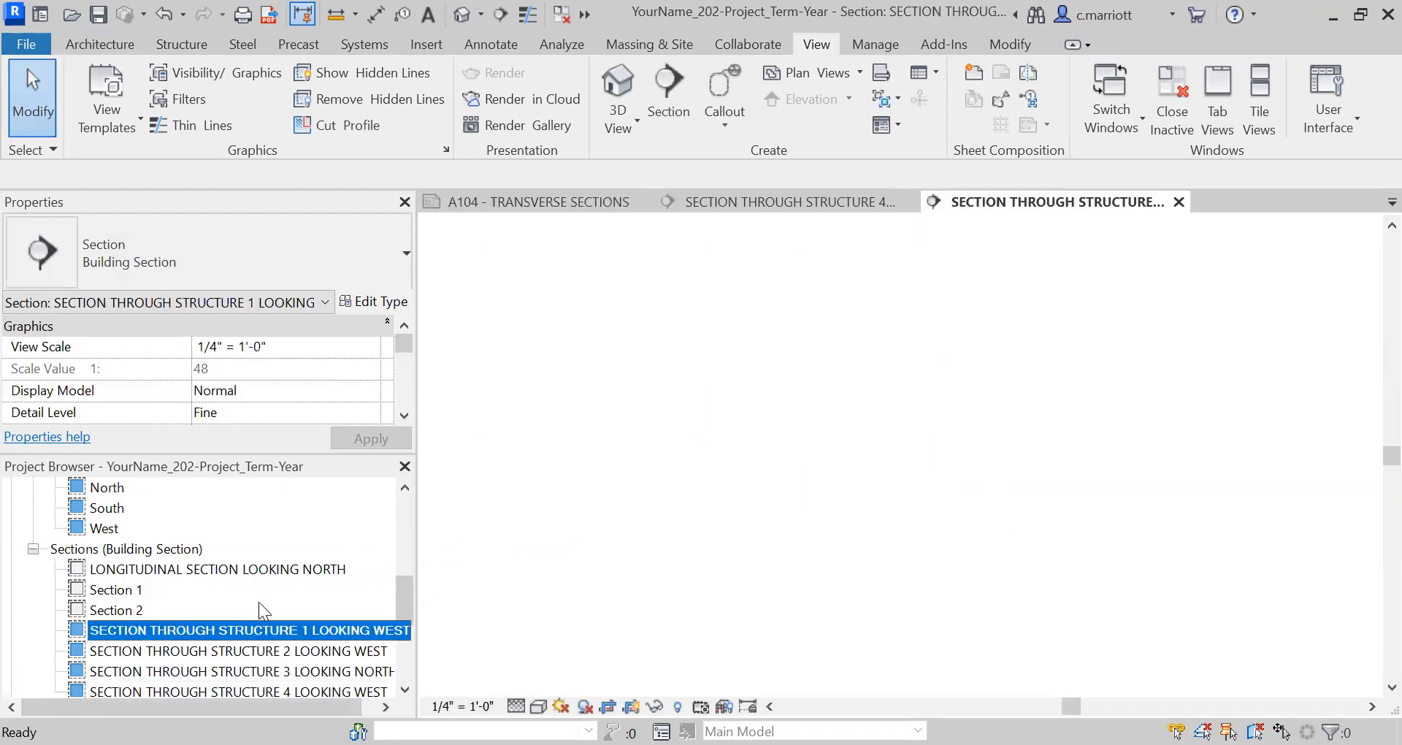
pyautogui.scroll(4, 942, 391)
pyautogui.scroll(-2, 887, 278)
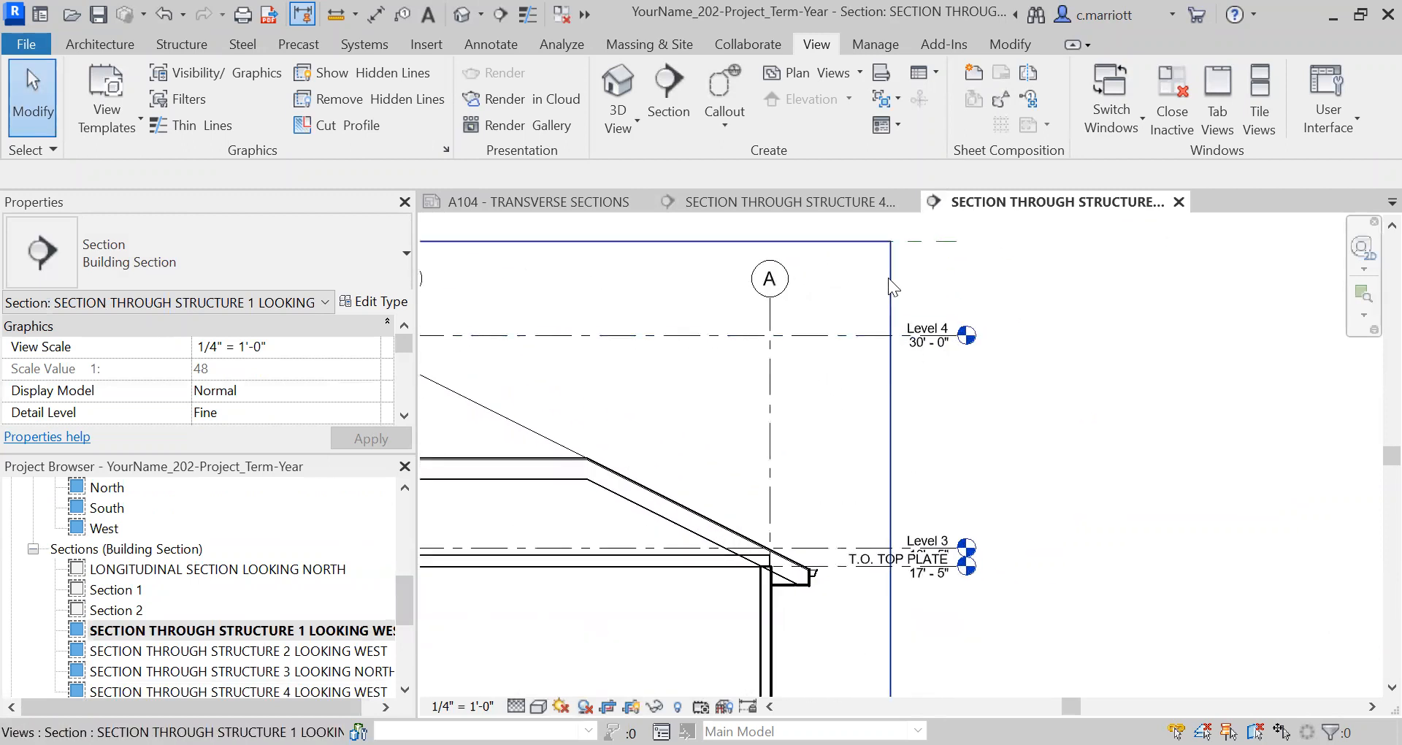
pyautogui.click(887, 277)
pyautogui.scroll(-1, 888, 277)
pyautogui.scroll(2, 752, 333)
pyautogui.click(923, 309)
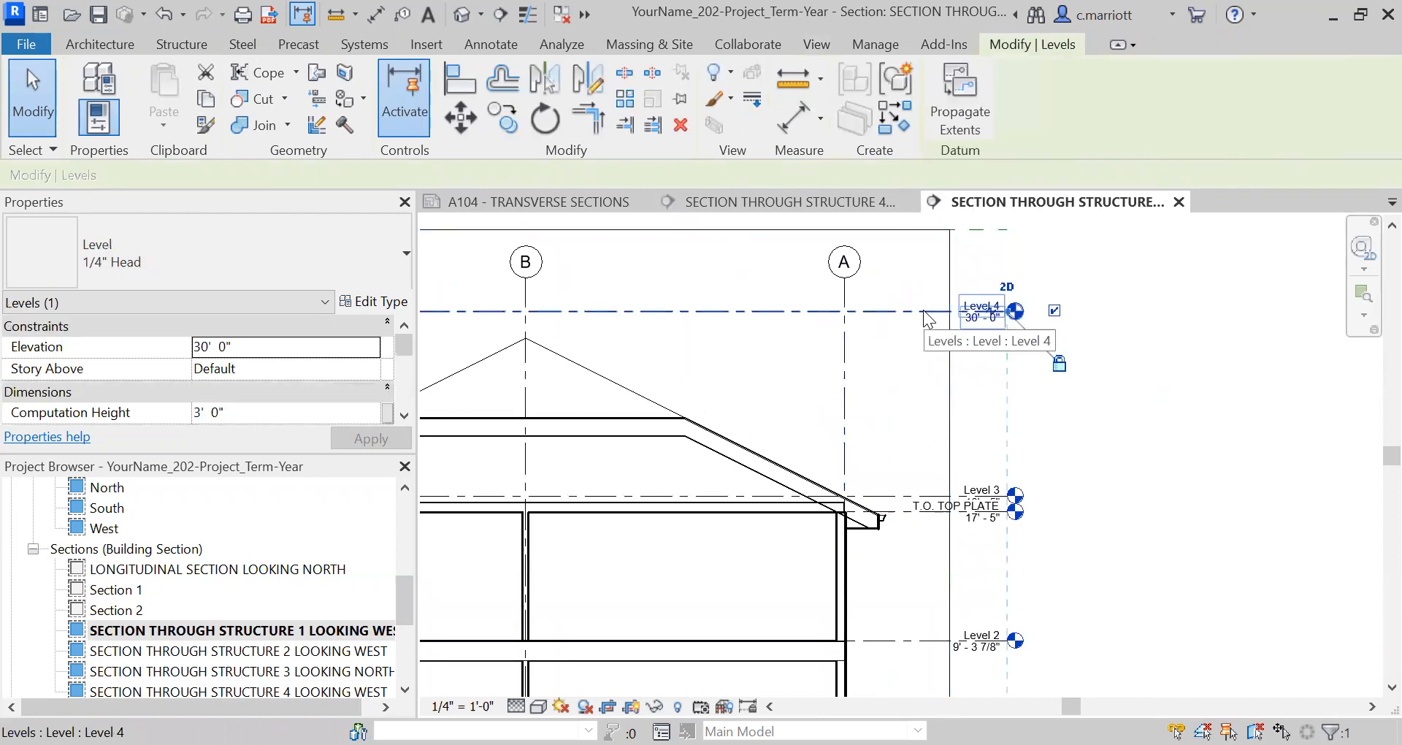
pyautogui.rightClick(923, 310)
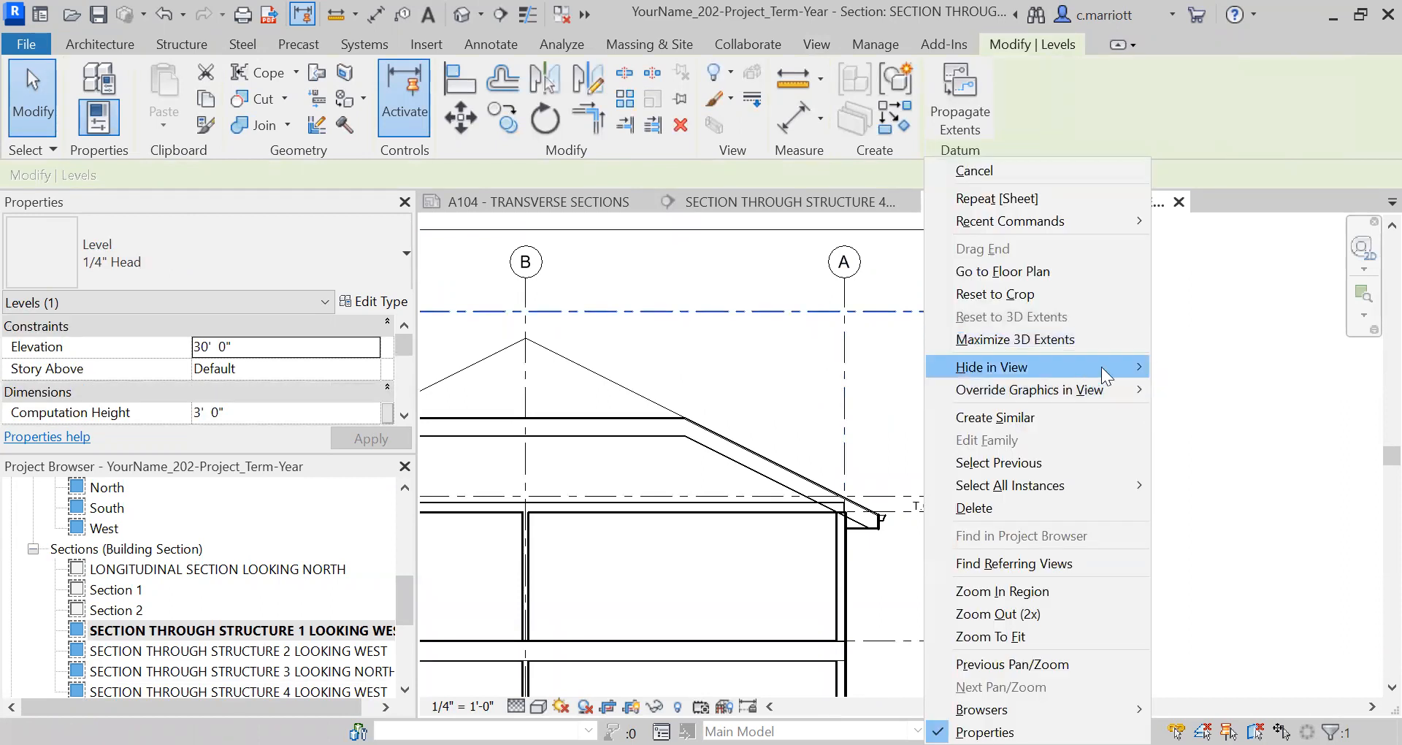
pyautogui.moveTo(1097, 359)
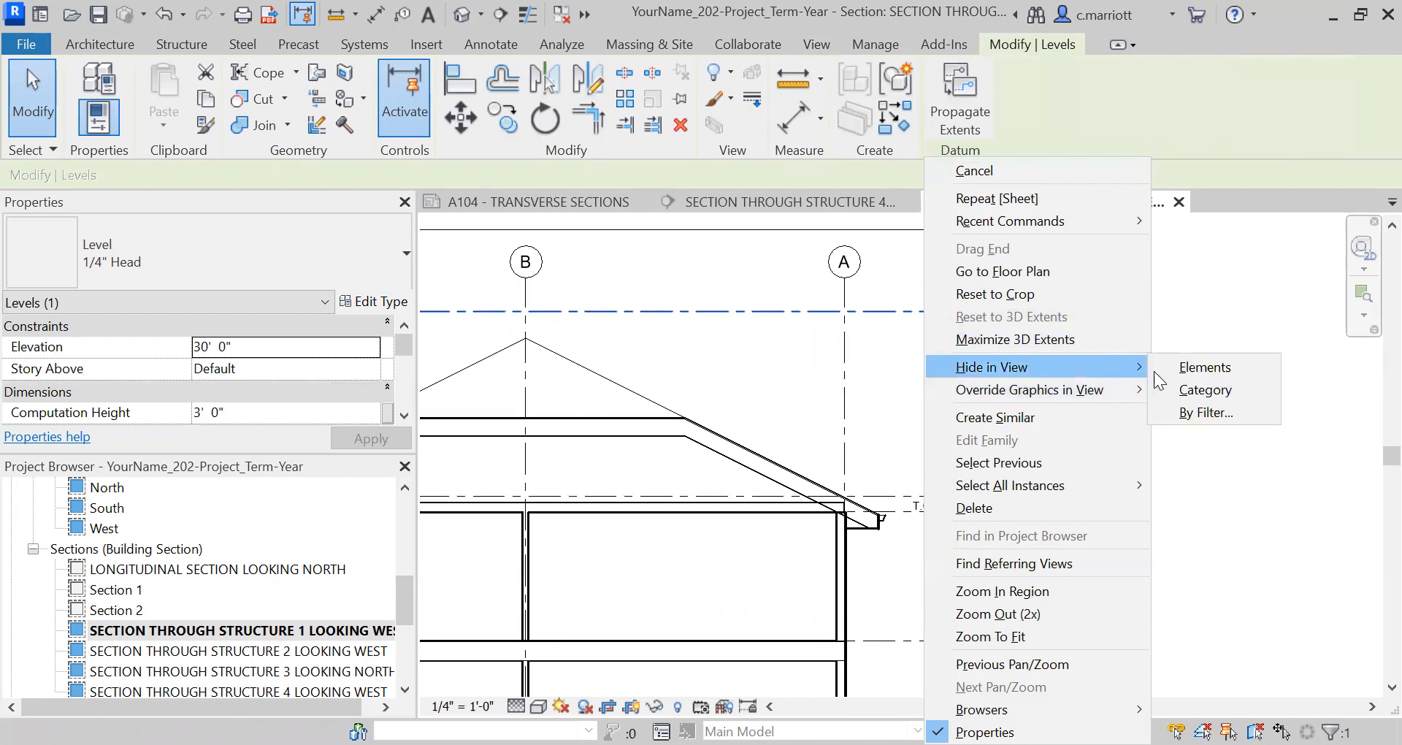
pyautogui.click(1172, 365)
# Hide the Level 3 line that overlaps the T.O. TOP PLATE level in the Structure 1 section view
pyautogui.scroll(-1, 777, 349)
pyautogui.moveTo(735, 383); pyautogui.dragTo(788, 370, button='middle')
pyautogui.scroll(3, 947, 467)
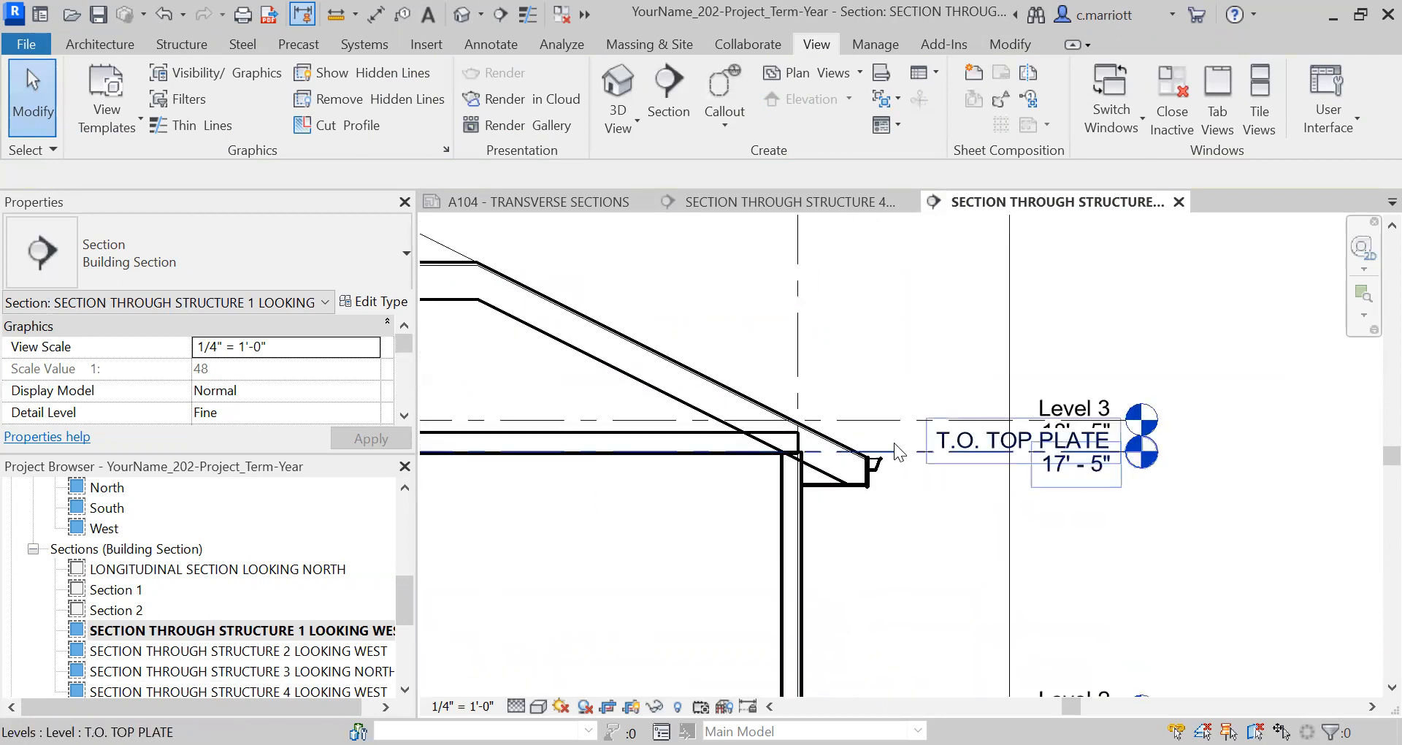
pyautogui.click(884, 422)
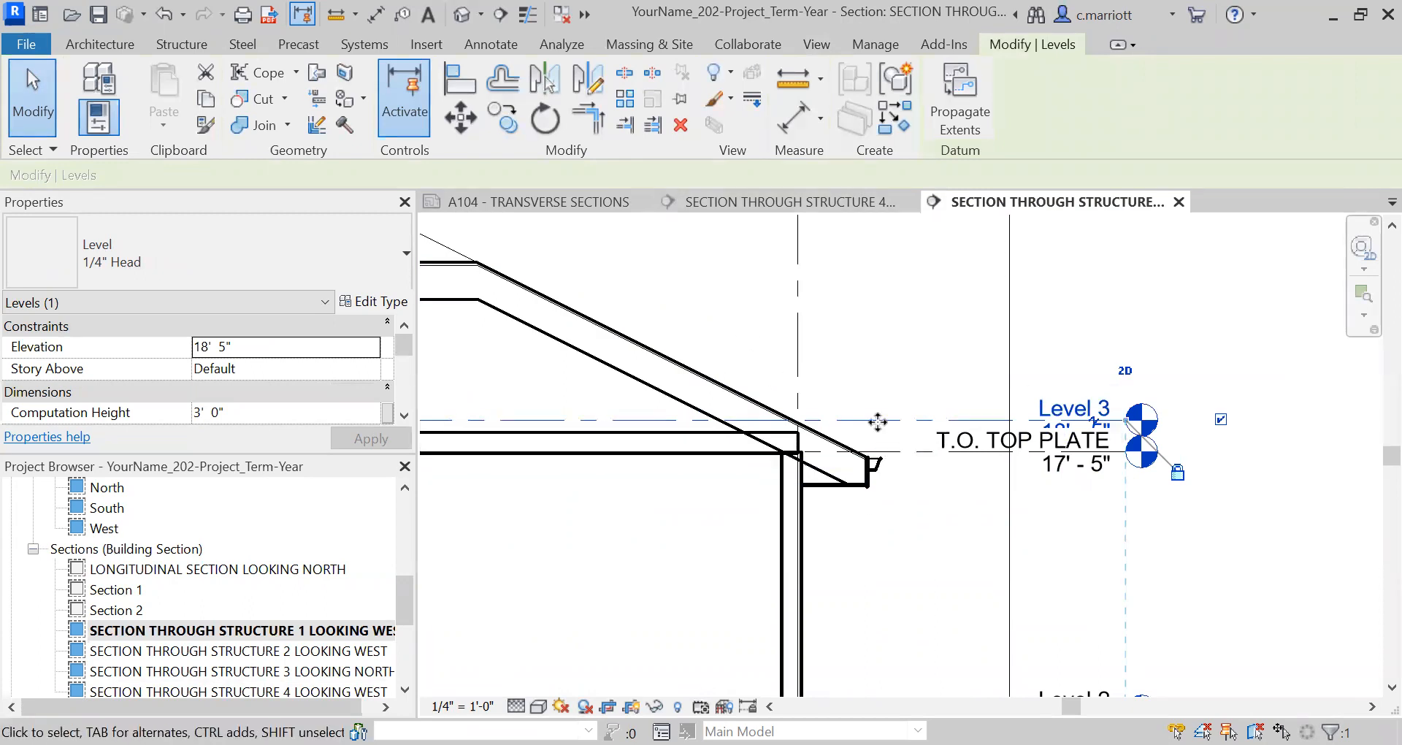
pyautogui.rightClick(942, 319)
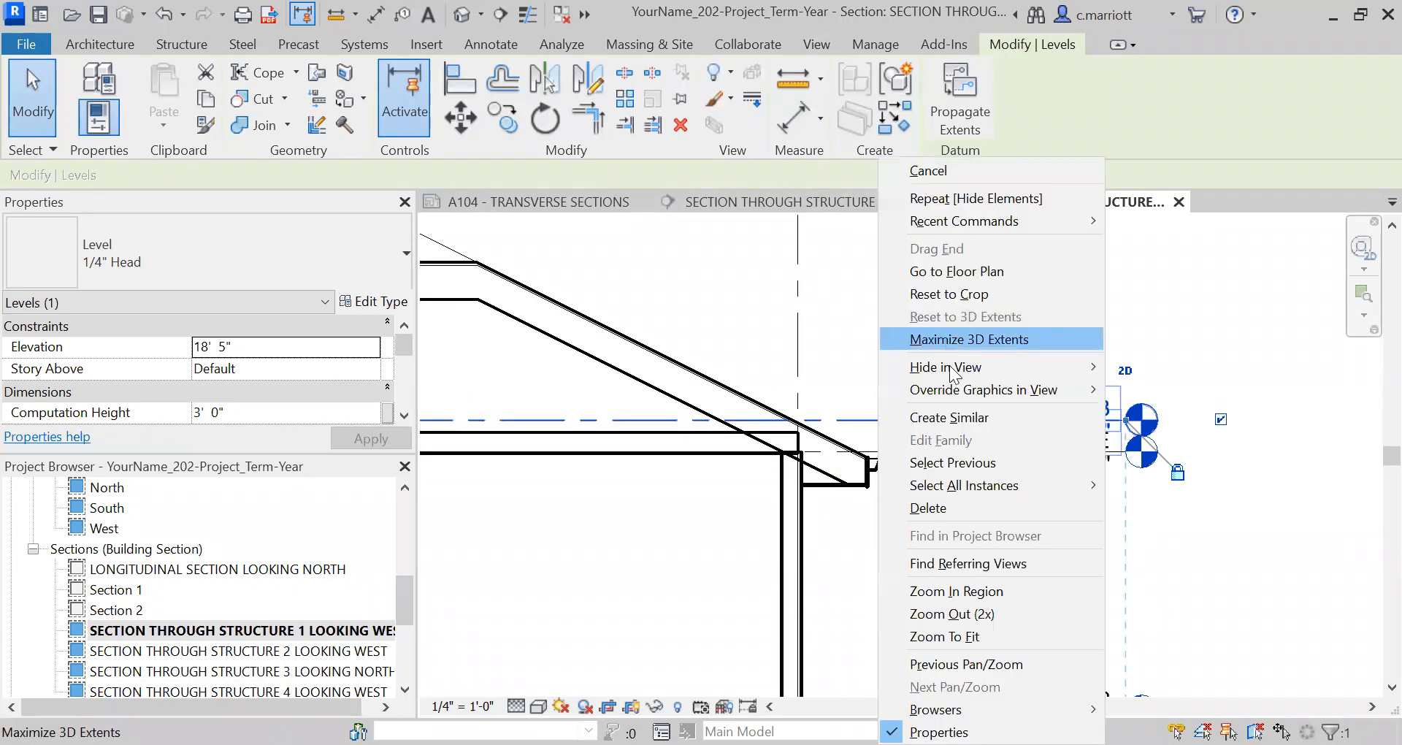
pyautogui.moveTo(949, 367)
pyautogui.click(1182, 368)
# Examine the remaining level lines and heads of the Structure 1 section, from T.O. TOP PLATE down to Level 0
pyautogui.scroll(-2, 913, 409)
pyautogui.moveTo(936, 556); pyautogui.dragTo(949, 487, button='middle')
pyautogui.scroll(2, 950, 488)
pyautogui.moveTo(913, 538); pyautogui.dragTo(880, 409, button='middle')
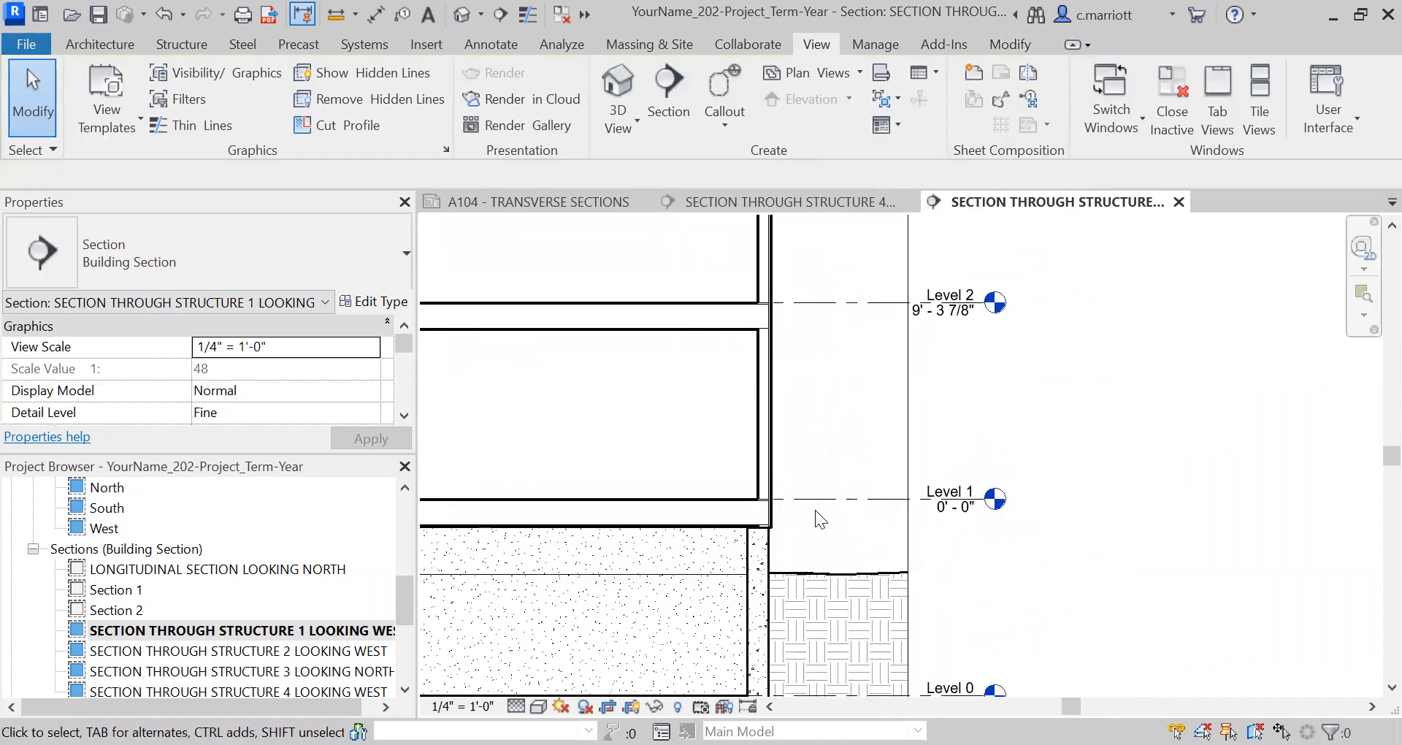
pyautogui.scroll(2, 817, 511)
pyautogui.scroll(-3, 824, 558)
pyautogui.scroll(2, 803, 511)
pyautogui.scroll(1, 924, 543)
pyautogui.scroll(-3, 926, 527)
pyautogui.moveTo(853, 356); pyautogui.dragTo(901, 546, button='middle')
pyautogui.moveTo(849, 396); pyautogui.dragTo(983, 448, button='middle')
pyautogui.scroll(-2, 898, 323)
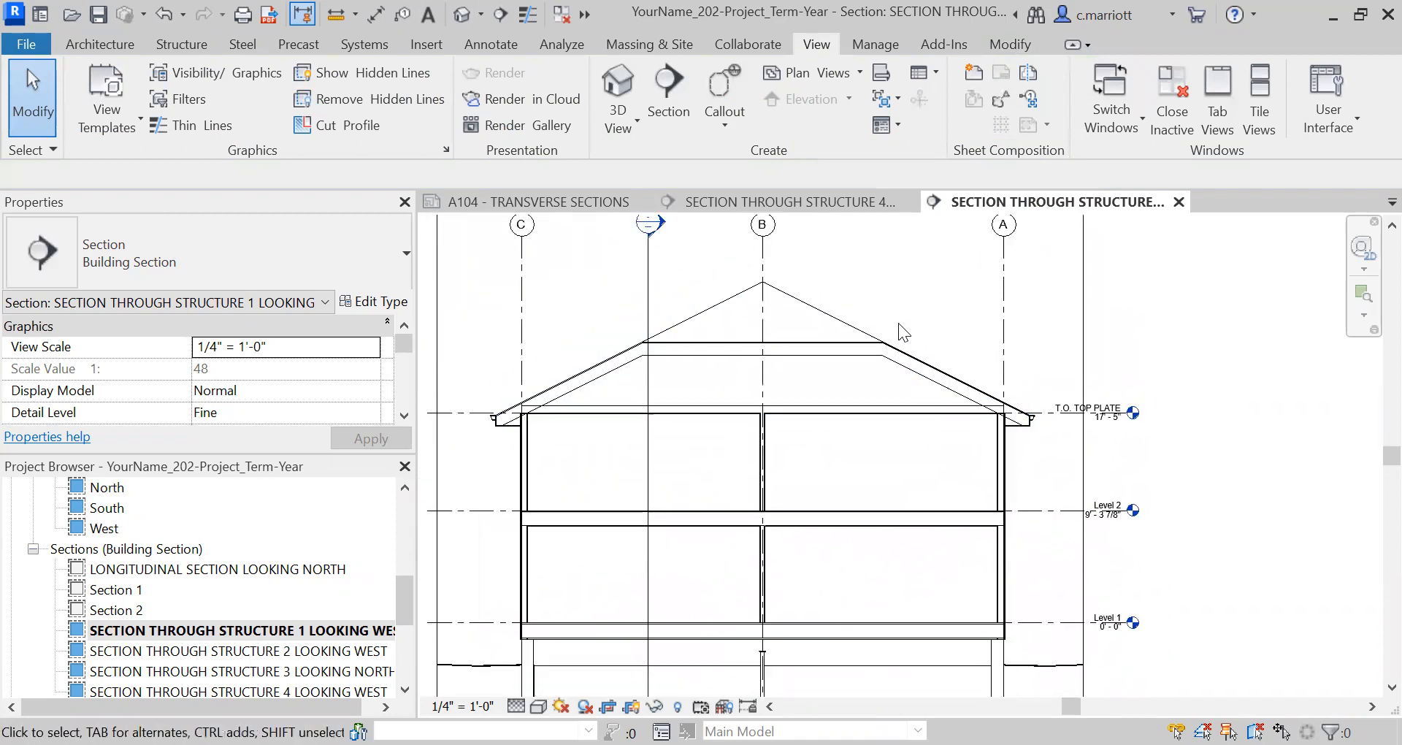
# Lower the aligned bubbles of grids A, B and C in the Structure 1 section to just above the roof ridge
pyautogui.moveTo(898, 326); pyautogui.dragTo(886, 388, button='middle')
pyautogui.scroll(1, 888, 388)
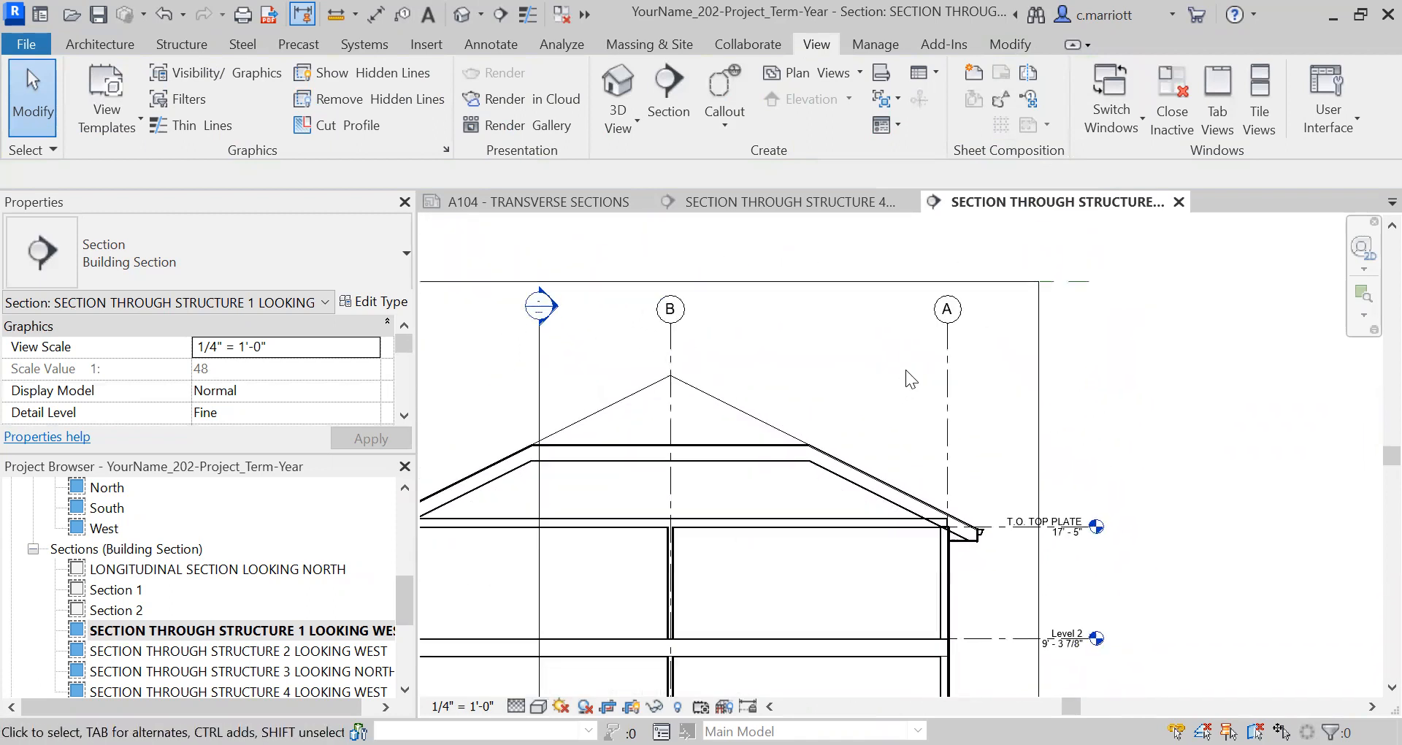
pyautogui.scroll(1, 948, 355)
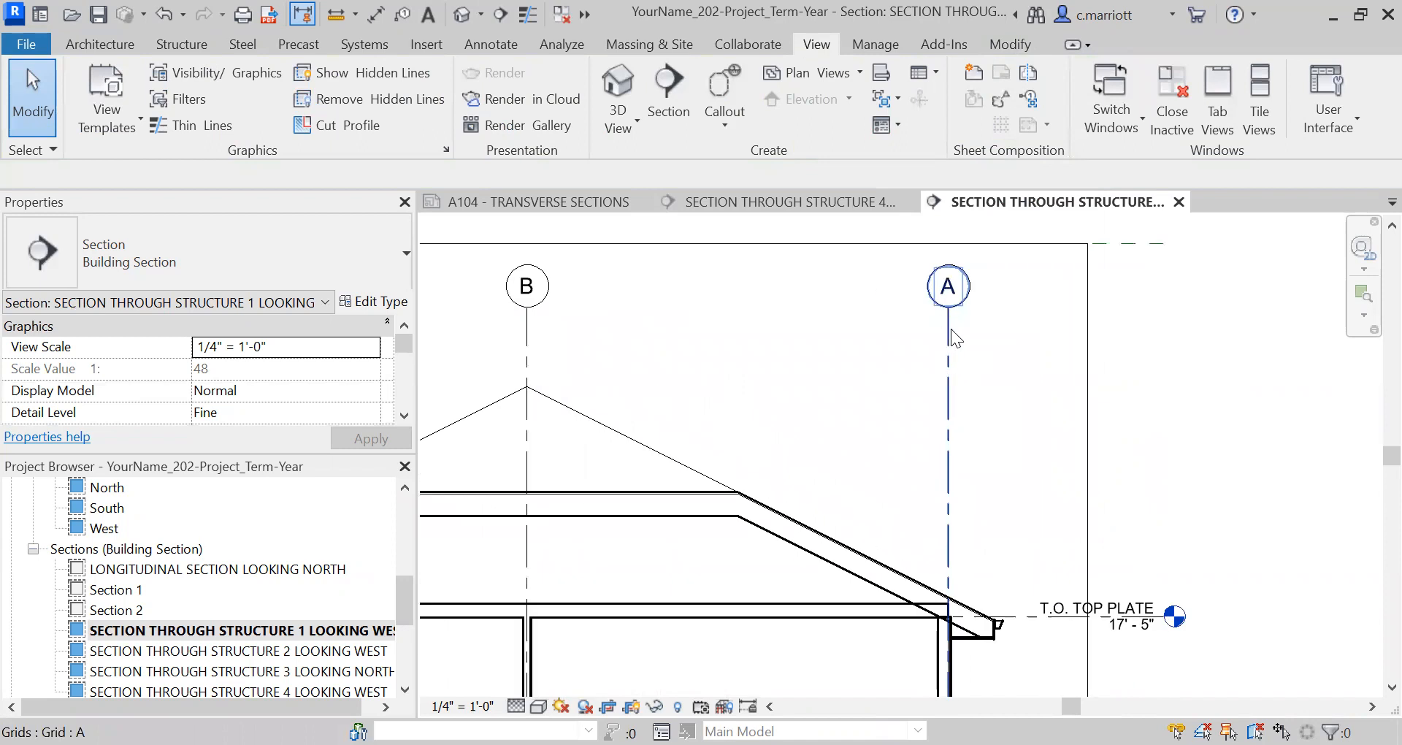
pyautogui.click(952, 329)
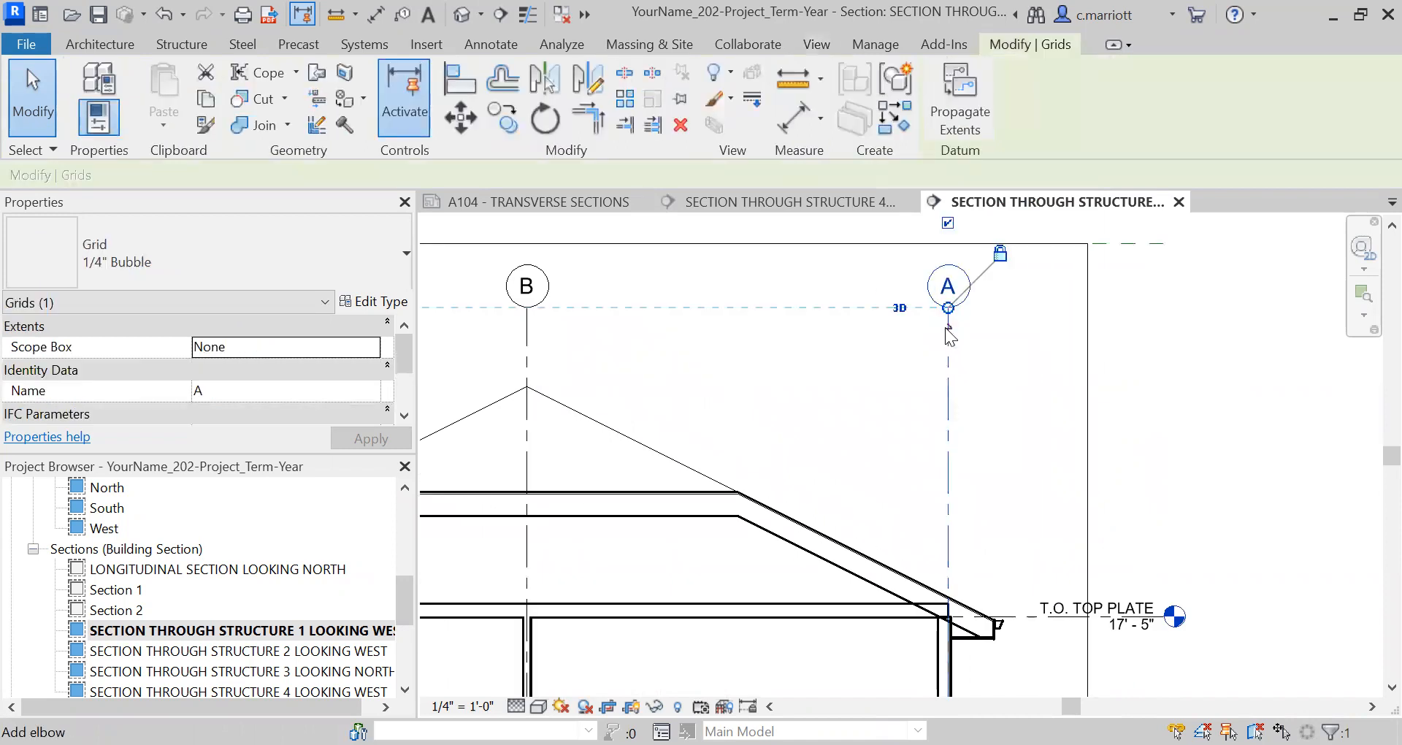
pyautogui.moveTo(948, 310); pyautogui.dragTo(947, 341)
pyautogui.scroll(2, 535, 391)
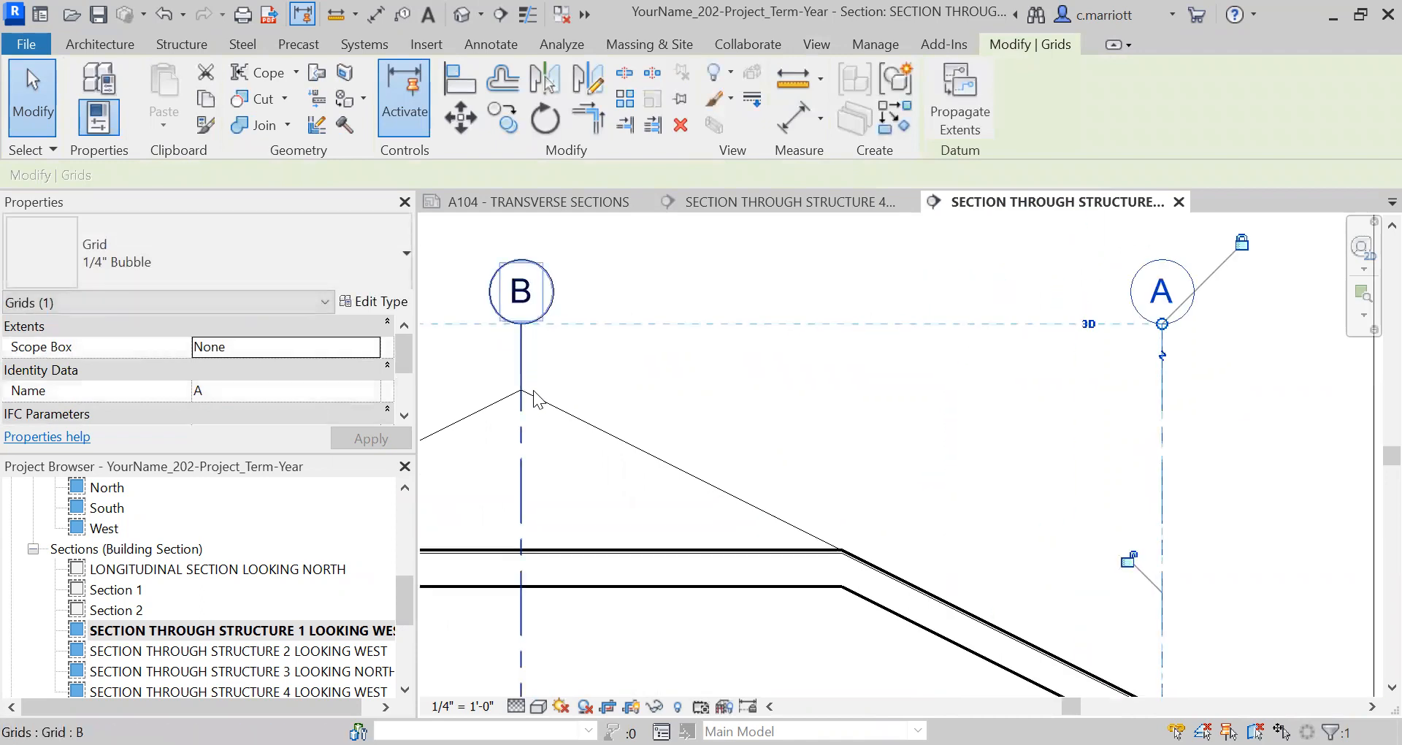
pyautogui.scroll(-5, 537, 394)
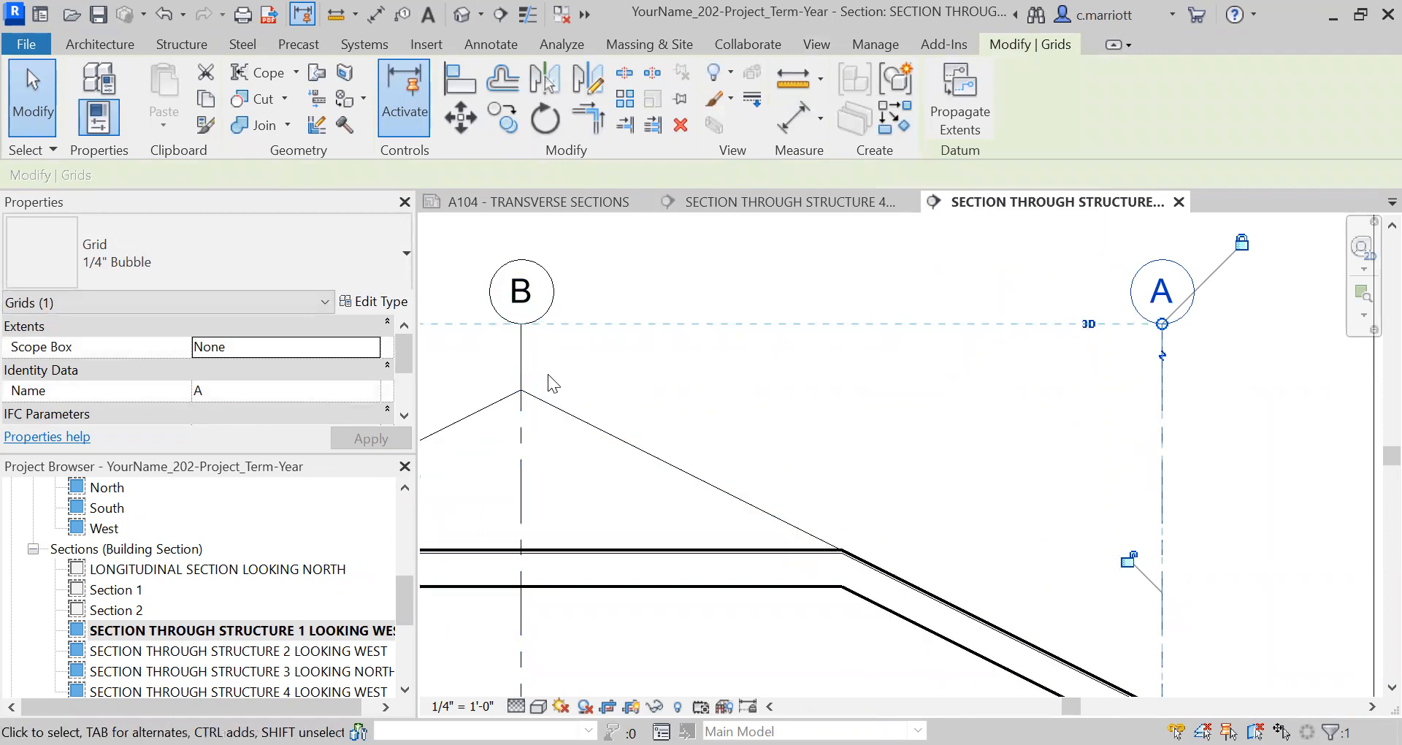
pyautogui.scroll(2, 549, 400)
pyautogui.scroll(-3, 549, 384)
# Lower the head of the LONGITUDINAL SECTION LOOKING NORTH marker to line up with the grid bubbles
pyautogui.moveTo(562, 382); pyautogui.dragTo(680, 383, button='middle')
pyautogui.scroll(1, 571, 352)
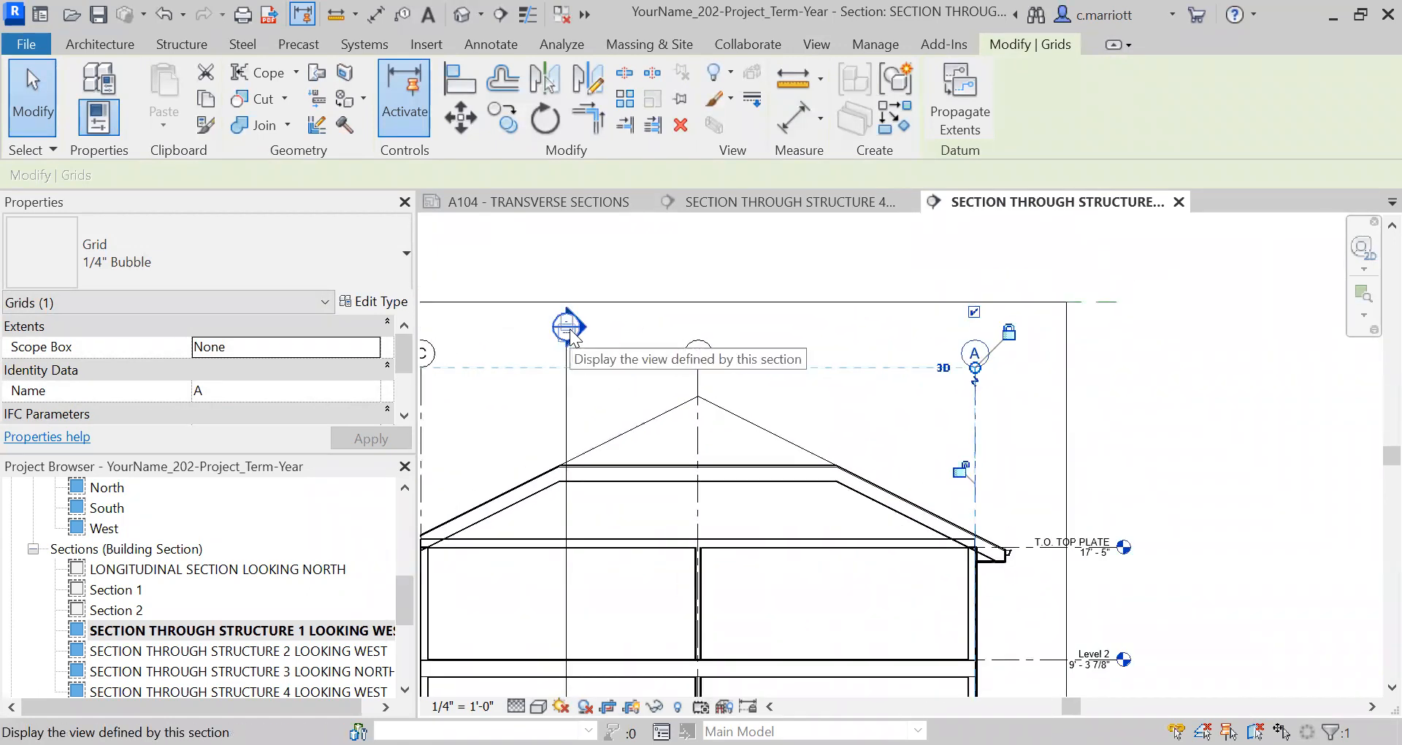
pyautogui.scroll(3, 580, 334)
pyautogui.click(575, 323)
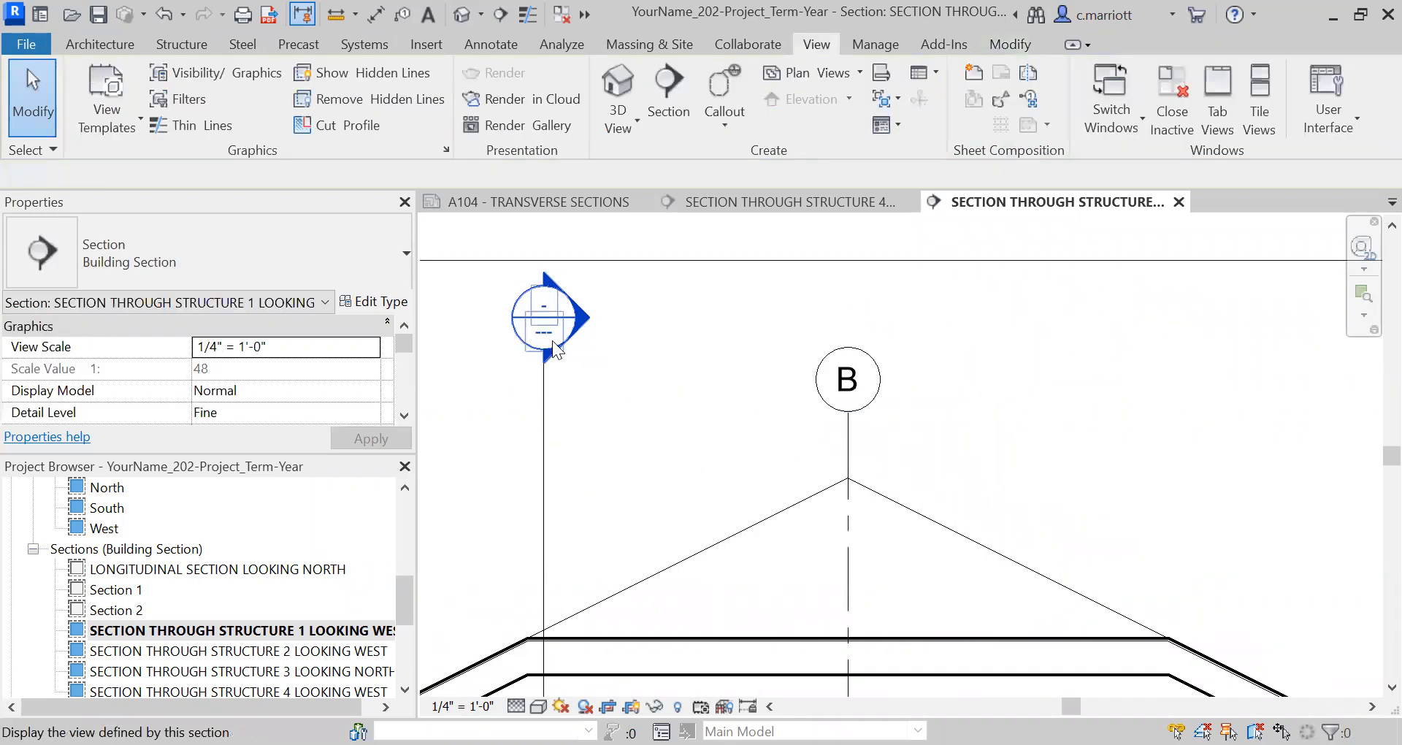
pyautogui.scroll(3, 542, 363)
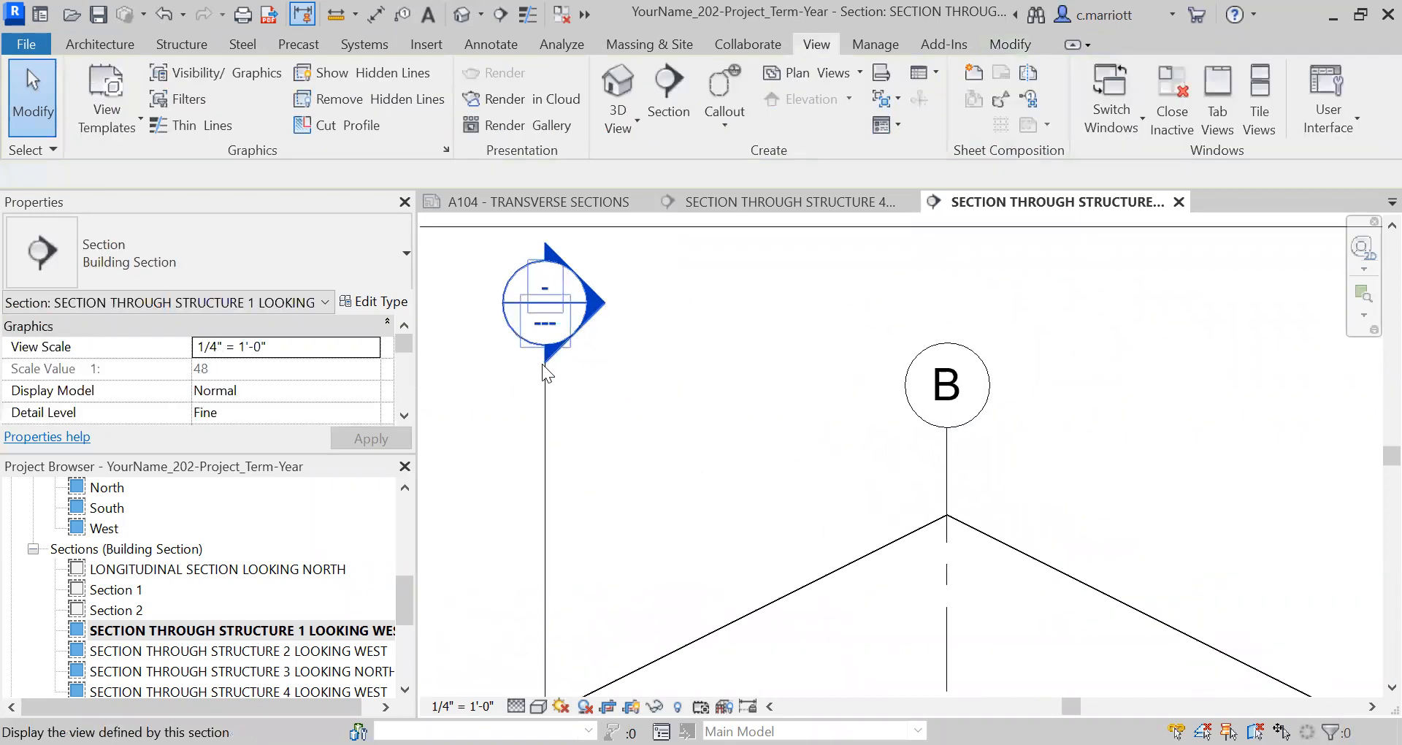
pyautogui.click(547, 413)
pyautogui.moveTo(547, 334); pyautogui.dragTo(546, 457)
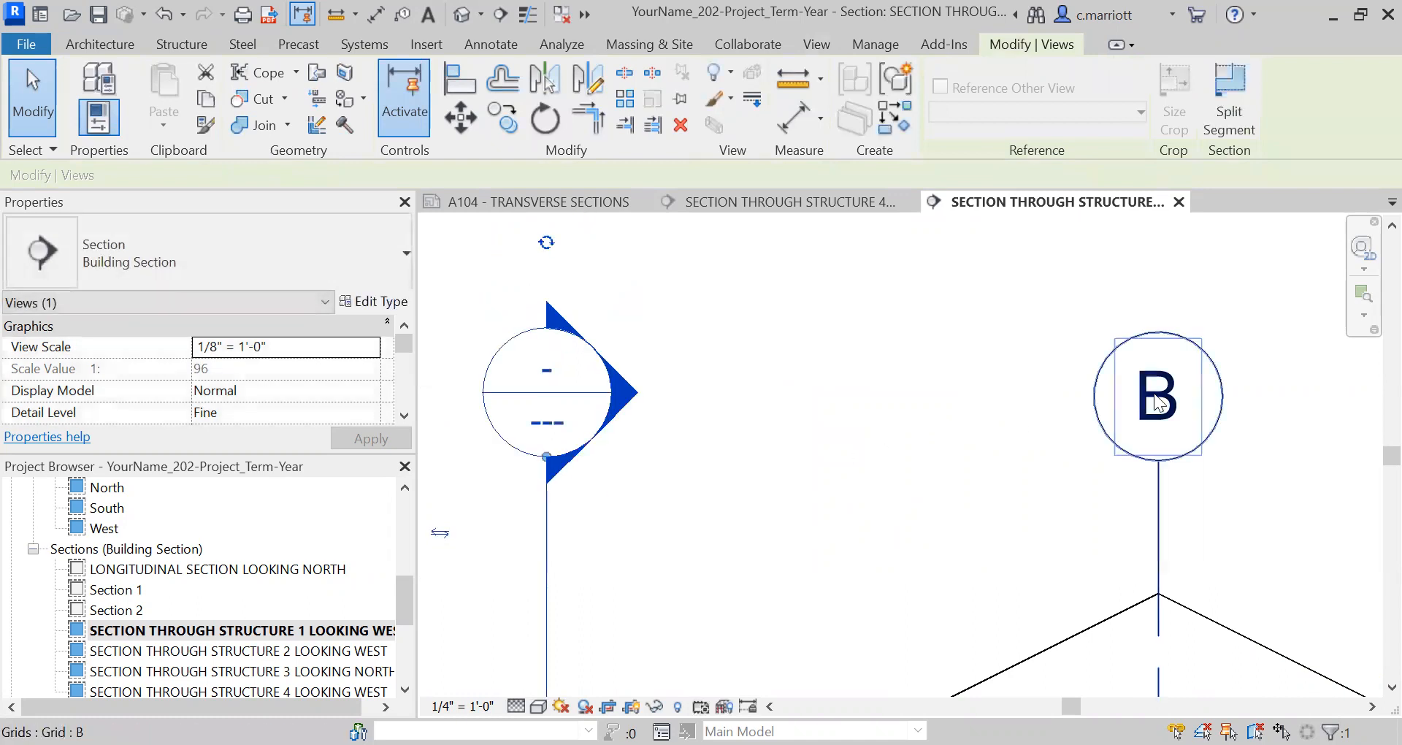
pyautogui.scroll(-4, 779, 403)
pyautogui.scroll(3, 803, 412)
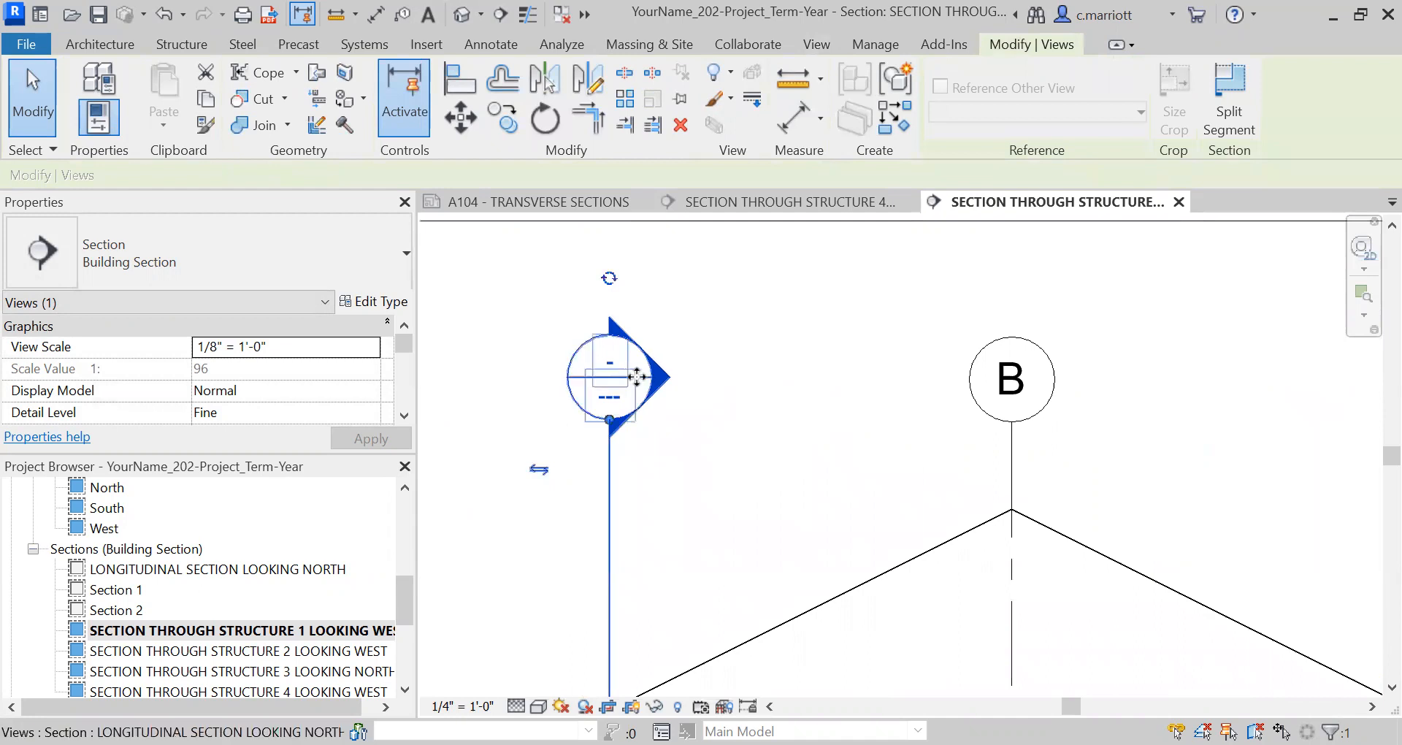
pyautogui.scroll(-4, 721, 345)
pyautogui.click(797, 259)
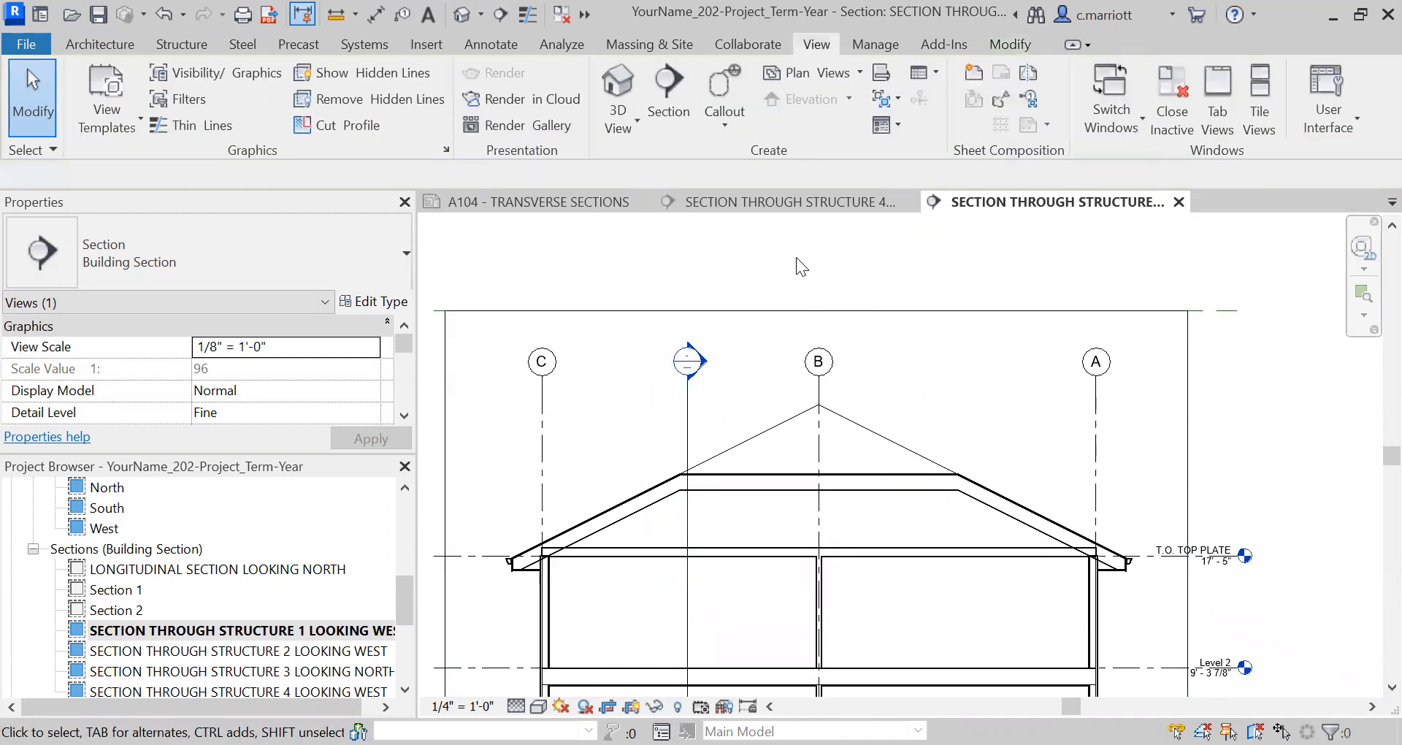
# Return to sheet A104 - TRANSVERSE SECTIONS and compare the tidied Structure 1 section with the Structure 2 section
pyautogui.scroll(-5, 699, 401)
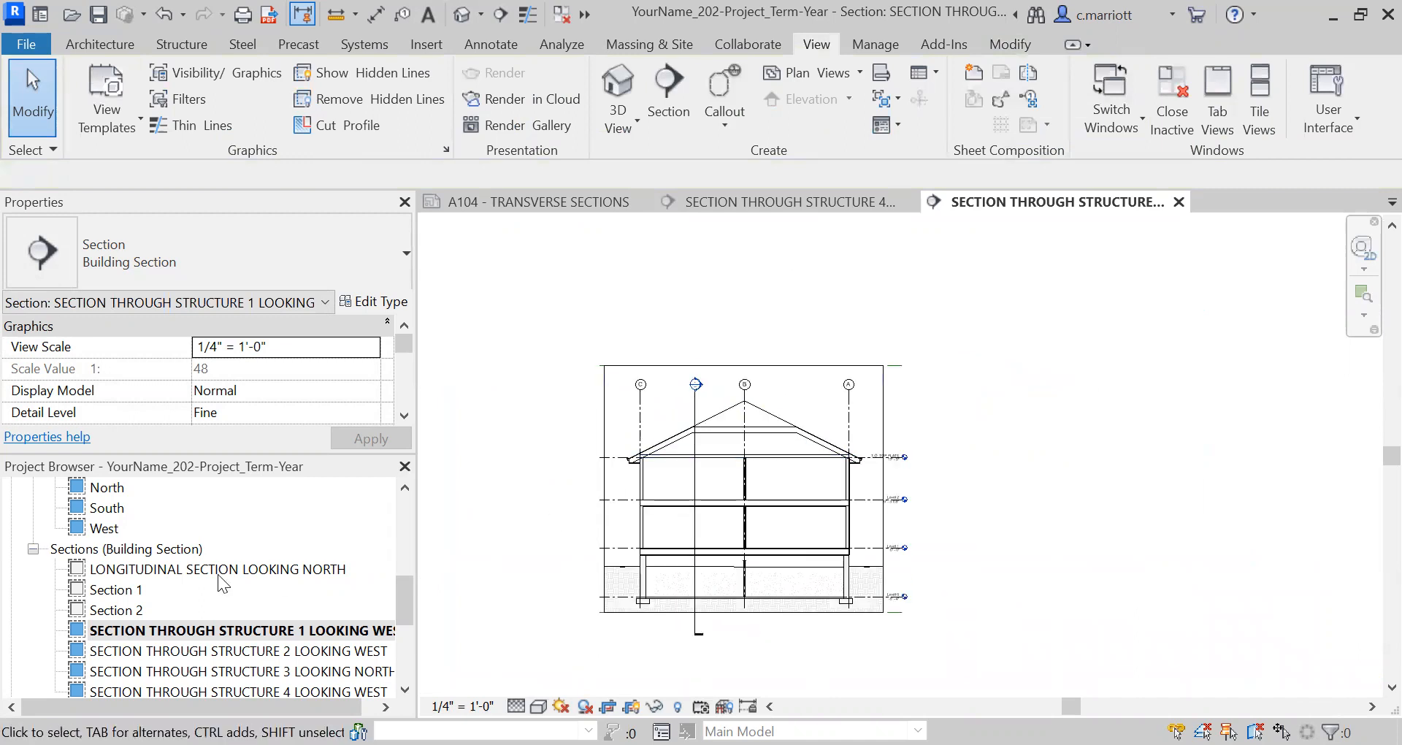
pyautogui.scroll(-4, 244, 605)
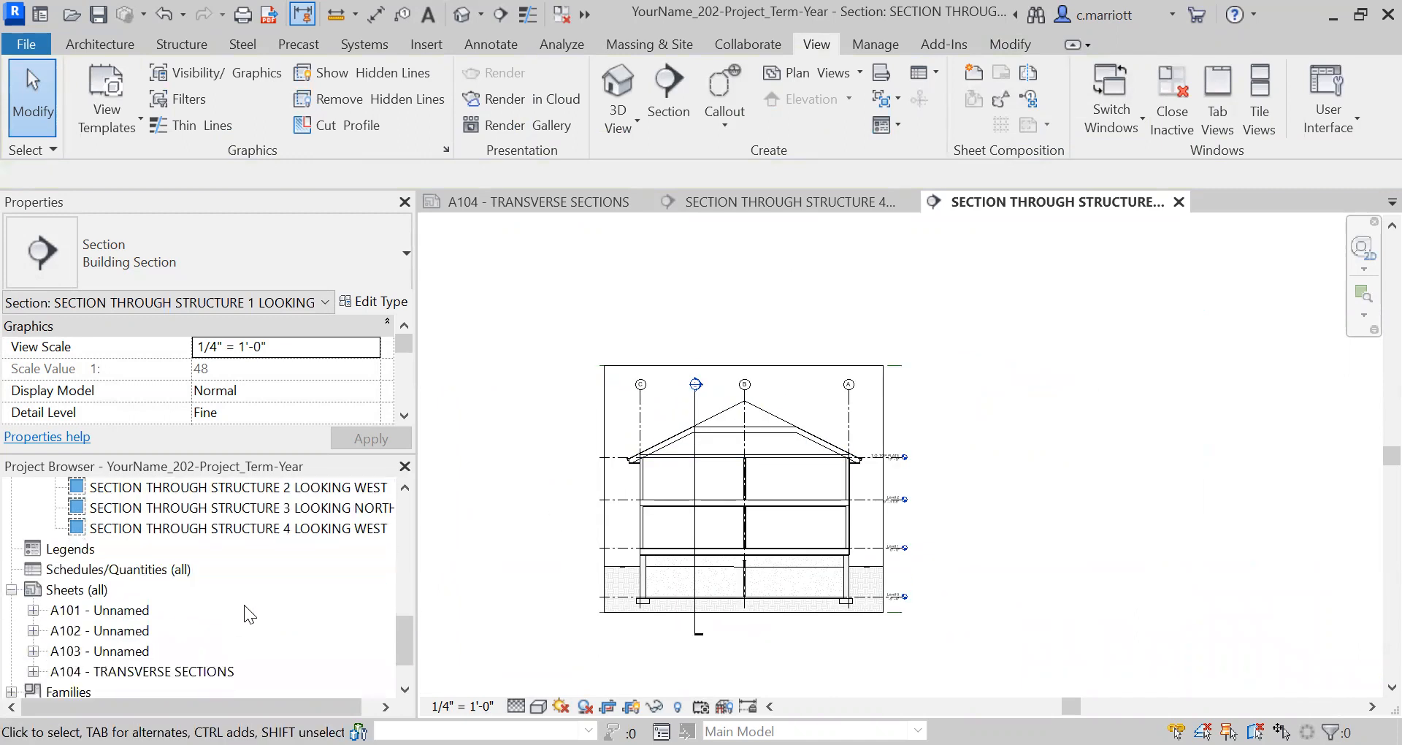
pyautogui.doubleClick(122, 608)
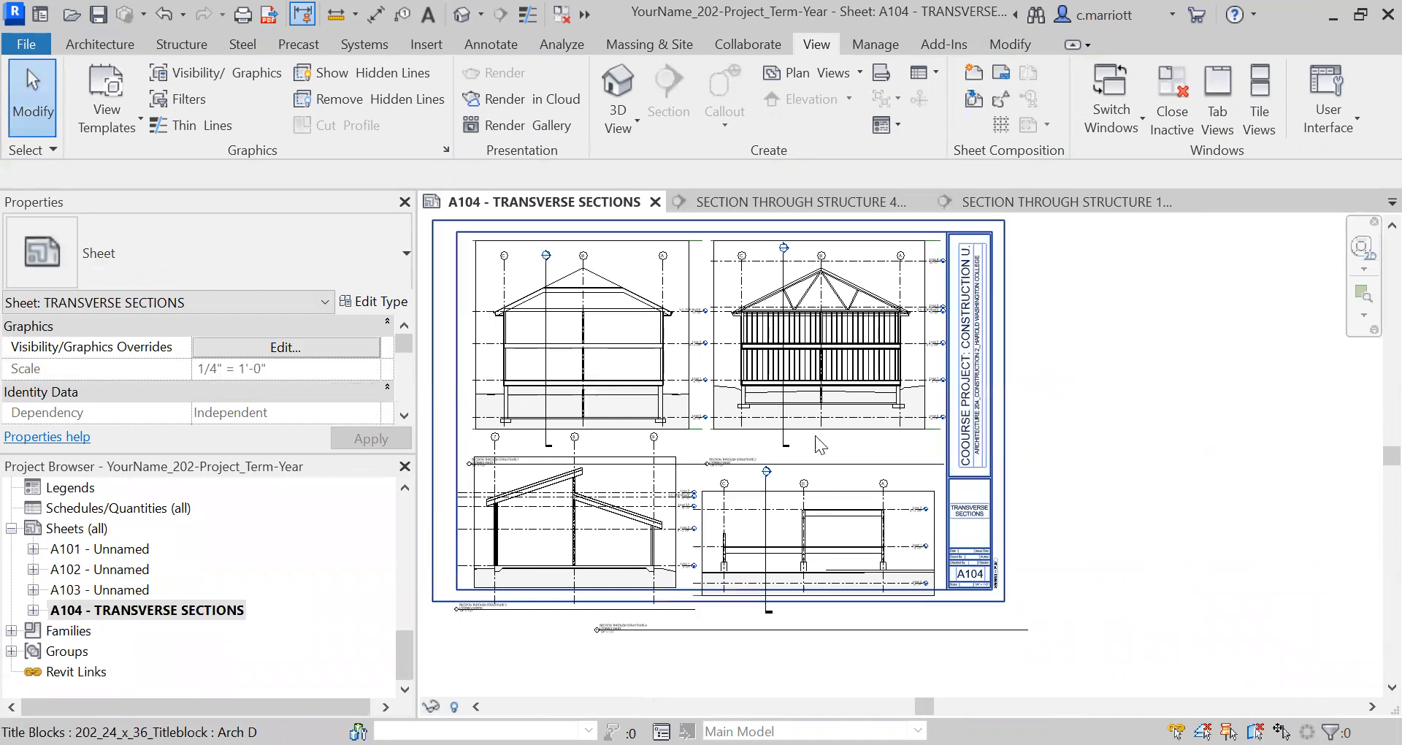
pyautogui.scroll(5, 747, 314)
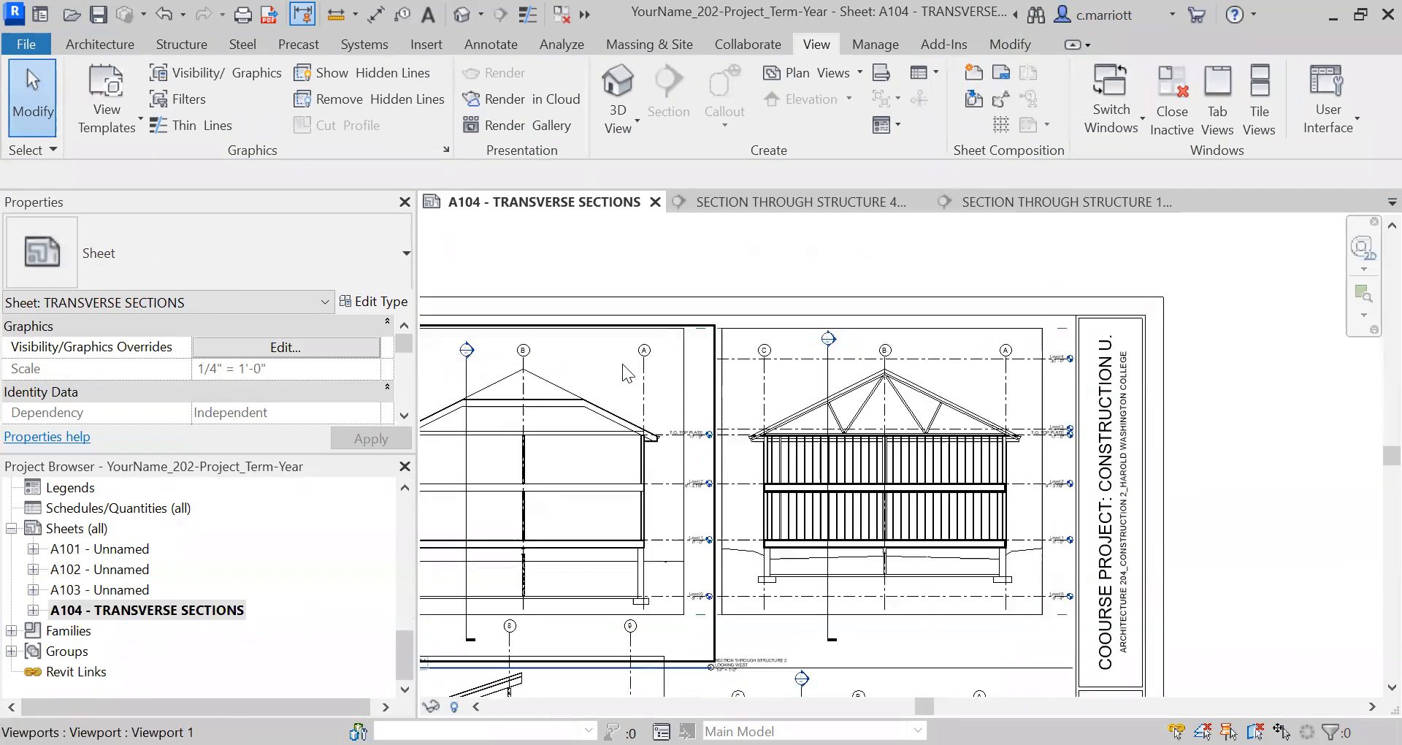
pyautogui.scroll(2, 707, 320)
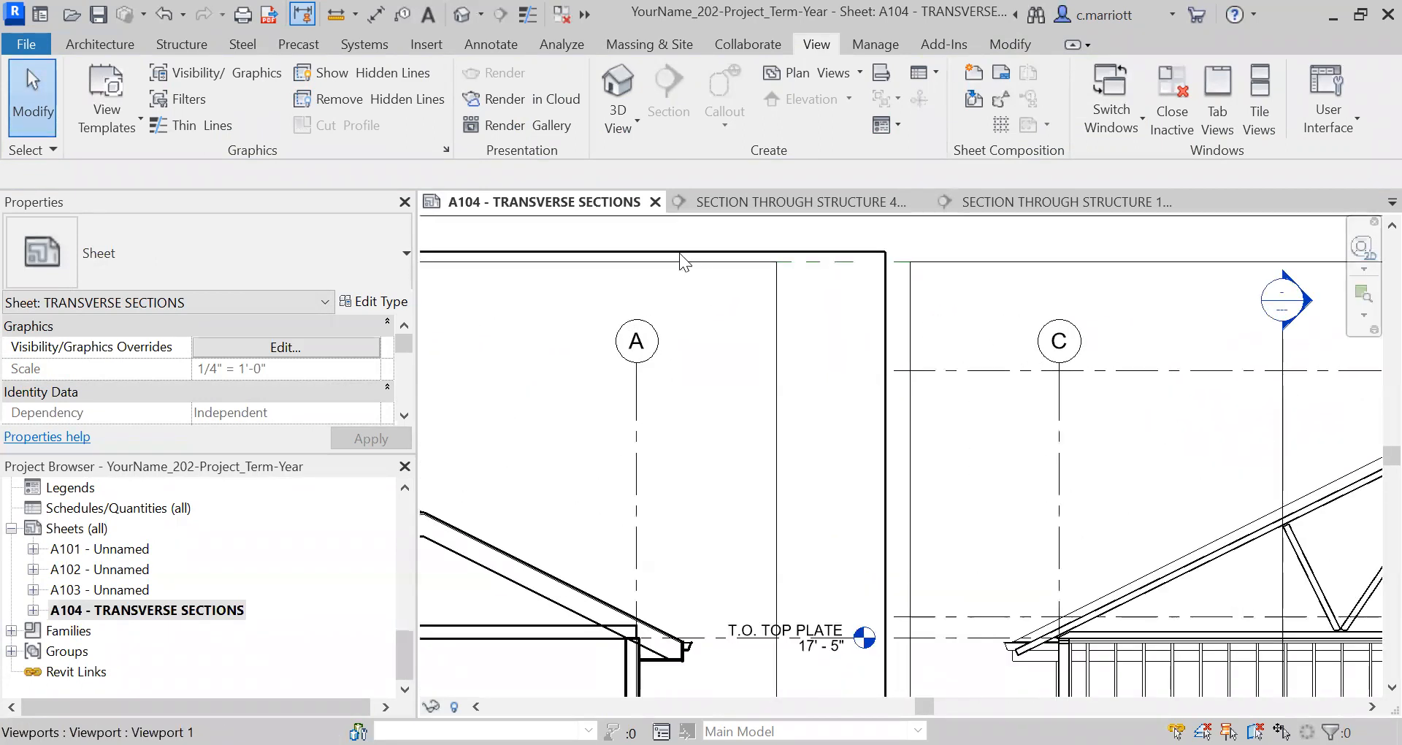
pyautogui.scroll(-4, 803, 372)
pyautogui.scroll(2, 897, 391)
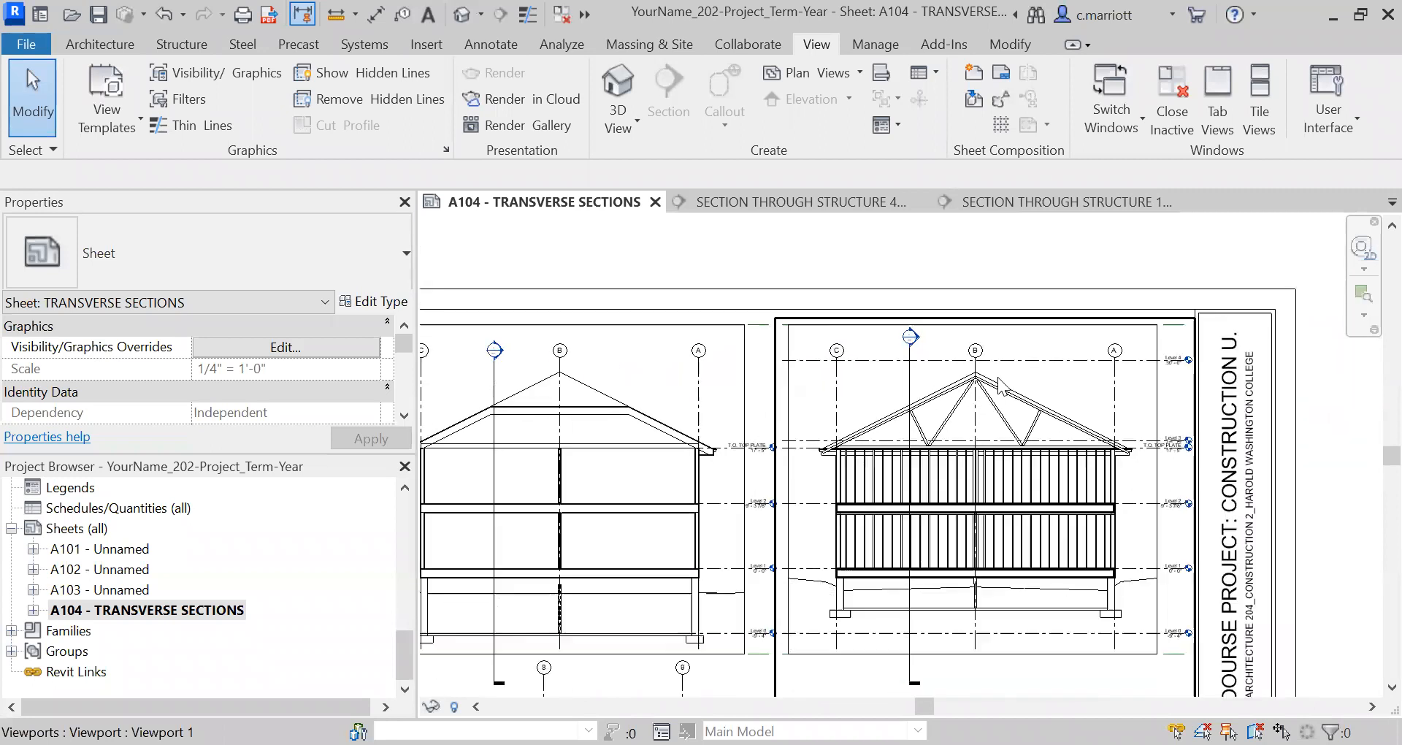
# Open the SECTION THROUGH STRUCTURE 2 LOOKING WEST view at its roof ridge and upper levels
pyautogui.click(1090, 354)
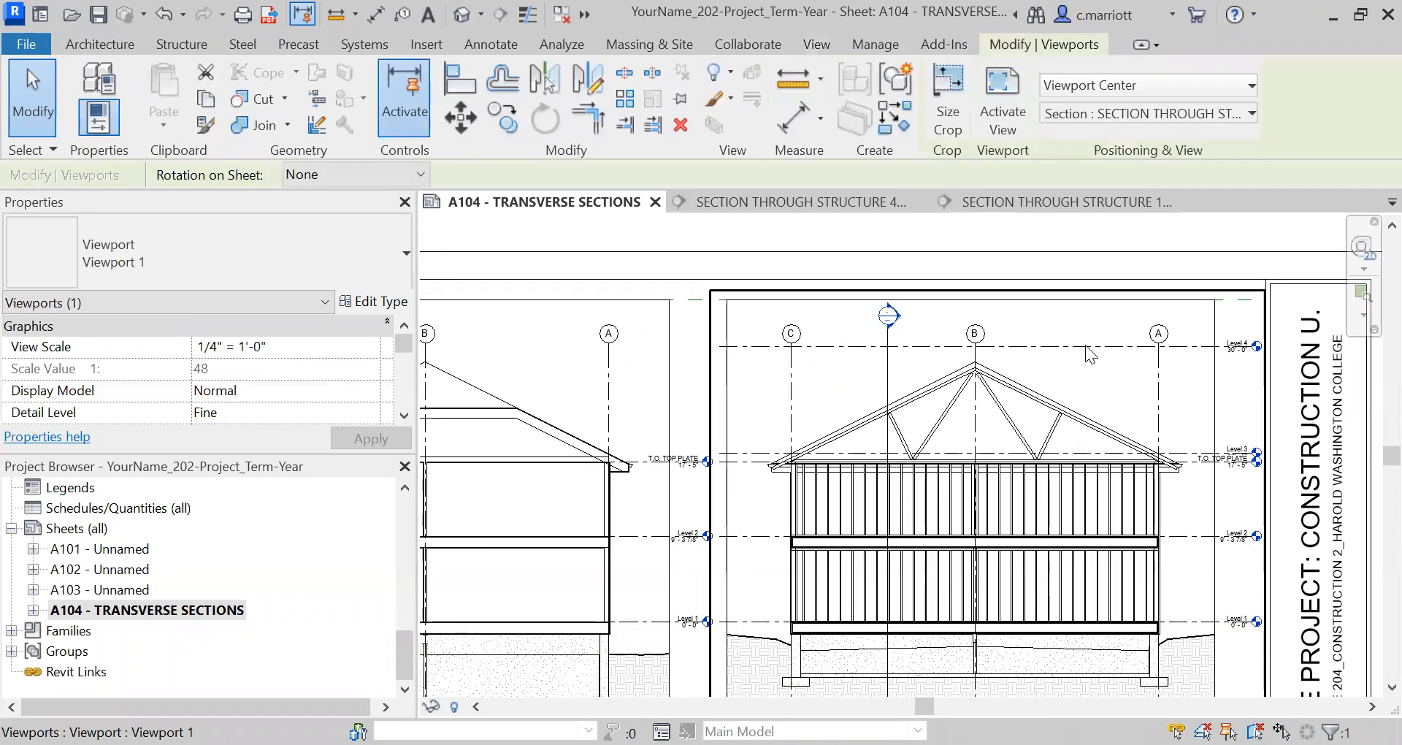
pyautogui.click(405, 516)
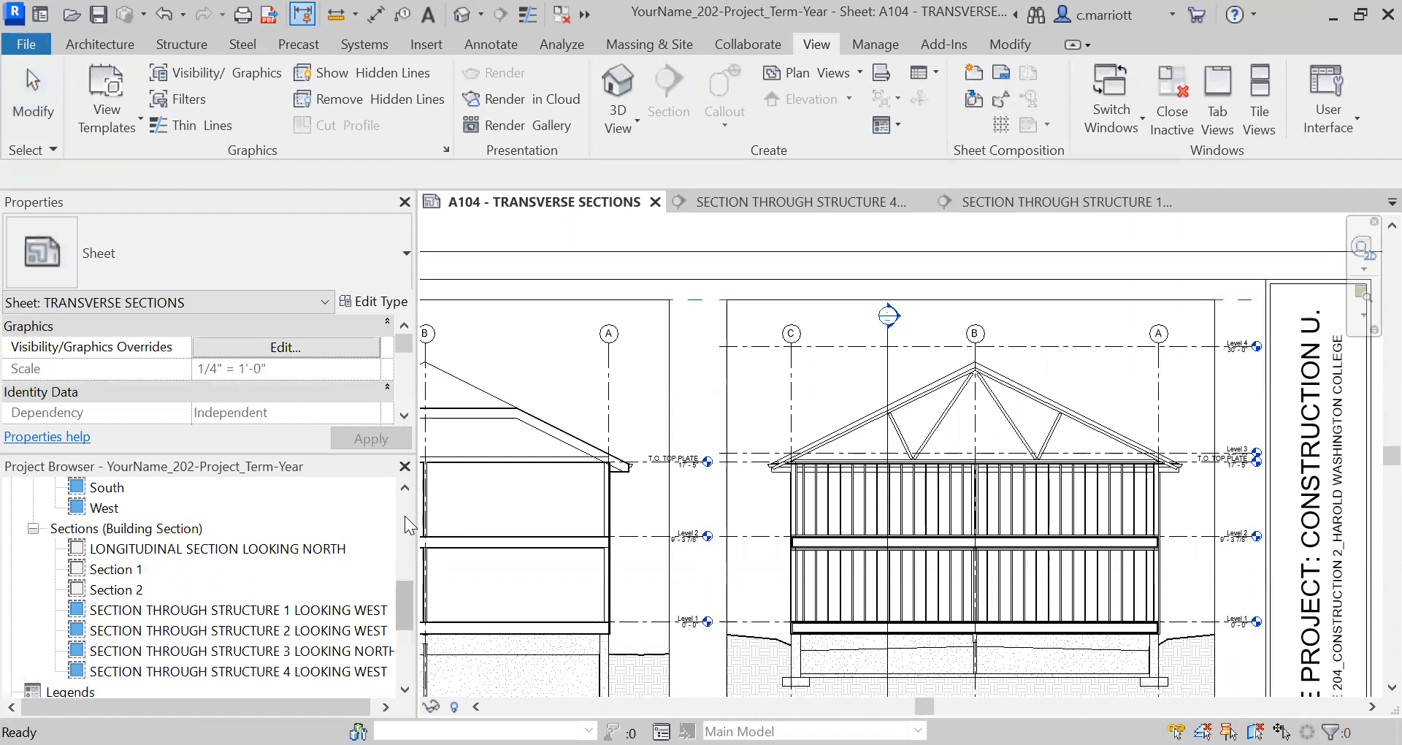
pyautogui.doubleClick(193, 629)
pyautogui.scroll(3, 987, 276)
pyautogui.moveTo(955, 354); pyautogui.dragTo(887, 457, button='middle')
pyautogui.scroll(2, 898, 375)
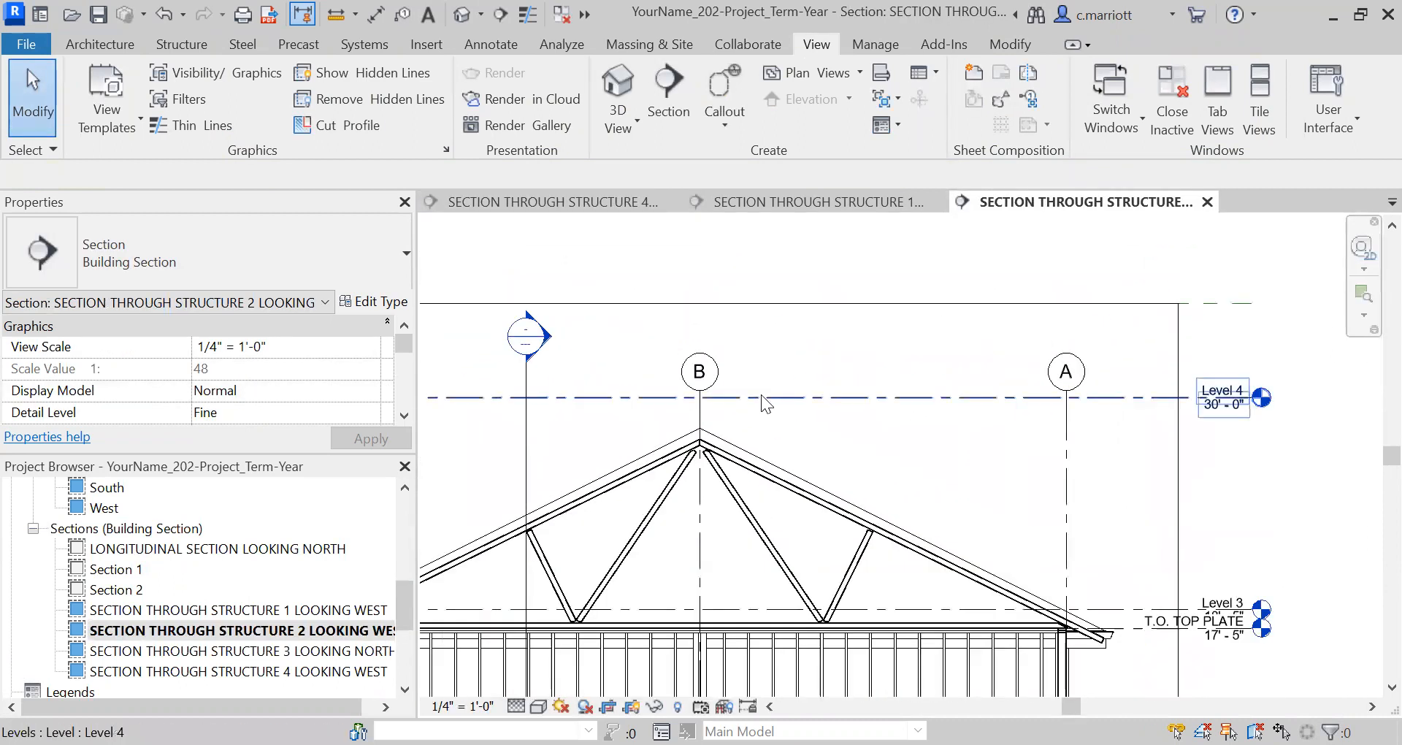
# Hide the Level 4 and Level 3 lines in the Structure 2 section view only
pyautogui.click(795, 399)
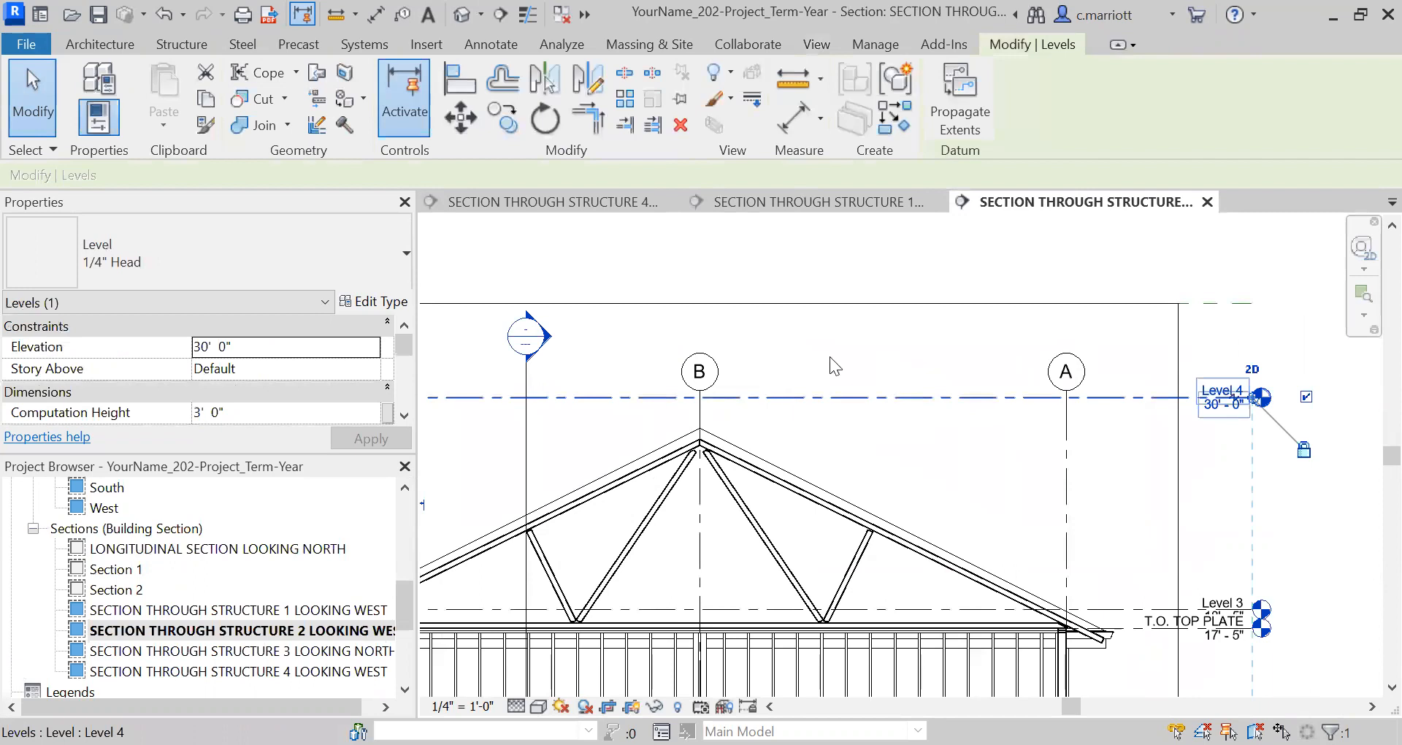
pyautogui.rightClick(1028, 380)
pyautogui.moveTo(942, 361)
pyautogui.click(1071, 363)
pyautogui.moveTo(1067, 538); pyautogui.dragTo(902, 330, button='middle')
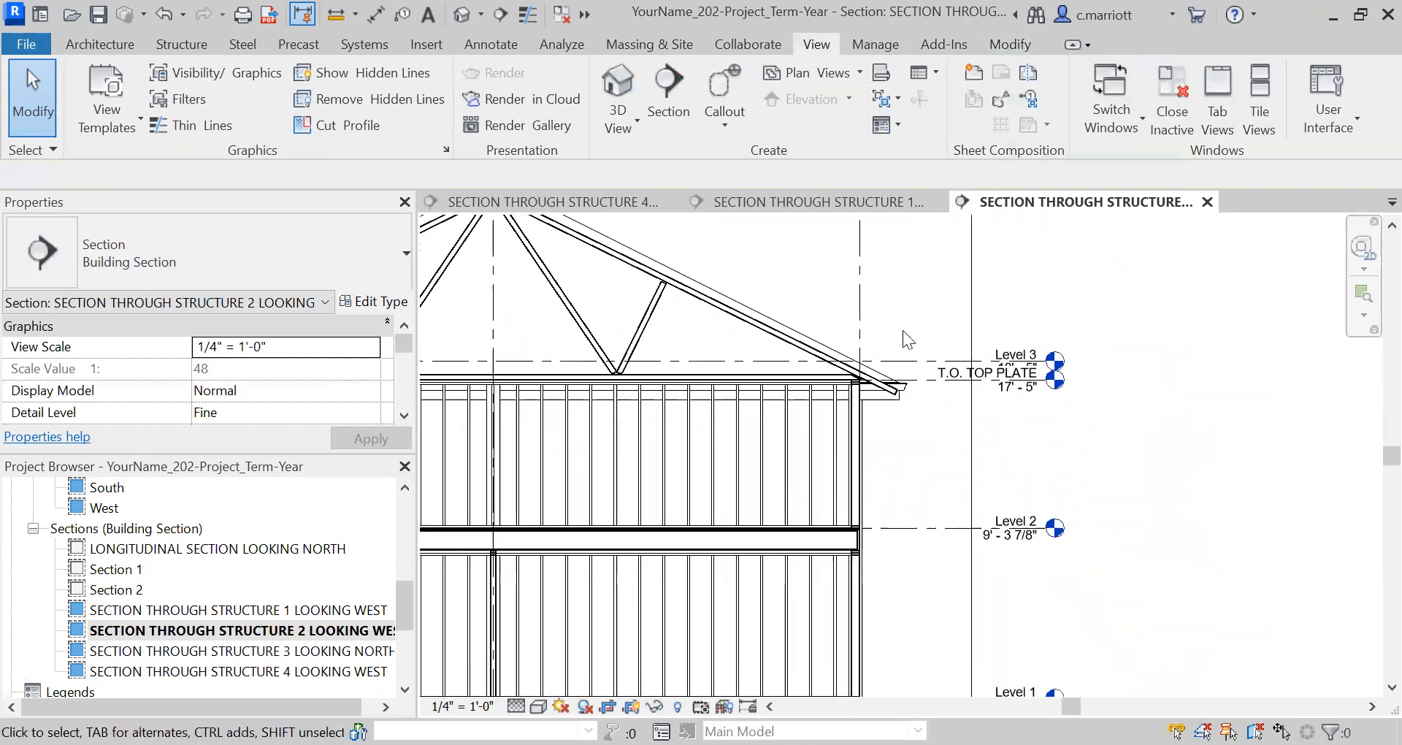
pyautogui.scroll(2, 903, 330)
pyautogui.click(903, 368)
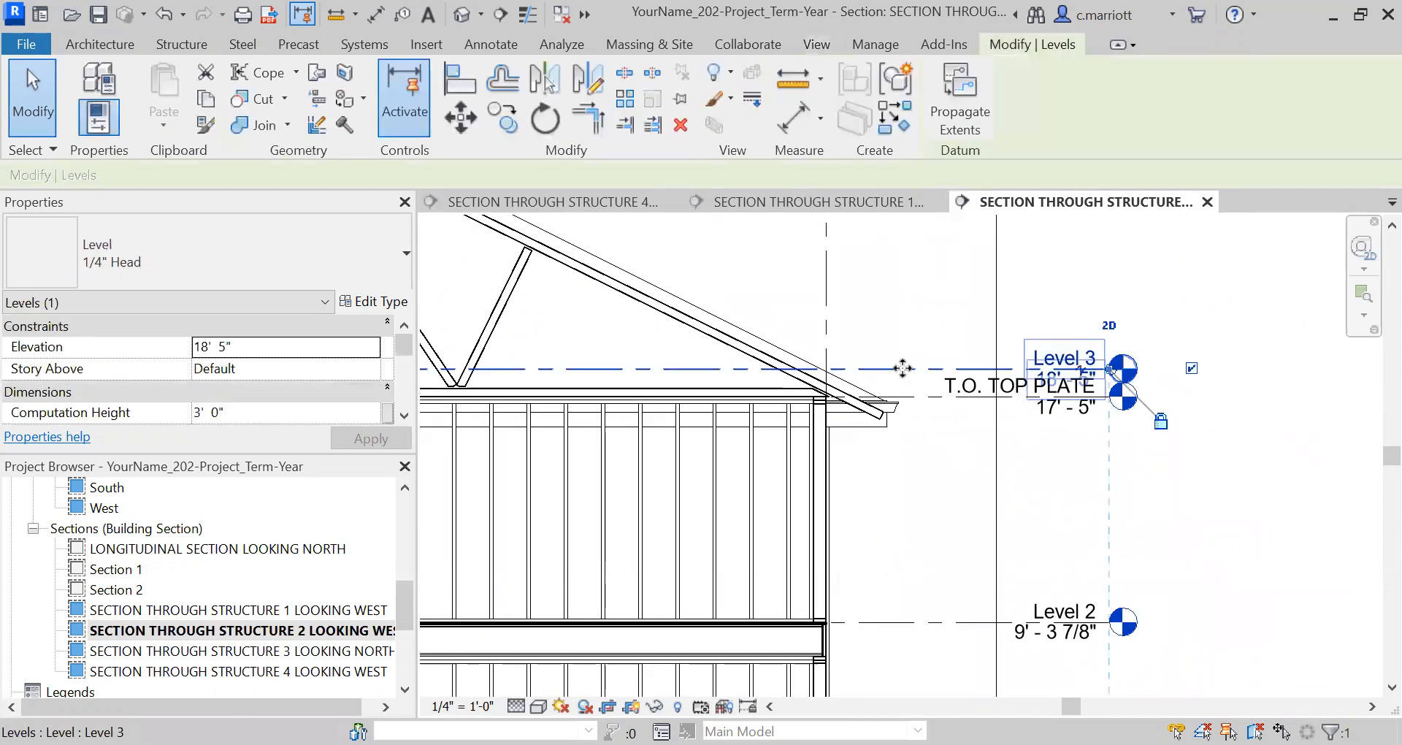
pyautogui.rightClick(905, 368)
pyautogui.moveTo(1058, 367)
pyautogui.click(1187, 367)
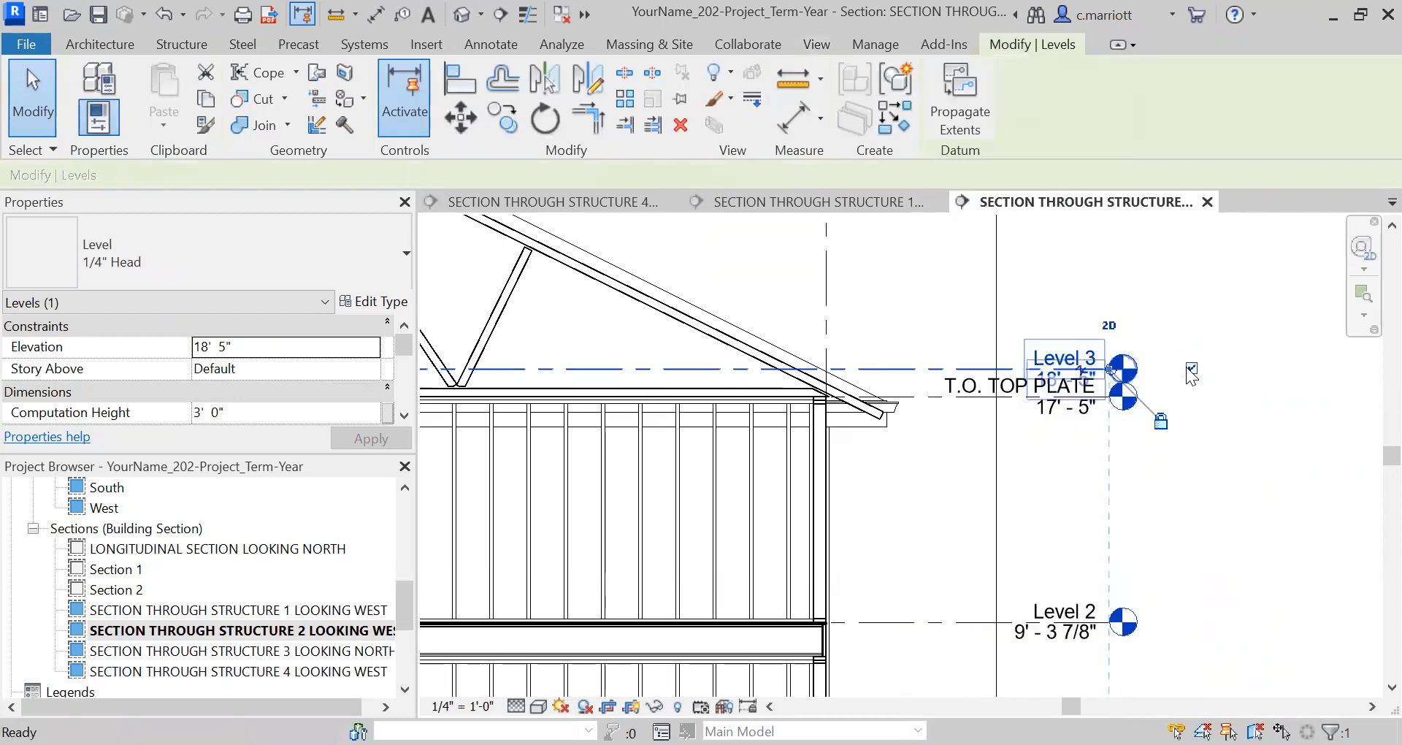
# Examine the foundation walls, bearing footings and Level 0 line at the base of the Structure 2 section
pyautogui.scroll(-2, 893, 390)
pyautogui.scroll(-3, 929, 422)
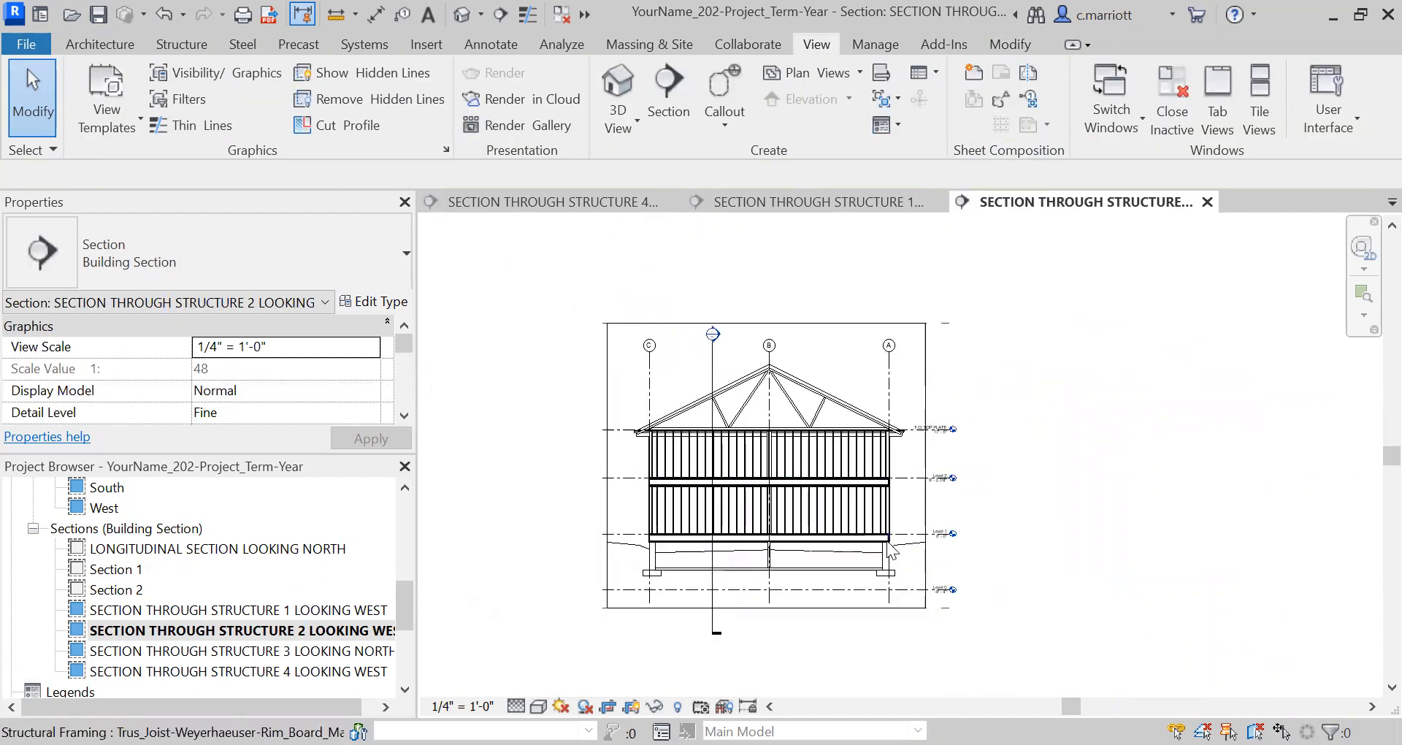
pyautogui.scroll(1, 931, 507)
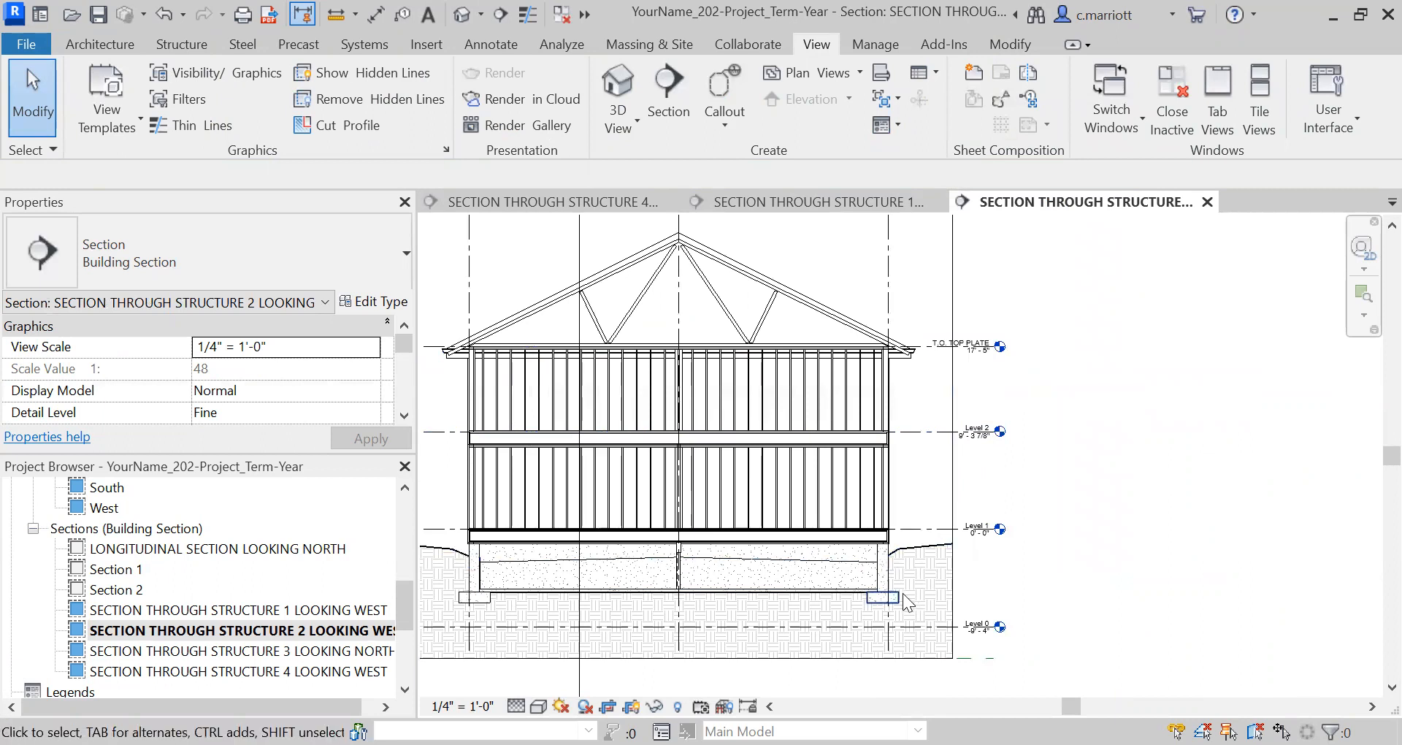
pyautogui.scroll(-2, 849, 595)
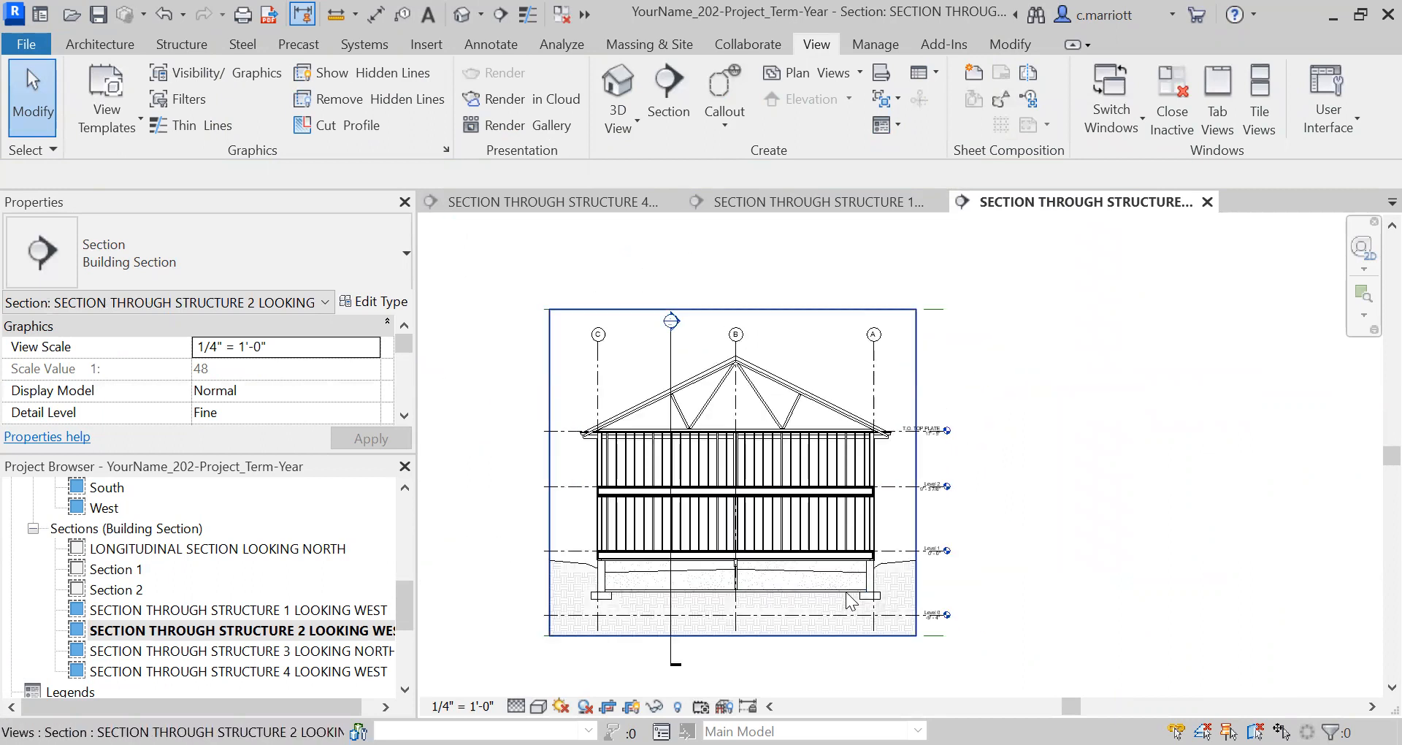
pyautogui.scroll(3, 848, 599)
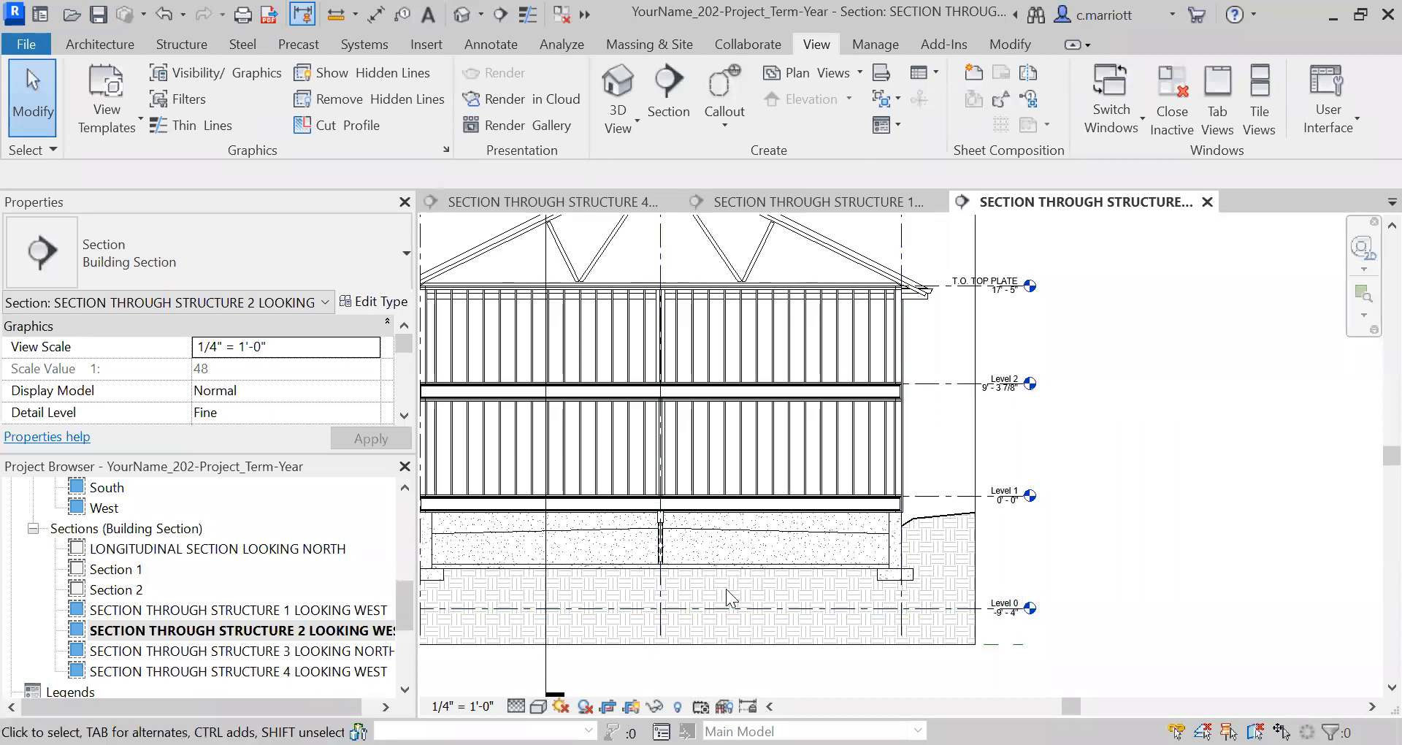
pyautogui.scroll(2, 894, 588)
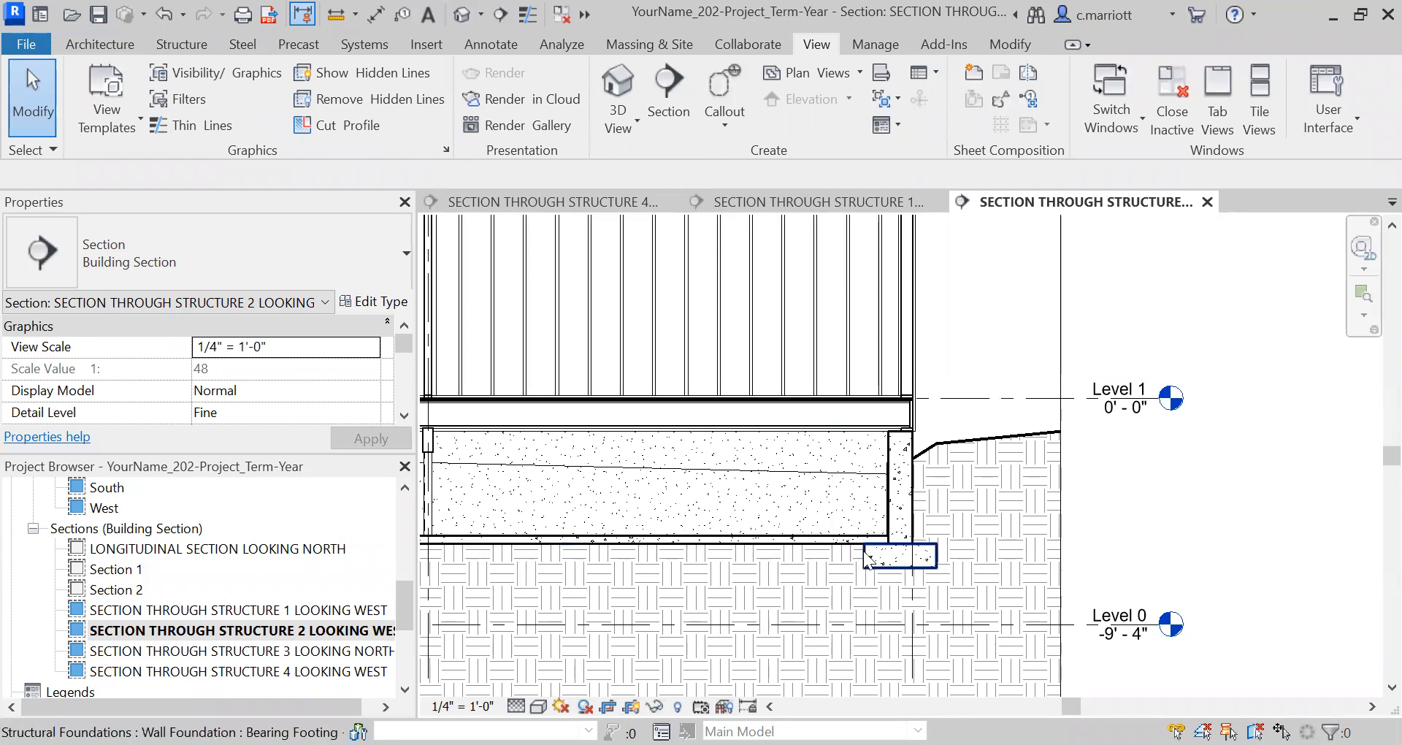
pyautogui.scroll(-1, 902, 544)
pyautogui.scroll(2, 903, 546)
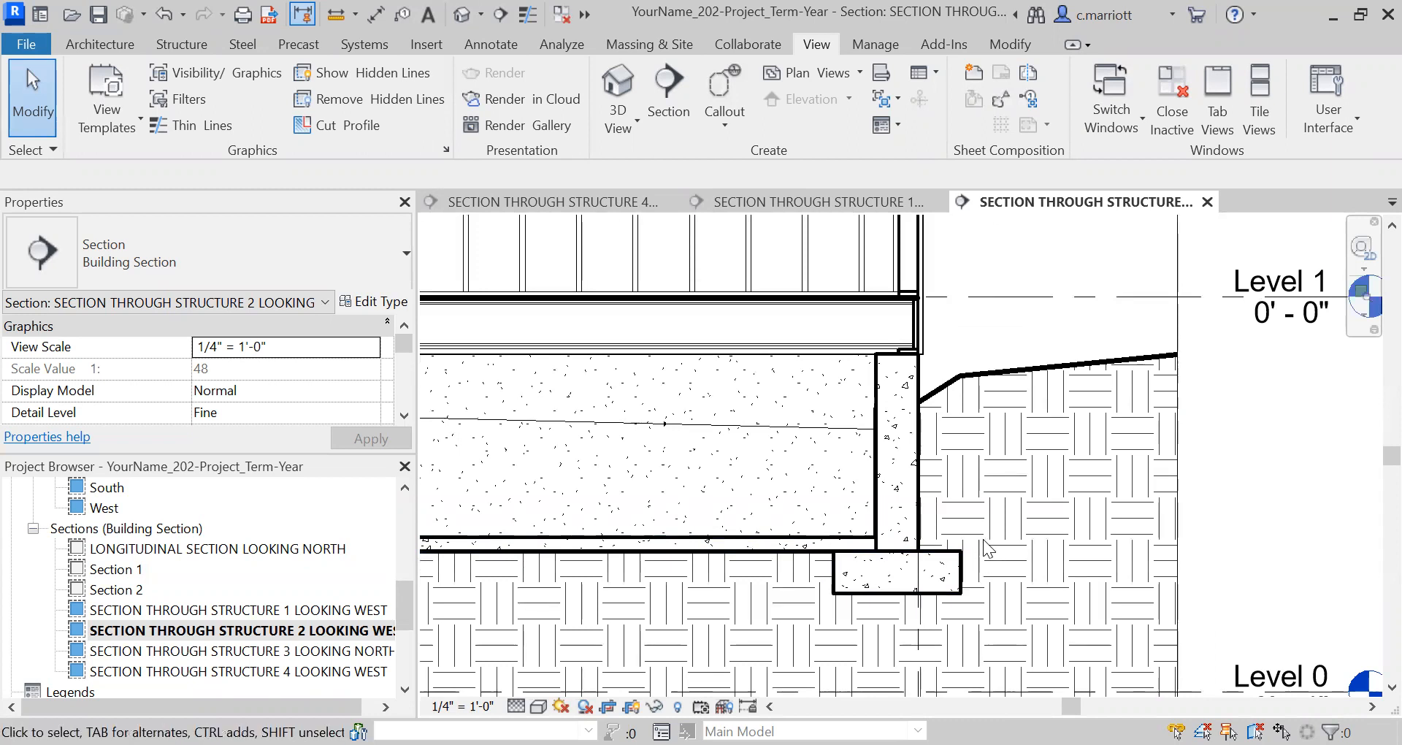
pyautogui.scroll(-6, 985, 548)
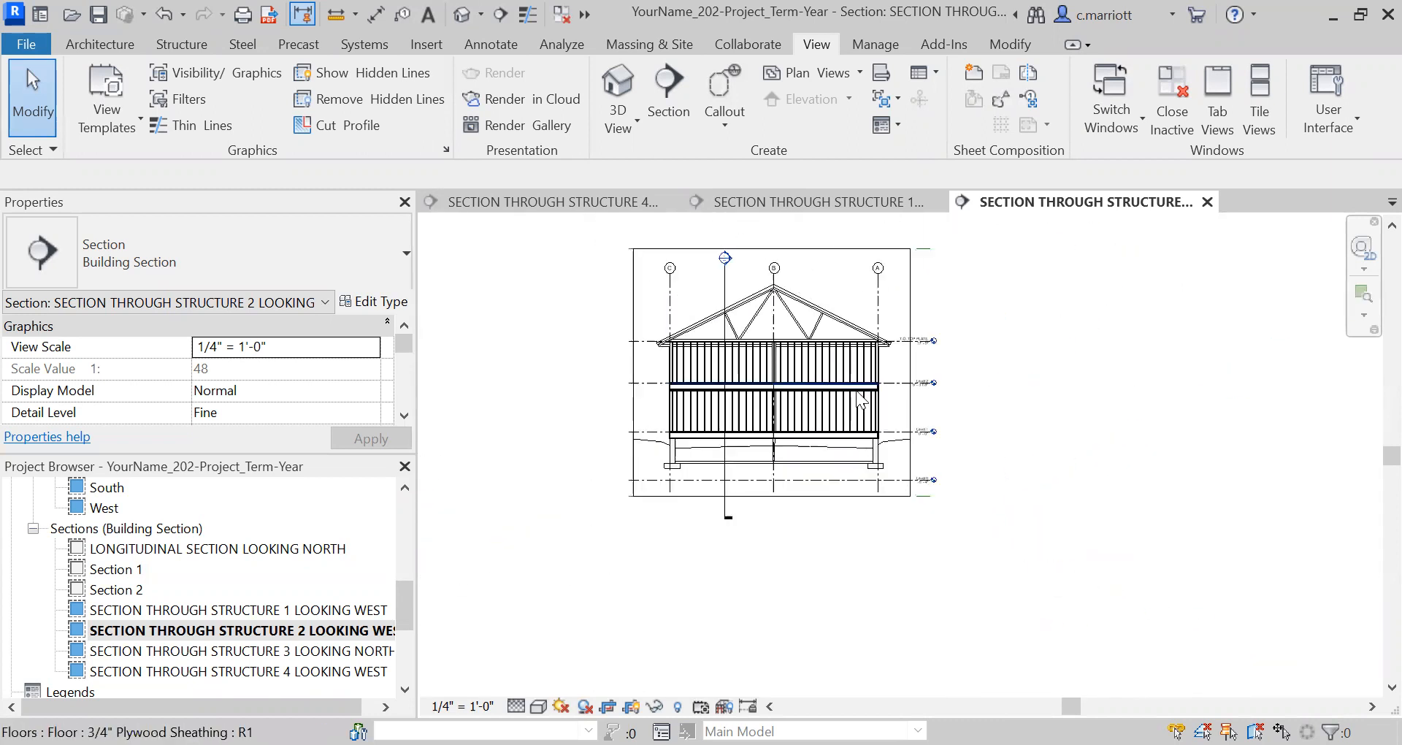
# Check the height of grid B's bubble above the roof ridge and its alignment with the neighbouring grid bubbles
pyautogui.moveTo(978, 420); pyautogui.dragTo(1004, 493, button='middle')
pyautogui.scroll(3, 773, 321)
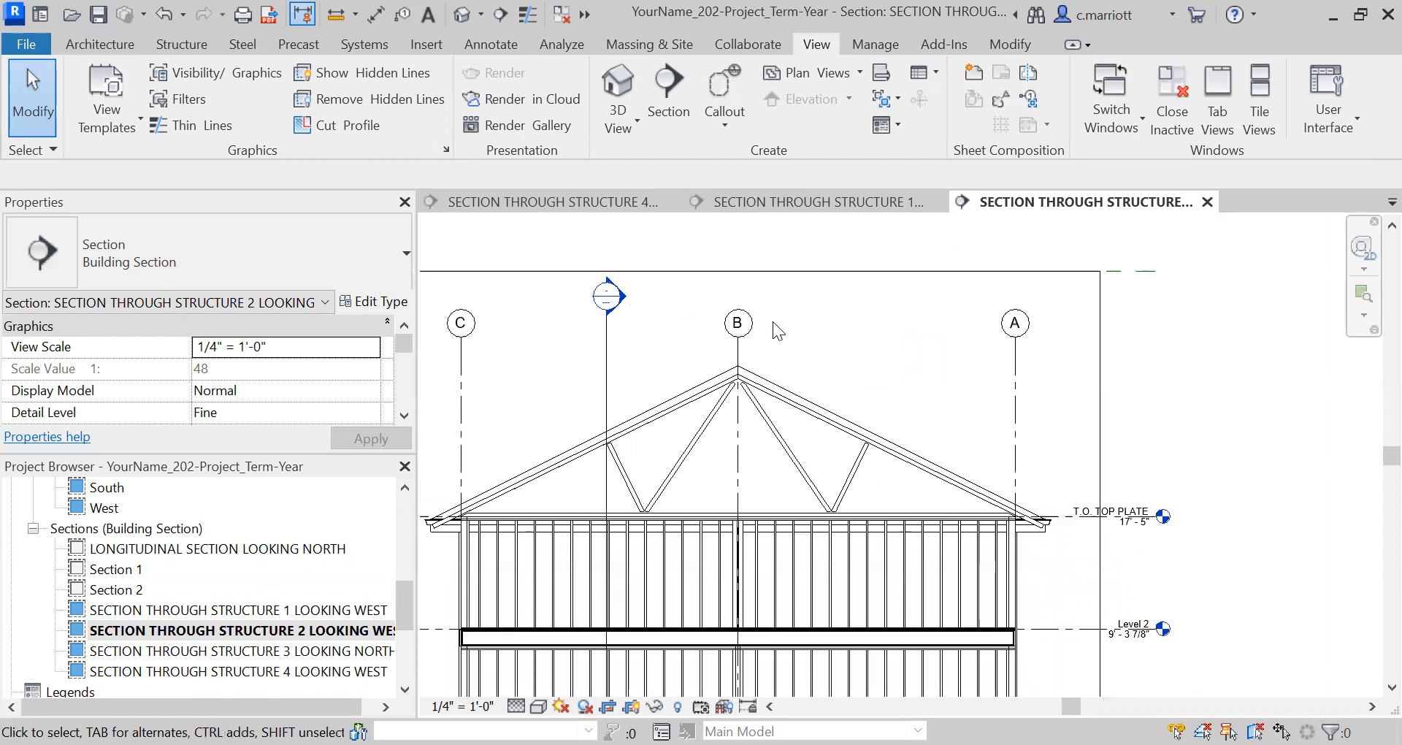
pyautogui.scroll(1, 772, 322)
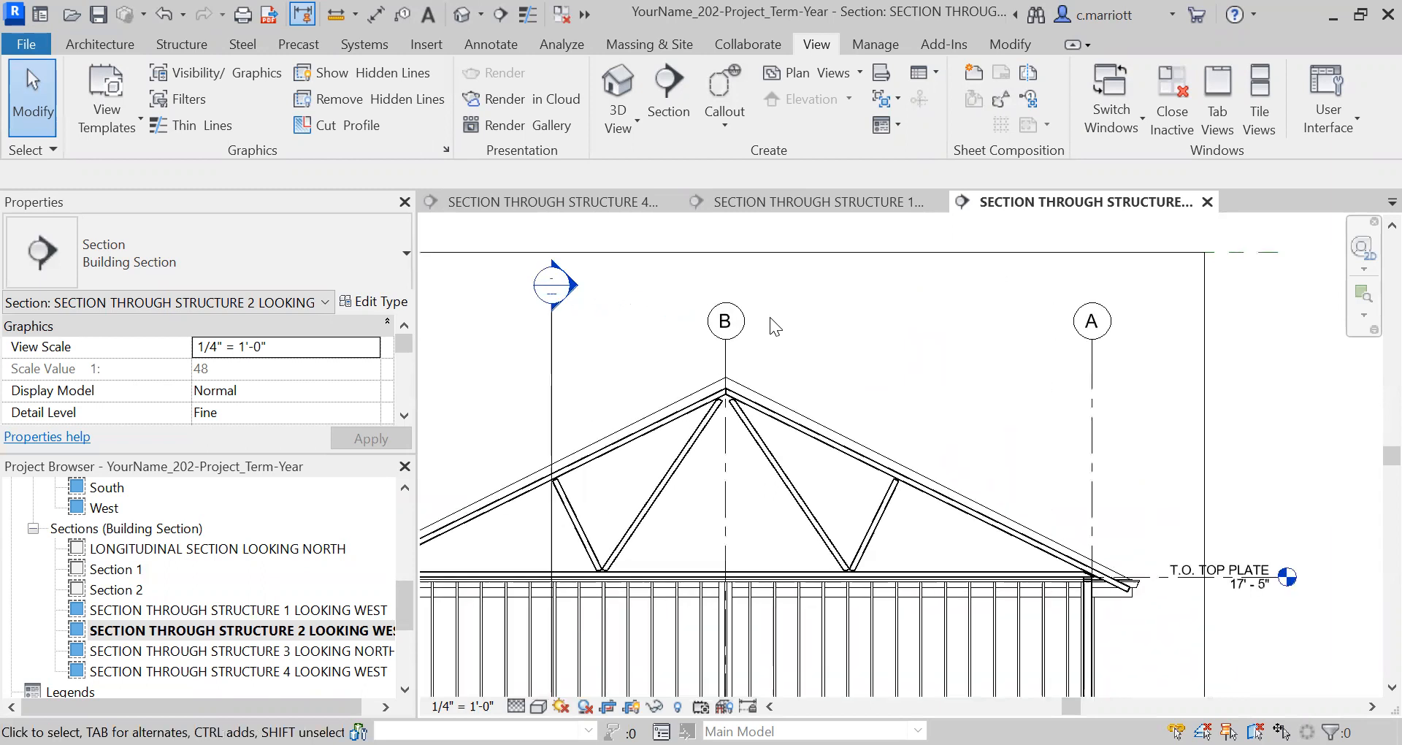
pyautogui.click(734, 342)
pyautogui.scroll(2, 733, 356)
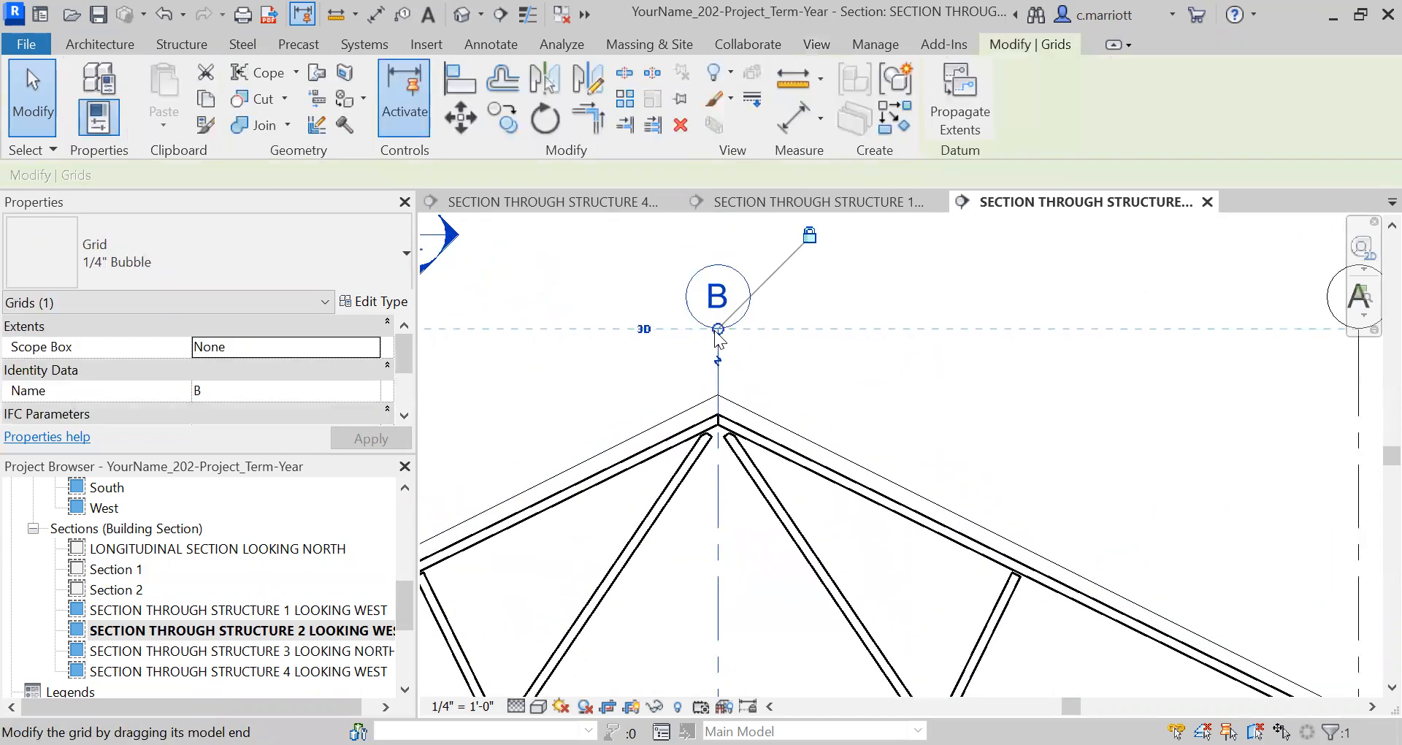
pyautogui.click(671, 320)
pyautogui.scroll(-5, 708, 372)
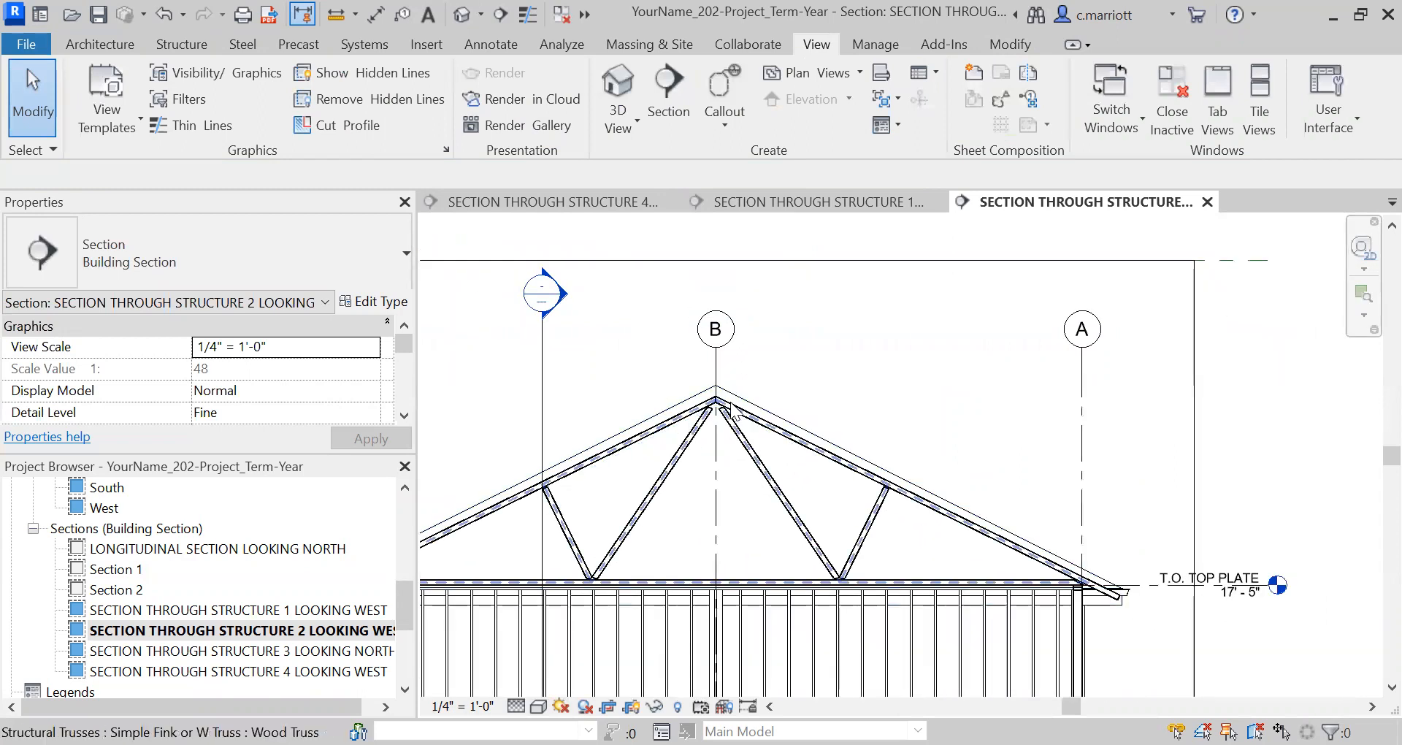
# Lower the head of the longitudinal section marker in the Structure 2 section to line up with the grid bubbles
pyautogui.scroll(1, 688, 372)
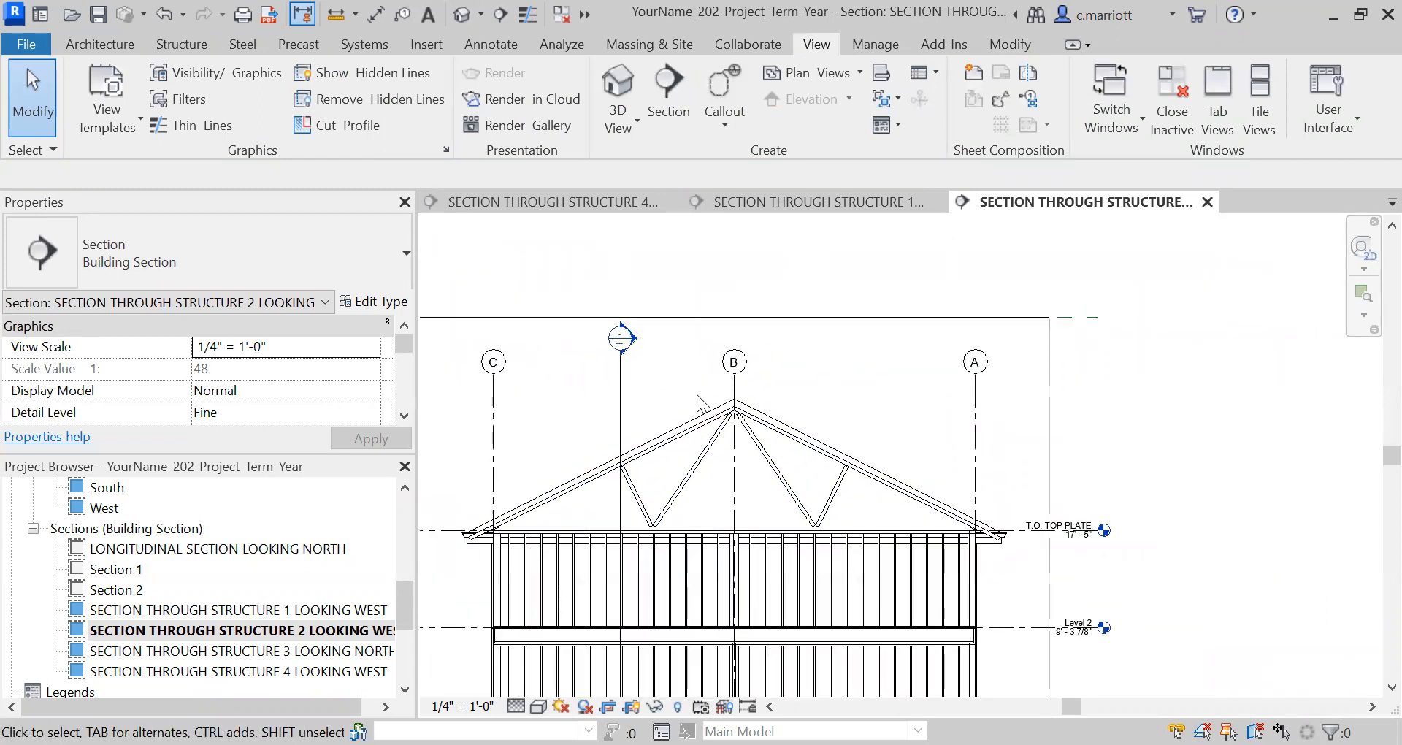
pyautogui.scroll(1, 630, 383)
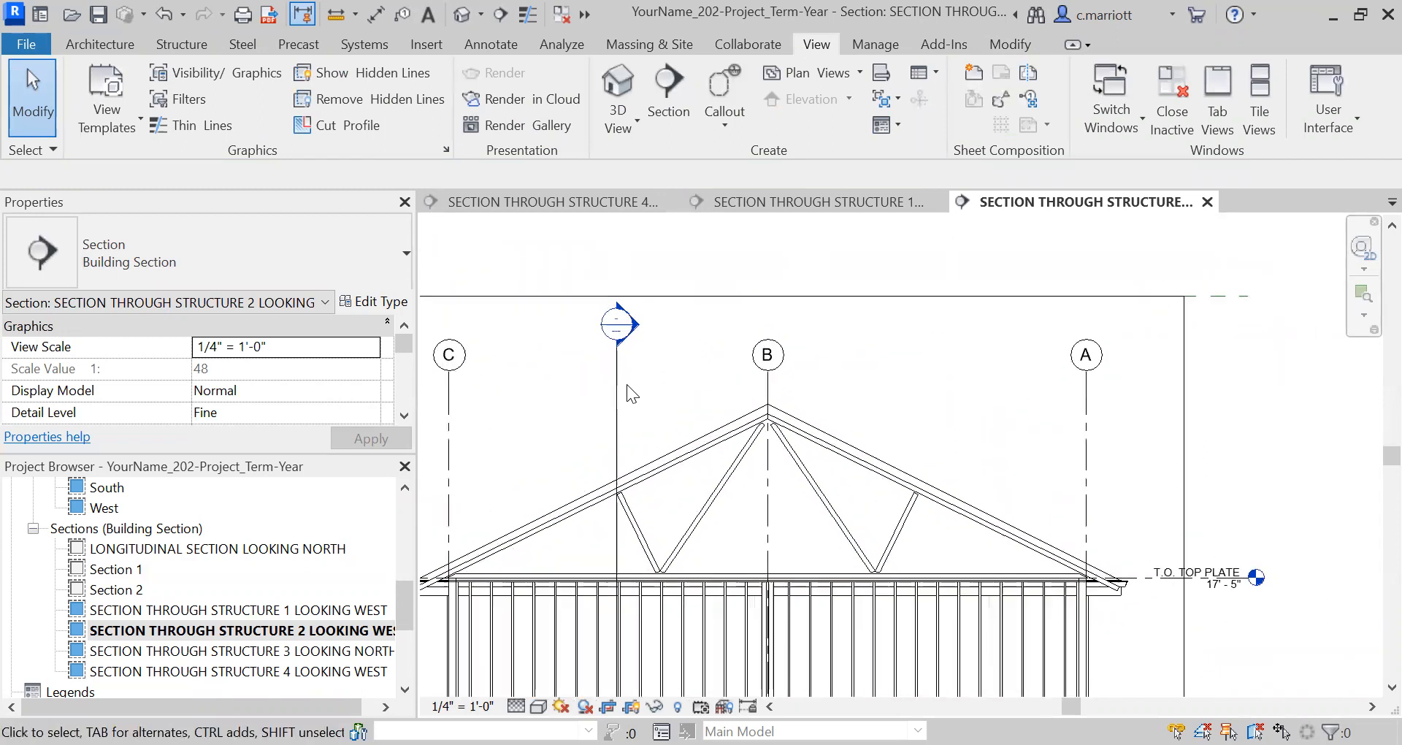
pyautogui.click(618, 384)
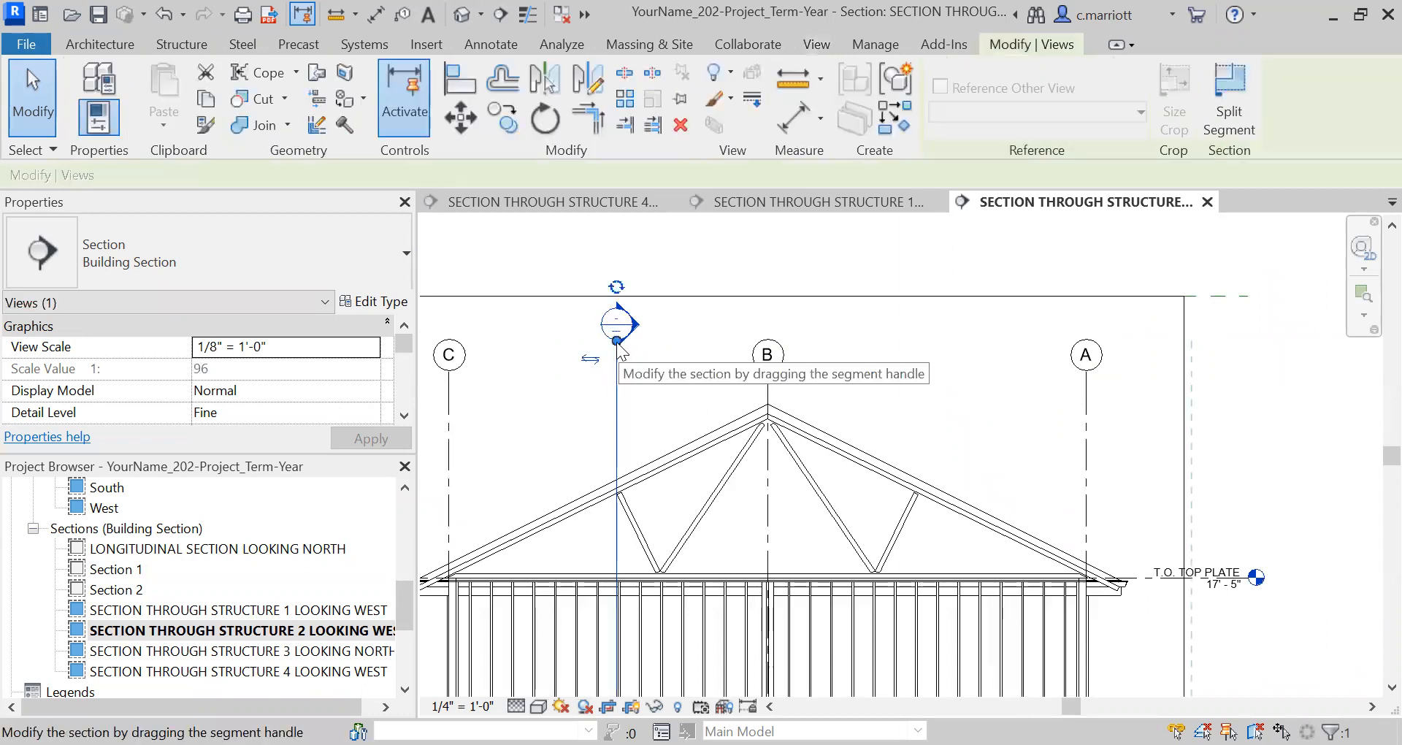
pyautogui.click(617, 341)
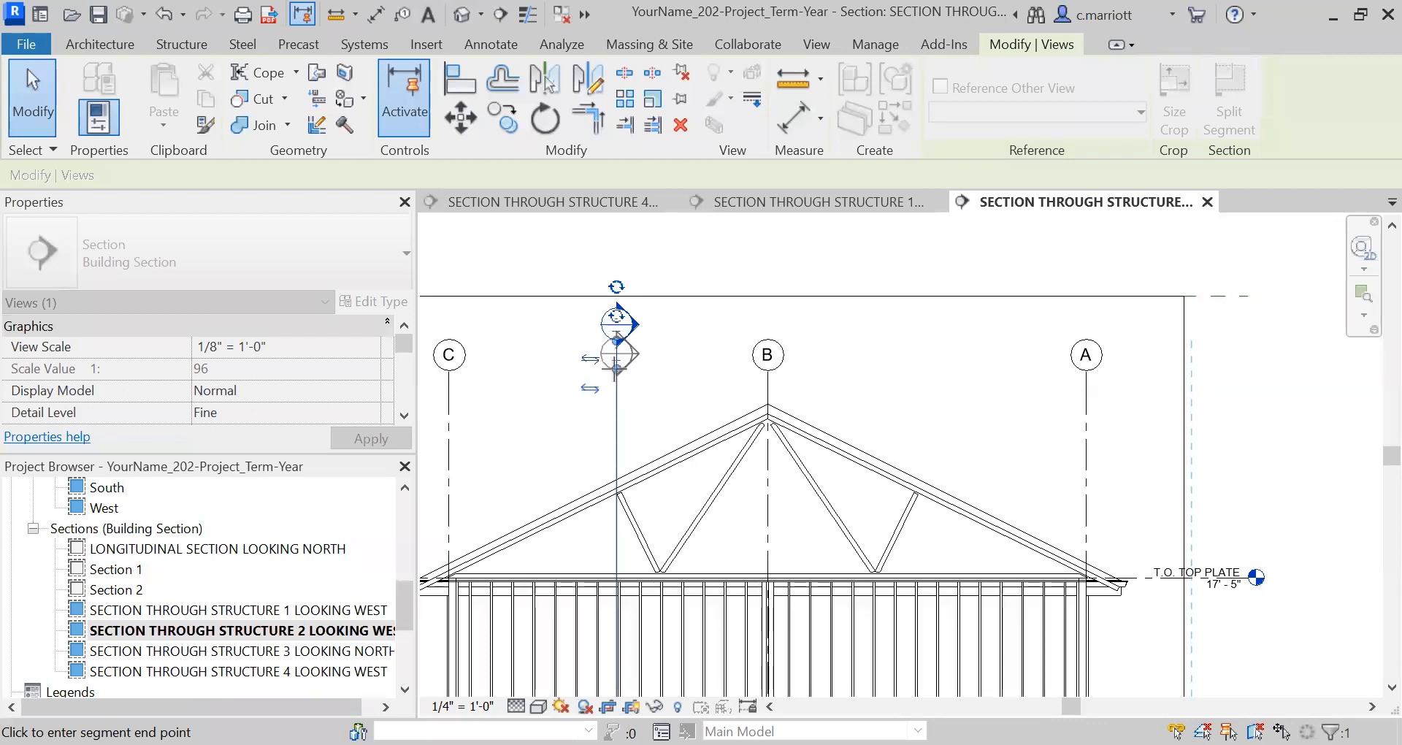
pyautogui.moveTo(614, 369); pyautogui.dragTo(615, 369)
pyautogui.click(698, 390)
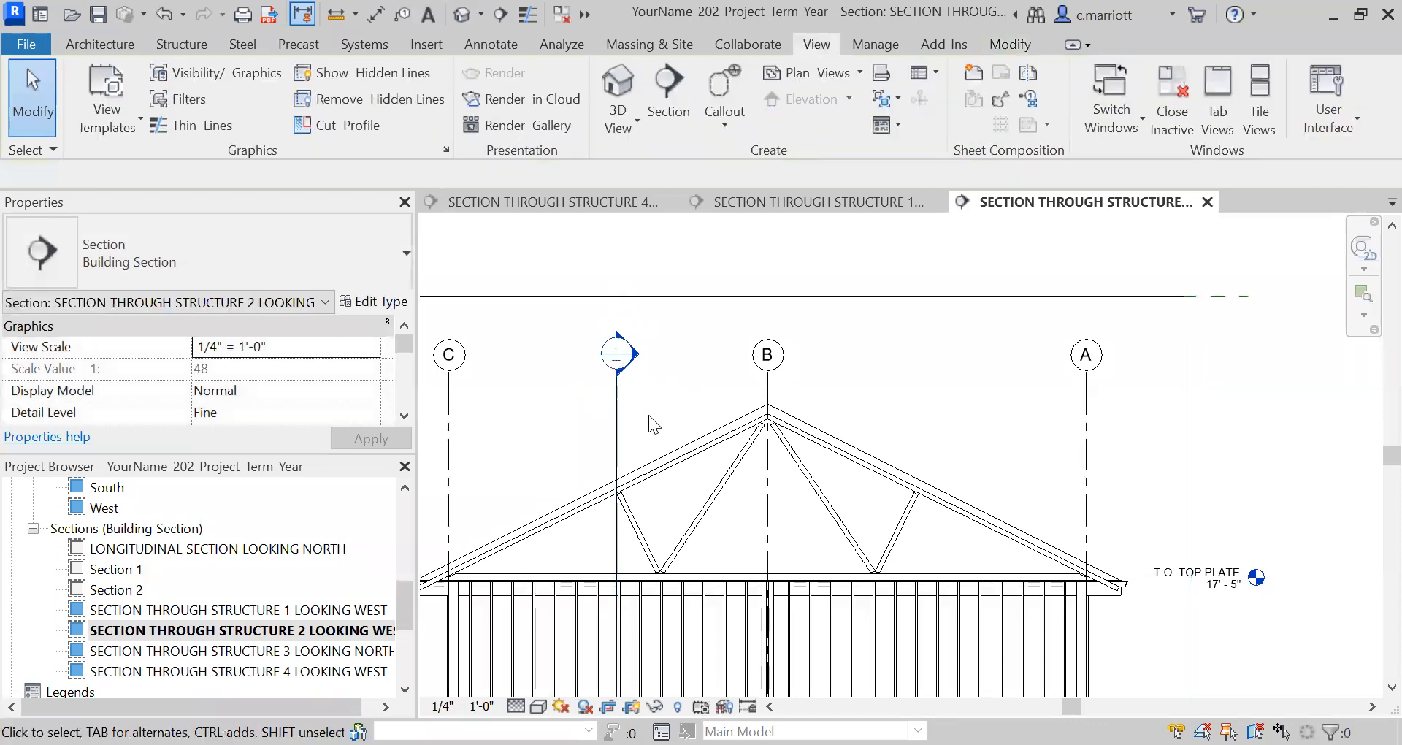
# Return to sheet A104 - TRANSVERSE SECTIONS and compare the grid bubbles and section heads of the Structure 1 and 2 sections
pyautogui.scroll(-4, 306, 615)
pyautogui.doubleClick(306, 610)
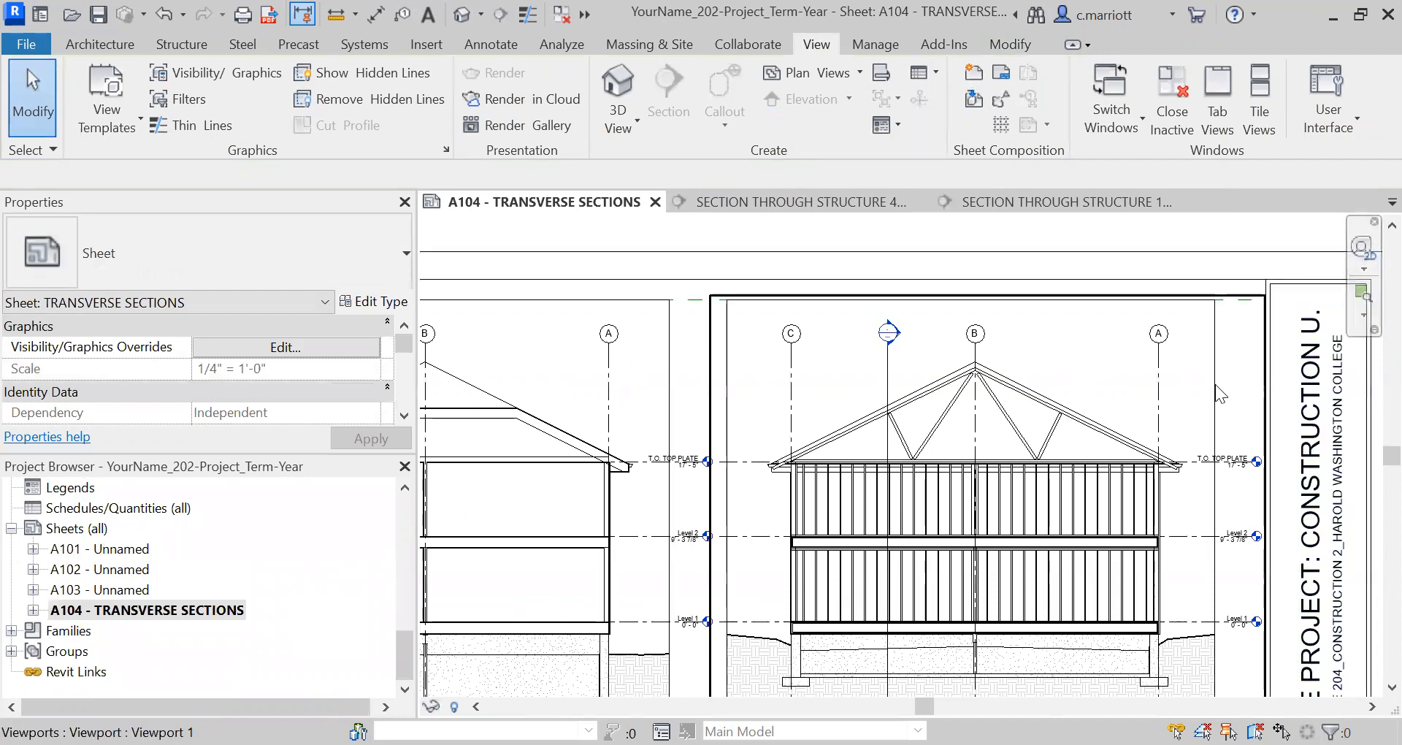
pyautogui.scroll(-2, 808, 410)
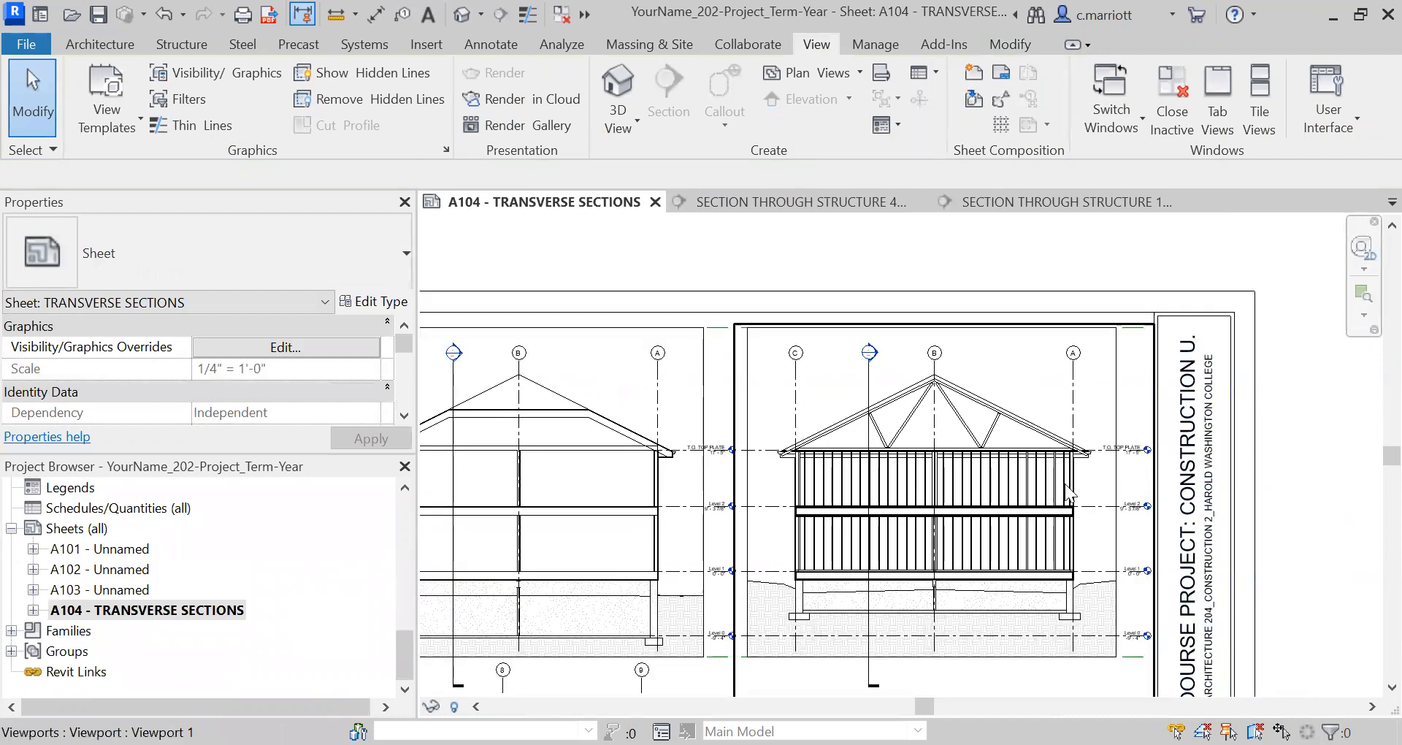
pyautogui.scroll(2, 749, 457)
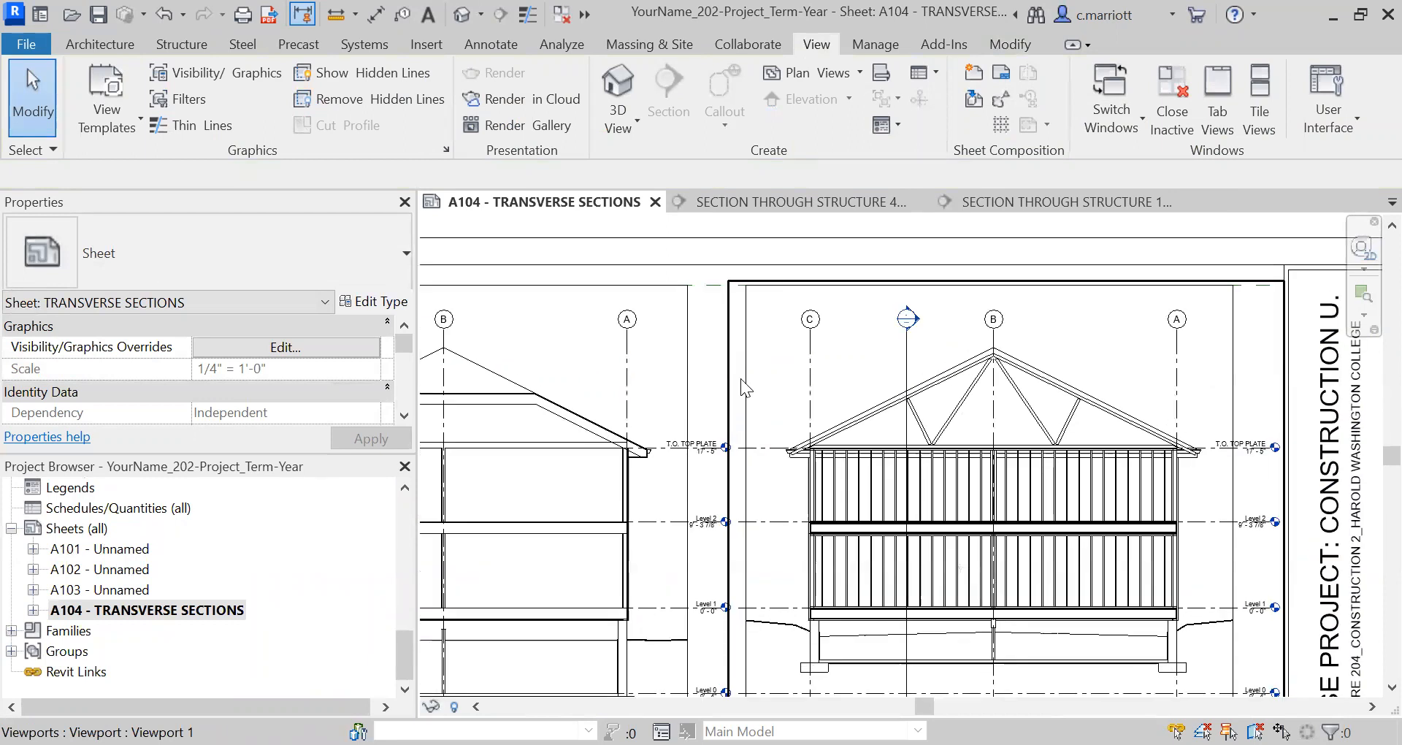
pyautogui.scroll(-2, 953, 372)
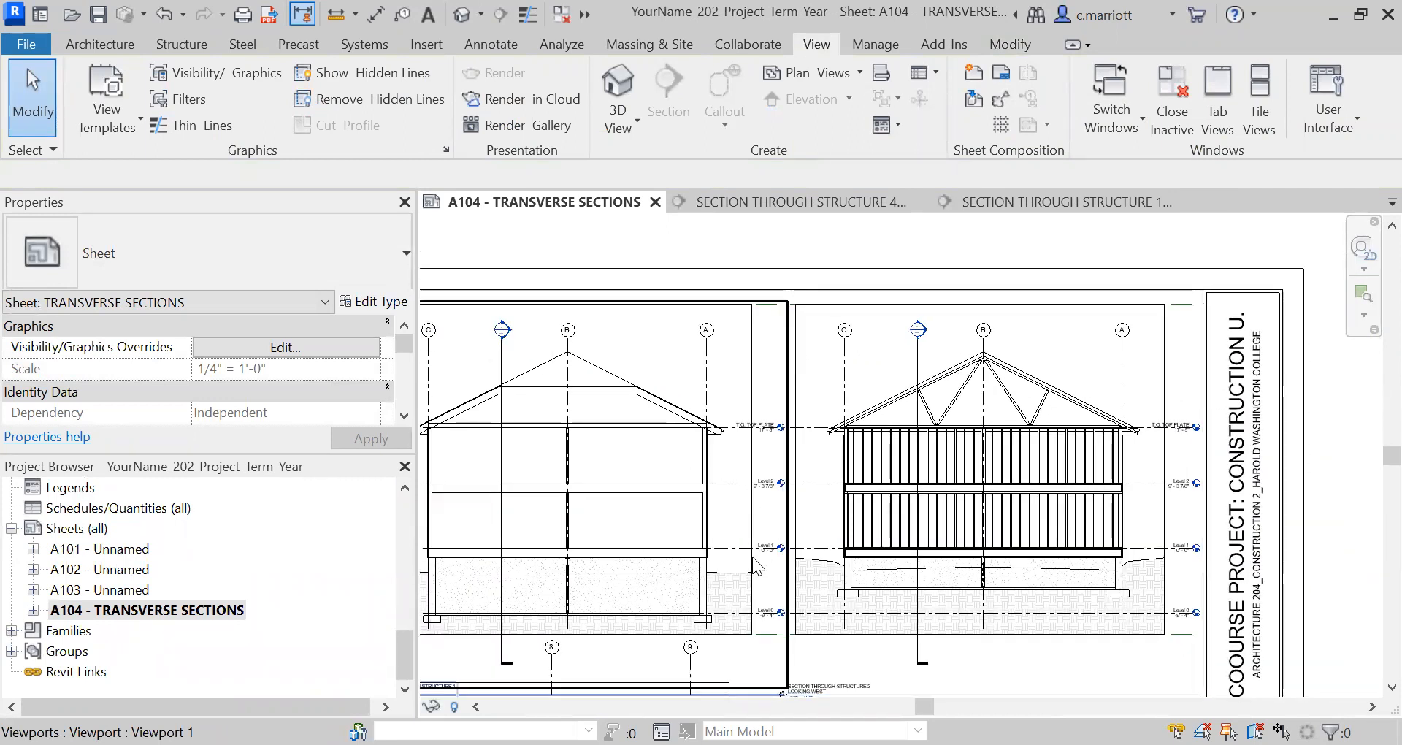
pyautogui.moveTo(786, 544); pyautogui.dragTo(851, 518, button='middle')
pyautogui.moveTo(673, 487); pyautogui.dragTo(690, 449, button='middle')
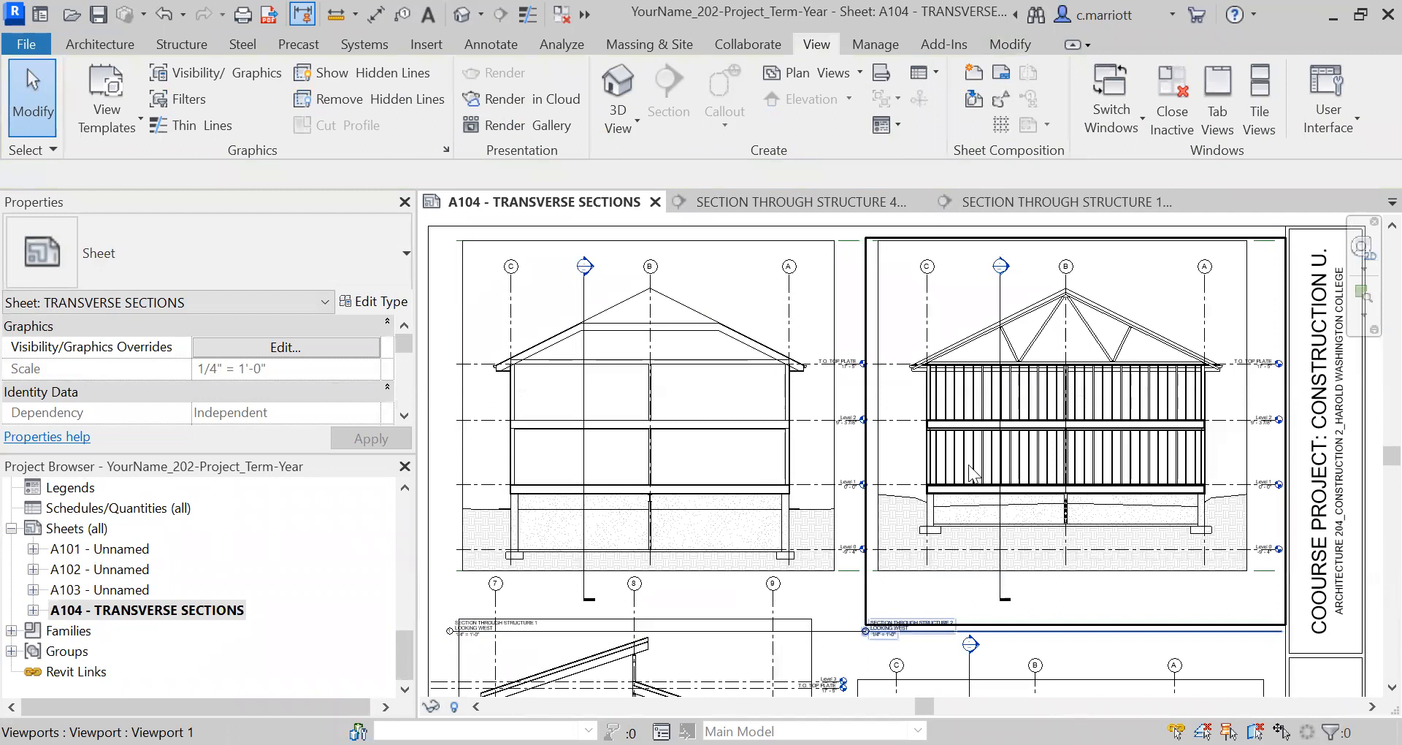
# Examine how the level lines and heads of the Structure 1 and Structure 2 sections align across the sheet
pyautogui.scroll(3, 917, 440)
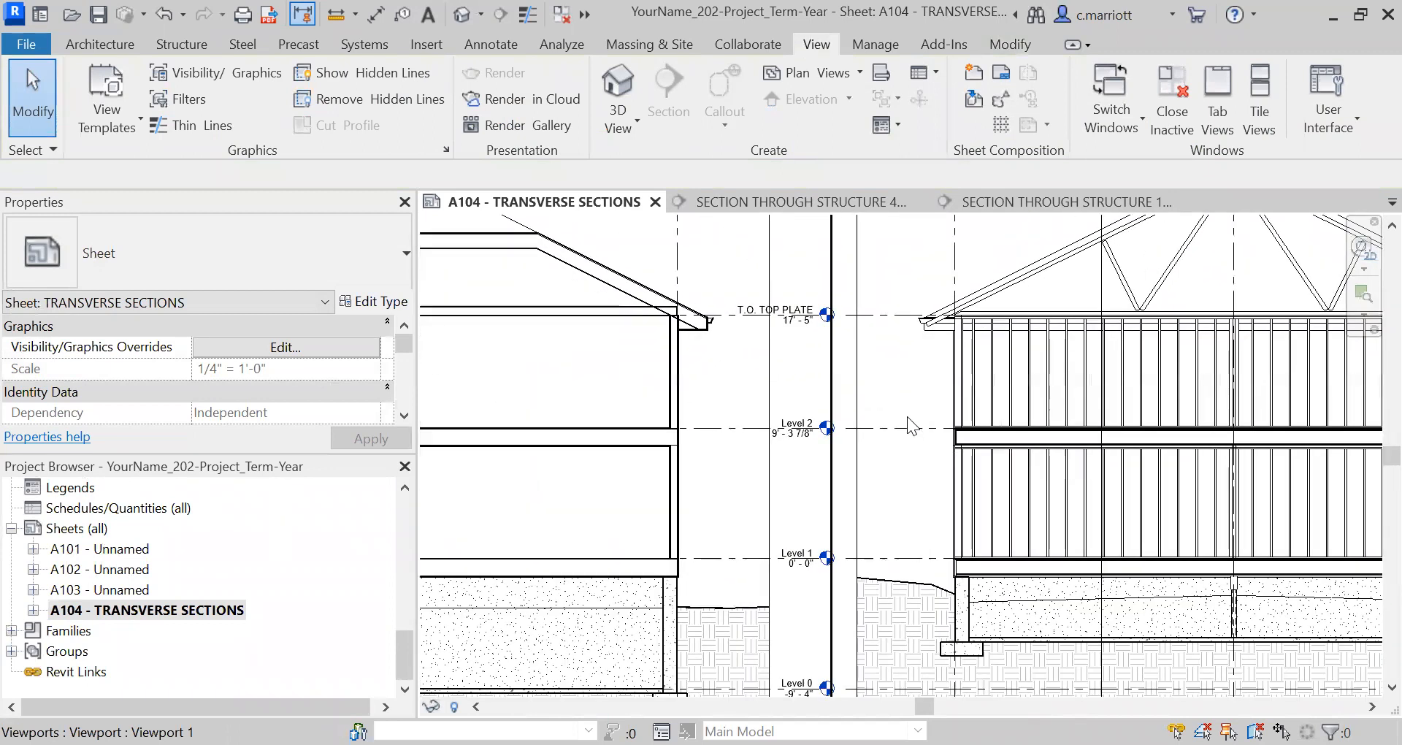
pyautogui.scroll(-2, 1048, 408)
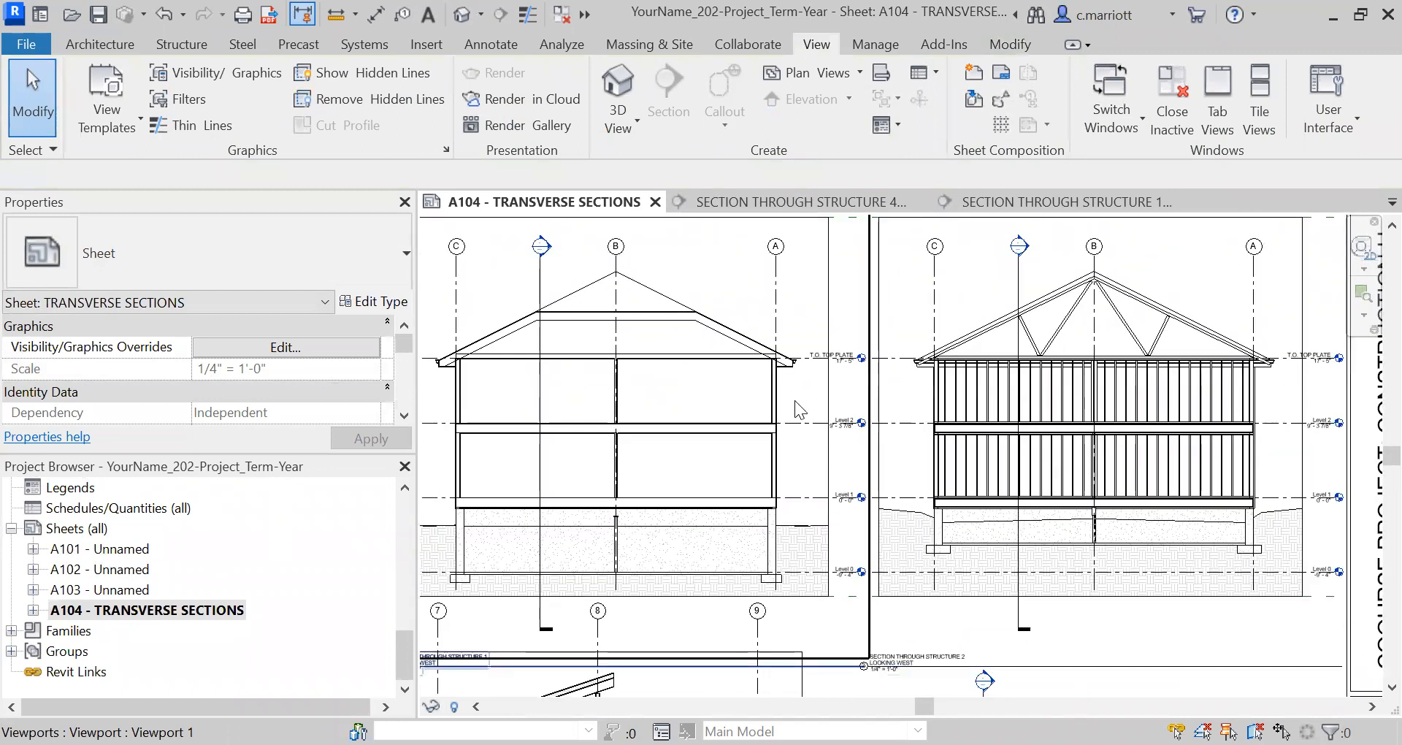
pyautogui.scroll(-2, 794, 400)
pyautogui.scroll(3, 858, 383)
pyautogui.scroll(2, 858, 383)
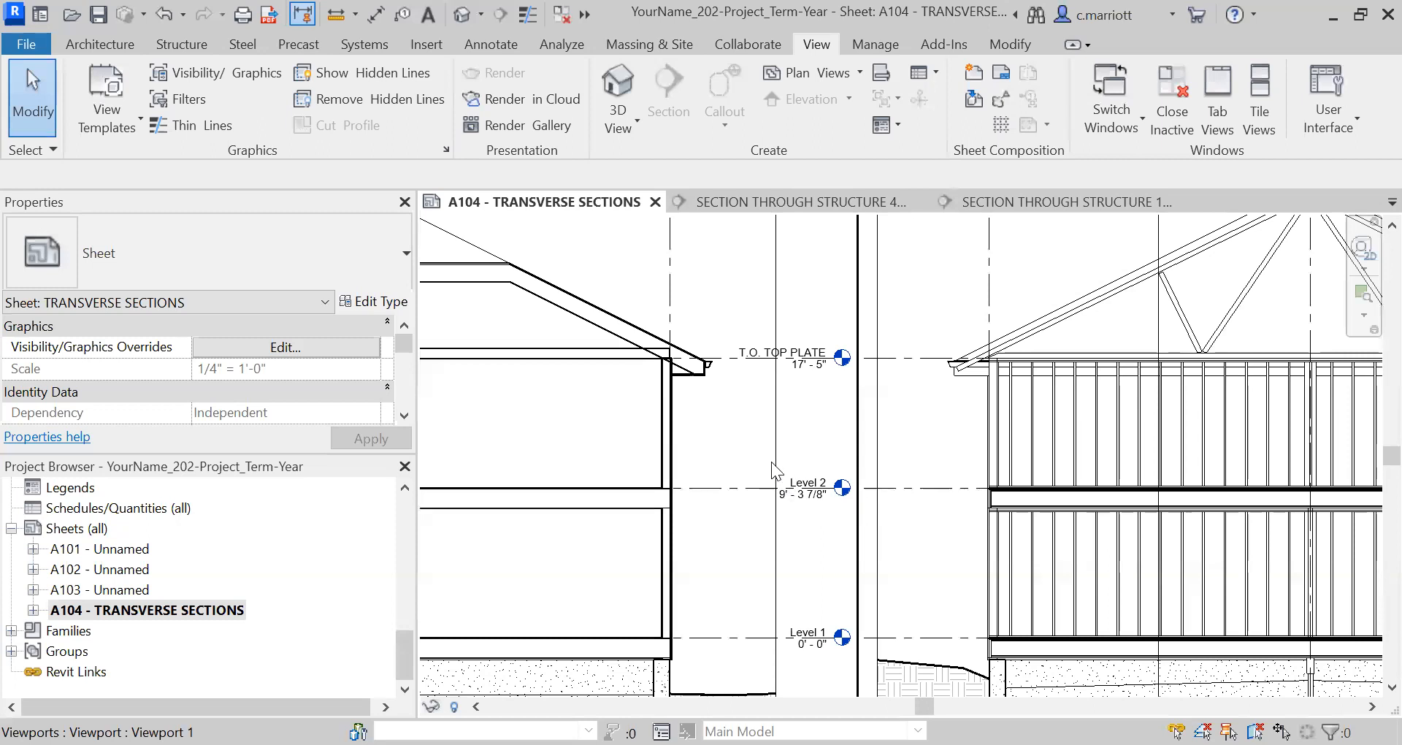
pyautogui.scroll(-4, 733, 441)
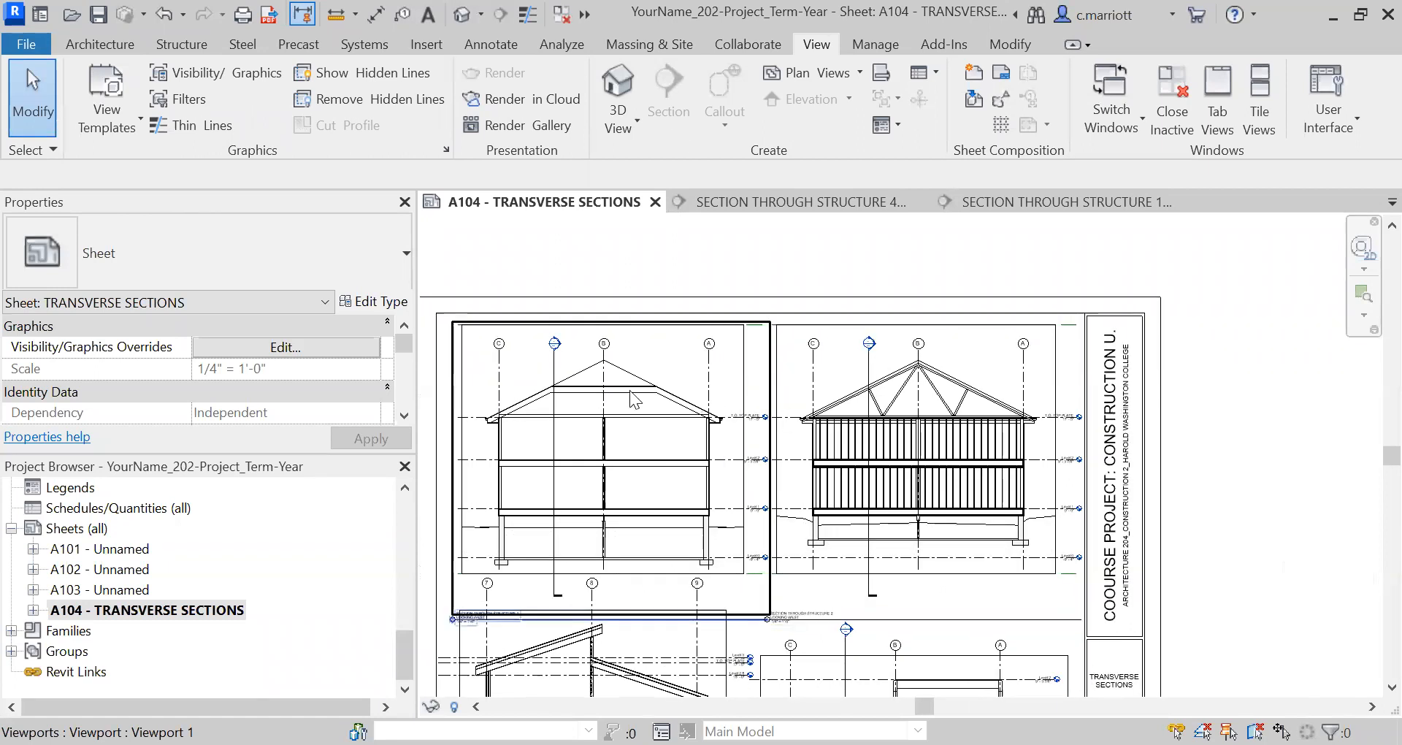
pyautogui.scroll(1, 1080, 432)
pyautogui.scroll(3, 1078, 426)
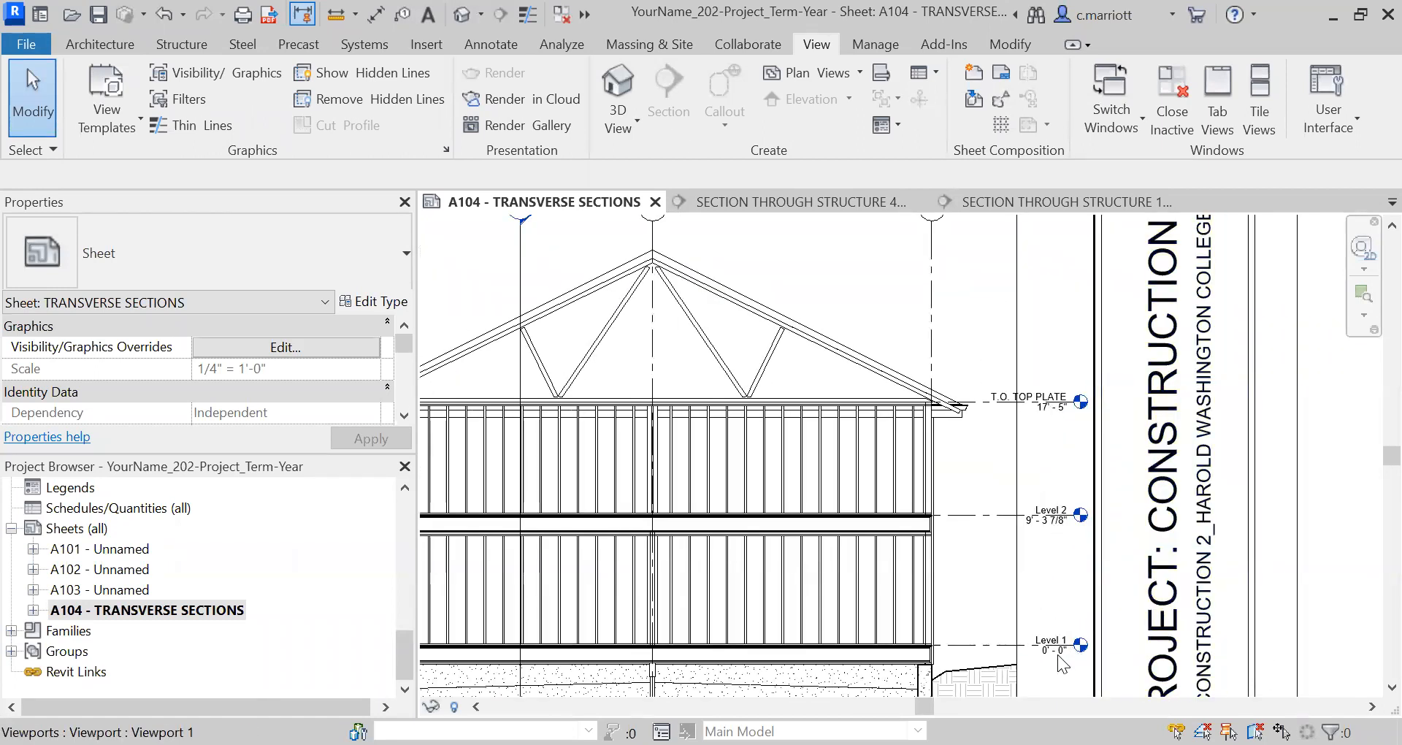
pyautogui.scroll(-3, 1074, 652)
pyautogui.moveTo(680, 454); pyautogui.dragTo(833, 337, button='middle')
pyautogui.scroll(2, 673, 394)
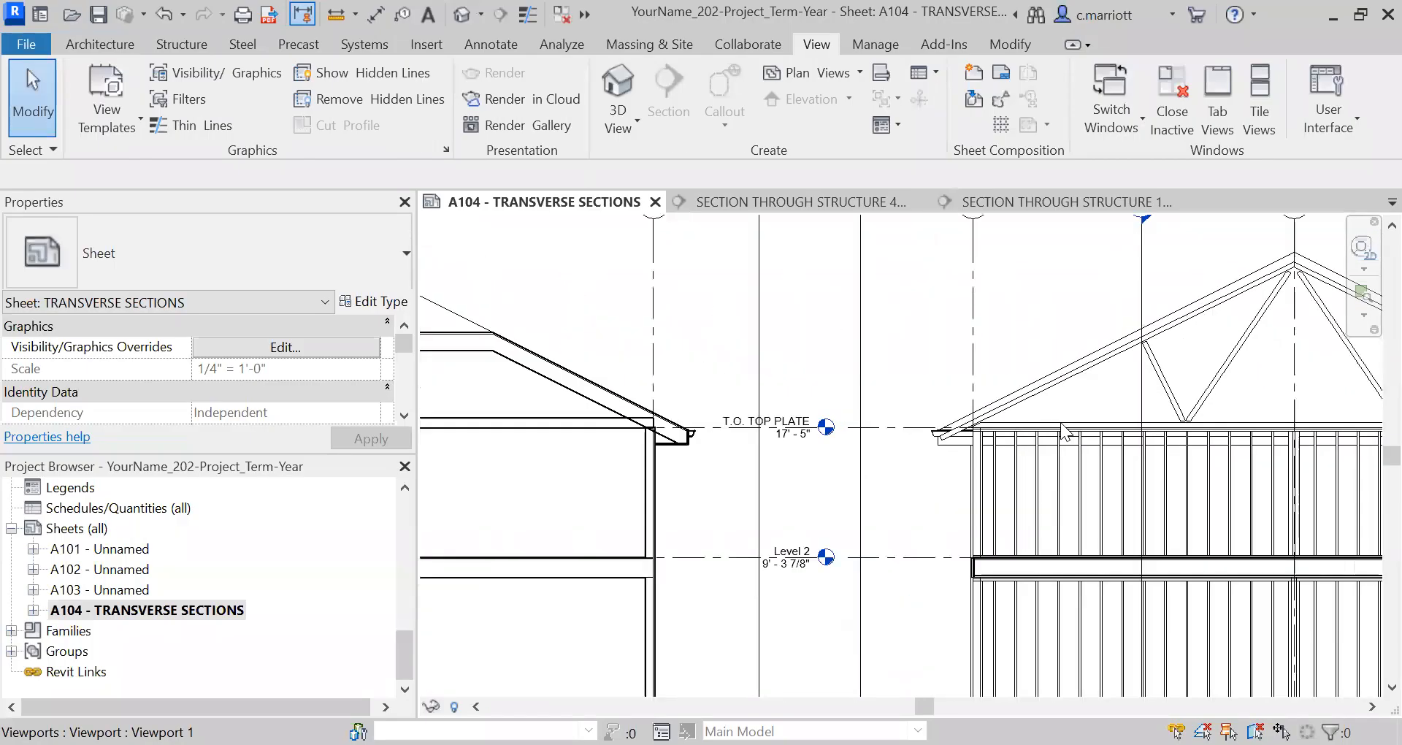
pyautogui.scroll(3, 966, 463)
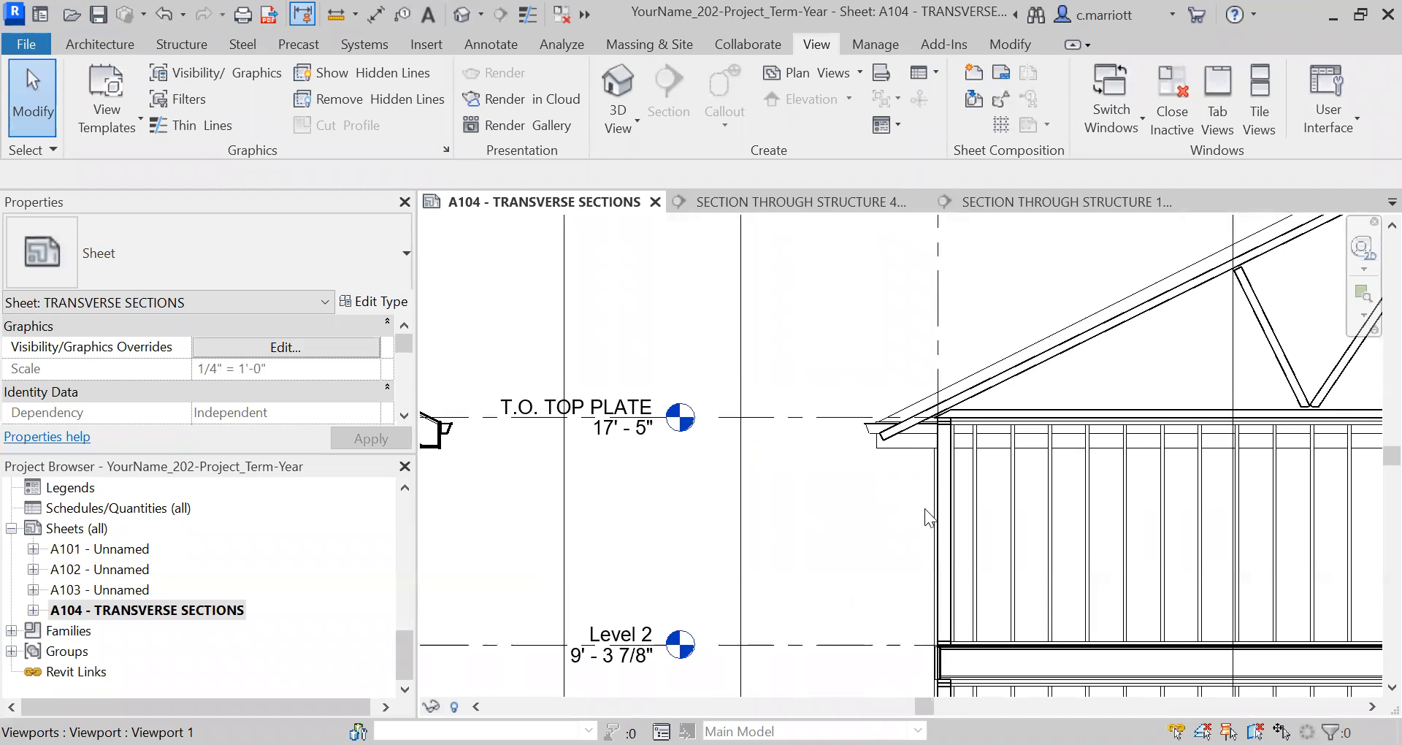
# Examine the level heads, roof edge and wall studs visible beyond the cut in the Structure 2 section on the sheet
pyautogui.scroll(-5, 907, 459)
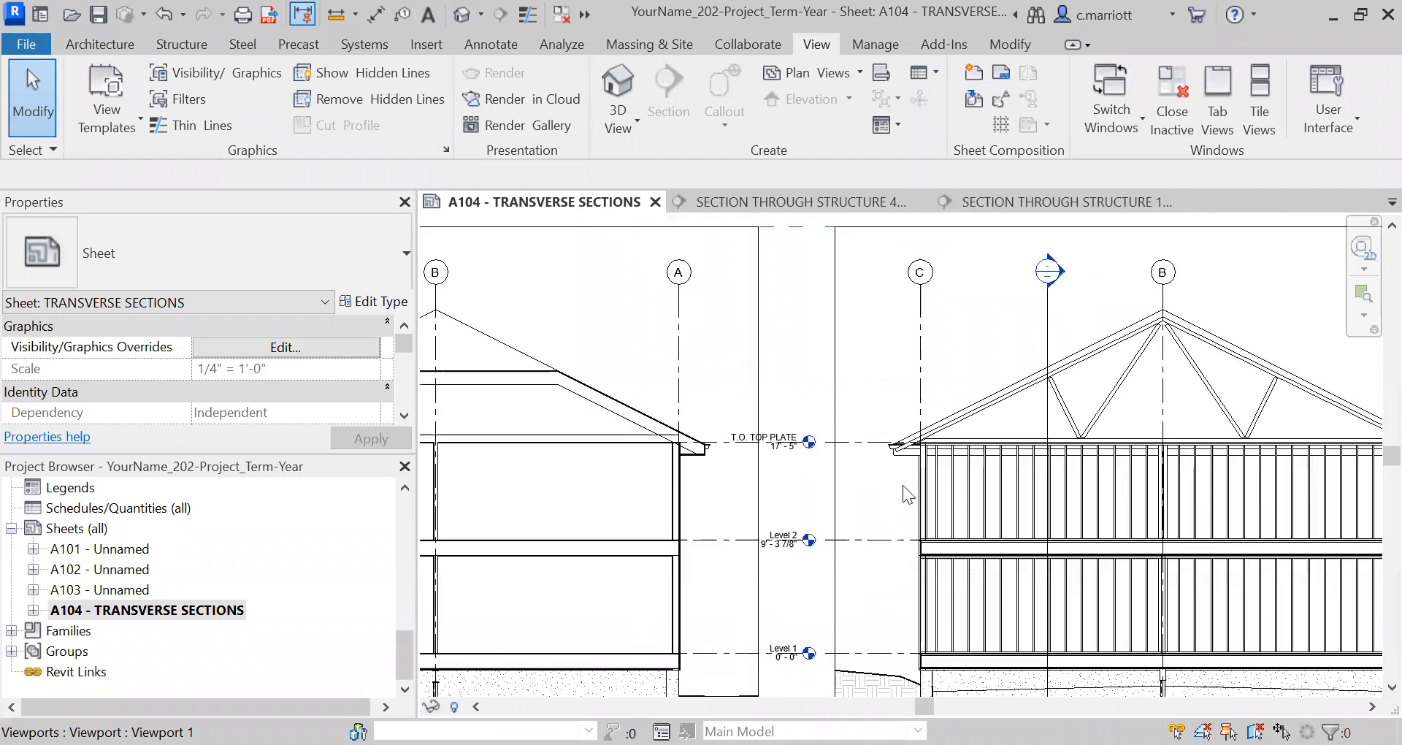
pyautogui.scroll(-2, 902, 484)
pyautogui.scroll(4, 892, 442)
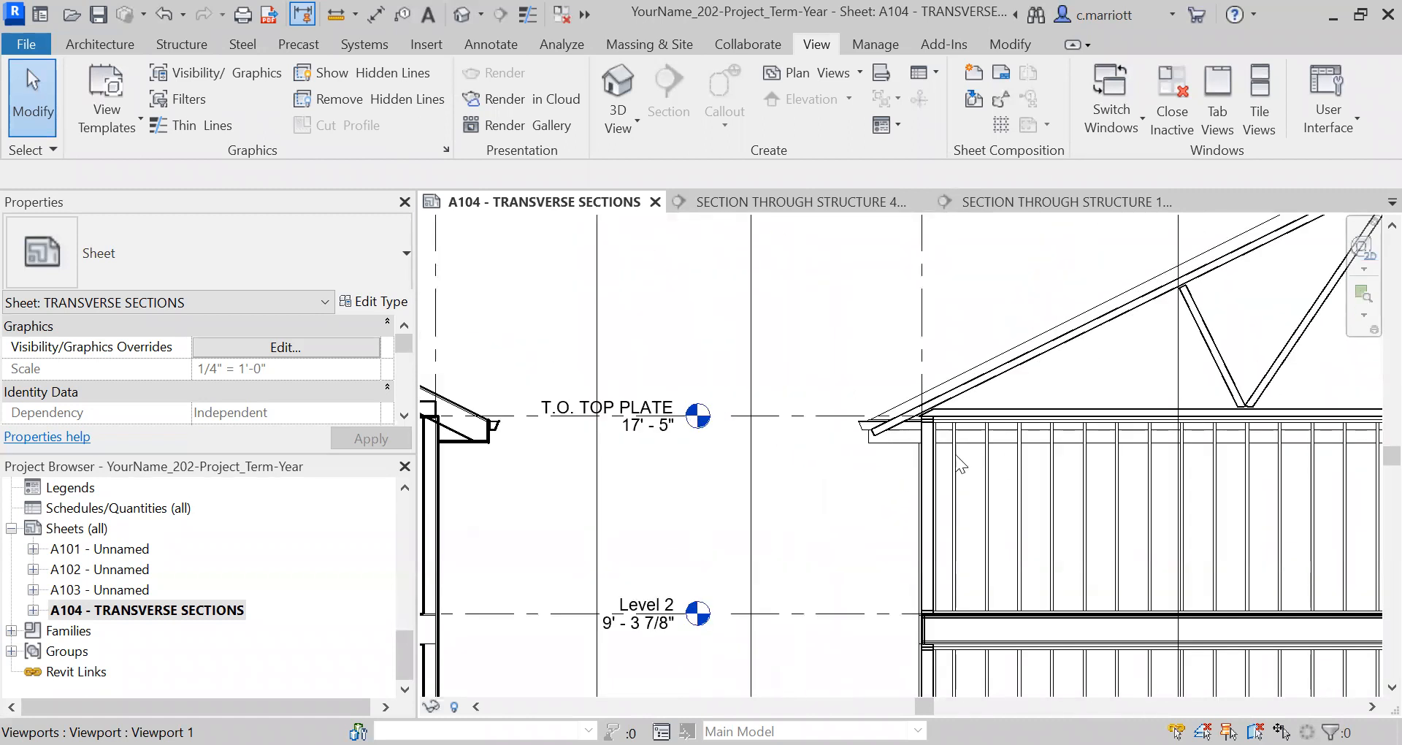
pyautogui.scroll(-2, 955, 454)
pyautogui.scroll(5, 910, 447)
pyautogui.scroll(-4, 820, 455)
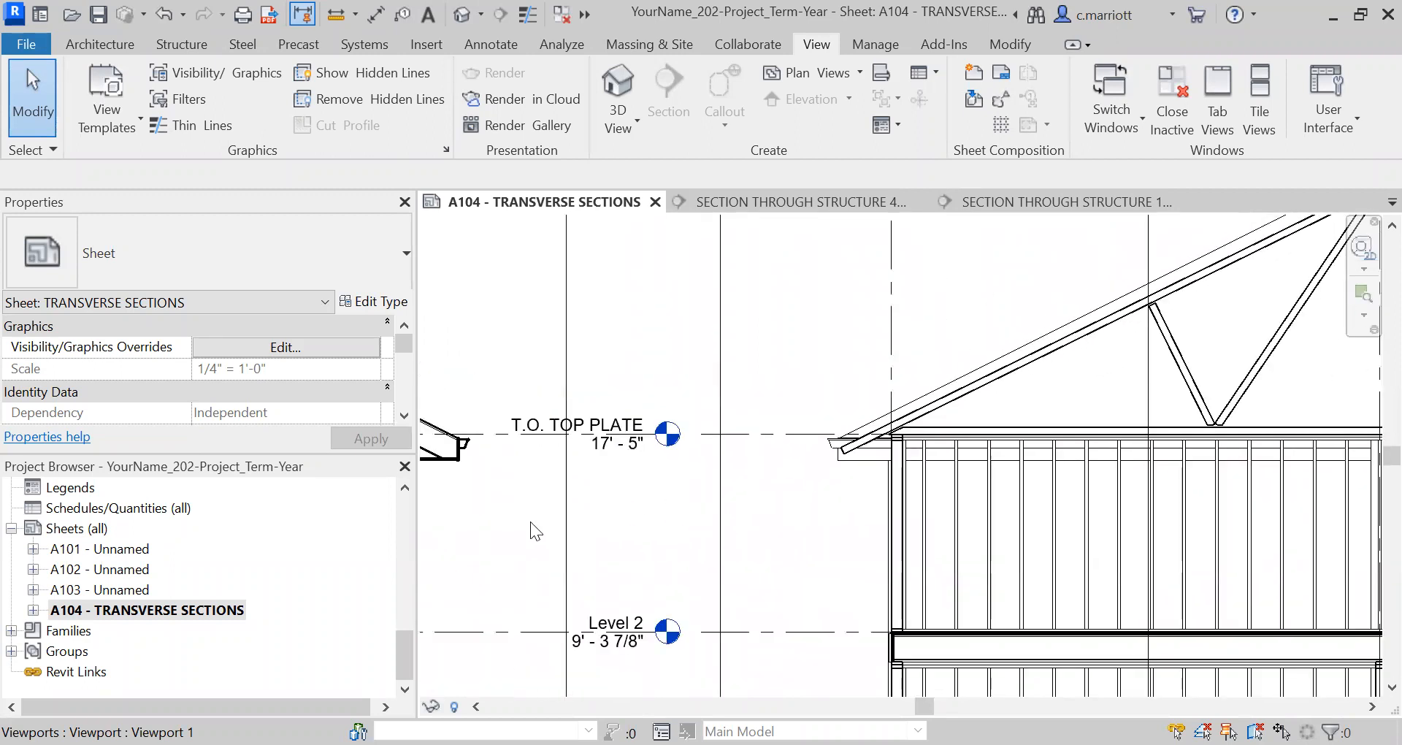
# Open the LONGITUDINAL SECTION LOOKING NORTH view and focus on Structures 1 and 2
pyautogui.click(402, 517)
pyautogui.doubleClick(134, 548)
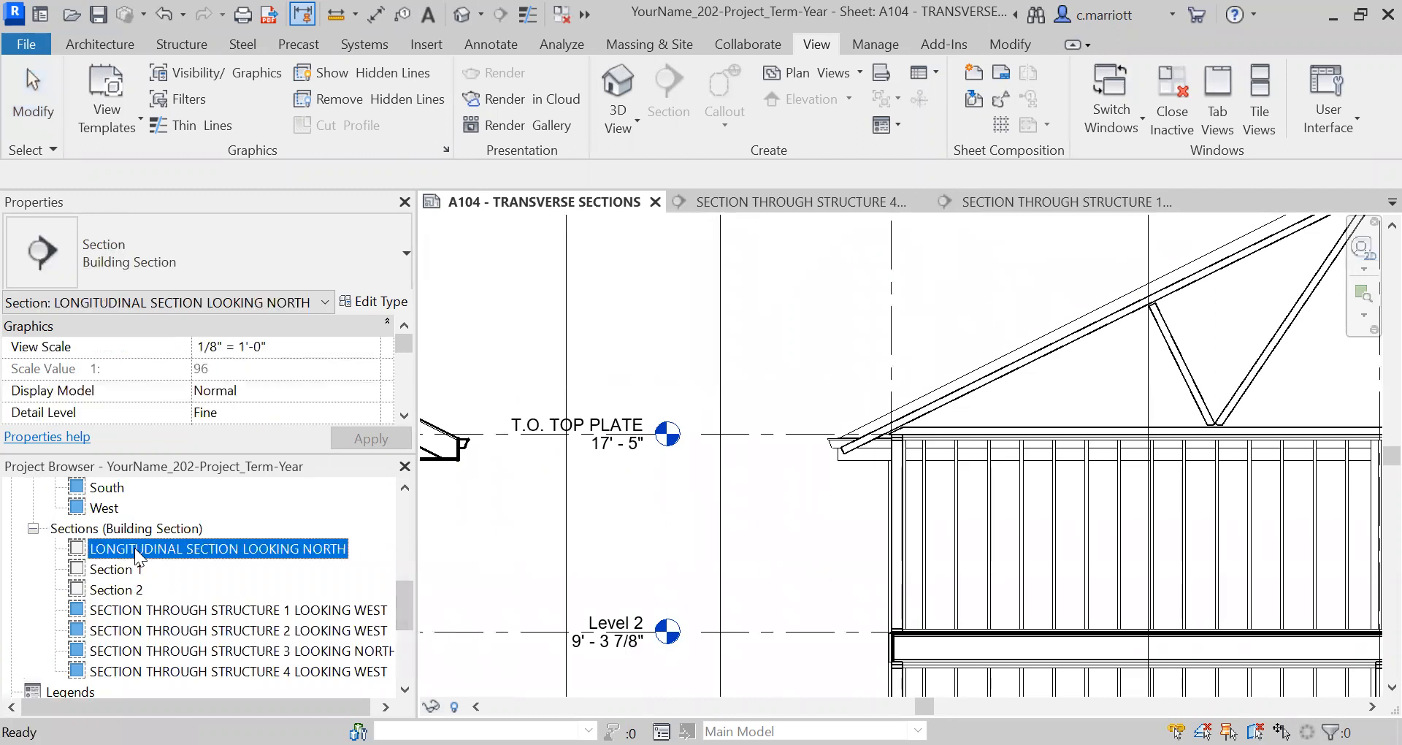
pyautogui.scroll(4, 644, 459)
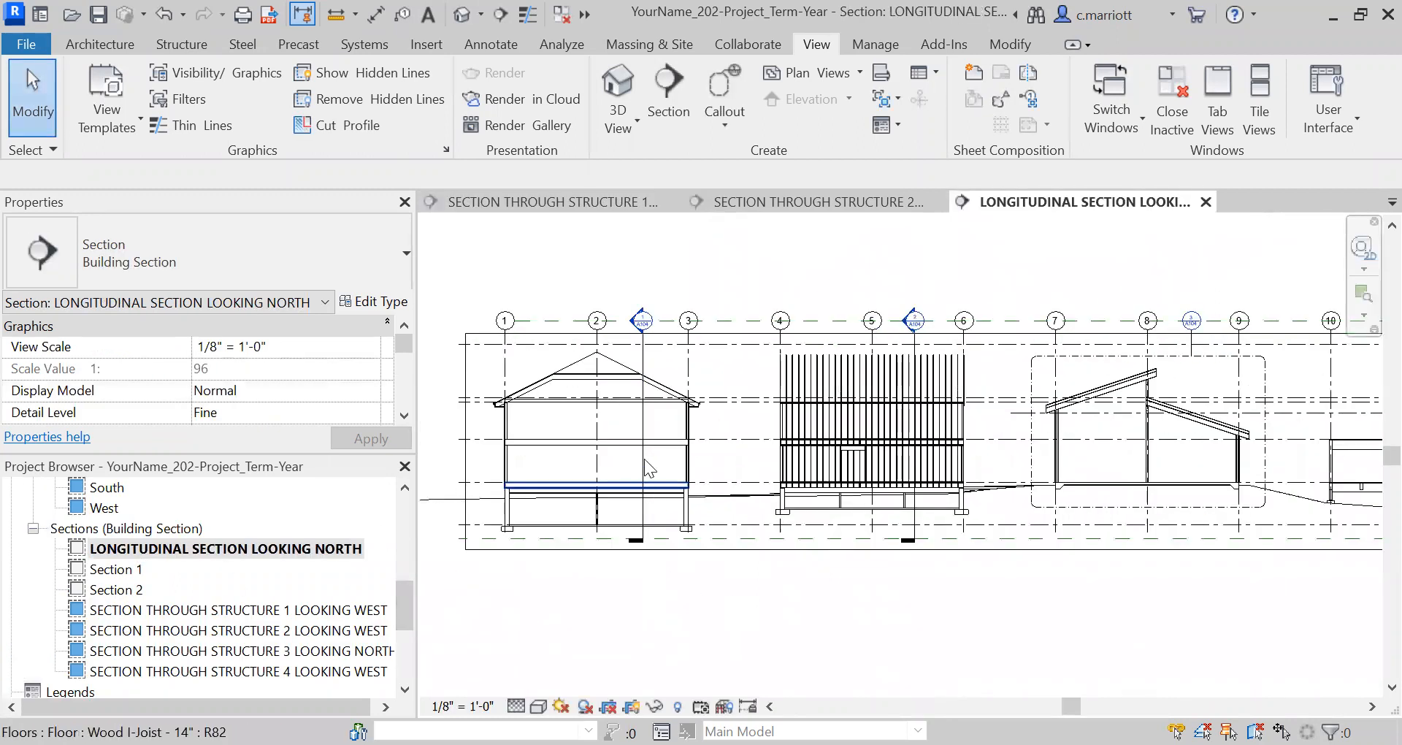
# Shorten the Structure 1 section's view depth so its far clip line falls inside the building between grids 1 and 2
pyautogui.click(642, 420)
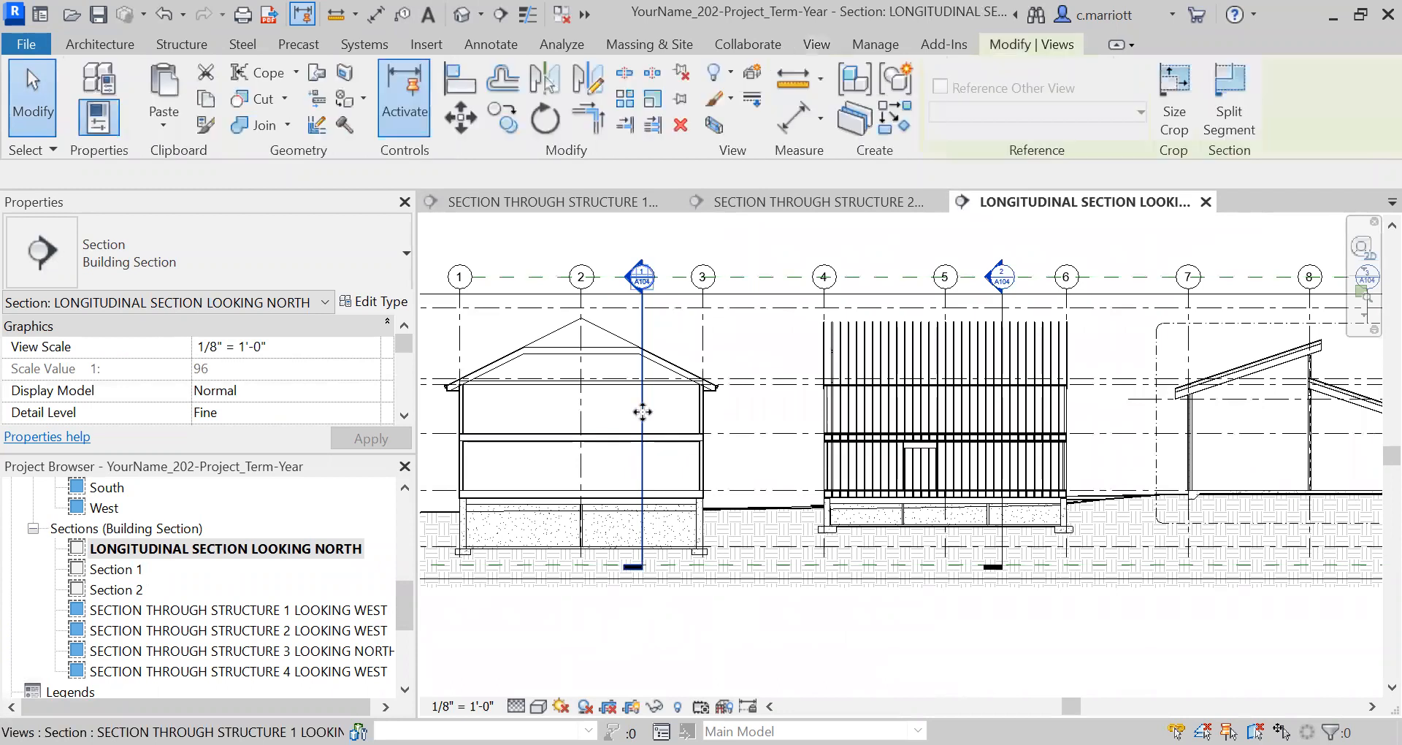
pyautogui.scroll(-2, 730, 581)
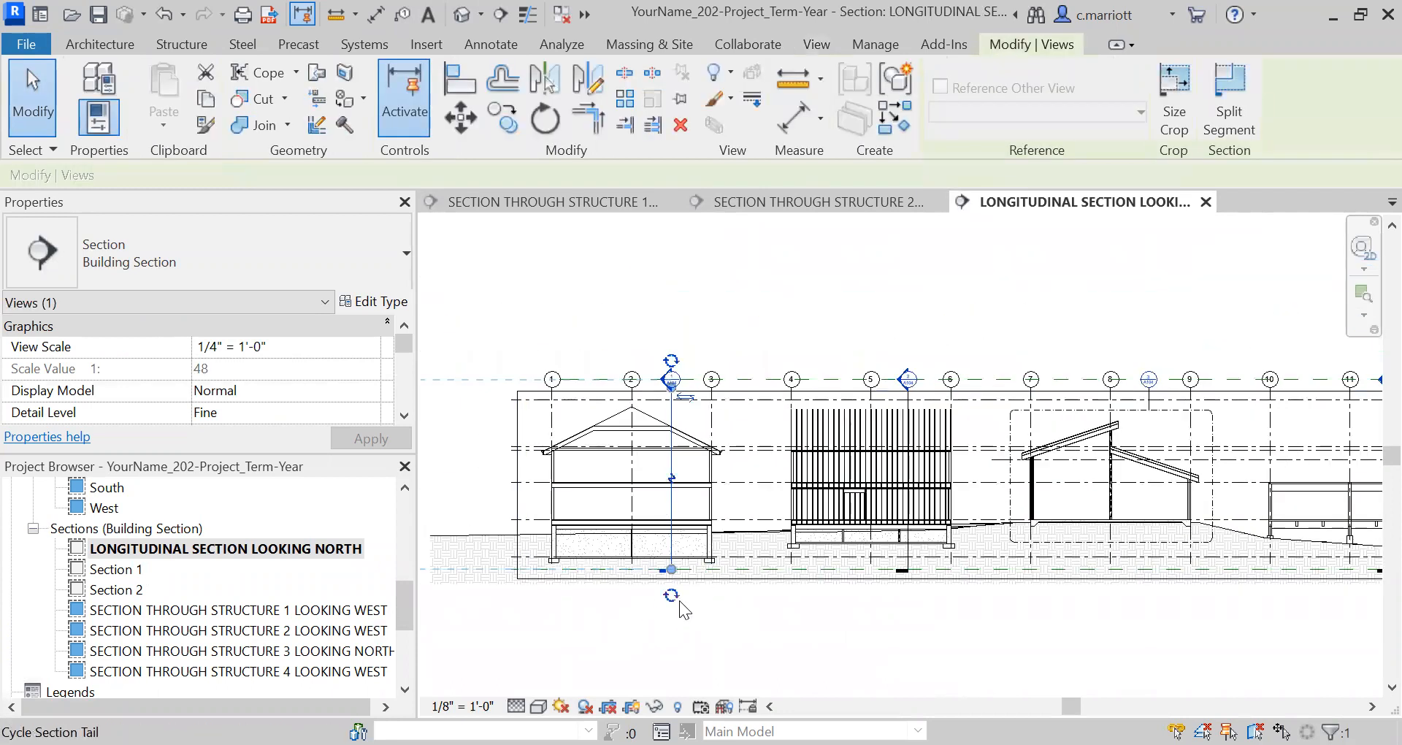
pyautogui.scroll(-2, 671, 598)
pyautogui.scroll(-2, 561, 491)
pyautogui.moveTo(601, 391); pyautogui.dragTo(754, 379, button='middle')
pyautogui.scroll(2, 701, 471)
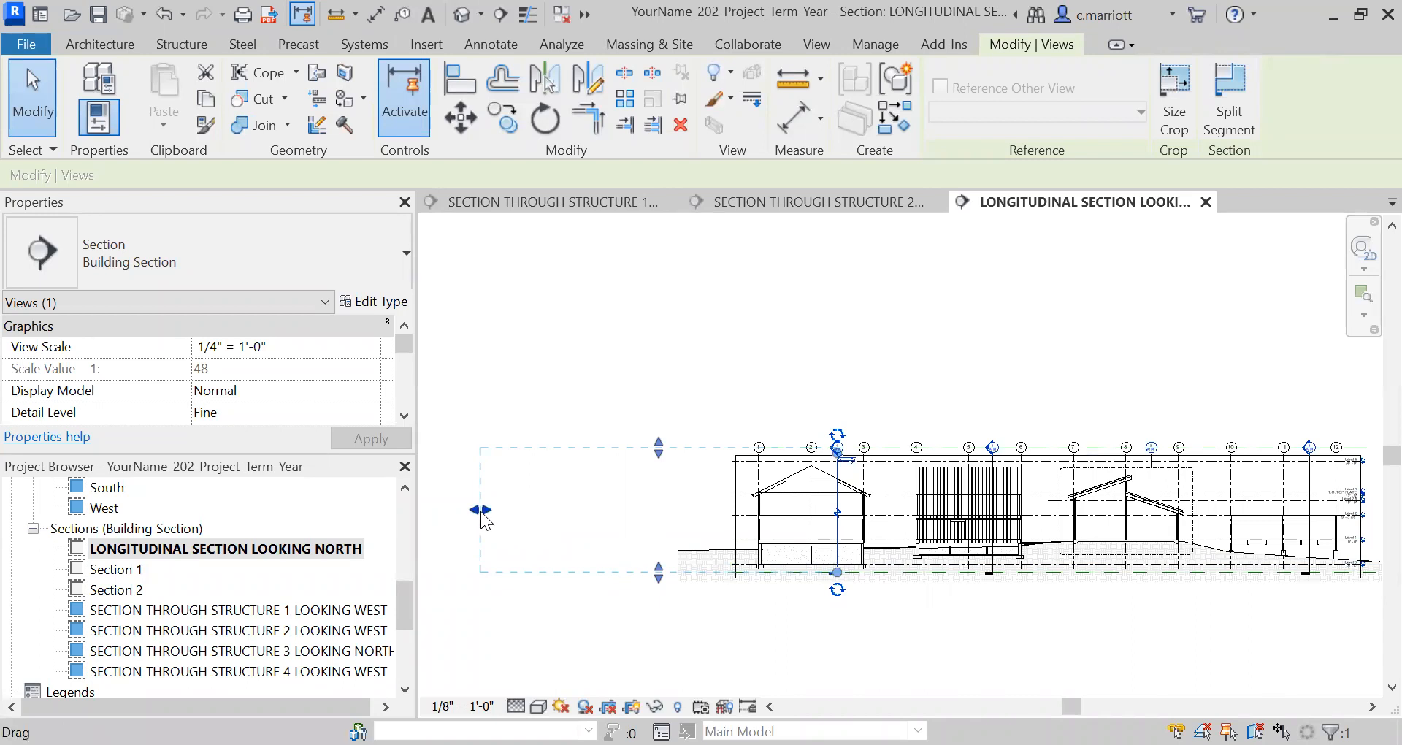
pyautogui.moveTo(487, 511); pyautogui.dragTo(511, 509)
pyautogui.moveTo(732, 540); pyautogui.dragTo(781, 544)
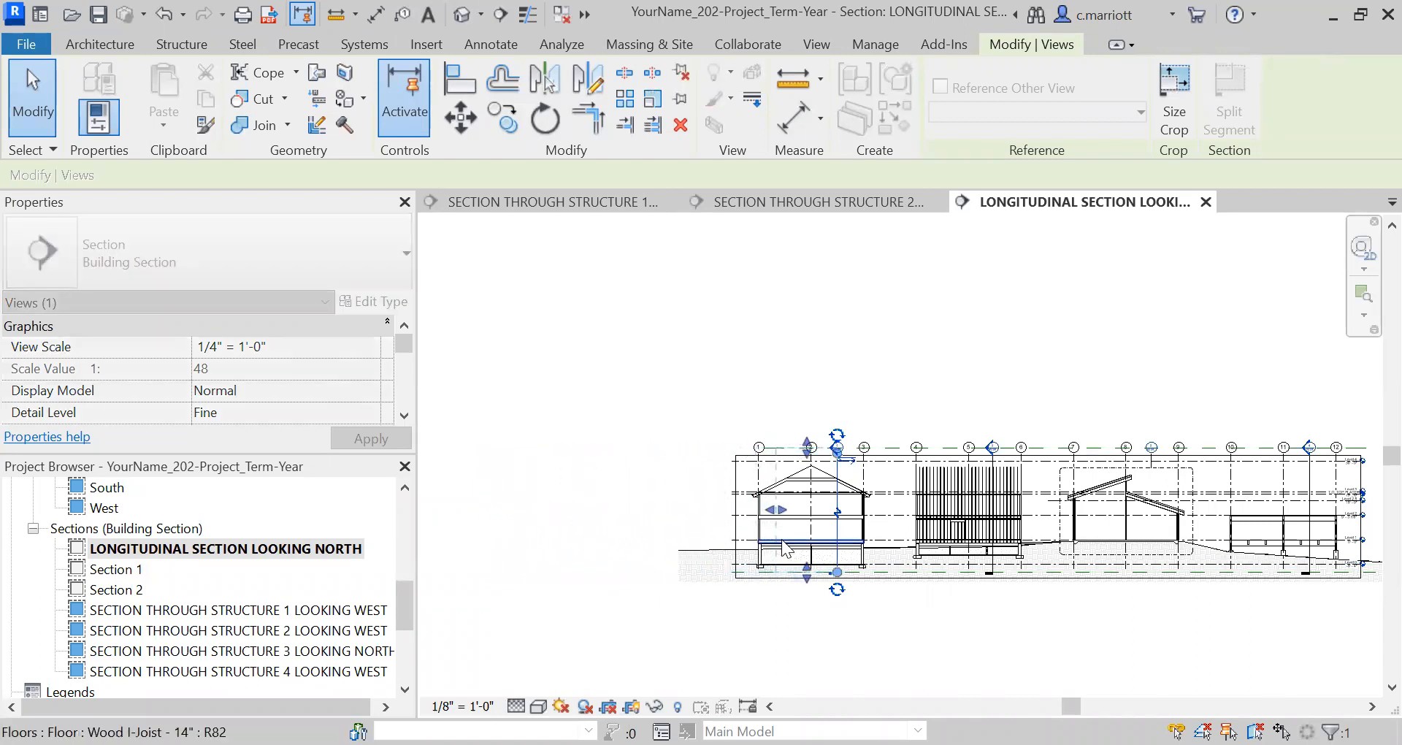
pyautogui.scroll(4, 763, 503)
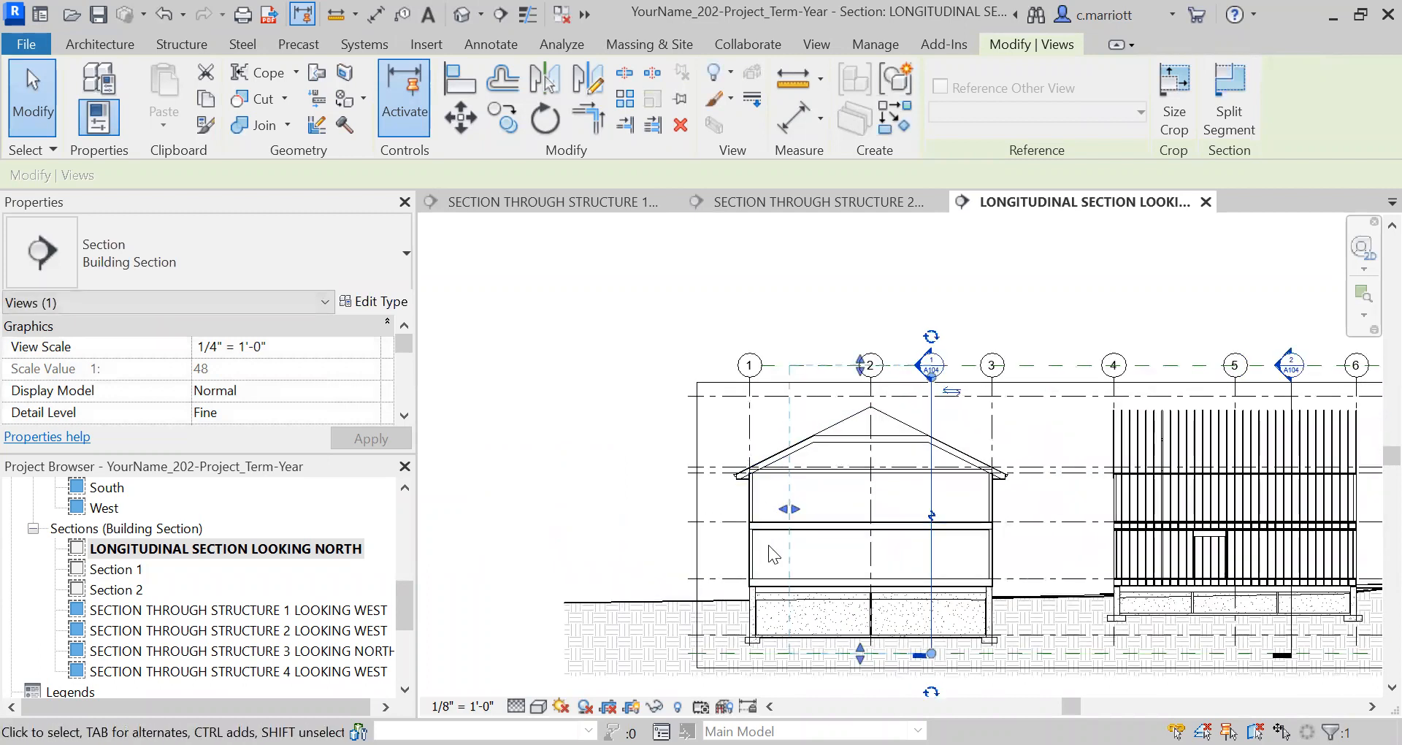
pyautogui.scroll(-2, 802, 565)
pyautogui.click(824, 547)
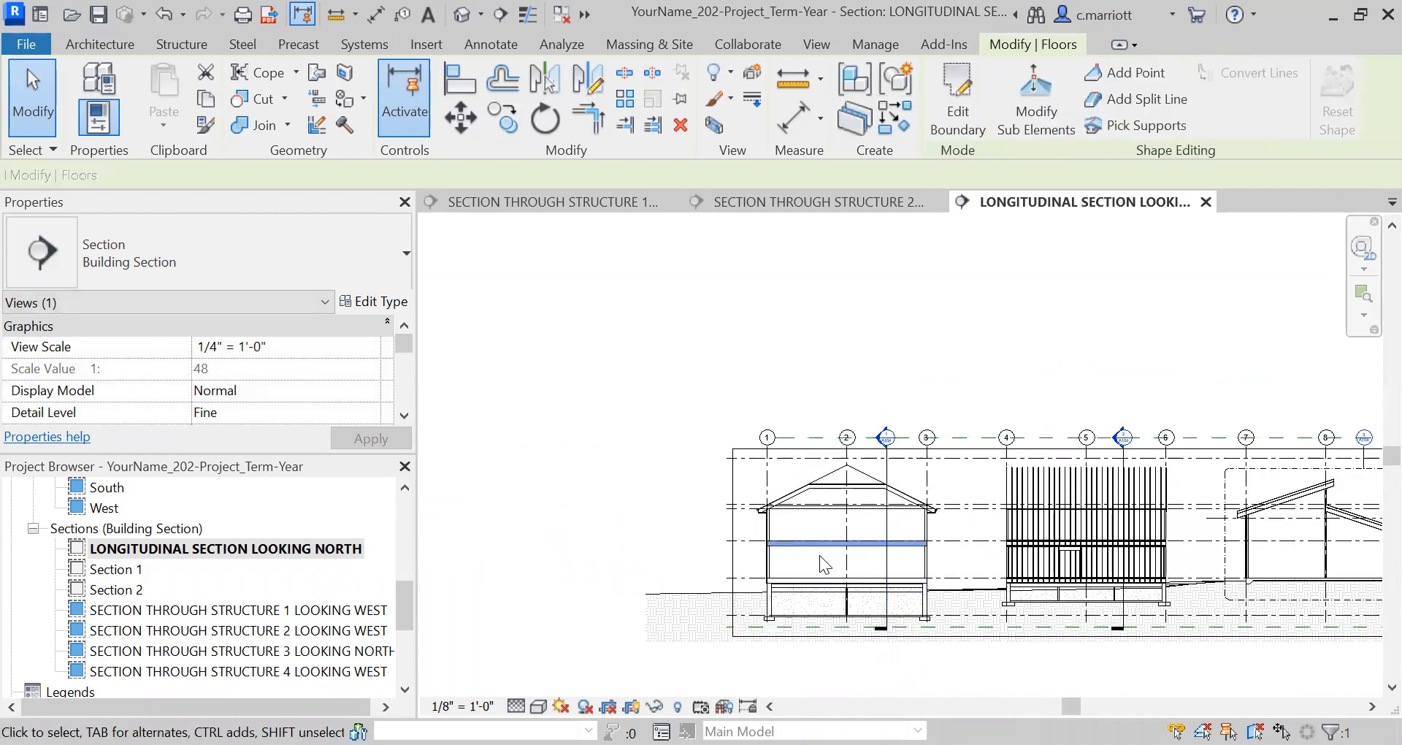
# Shorten the Structure 2 section's view depth so its far clip line falls inside the building between grids 4 and 5
pyautogui.scroll(2, 819, 555)
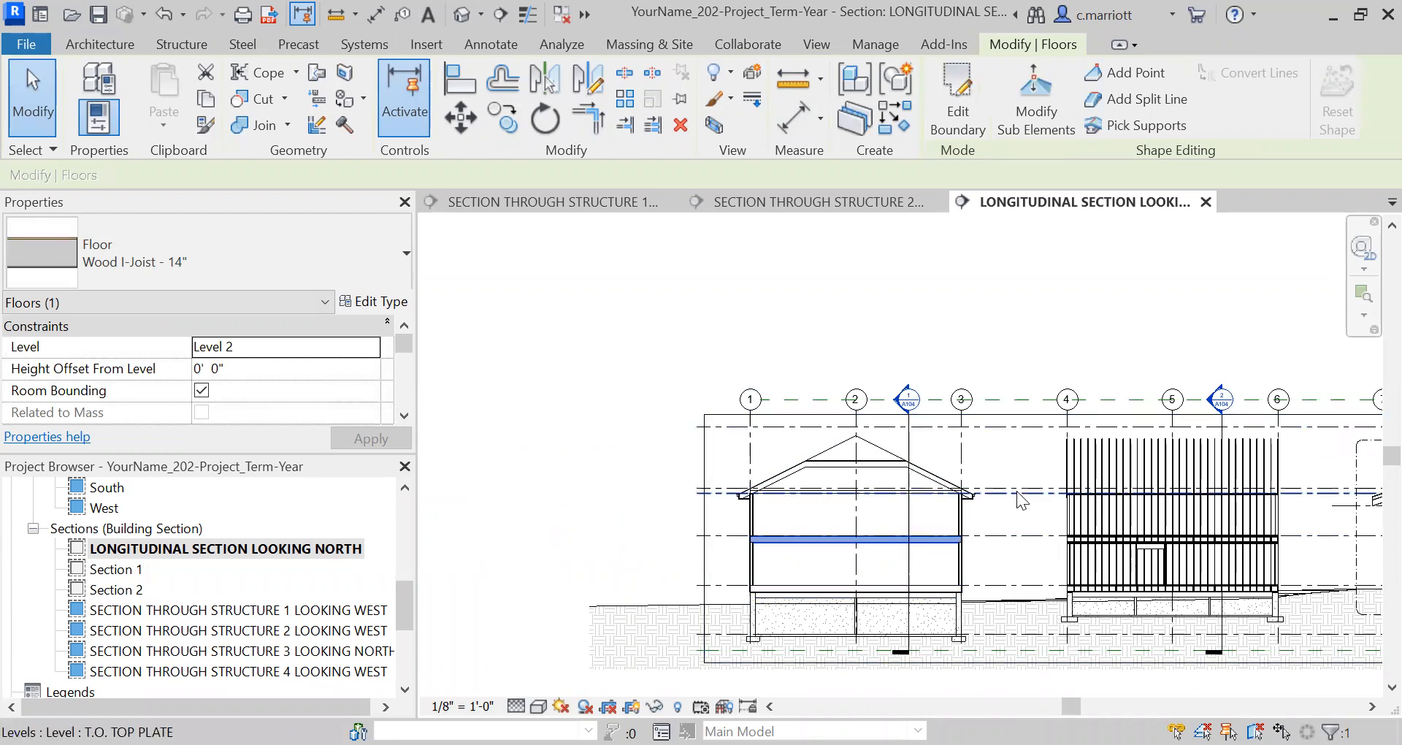
pyautogui.moveTo(1025, 464); pyautogui.dragTo(798, 461, button='middle')
pyautogui.scroll(3, 1089, 467)
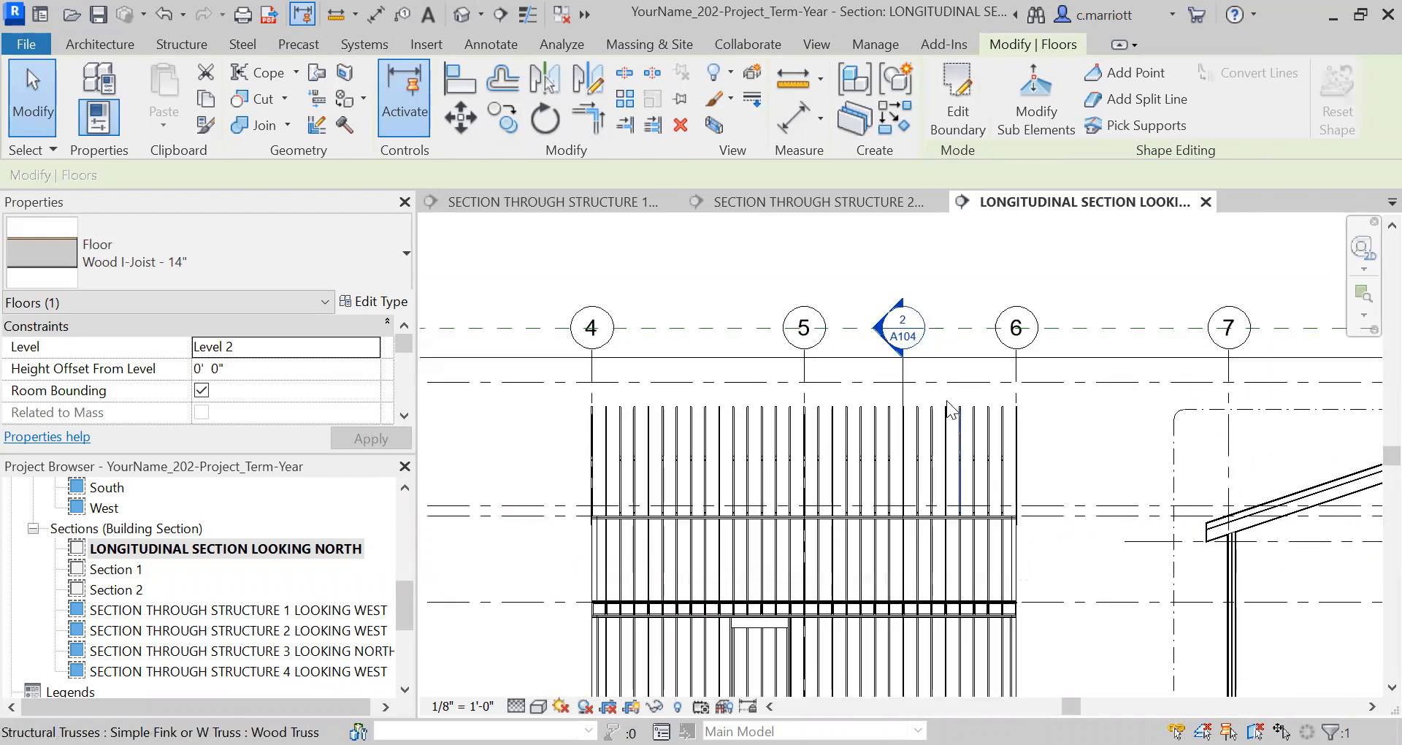
pyautogui.click(900, 395)
pyautogui.scroll(-6, 913, 472)
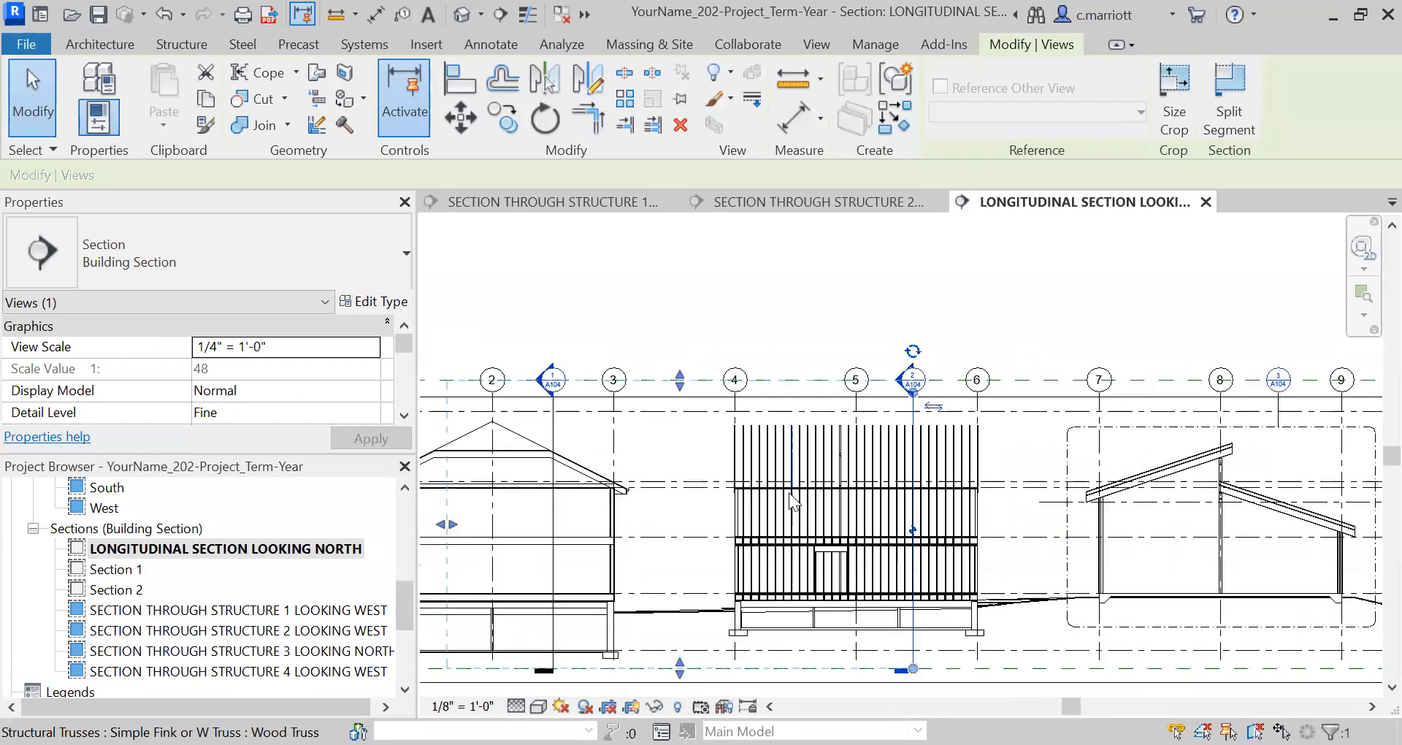
pyautogui.moveTo(569, 522); pyautogui.dragTo(778, 561)
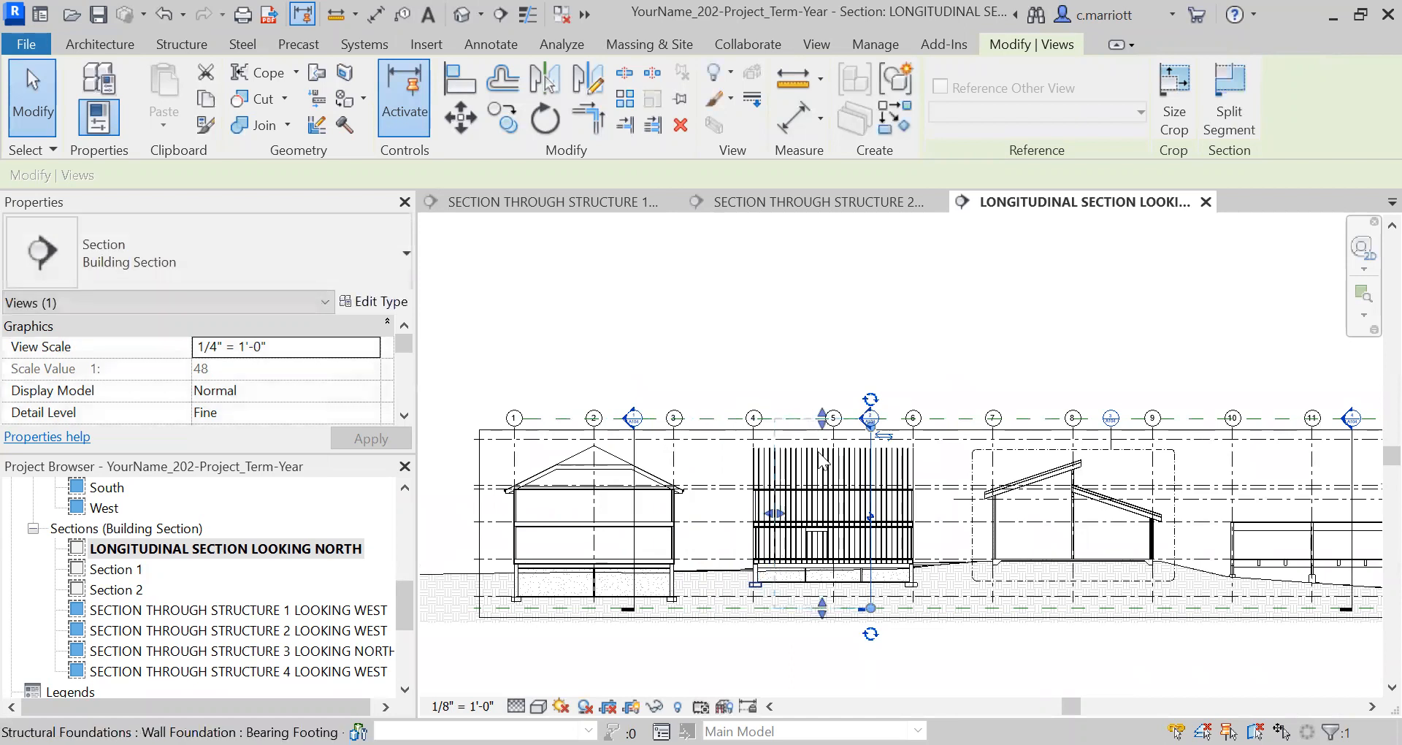
pyautogui.click(828, 343)
# Move the Structure 4 section's far clip line off grid 11 to midway between grids 10 and 11
pyautogui.scroll(-3, 986, 394)
pyautogui.scroll(6, 1044, 335)
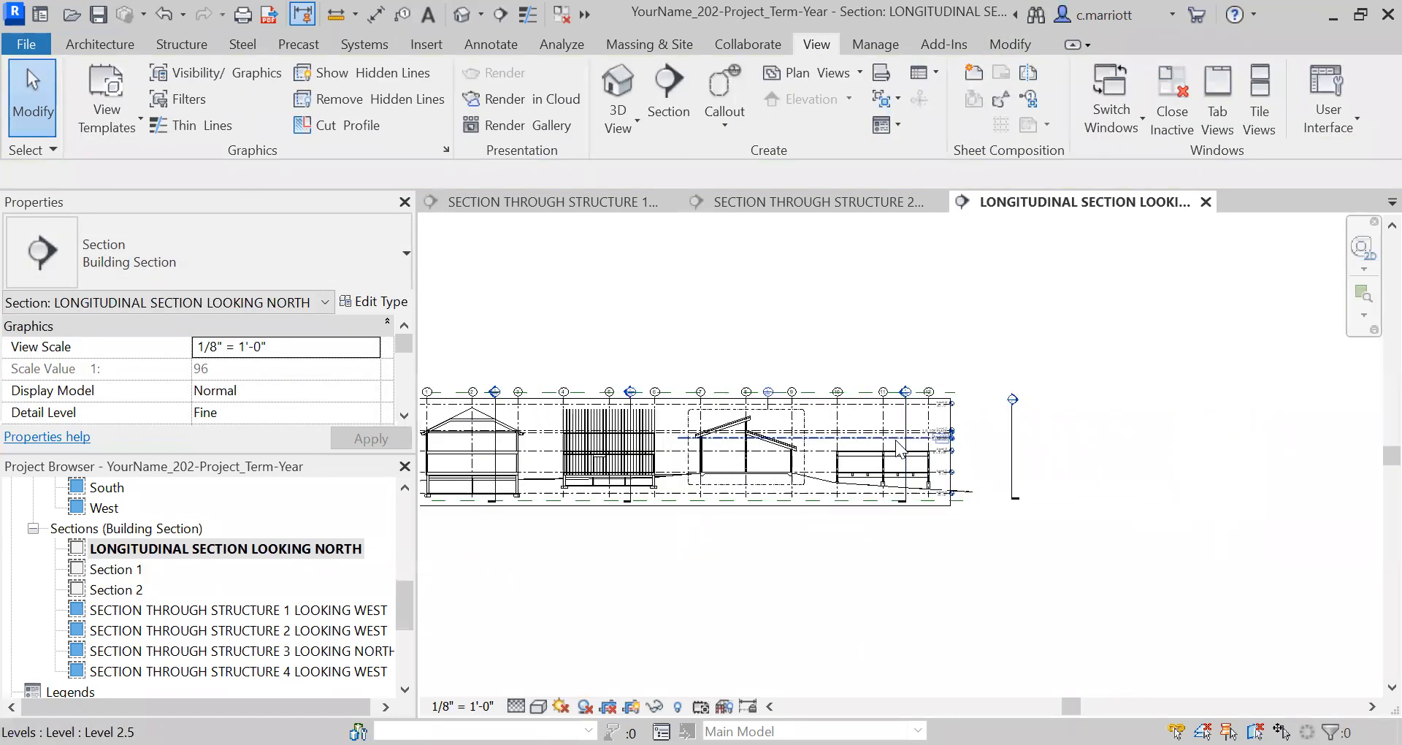
pyautogui.click(897, 381)
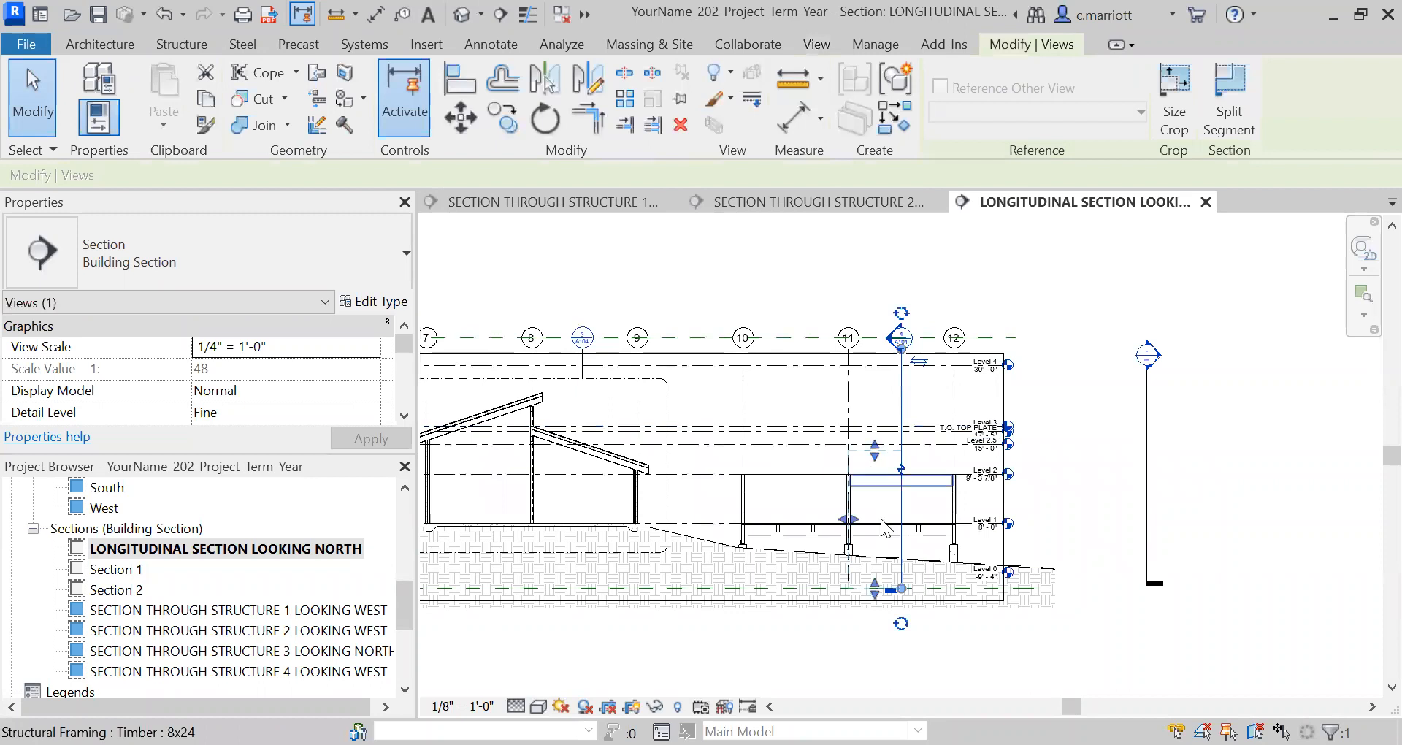
pyautogui.scroll(6, 863, 546)
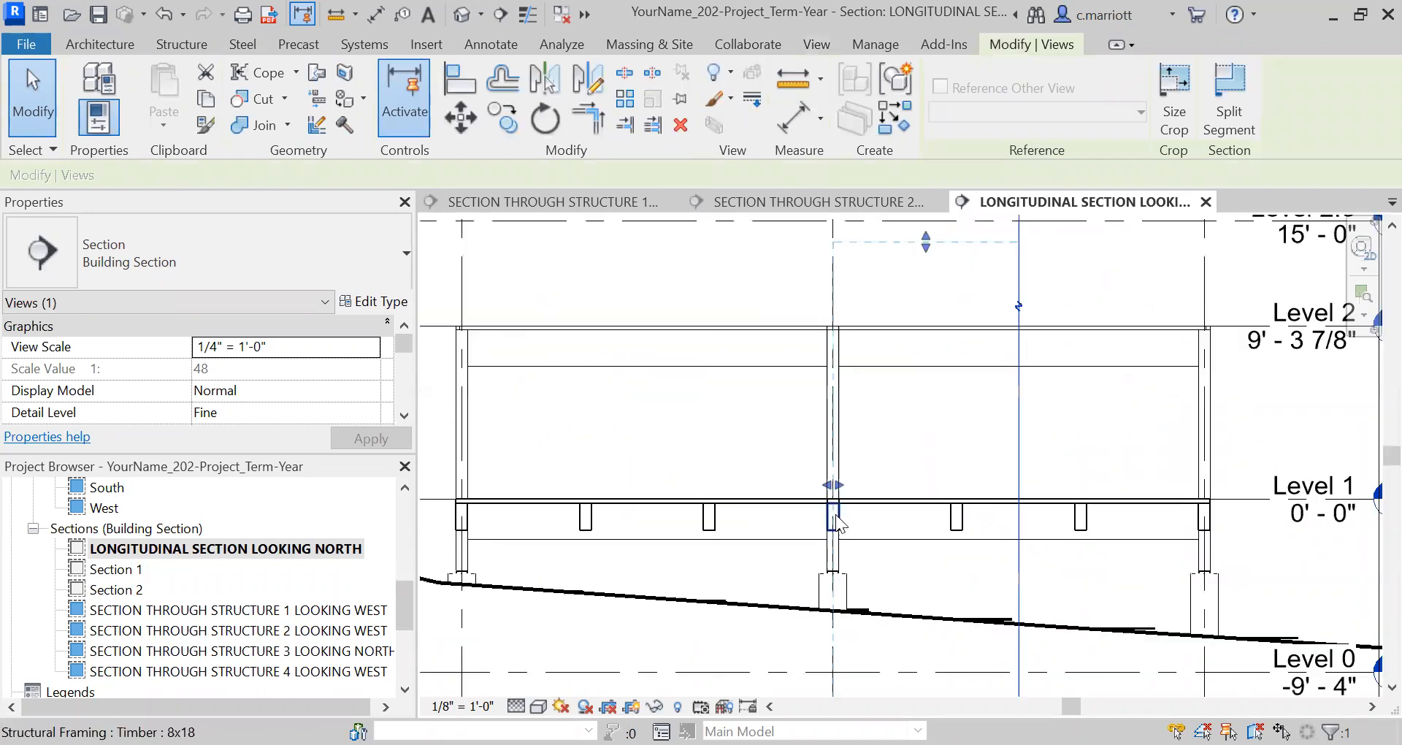
pyautogui.scroll(-1, 837, 520)
pyautogui.moveTo(837, 529); pyautogui.dragTo(819, 503)
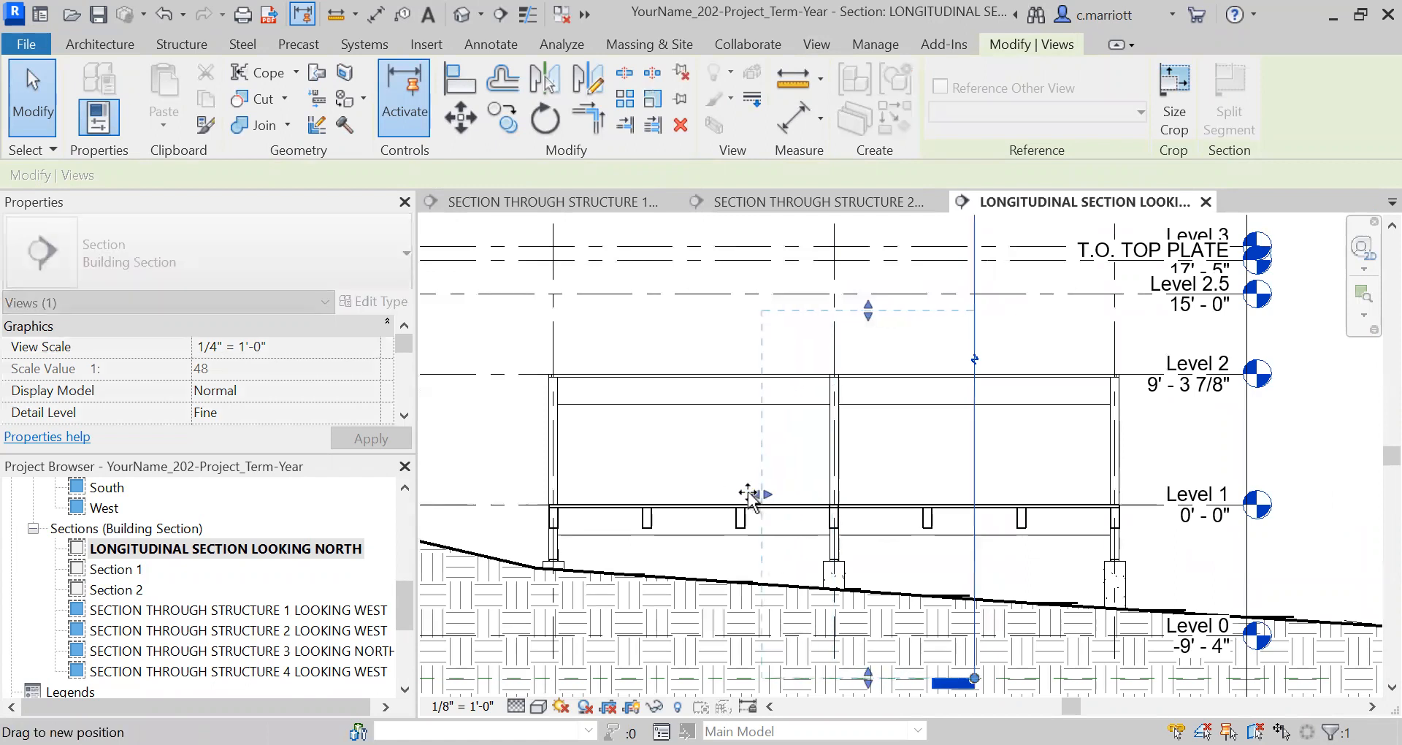
pyautogui.moveTo(692, 484); pyautogui.dragTo(693, 485)
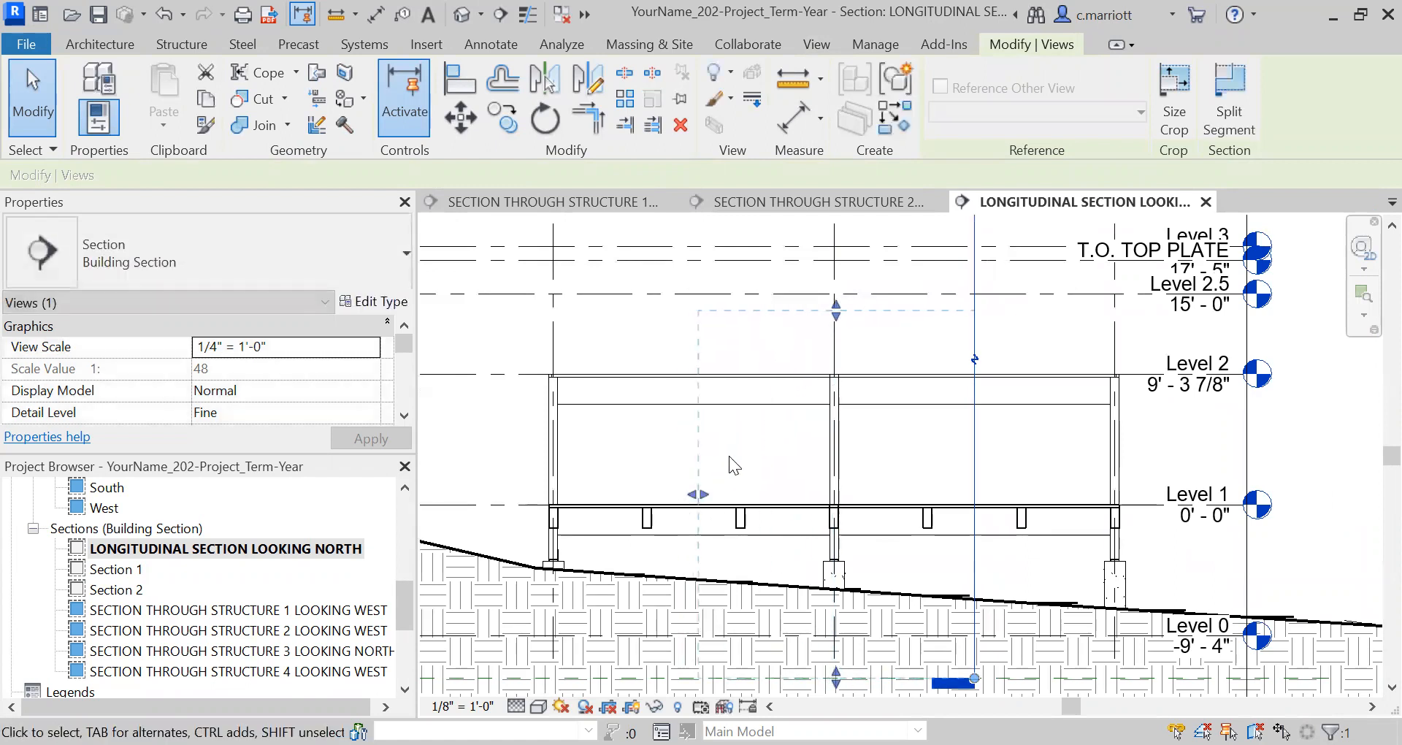
pyautogui.scroll(-2, 726, 460)
pyautogui.scroll(-2, 827, 474)
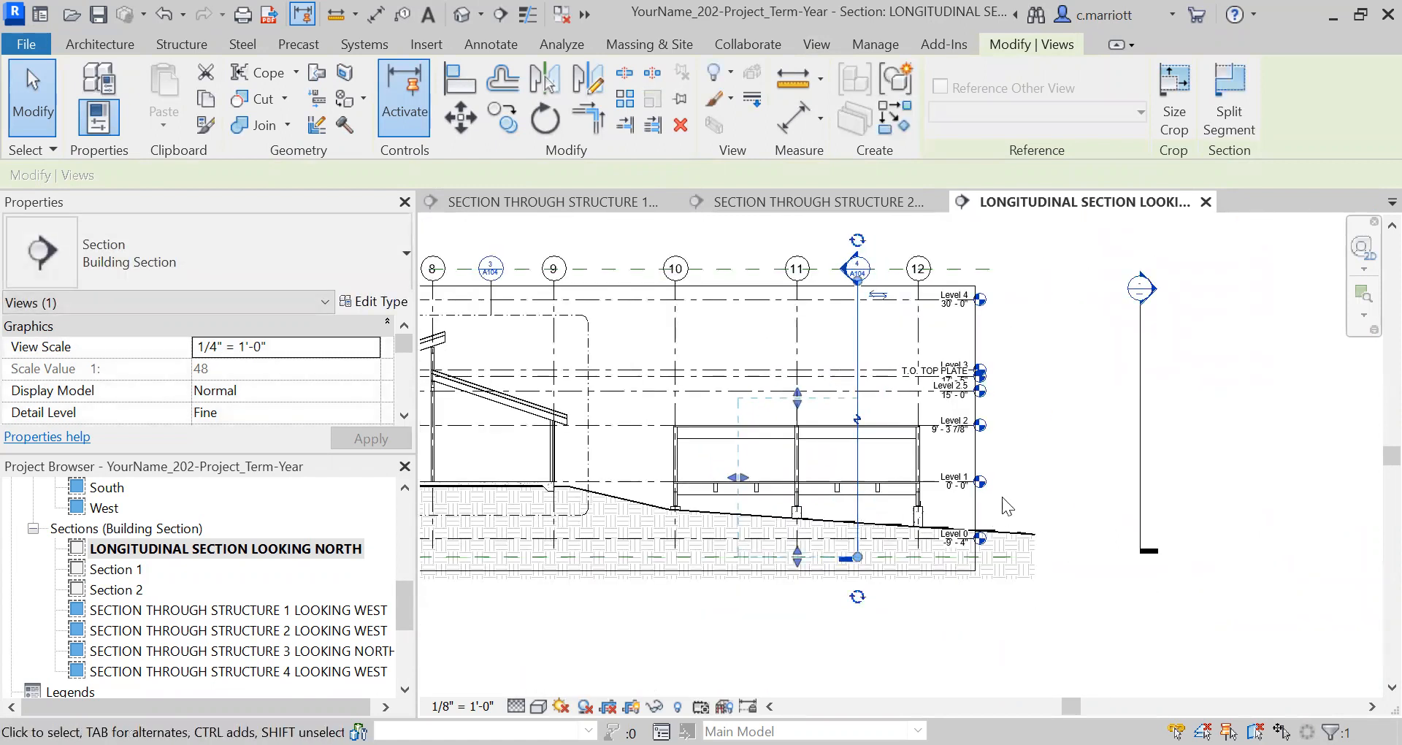
pyautogui.click(1054, 451)
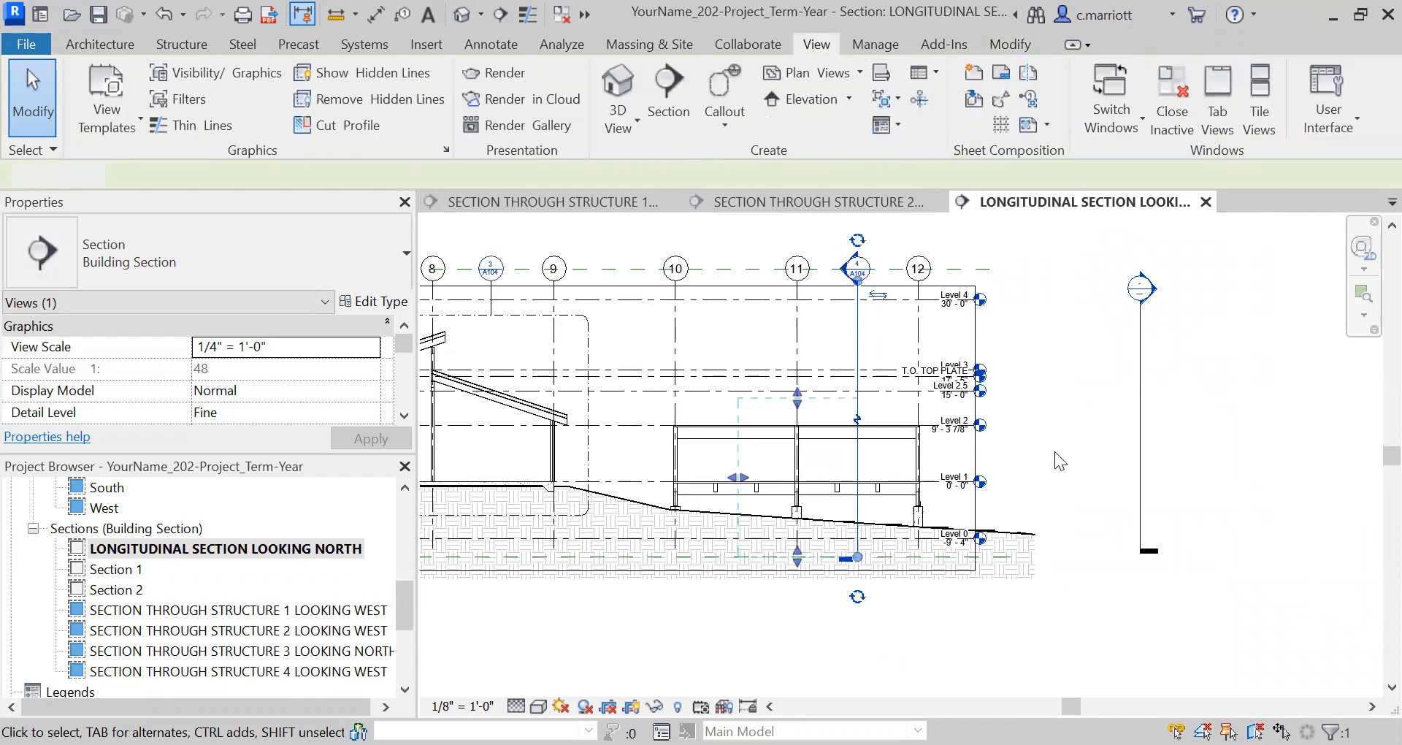
pyautogui.click(857, 456)
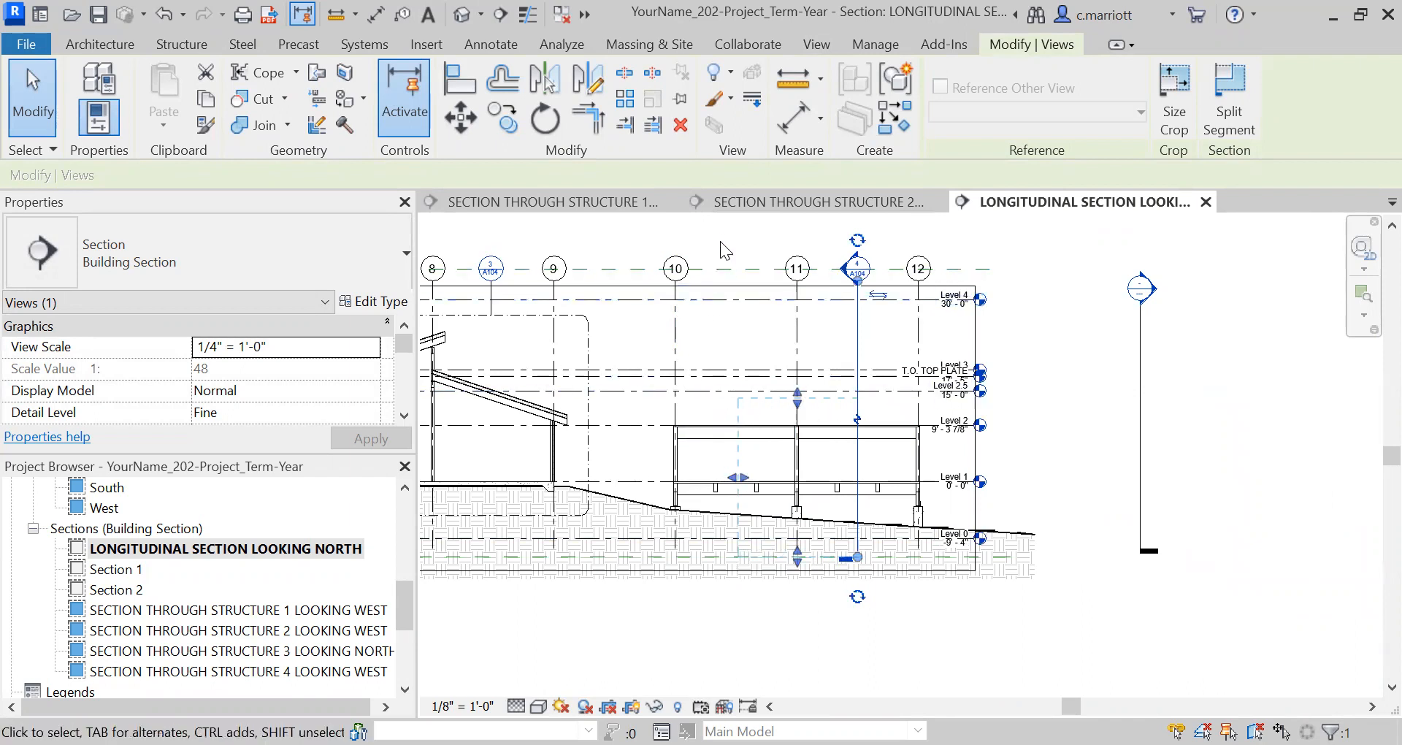
pyautogui.click(682, 244)
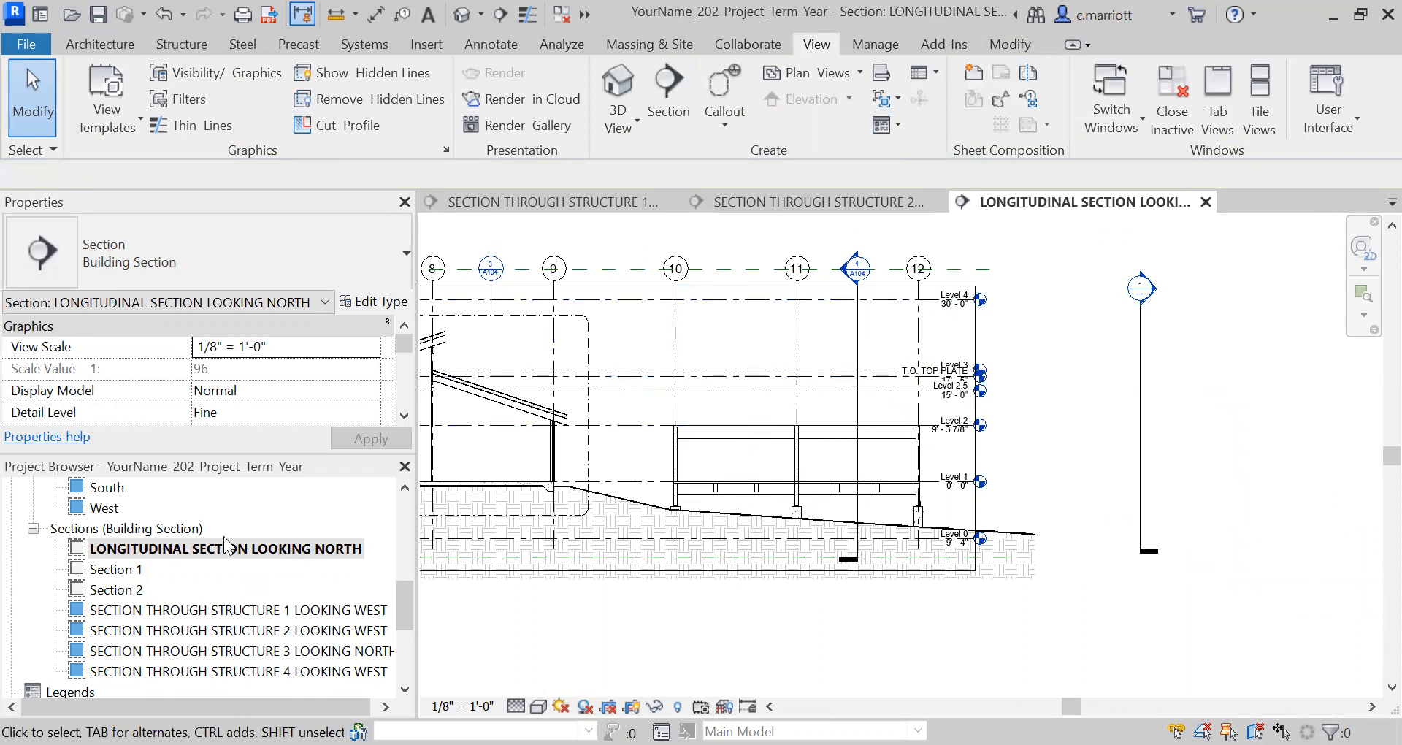
# Return to sheet A104 - TRANSVERSE SECTIONS and check how the Structure 1 and 2 sections look with the adjusted view depths
pyautogui.scroll(-4, 251, 606)
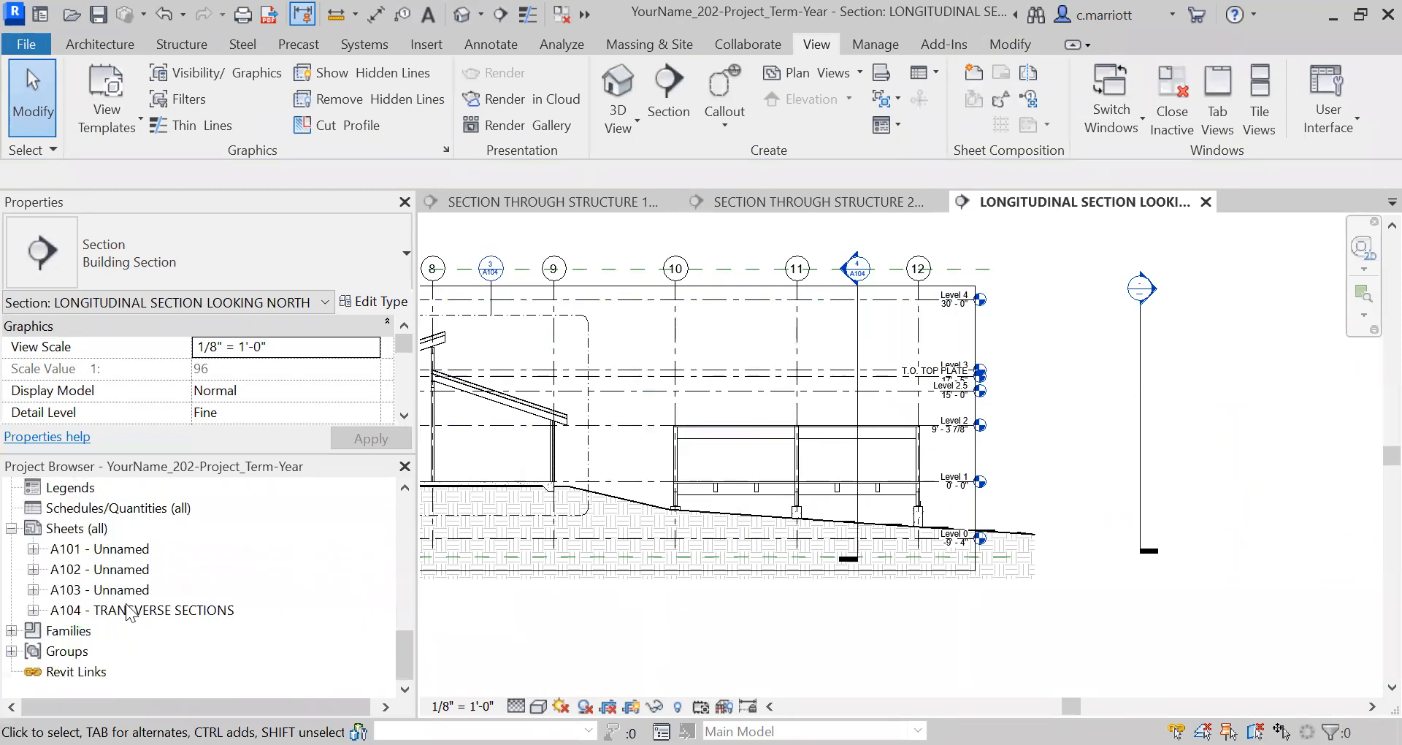
pyautogui.doubleClick(146, 610)
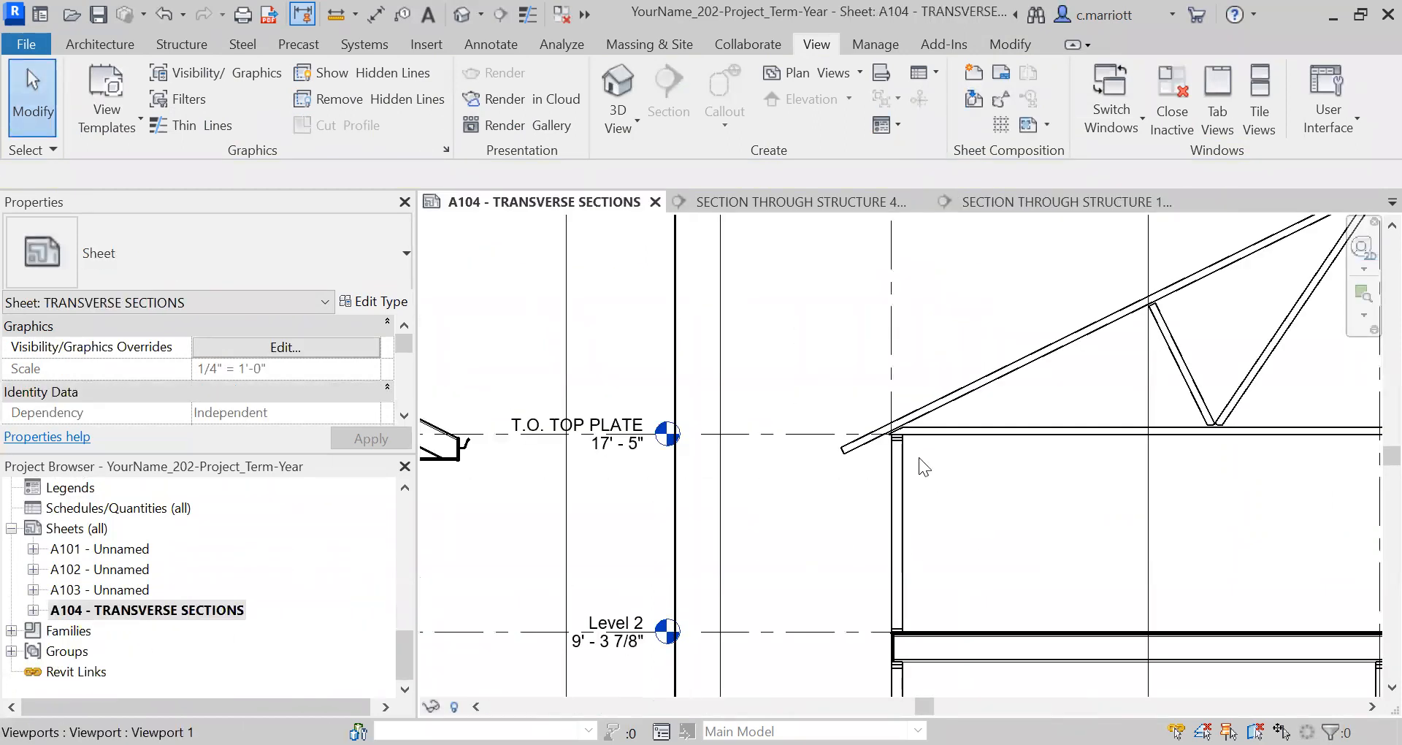
pyautogui.scroll(-5, 888, 444)
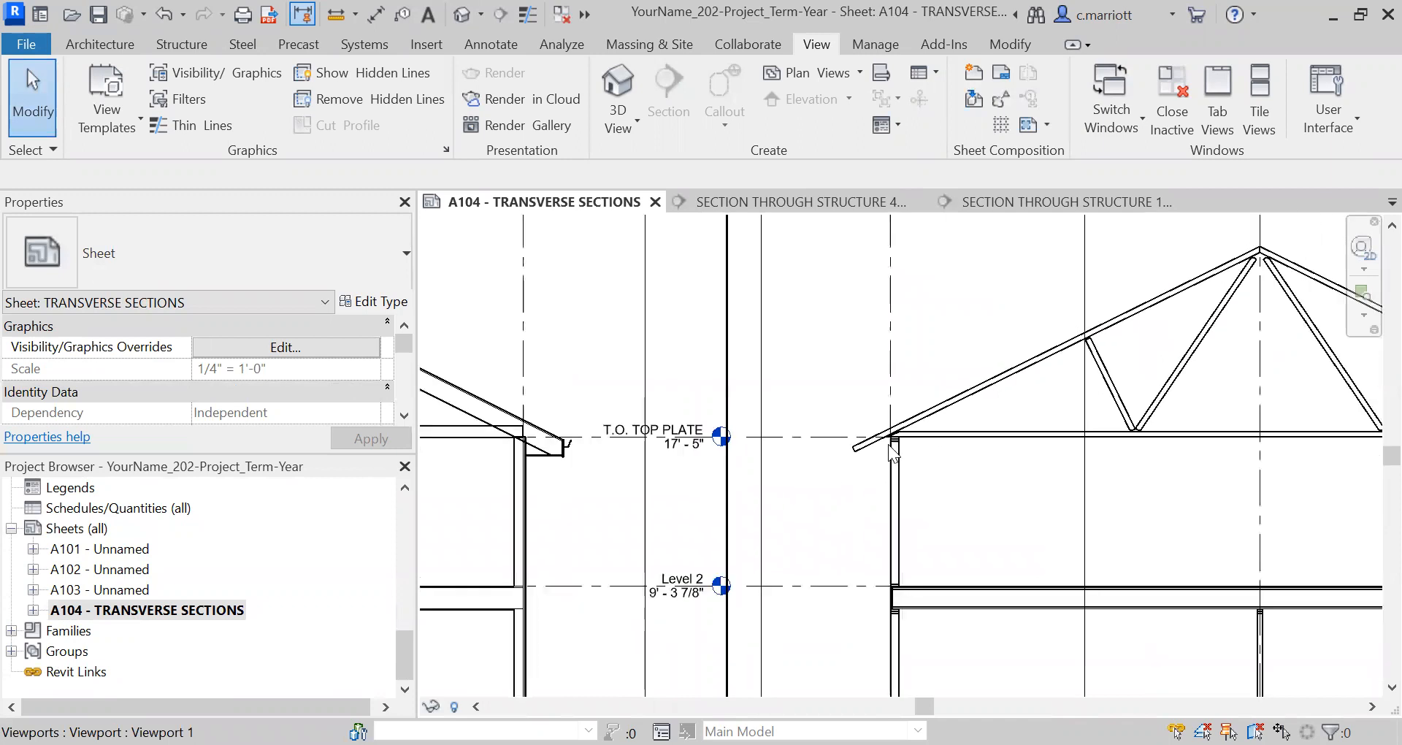
pyautogui.scroll(-2, 885, 456)
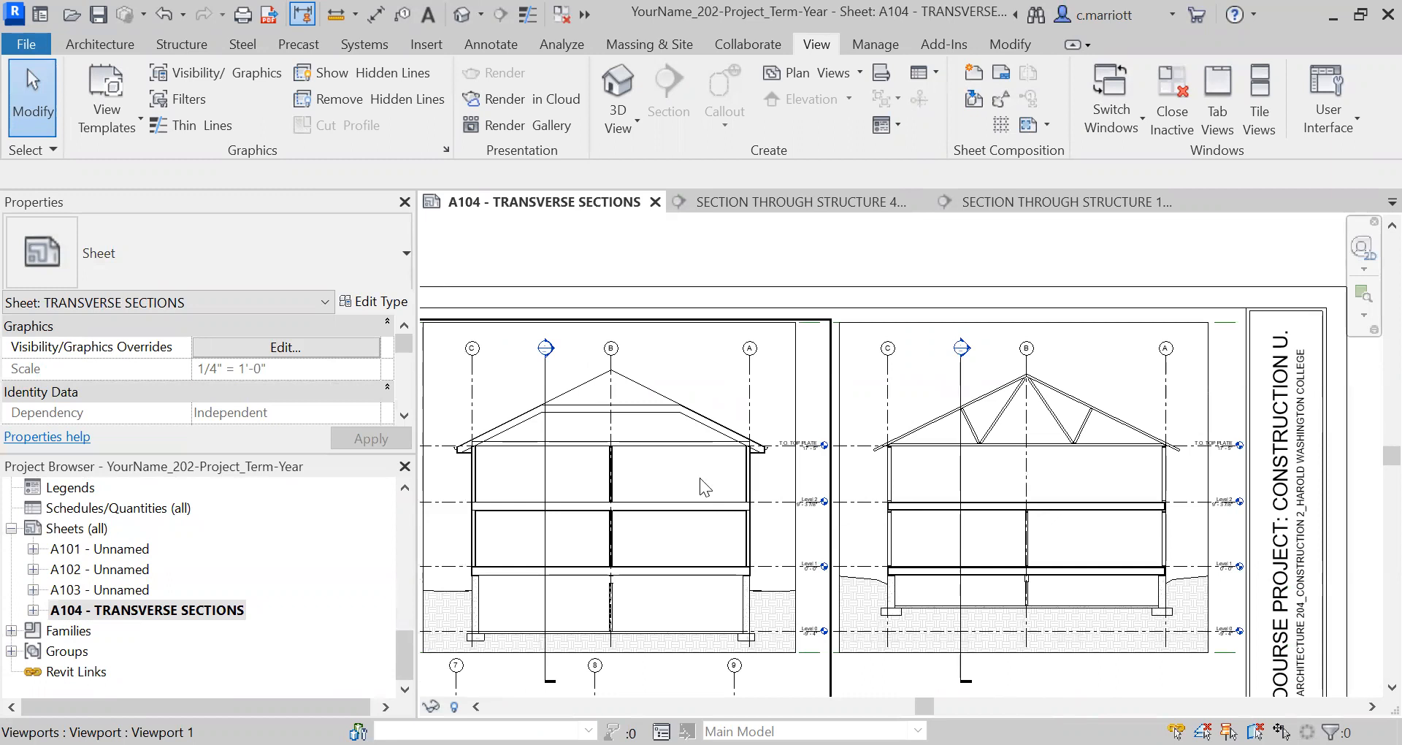
pyautogui.moveTo(673, 473); pyautogui.dragTo(756, 442, button='middle')
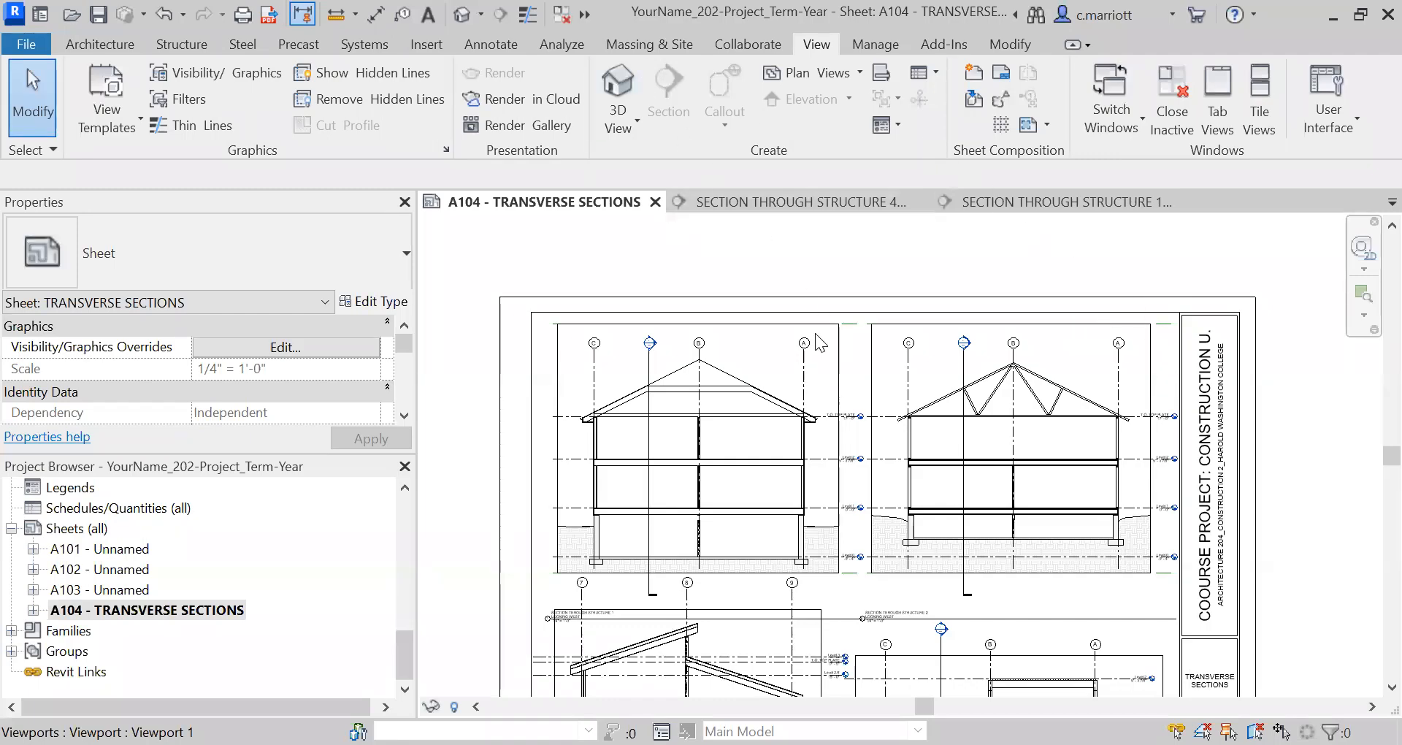
# Draw a horizontal thin detail line about 3' 1 3/4" long along the title block's upper inner border, extending past the sheet's left edge, and select it
pyautogui.click(490, 42)
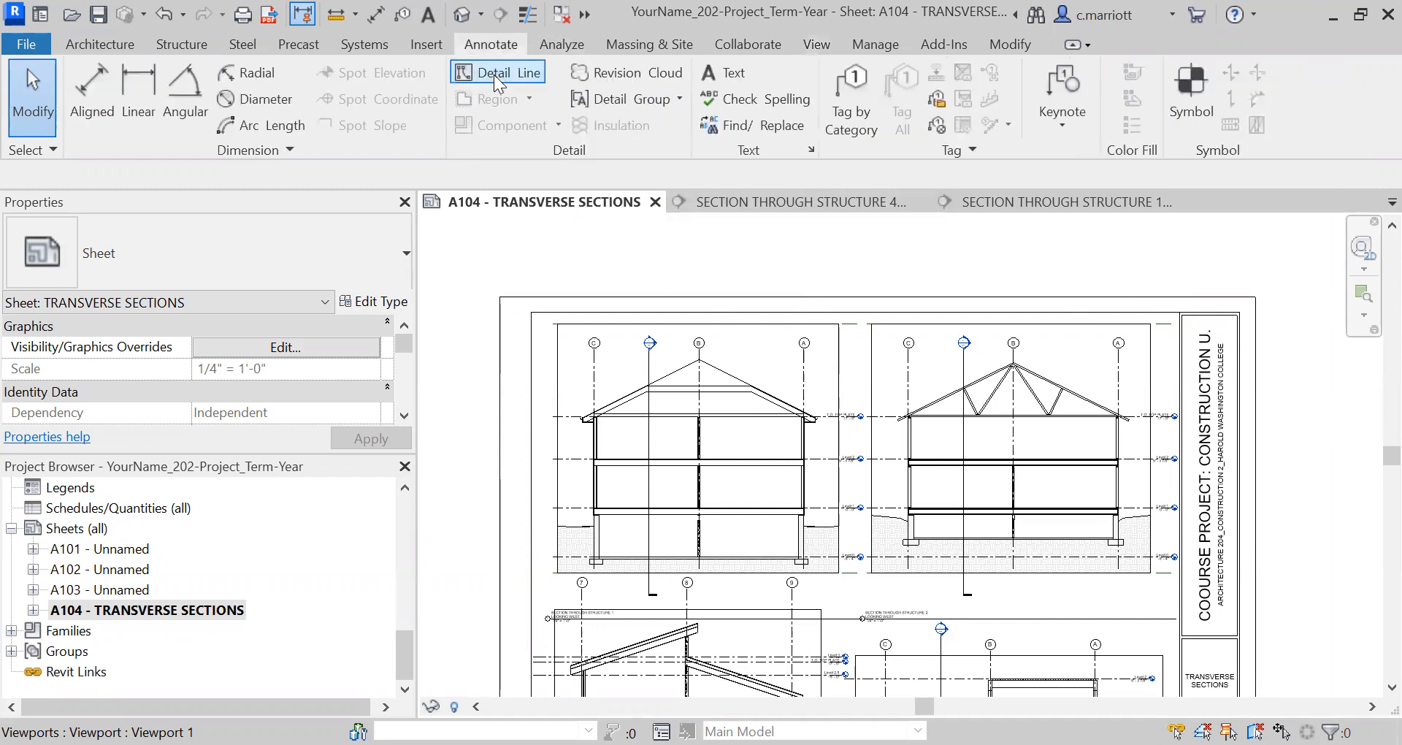
pyautogui.click(493, 73)
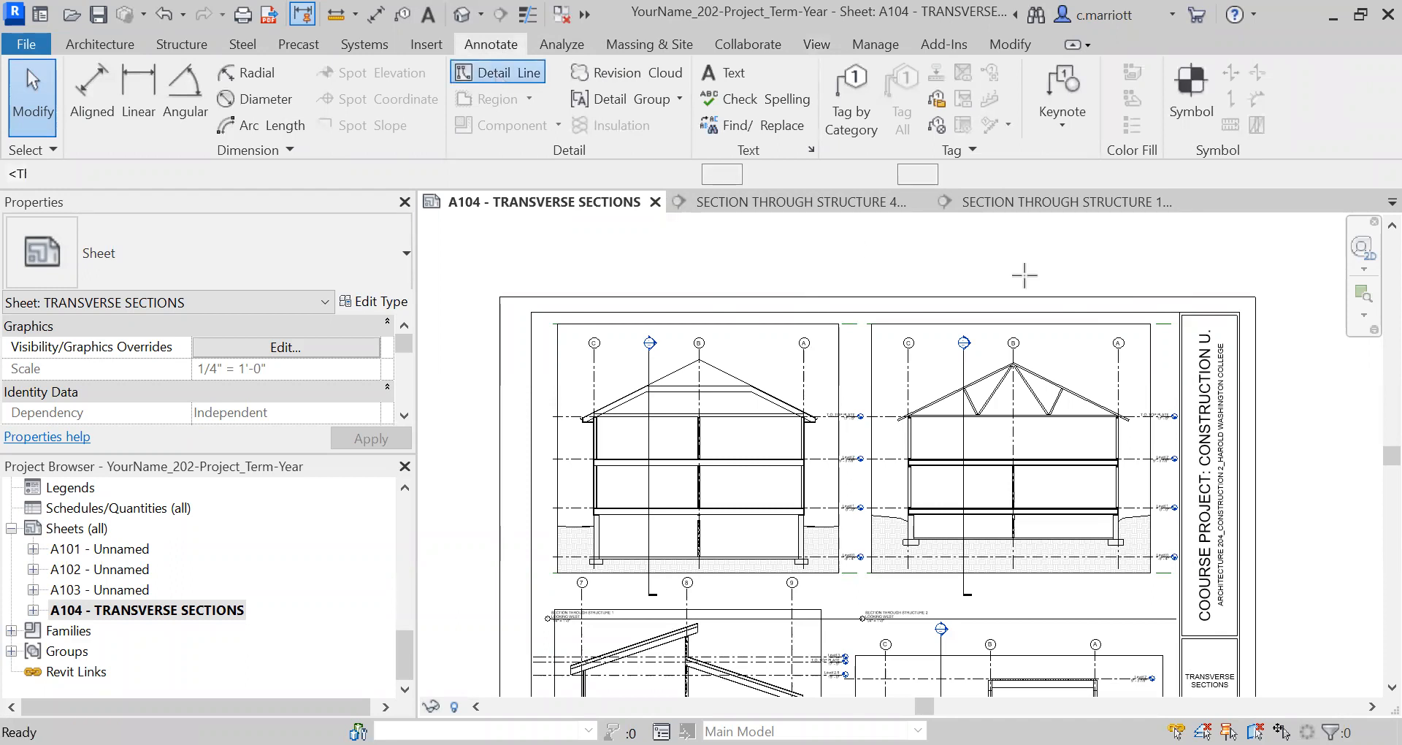
pyautogui.click(1238, 314)
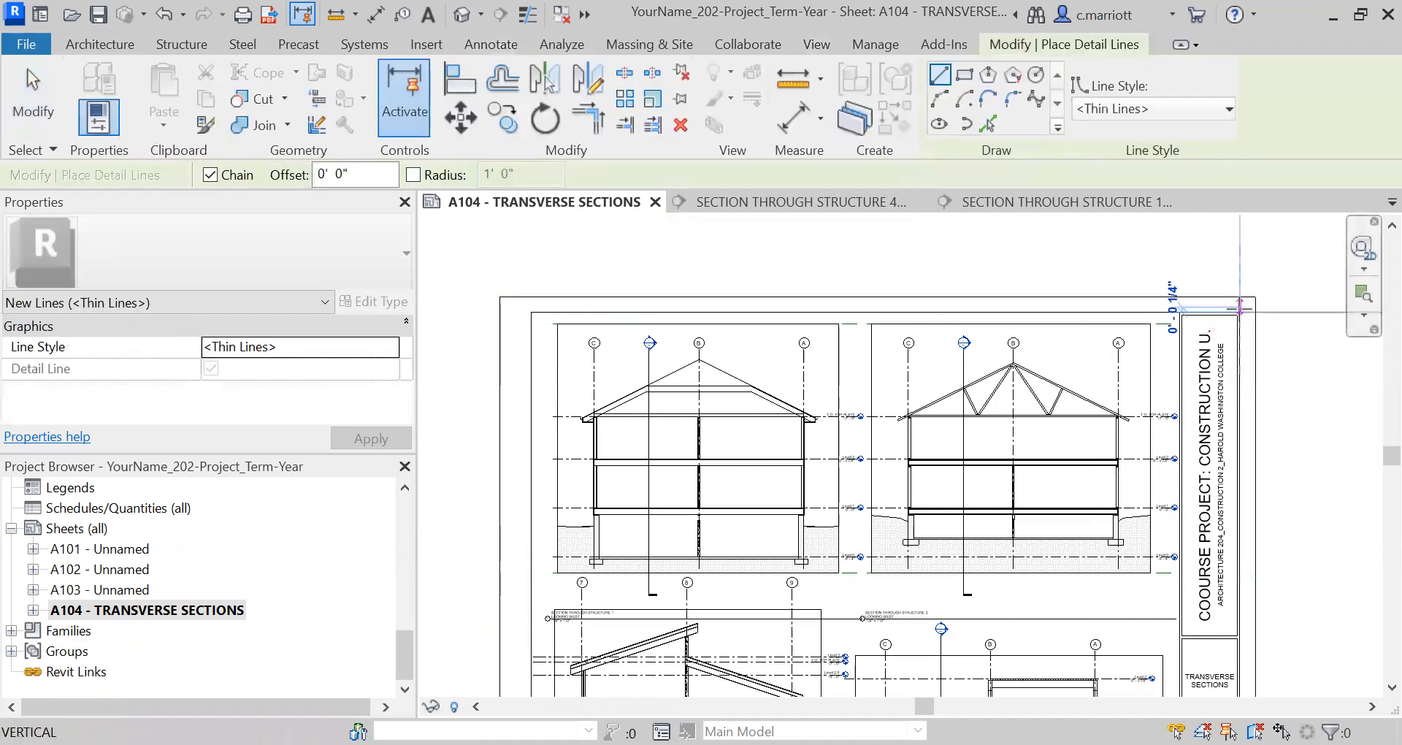
pyautogui.click(449, 310)
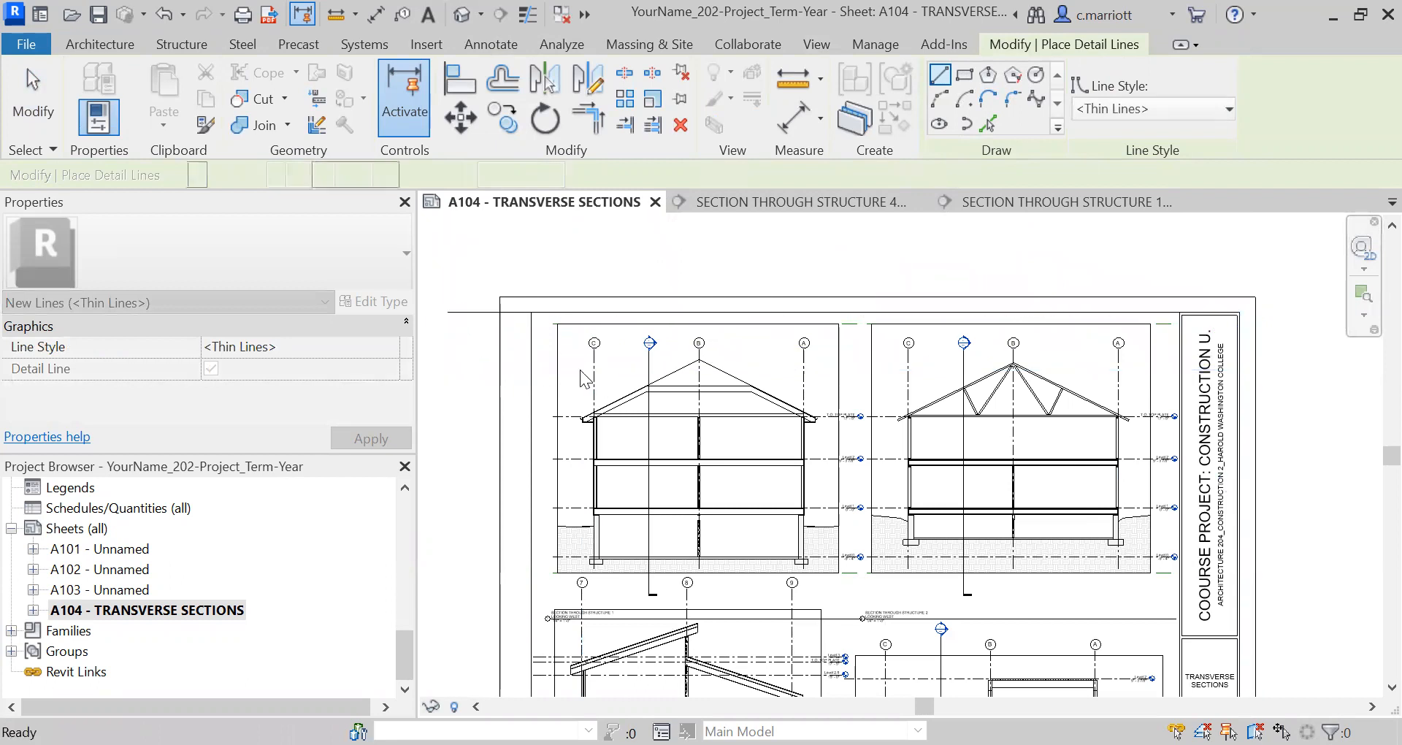
pyautogui.press('Escape')
pyautogui.press('Escape')
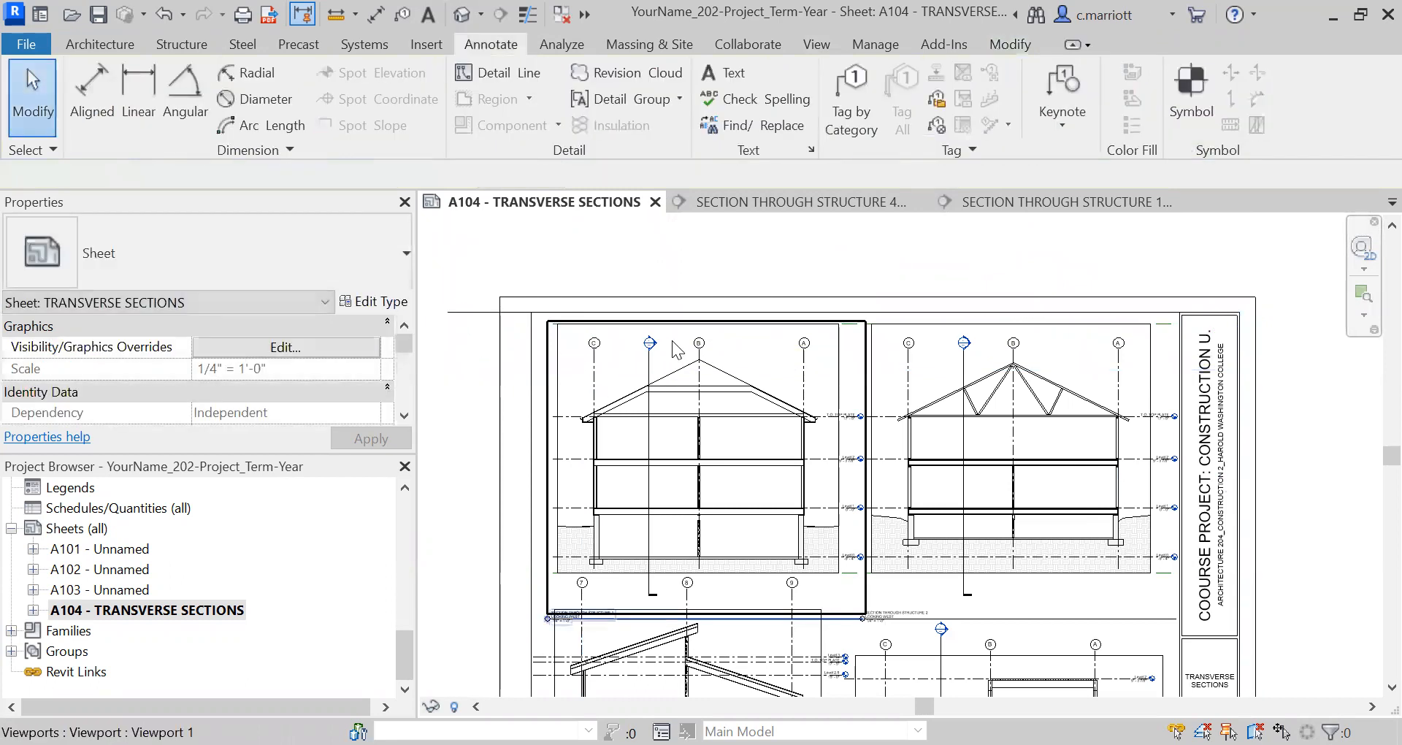
pyautogui.click(464, 312)
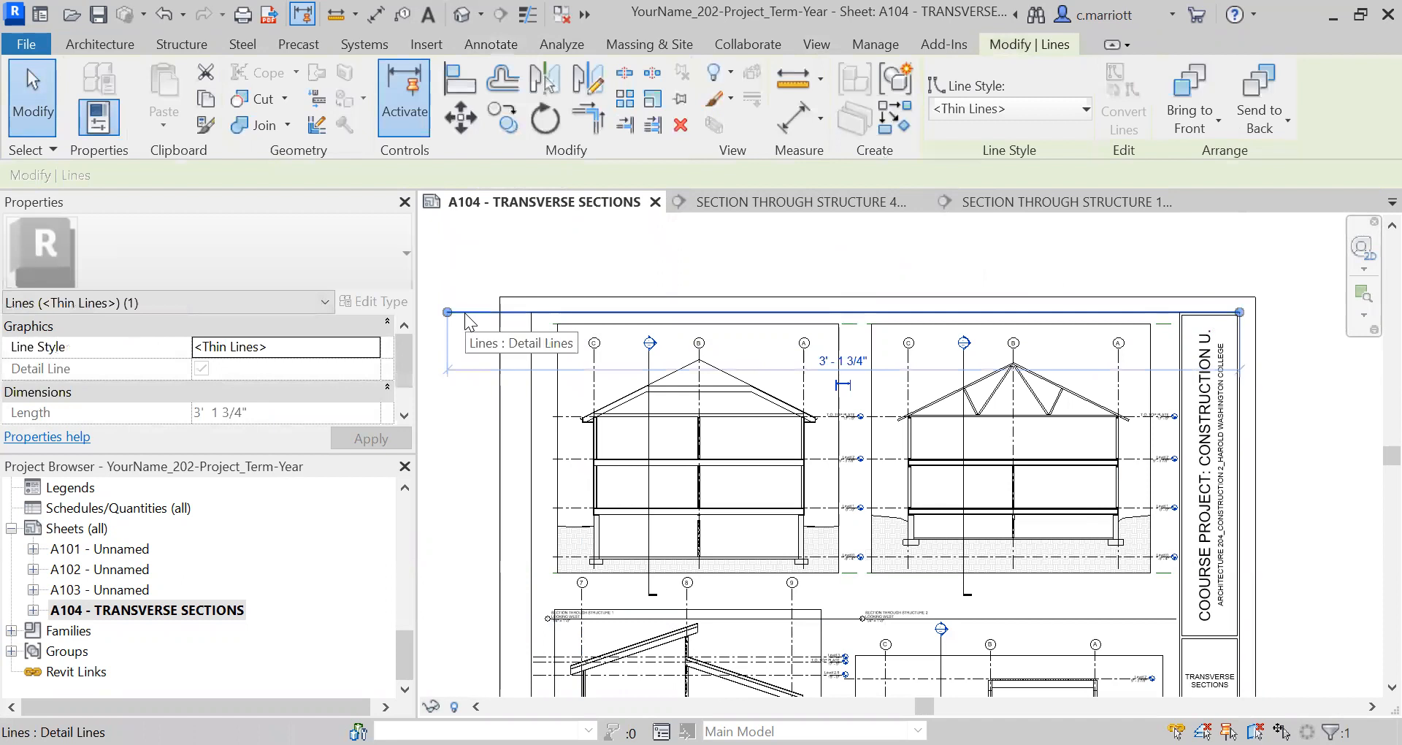
# Move the selected horizontal detail line 0.5" straight down from the title block's upper inner border
pyautogui.click(460, 130)
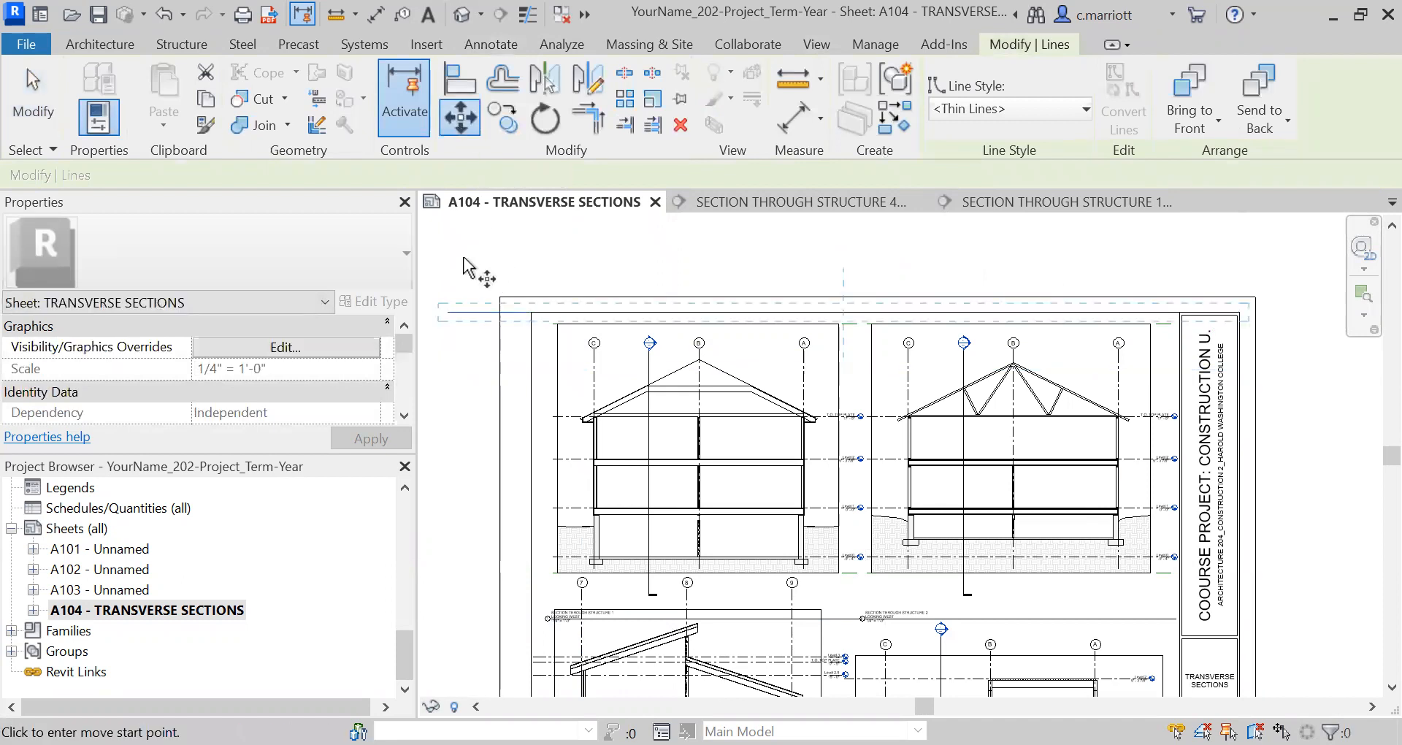
pyautogui.click(454, 246)
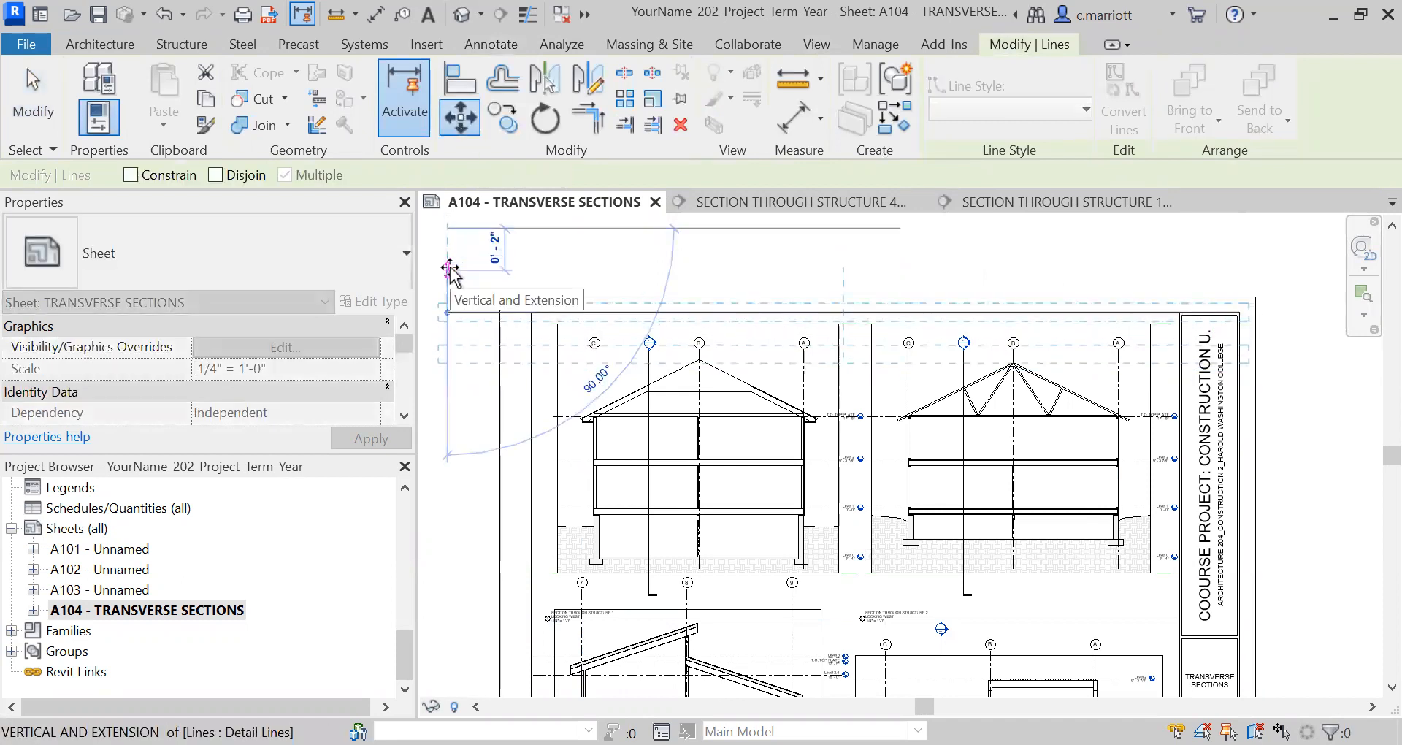
pyautogui.write('.5')
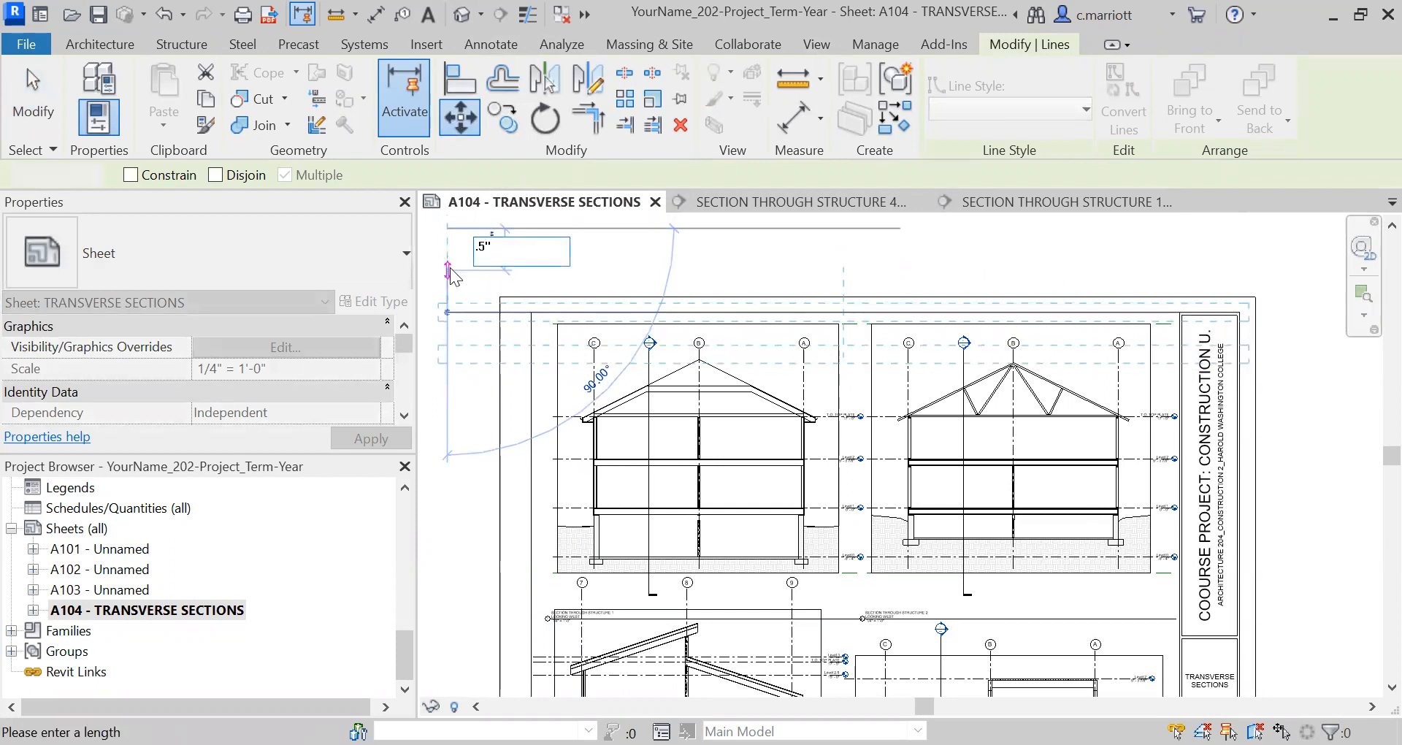
pyautogui.press('Return')
pyautogui.press('Escape')
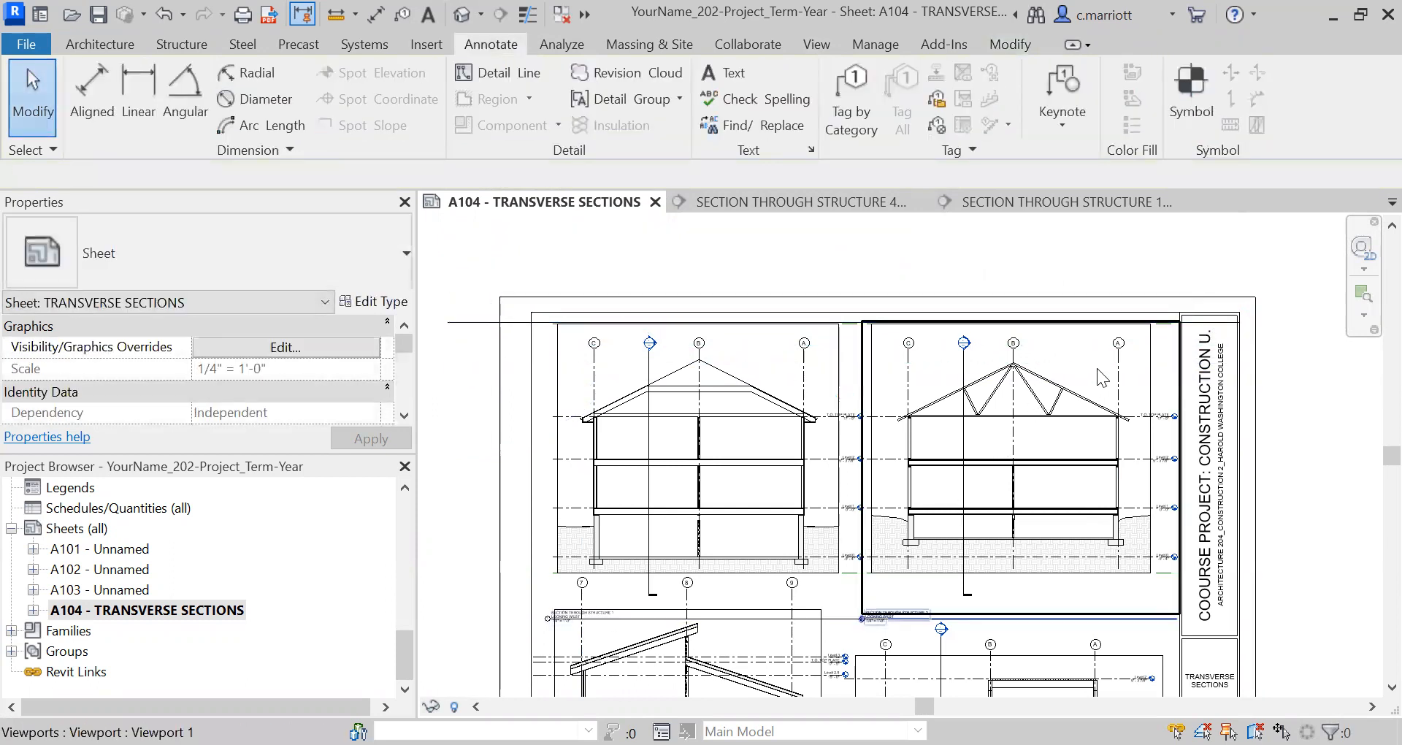
# Nudge the Structure 2 section viewport up until the tops of its grid bubbles touch the horizontal detail line
pyautogui.scroll(4, 1101, 377)
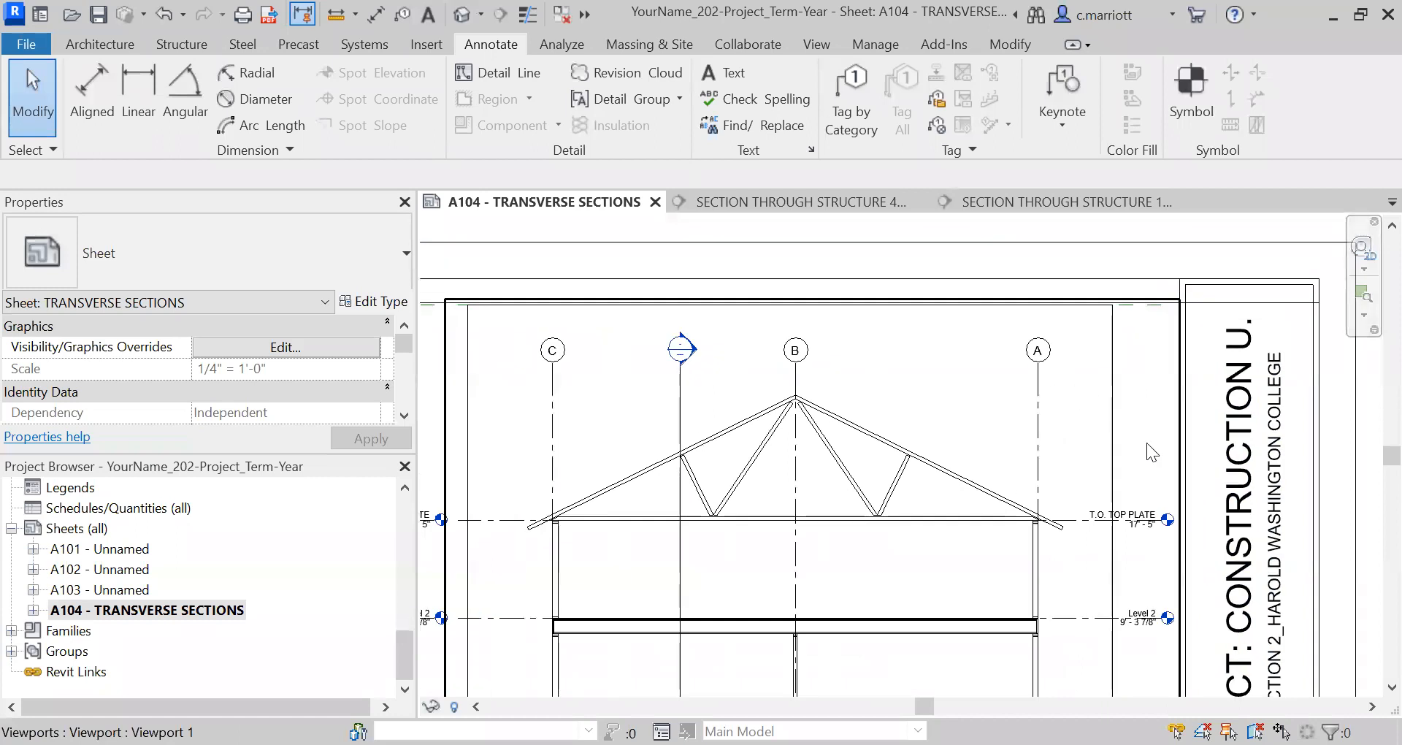
pyautogui.scroll(2, 1174, 384)
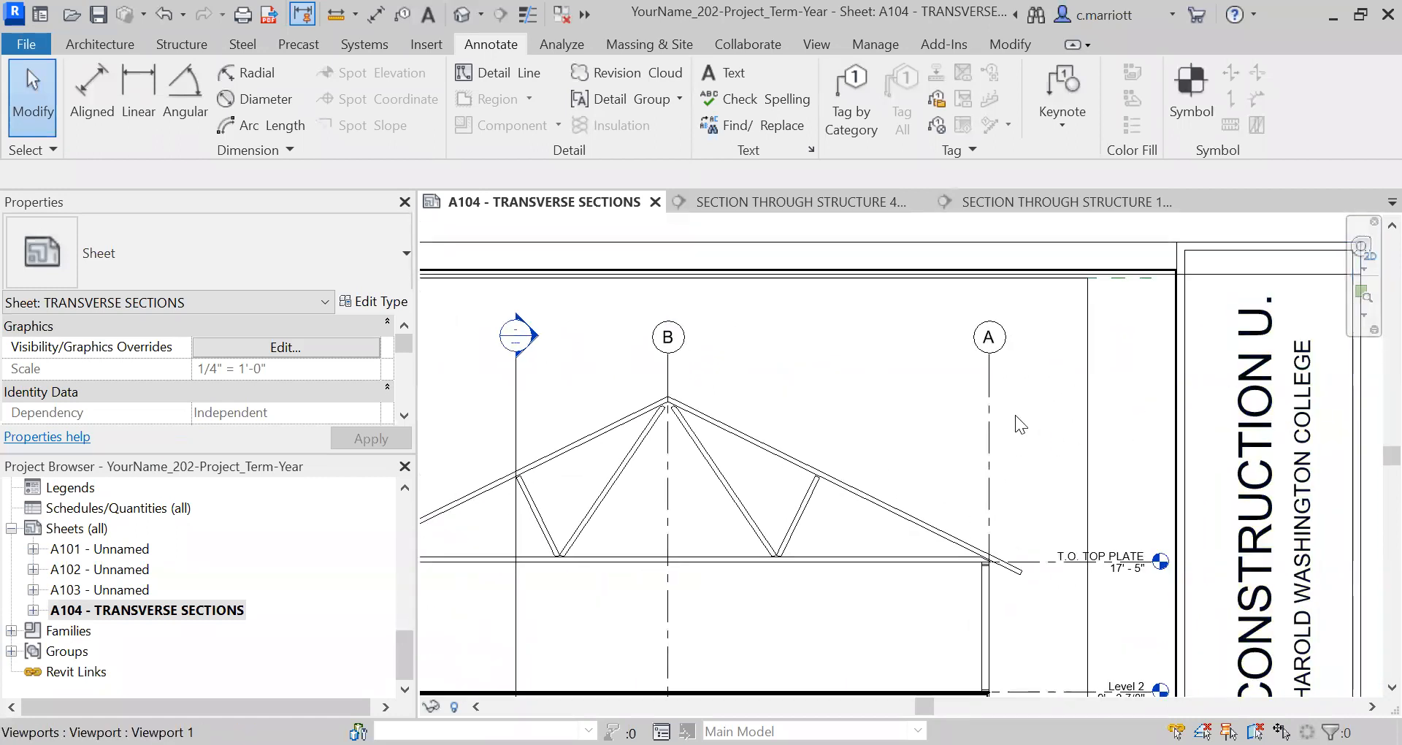
pyautogui.click(990, 456)
pyautogui.scroll(-2, 1059, 398)
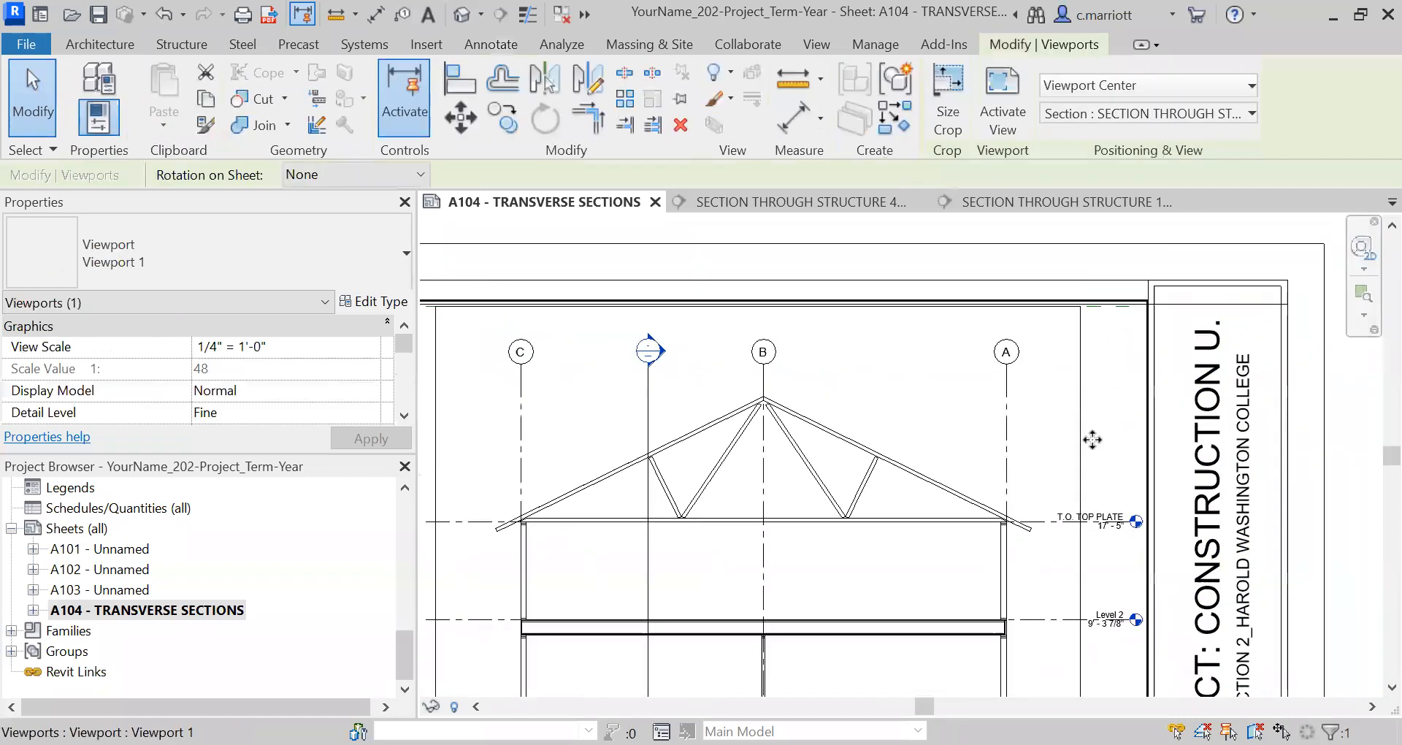
pyautogui.press('Up')
pyautogui.press('Up')
pyautogui.press('Up')
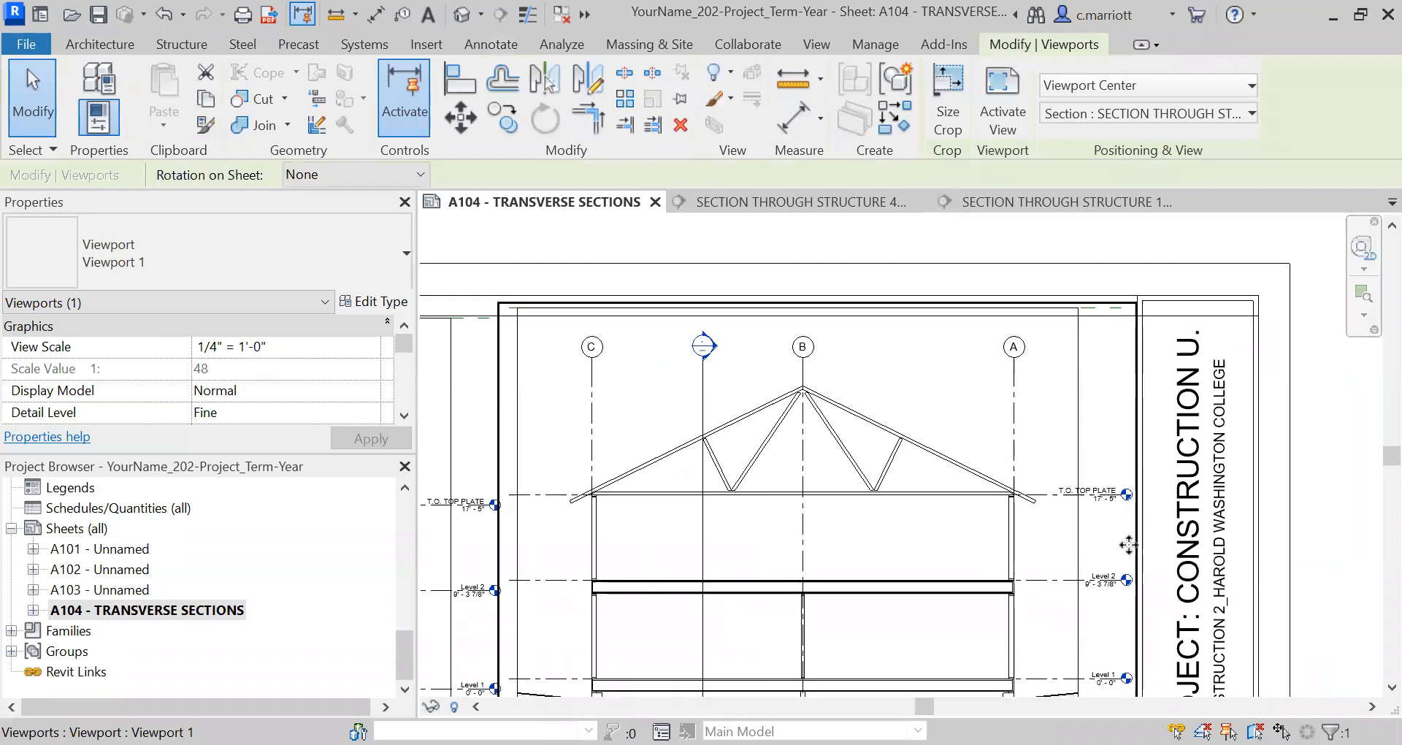
pyautogui.press('Up')
pyautogui.press('Up')
pyautogui.press('Up')
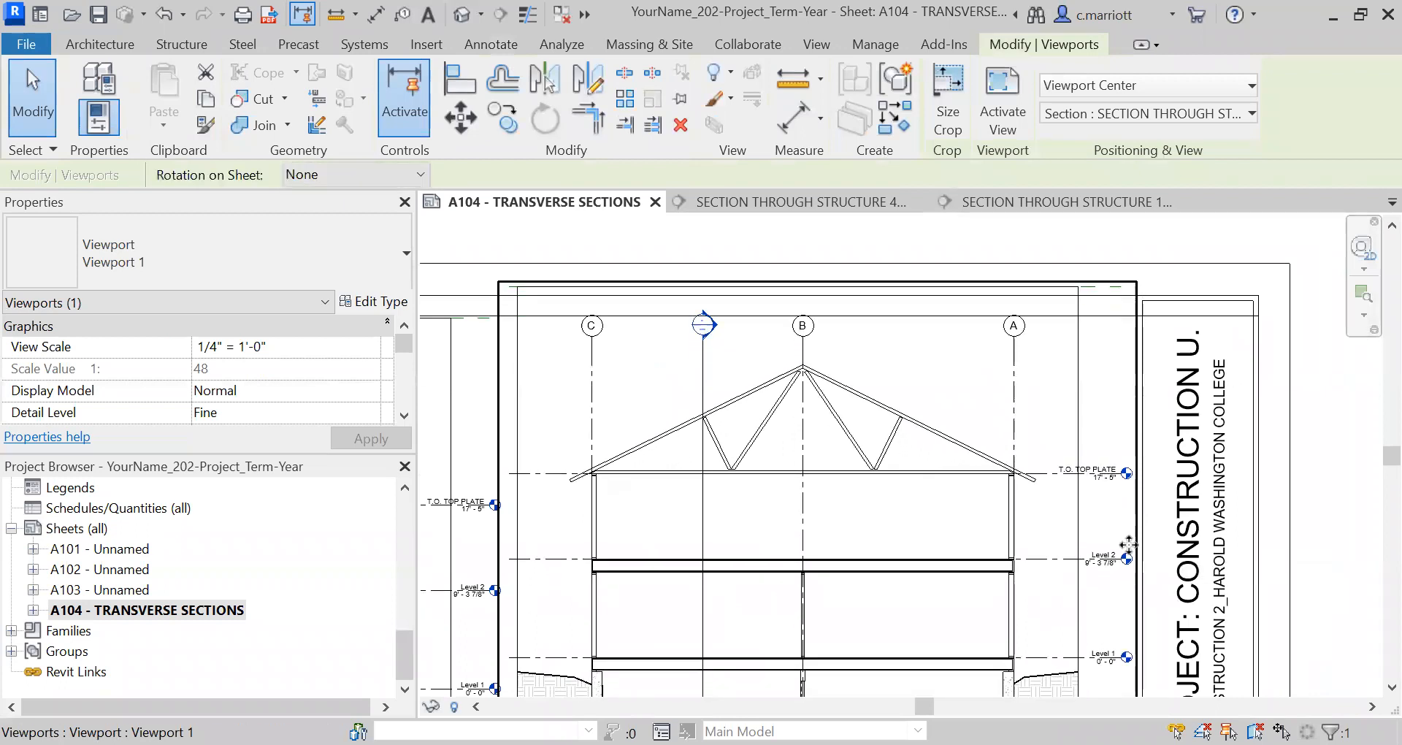
pyautogui.scroll(1, 568, 357)
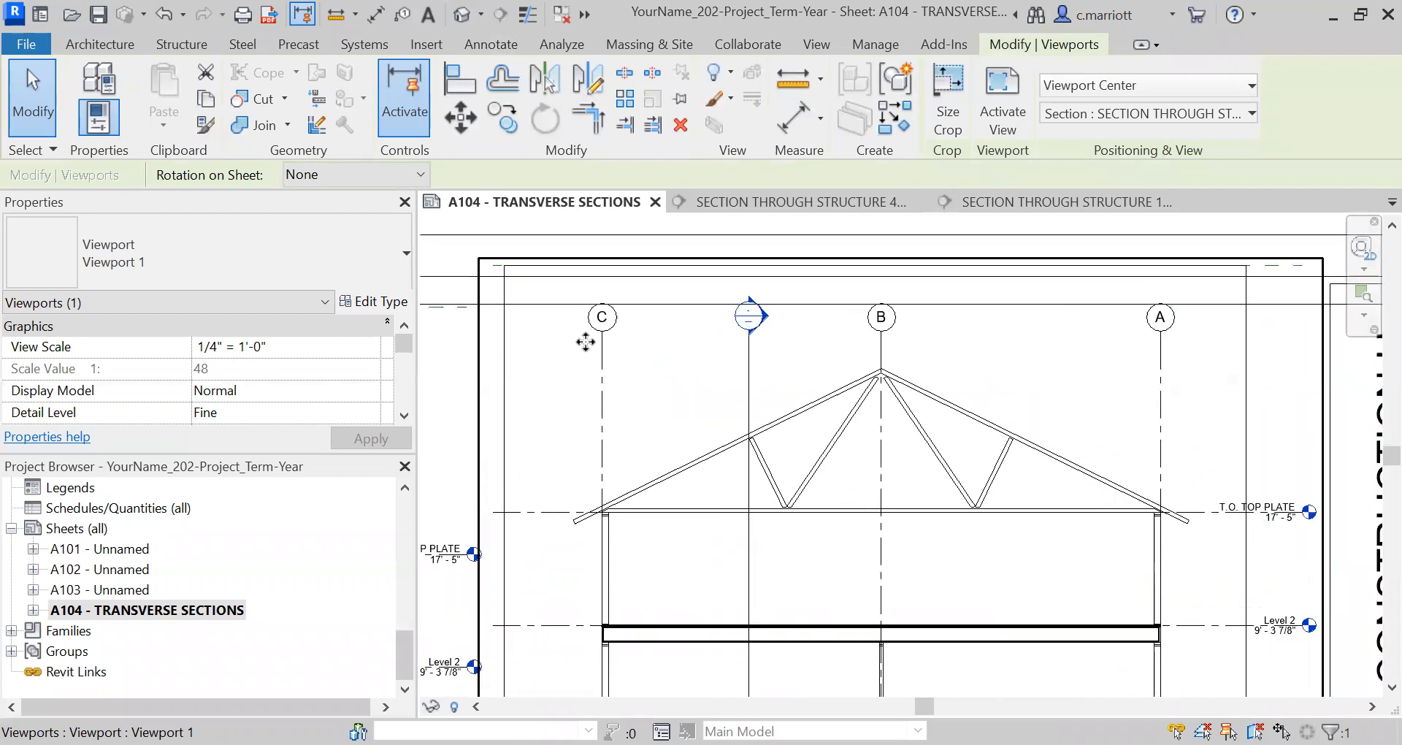
pyautogui.scroll(3, 608, 319)
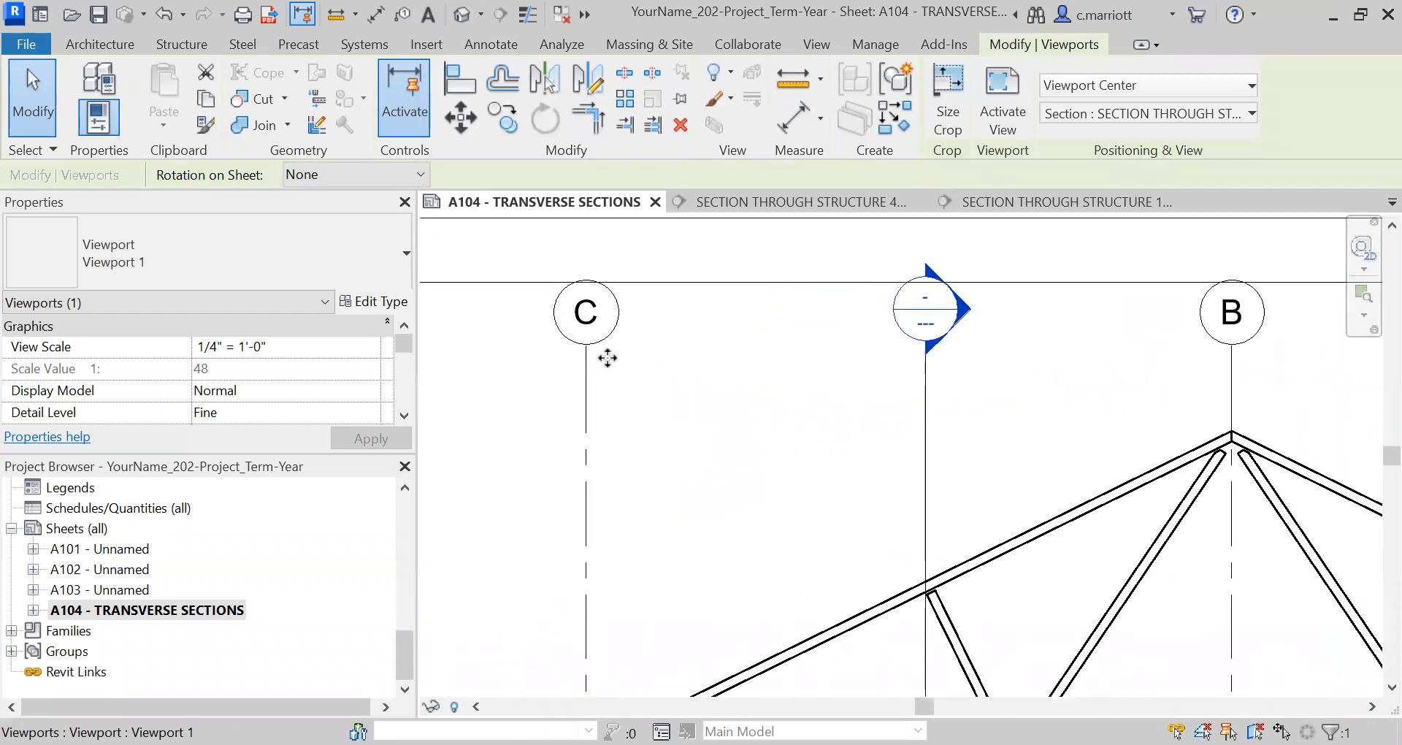
pyautogui.scroll(-3, 691, 438)
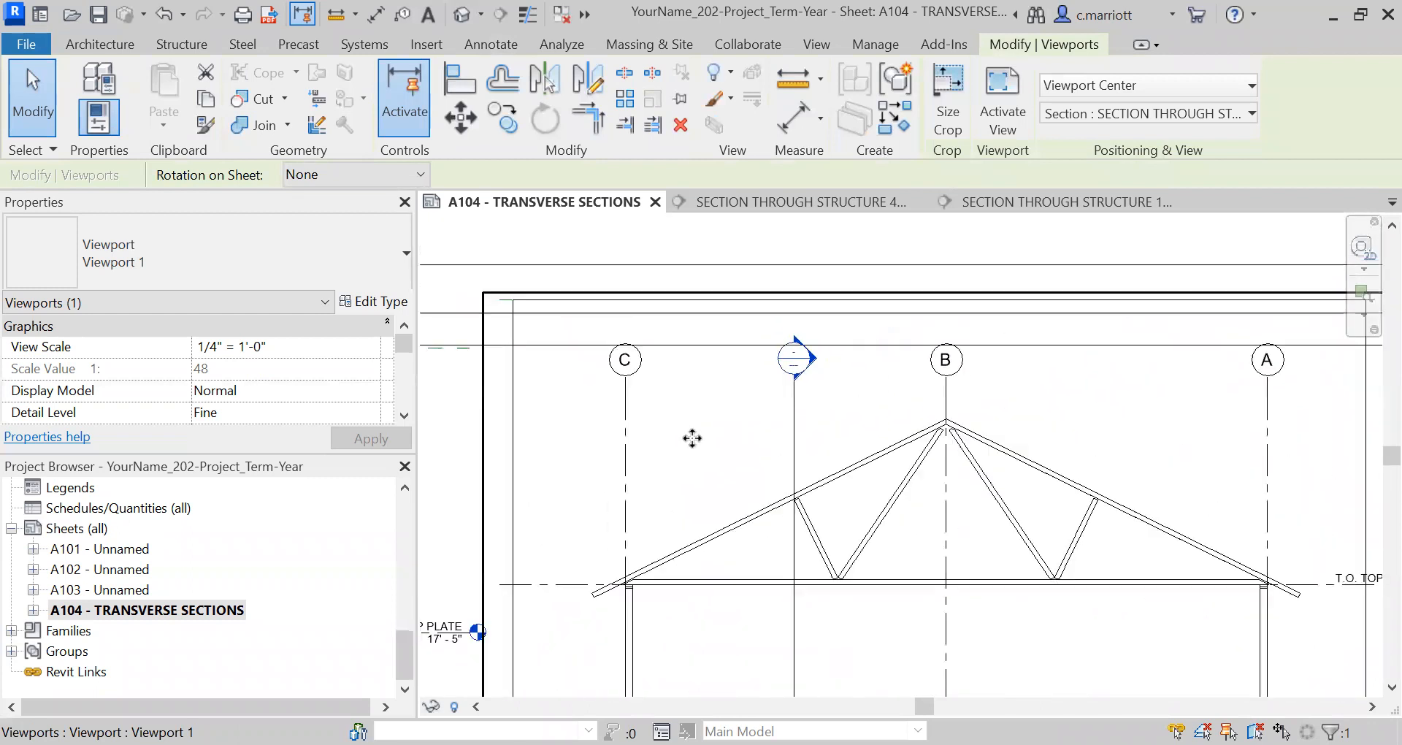
# Nudge the Structure 1 section viewport up so its grid bubbles and levels align with the Structure 2 section
pyautogui.scroll(-4, 657, 462)
pyautogui.moveTo(565, 453); pyautogui.dragTo(660, 450, button='middle')
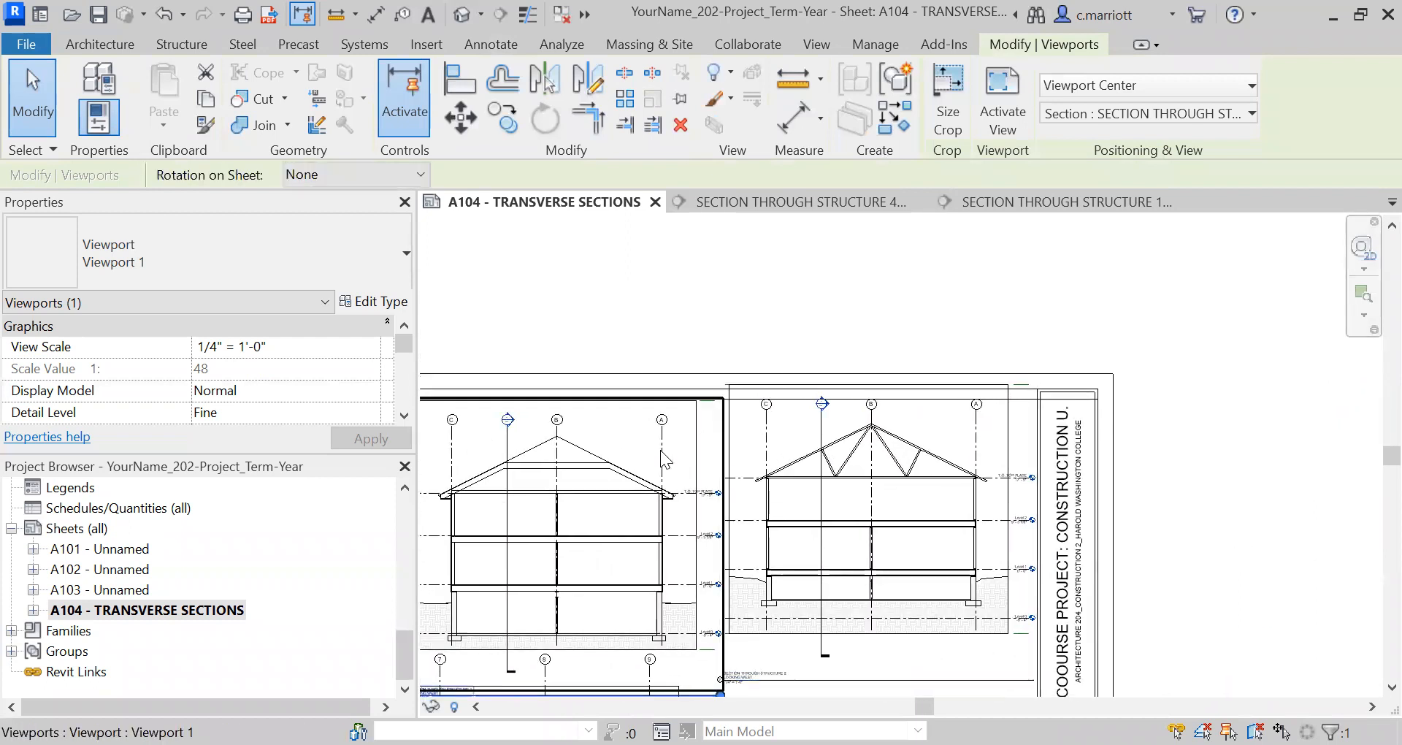
pyautogui.press('Up')
pyautogui.press('Up')
pyautogui.press('Up')
pyautogui.scroll(1, 746, 447)
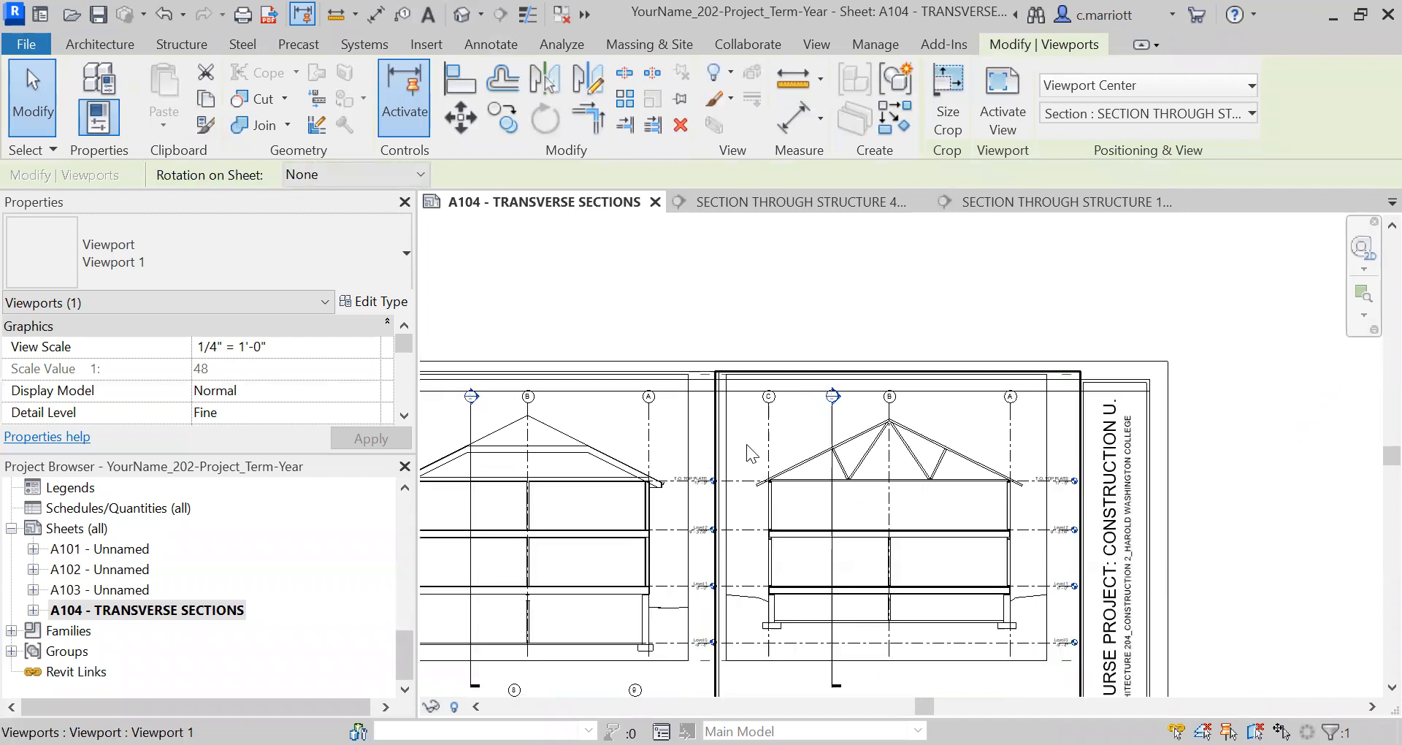
pyautogui.scroll(2, 746, 447)
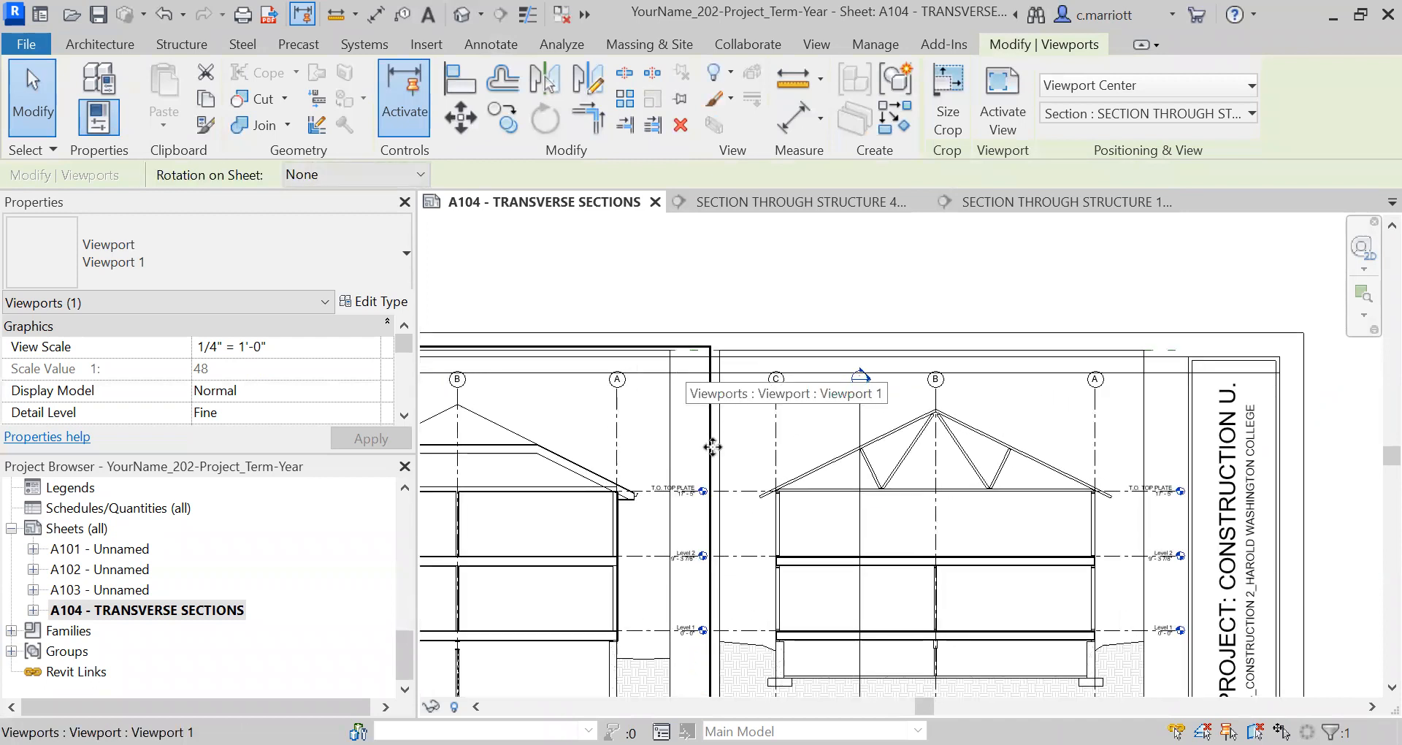
pyautogui.scroll(1, 643, 385)
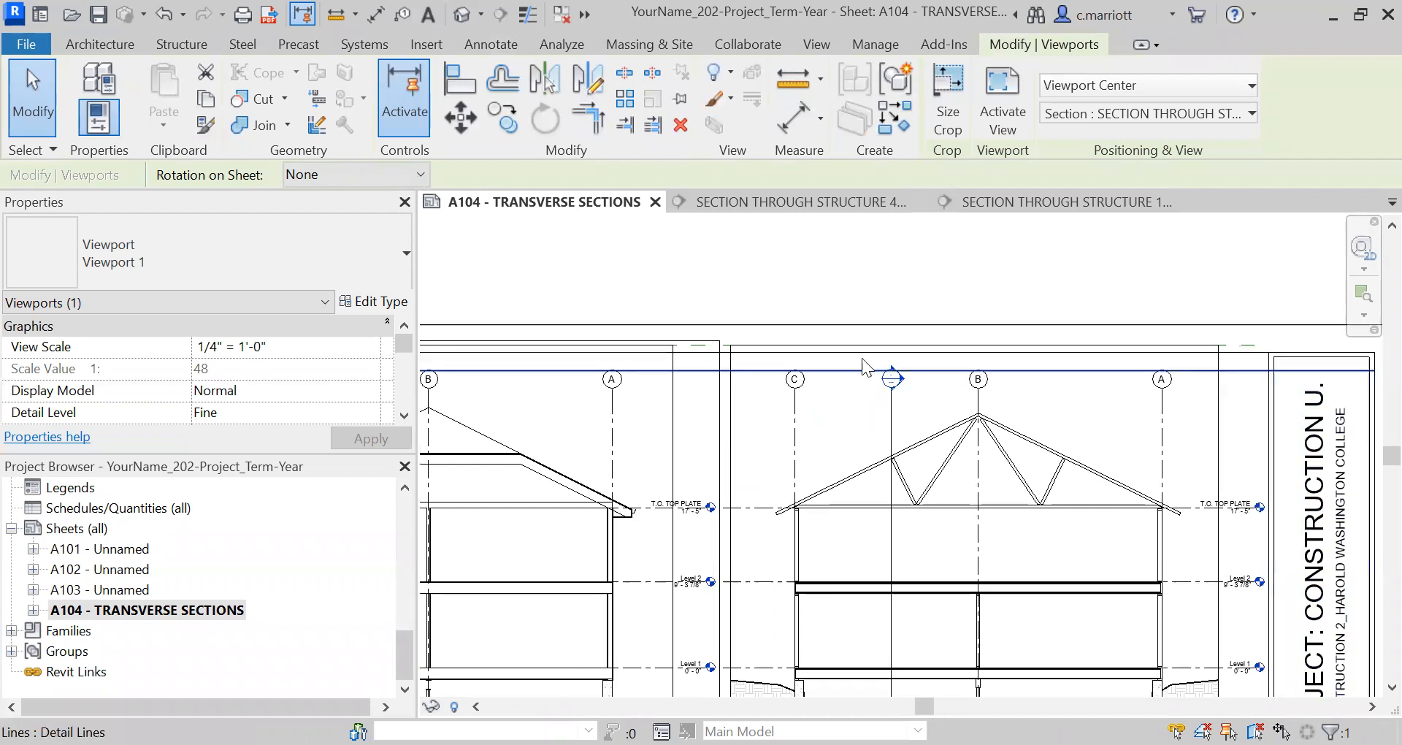
# Nudge the horizontal detail line down from the grid bubbles to the T.O. TOP PLATE level of the two upper sections
pyautogui.click(766, 371)
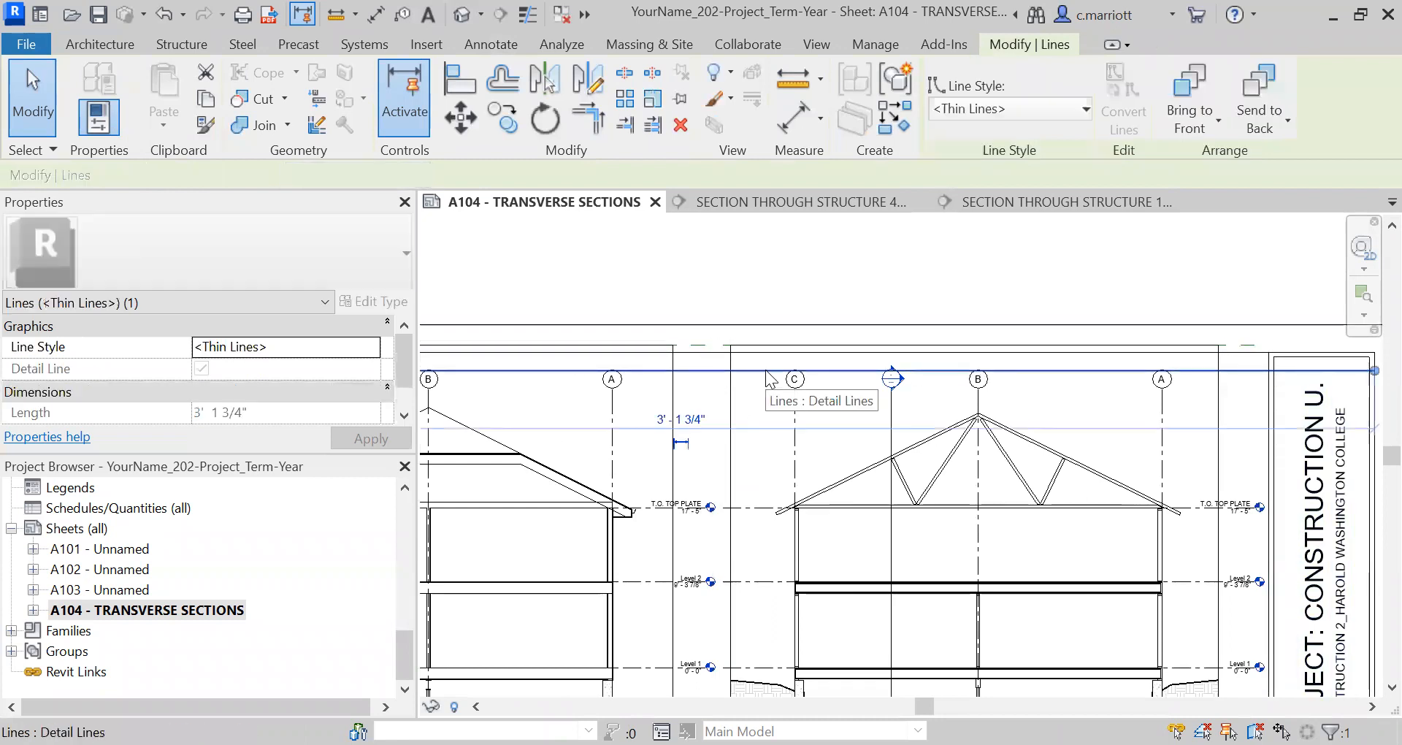
pyautogui.press('Down')
pyautogui.press('Down')
pyautogui.press('Down')
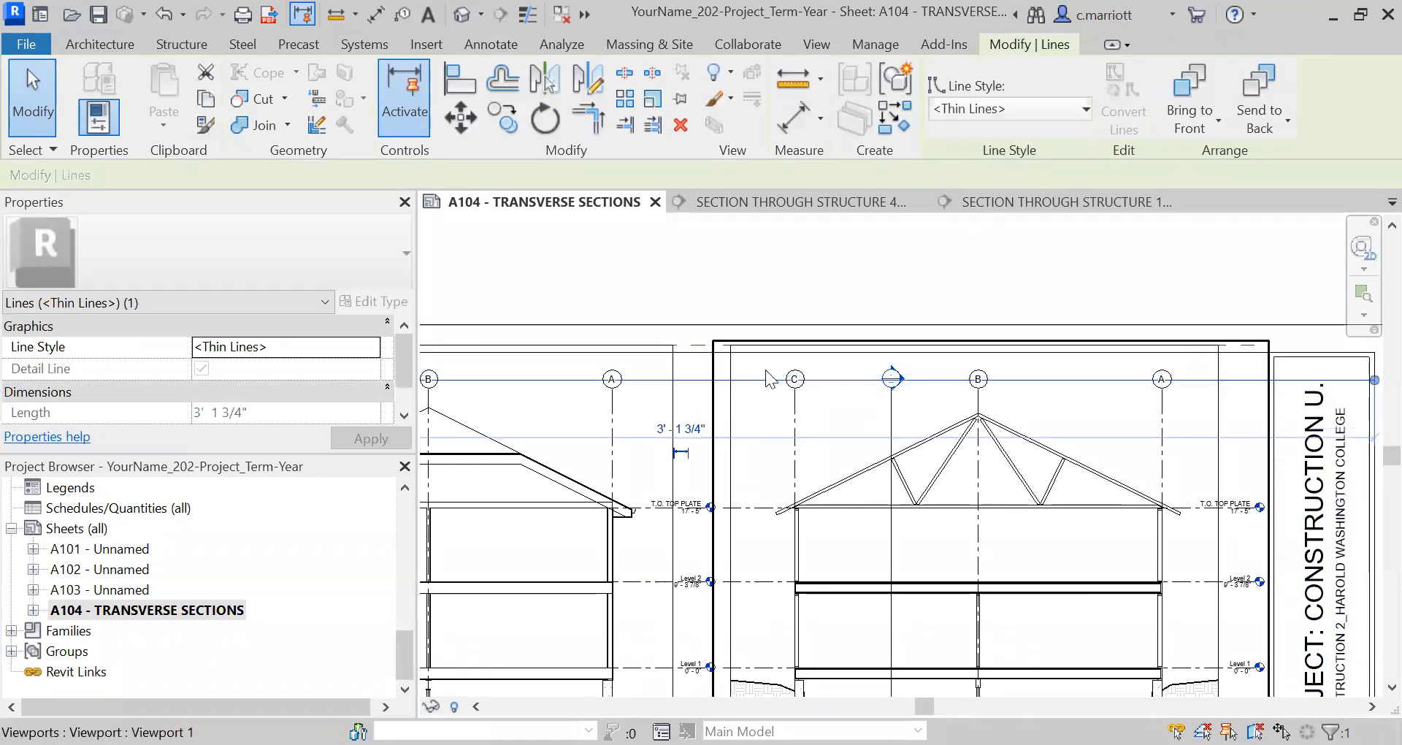
pyautogui.press('Down')
pyautogui.press('Down')
pyautogui.press('Down')
pyautogui.press('Down')
pyautogui.press('Down')
pyautogui.press('Down')
pyautogui.press('Down')
pyautogui.press('Down')
pyautogui.press('Down')
pyautogui.press('Down')
pyautogui.press('Down')
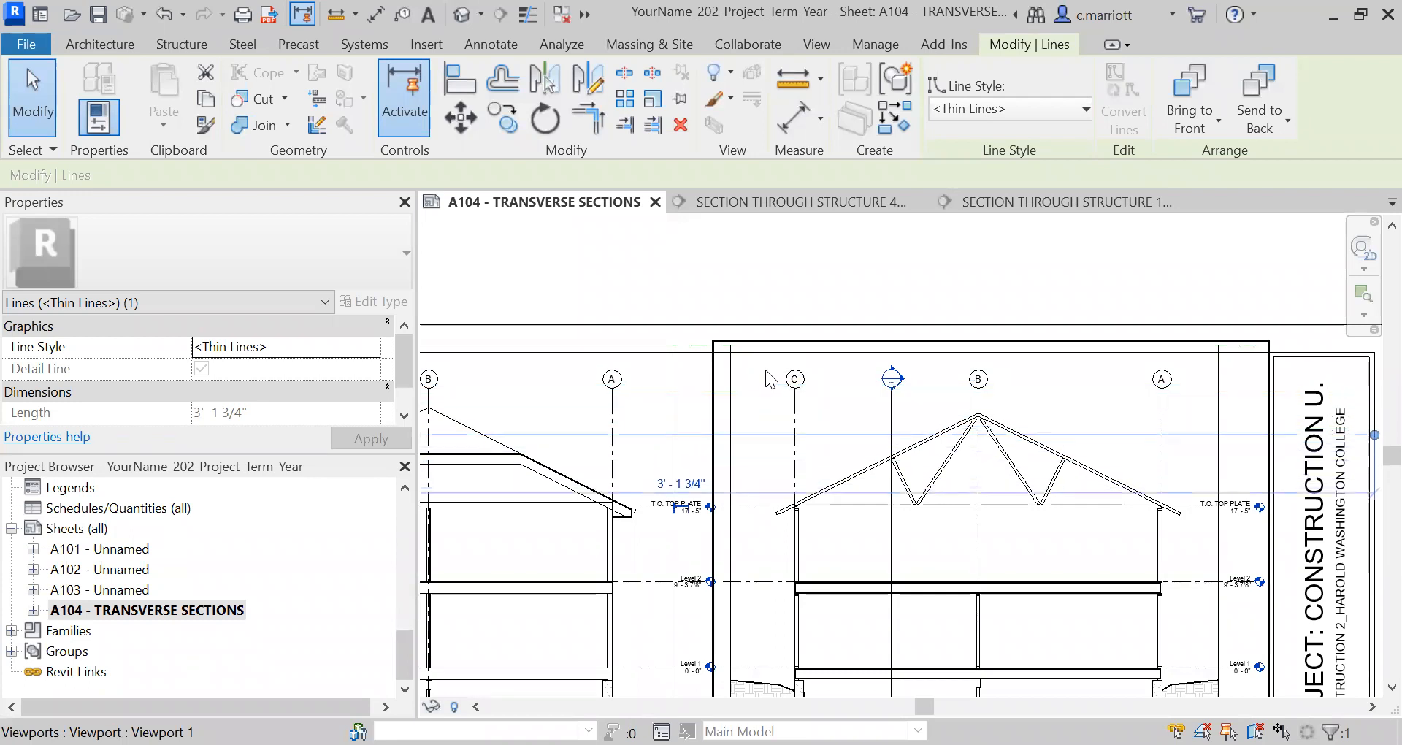
pyautogui.press('Down')
pyautogui.press('Down')
pyautogui.press('Down')
pyautogui.press('Down')
pyautogui.press('Down')
pyautogui.press('Down')
pyautogui.press('Down')
pyautogui.press('Down')
pyautogui.press('Down')
pyautogui.press('Down')
pyautogui.press('Down')
pyautogui.press('Down')
pyautogui.press('Down')
pyautogui.press('Down')
pyautogui.press('Down')
pyautogui.press('Down')
pyautogui.press('Down')
pyautogui.press('Down')
pyautogui.press('Down')
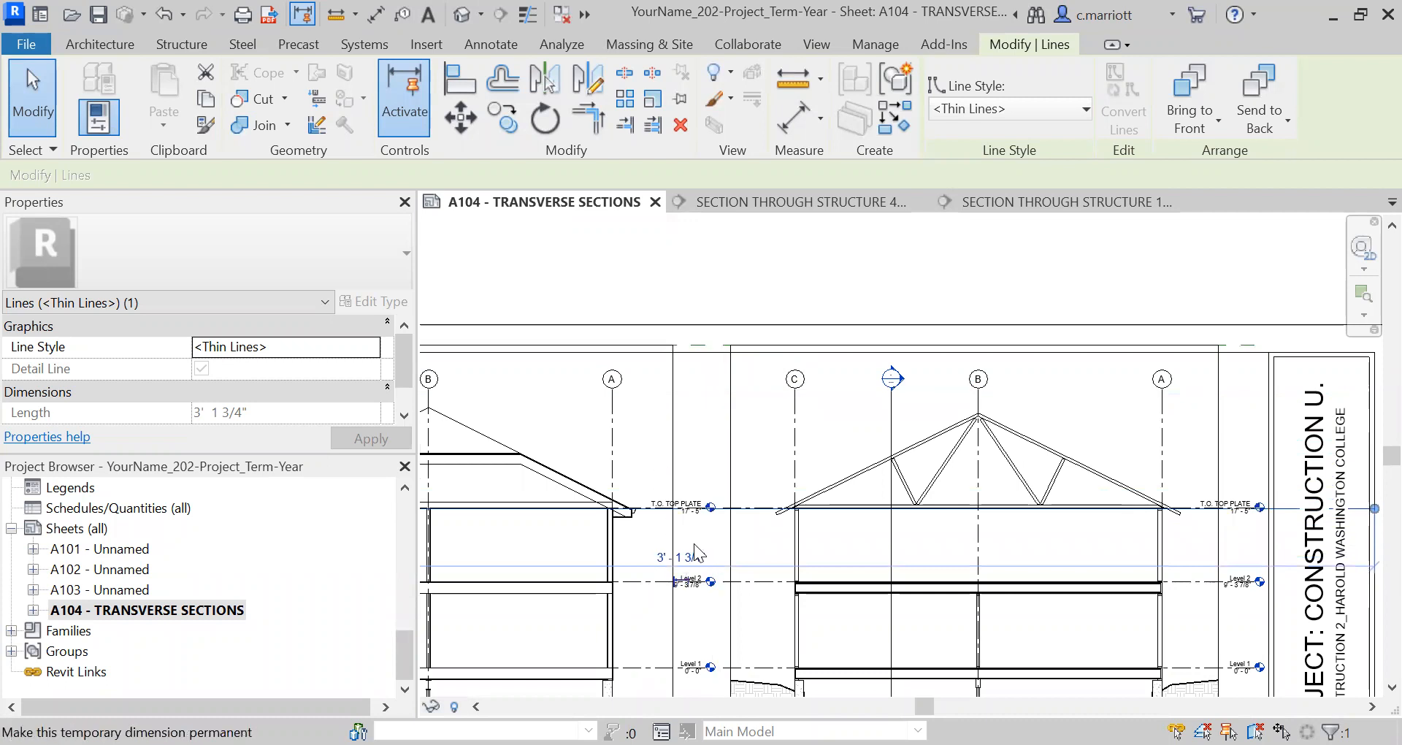
# Check the T.O. TOP PLATE alignment of the Structure 1 and 2 sections against the detail line, and remove the line from the sheet
pyautogui.scroll(3, 690, 515)
pyautogui.scroll(5, 690, 515)
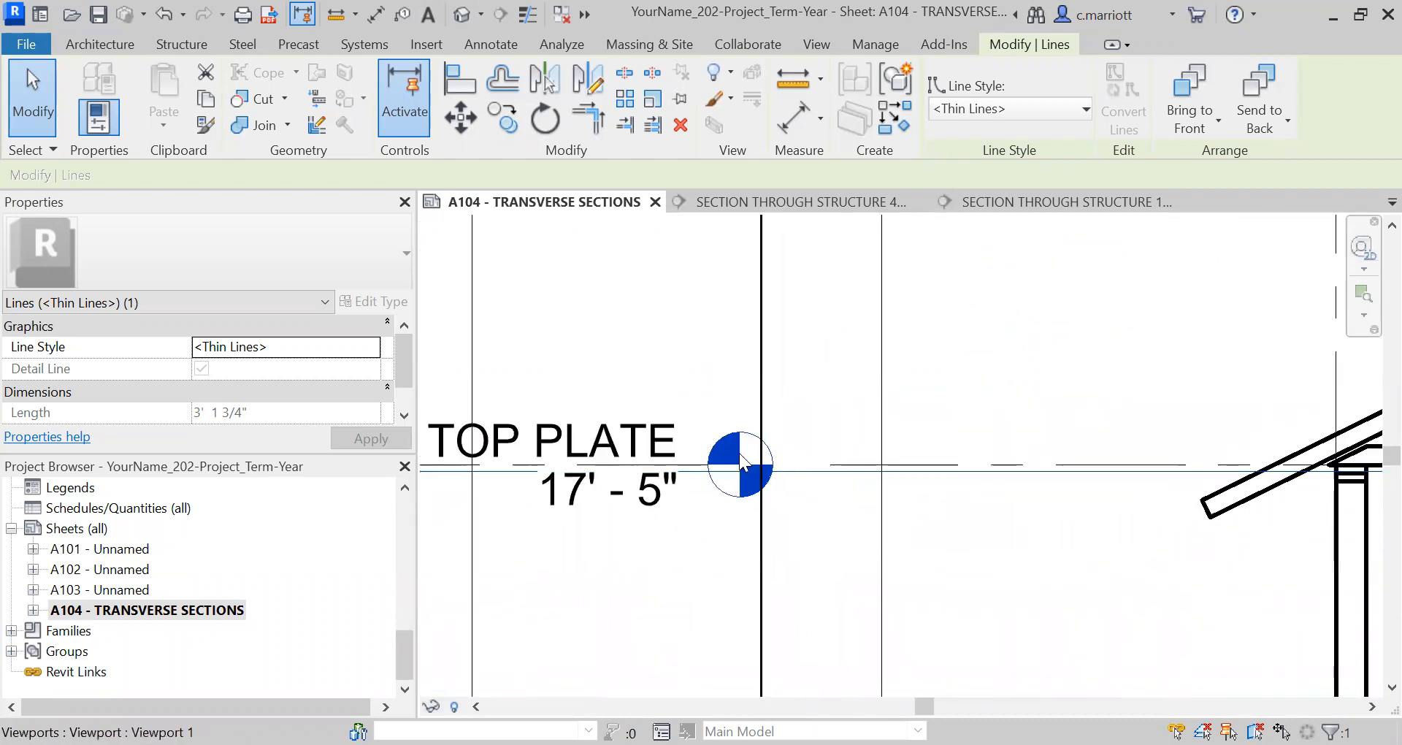
pyautogui.scroll(-5, 549, 448)
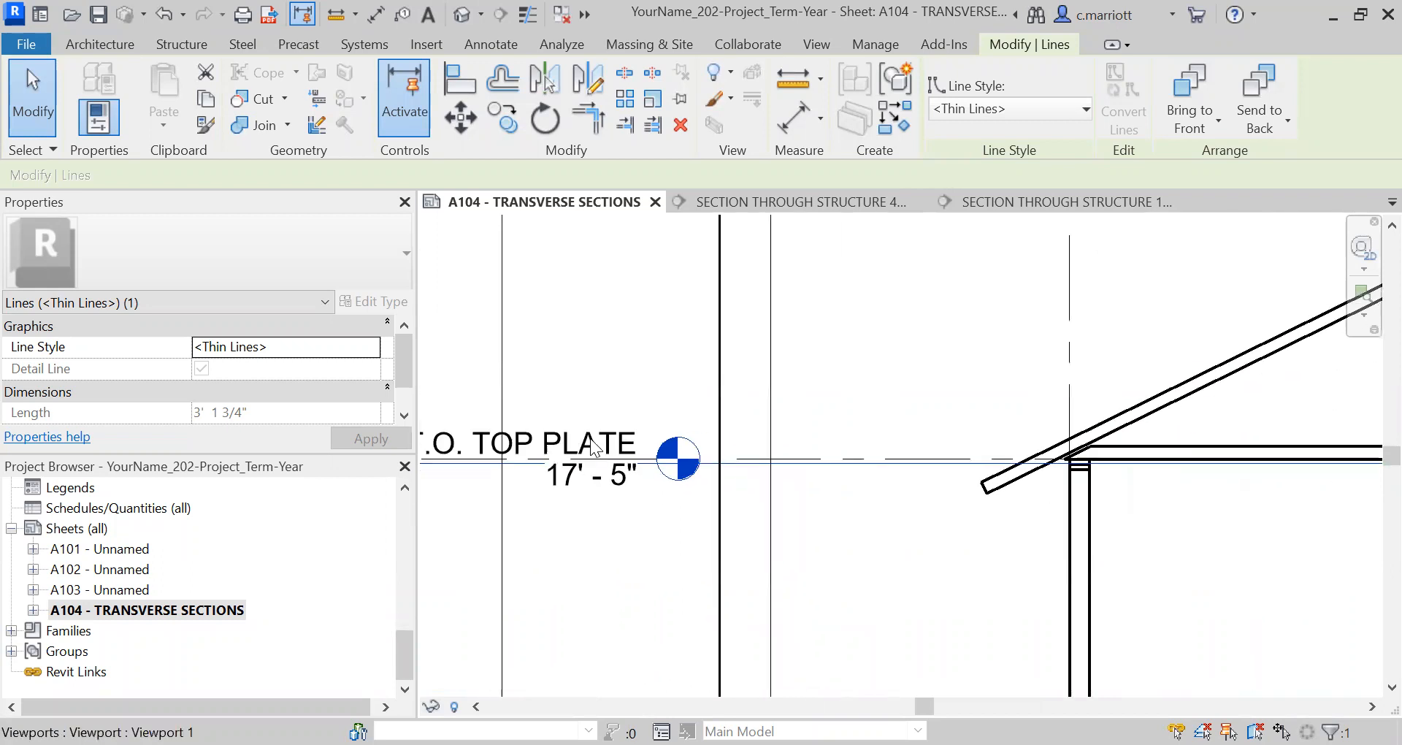
pyautogui.scroll(-1, 700, 481)
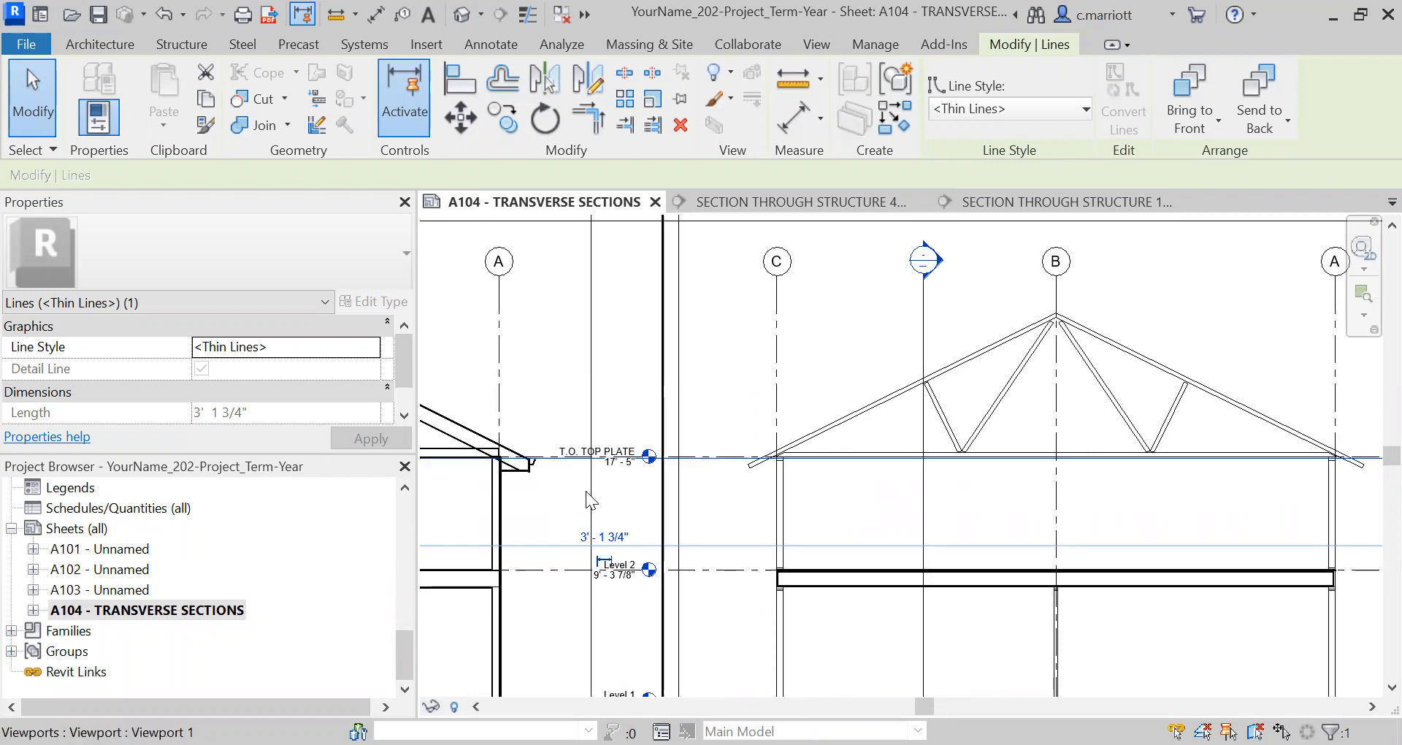
pyautogui.scroll(-2, 730, 467)
pyautogui.scroll(-1, 757, 466)
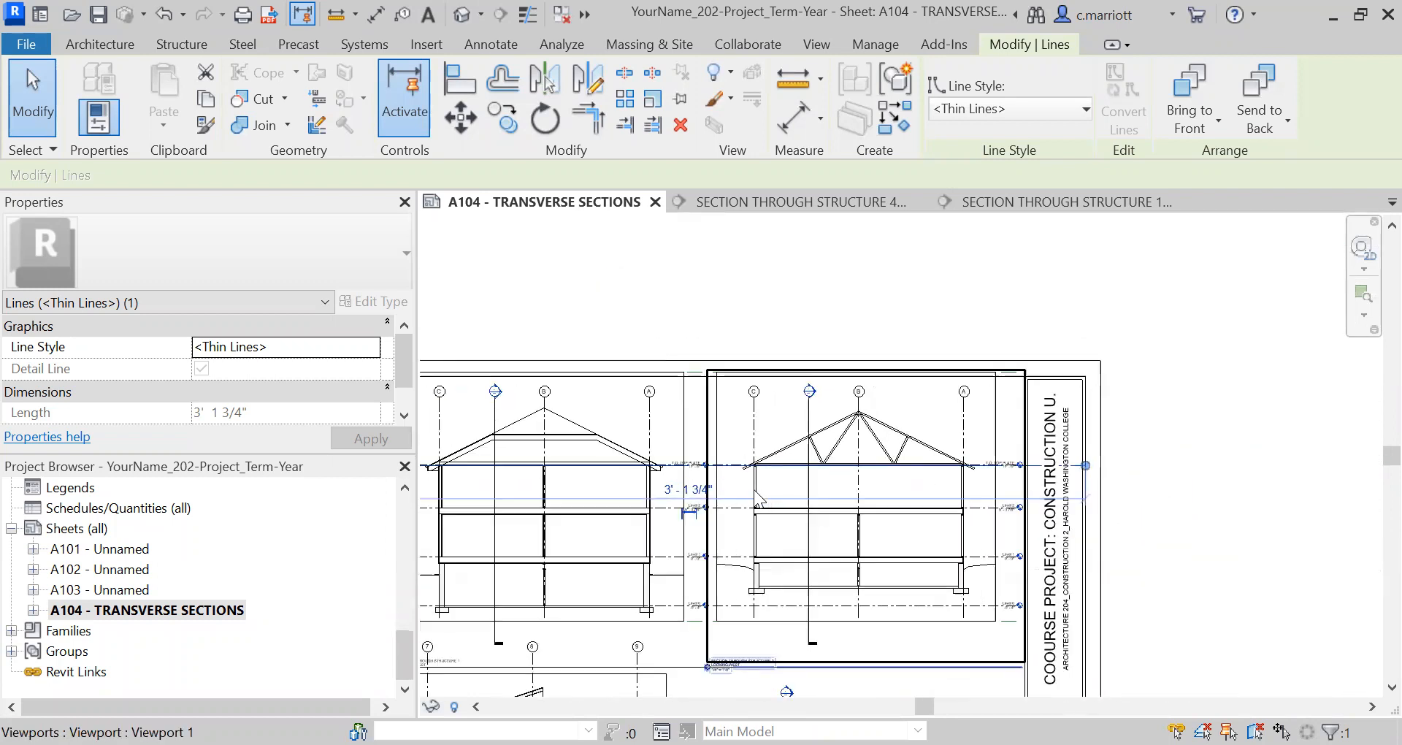
pyautogui.scroll(4, 663, 486)
pyautogui.scroll(1, 780, 526)
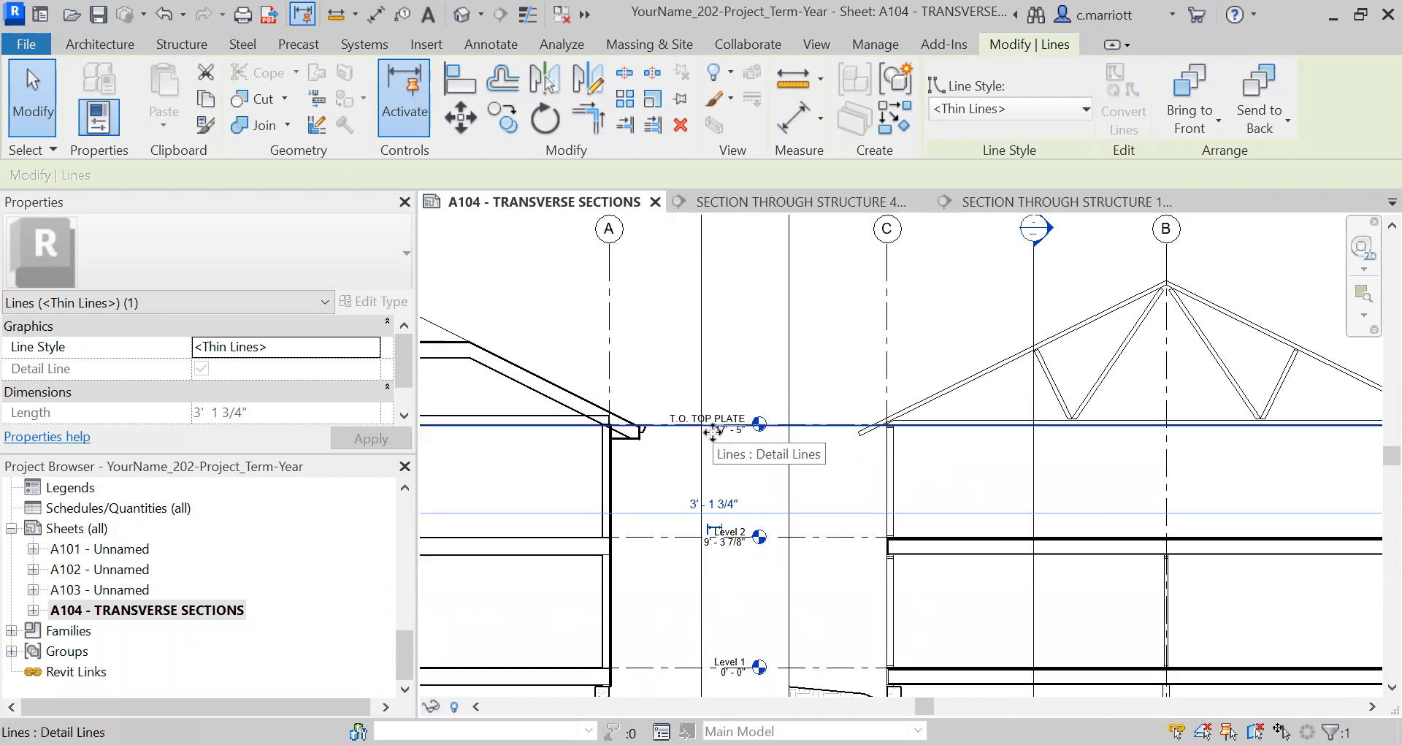
pyautogui.scroll(-3, 946, 413)
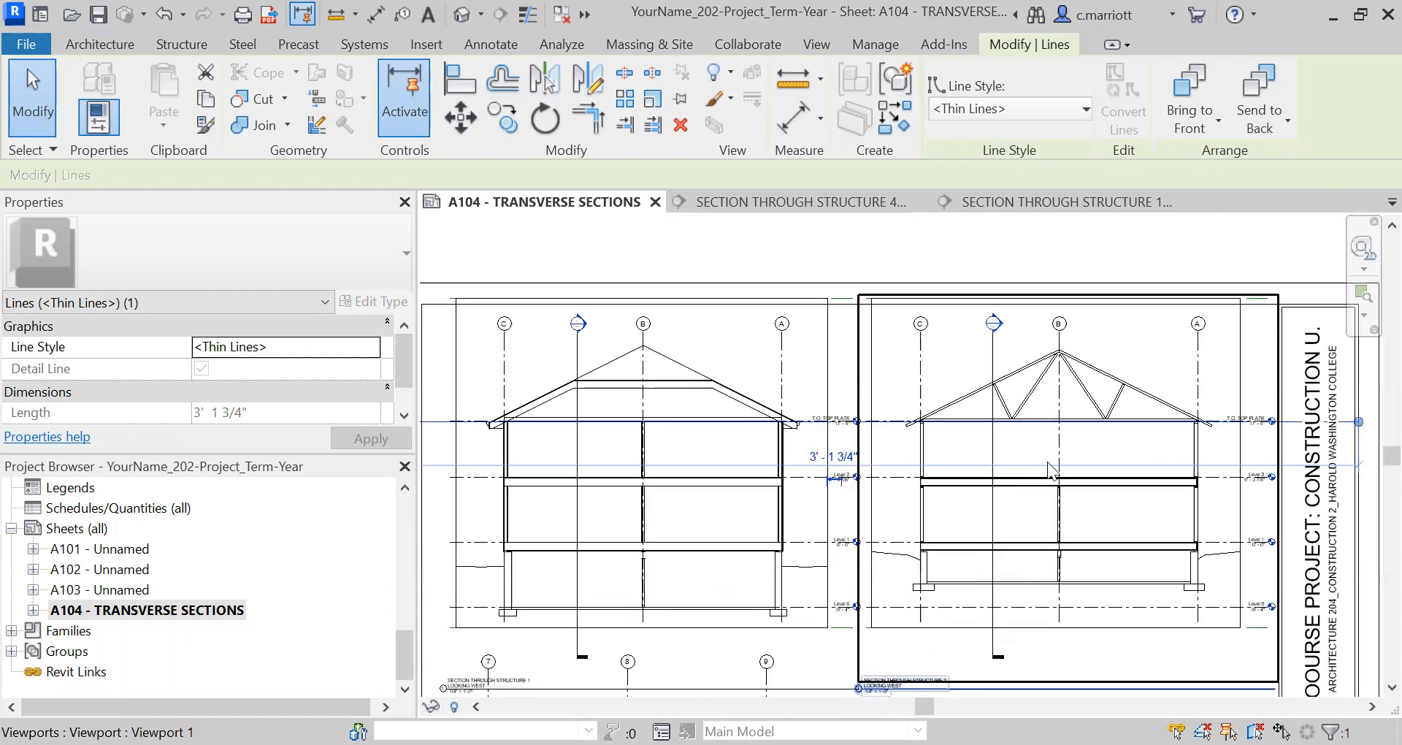
pyautogui.moveTo(1150, 444); pyautogui.dragTo(1057, 407, button='middle')
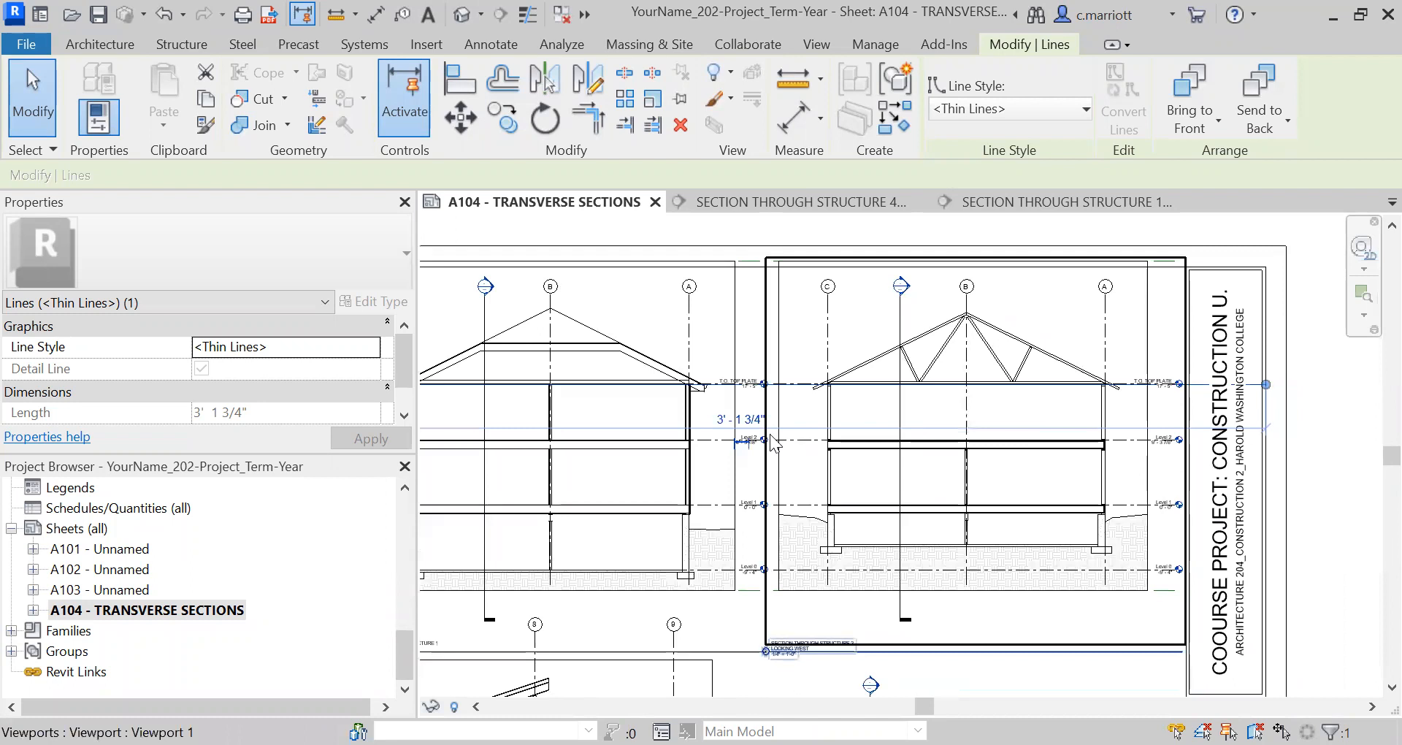
pyautogui.scroll(-2, 842, 438)
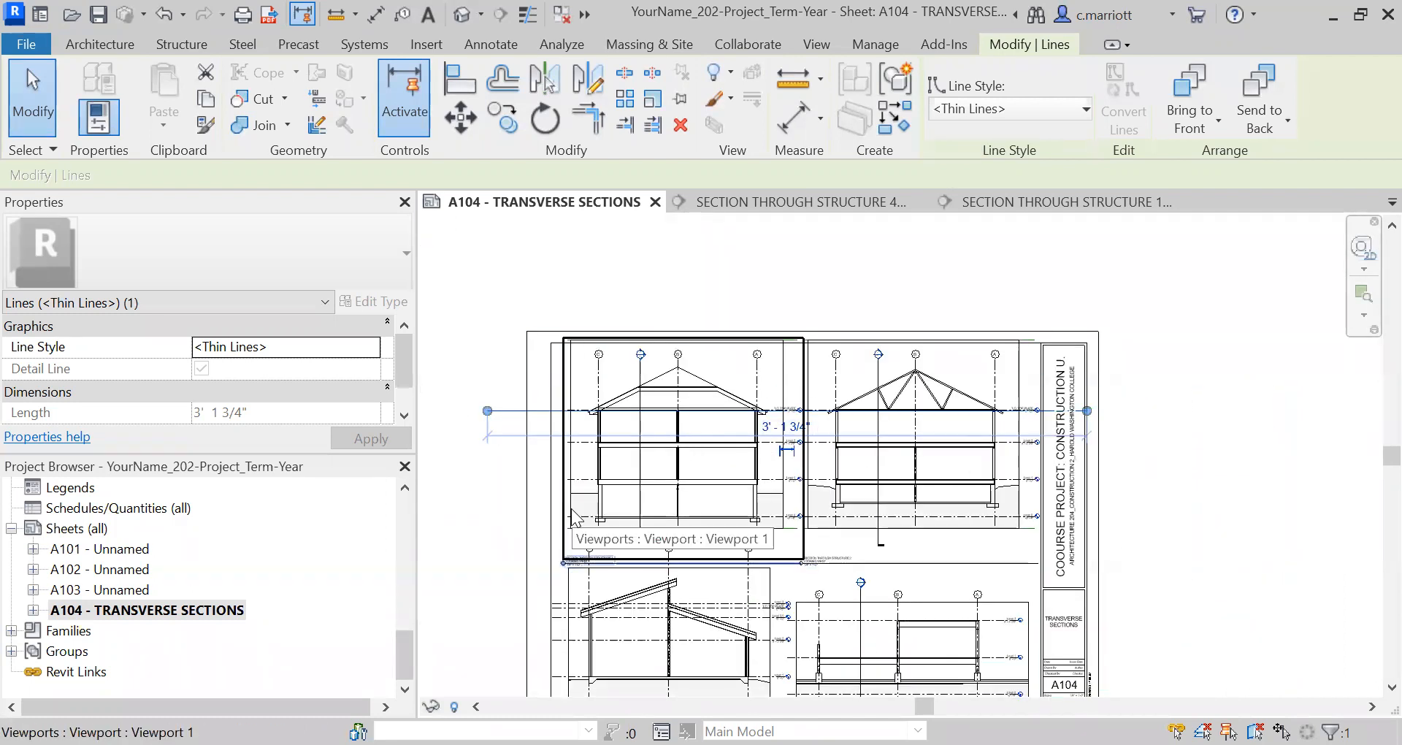
pyautogui.press('Escape')
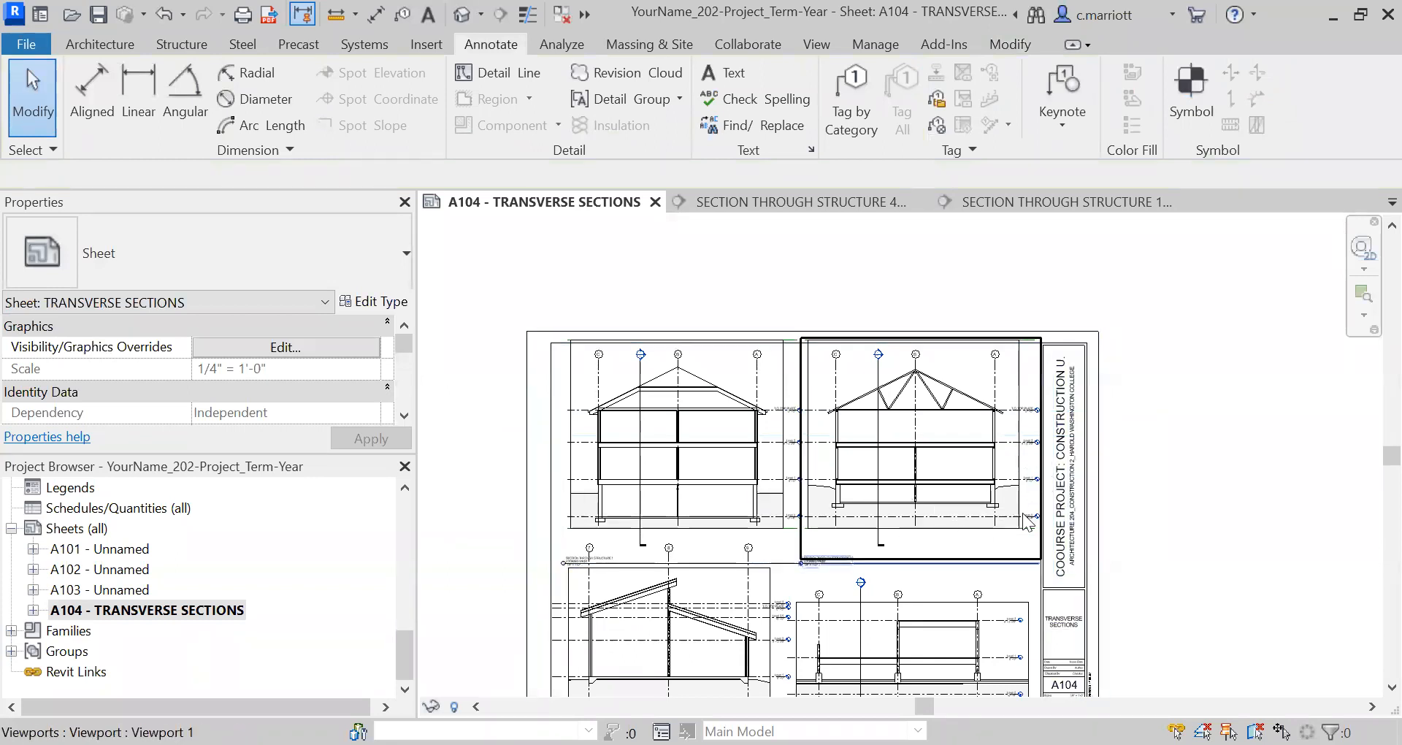
# Examine the Structure 2 section on the sheet, including its level labels, foundation walls and footings
pyautogui.scroll(5, 1073, 444)
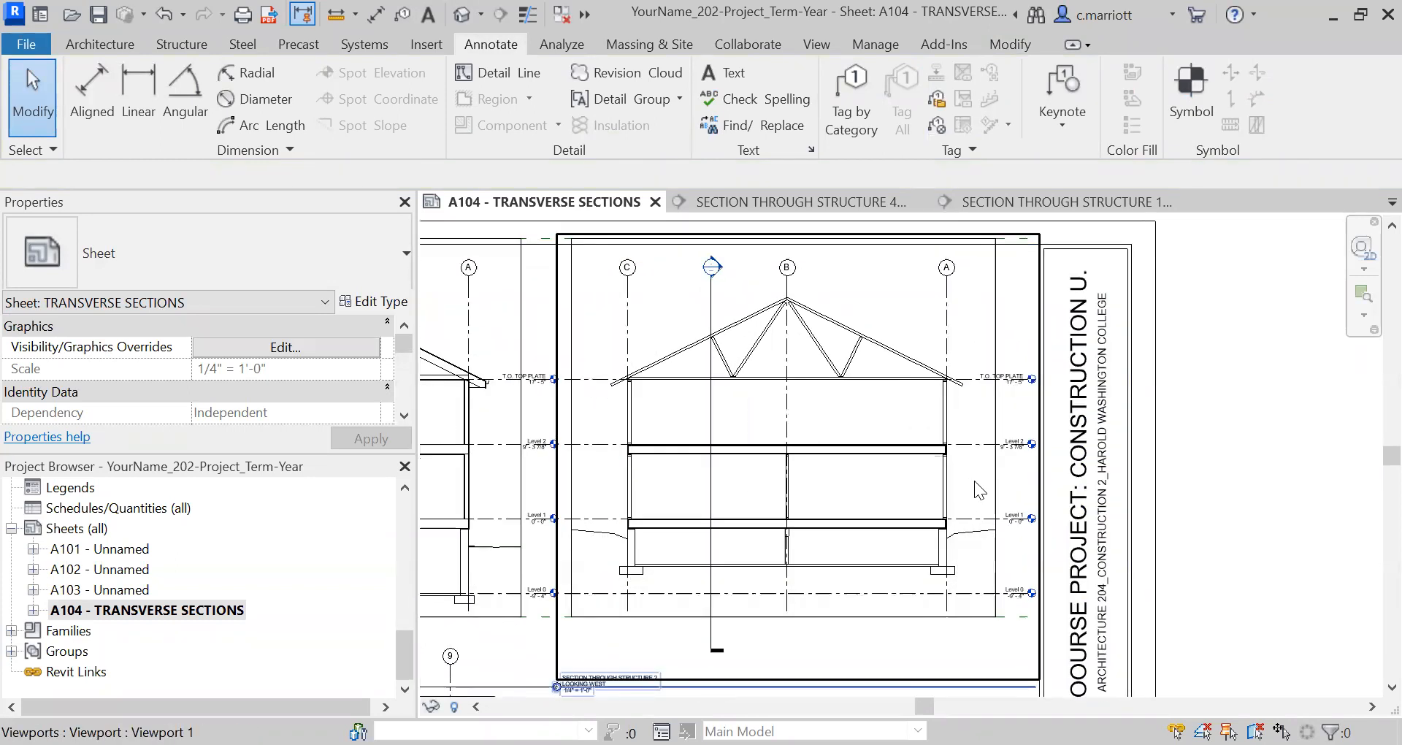
pyautogui.scroll(-2, 785, 476)
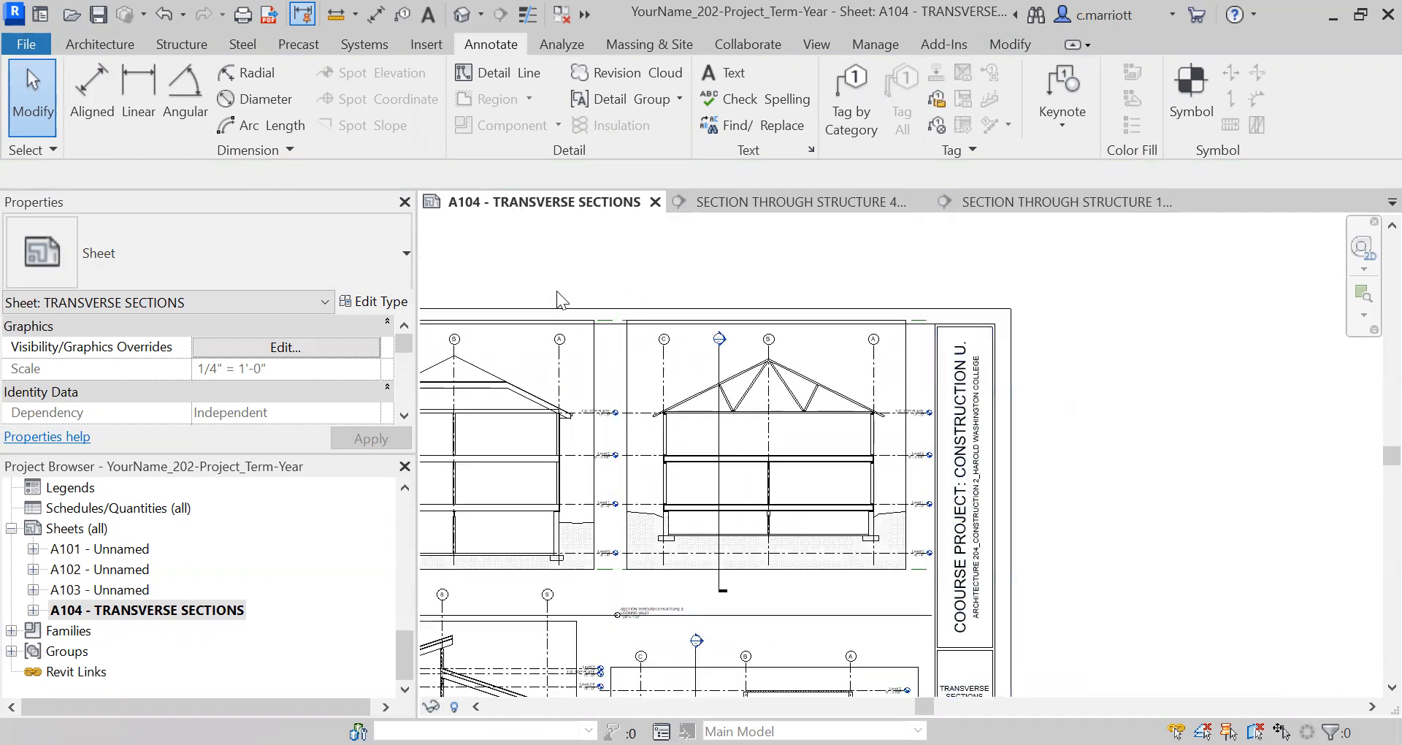
pyautogui.moveTo(585, 272); pyautogui.dragTo(631, 259, button='middle')
pyautogui.scroll(3, 966, 530)
pyautogui.scroll(1, 965, 406)
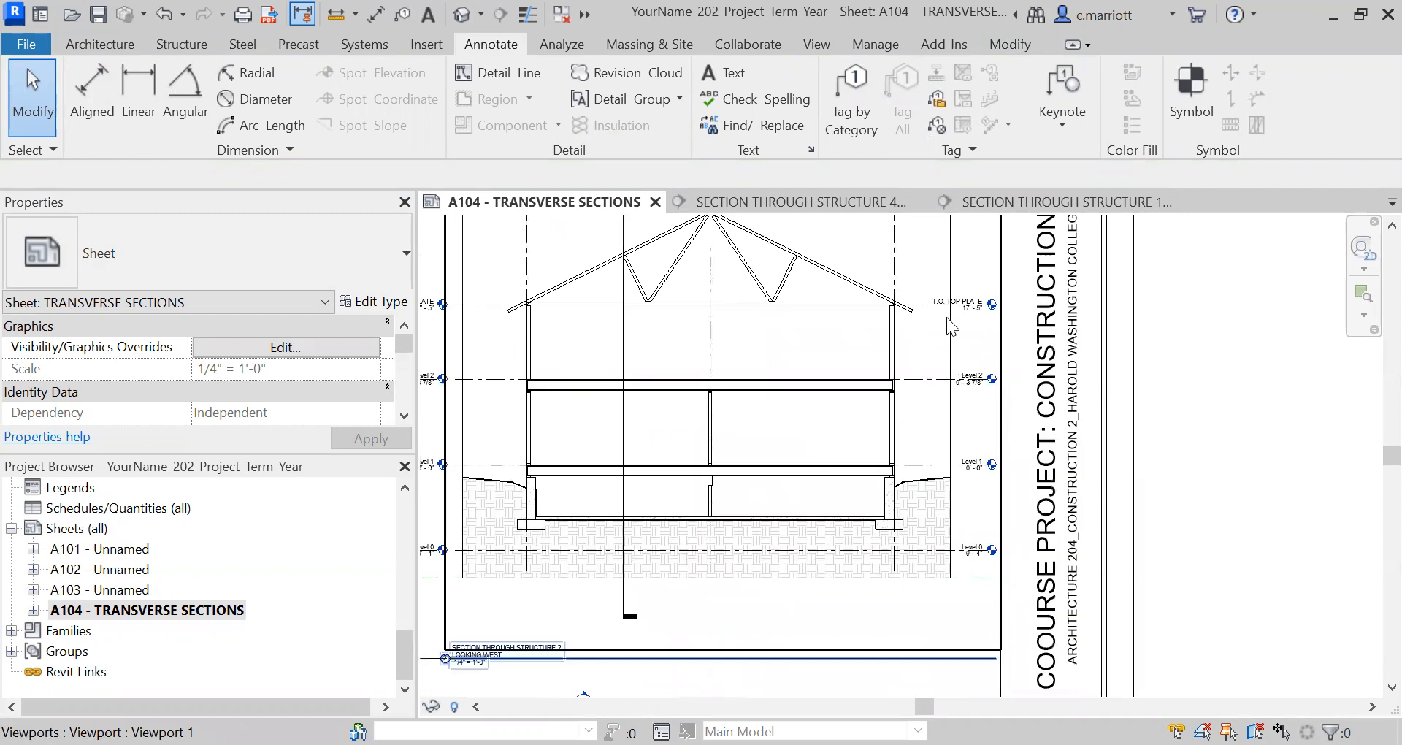
pyautogui.scroll(1, 947, 317)
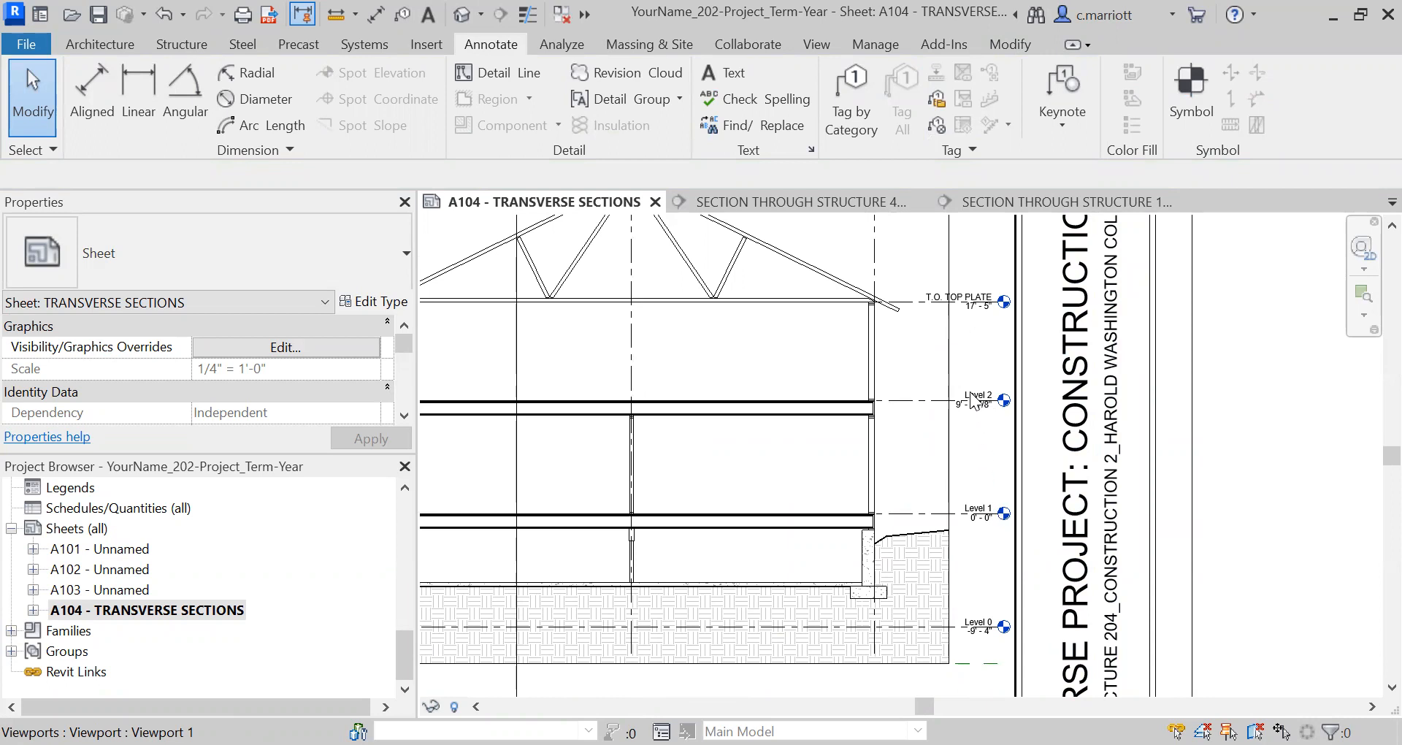
pyautogui.scroll(-2, 803, 606)
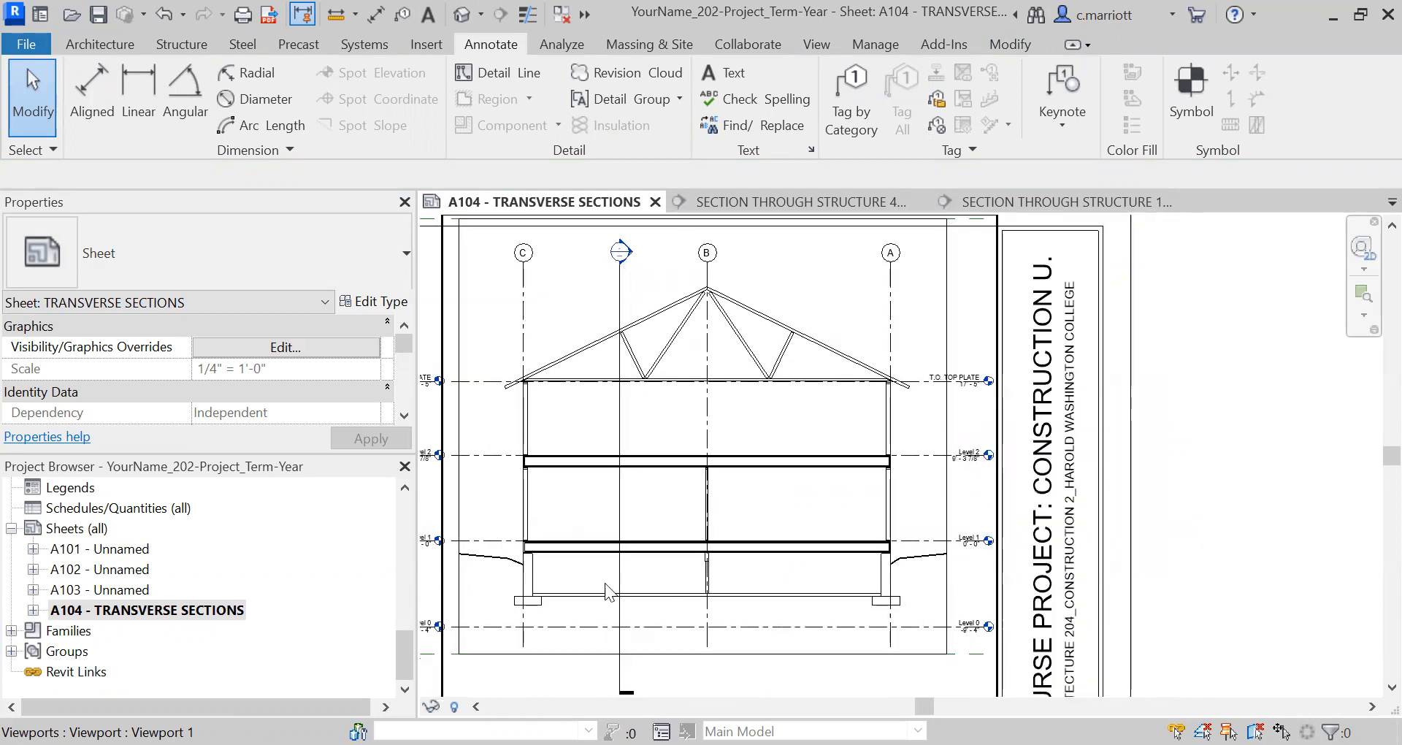
pyautogui.scroll(-2, 528, 607)
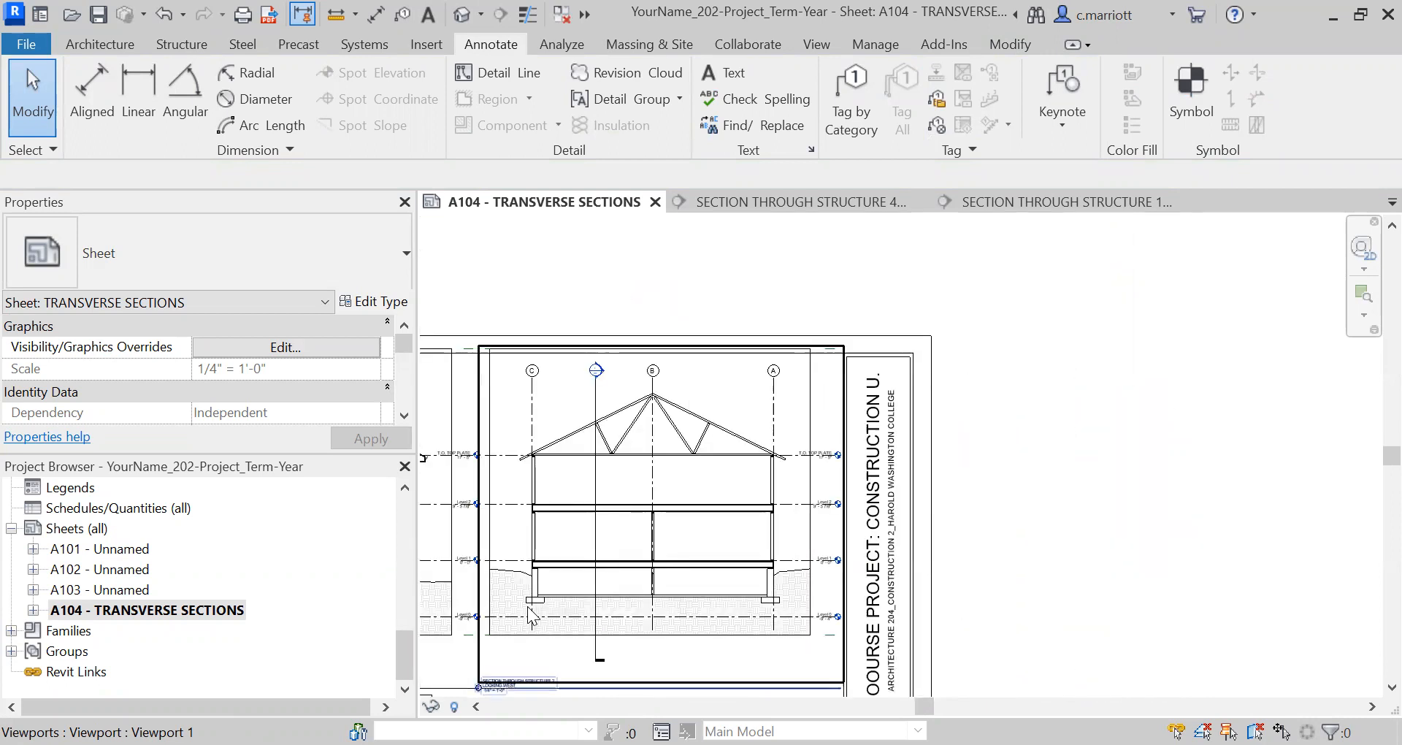
# Compare the level labels, ground lines and foundations of the Structure 1 and Structure 2 sections on the sheet
pyautogui.moveTo(527, 607); pyautogui.dragTo(762, 598, button='middle')
pyautogui.scroll(3, 654, 571)
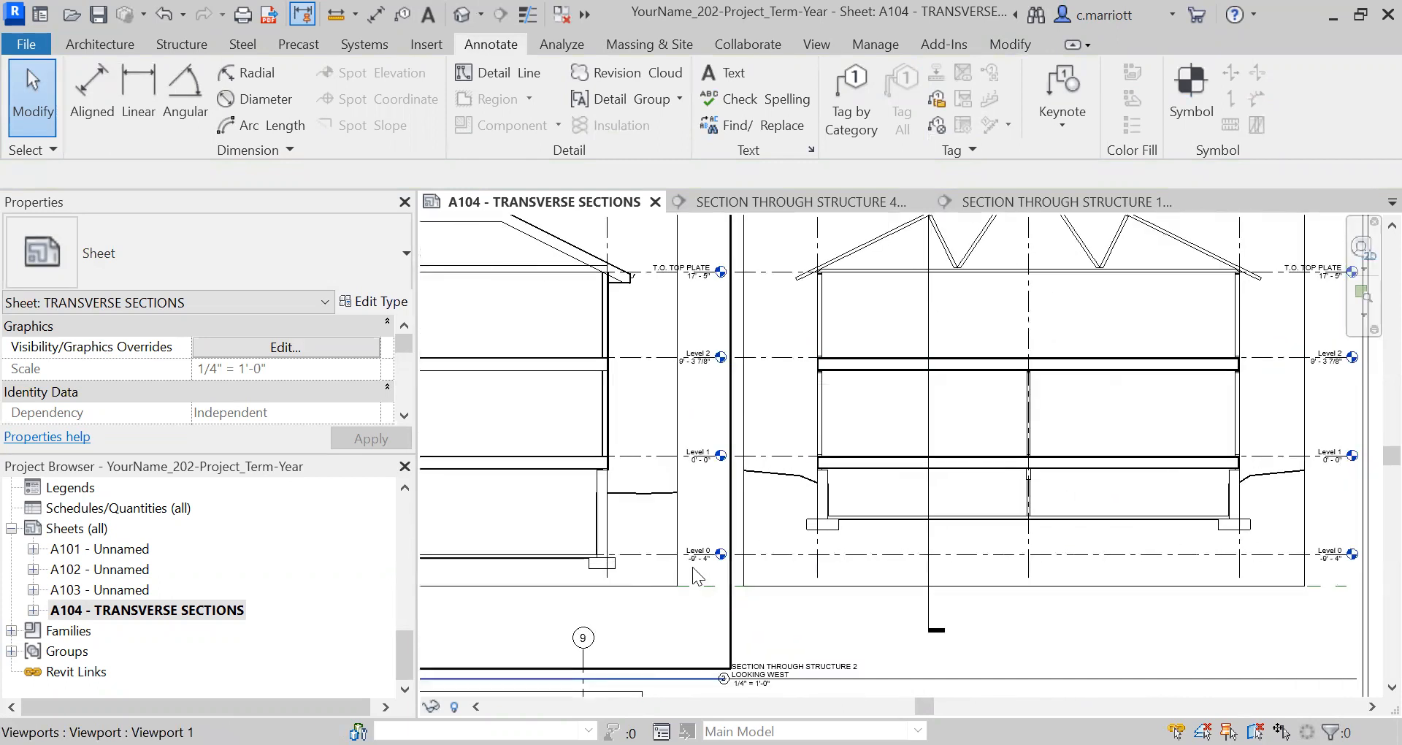
pyautogui.moveTo(1117, 585); pyautogui.dragTo(813, 573, button='middle')
pyautogui.scroll(5, 1132, 434)
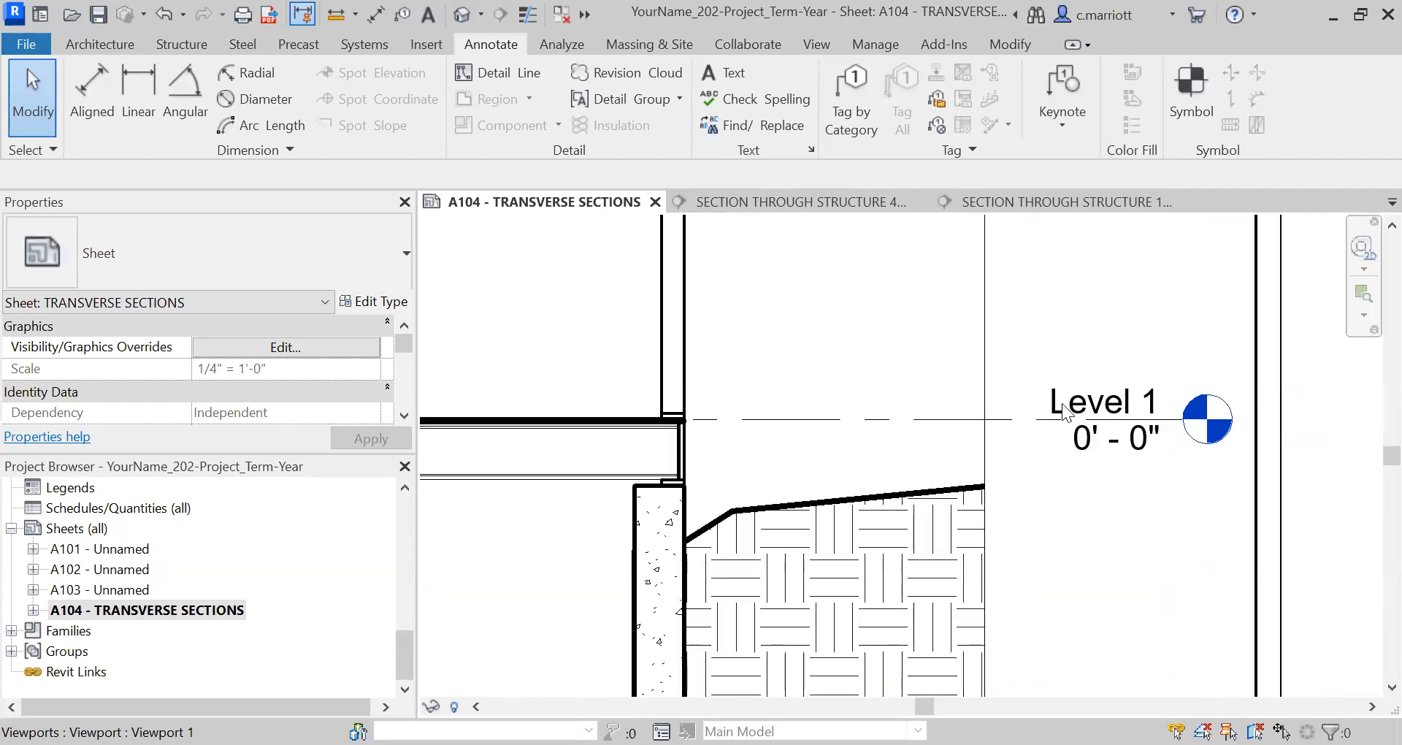
pyautogui.scroll(-5, 1088, 414)
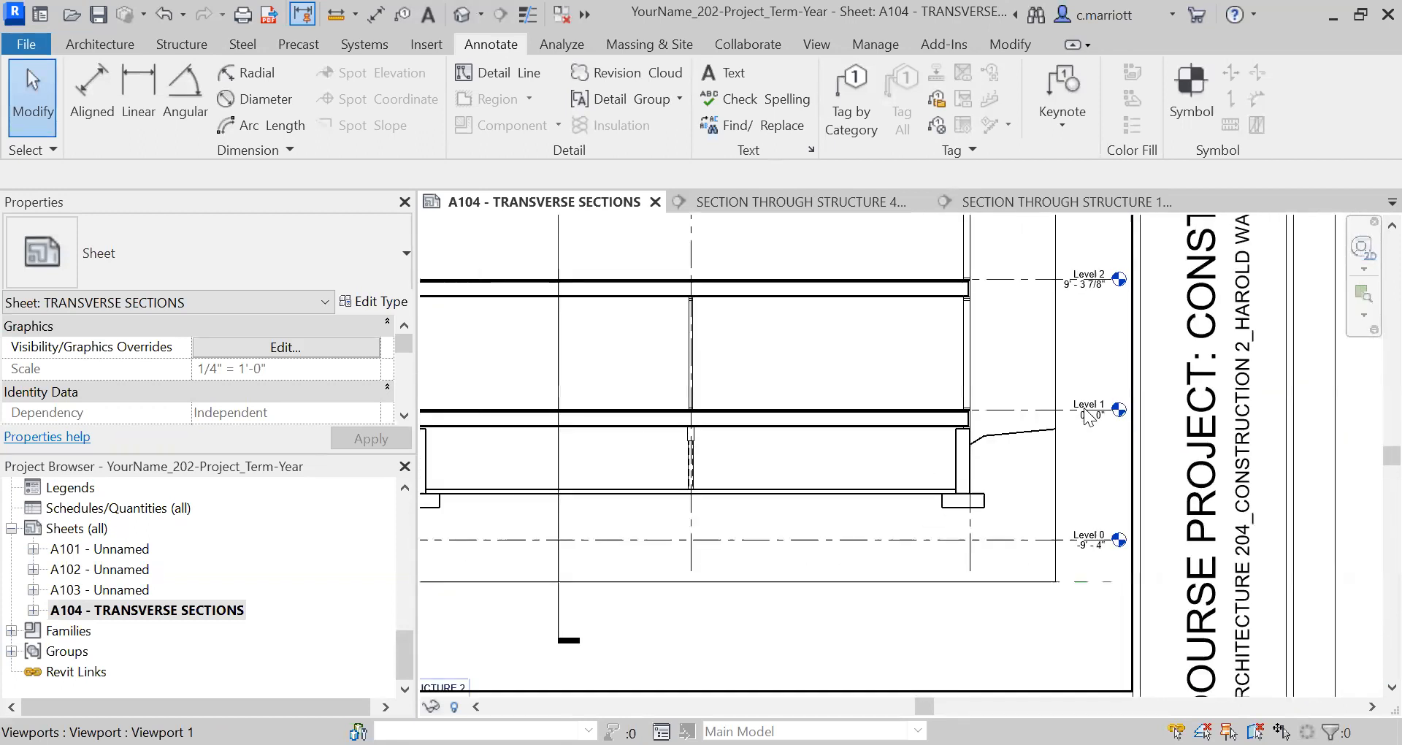
pyautogui.scroll(-3, 951, 431)
pyautogui.moveTo(711, 441); pyautogui.dragTo(790, 488, button='middle')
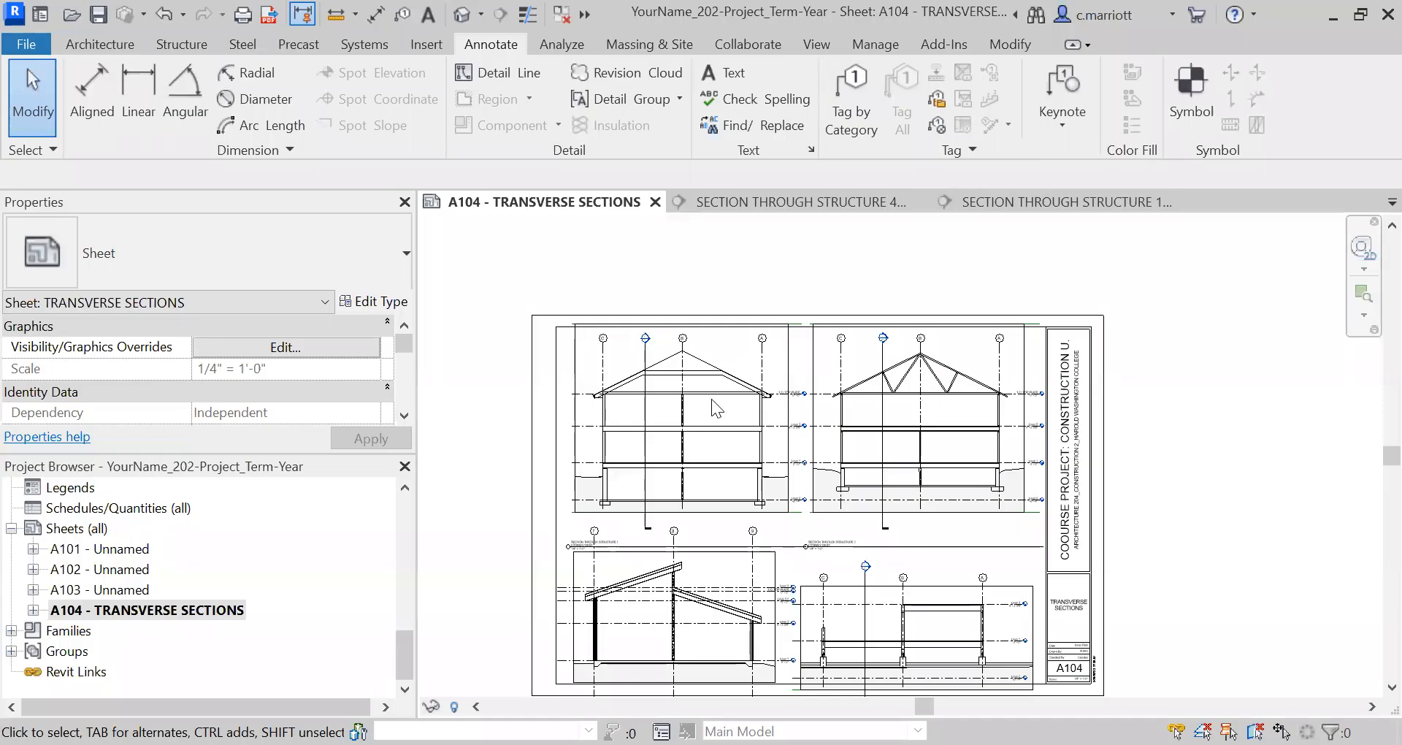
# Examine the two upper sections' roofs, floors and T.O. TOP PLATE level, focusing on the Structure 1 section
pyautogui.scroll(5, 980, 450)
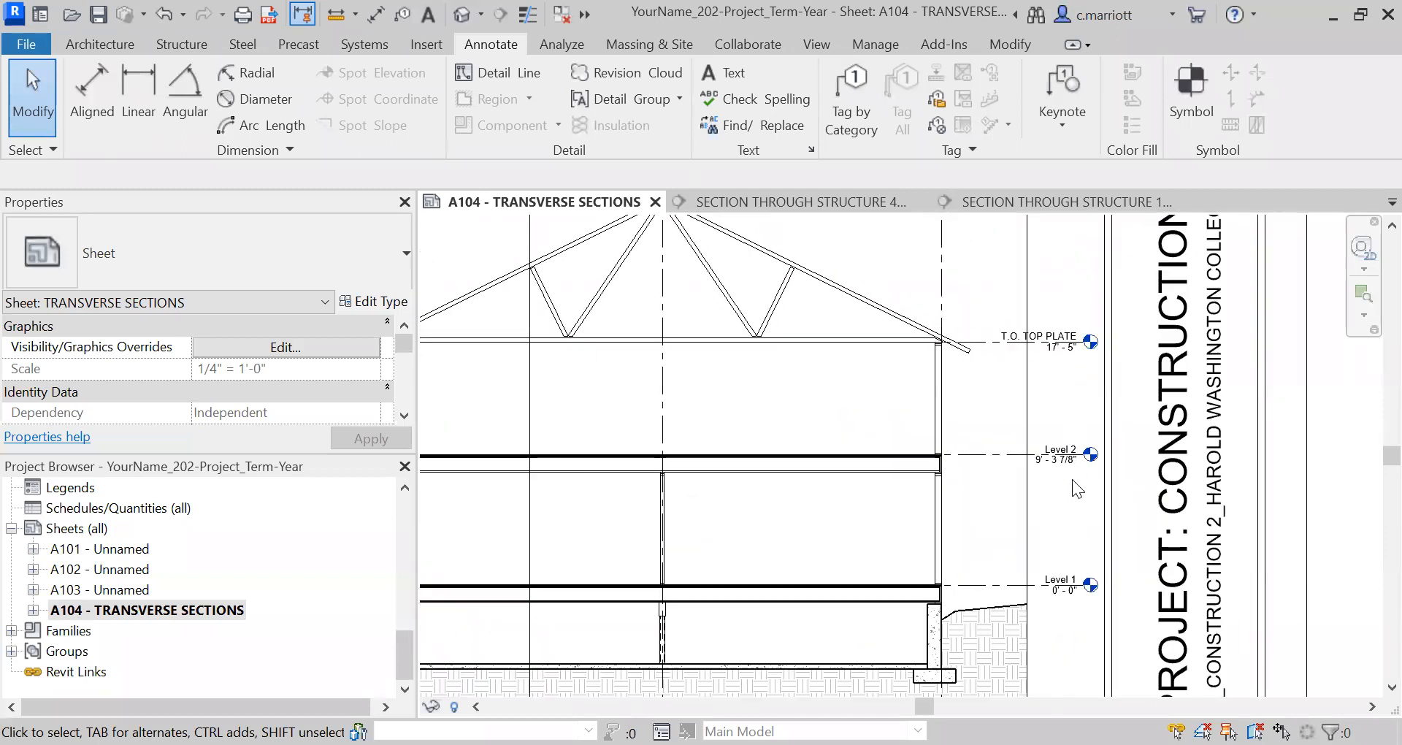
pyautogui.scroll(-6, 1059, 465)
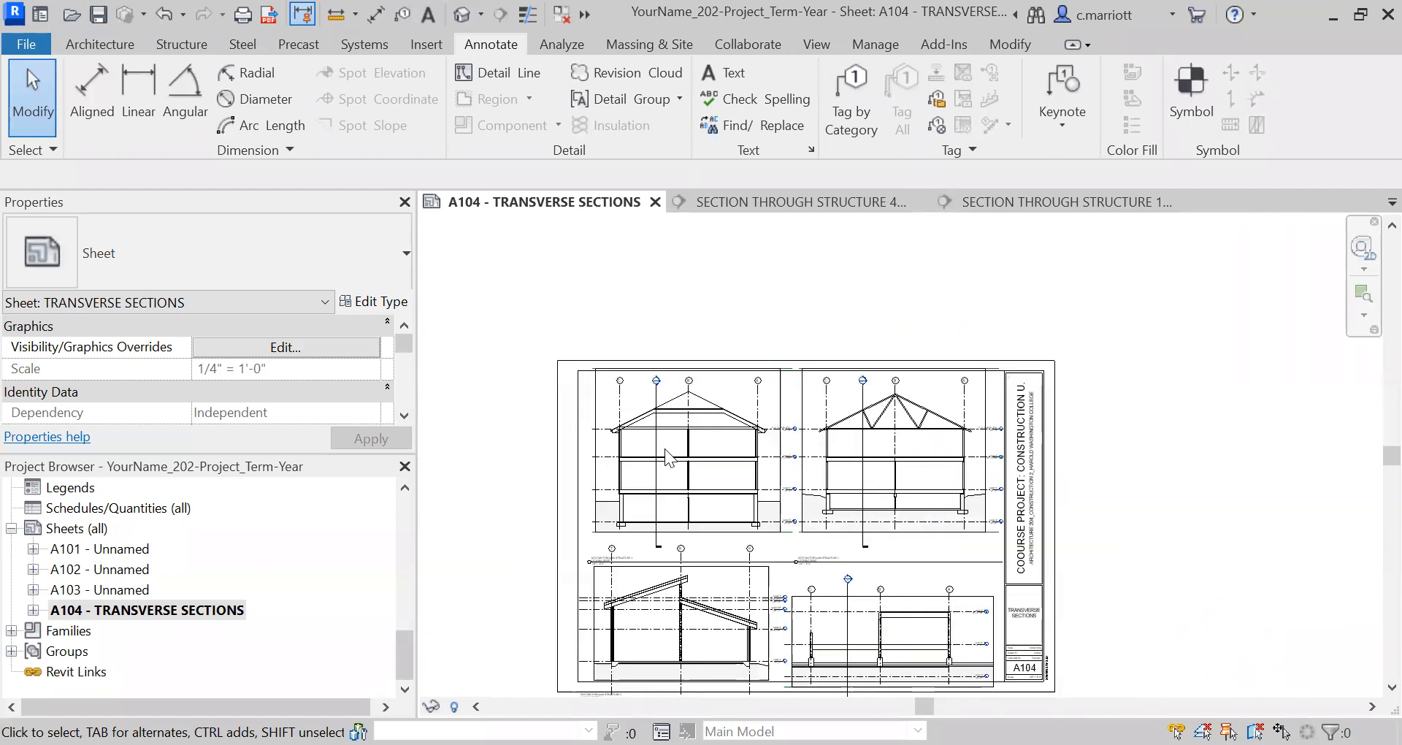
pyautogui.scroll(3, 655, 441)
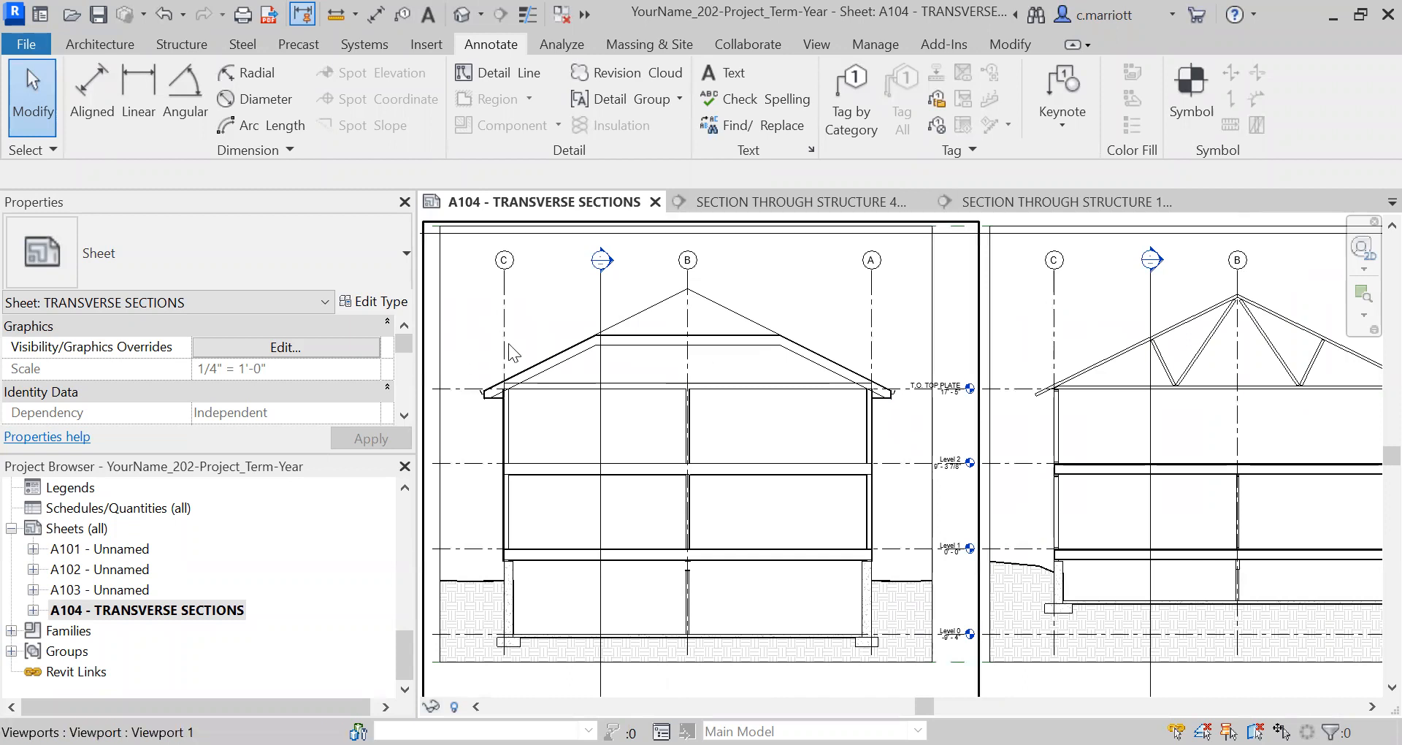
pyautogui.scroll(-3, 526, 365)
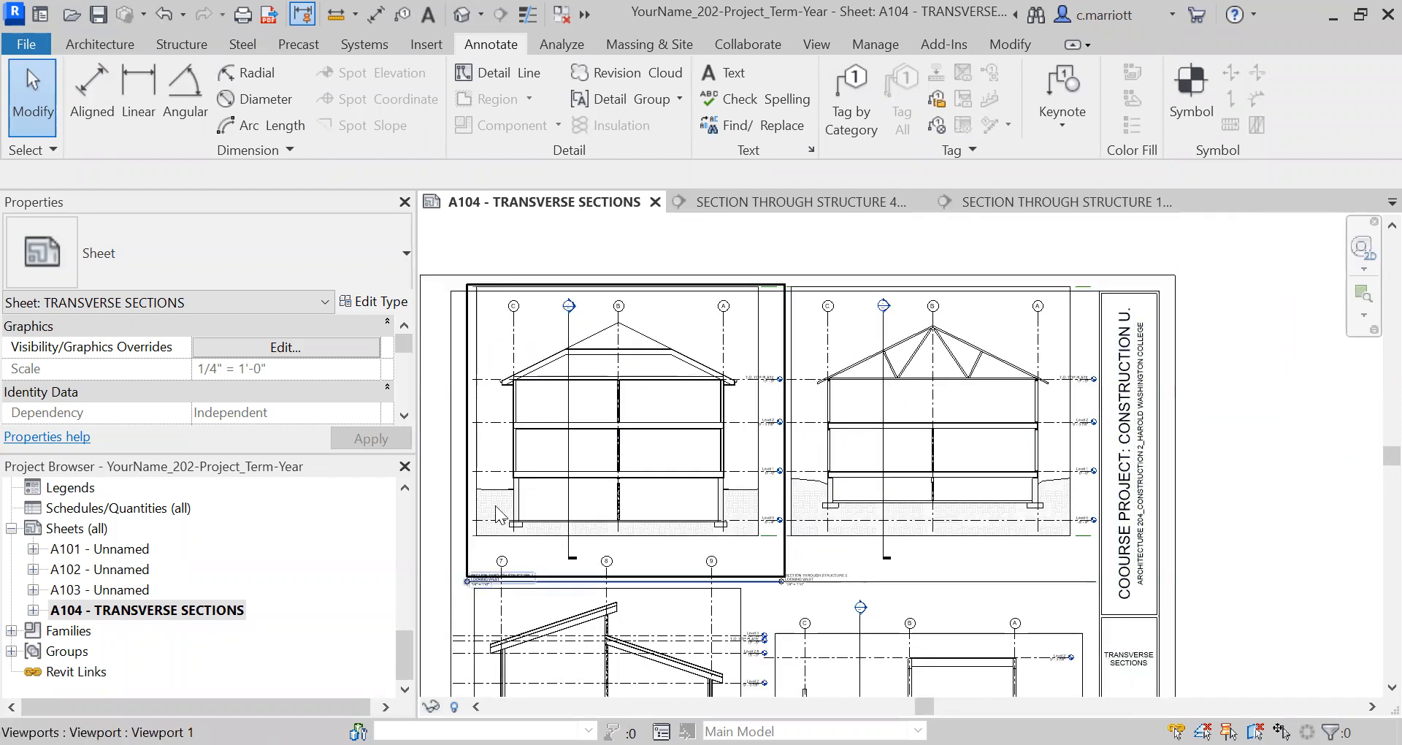
pyautogui.scroll(5, 460, 402)
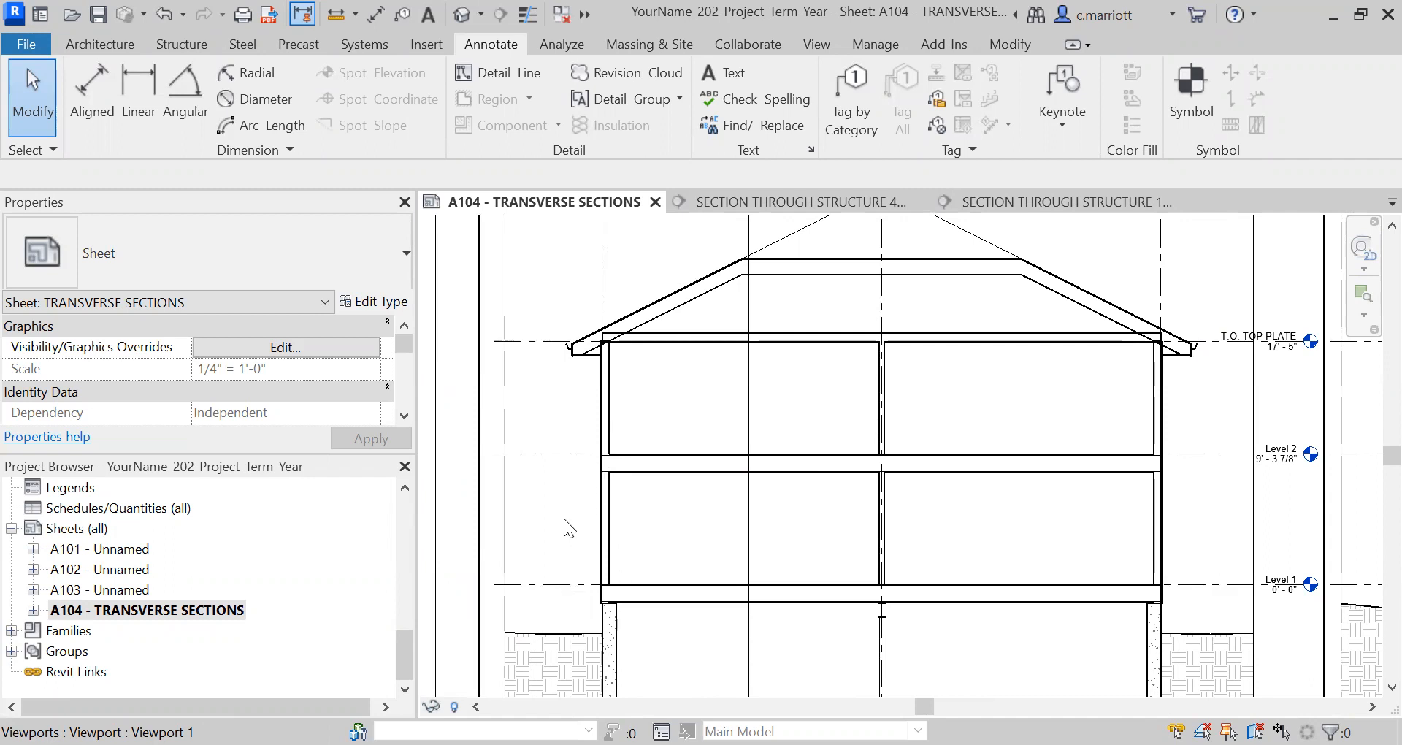
pyautogui.scroll(-4, 567, 416)
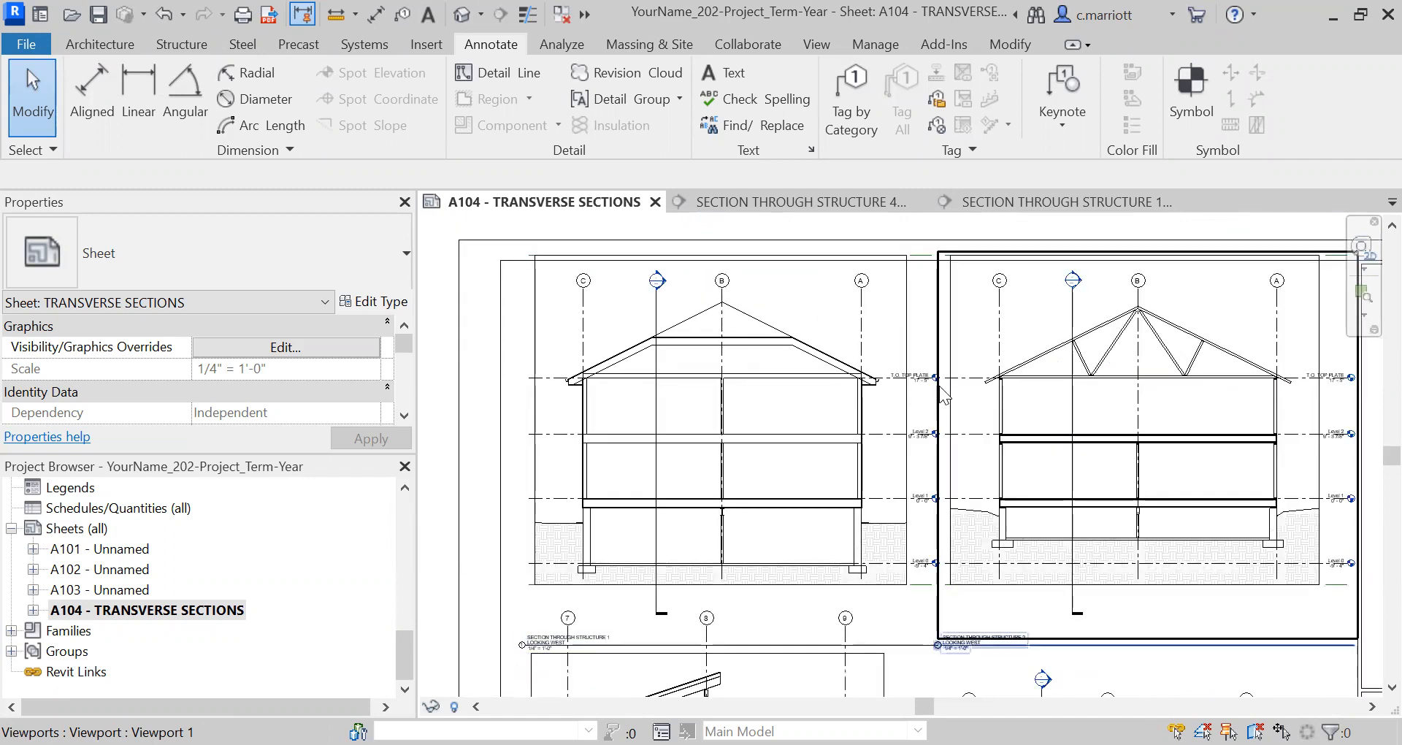
pyautogui.scroll(4, 926, 377)
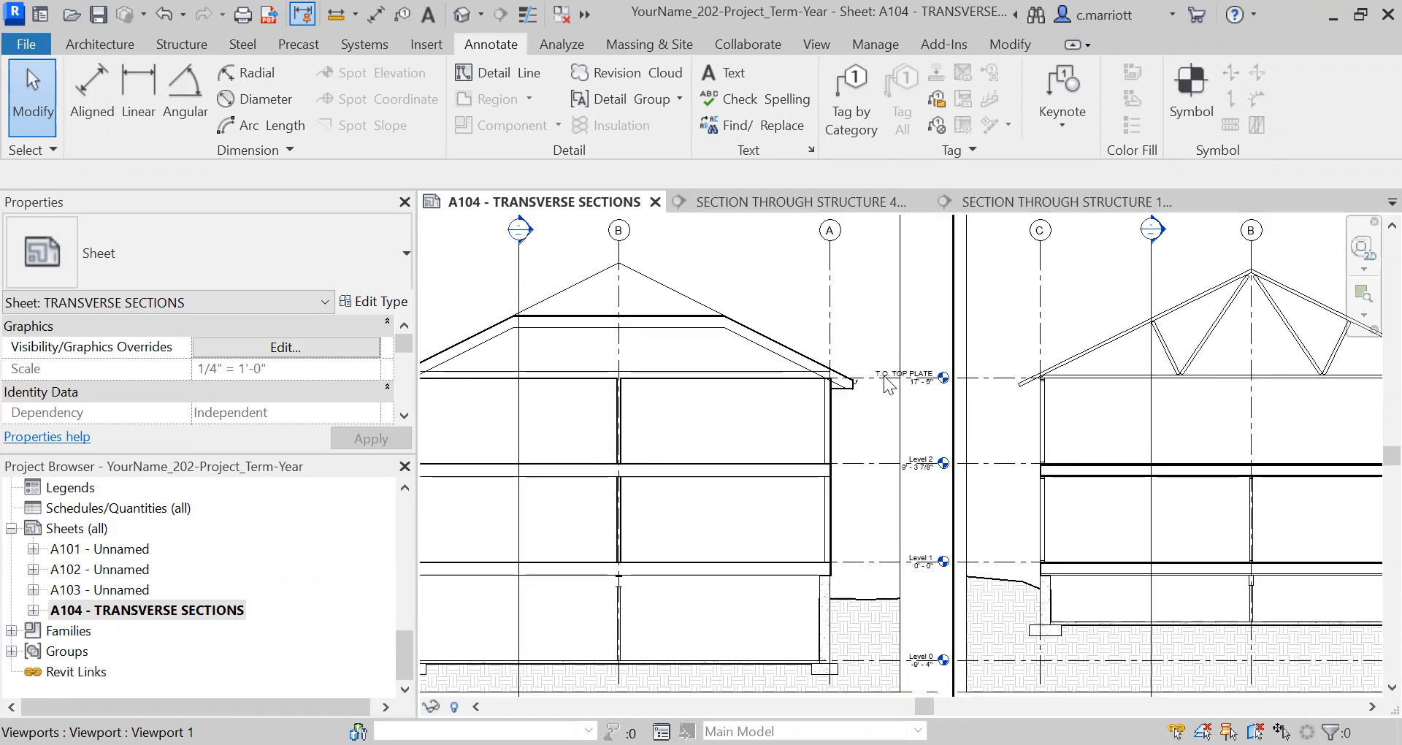
pyautogui.moveTo(533, 419); pyautogui.dragTo(727, 454, button='middle')
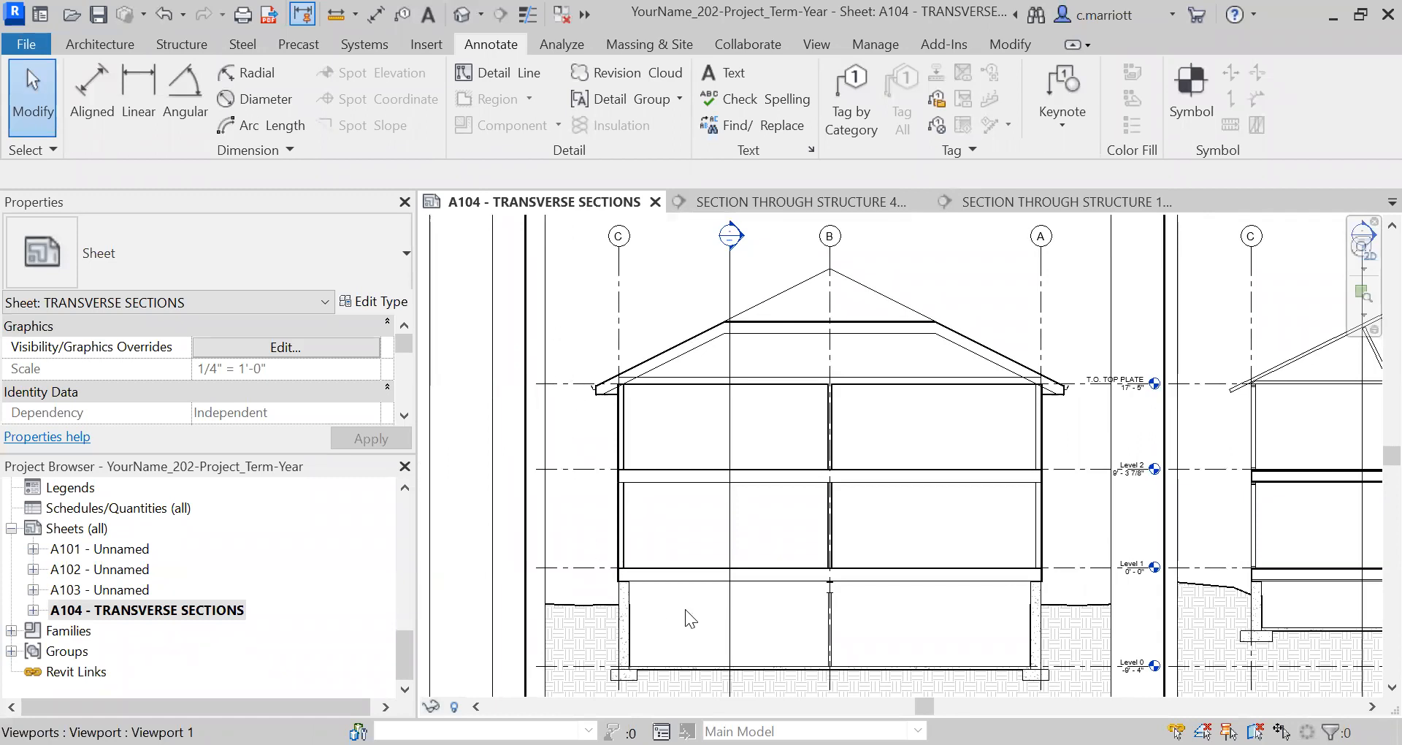
pyautogui.scroll(-2, 657, 481)
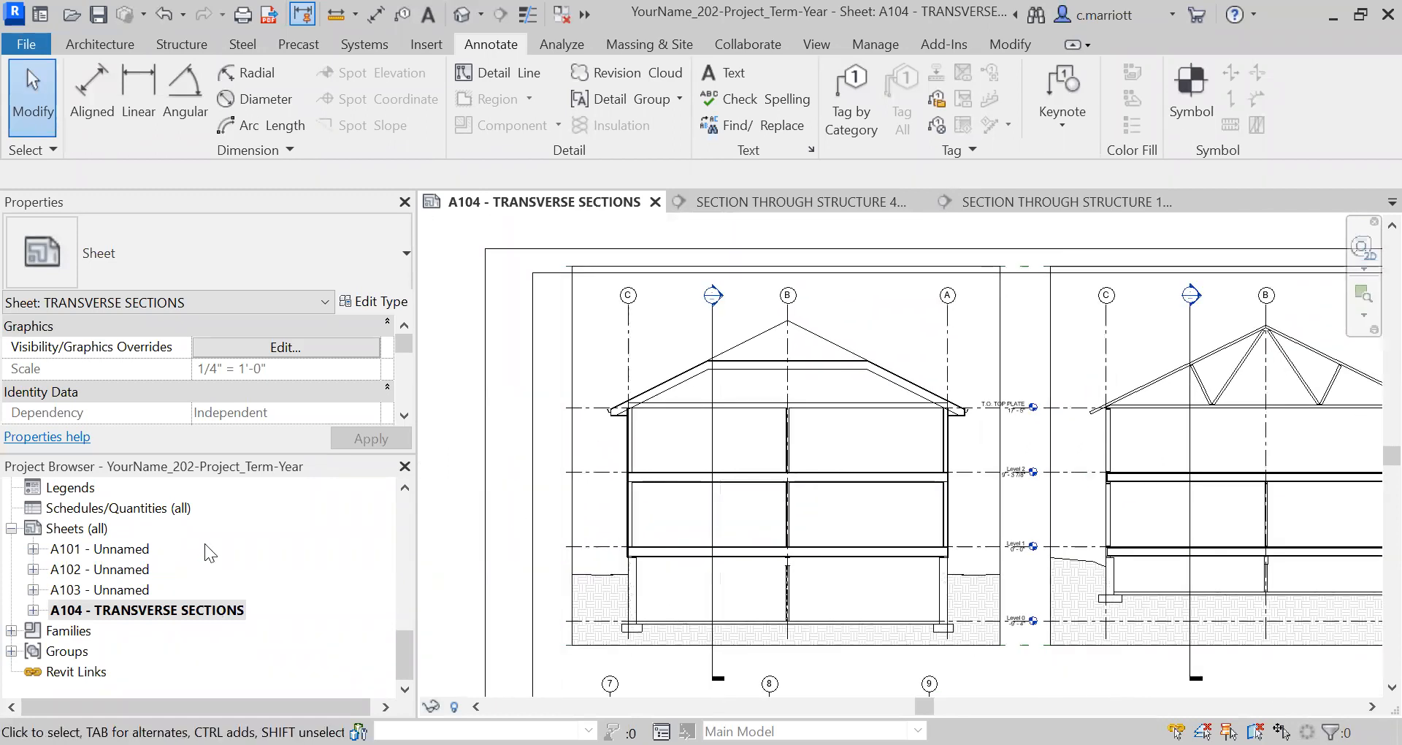
# Open the LONGITUDINAL SECTION LOOKING NORTH view at Structure 1
pyautogui.scroll(10, 402, 510)
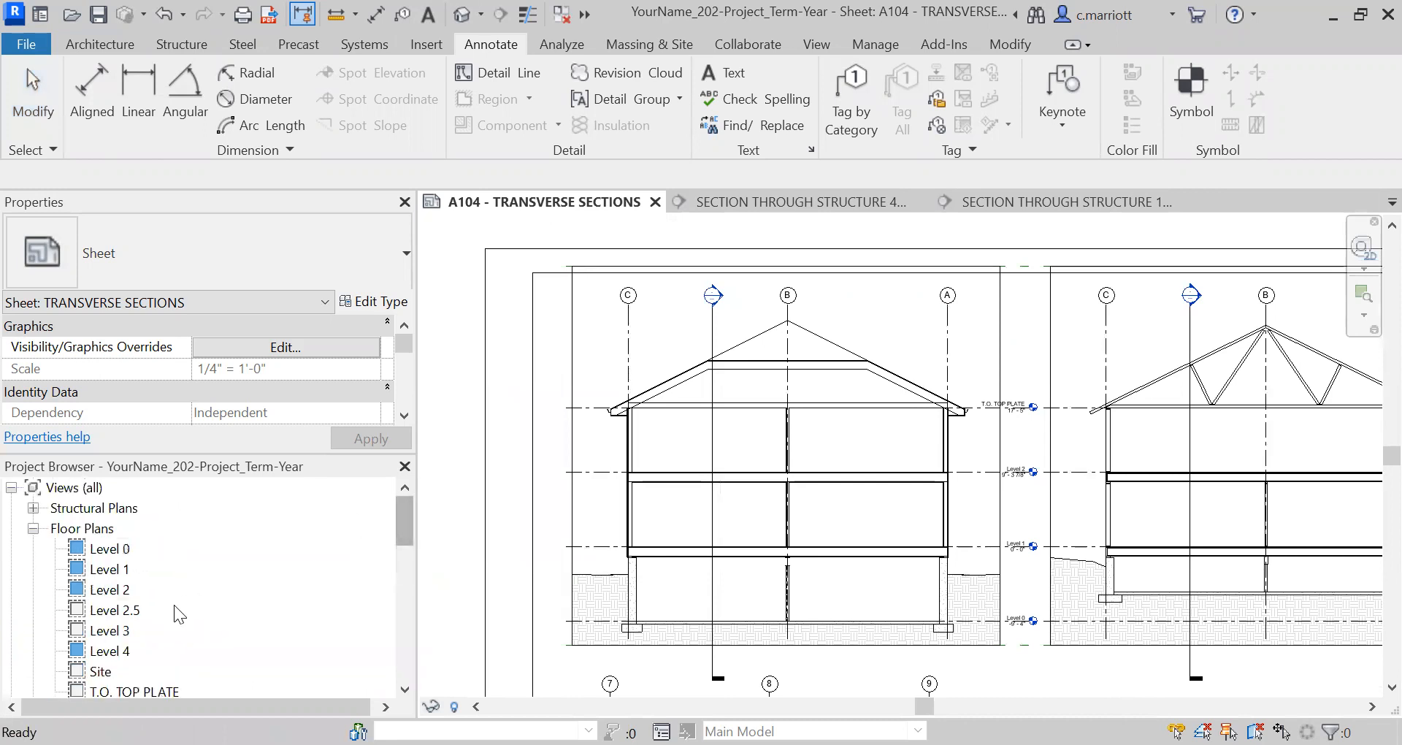
pyautogui.scroll(-4, 138, 605)
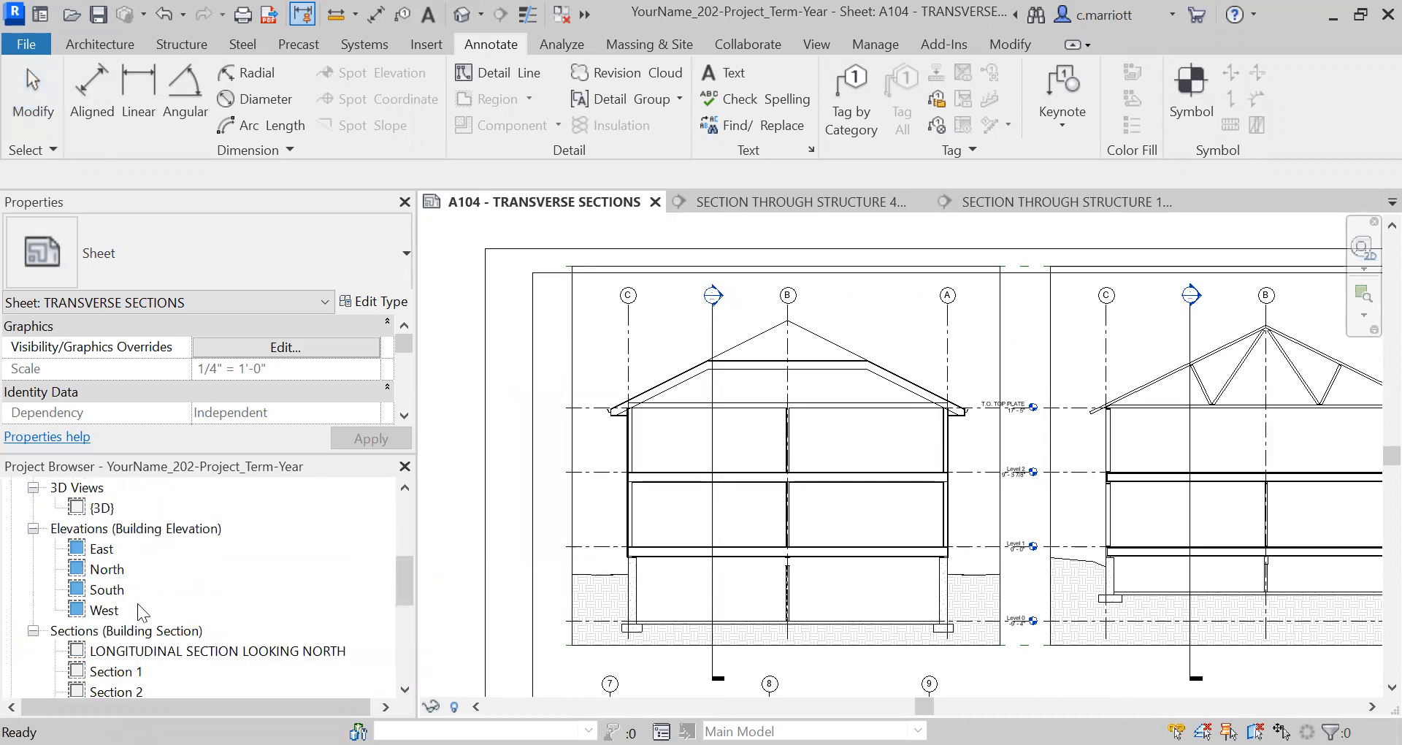
pyautogui.doubleClick(146, 650)
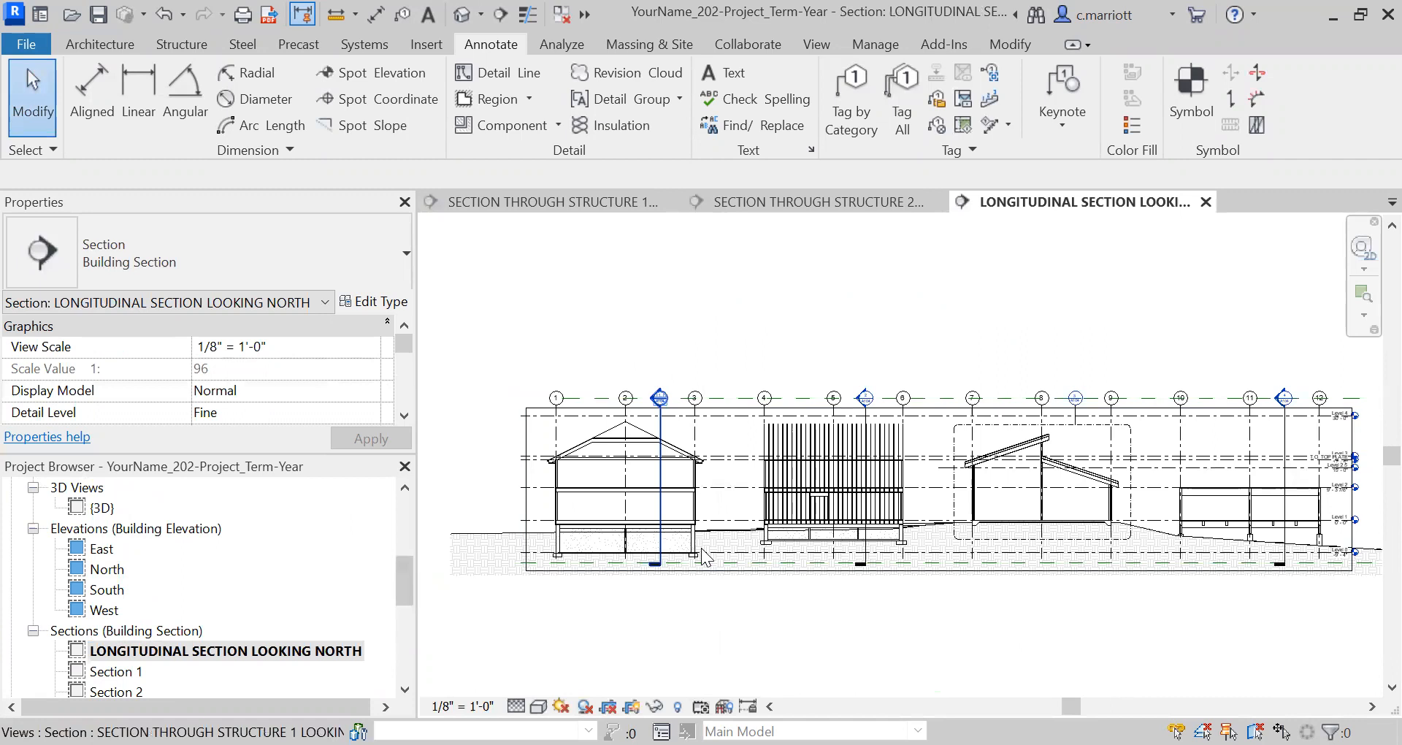
pyautogui.scroll(2, 672, 409)
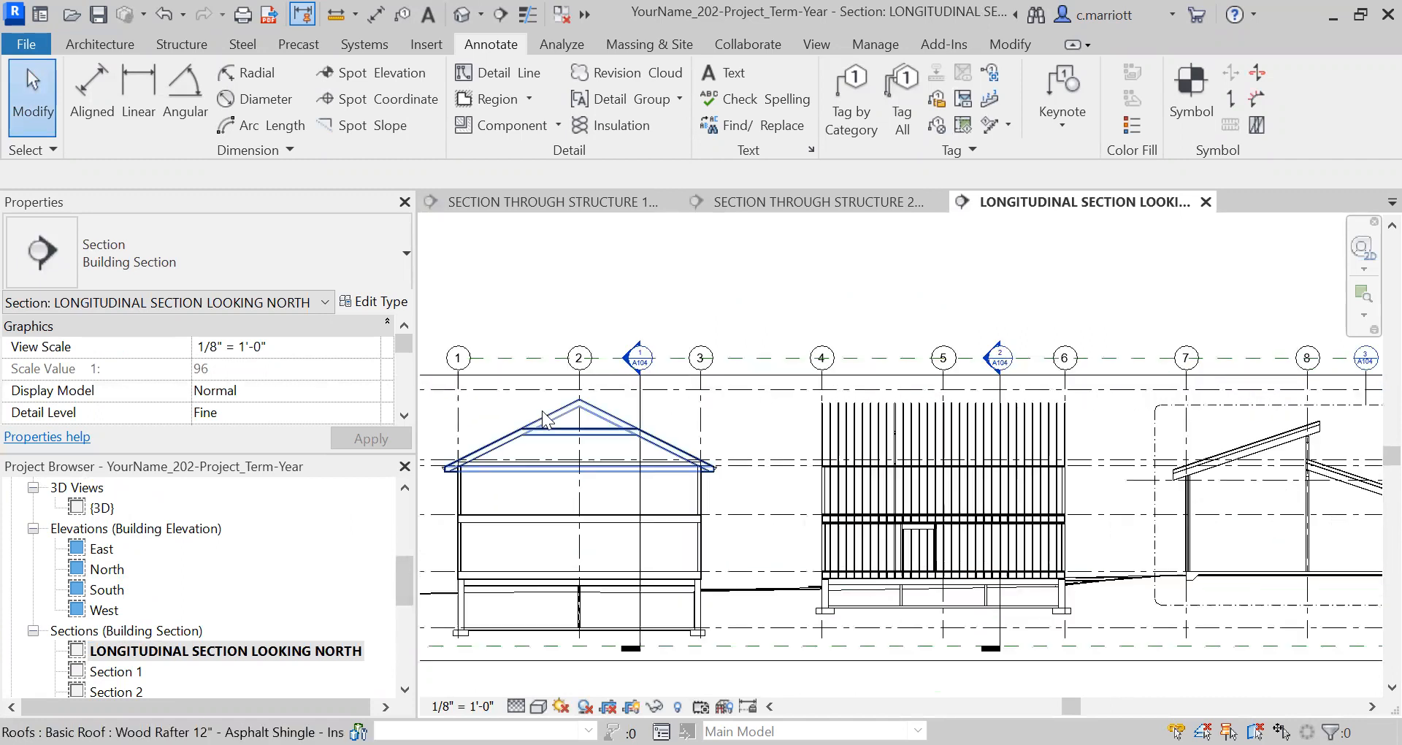
pyautogui.moveTo(438, 407); pyautogui.dragTo(561, 416, button='middle')
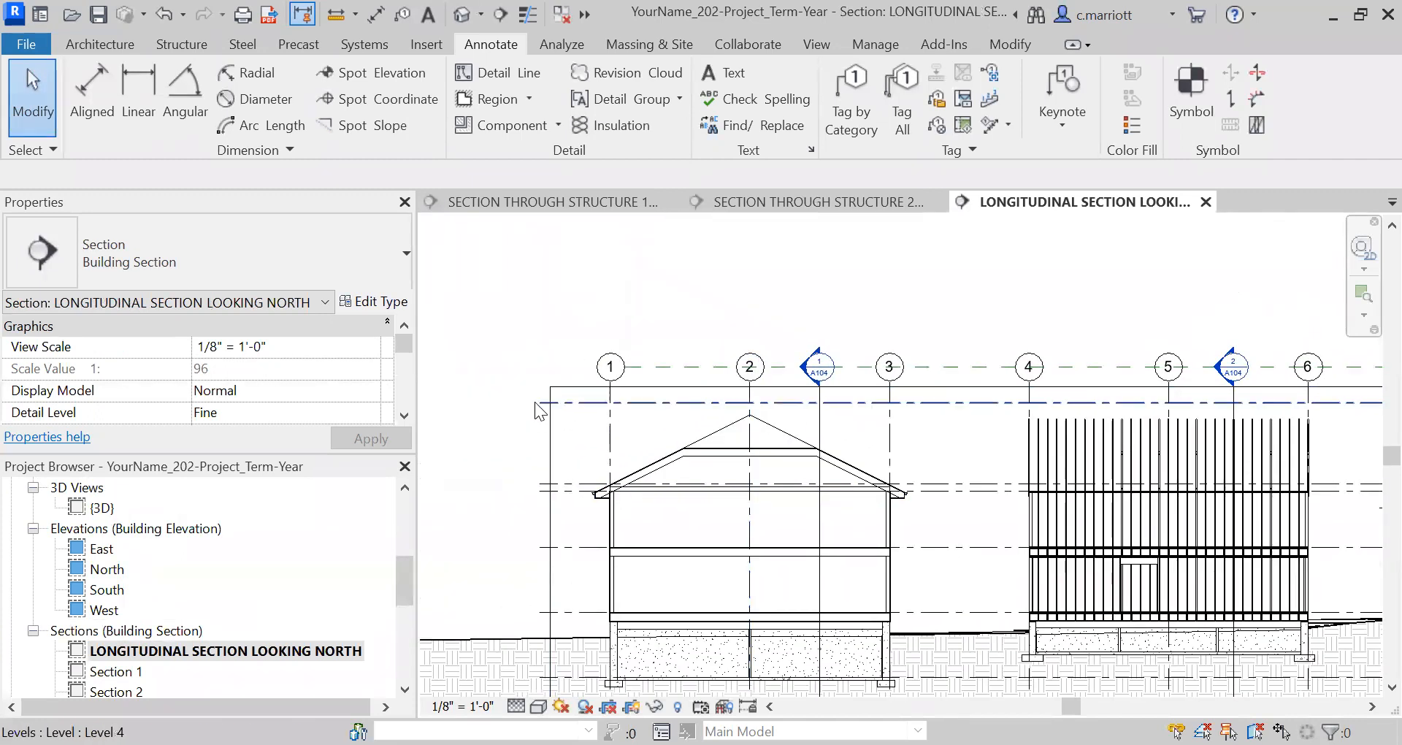
pyautogui.click(544, 402)
pyautogui.scroll(3, 566, 405)
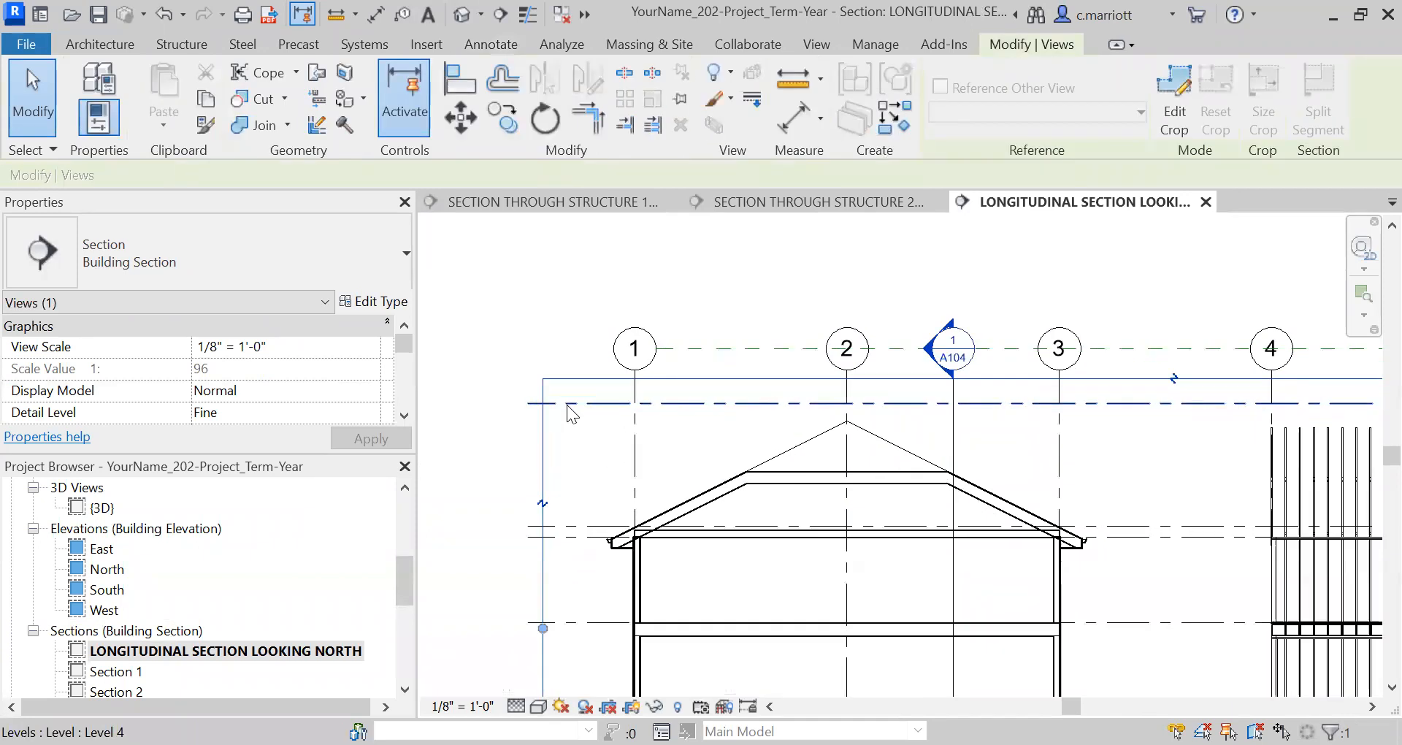
pyautogui.scroll(-1, 541, 452)
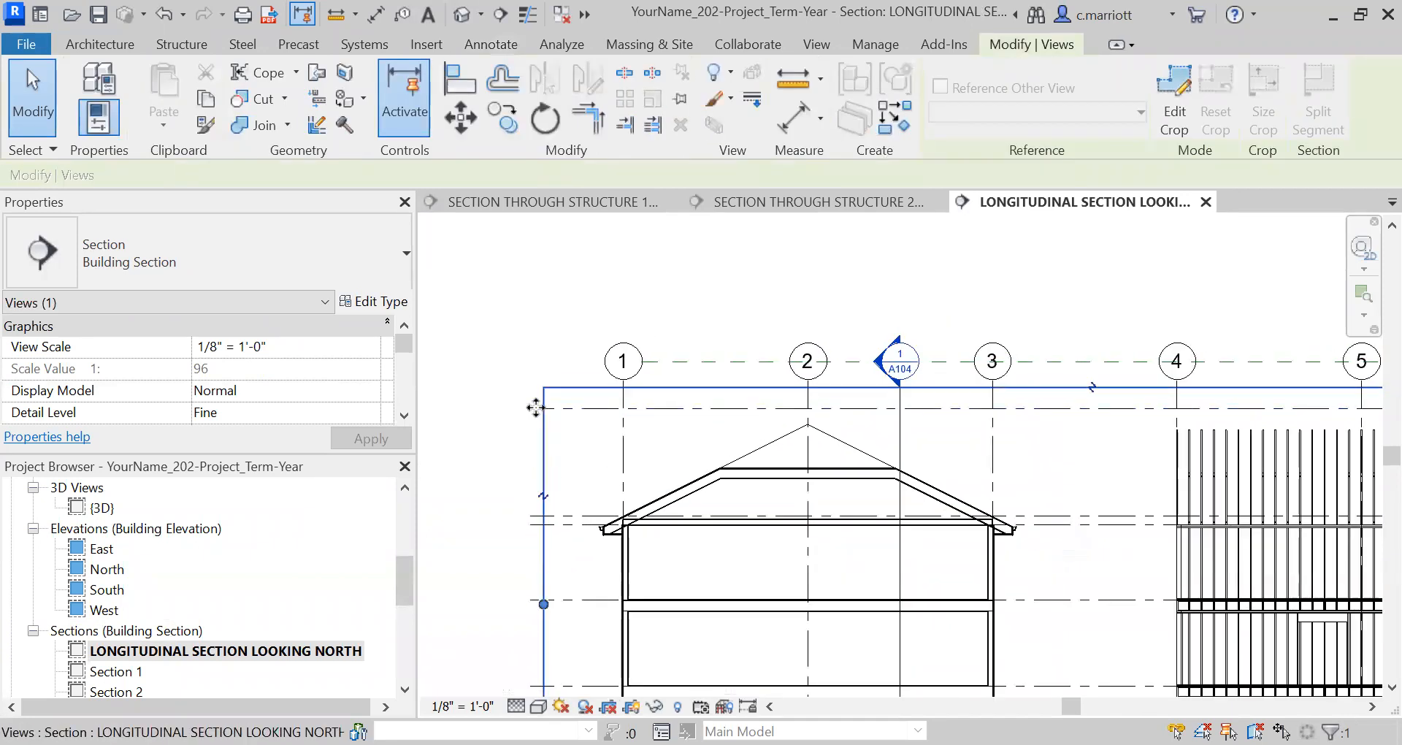
pyautogui.scroll(-4, 554, 438)
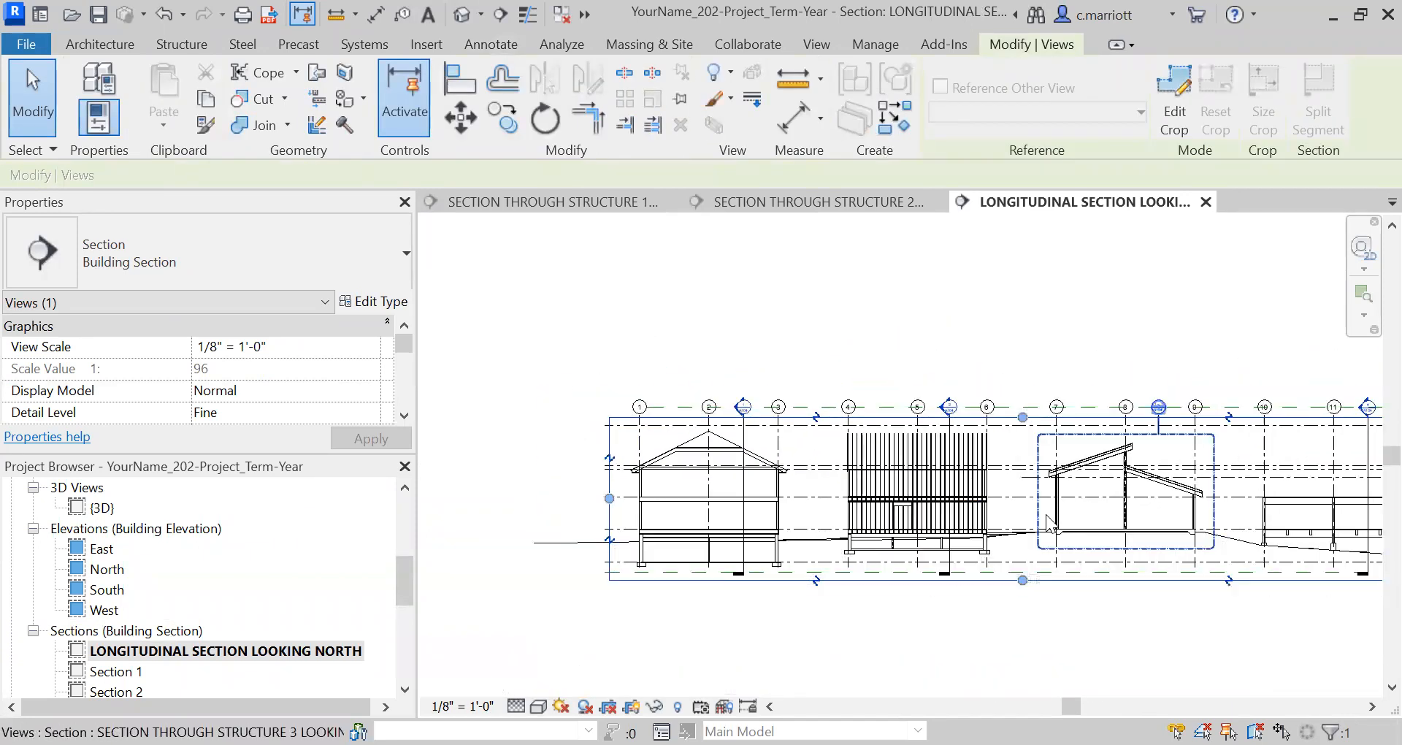
pyautogui.moveTo(982, 479); pyautogui.dragTo(856, 456, button='middle')
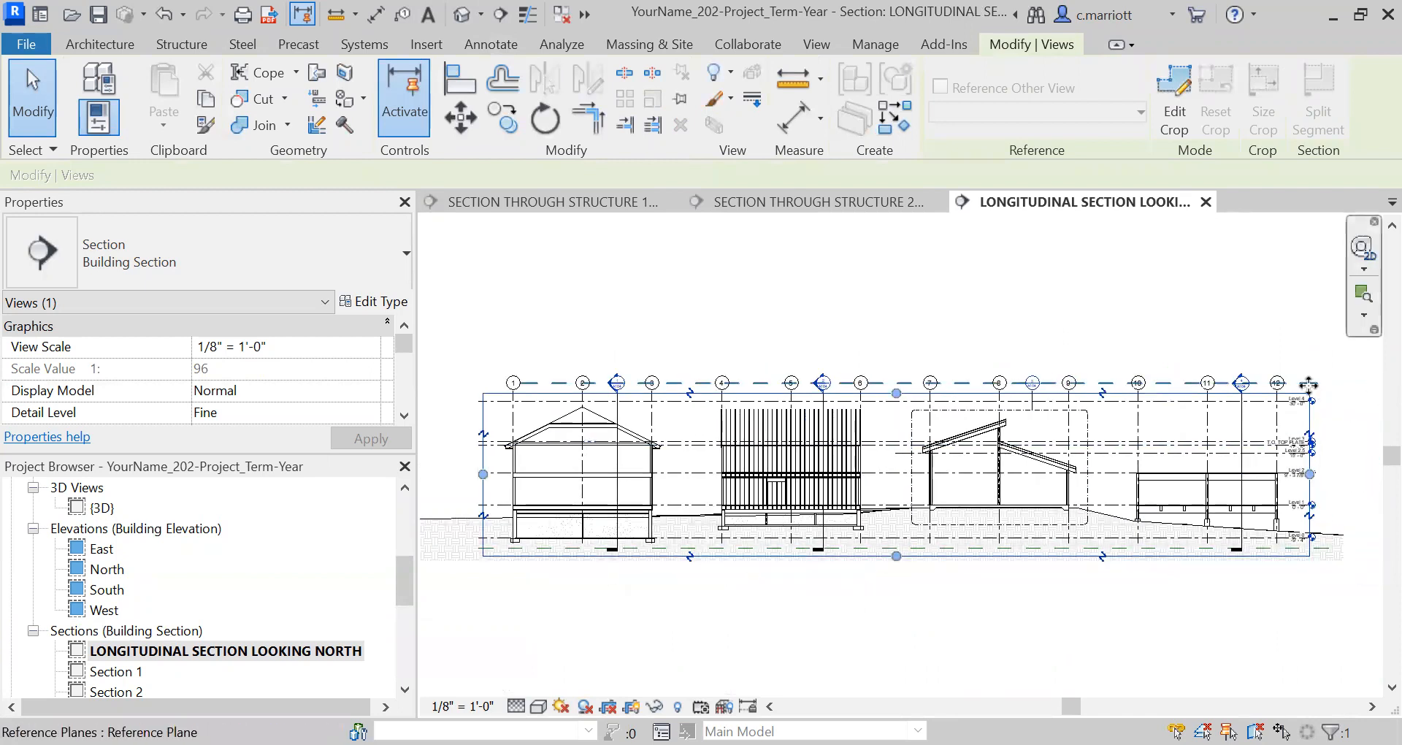
pyautogui.press('Escape')
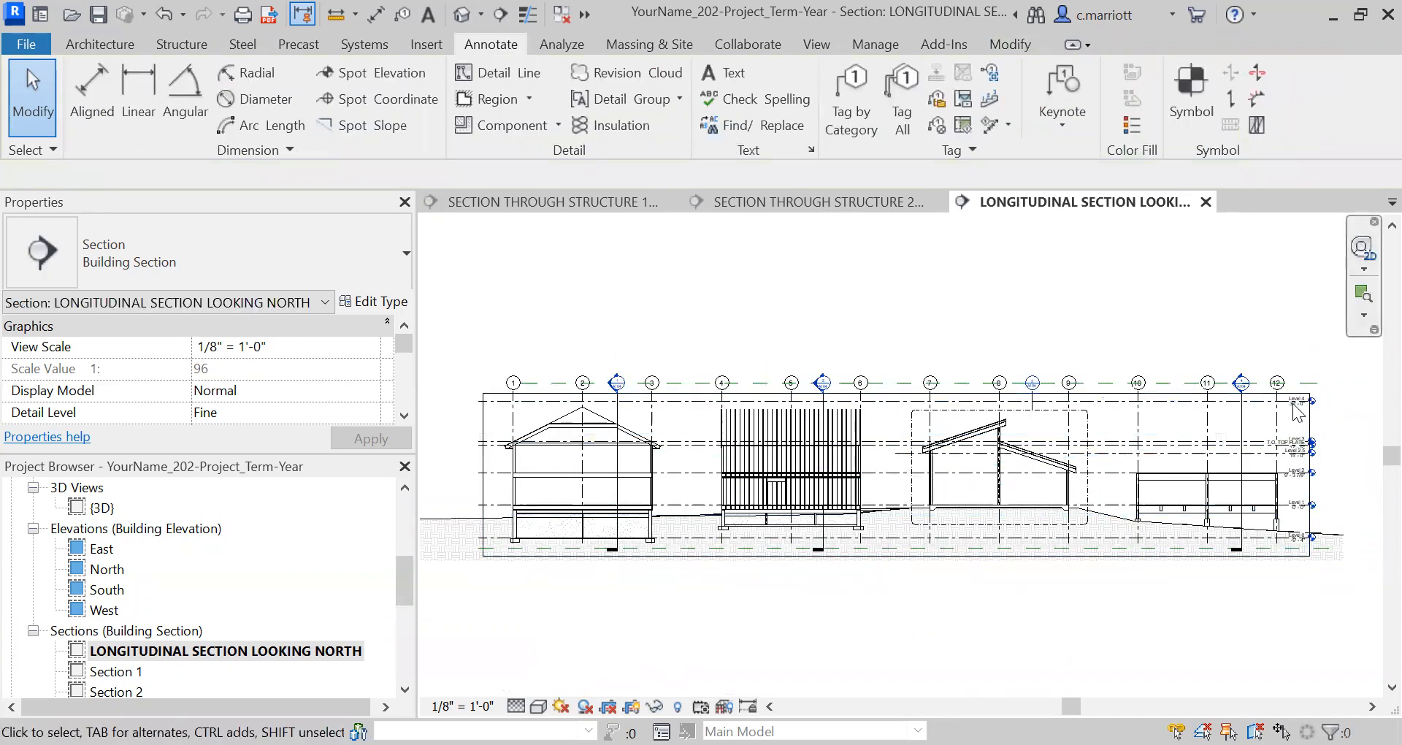
# Switch the heads of Level 4 and Level 3 from the grid 12 end to the grid 1 end of their lines
pyautogui.click(1295, 403)
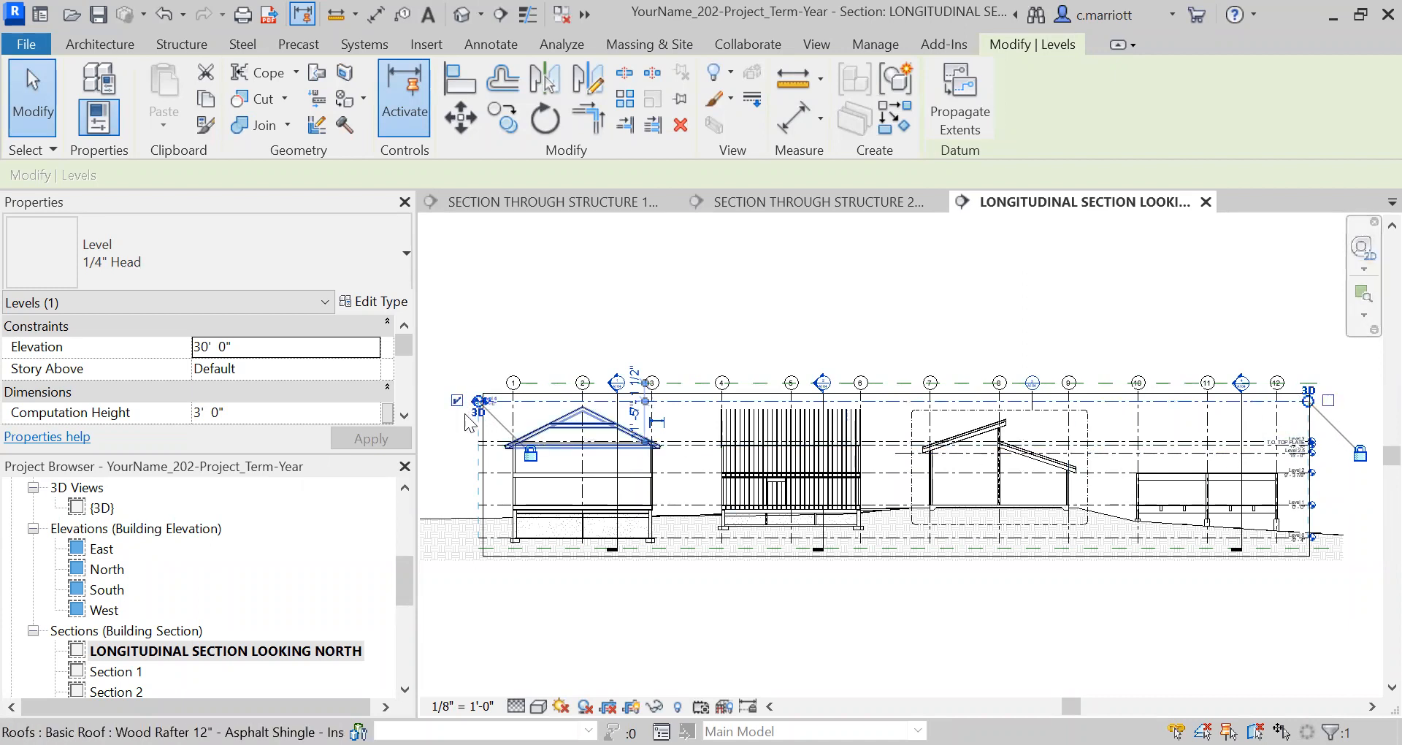
pyautogui.scroll(5, 1302, 447)
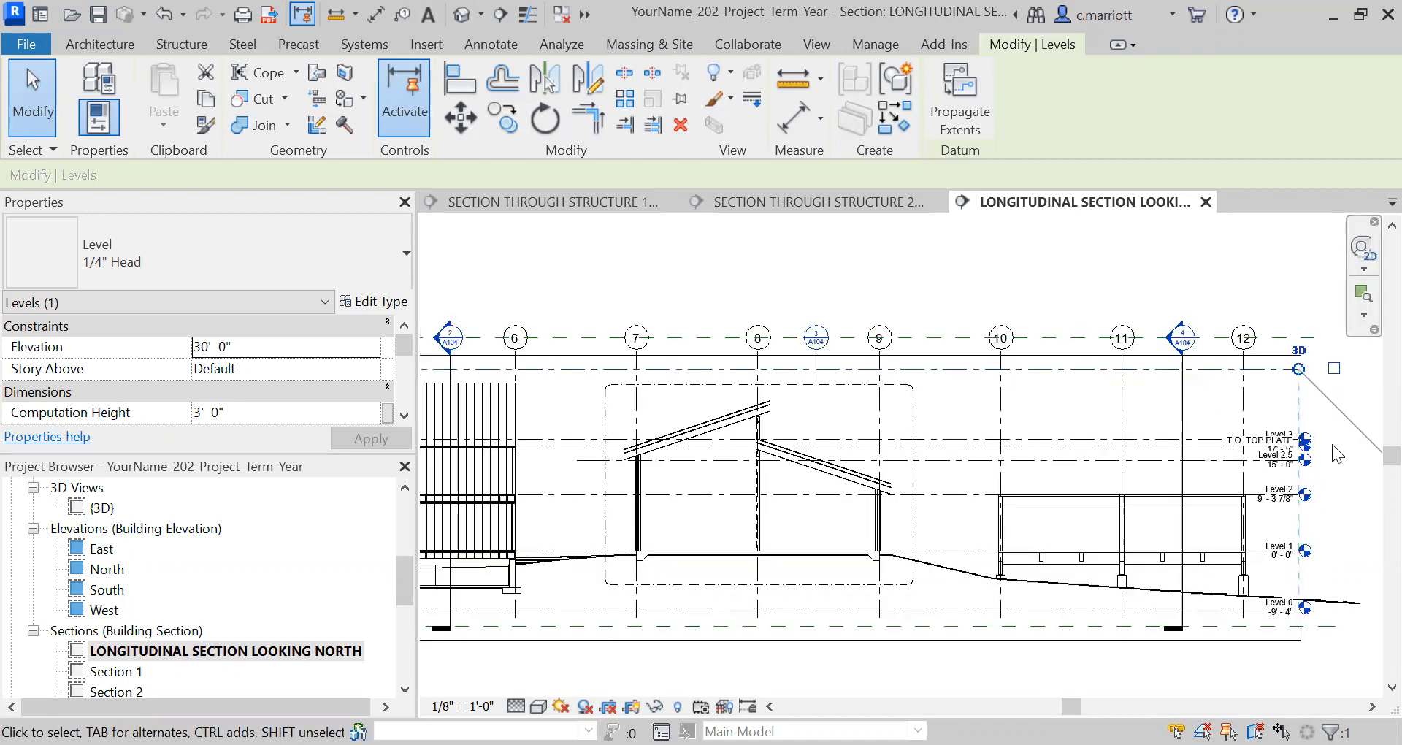
pyautogui.click(1234, 353)
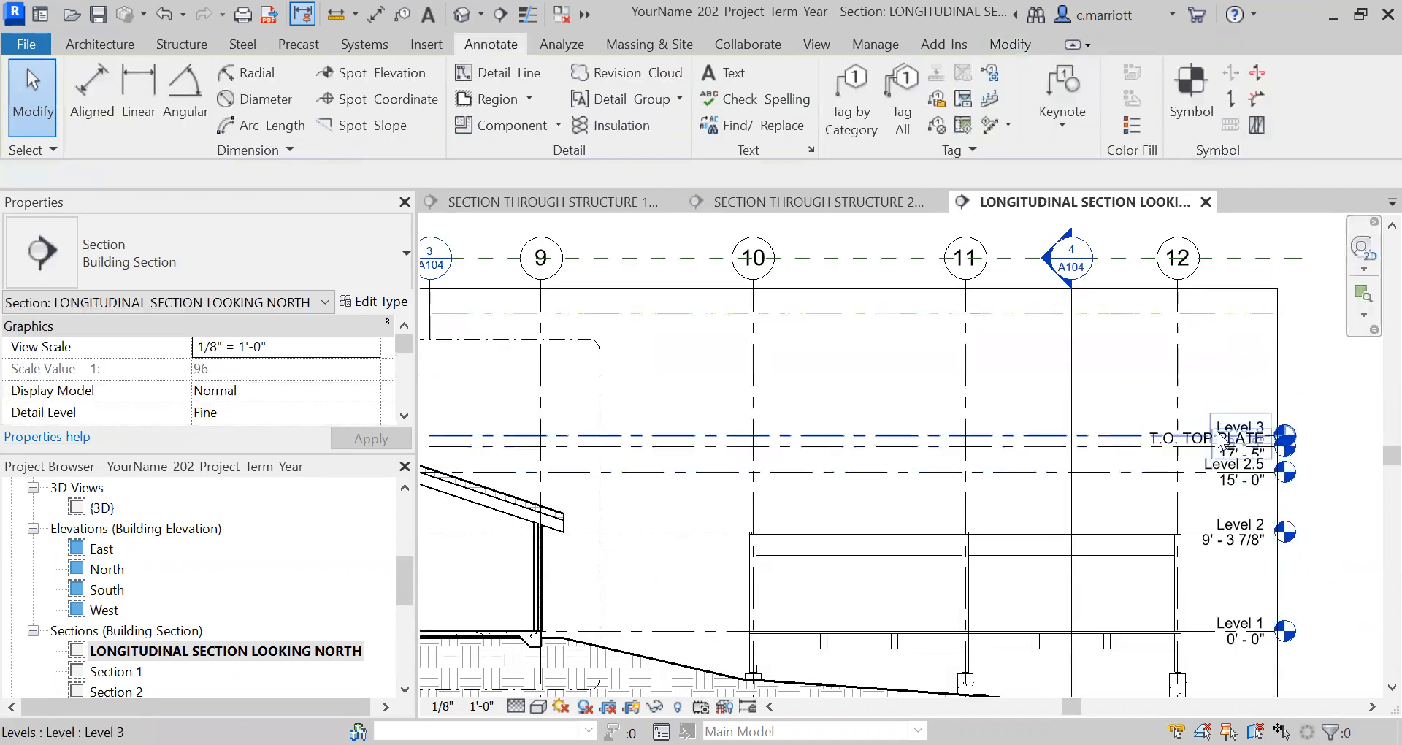
pyautogui.click(1217, 441)
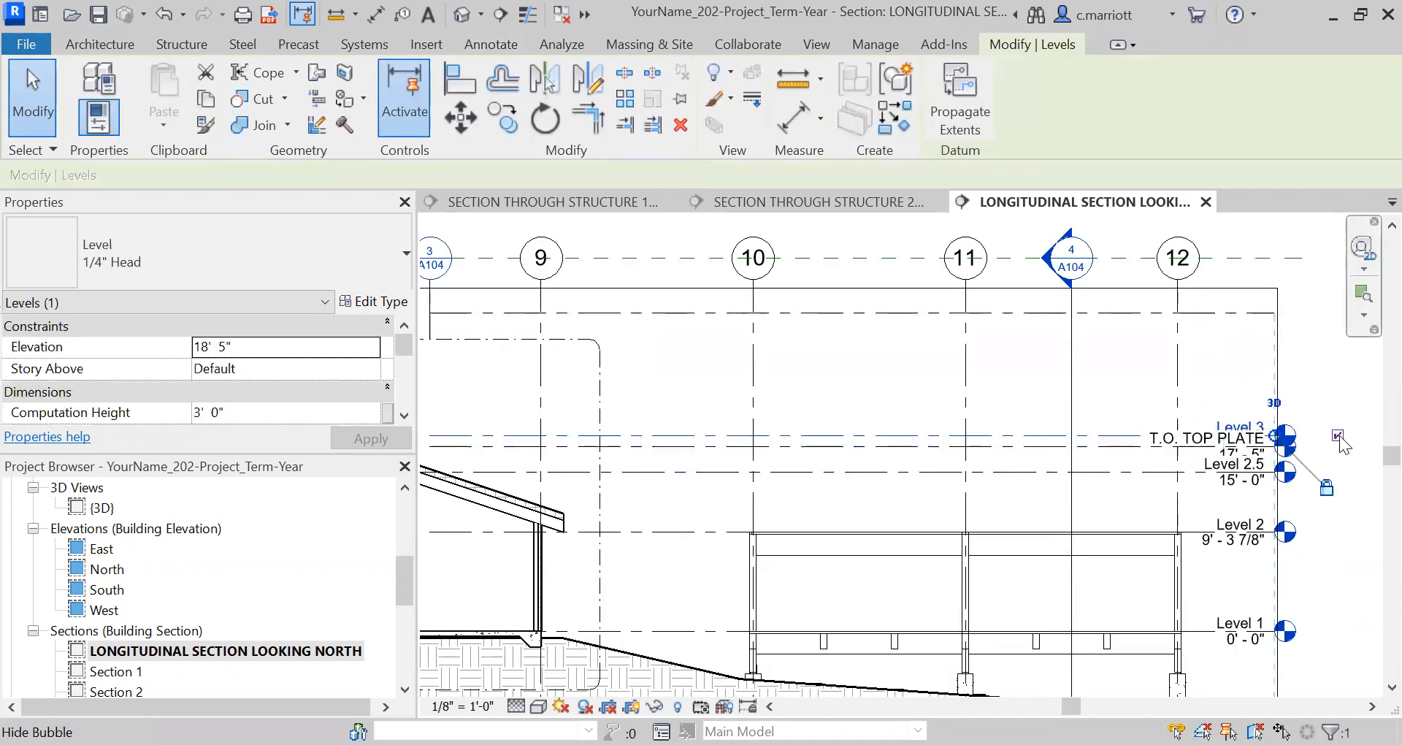
pyautogui.scroll(-5, 1205, 438)
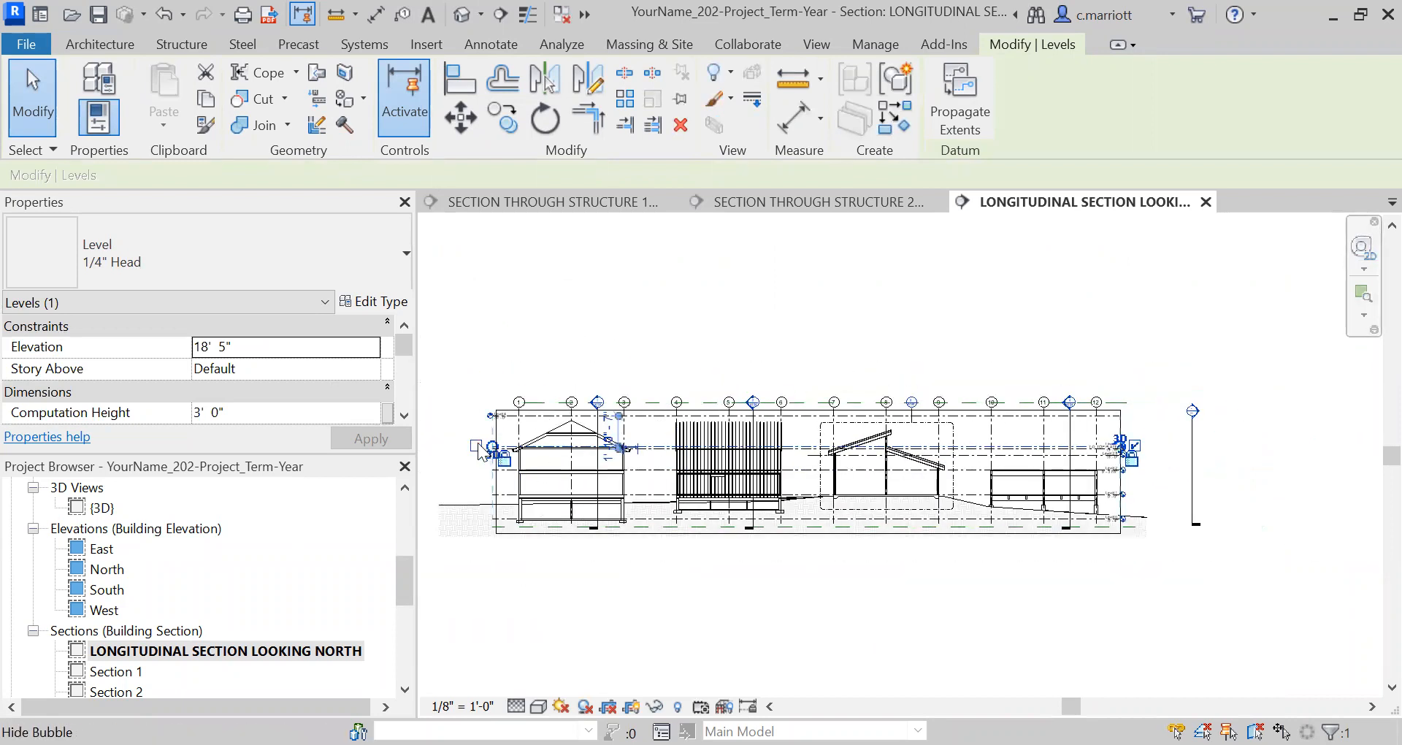
# Switch the Level 2.5 head to its end beside Structure 3 and the Level 2 head to its grid 1 end
pyautogui.click(1084, 459)
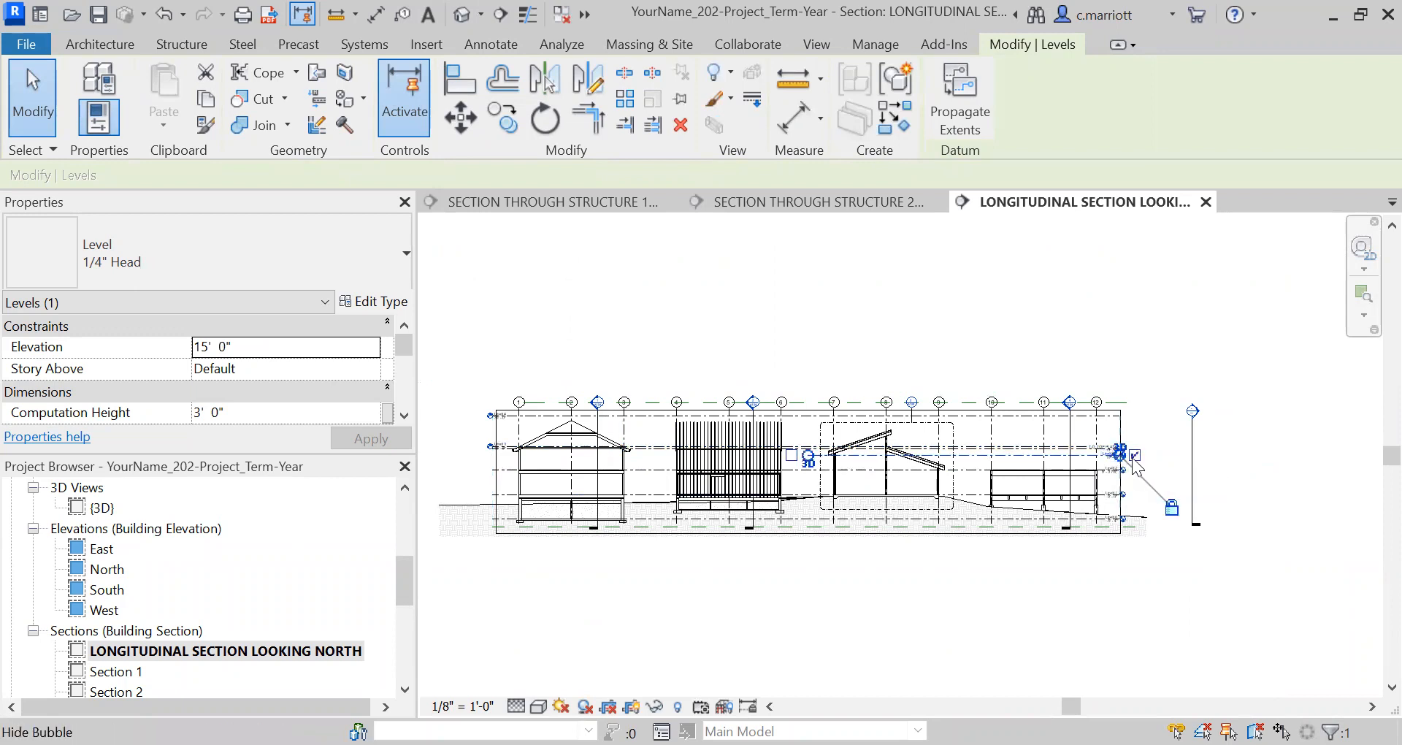
pyautogui.click(790, 455)
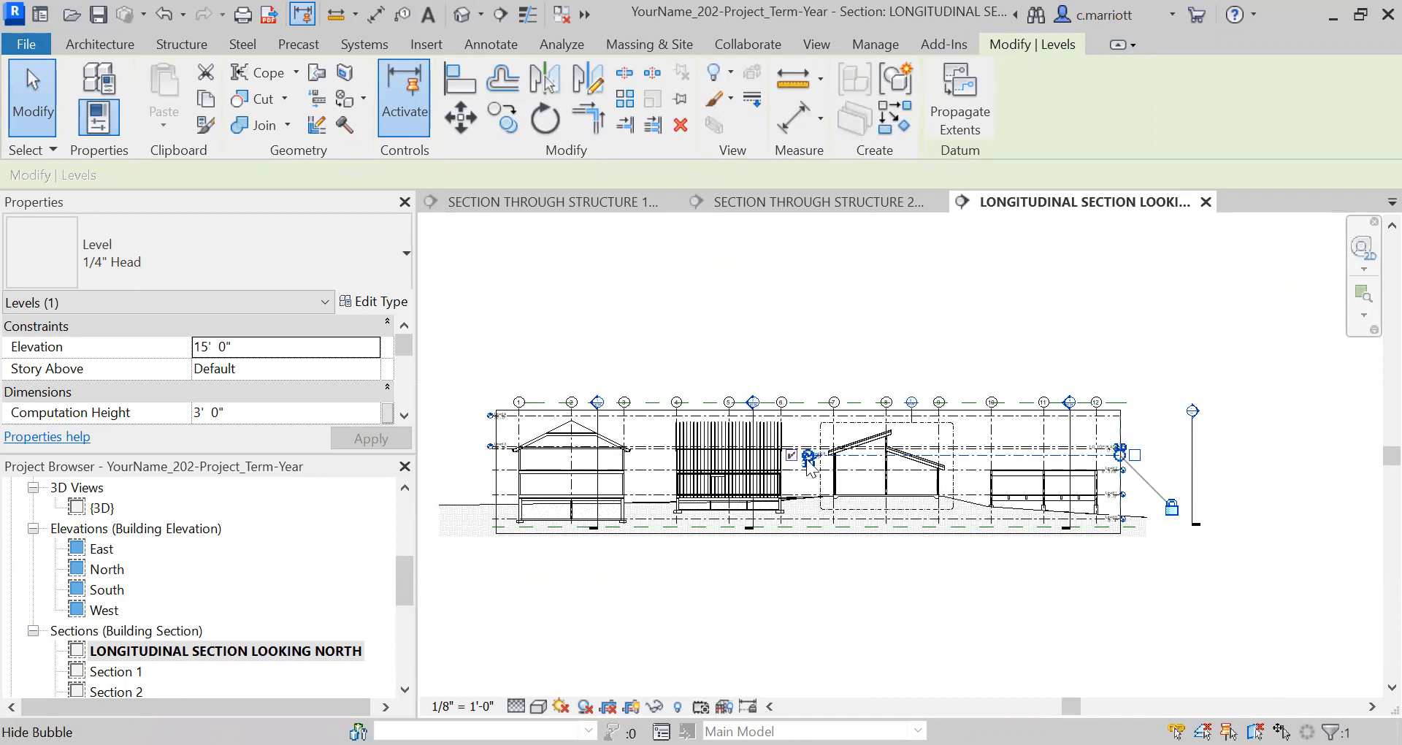
pyautogui.click(909, 474)
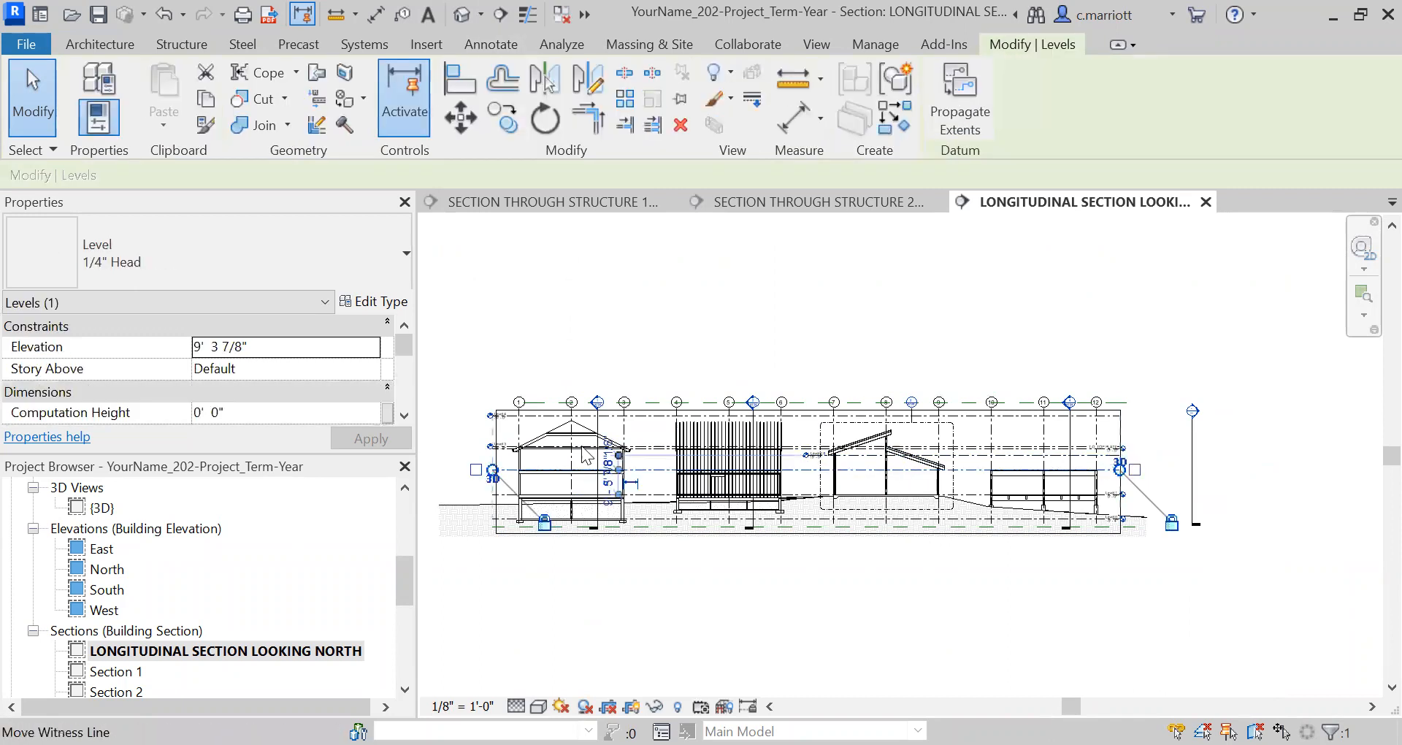
# Hide the T.O. TOP PLATE level head at the grid 12 end and show it at the grid 1 end
pyautogui.scroll(6, 1102, 442)
pyautogui.click(1013, 436)
pyautogui.scroll(-5, 1185, 435)
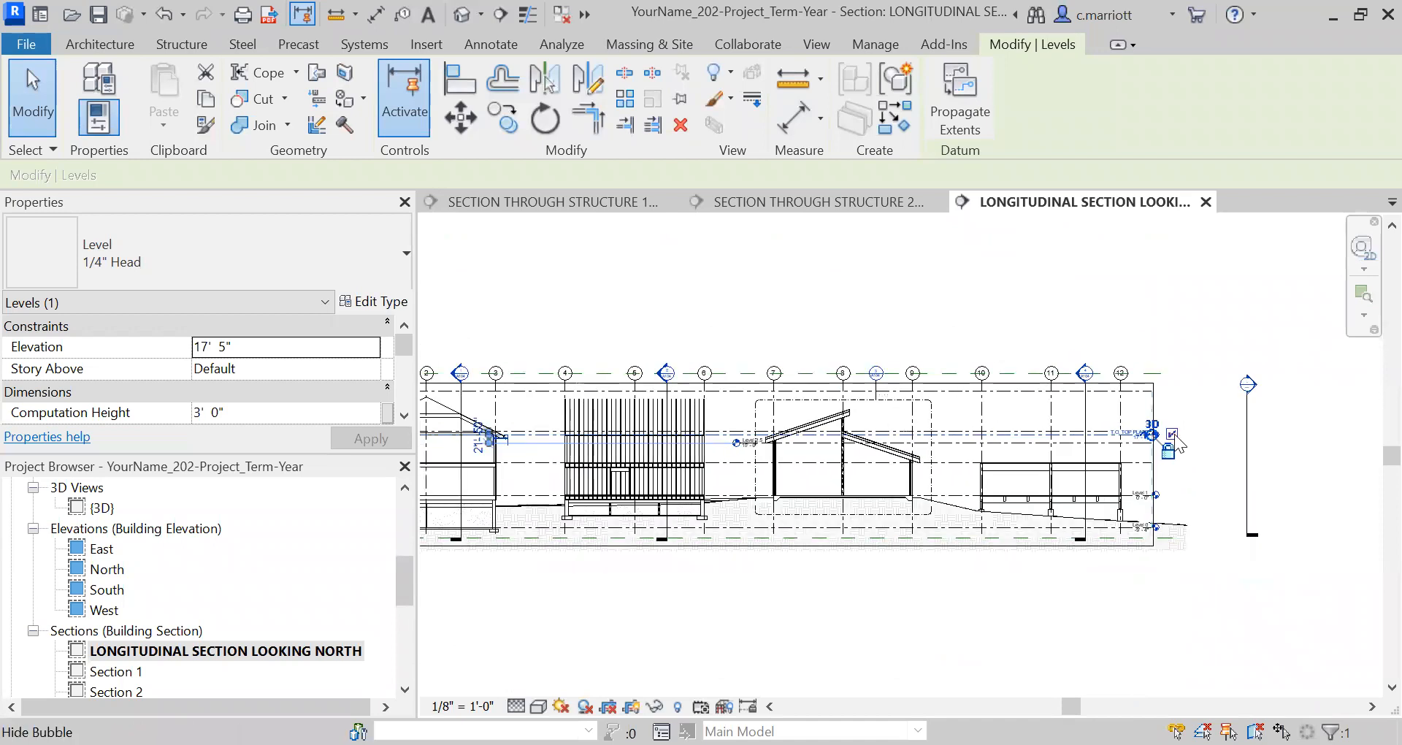
pyautogui.scroll(-3, 609, 403)
pyautogui.scroll(3, 660, 452)
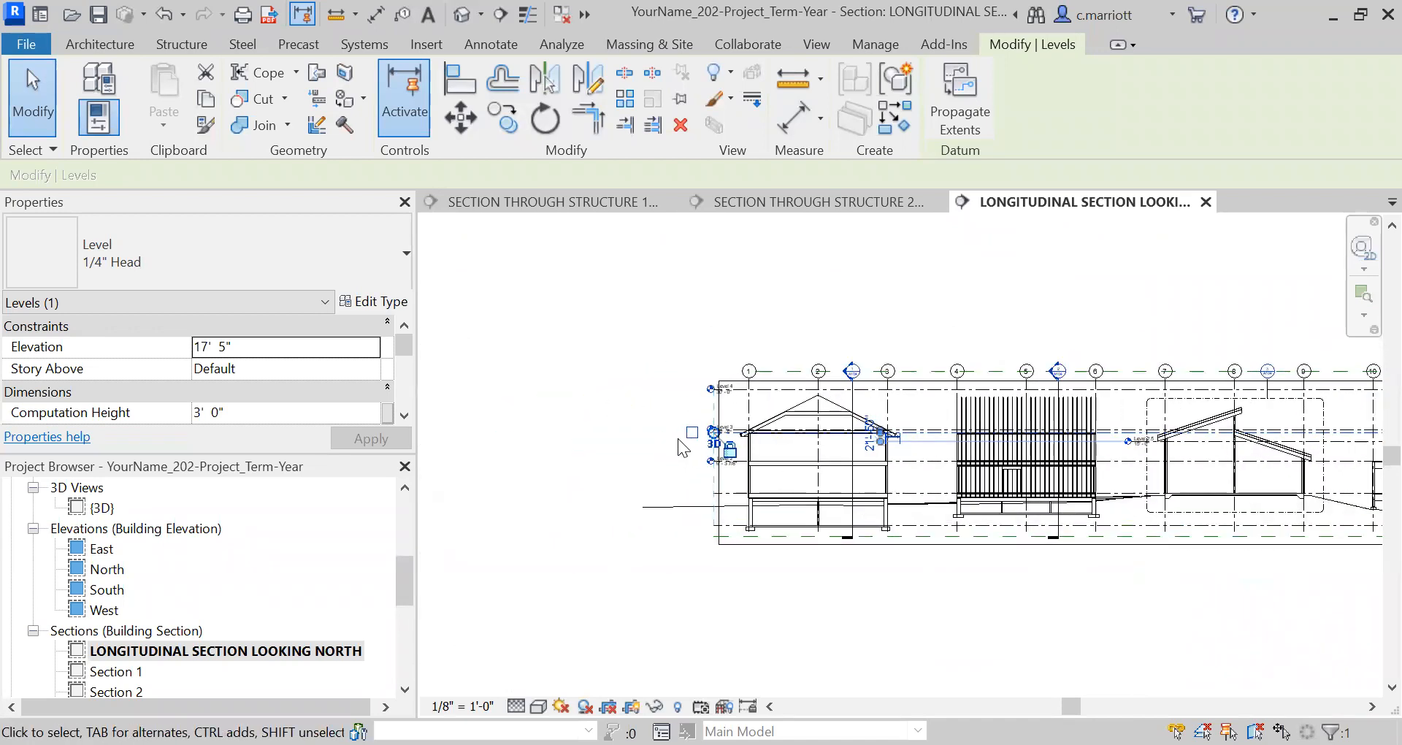
pyautogui.click(692, 433)
# Switch the Level 1 head from the grid 12 end to the grid 1 end of its line
pyautogui.click(738, 501)
pyautogui.scroll(-2, 737, 501)
pyautogui.moveTo(905, 559); pyautogui.dragTo(721, 503, button='middle')
pyautogui.scroll(1, 1133, 479)
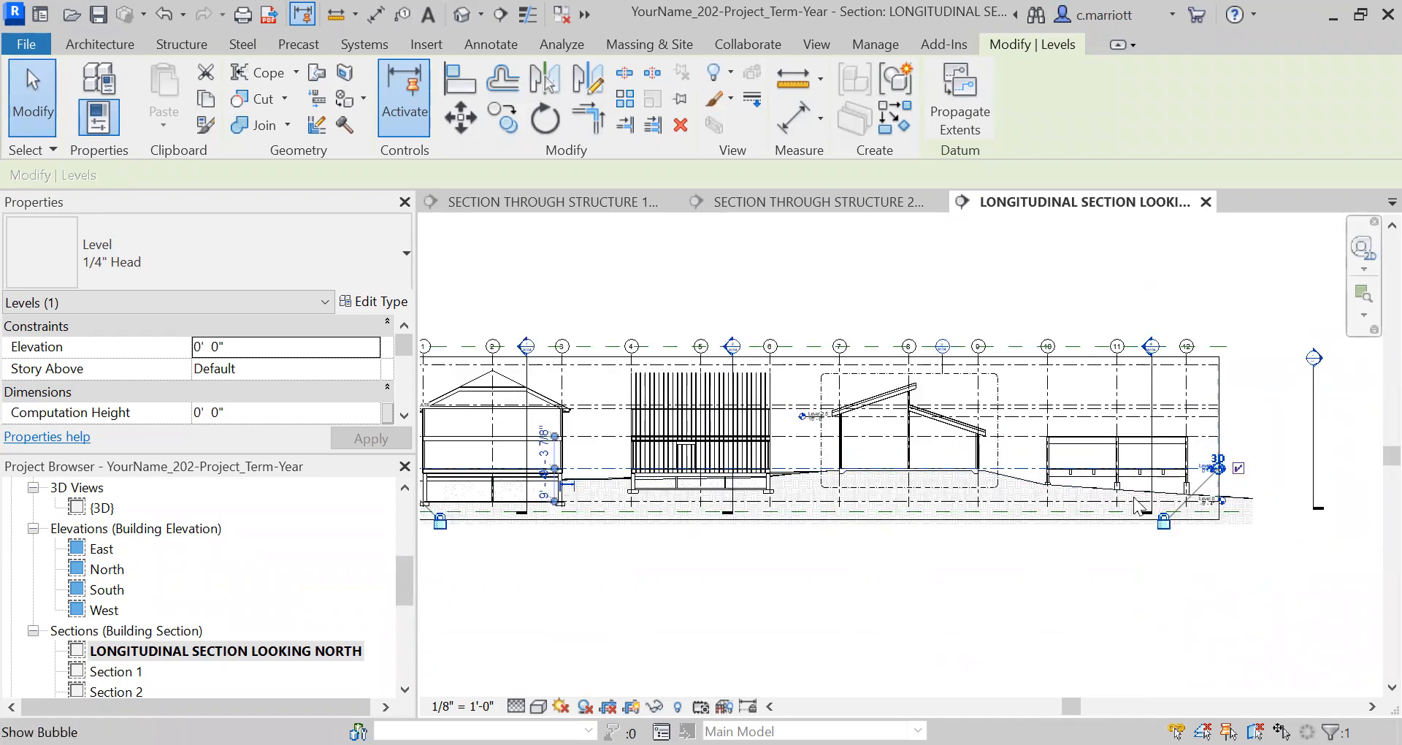
pyautogui.scroll(1, 1171, 504)
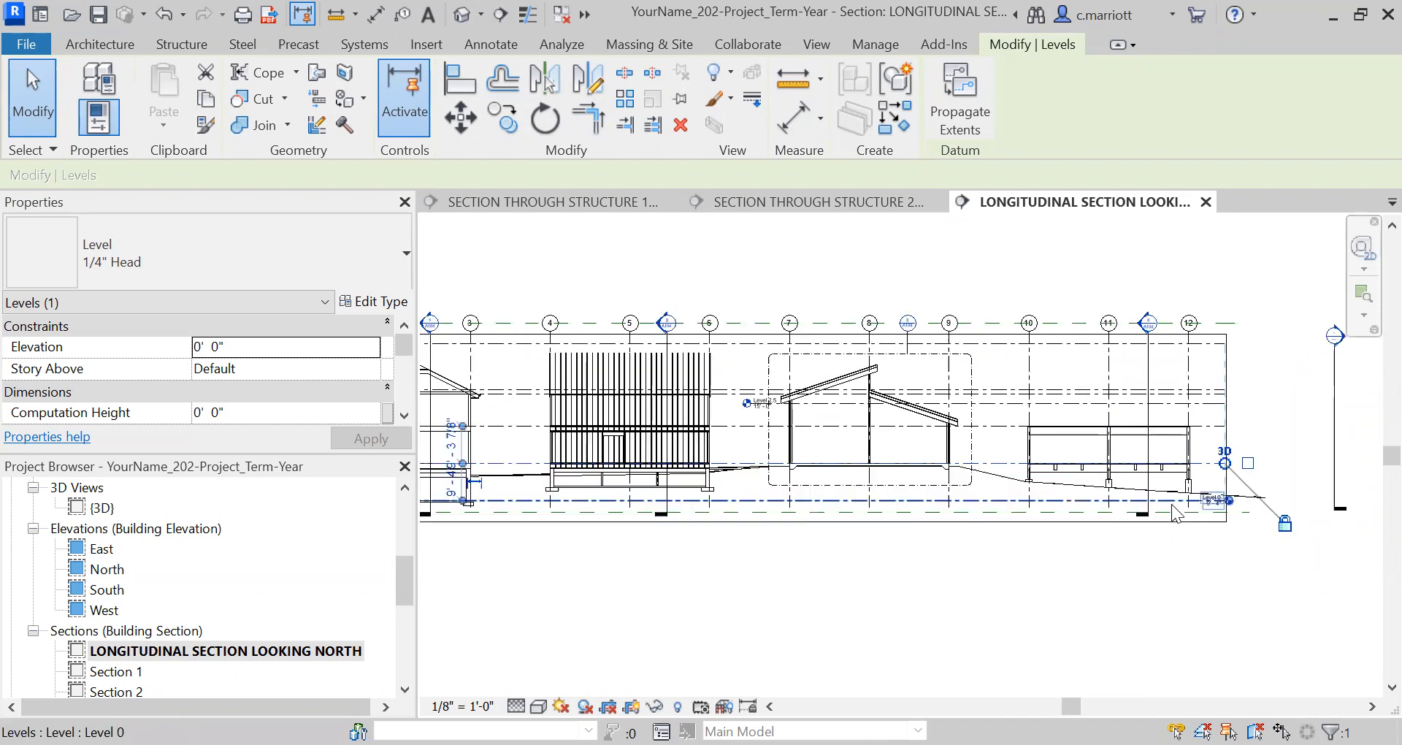
# Switch the Level 0 head from the grid 12 end to the grid 1 end of its line
pyautogui.scroll(2, 1171, 504)
pyautogui.click(1233, 501)
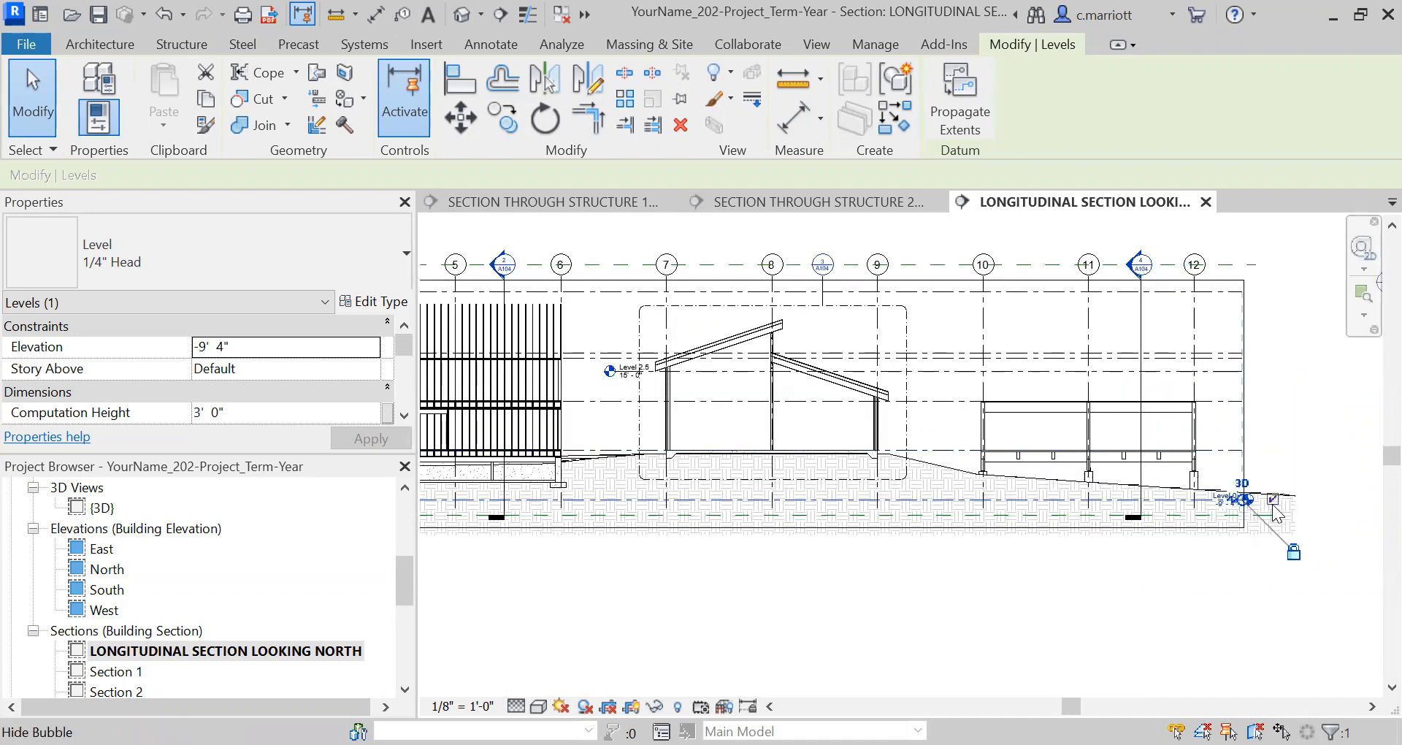
pyautogui.scroll(-3, 1060, 538)
pyautogui.moveTo(704, 564); pyautogui.dragTo(810, 568, button='middle')
pyautogui.scroll(1, 566, 519)
pyautogui.moveTo(545, 576); pyautogui.dragTo(800, 573, button='middle')
pyautogui.scroll(1, 617, 531)
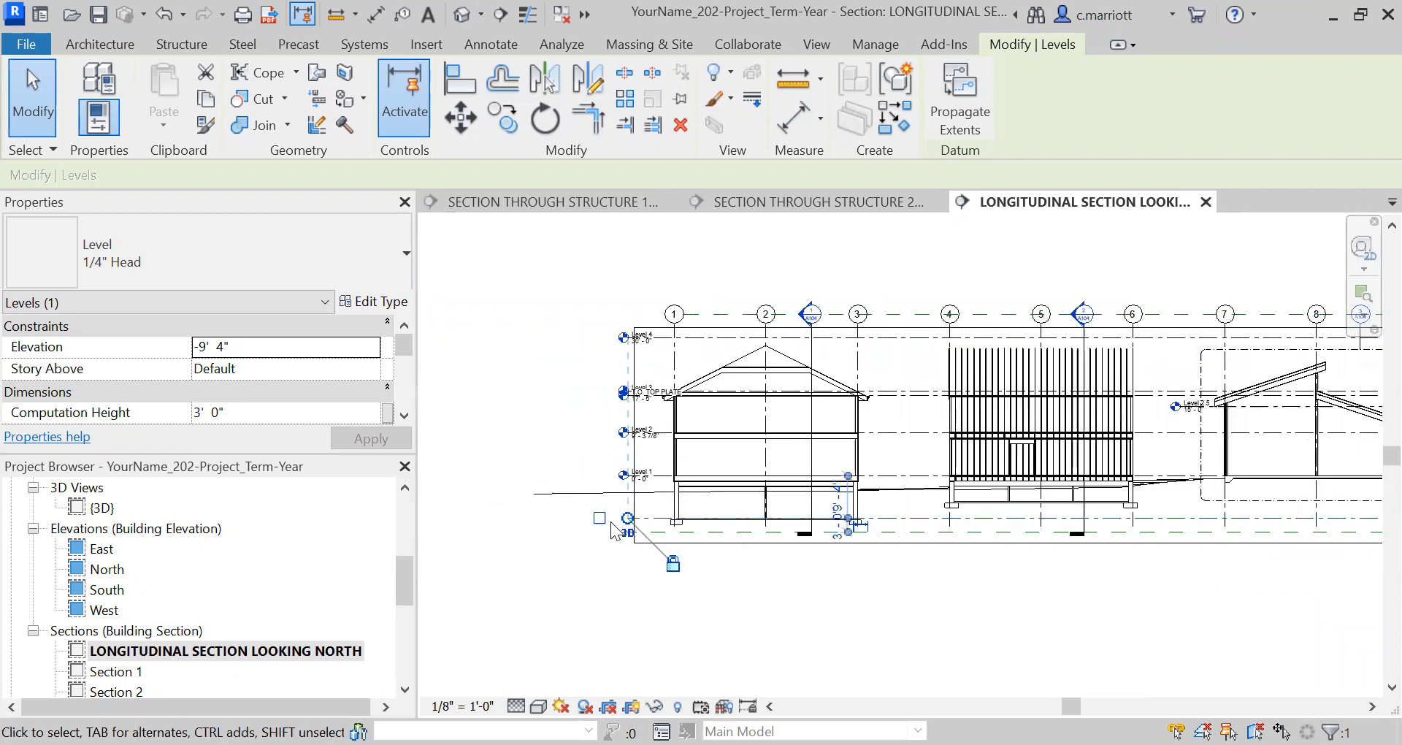
pyautogui.scroll(2, 611, 529)
pyautogui.click(900, 605)
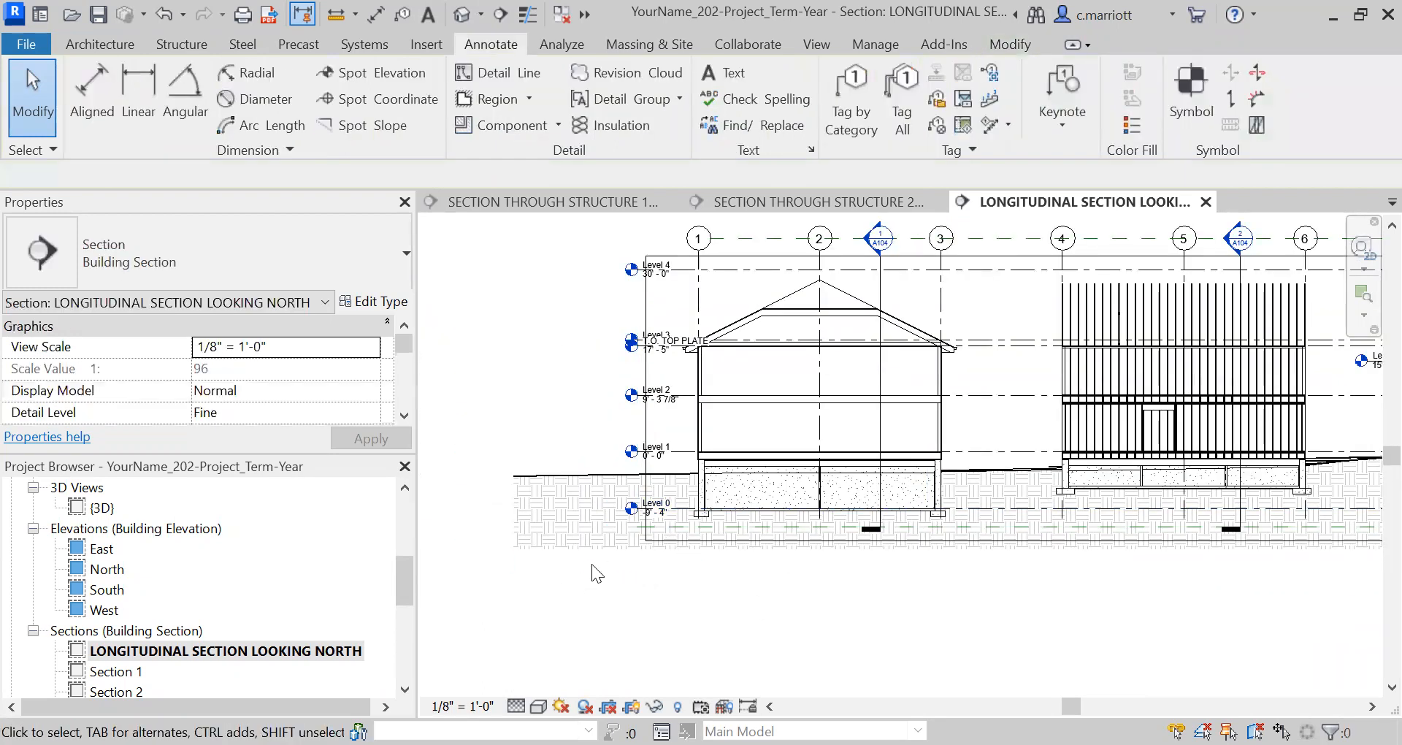
# Open sheet A104 - TRANSVERSE SECTIONS and examine the level heads and spacing of its four section viewports
pyautogui.scroll(-1, 591, 573)
pyautogui.scroll(-5, 1100, 594)
pyautogui.moveTo(1098, 597); pyautogui.dragTo(828, 443, button='middle')
pyautogui.moveTo(405, 583); pyautogui.dragTo(404, 658)
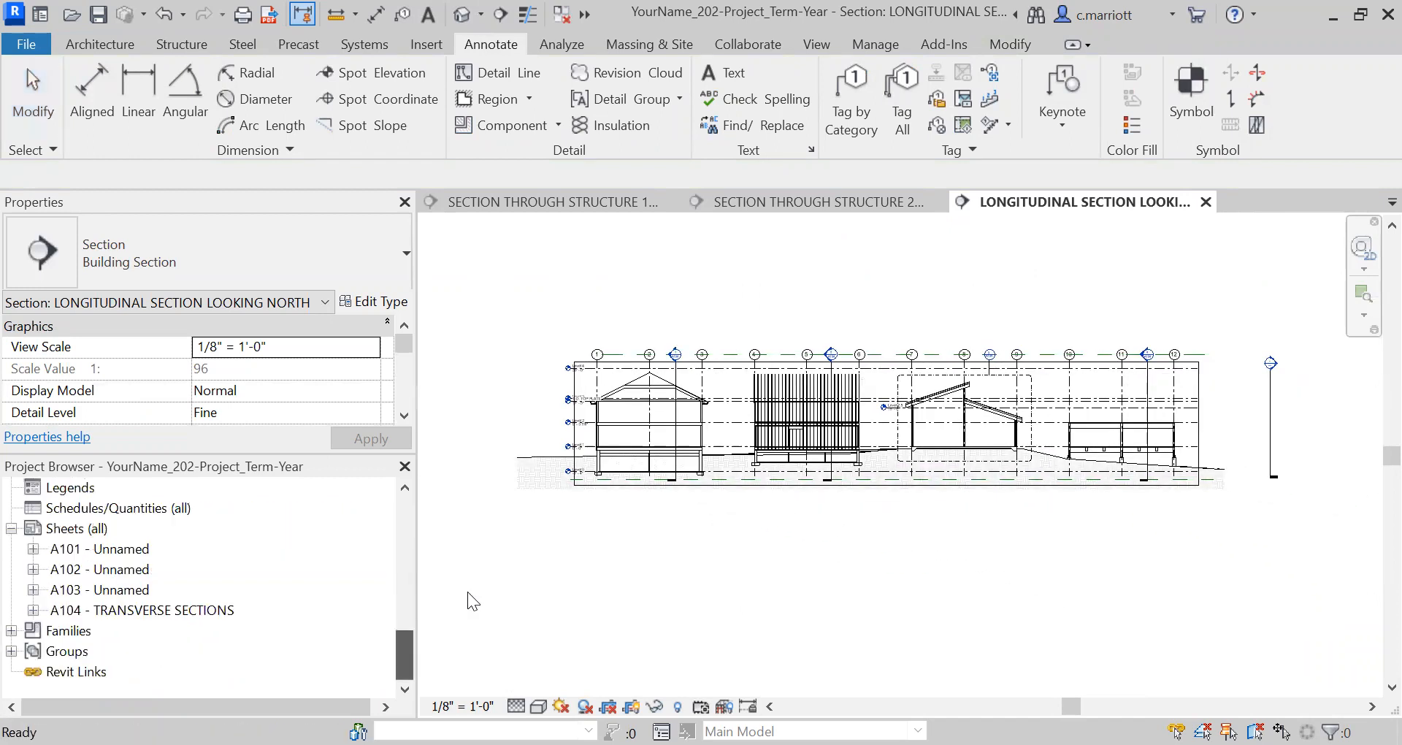
pyautogui.doubleClick(154, 610)
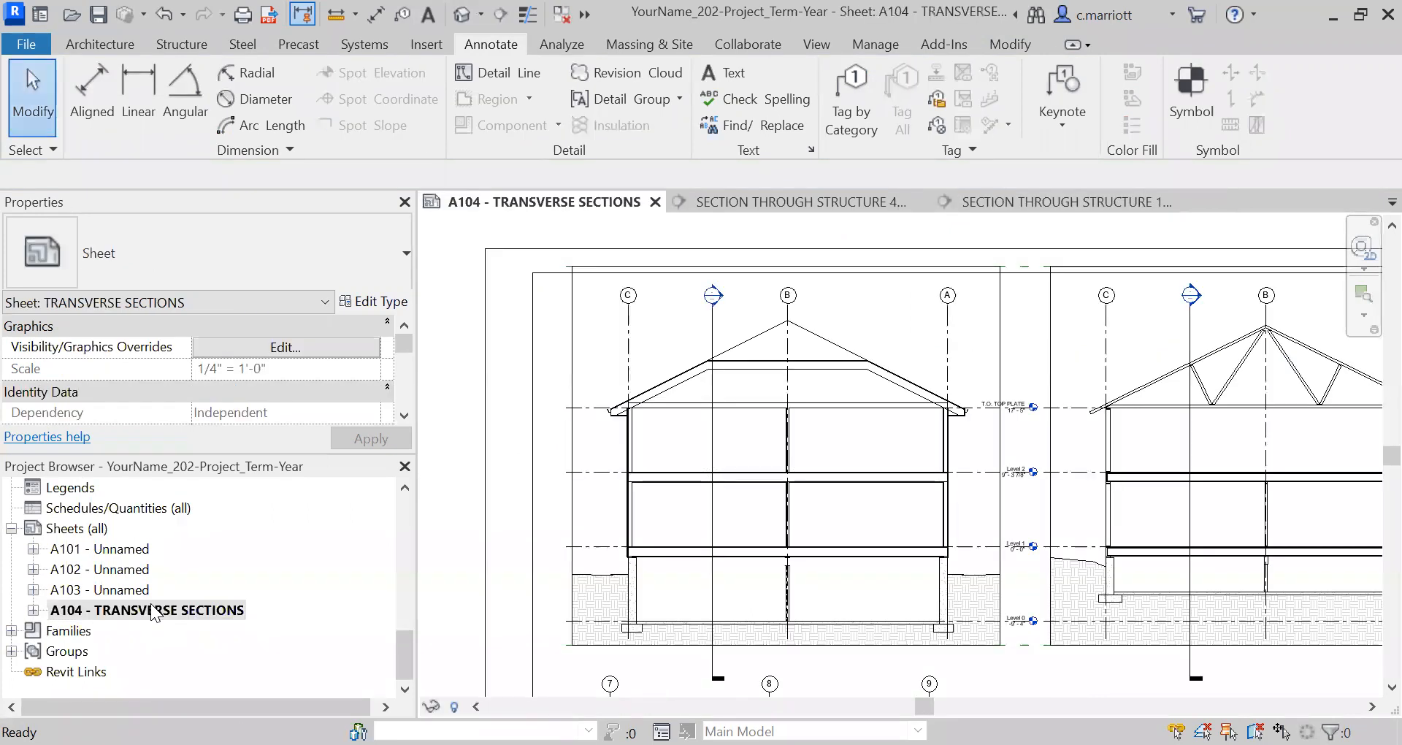
pyautogui.scroll(-3, 952, 435)
pyautogui.scroll(1, 944, 559)
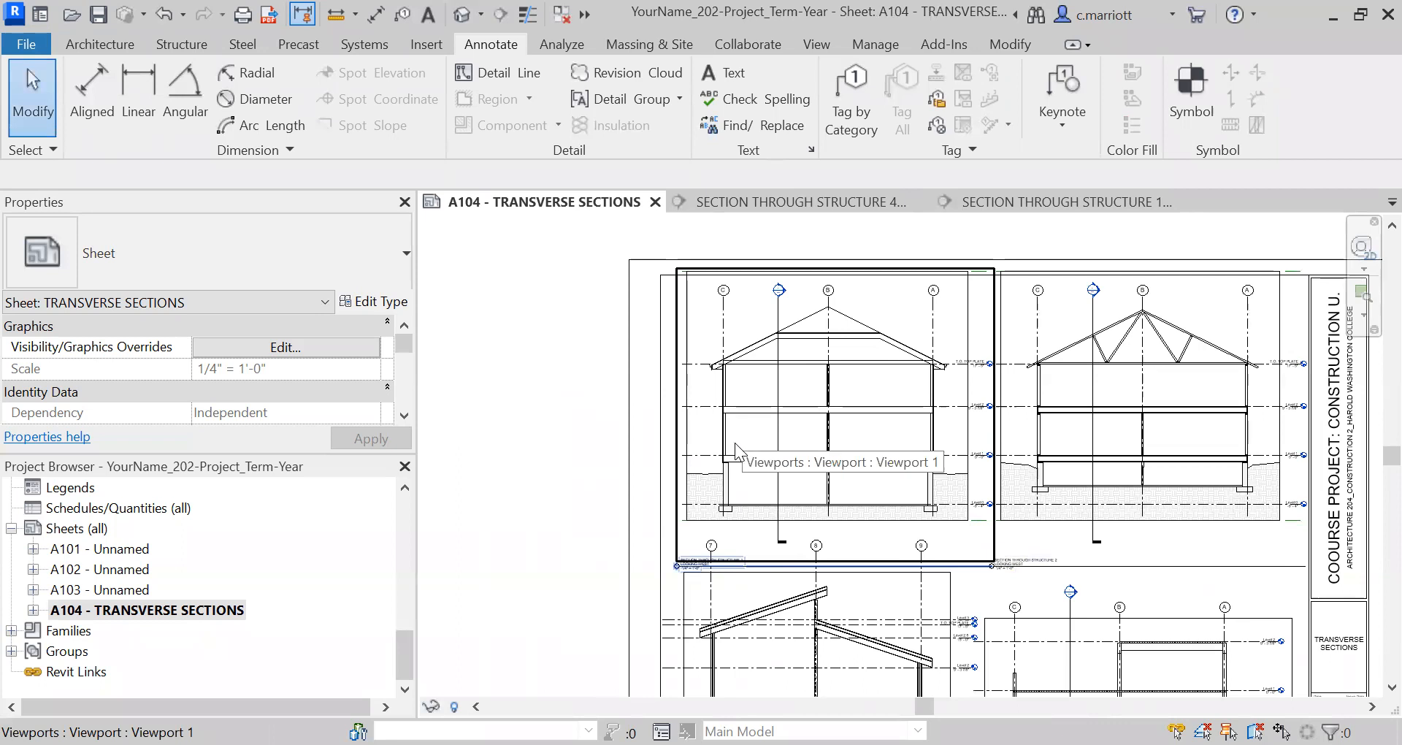
pyautogui.scroll(-2, 748, 463)
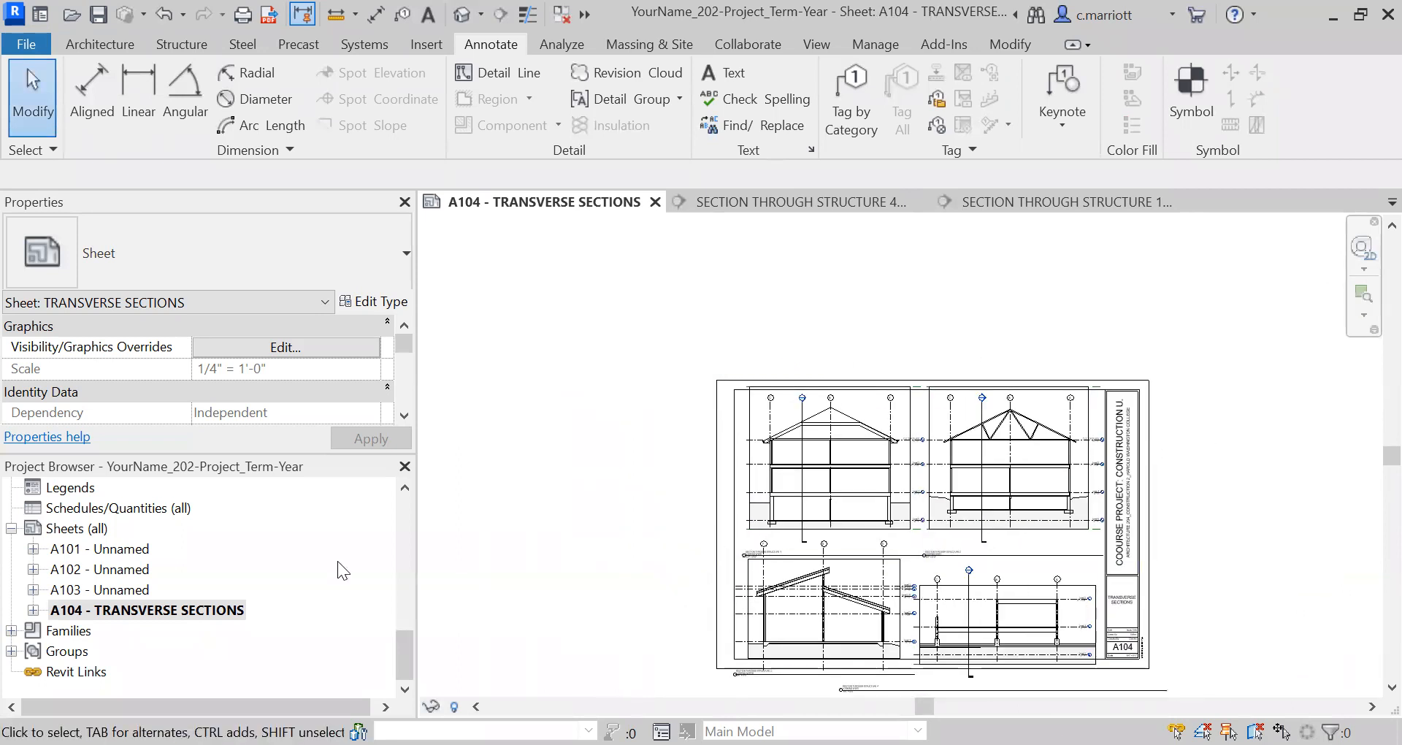
# Open SECTION THROUGH STRUCTURE 1 LOOKING WEST and show the T.O. TOP PLATE level head at the grid C end
pyautogui.click(403, 523)
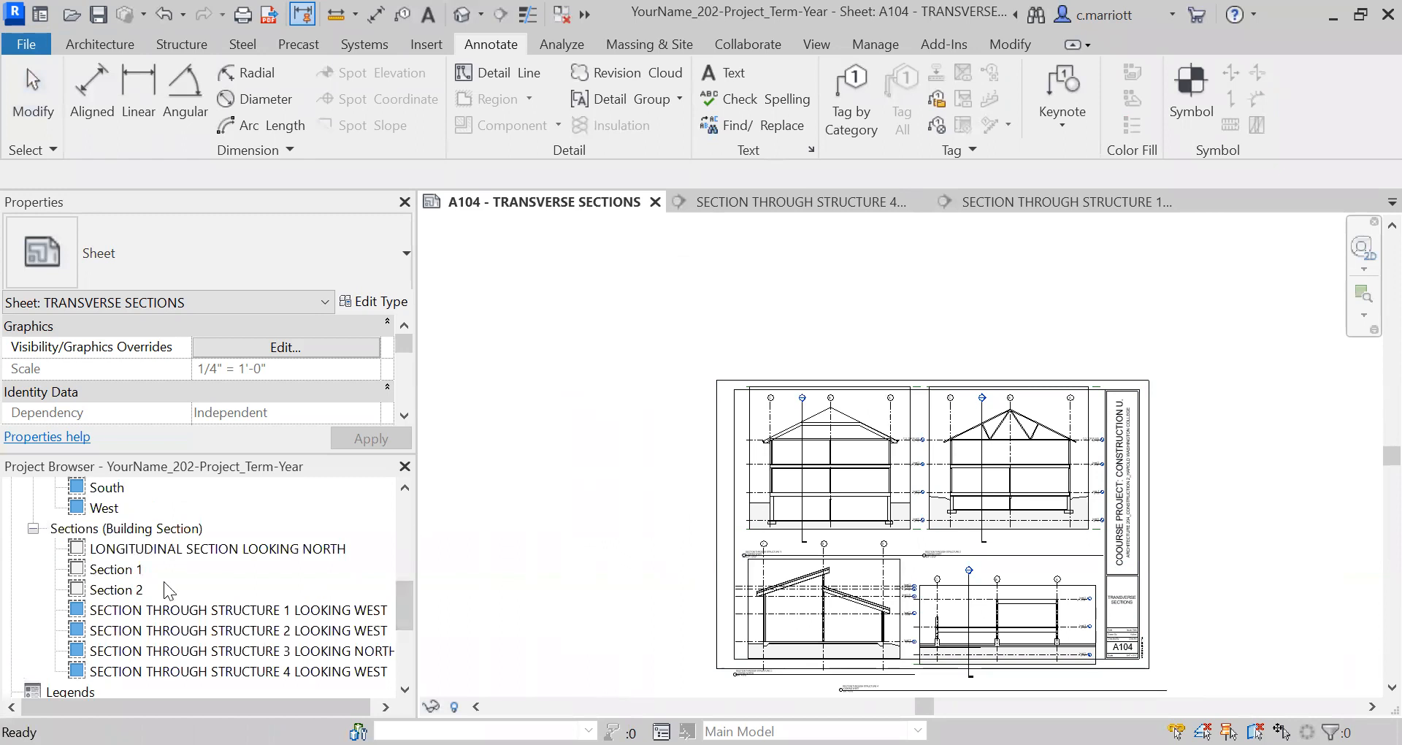
pyautogui.doubleClick(163, 609)
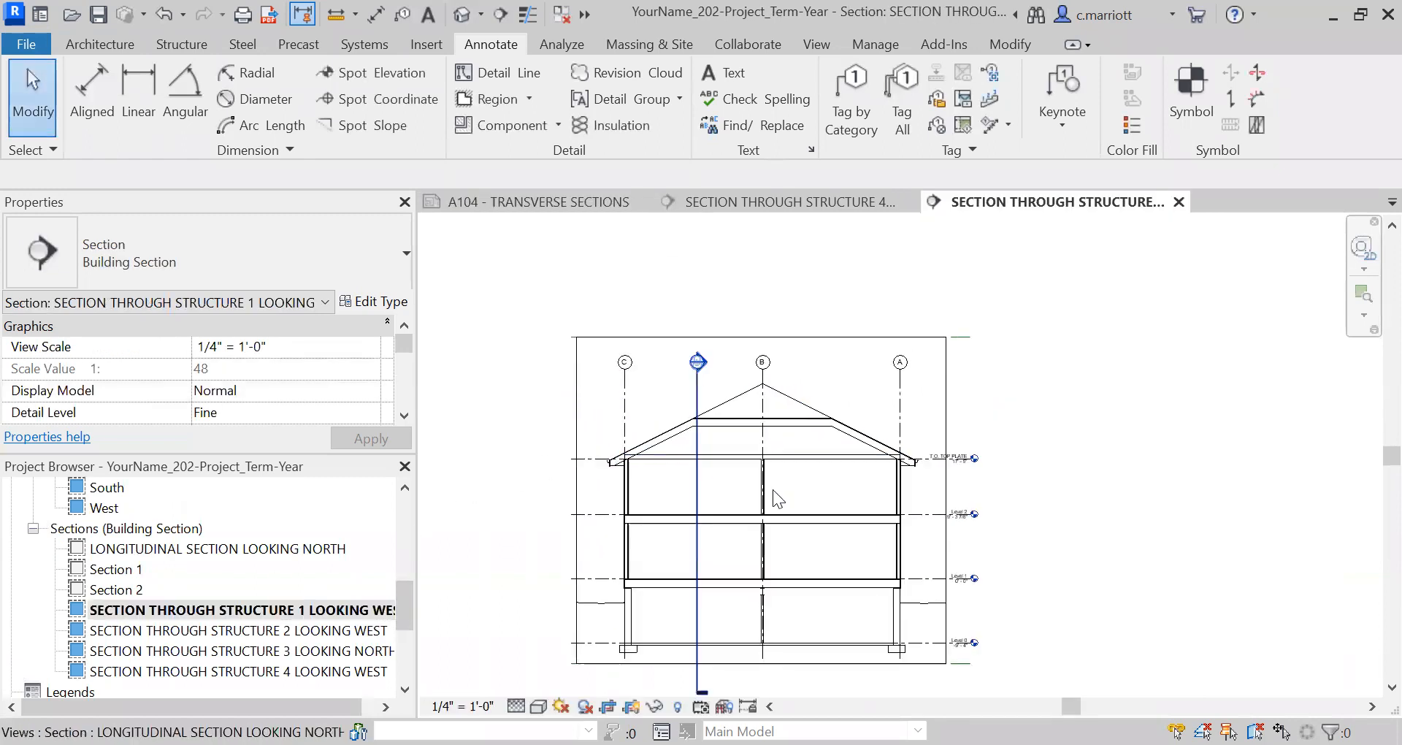
pyautogui.click(906, 459)
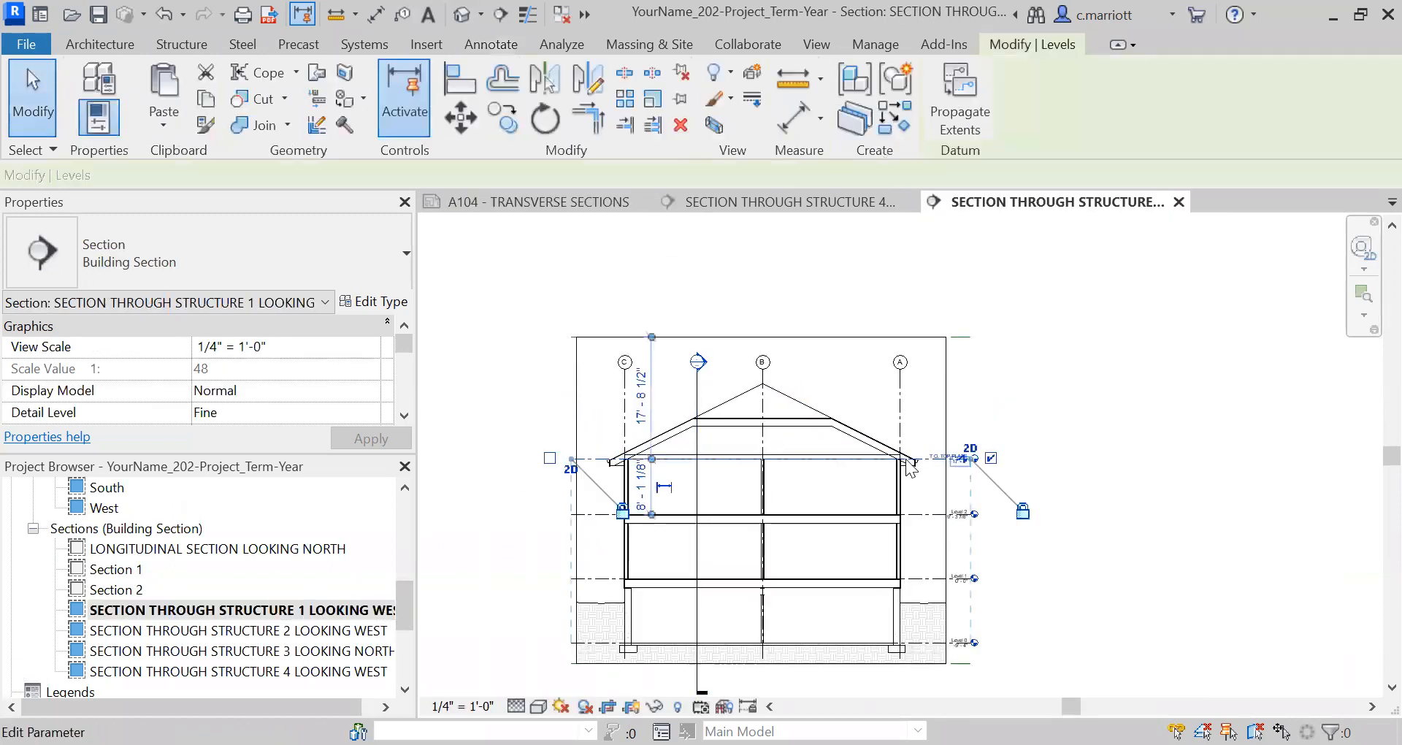
pyautogui.click(549, 458)
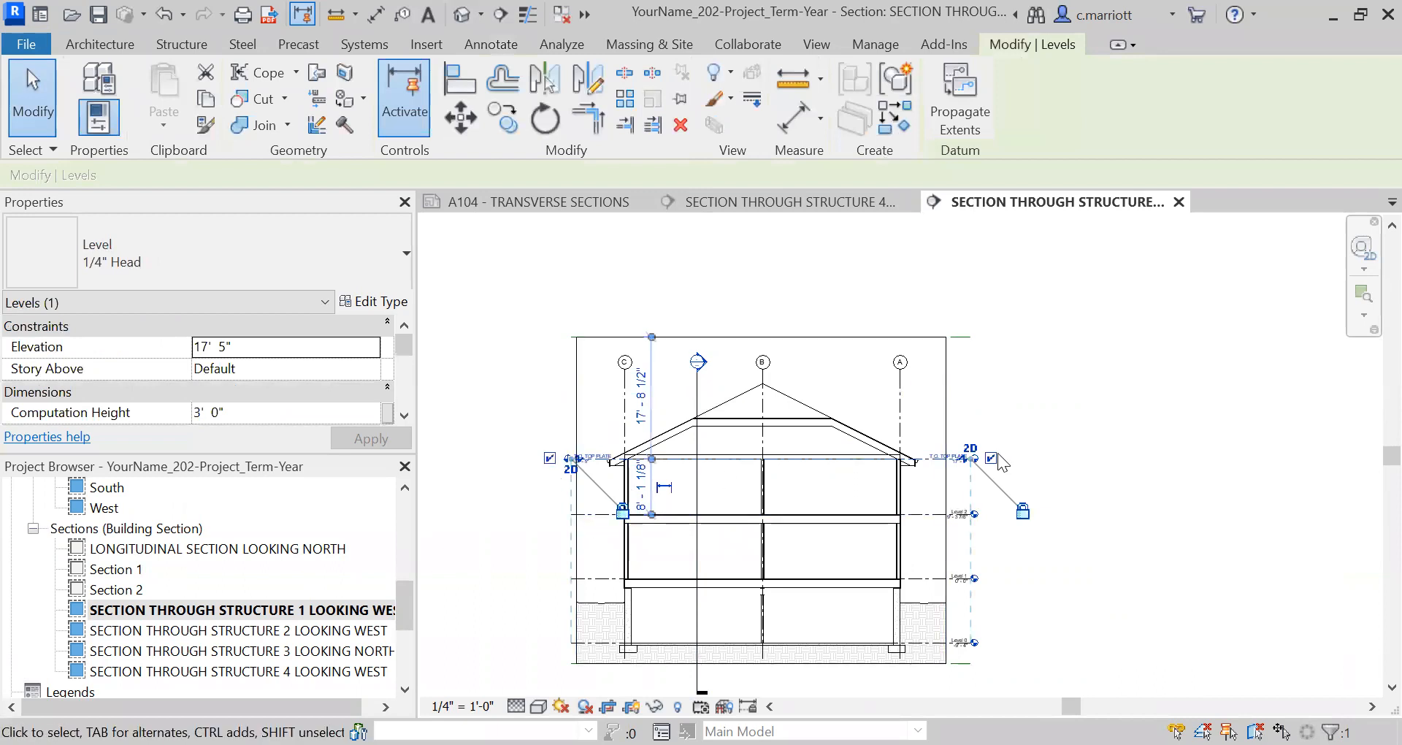
# Switch the Level 2 and Level 1 heads from the grid A end to the grid C end in the Structure 1 section
pyautogui.click(924, 514)
pyautogui.click(549, 514)
pyautogui.click(991, 514)
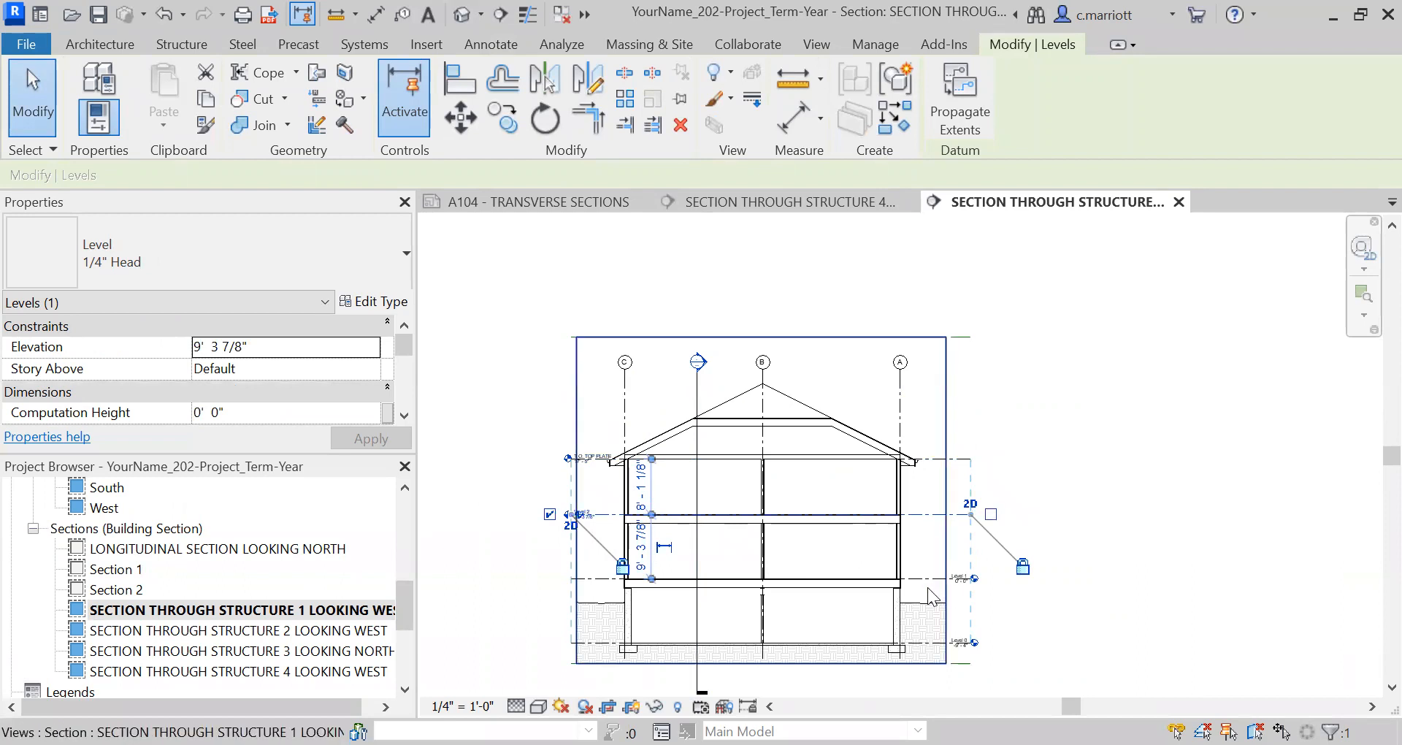
pyautogui.click(926, 579)
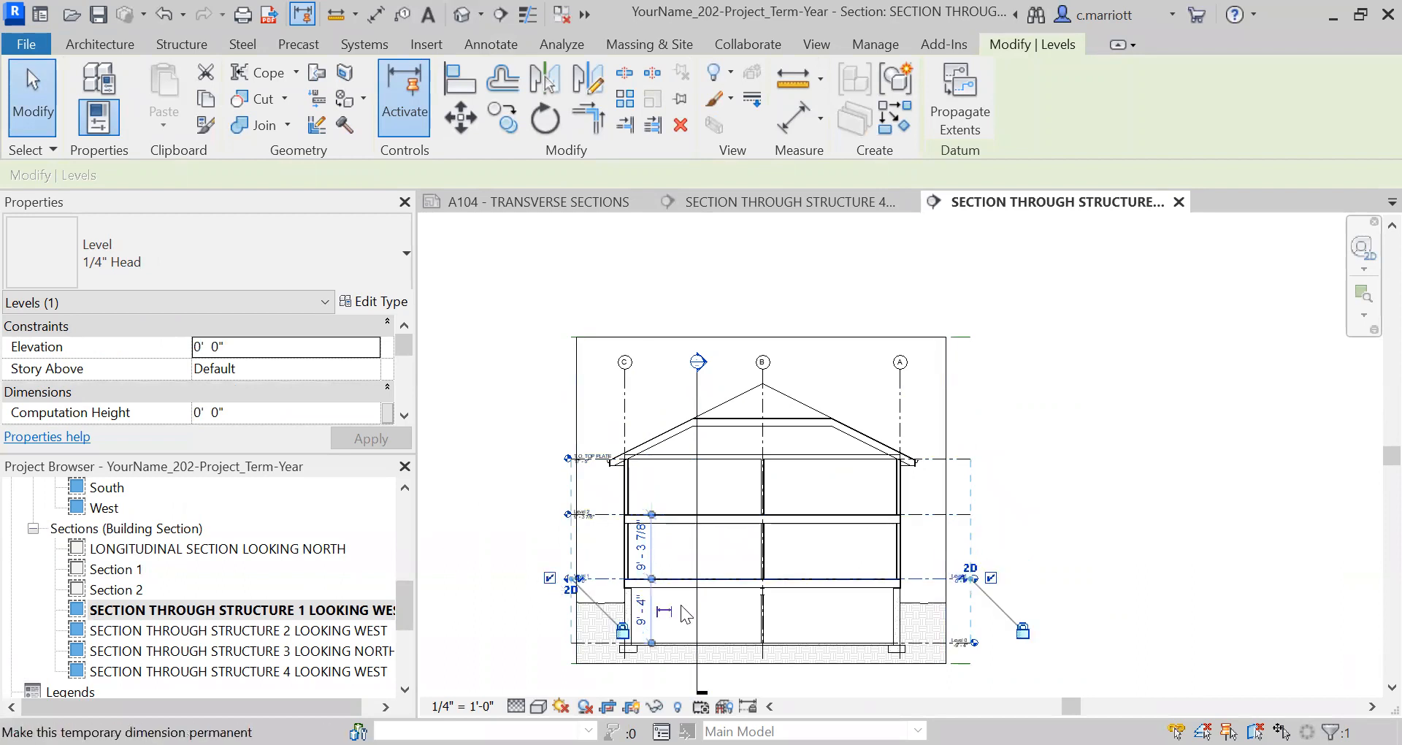
pyautogui.click(991, 577)
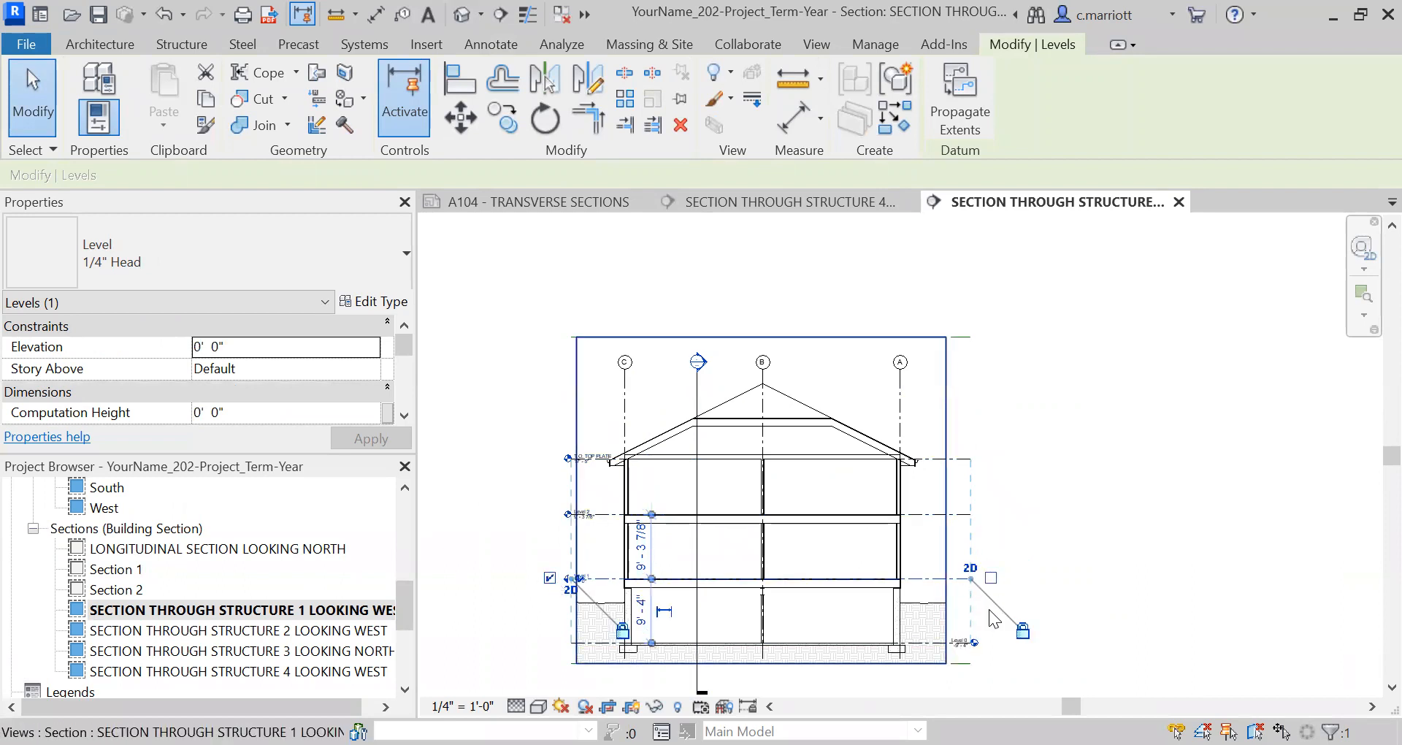
# Switch the Level 0 head from the grid A end to the grid C end in the Structure 1 section
pyautogui.scroll(-3, 933, 606)
pyautogui.moveTo(1034, 544); pyautogui.dragTo(1034, 429, button='middle')
pyautogui.scroll(5, 971, 506)
pyautogui.click(924, 526)
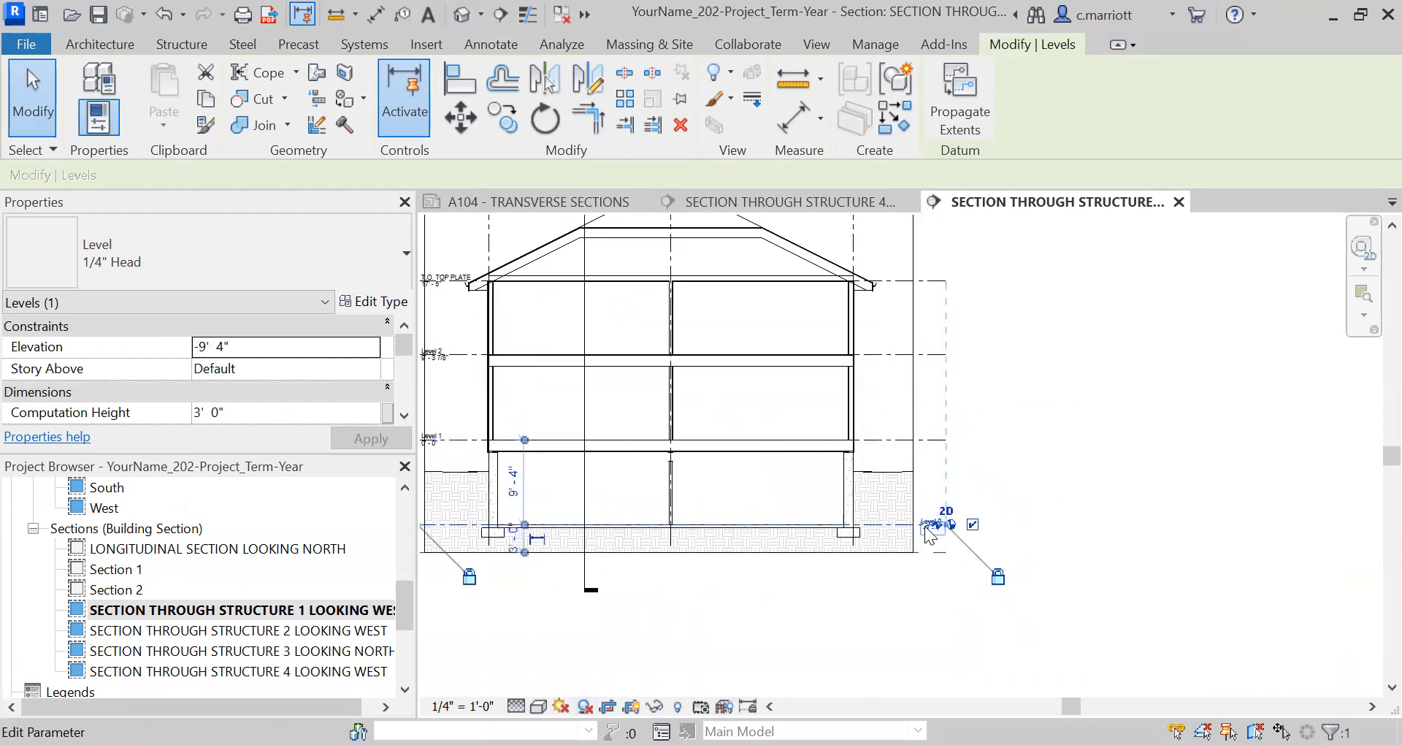
pyautogui.scroll(-2, 920, 530)
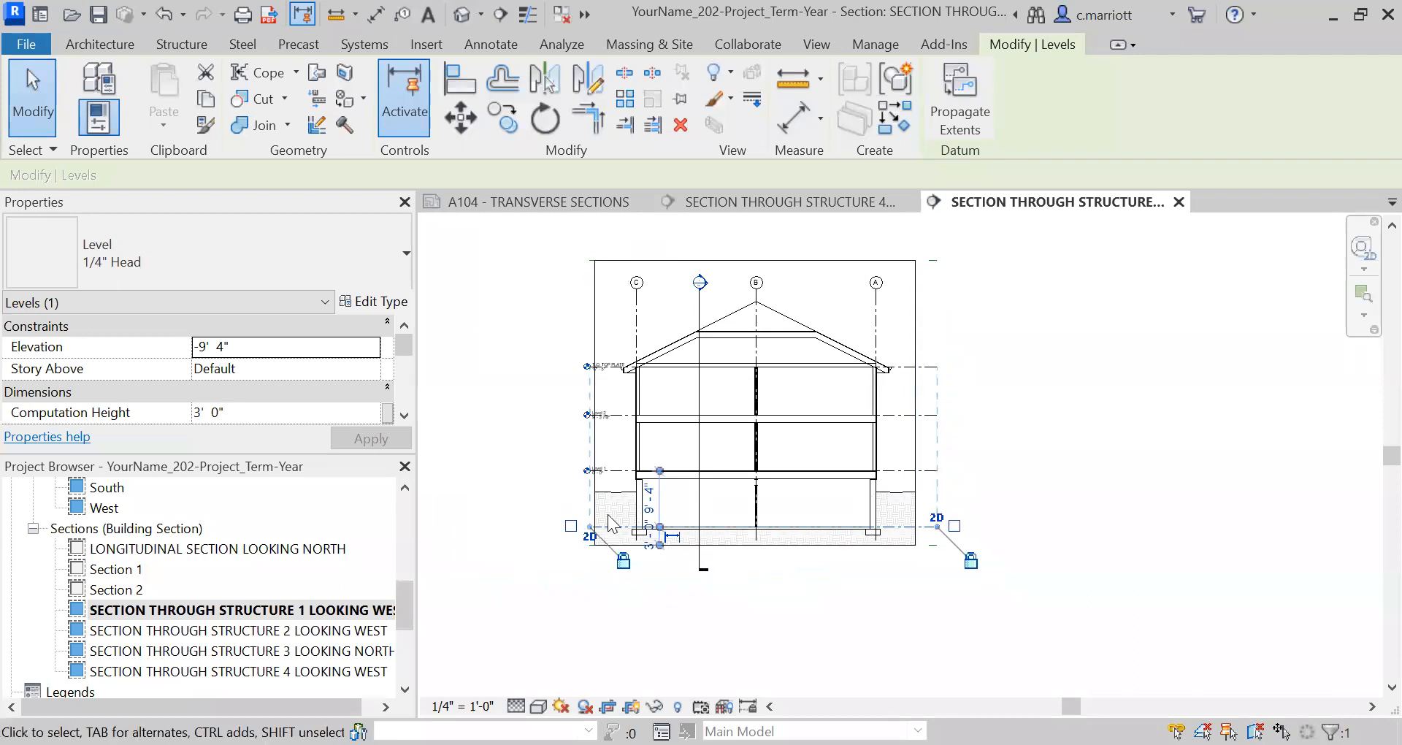
pyautogui.click(631, 603)
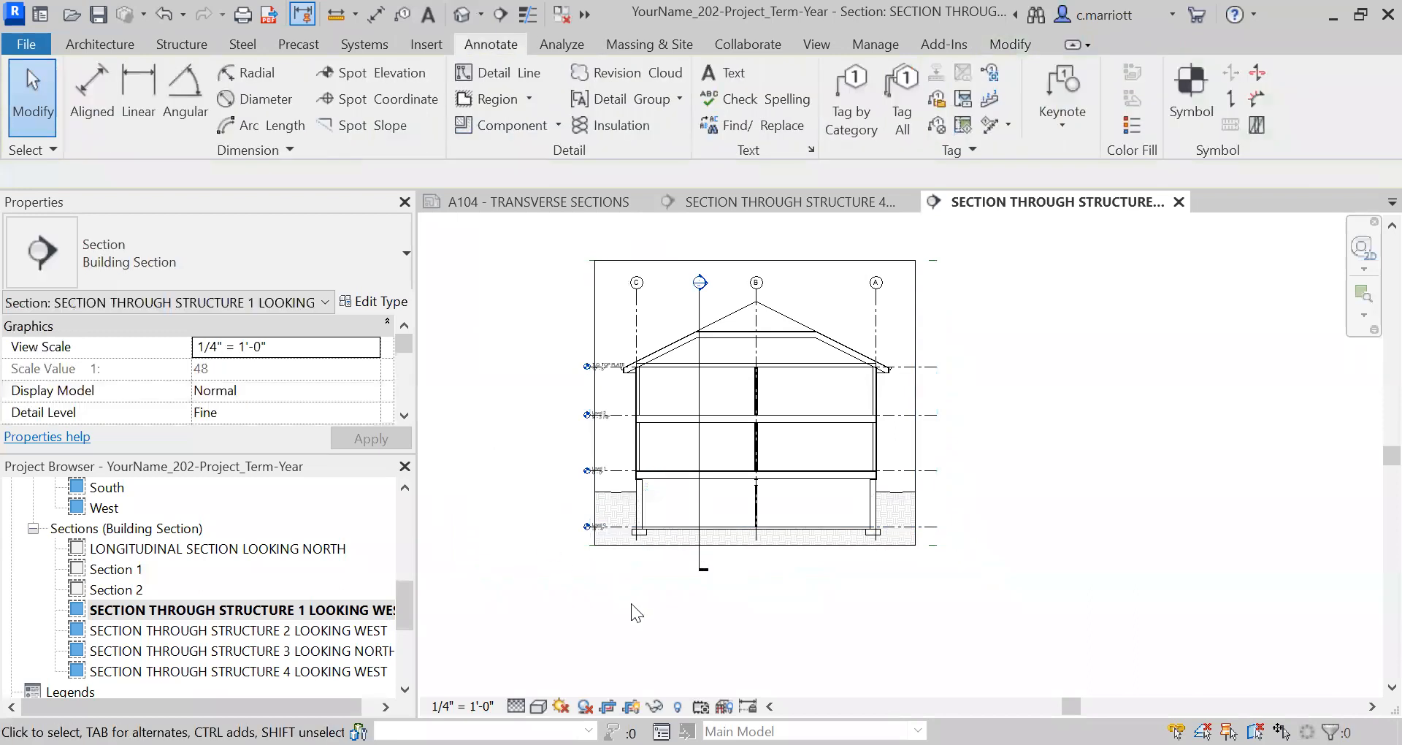
# Open SECTION THROUGH STRUCTURE 2 LOOKING WEST with the whole section and its level heads in view
pyautogui.scroll(-2, 133, 605)
pyautogui.doubleClick(285, 526)
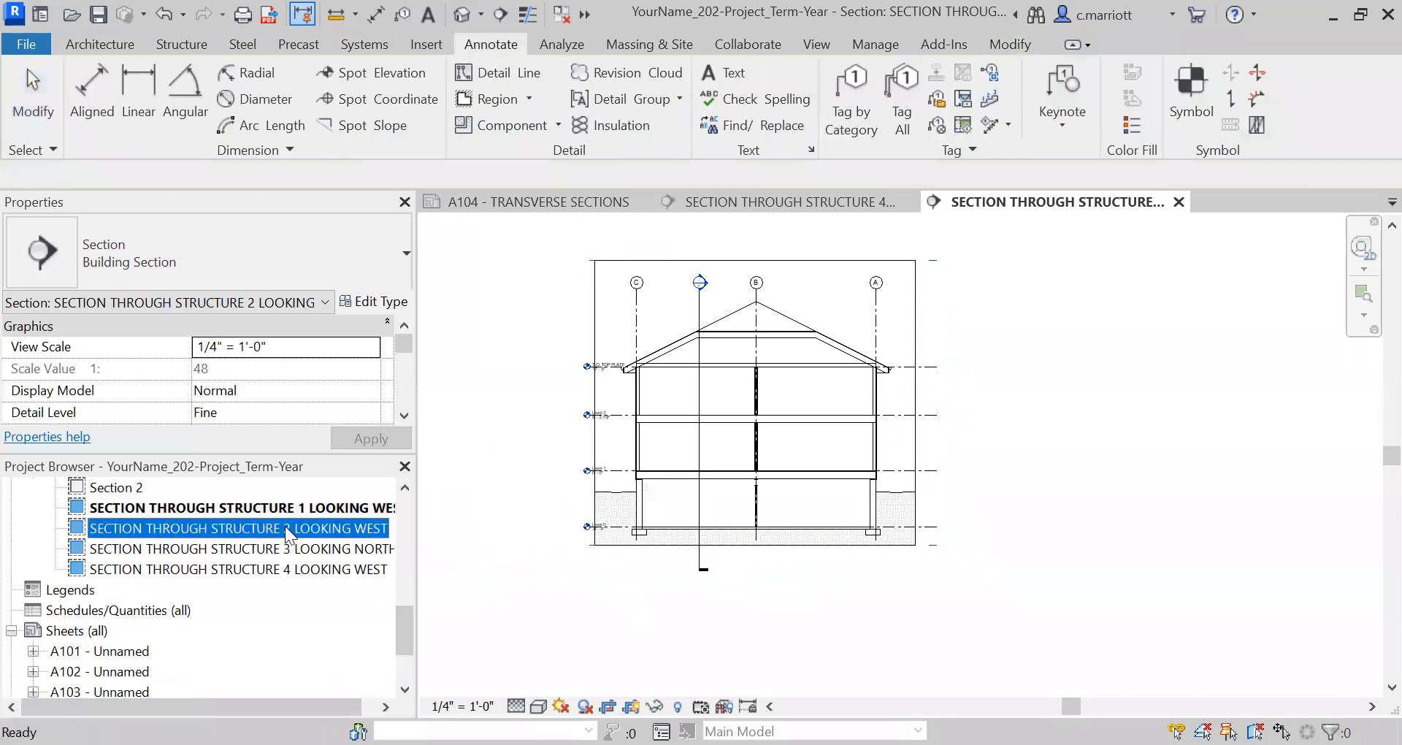
pyautogui.scroll(-1, 796, 456)
pyautogui.scroll(-3, 792, 447)
pyautogui.scroll(1, 911, 537)
pyautogui.moveTo(901, 524); pyautogui.dragTo(993, 434, button='middle')
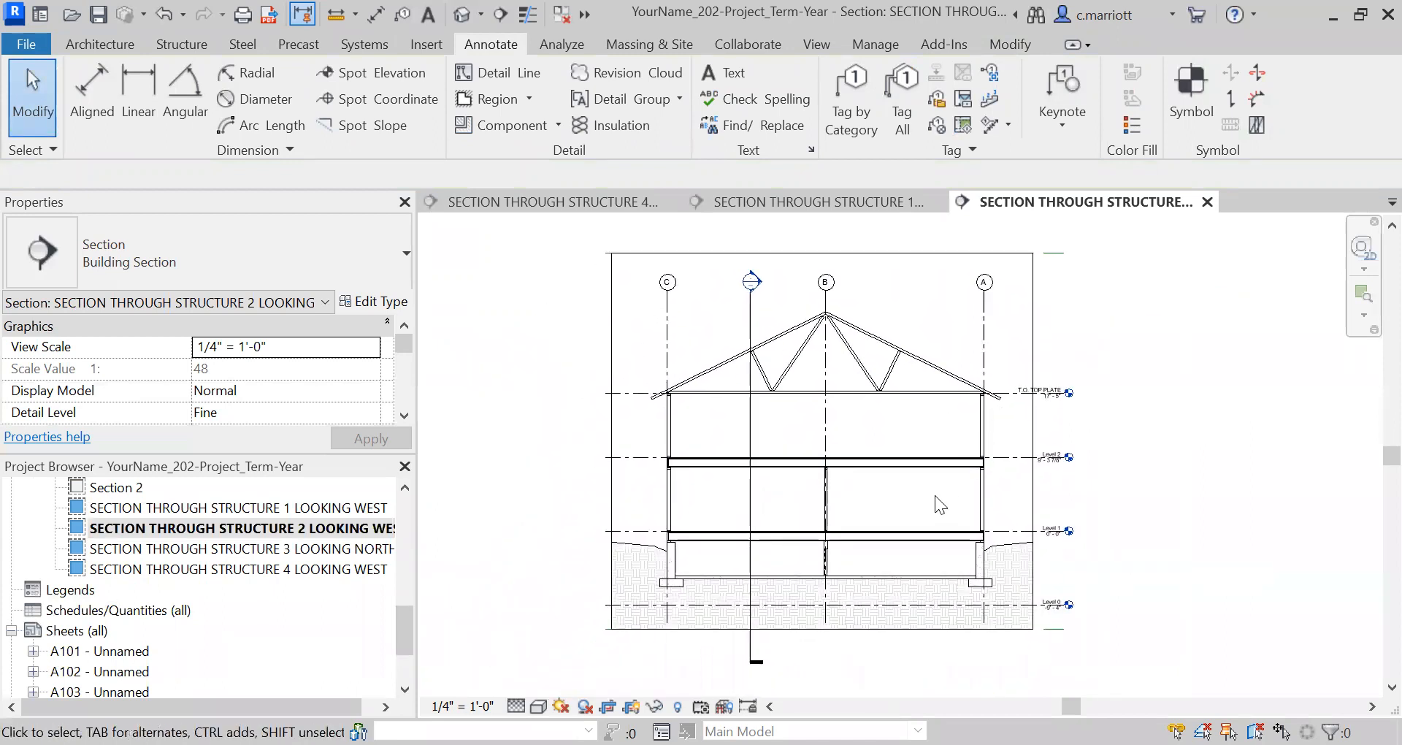
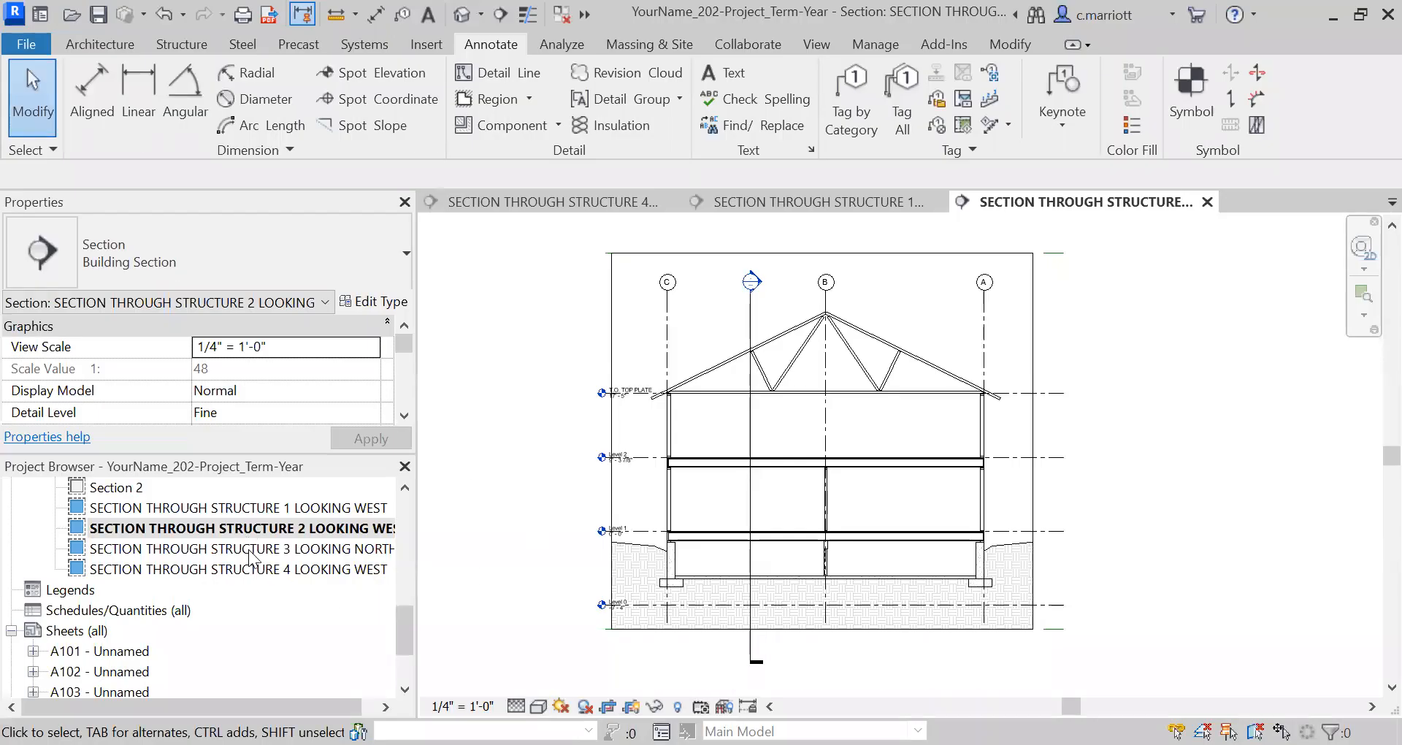
# Open SECTION THROUGH STRUCTURE 3 LOOKING NORTH and inspect the Level 3 and T.O. TOP PLATE heads
pyautogui.click(285, 549)
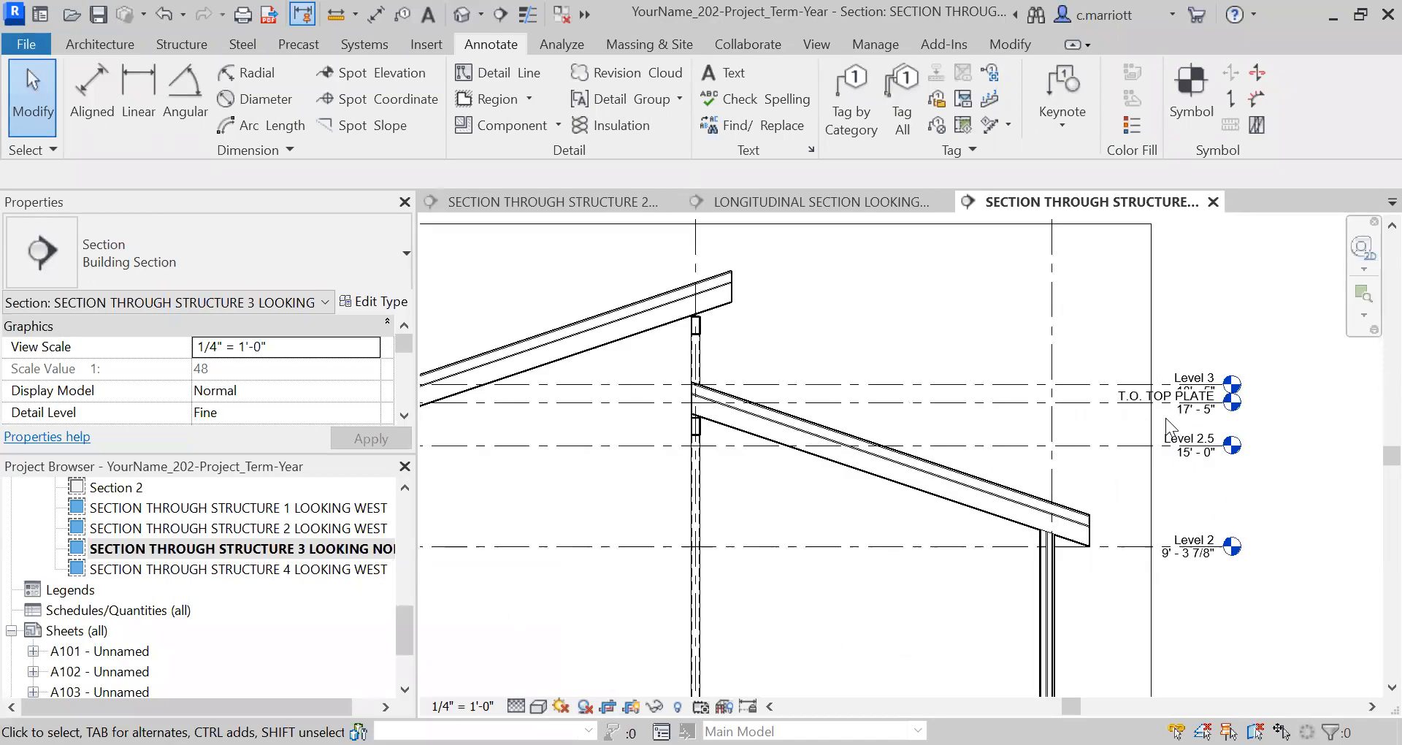
pyautogui.scroll(4, 1165, 417)
pyautogui.scroll(-3, 1051, 406)
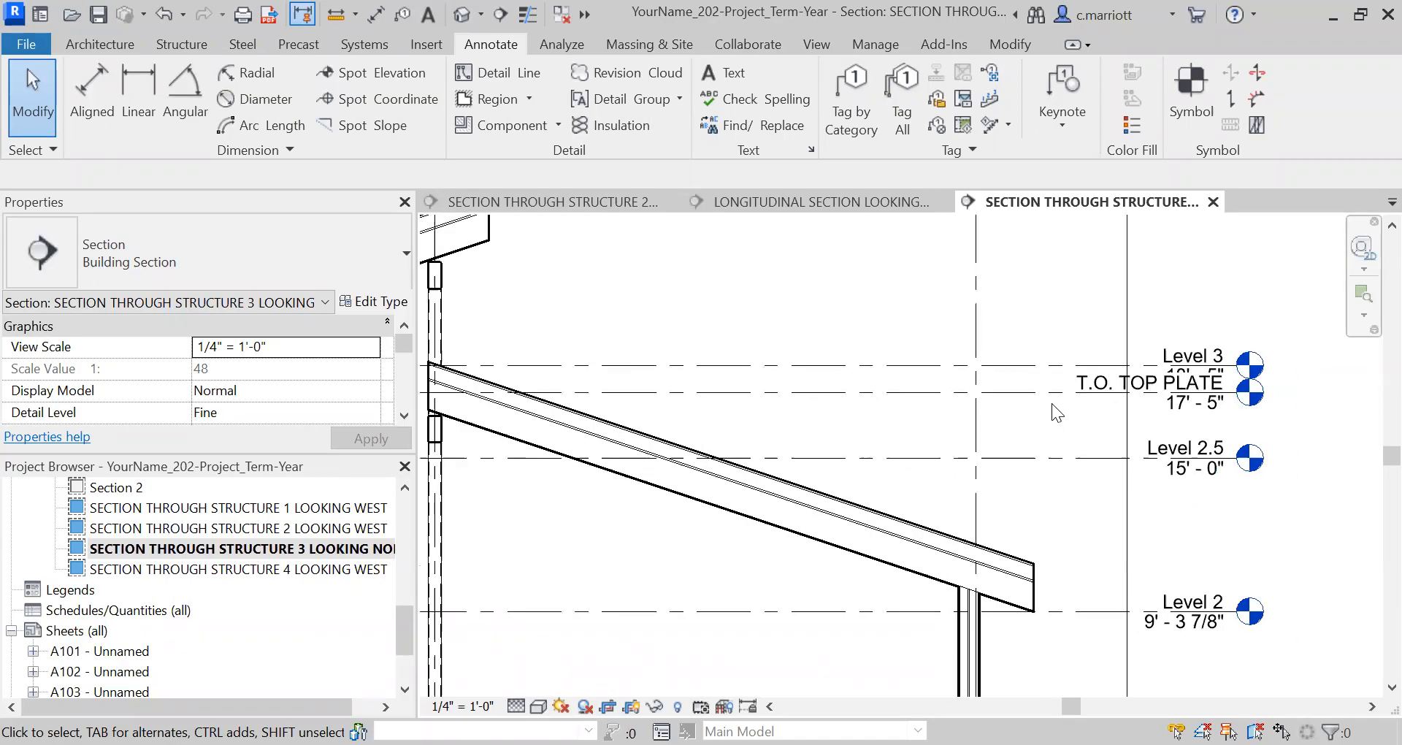
pyautogui.scroll(-2, 911, 407)
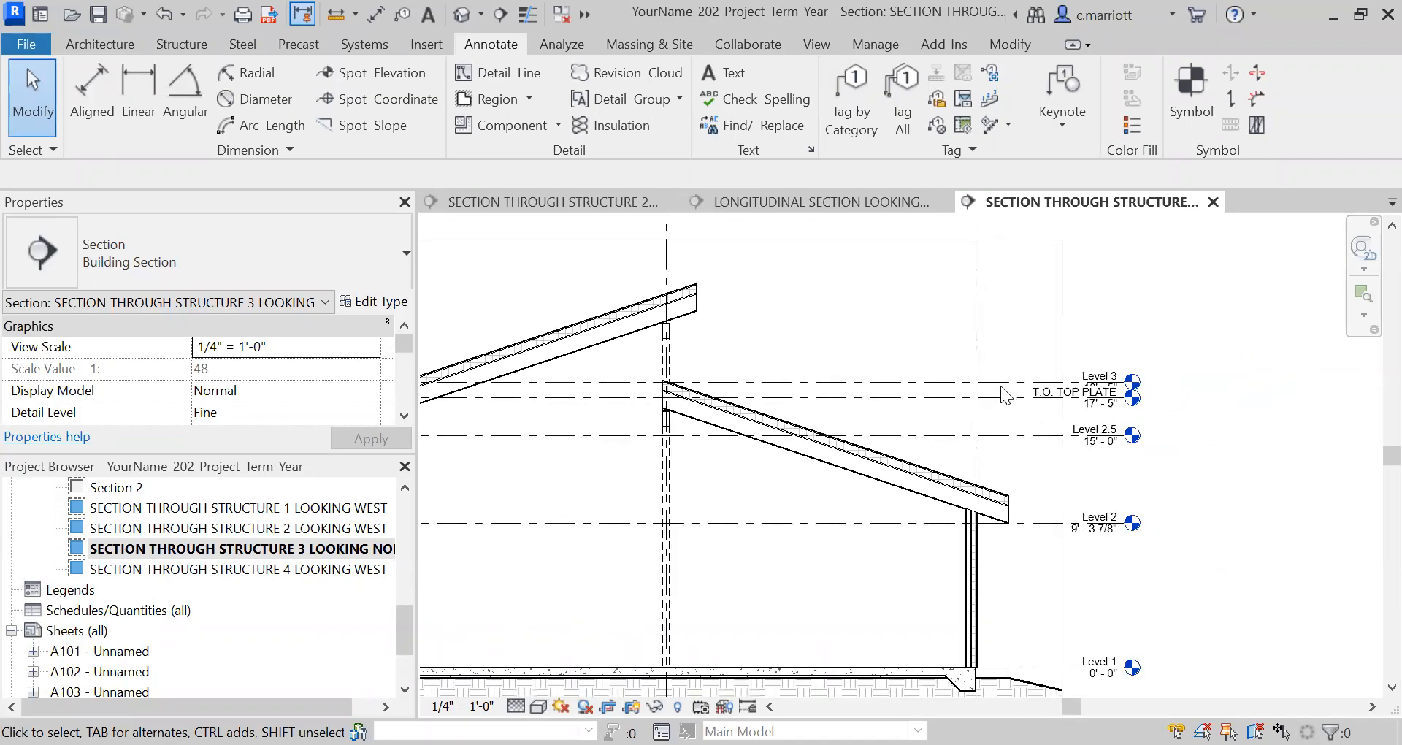
pyautogui.scroll(2, 999, 395)
pyautogui.scroll(2, 914, 393)
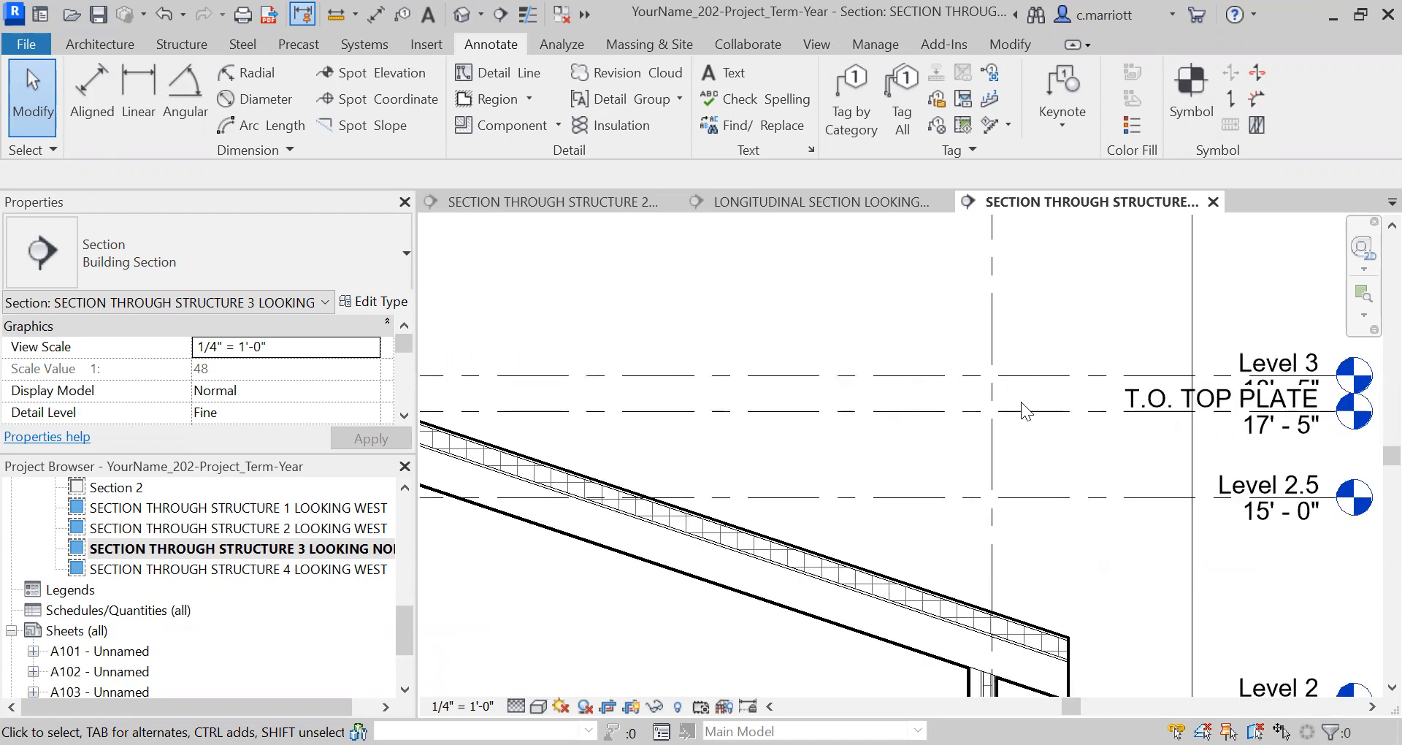
# Try hiding the whole Levels category in the Structure 3 section and undo it
pyautogui.click(1215, 377)
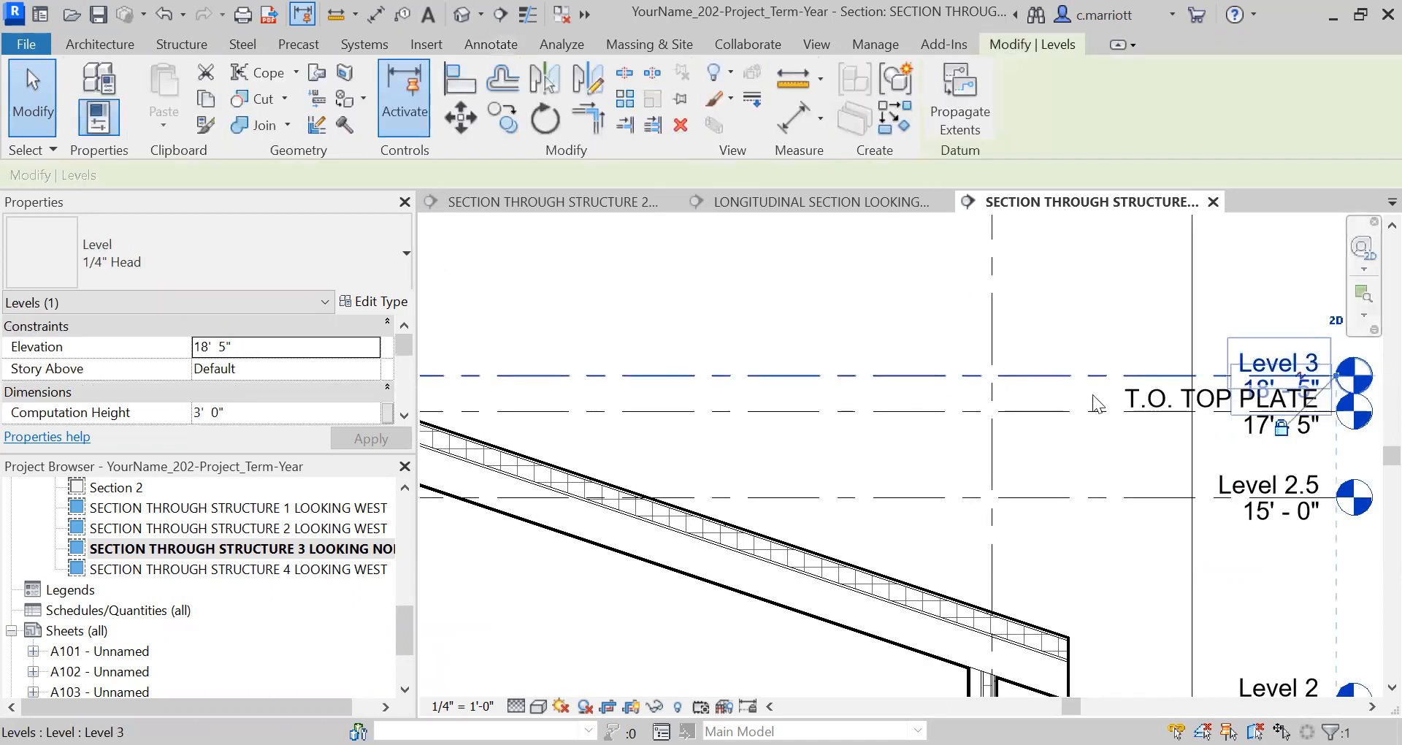
pyautogui.rightClick(1073, 394)
pyautogui.click(1015, 381)
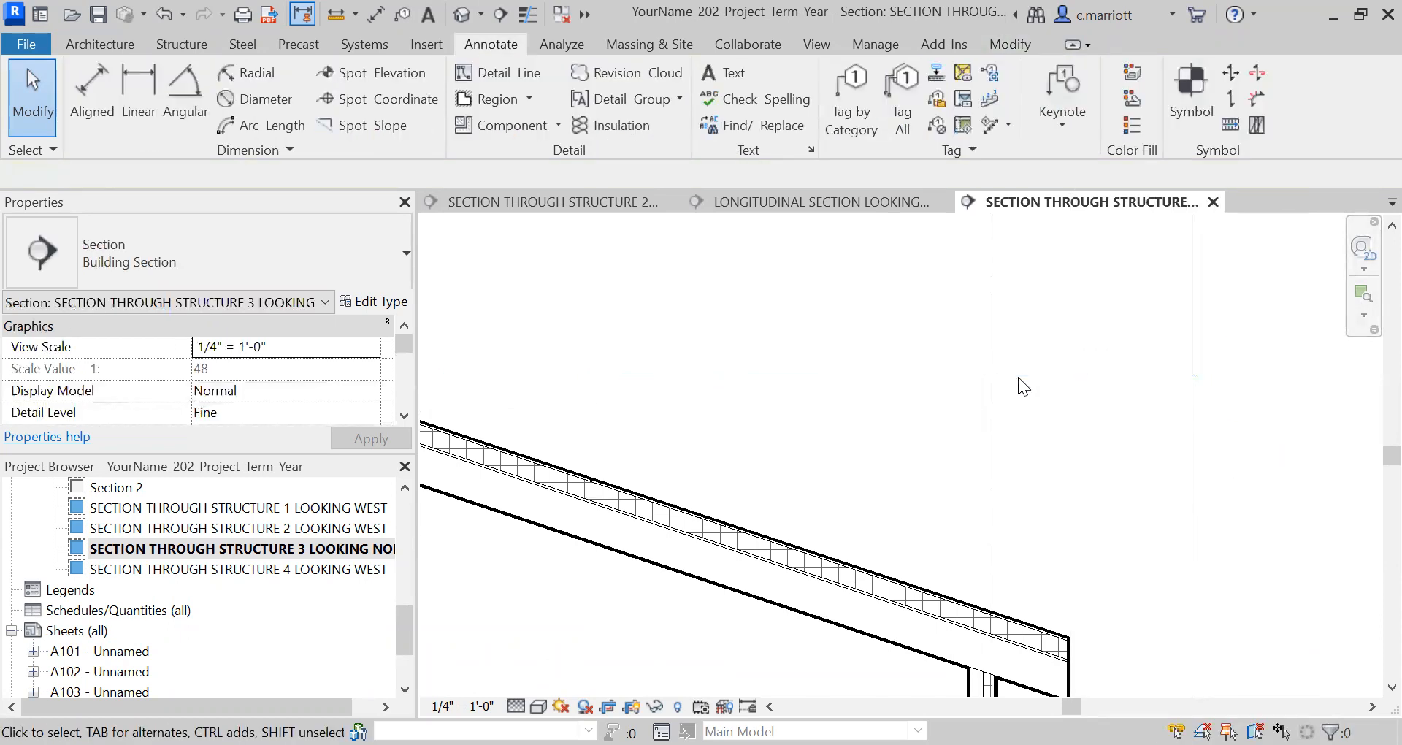
pyautogui.hotkey('ctrl', 'z')
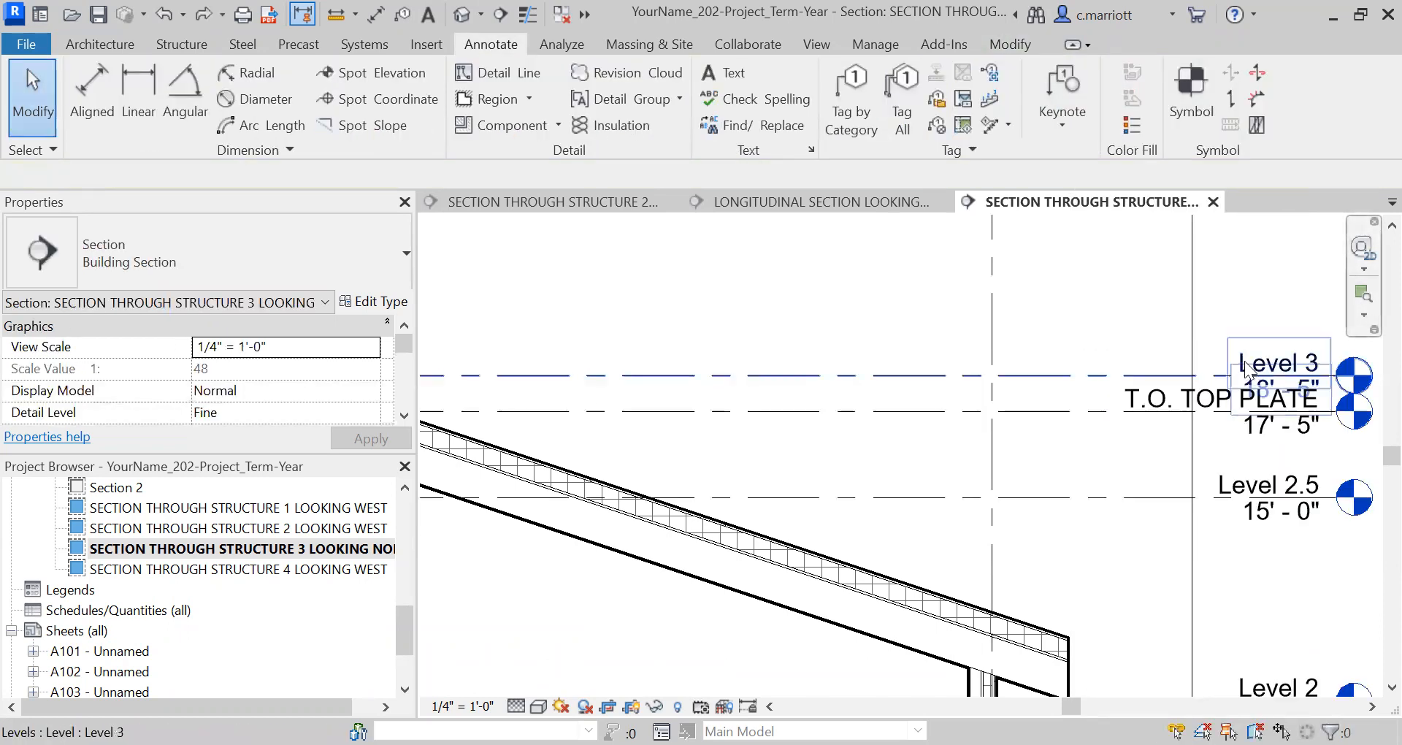
# Hide only the Level 3 line and head in the Structure 3 section view
pyautogui.click(1161, 377)
pyautogui.rightClick(1161, 377)
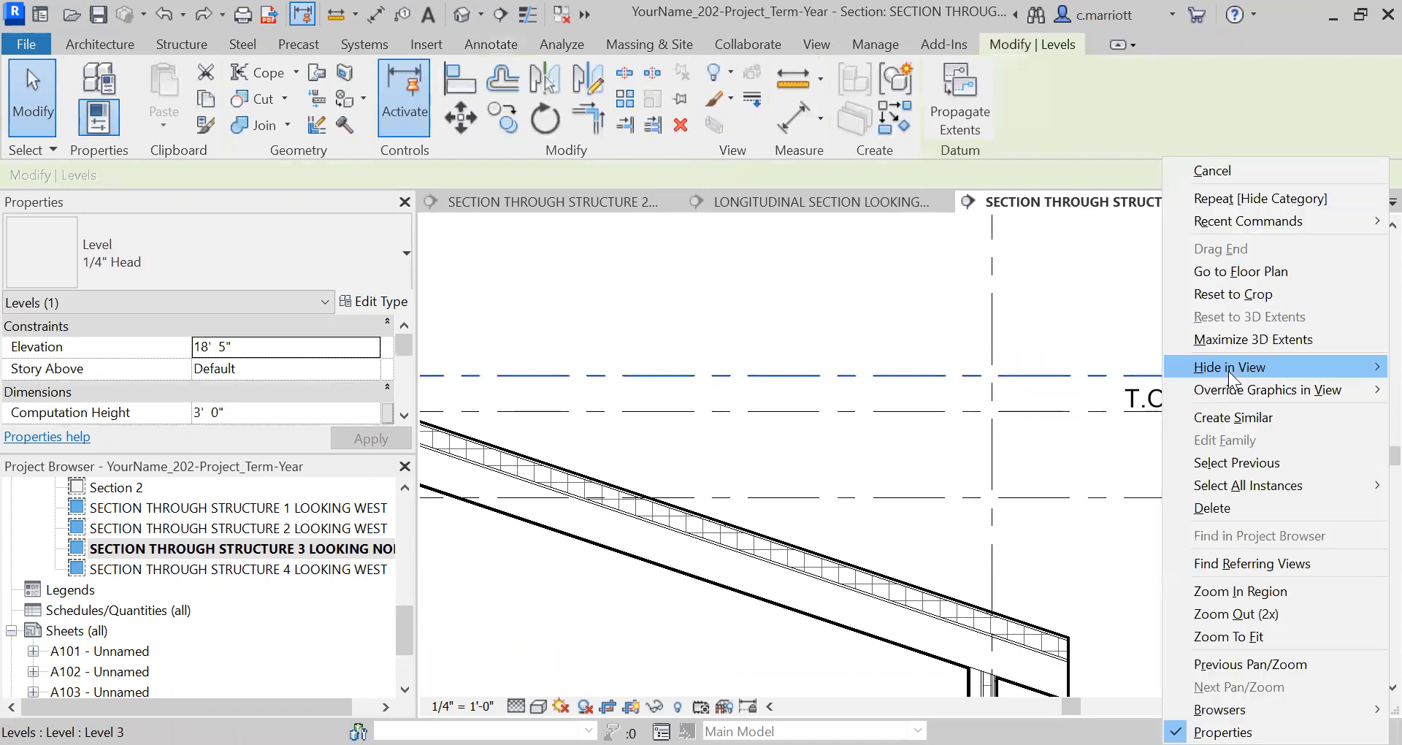
pyautogui.moveTo(1228, 371)
pyautogui.click(1095, 367)
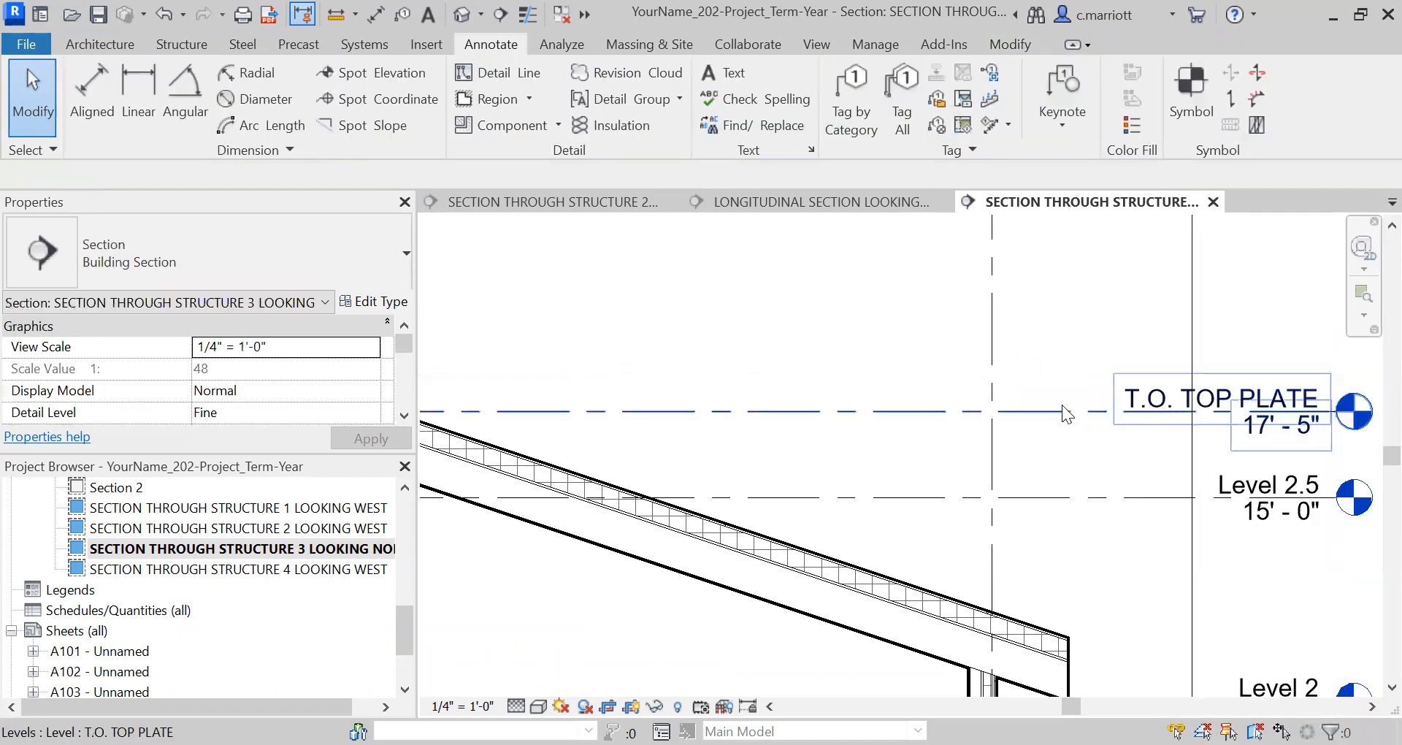
# Hide only the T.O. TOP PLATE level element in the Structure 3 section view
pyautogui.scroll(-3, 1004, 418)
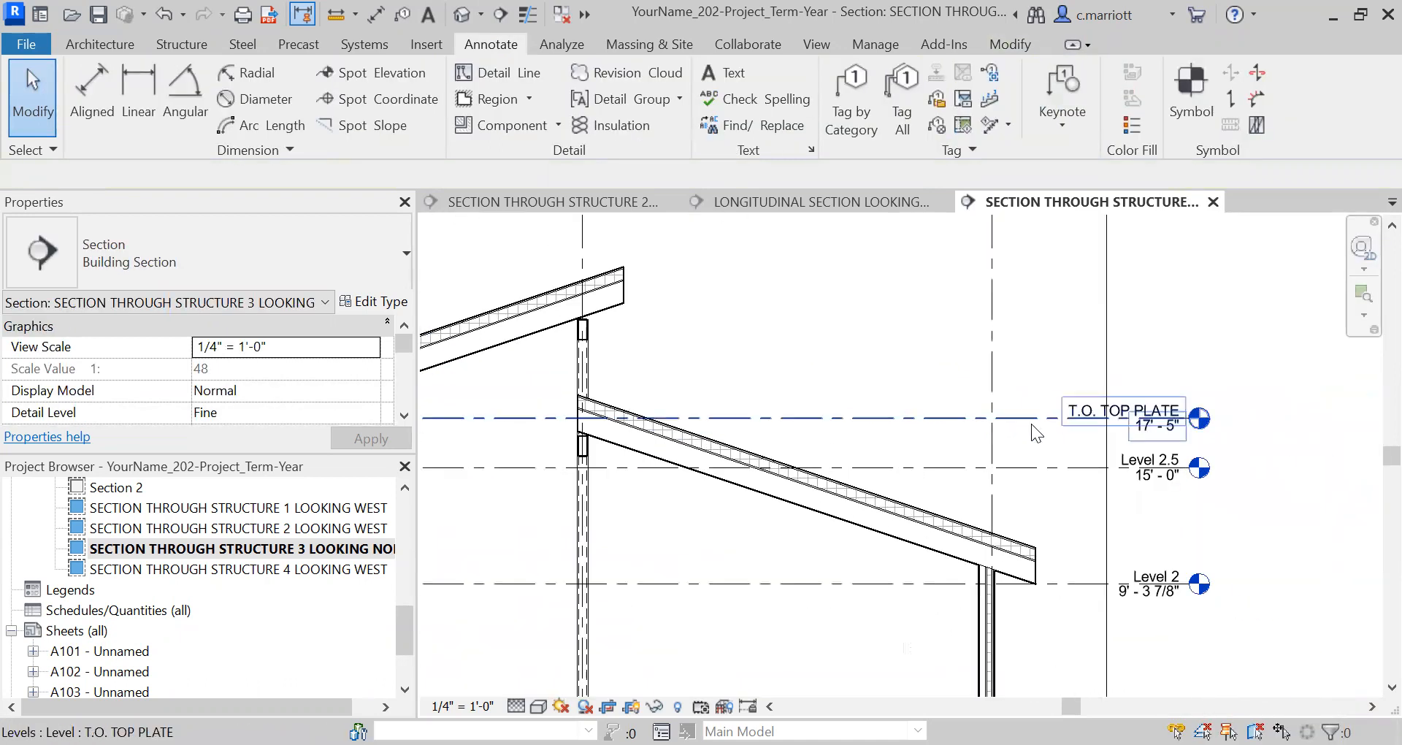
pyautogui.click(1030, 419)
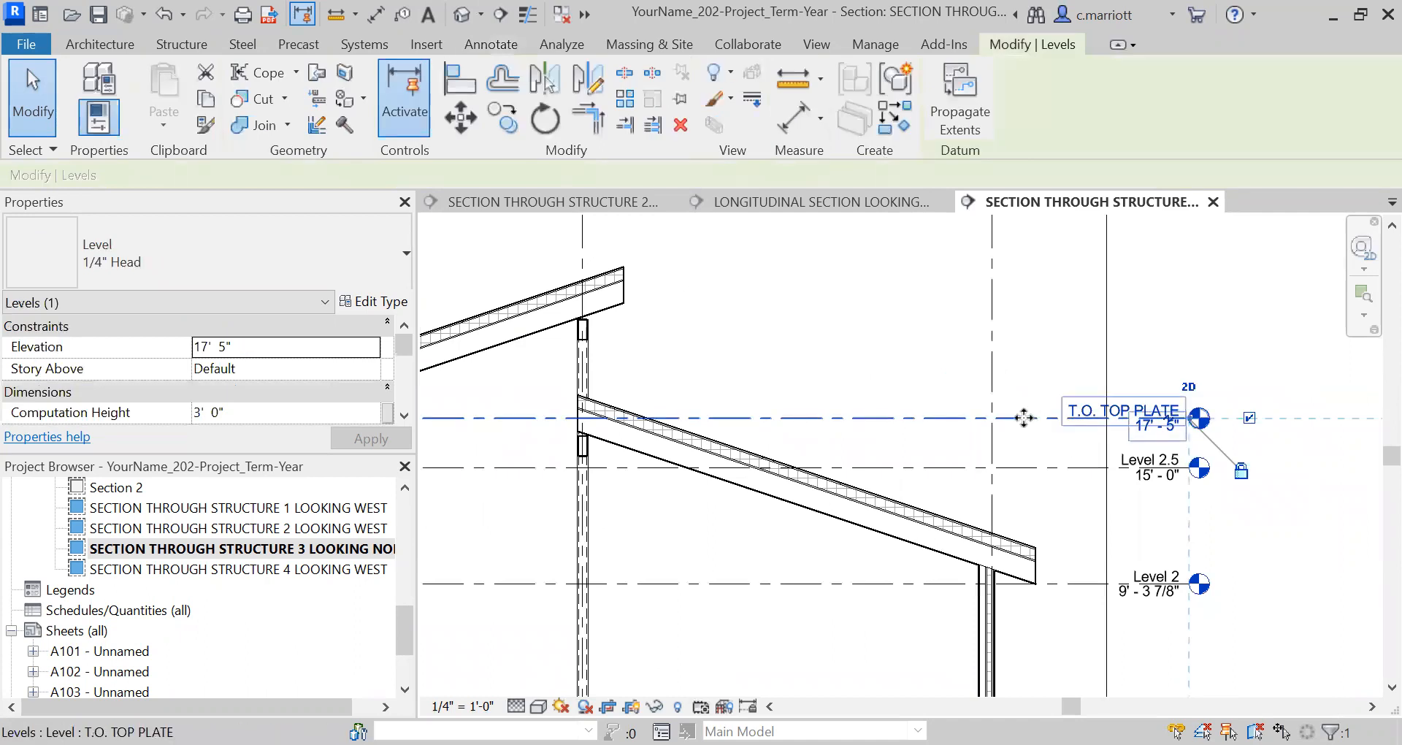
pyautogui.rightClick(1114, 376)
pyautogui.moveTo(1234, 364)
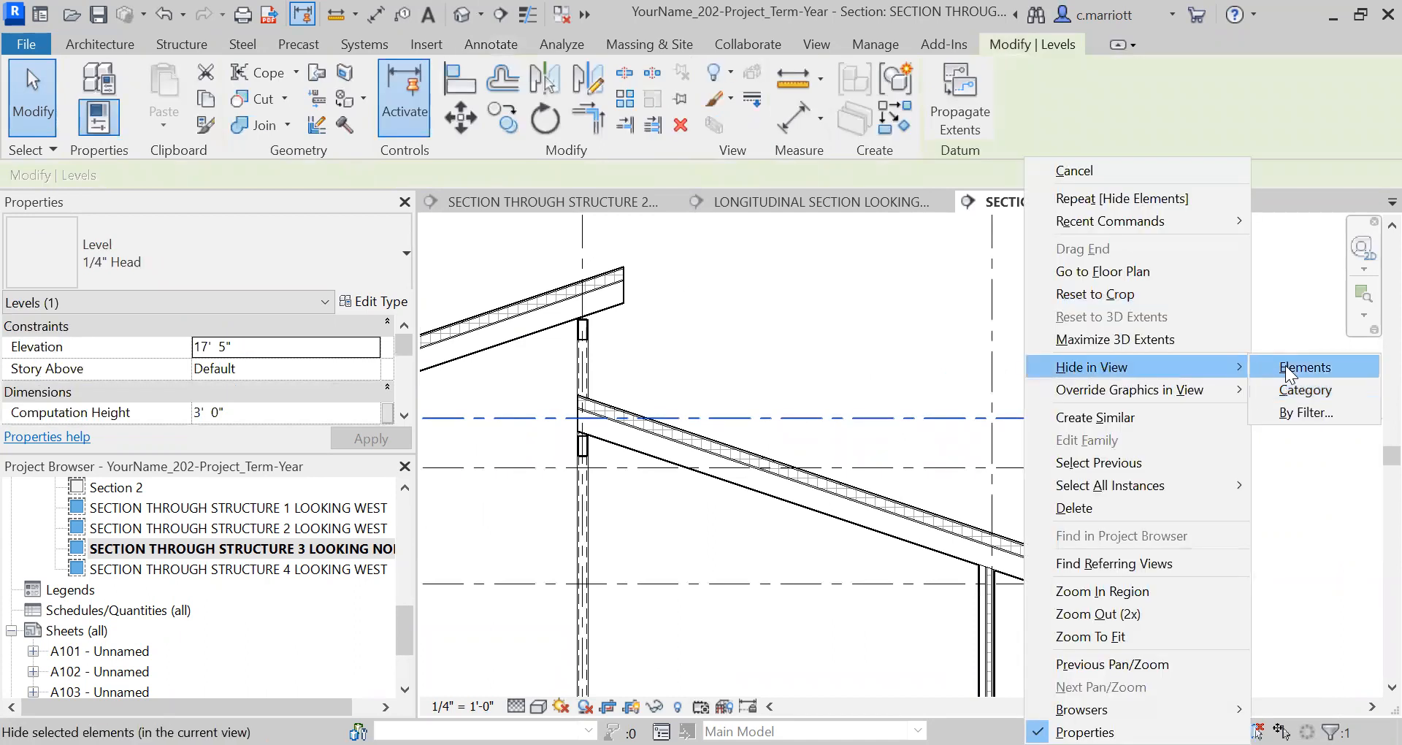
pyautogui.click(1285, 365)
# Examine the roofs, walls and remaining level lines of the Structure 3 section
pyautogui.scroll(-3, 1063, 495)
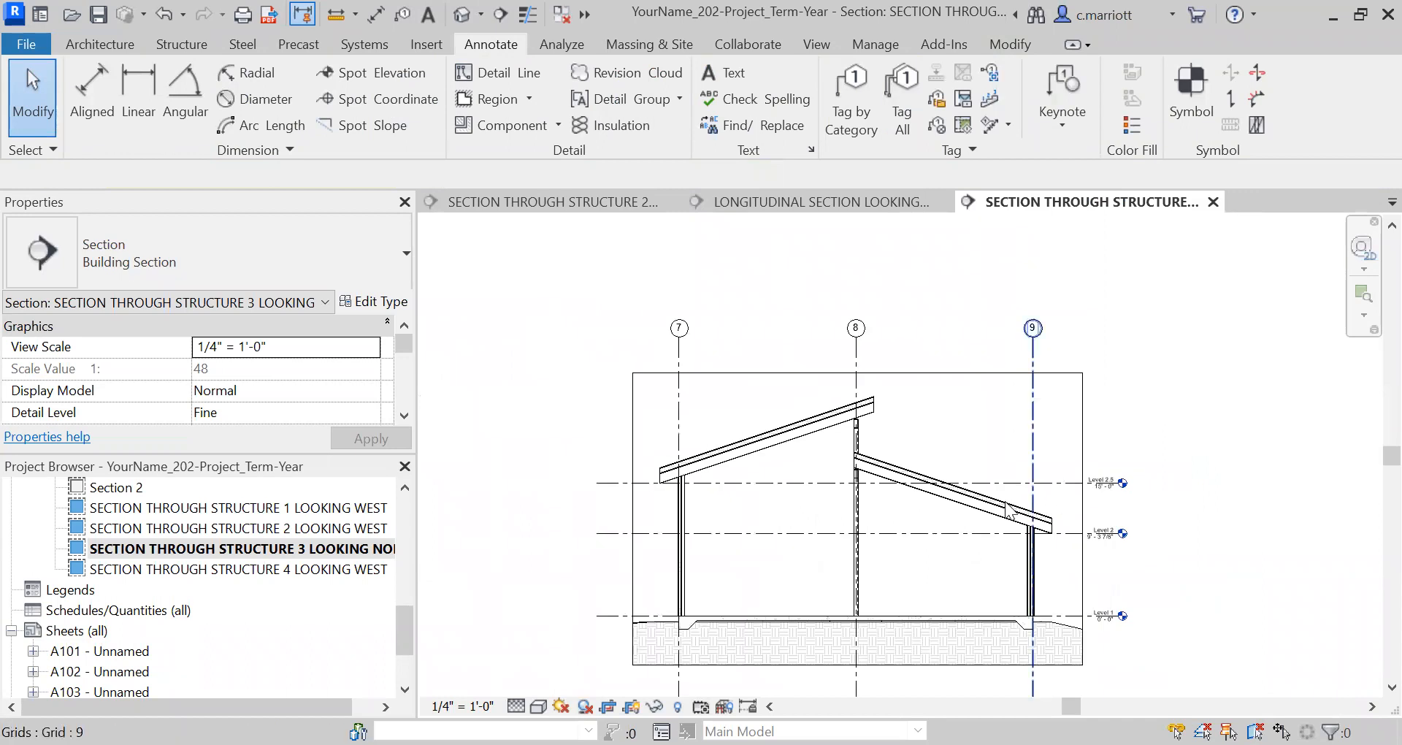
pyautogui.scroll(2, 584, 474)
pyautogui.scroll(-3, 947, 514)
pyautogui.scroll(1, 1209, 530)
pyautogui.scroll(3, 1231, 514)
pyautogui.scroll(-1, 1197, 518)
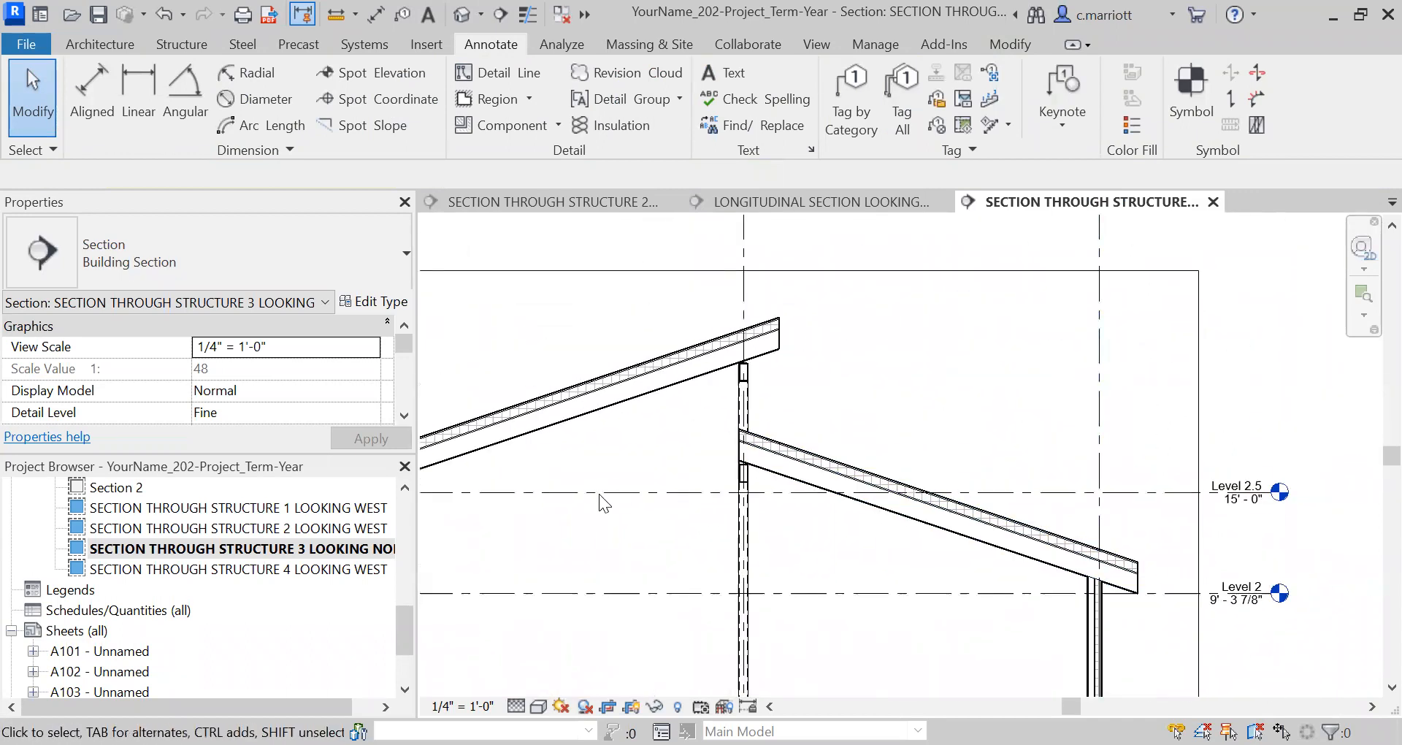
pyautogui.scroll(-5, 599, 497)
pyautogui.scroll(3, 499, 514)
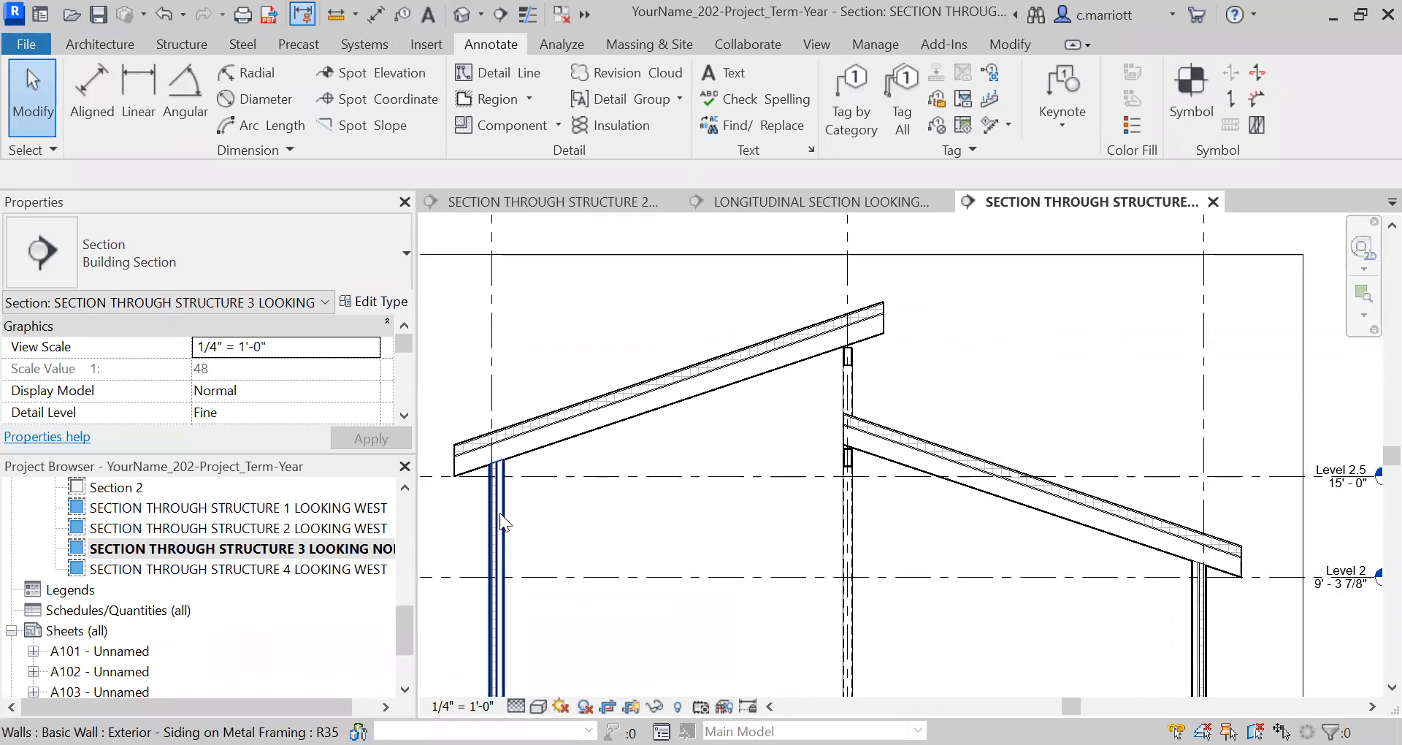
# Inspect where the Level 2 and Level 2.5 lines meet the lower roof eave in the Structure 3 section
pyautogui.scroll(-2, 777, 445)
pyautogui.scroll(-1, 777, 446)
pyautogui.scroll(2, 987, 496)
pyautogui.scroll(1, 988, 497)
pyautogui.scroll(4, 993, 507)
pyautogui.scroll(-6, 975, 489)
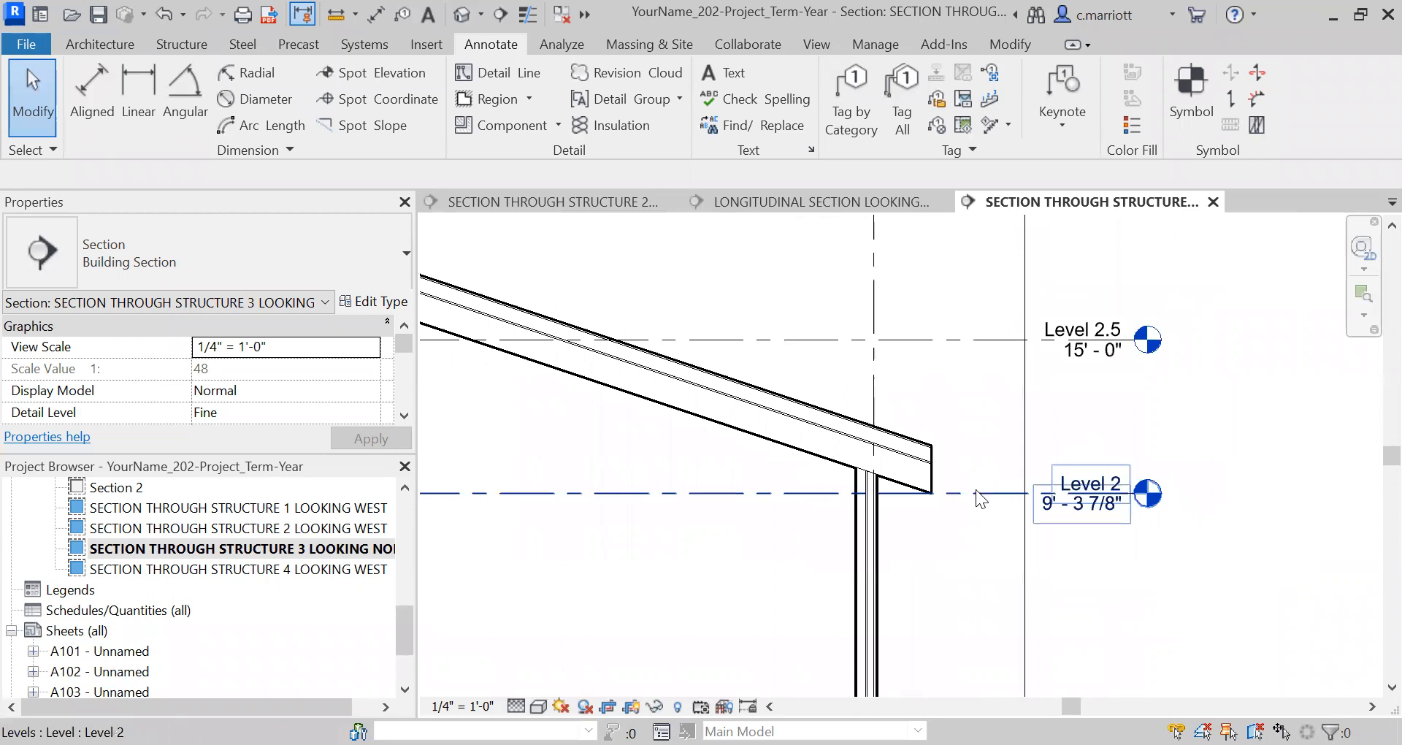
pyautogui.moveTo(776, 547); pyautogui.dragTo(856, 504, button='middle')
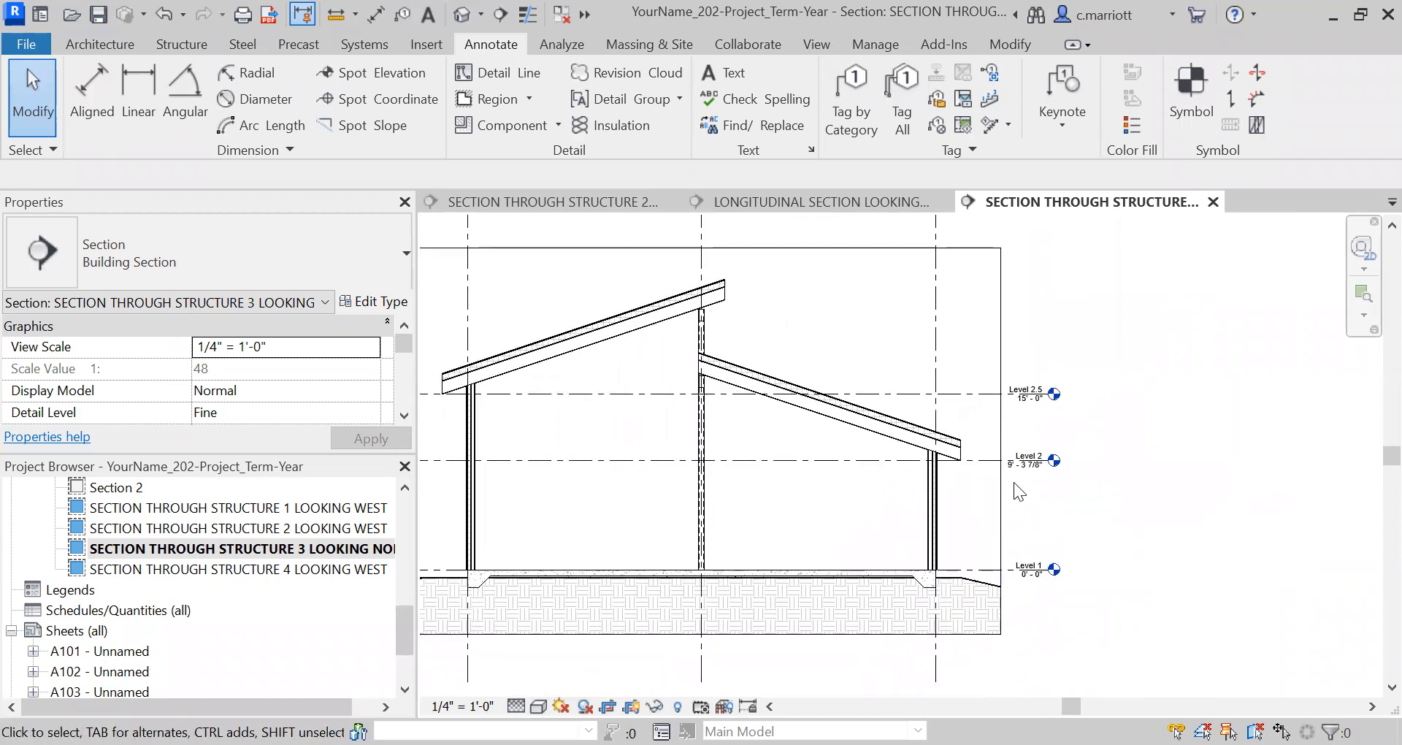
pyautogui.scroll(-1, 950, 393)
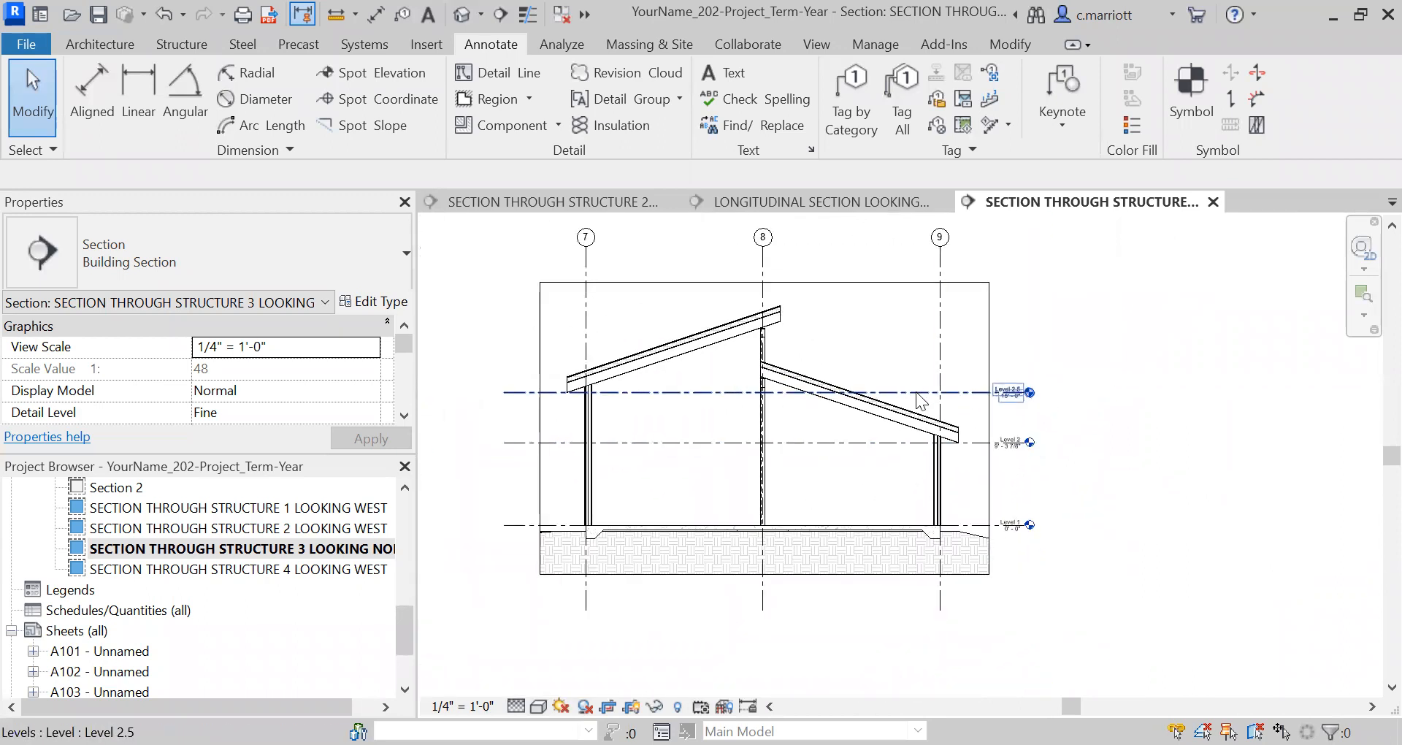
# Move the Level 2.5, Level 2 and Level 1 heads to the grid 7 end of the Structure 3 section
pyautogui.click(950, 393)
pyautogui.click(477, 392)
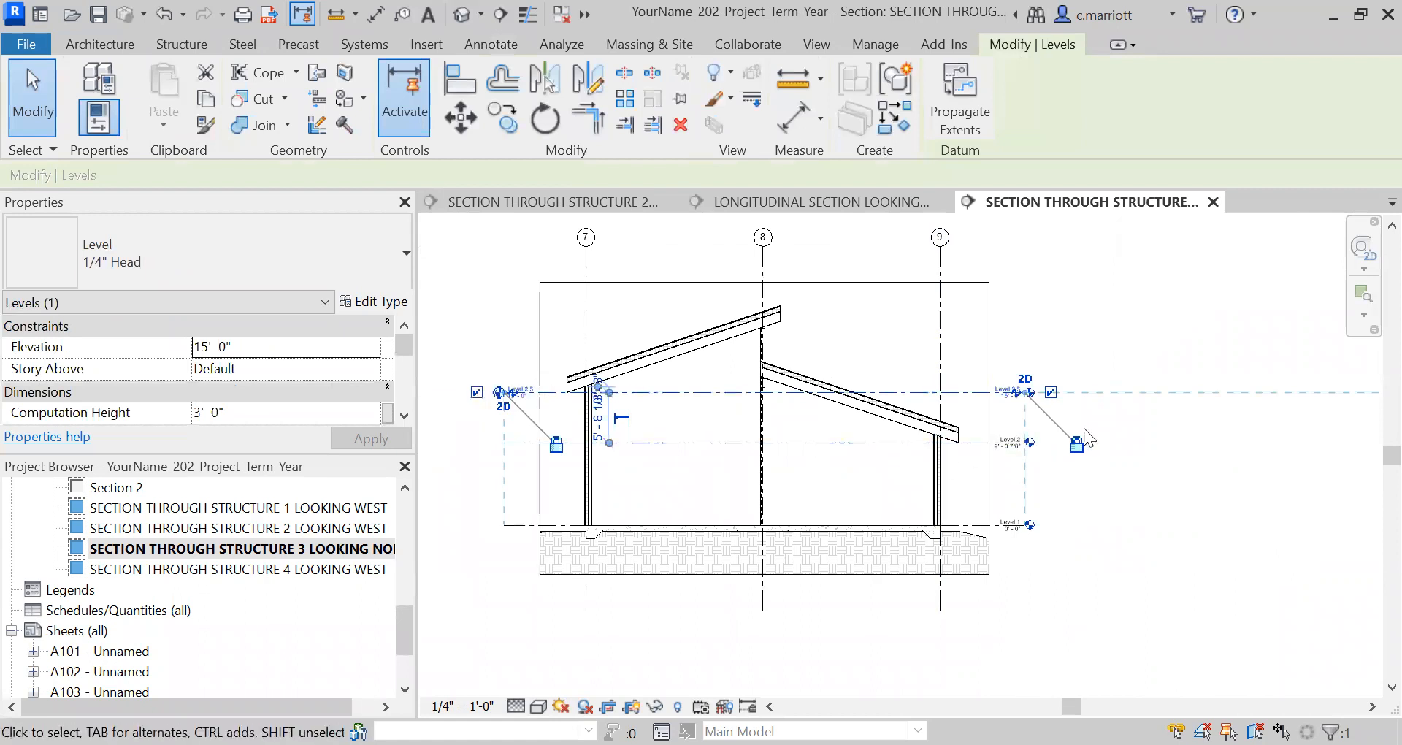
pyautogui.click(955, 443)
pyautogui.click(477, 442)
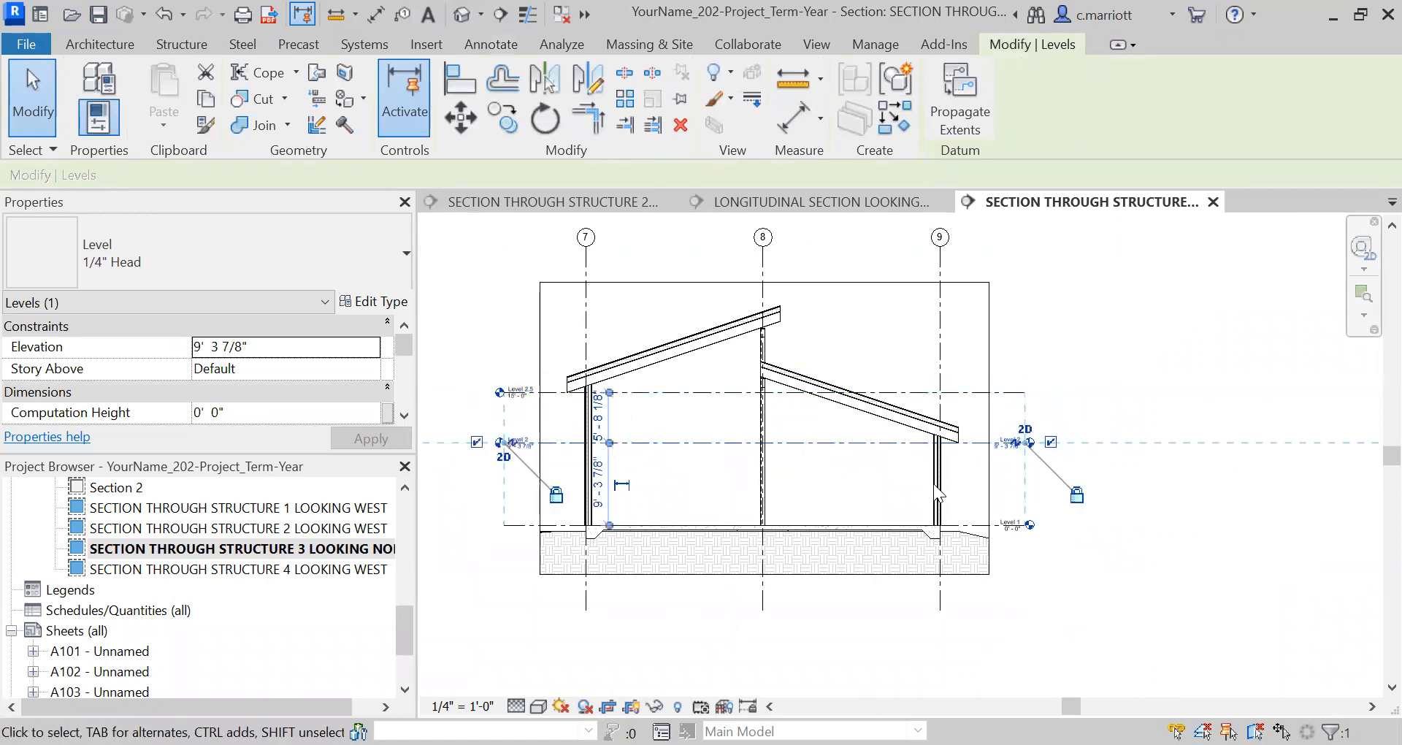
pyautogui.click(1050, 443)
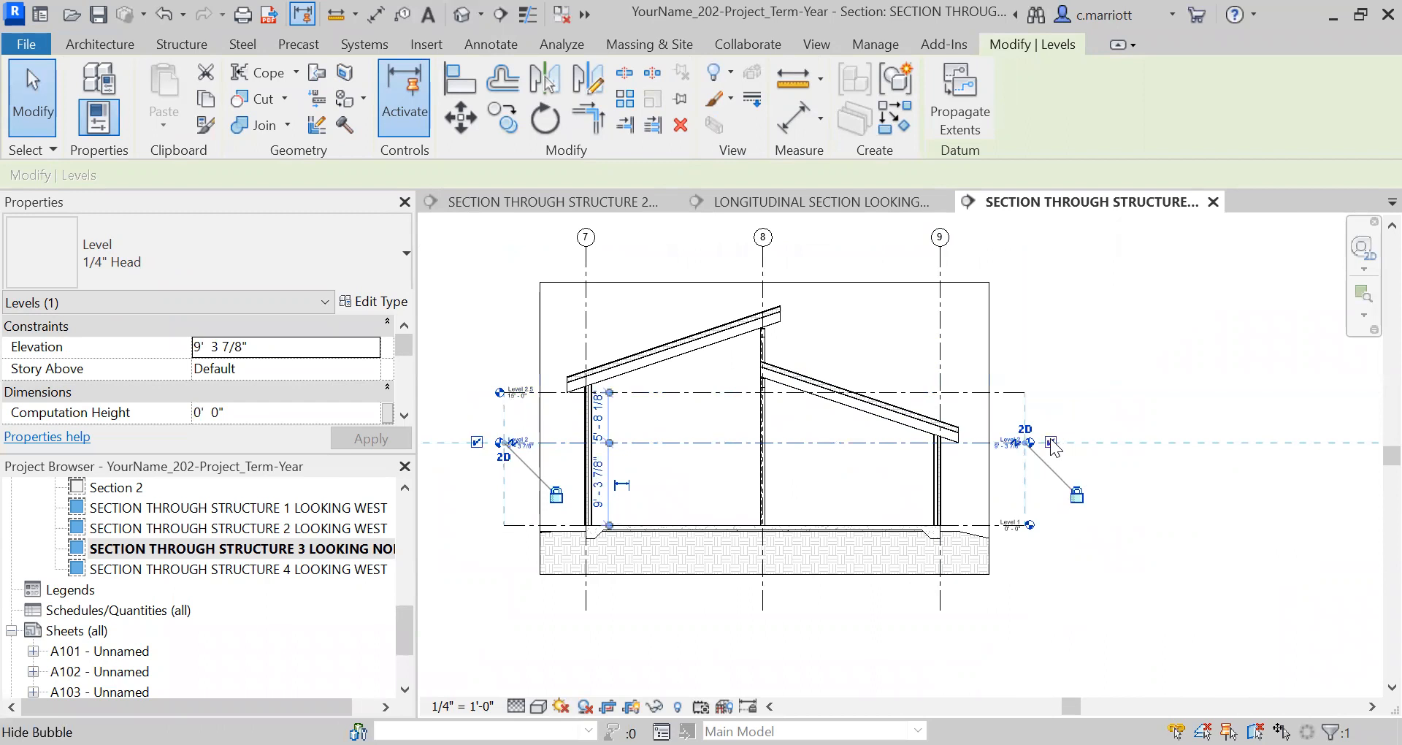
pyautogui.click(1005, 527)
pyautogui.click(477, 525)
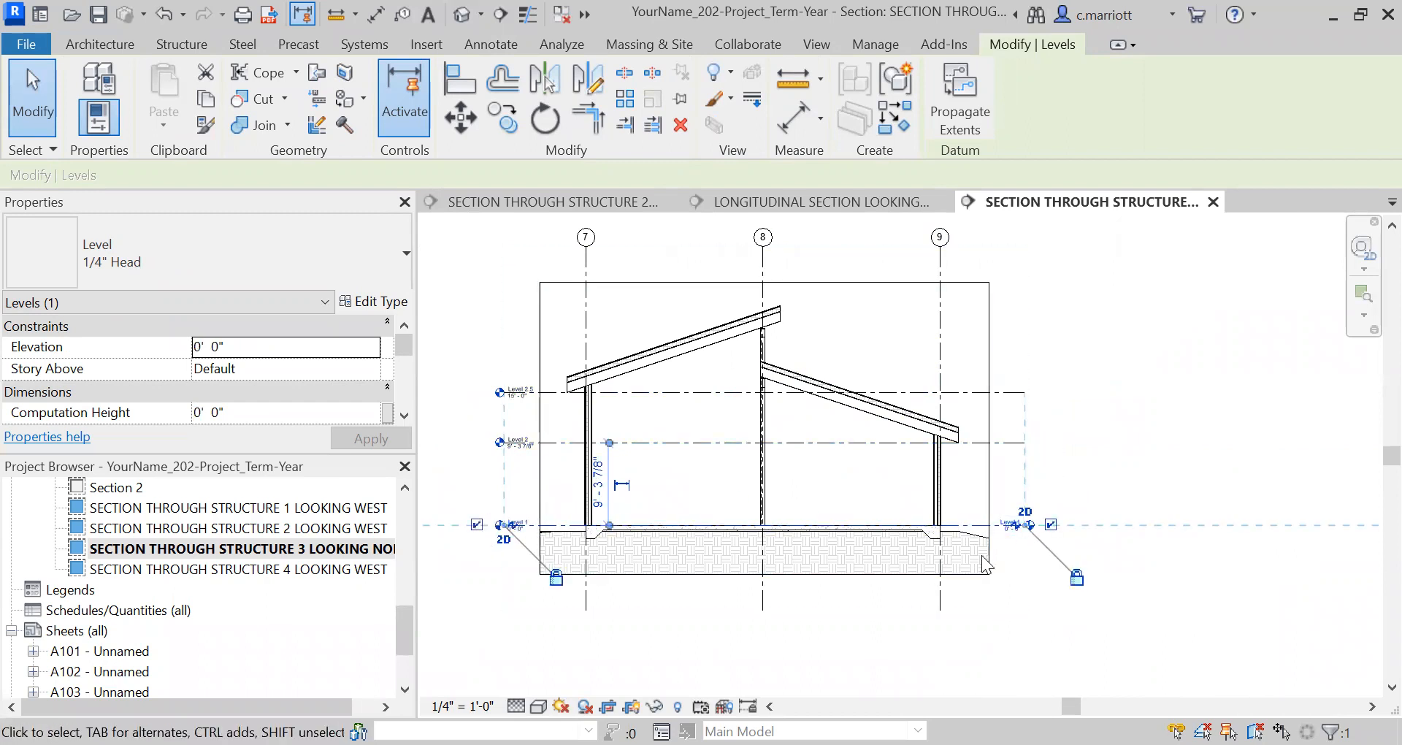
pyautogui.click(1050, 524)
pyautogui.press('Escape')
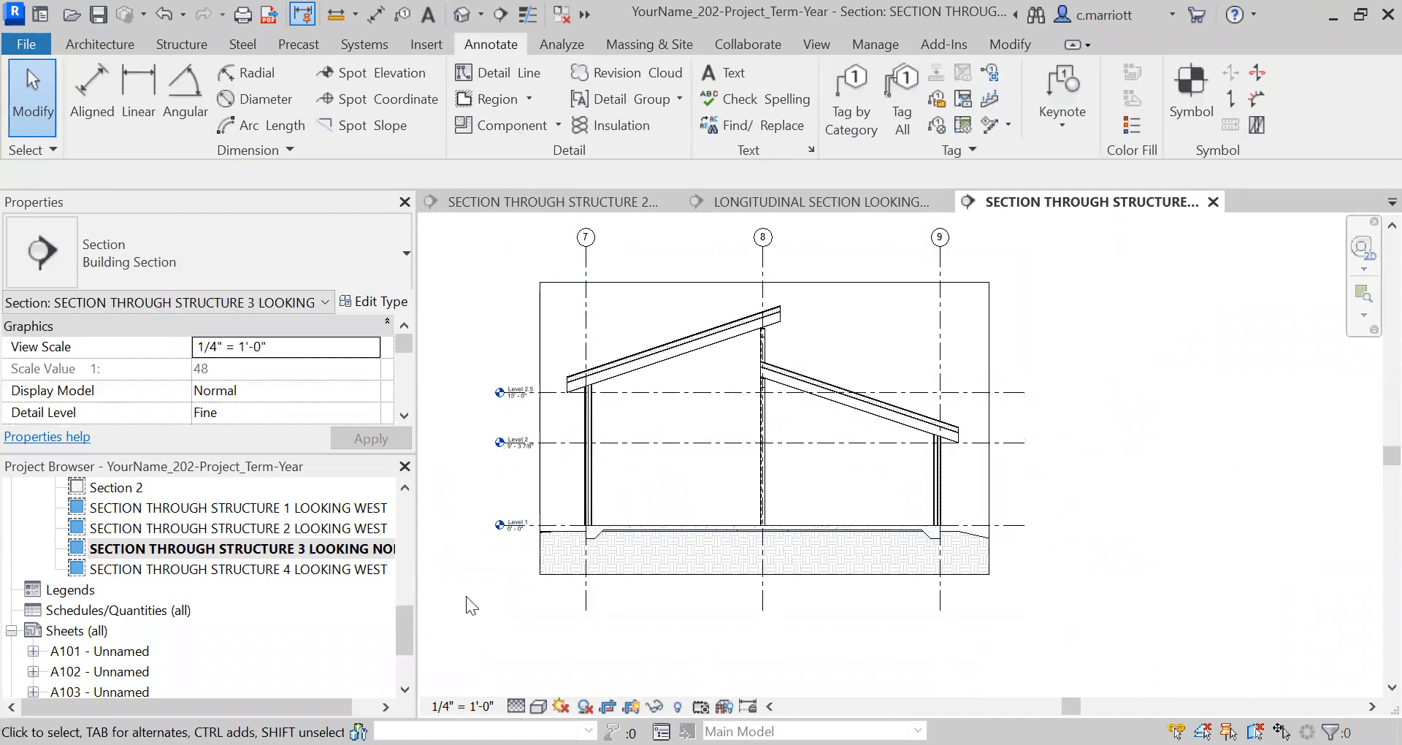
# Open the SECTION THROUGH STRUCTURE 4 LOOKING WEST view and switch the Level 2 head to the grid C end
pyautogui.doubleClick(248, 568)
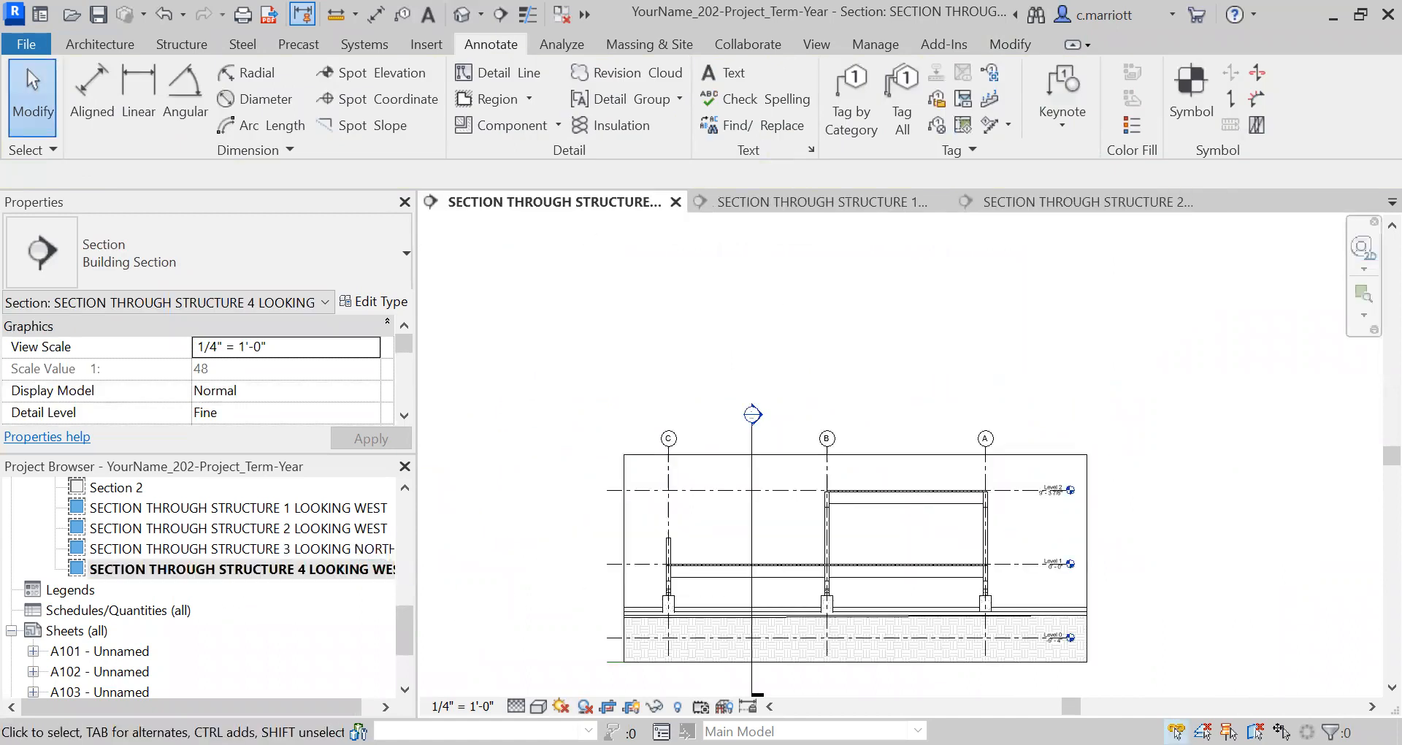
pyautogui.scroll(1, 1062, 534)
pyautogui.scroll(-2, 1062, 535)
pyautogui.moveTo(1030, 601); pyautogui.dragTo(998, 538, button='middle')
pyautogui.scroll(1, 844, 581)
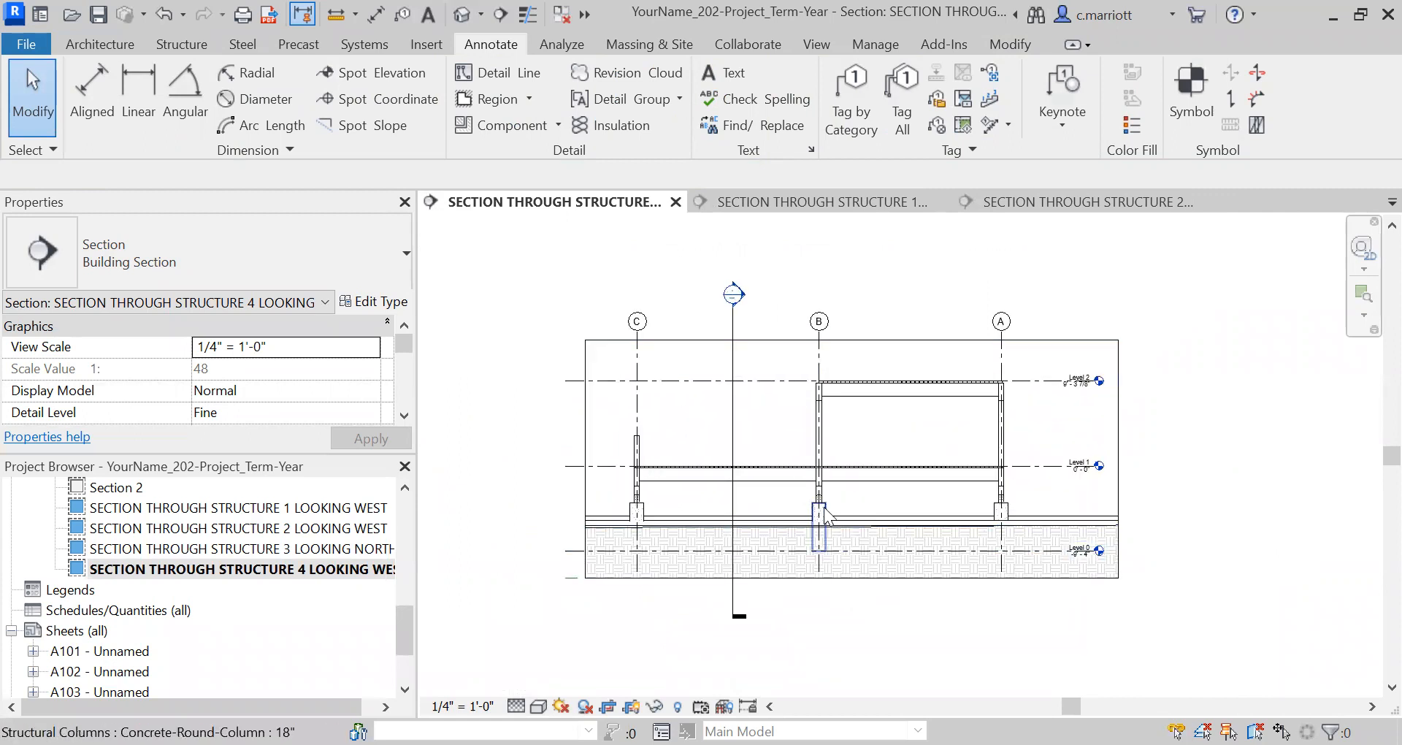
pyautogui.scroll(2, 1081, 552)
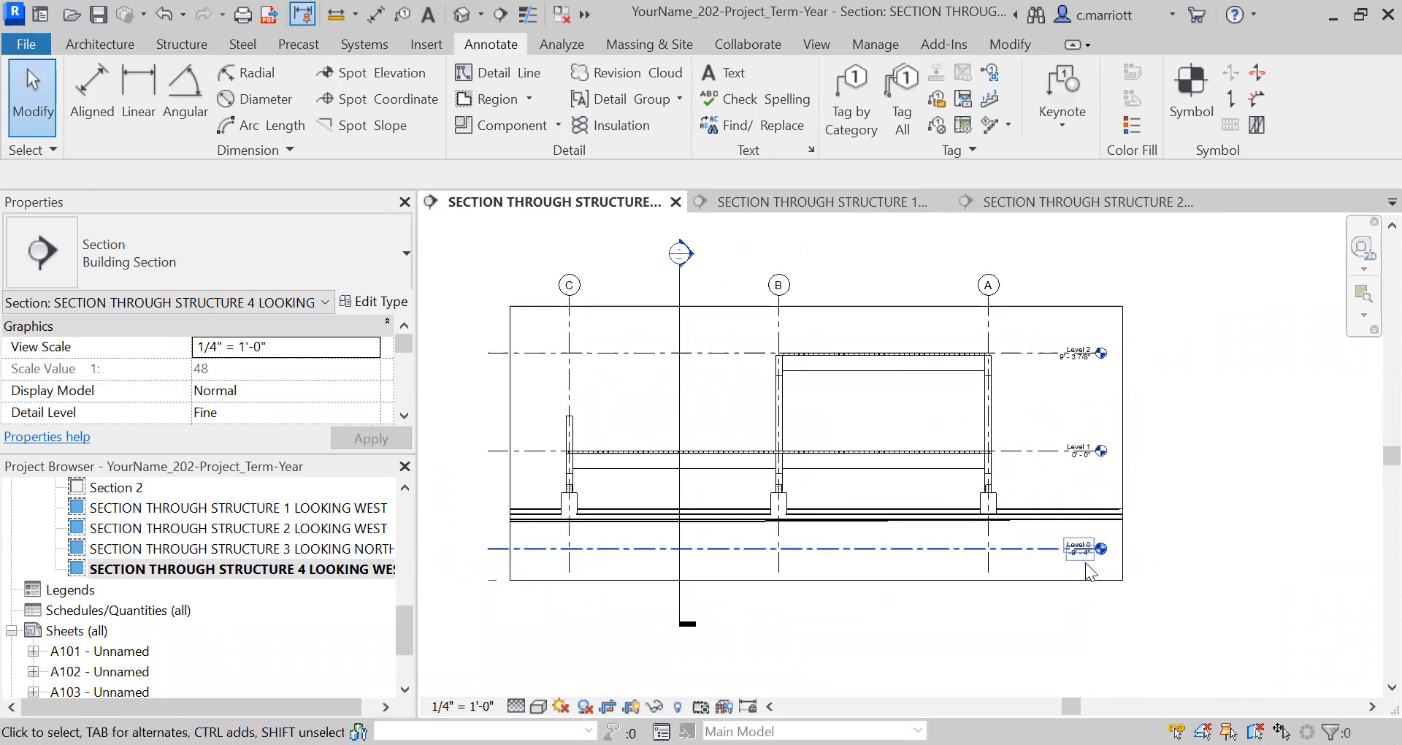
pyautogui.scroll(-3, 697, 473)
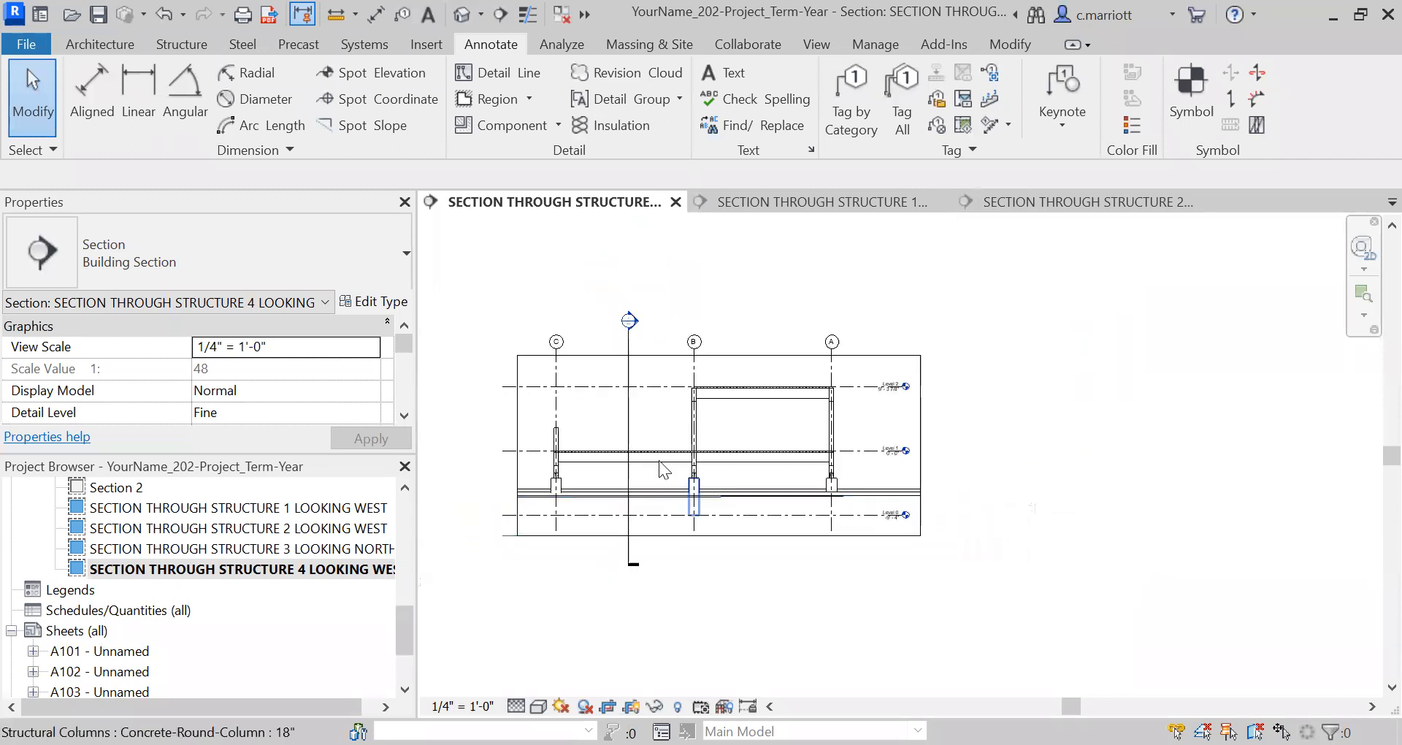
pyautogui.click(602, 388)
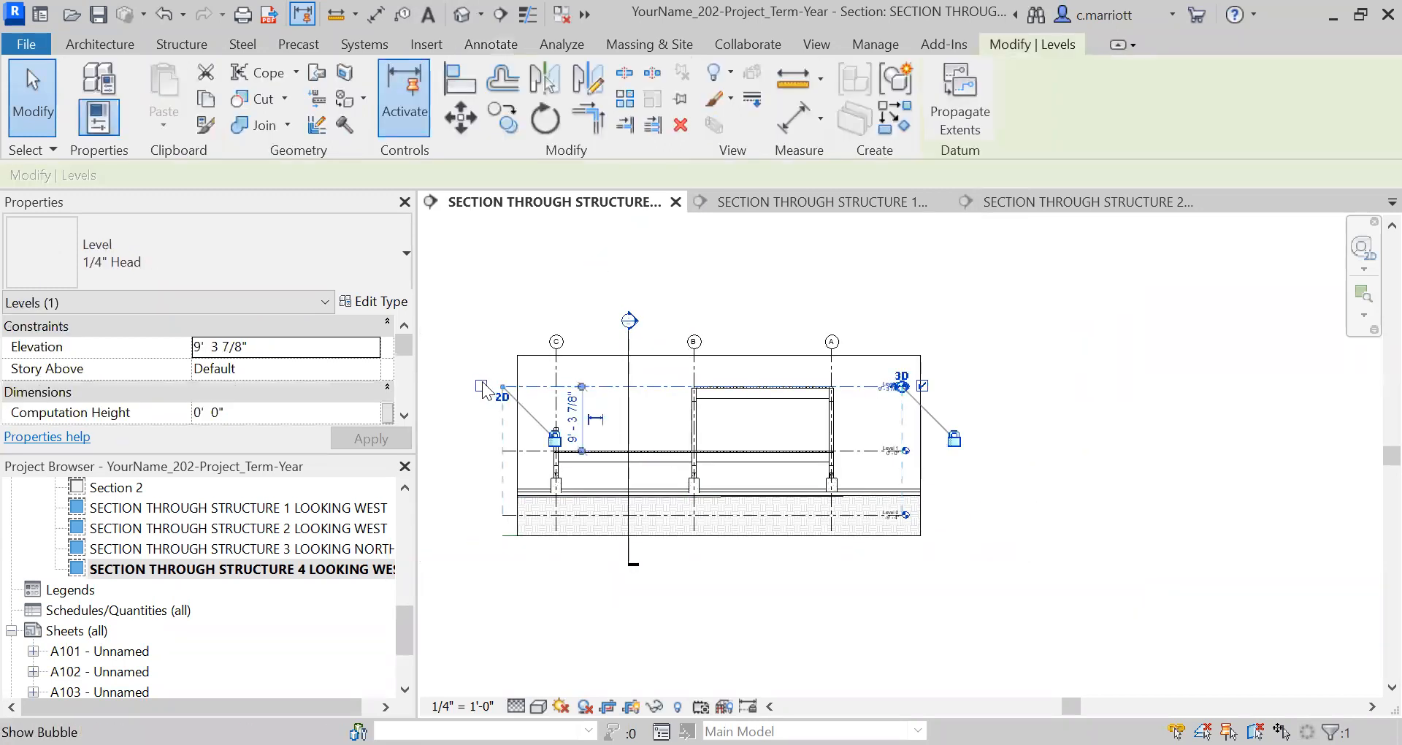
# Move the Level 1 and Level 0 heads to the grid C end of the Structure 4 section
pyautogui.click(867, 452)
pyautogui.click(481, 450)
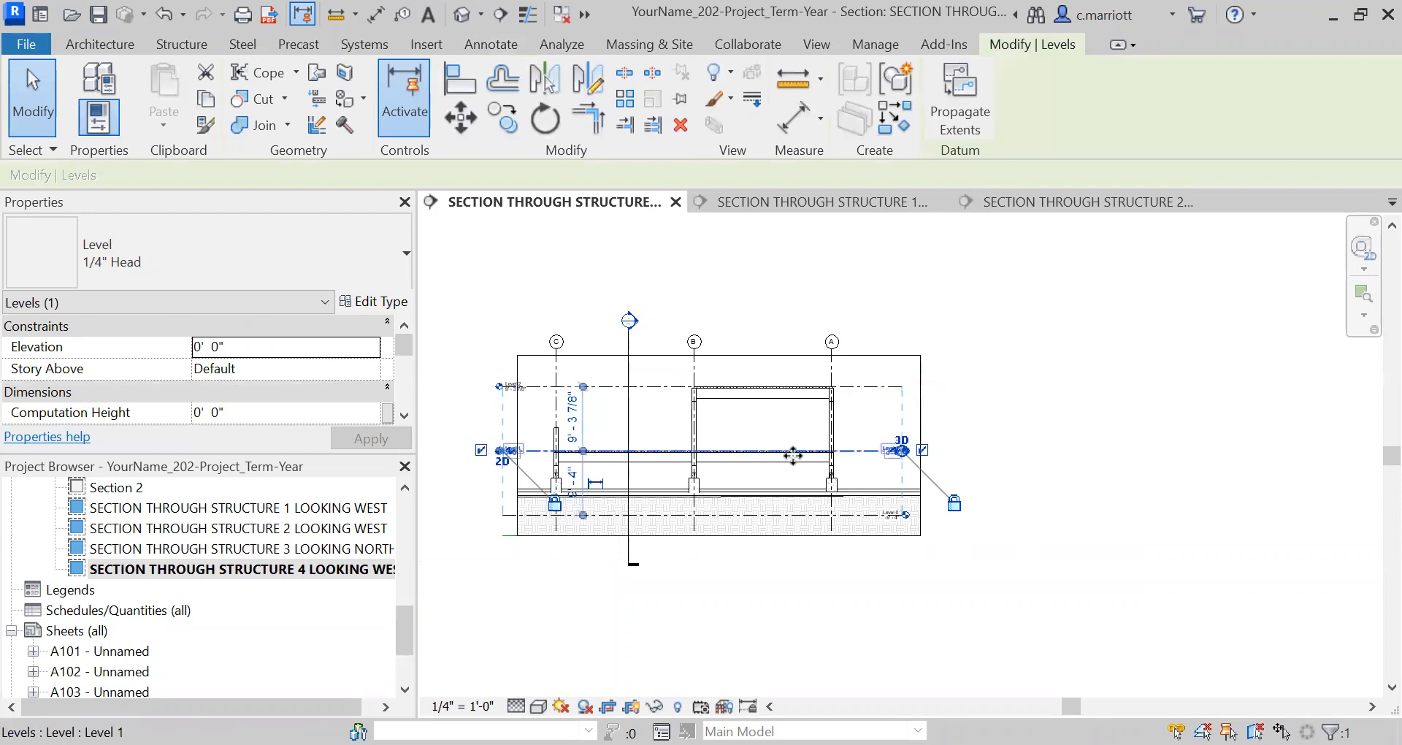
pyautogui.click(922, 450)
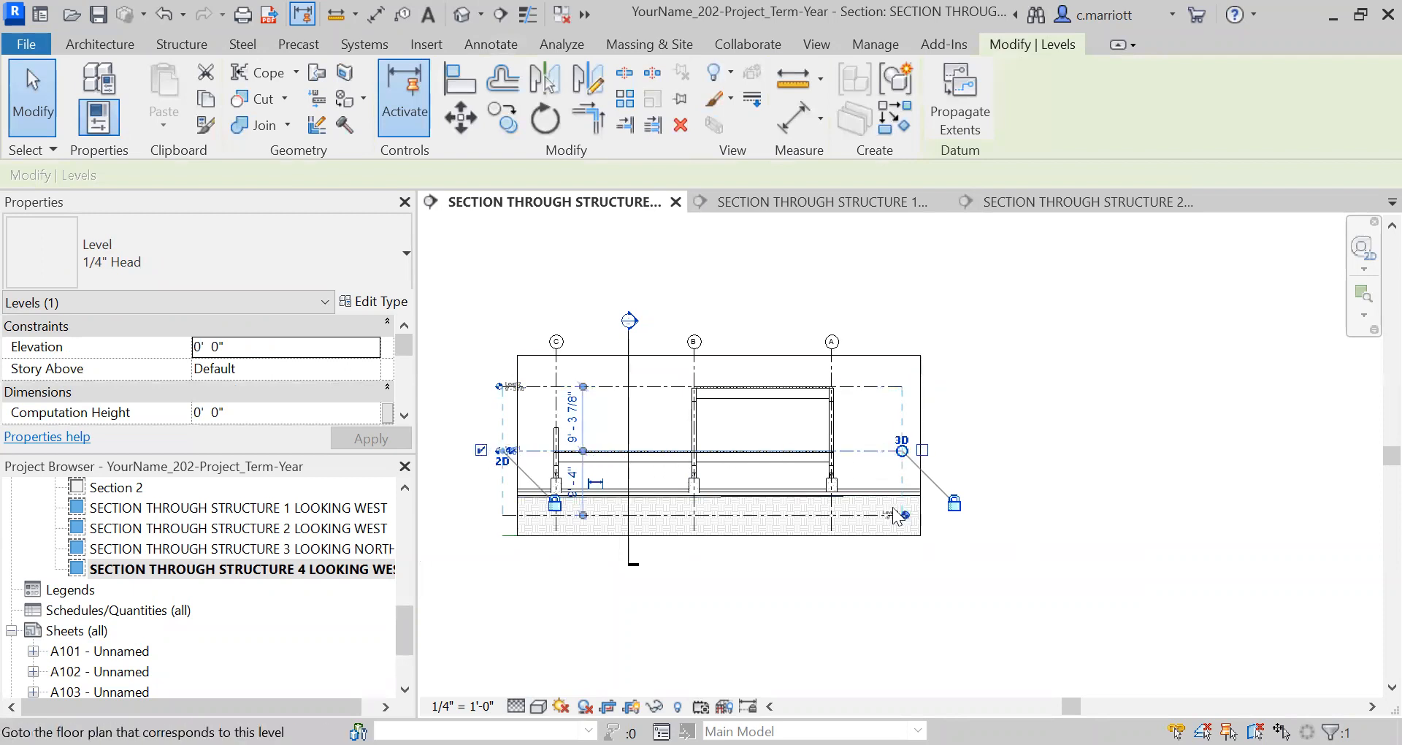
pyautogui.click(845, 517)
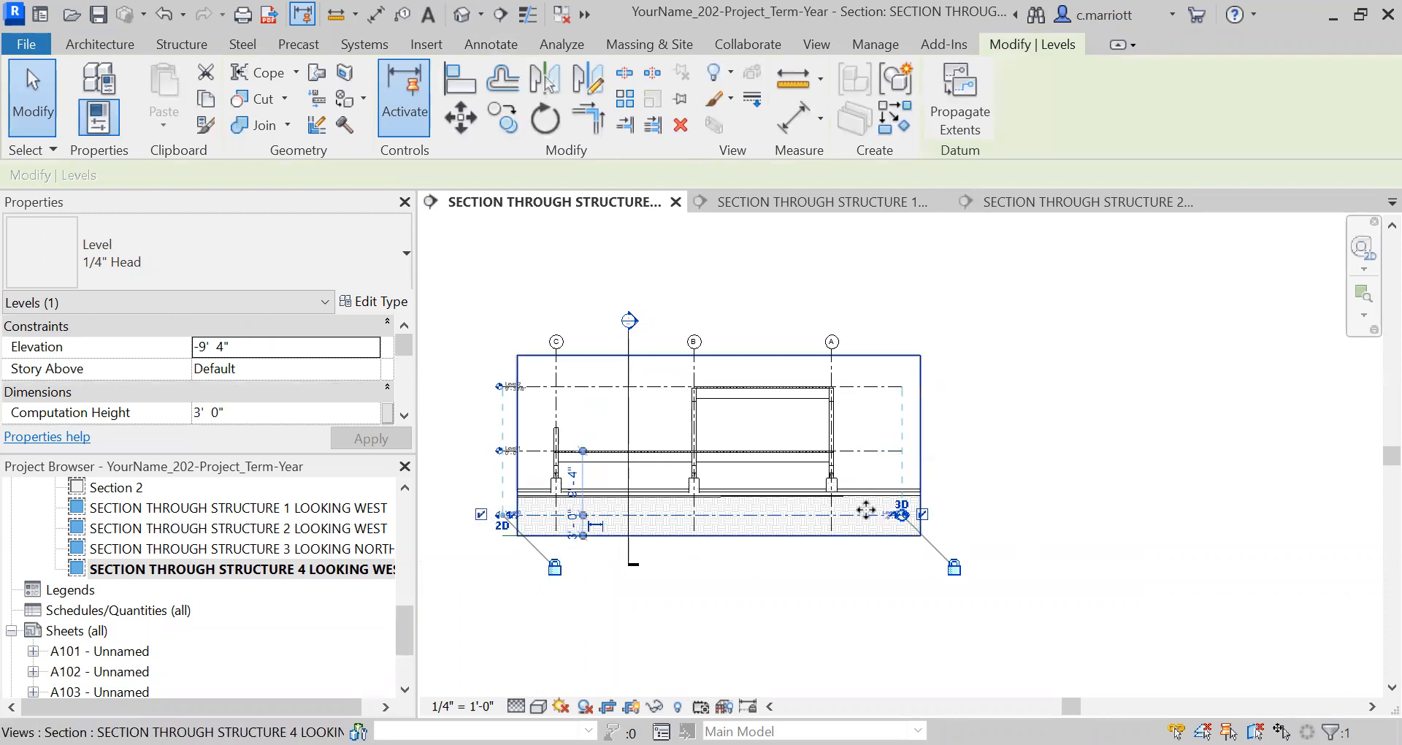
pyautogui.click(926, 516)
pyautogui.click(1013, 514)
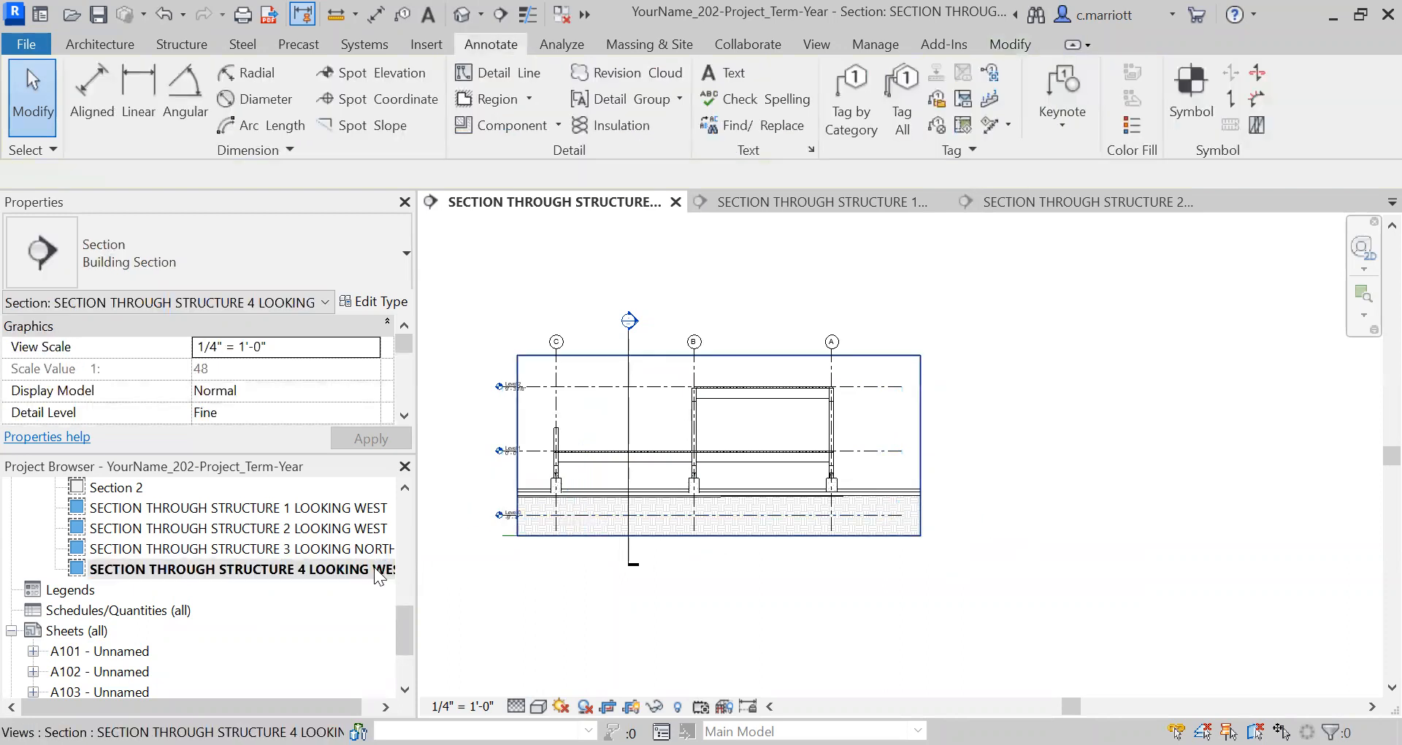
# Open sheet A104 - TRANSVERSE SECTIONS to view all four section views together
pyautogui.click(398, 515)
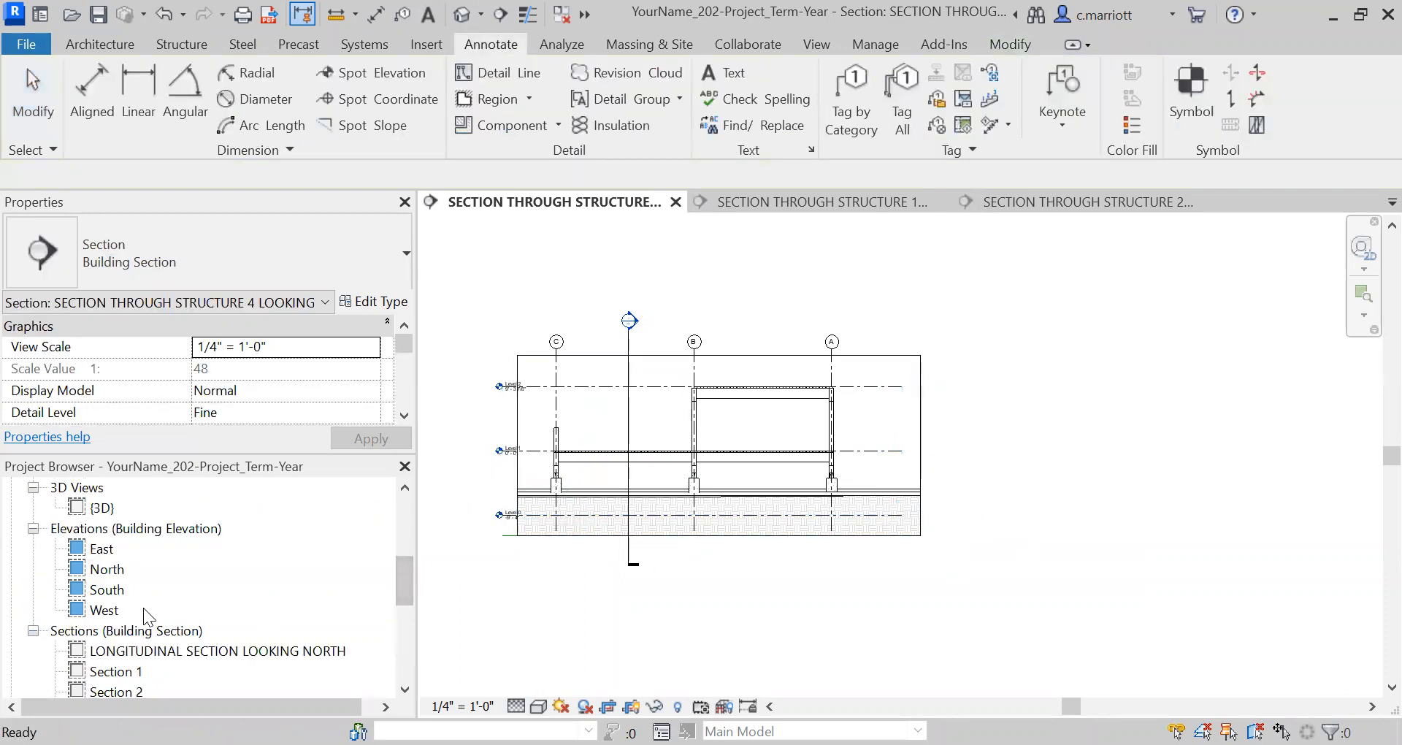
pyautogui.scroll(-5, 143, 608)
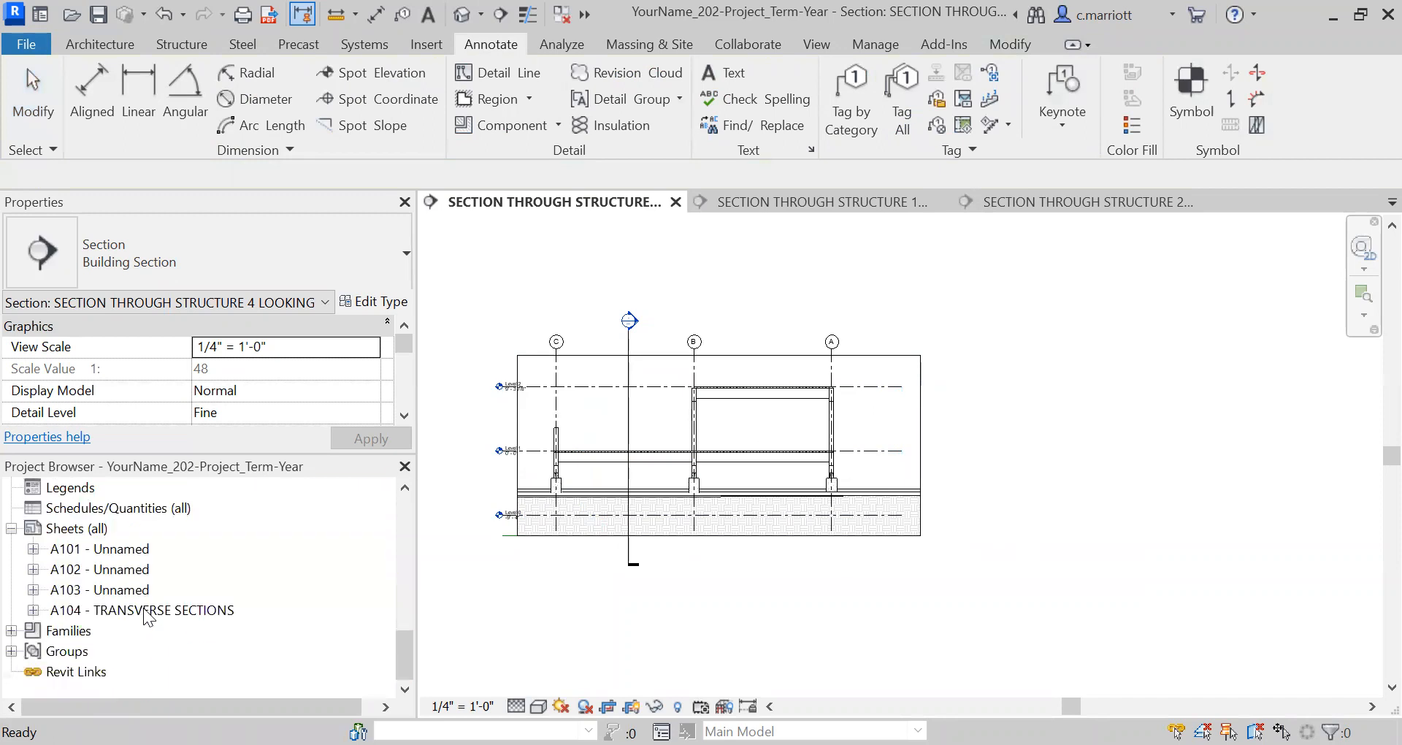
pyautogui.doubleClick(88, 607)
pyautogui.moveTo(613, 537); pyautogui.dragTo(550, 471, button='middle')
pyautogui.scroll(3, 837, 399)
pyautogui.scroll(4, 967, 452)
pyautogui.scroll(-4, 808, 421)
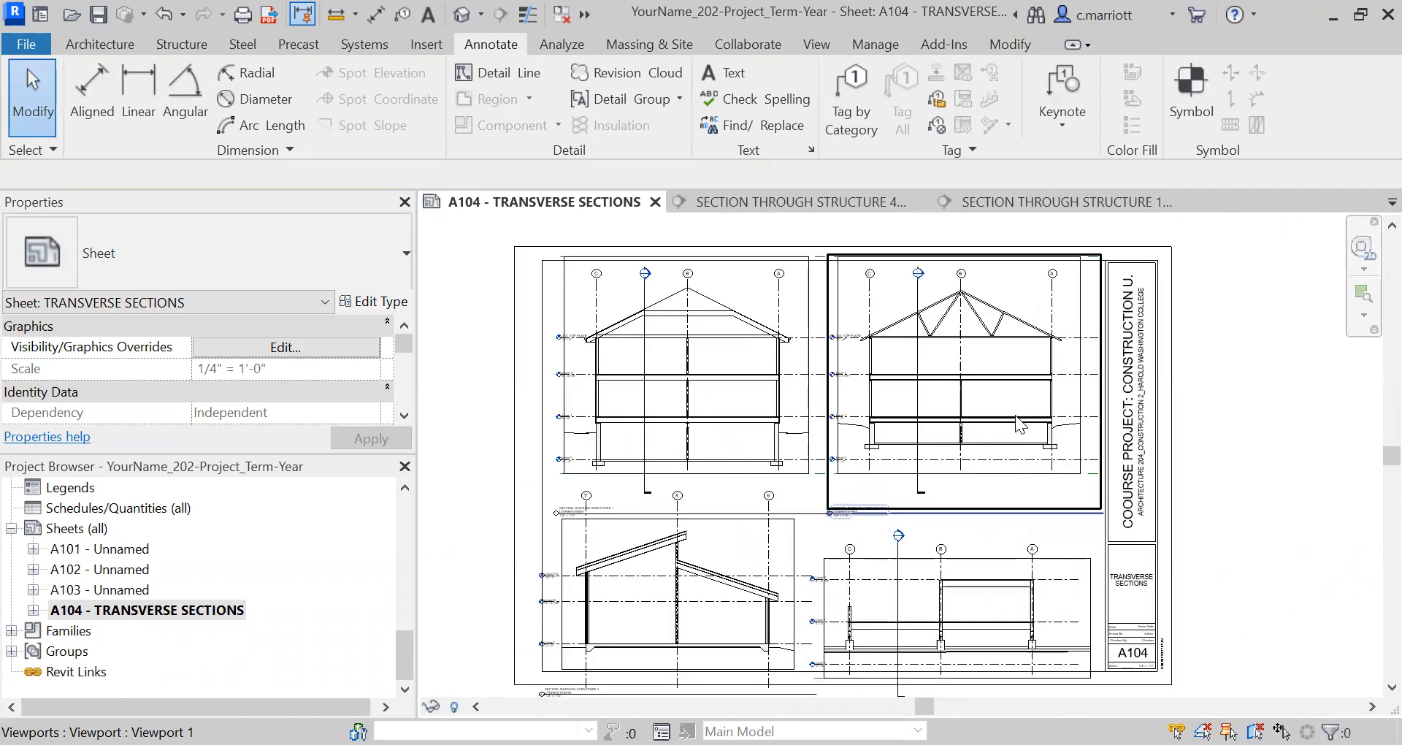
# Examine the level heads and their name text between the Structure 1 and Structure 2 sections on the sheet
pyautogui.scroll(3, 1015, 415)
pyautogui.moveTo(800, 473); pyautogui.dragTo(934, 478, button='middle')
pyautogui.scroll(5, 898, 356)
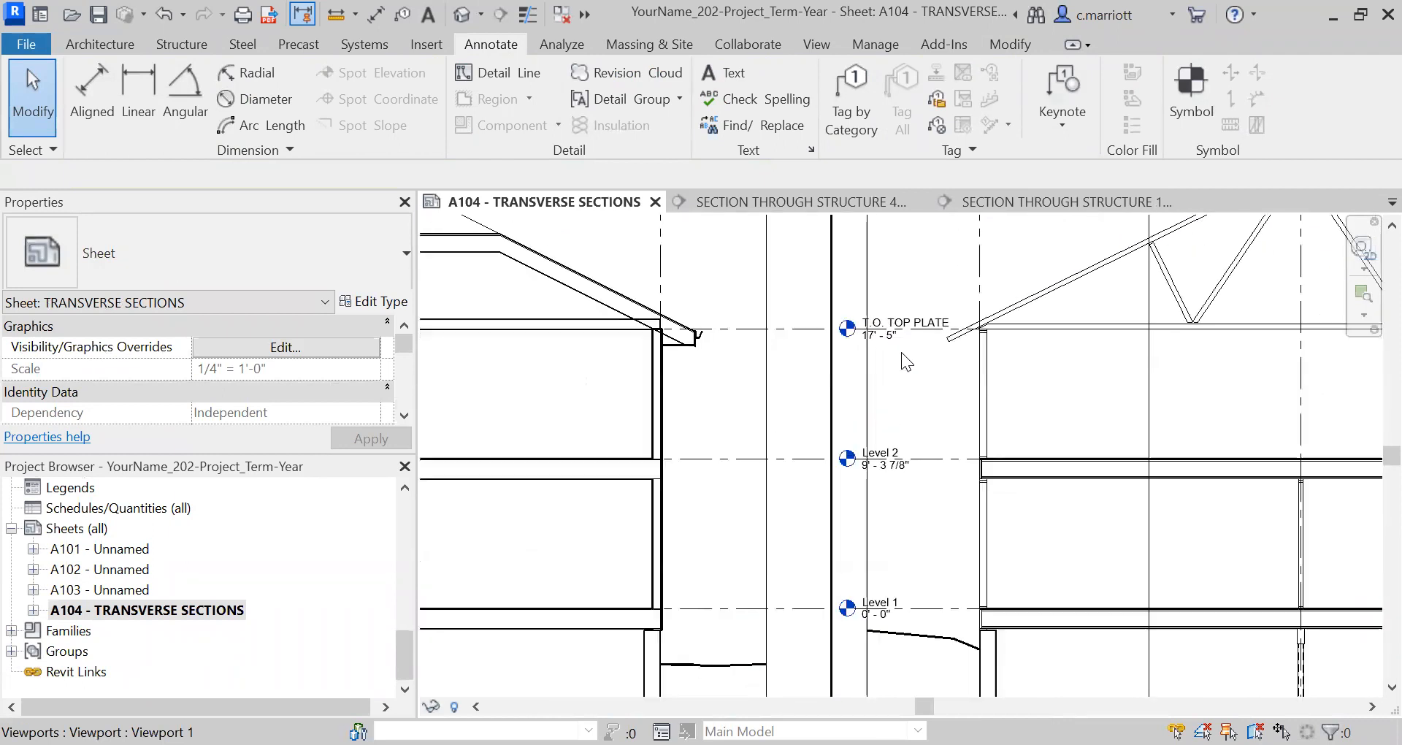
pyautogui.scroll(2, 901, 352)
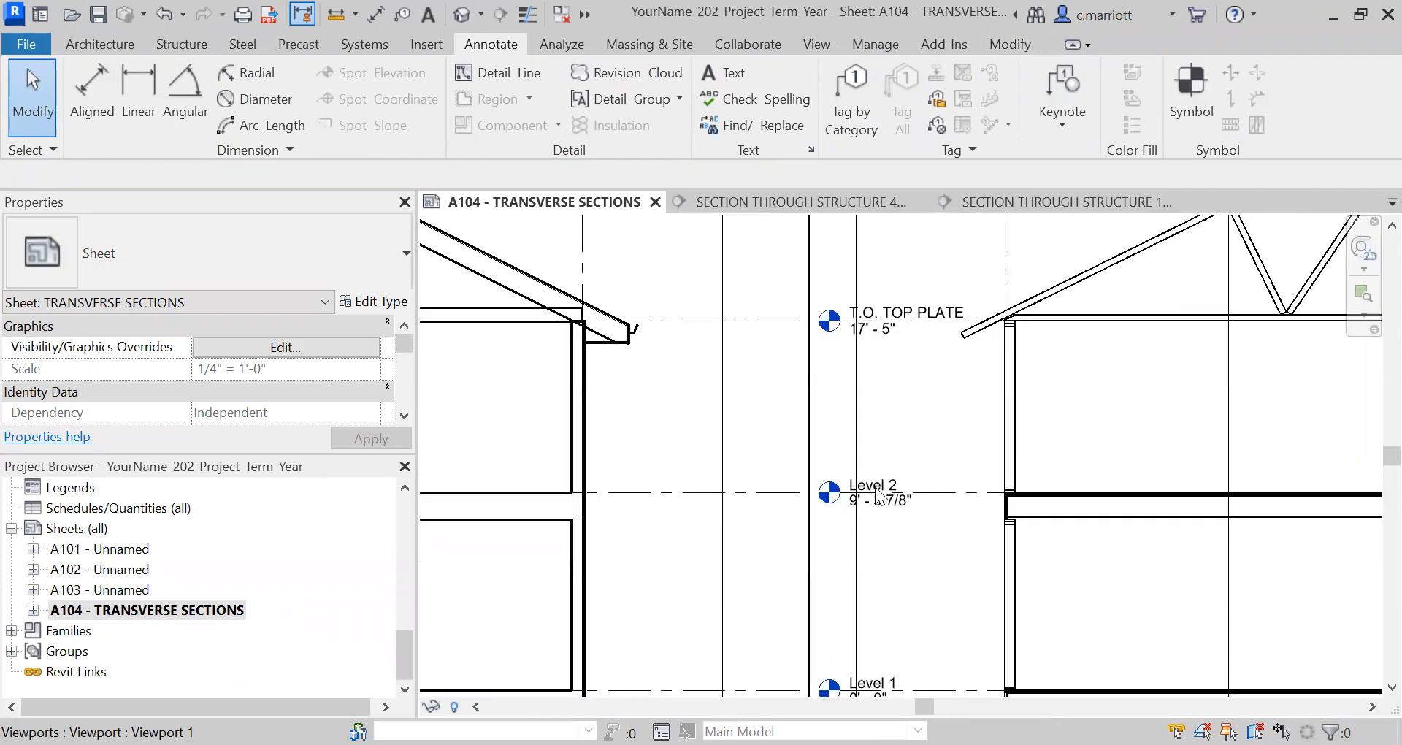
pyautogui.scroll(-3, 886, 491)
pyautogui.scroll(-4, 892, 578)
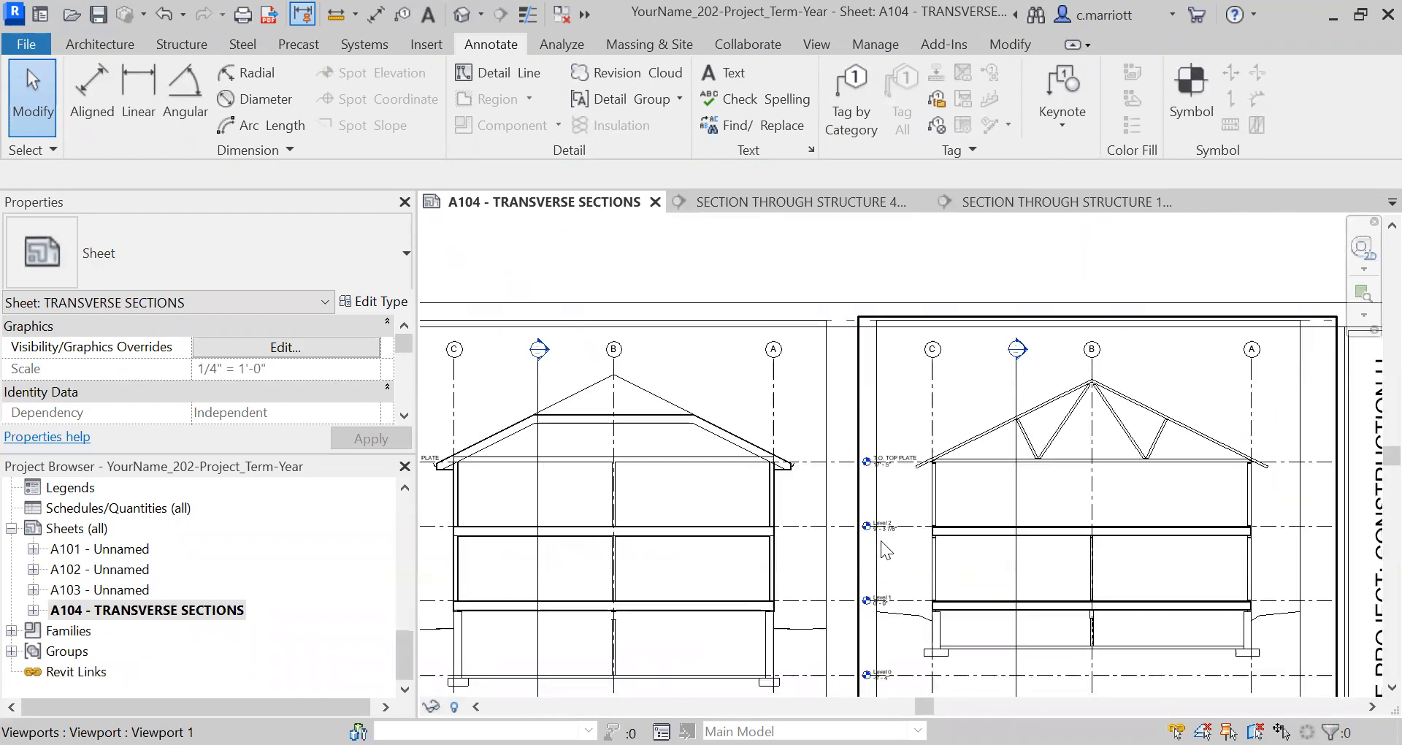
pyautogui.scroll(2, 879, 533)
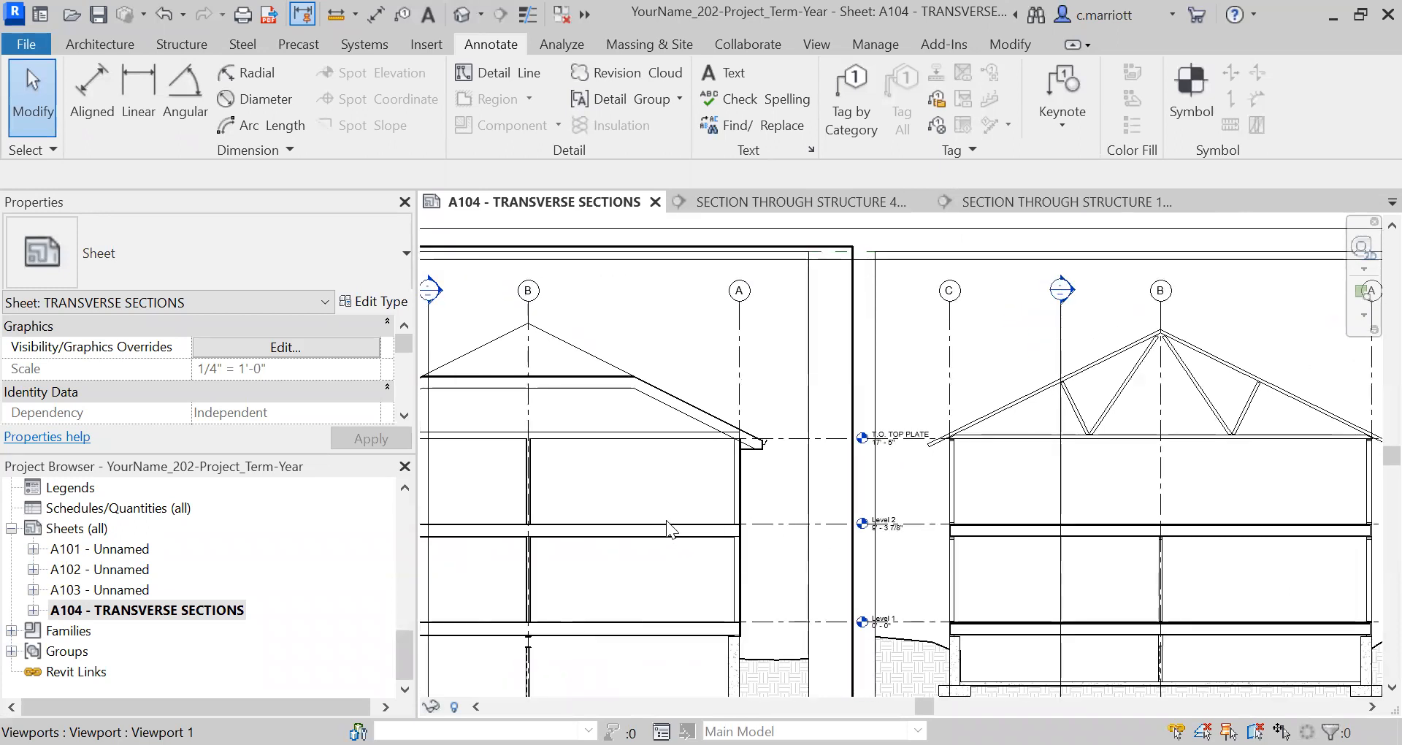
# Rename the Level 0 floor plan as LEVEL 0, including its corresponding level and views, and check its head on the sheet
pyautogui.scroll(10, 403, 530)
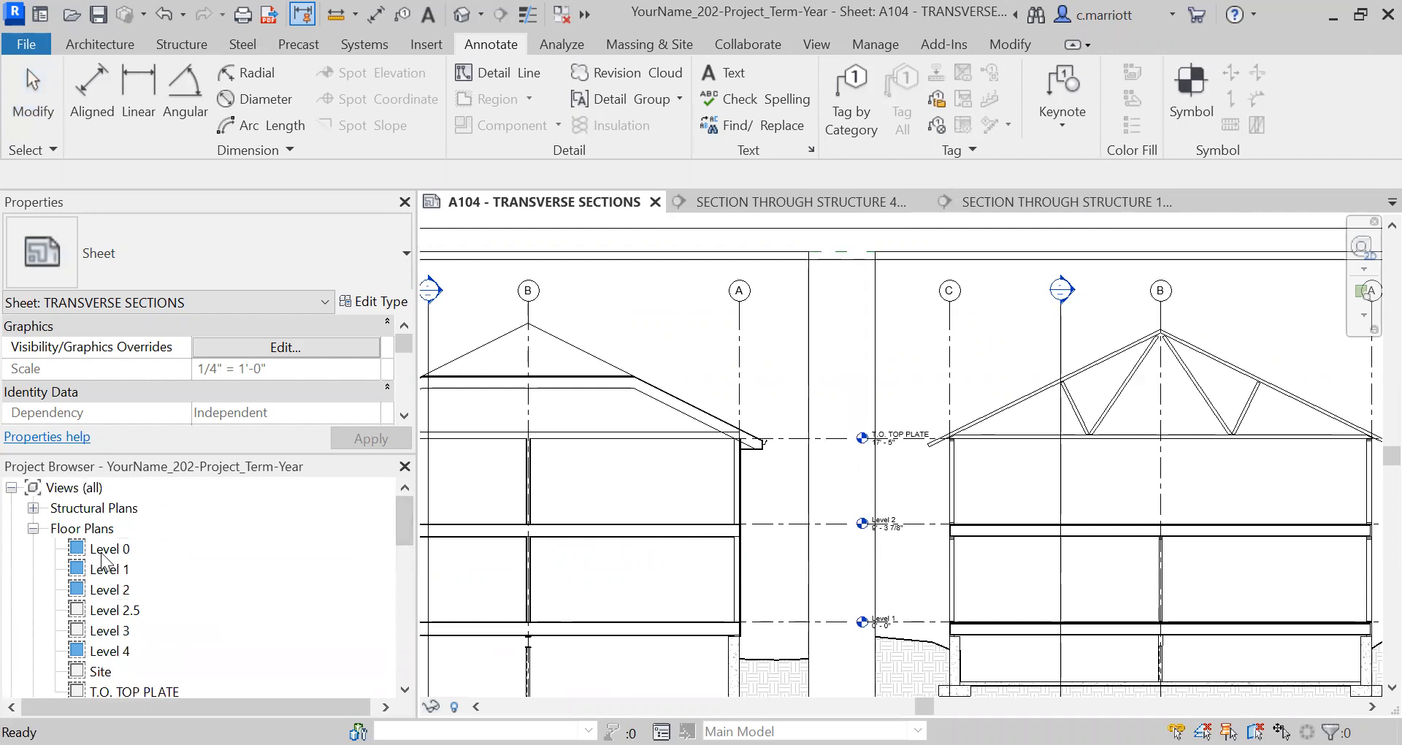
pyautogui.click(108, 549)
pyautogui.rightClick(108, 549)
pyautogui.click(168, 362)
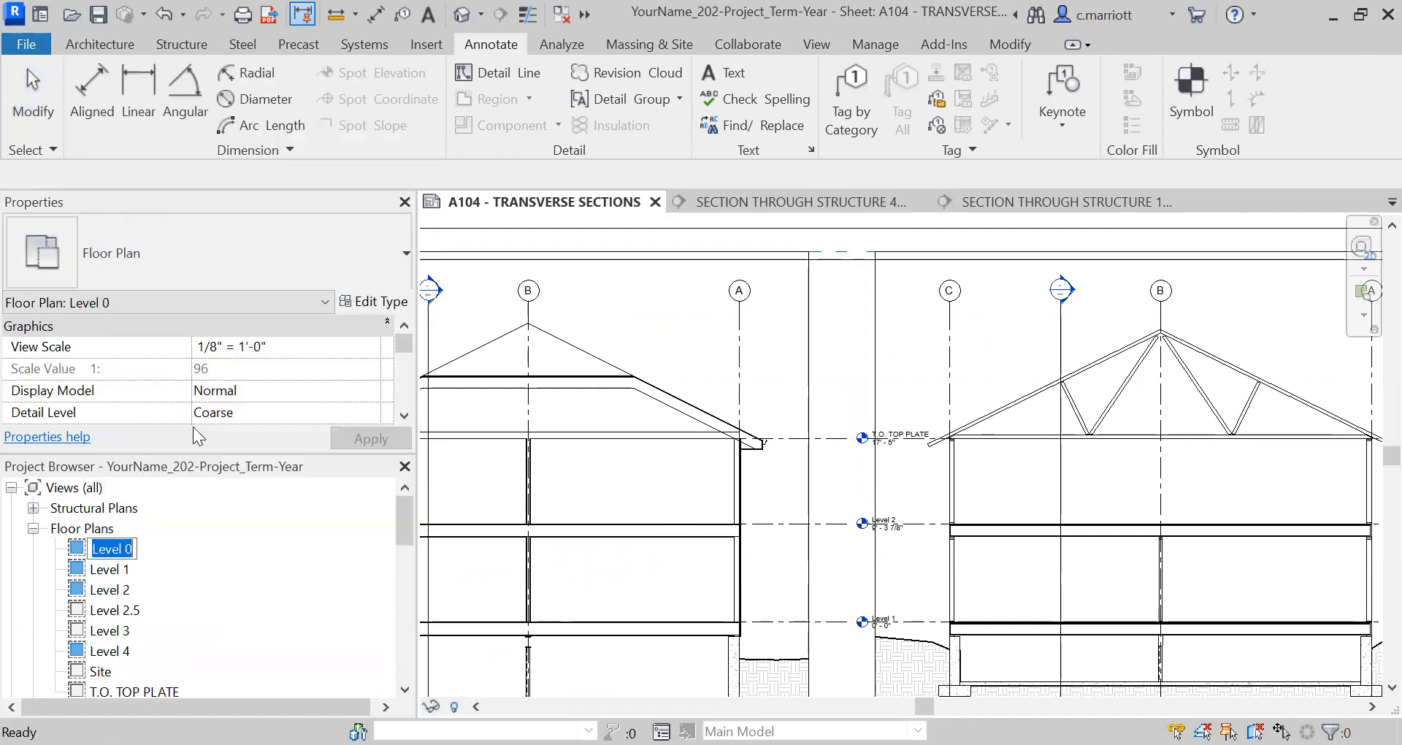
pyautogui.write('lo')
pyautogui.press('BackSpace')
pyautogui.write('LEVEL 0')
pyautogui.press('Return')
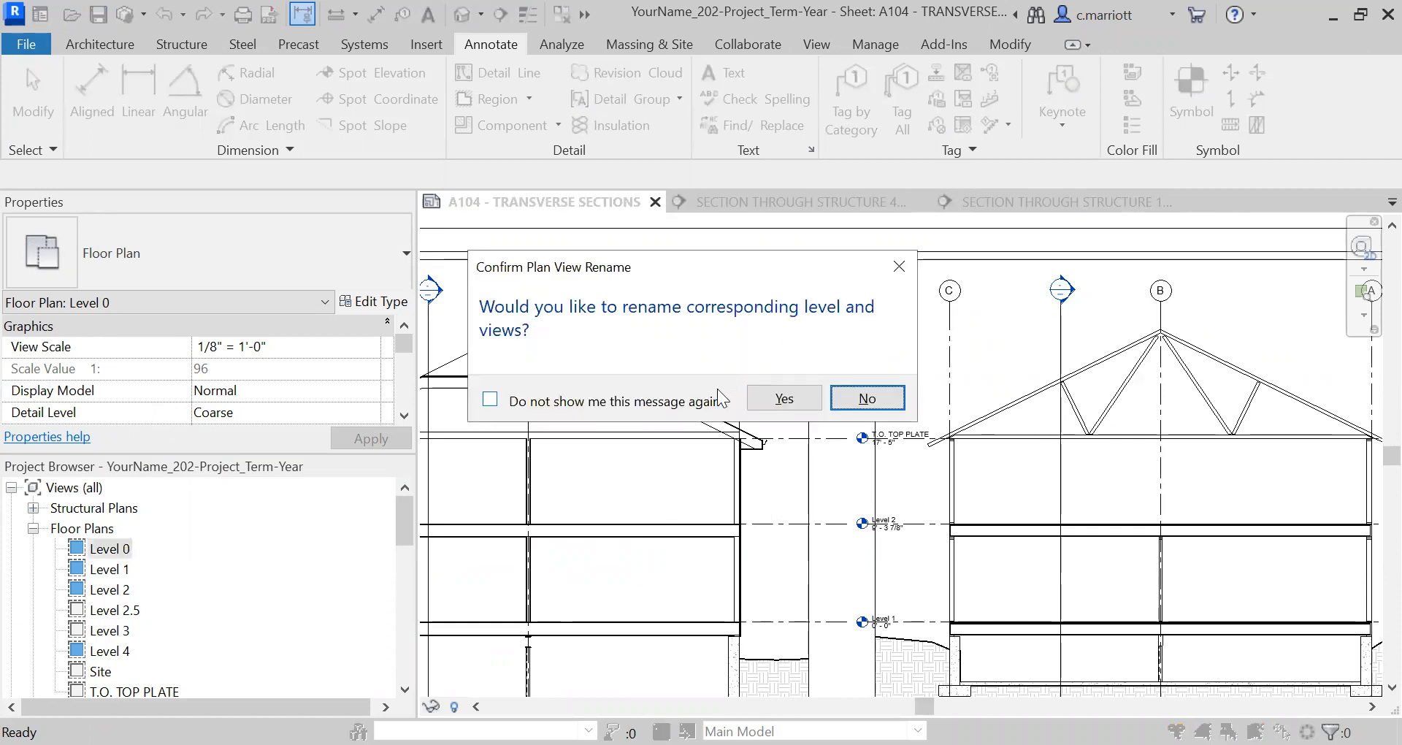
pyautogui.click(776, 401)
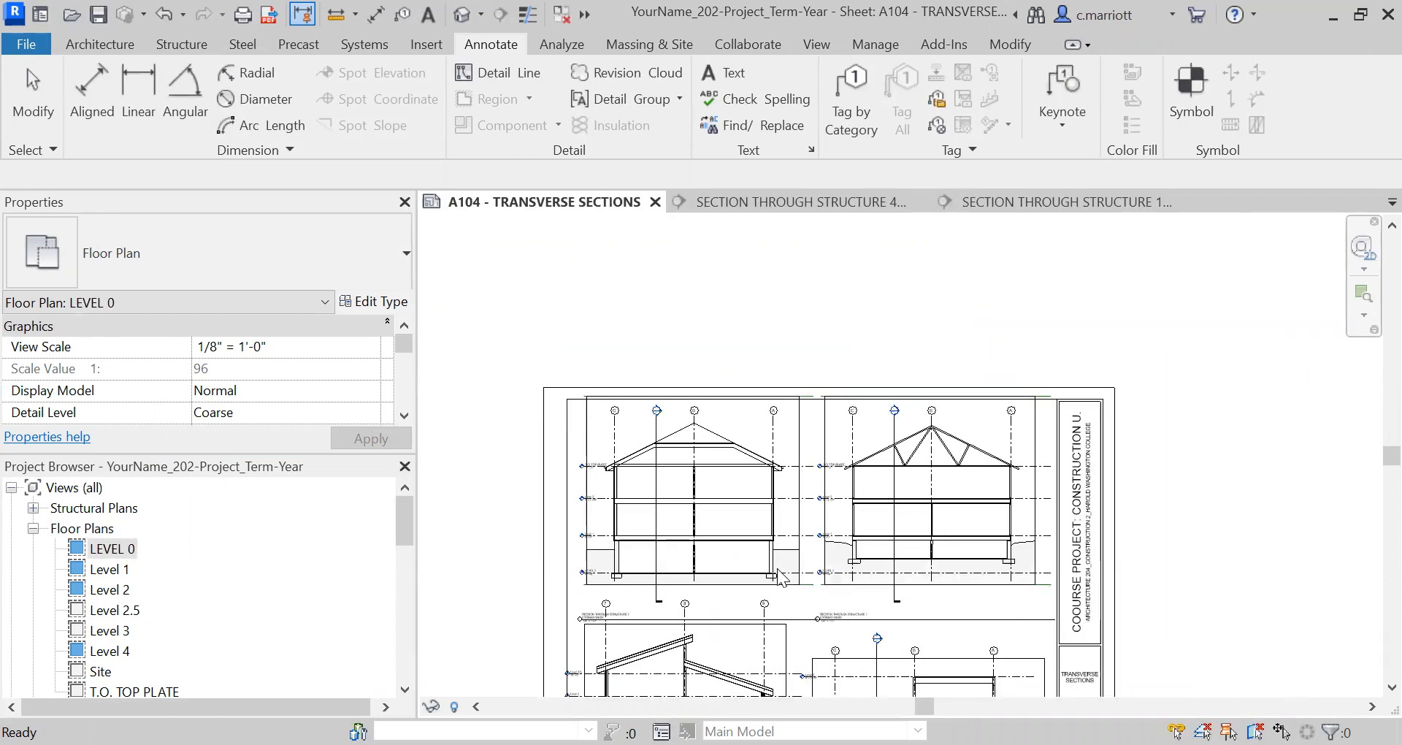
pyautogui.scroll(1, 777, 569)
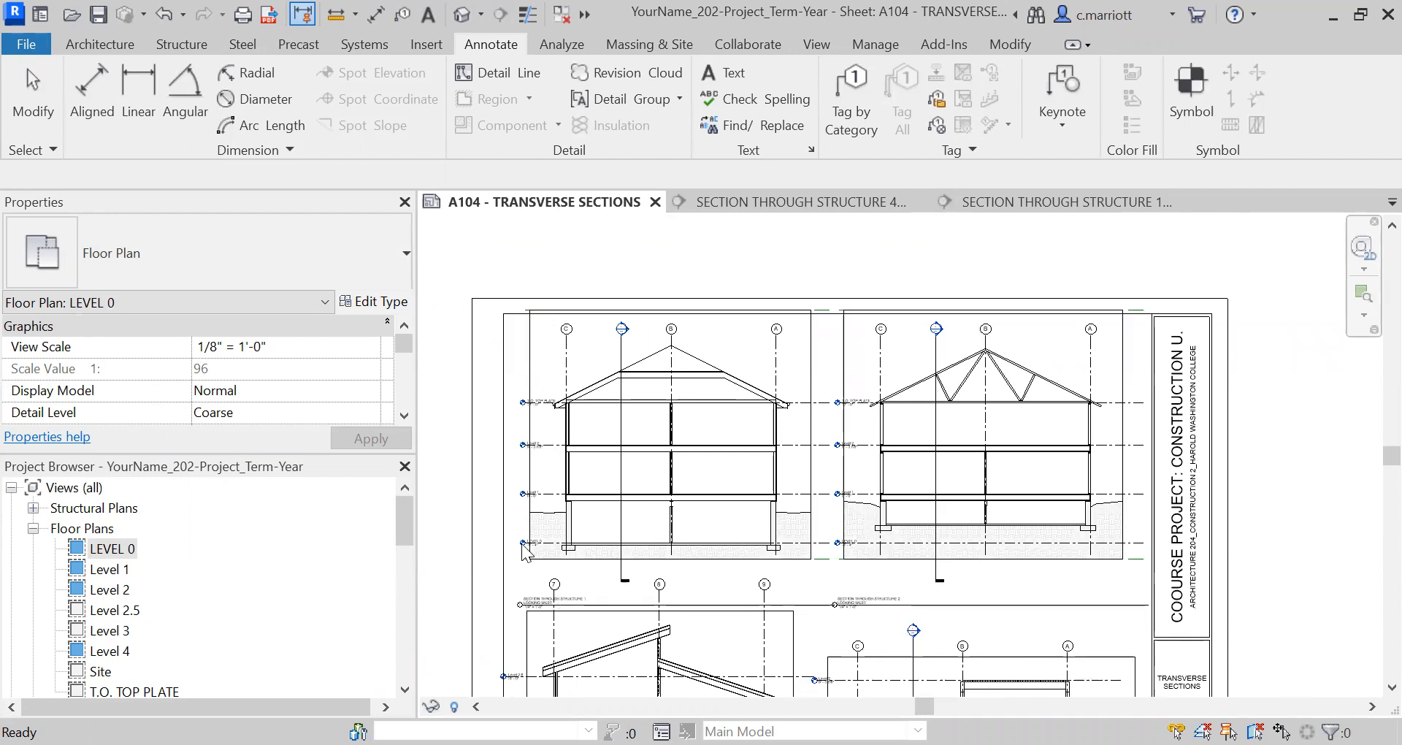
pyautogui.scroll(10, 535, 557)
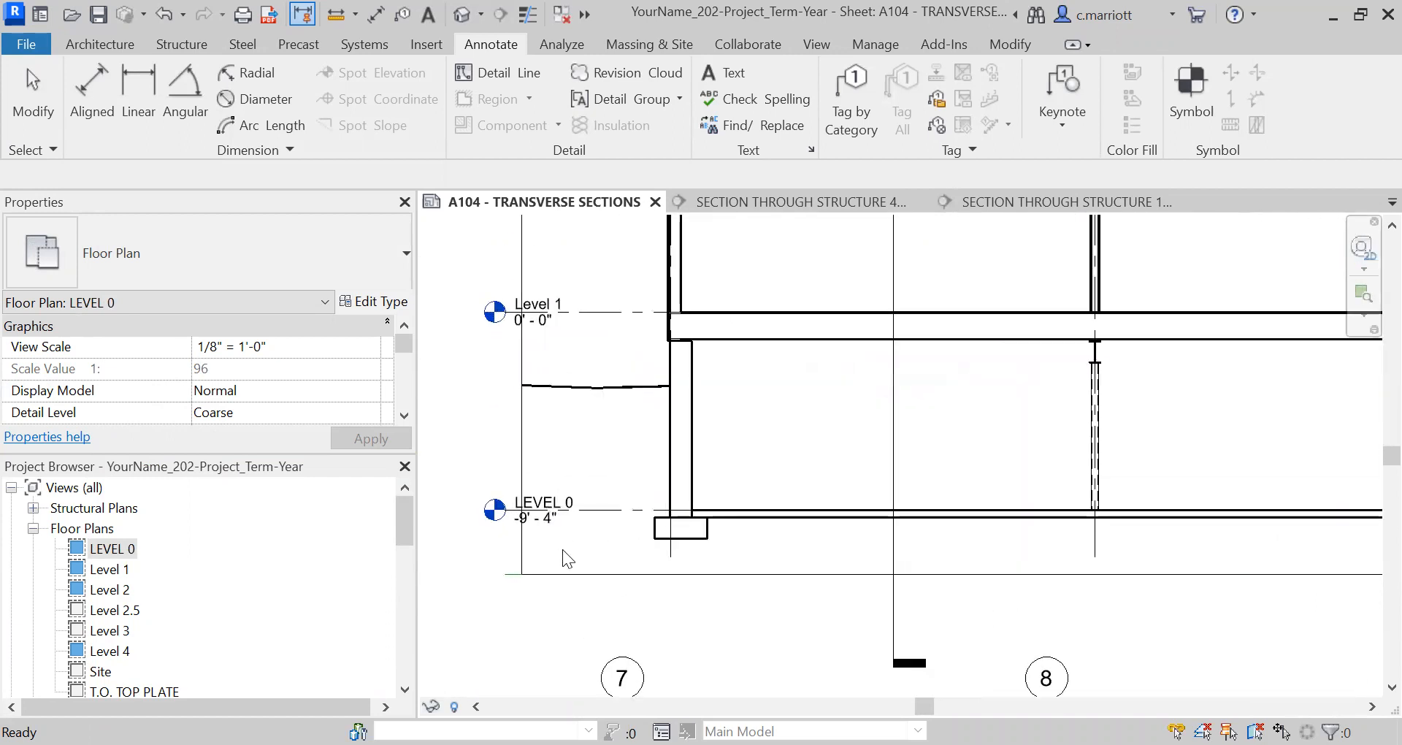
pyautogui.scroll(-3, 562, 552)
# Rename the Level 1 floor plan as LEVEL 1, including its corresponding level and views
pyautogui.click(110, 569)
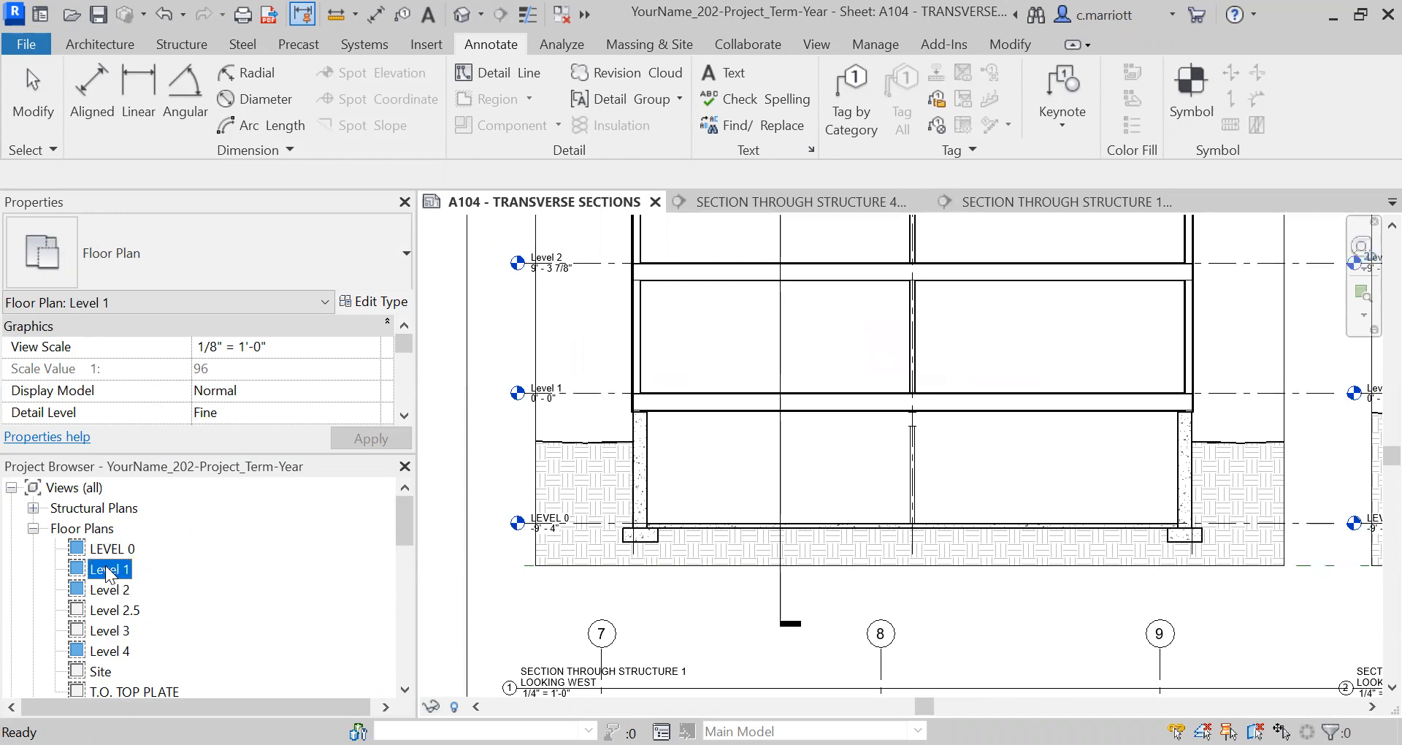
pyautogui.rightClick(108, 568)
pyautogui.click(165, 373)
pyautogui.write('LEVEL 1')
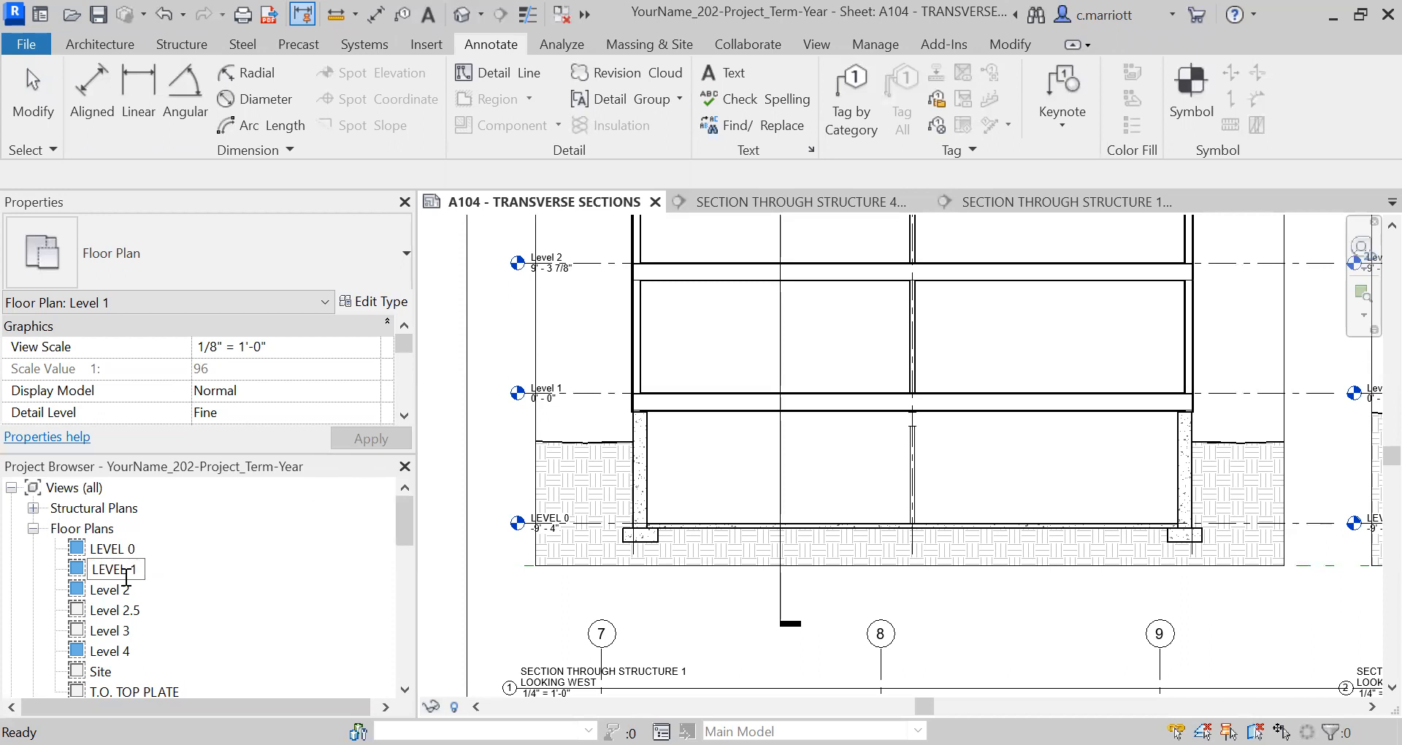
pyautogui.press('Return')
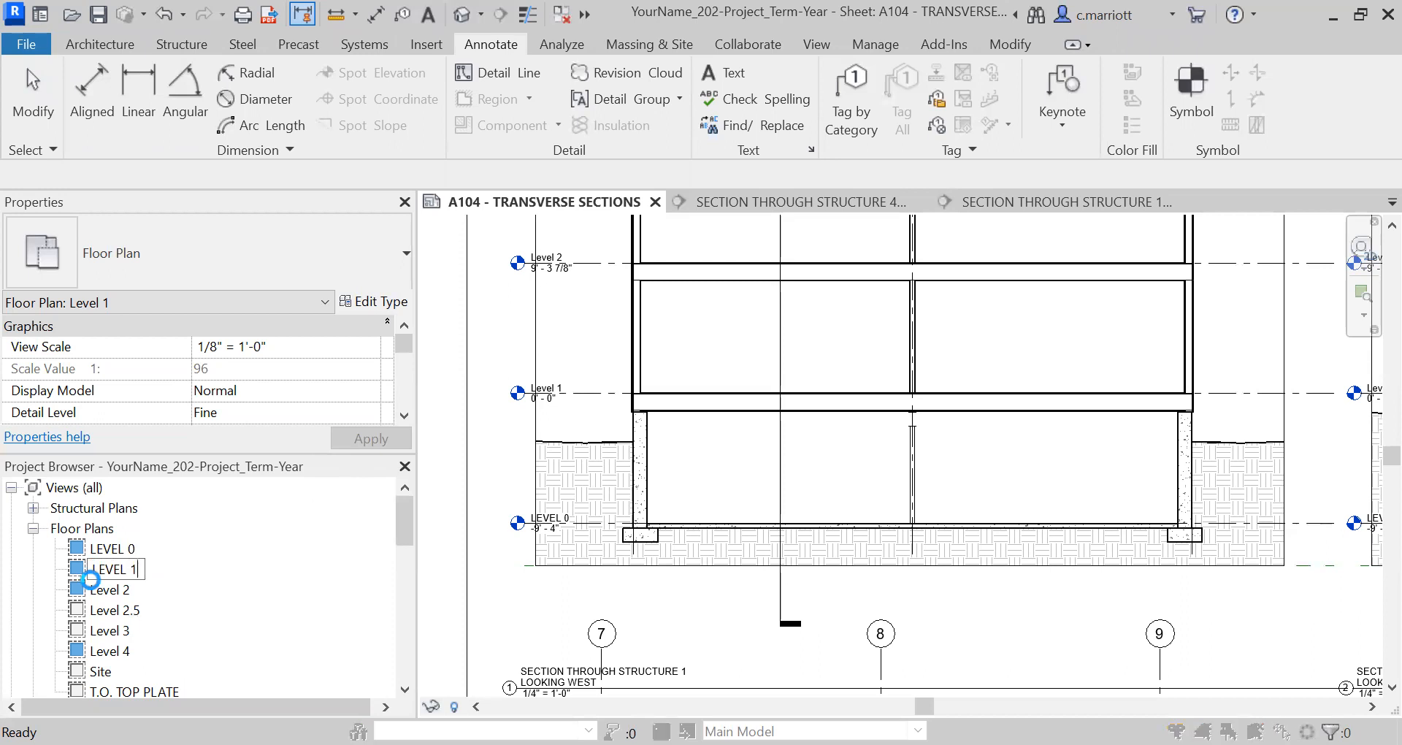
pyautogui.click(787, 400)
# Rename the Level 2 floor plan as LEVEL 2, including its corresponding level and views
pyautogui.click(108, 592)
pyautogui.rightClick(108, 591)
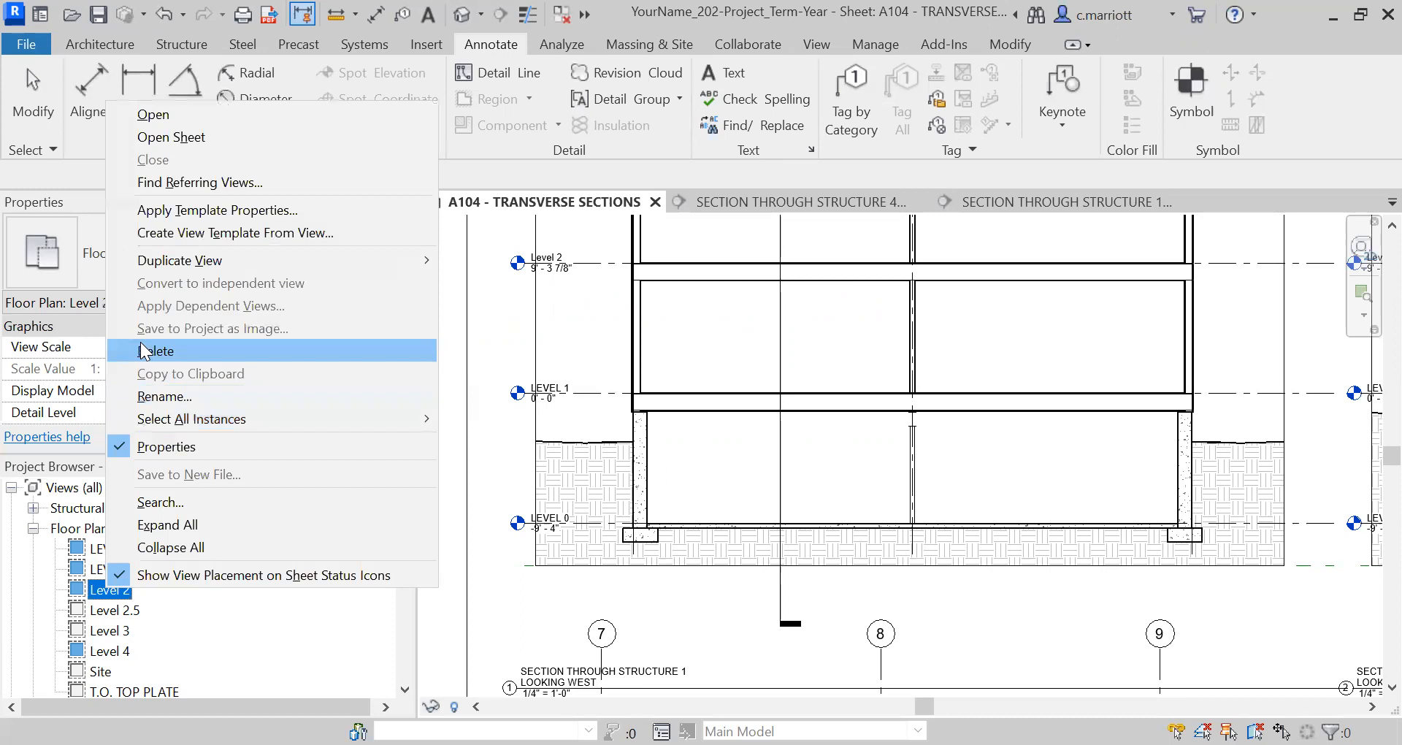
pyautogui.click(151, 396)
pyautogui.write('LEVL')
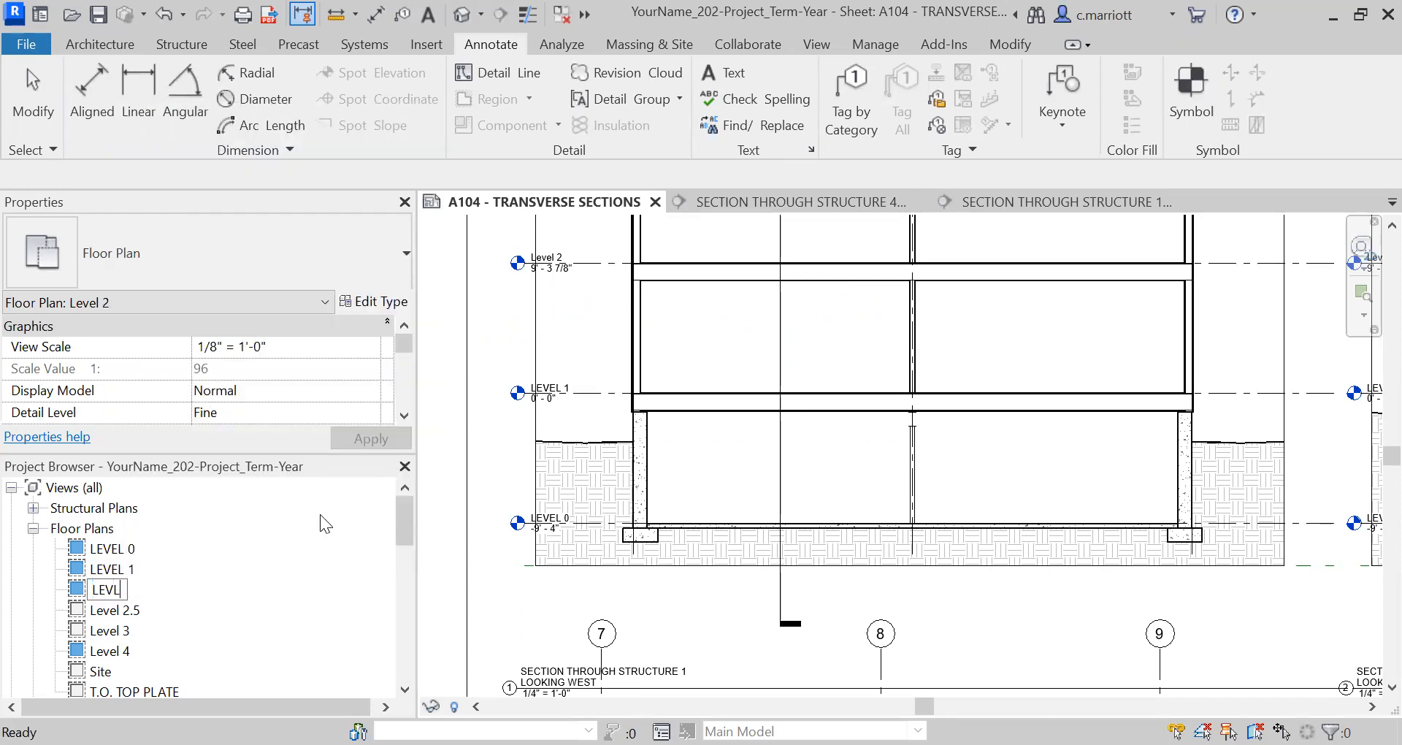
pyautogui.press('BackSpace')
pyautogui.write('EL 2')
pyautogui.press('Return')
pyautogui.click(763, 408)
# Rename the Level 2.5 floor plan as LEVEL 2.5, including its corresponding level and views
pyautogui.click(110, 610)
pyautogui.rightClick(109, 610)
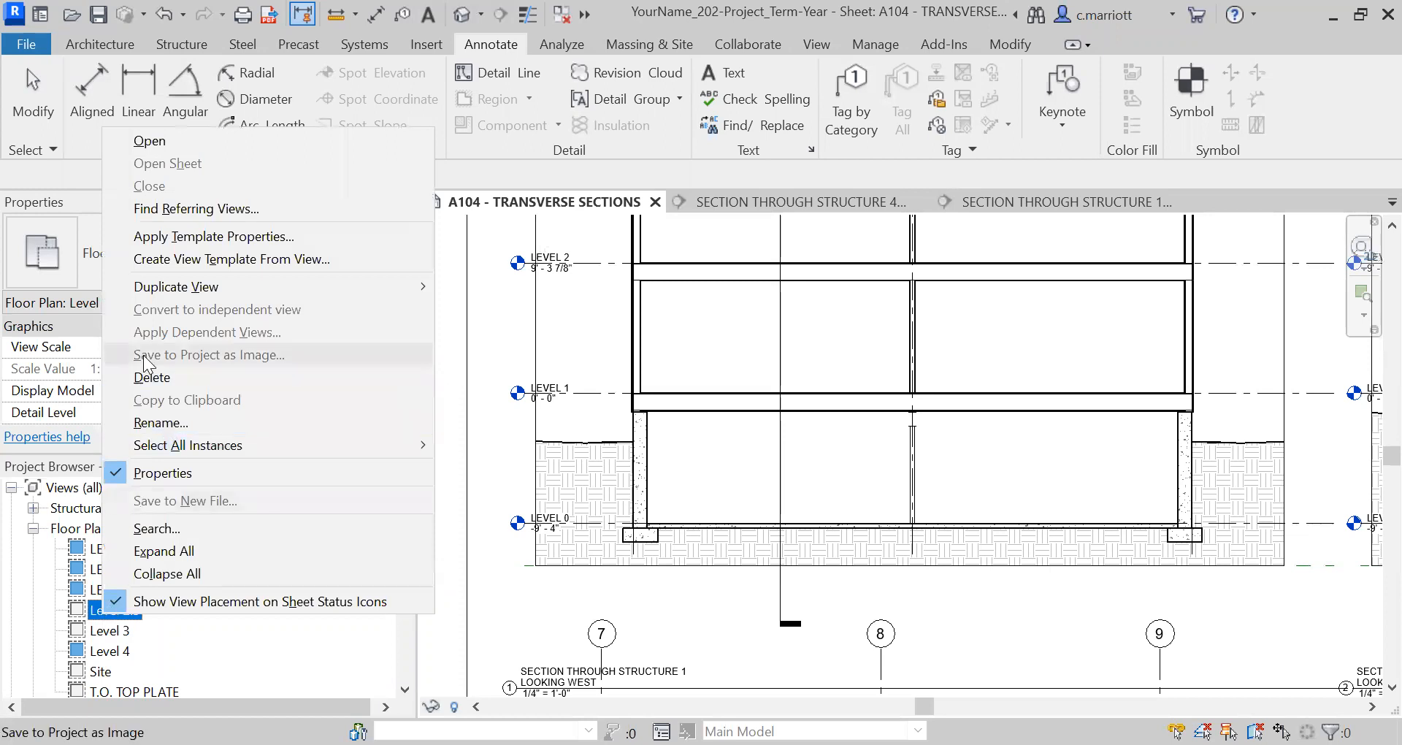
pyautogui.click(151, 422)
pyautogui.write('L')
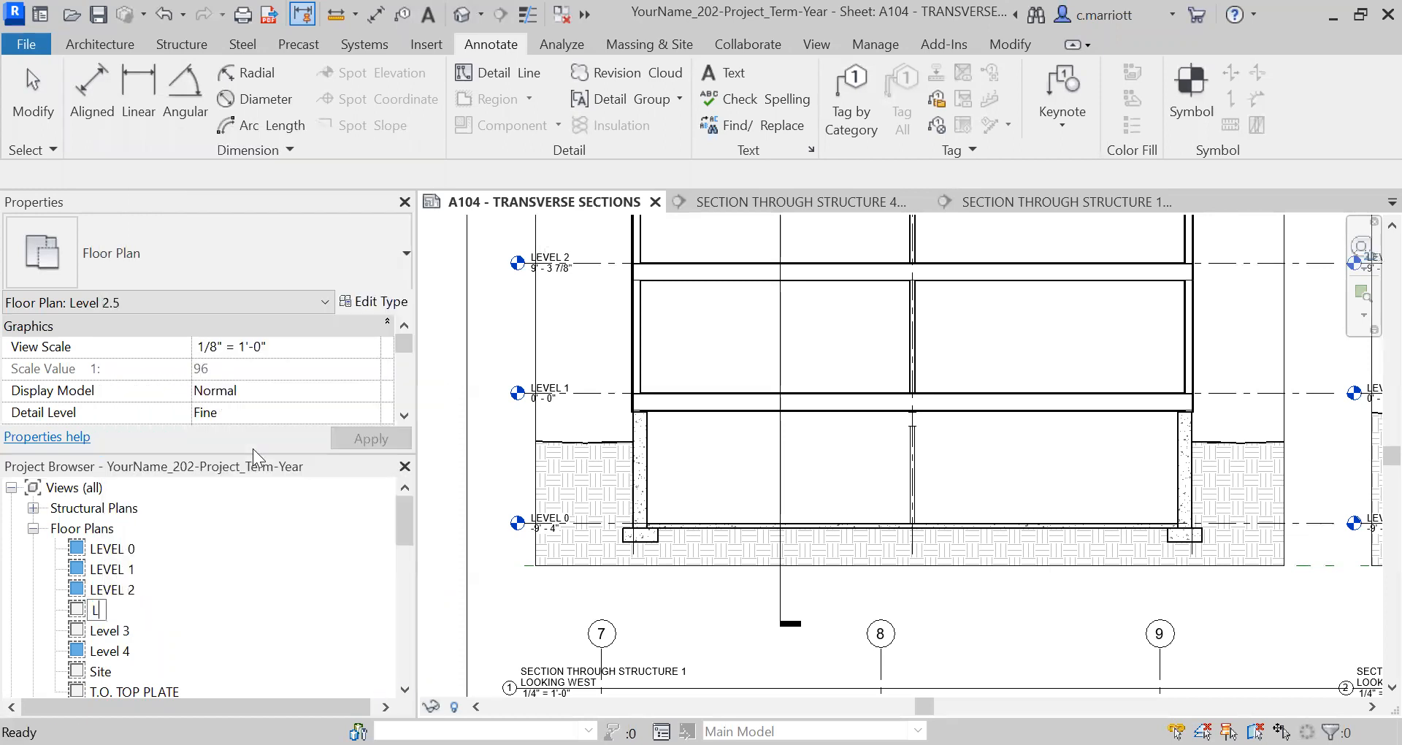
pyautogui.write('EVEL 2.5')
pyautogui.press('Return')
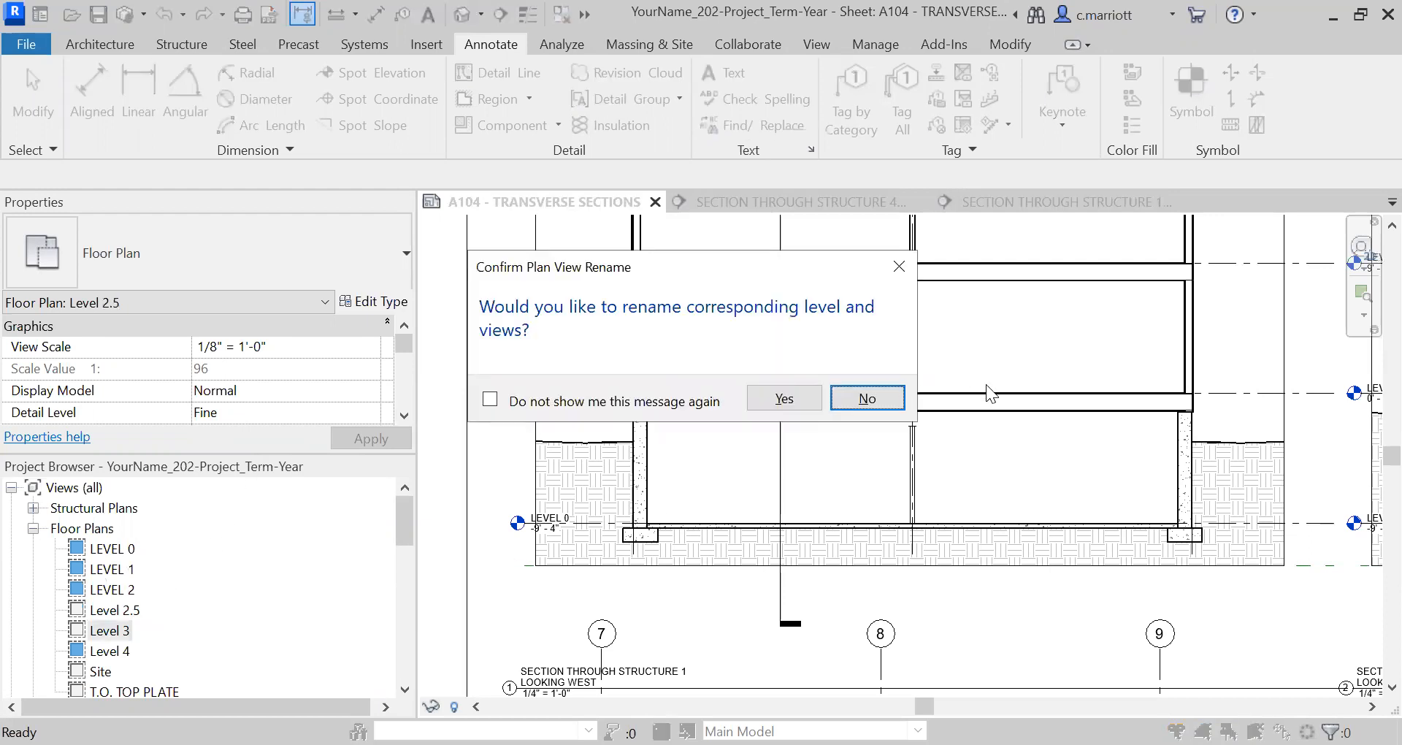
pyautogui.press('Return')
# Rename the Level 3 floor plan as LEVEL 3, including its corresponding level and views
pyautogui.press('Down')
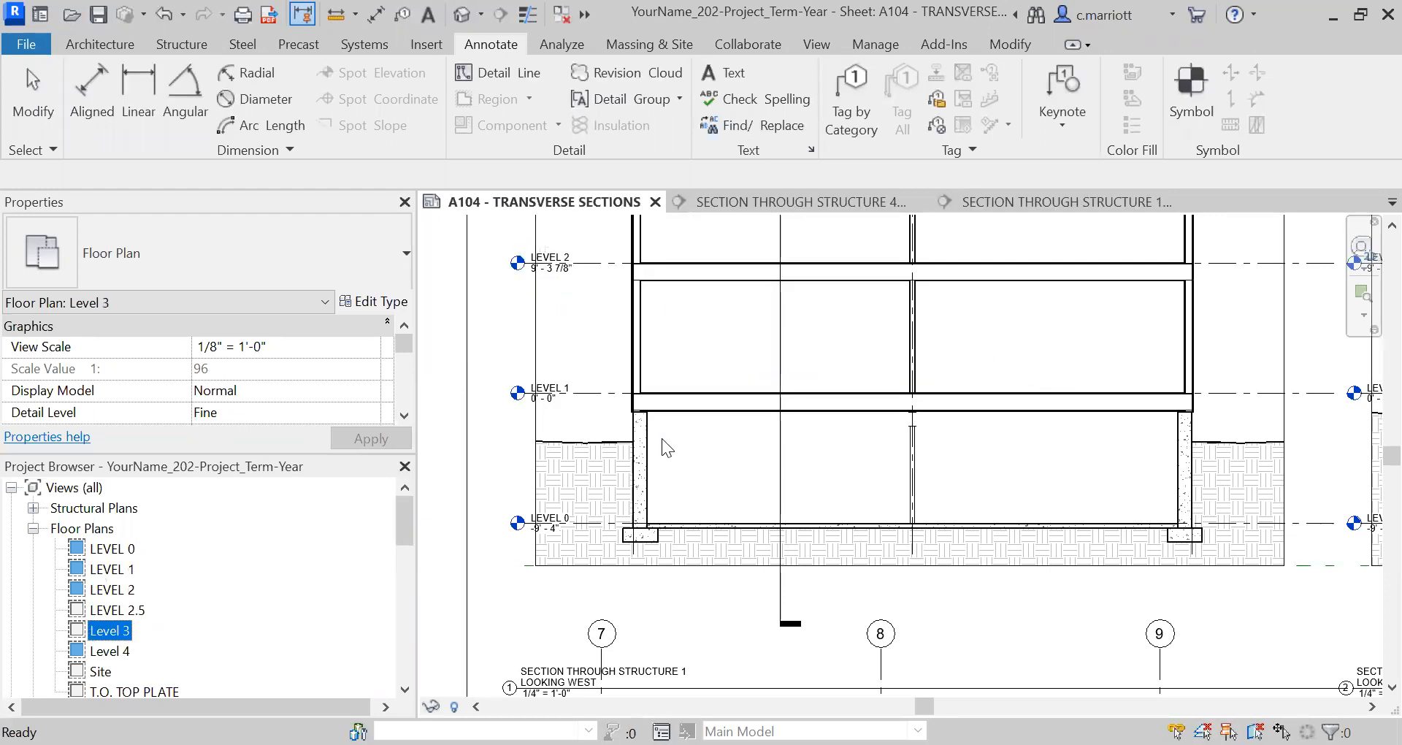
pyautogui.rightClick(111, 630)
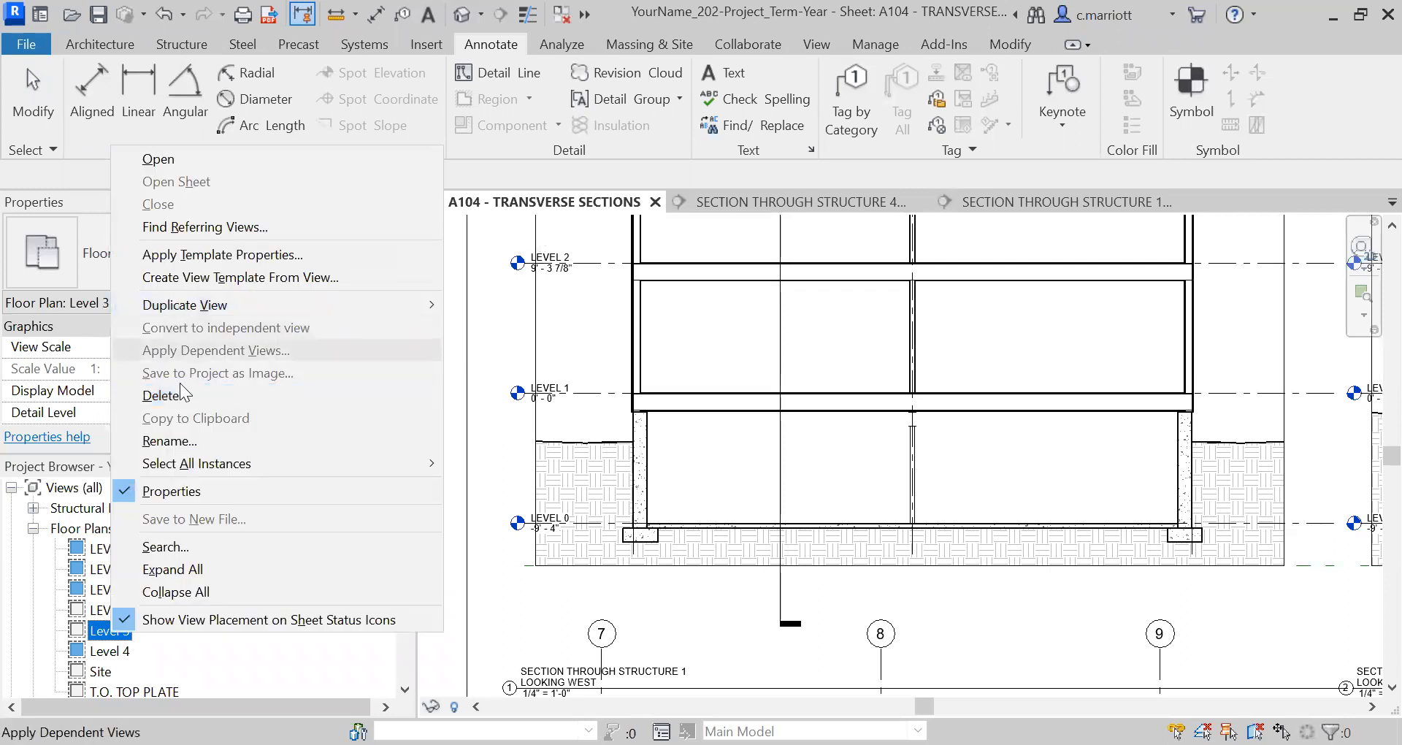
pyautogui.click(167, 440)
pyautogui.write('LEVEL 3')
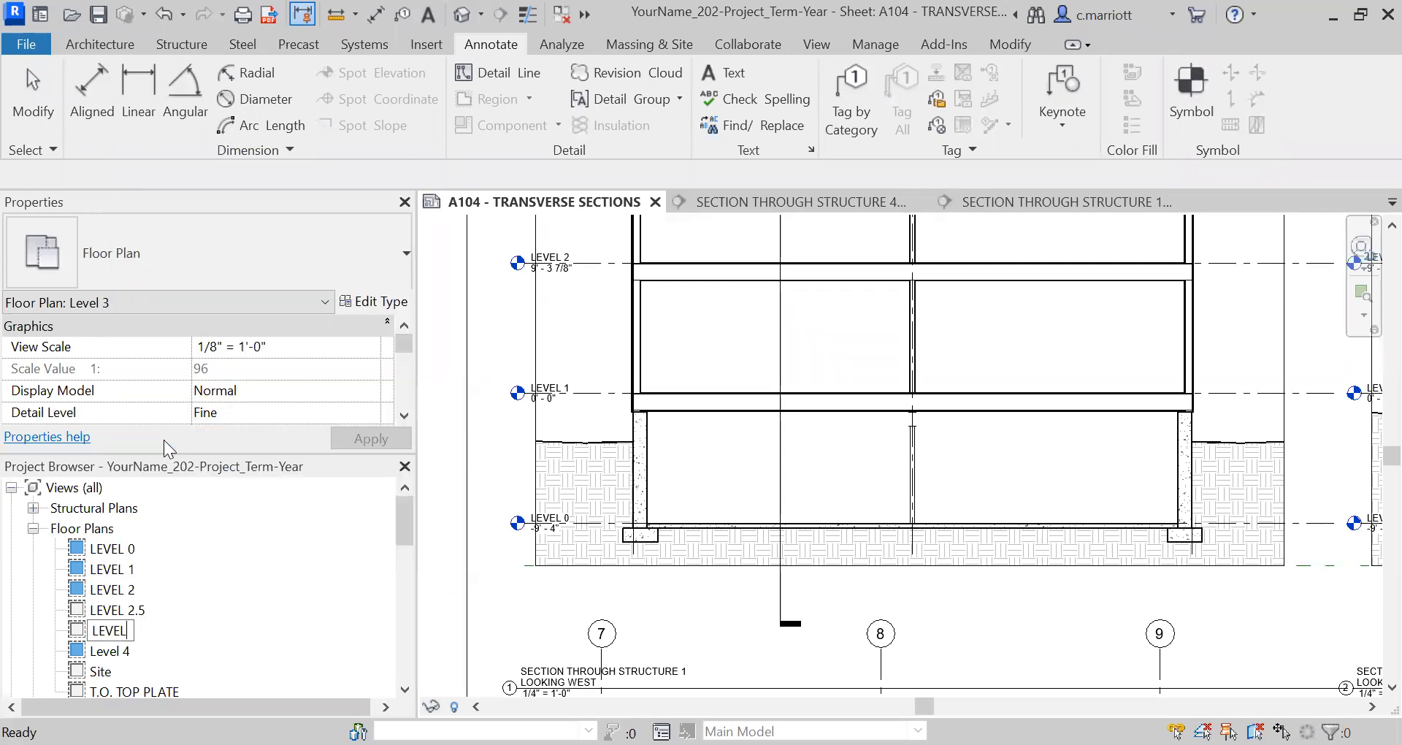
pyautogui.press('Return')
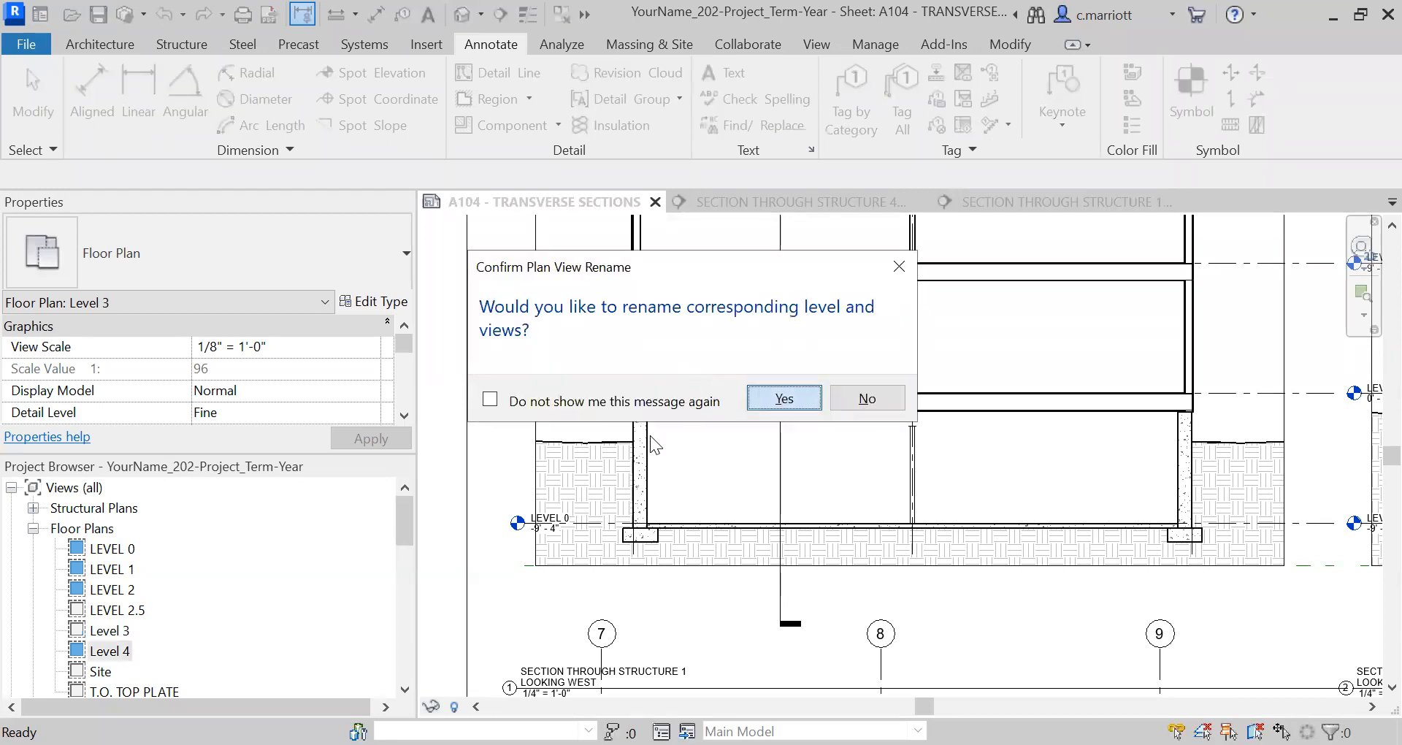
pyautogui.press('Return')
# Rename the Level 4 floor plan as LEVEL 4, including its corresponding level and views
pyautogui.scroll(-1, 131, 612)
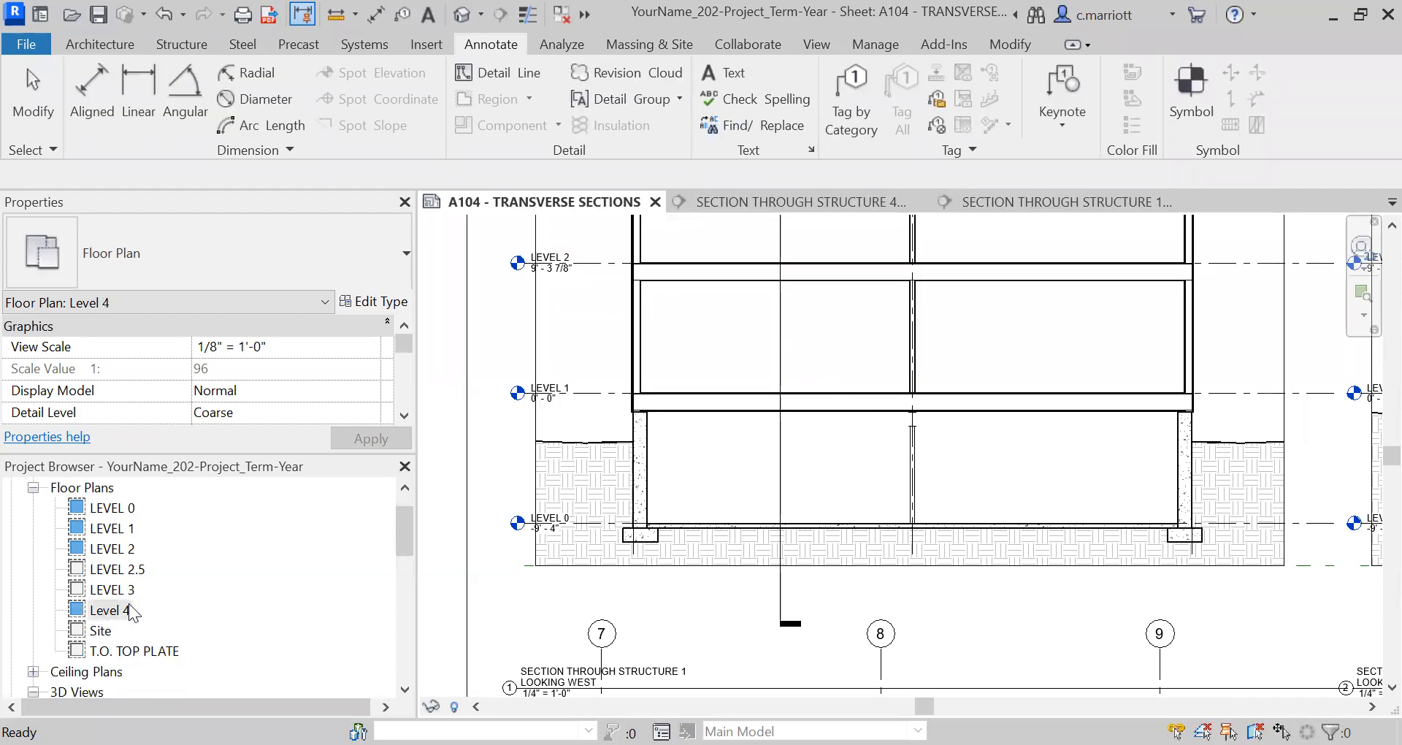
pyautogui.rightClick(106, 609)
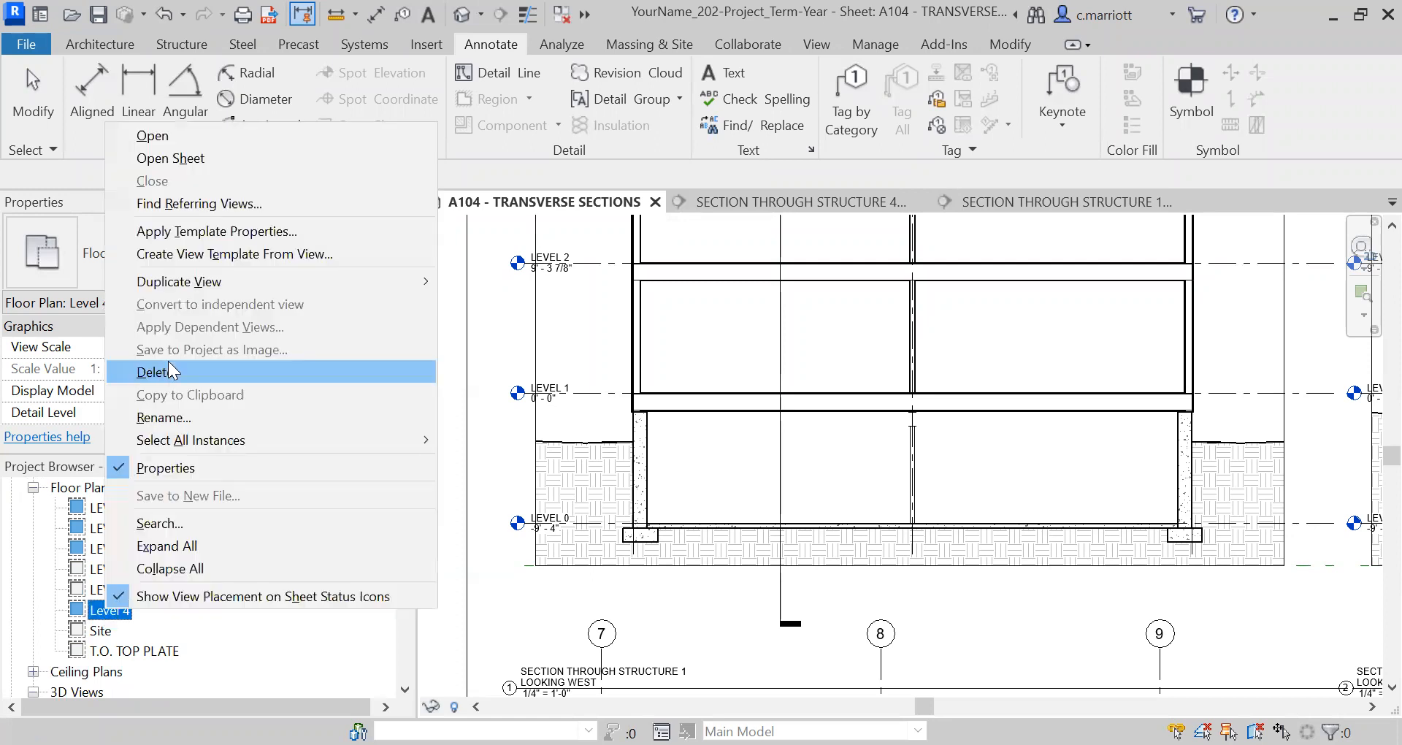
pyautogui.click(163, 417)
pyautogui.write('LEVEL 4')
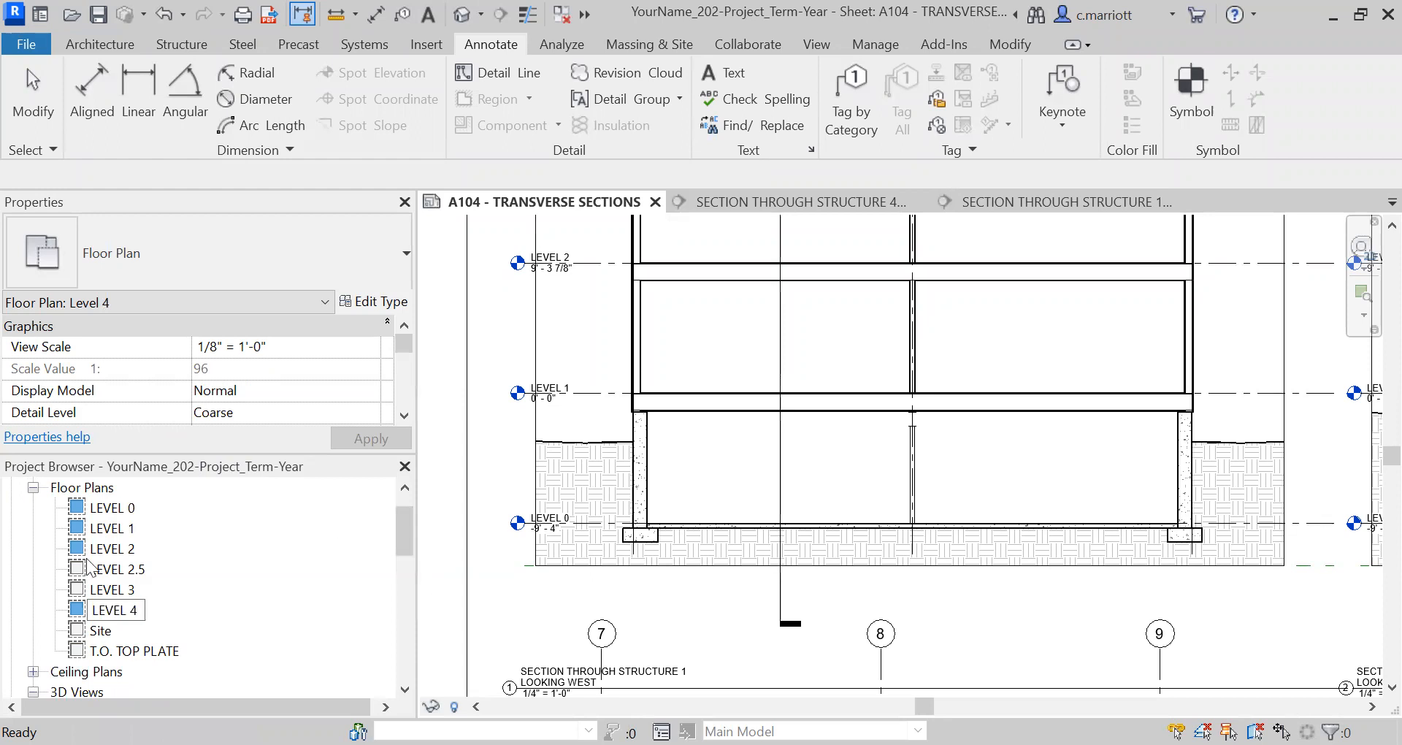
pyautogui.press('Return')
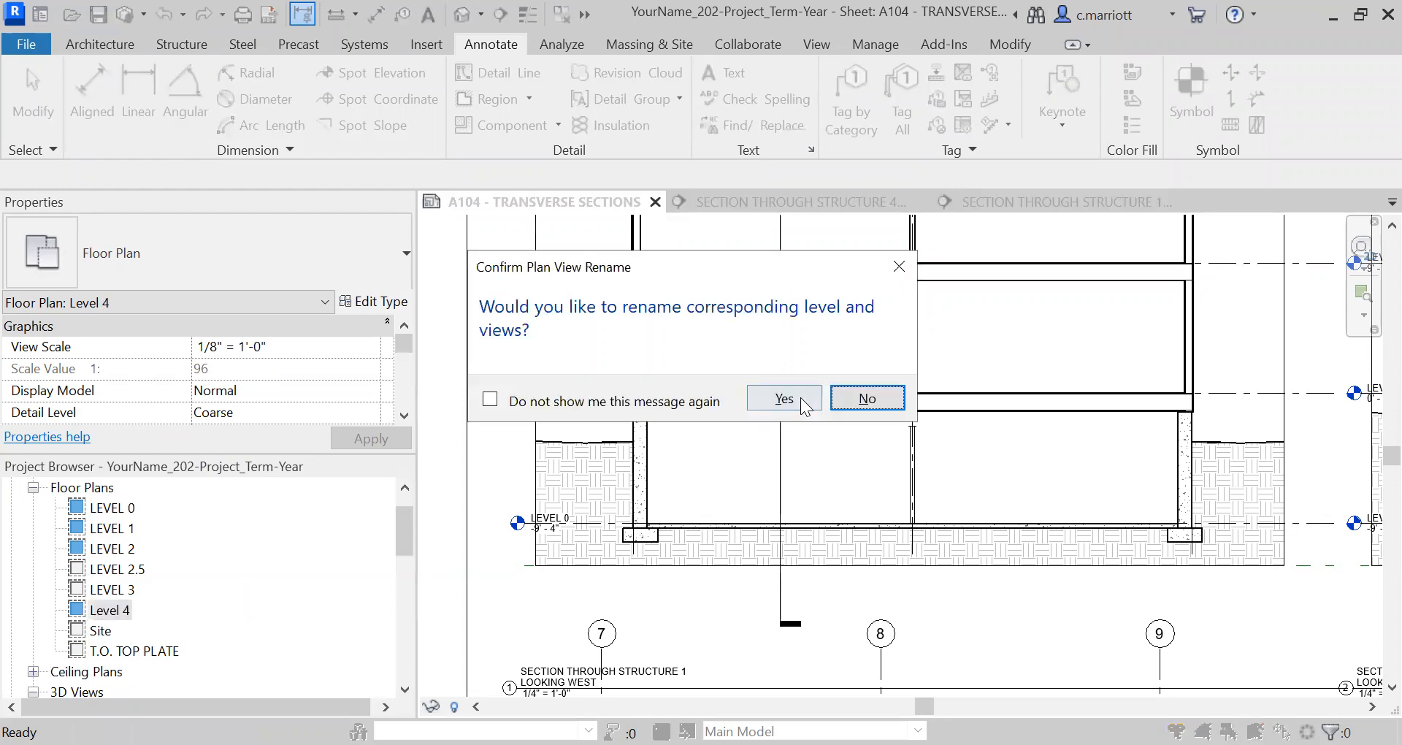
pyautogui.click(798, 398)
# Check the level names on the sheet and open the section view SECTION THROUGH STRUCTURE 1 LOOKING WEST
pyautogui.scroll(-3, 610, 523)
pyautogui.scroll(2, 630, 396)
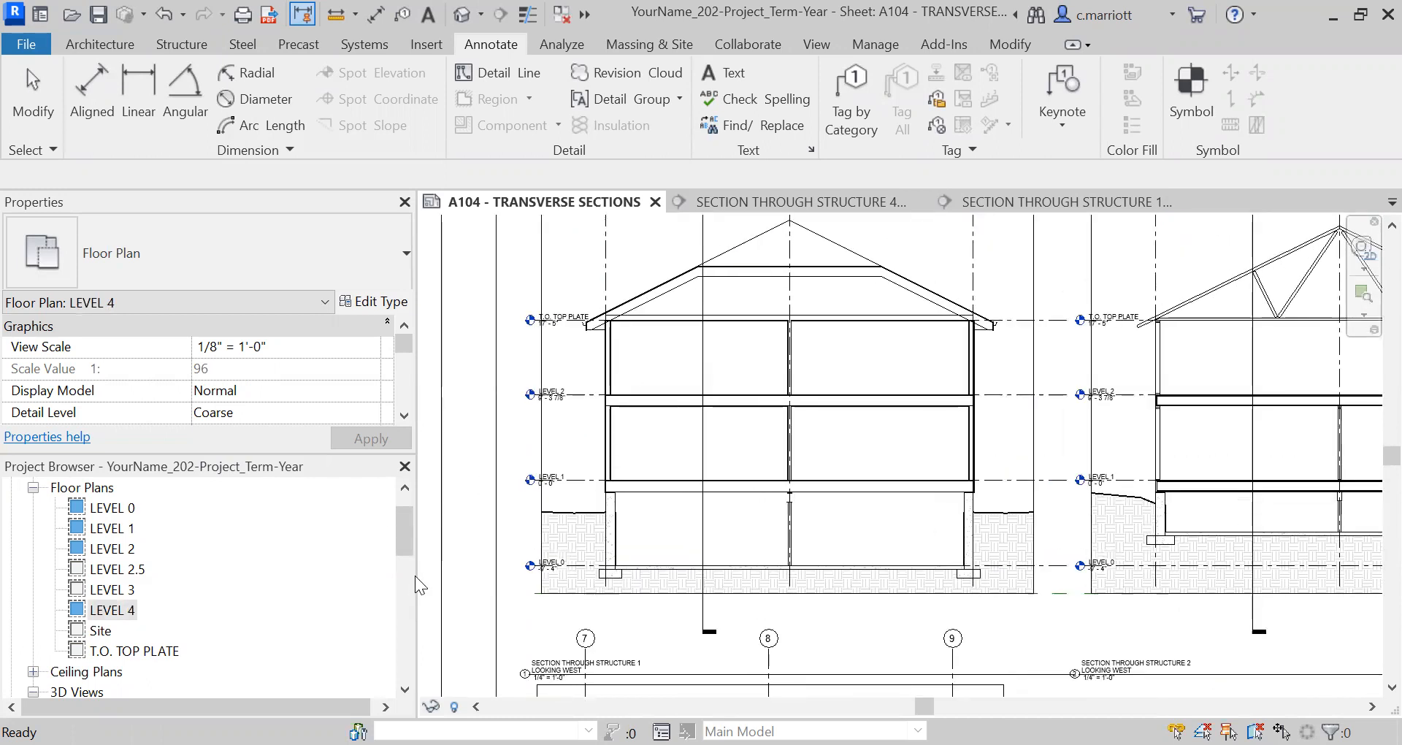
pyautogui.scroll(-3, 767, 541)
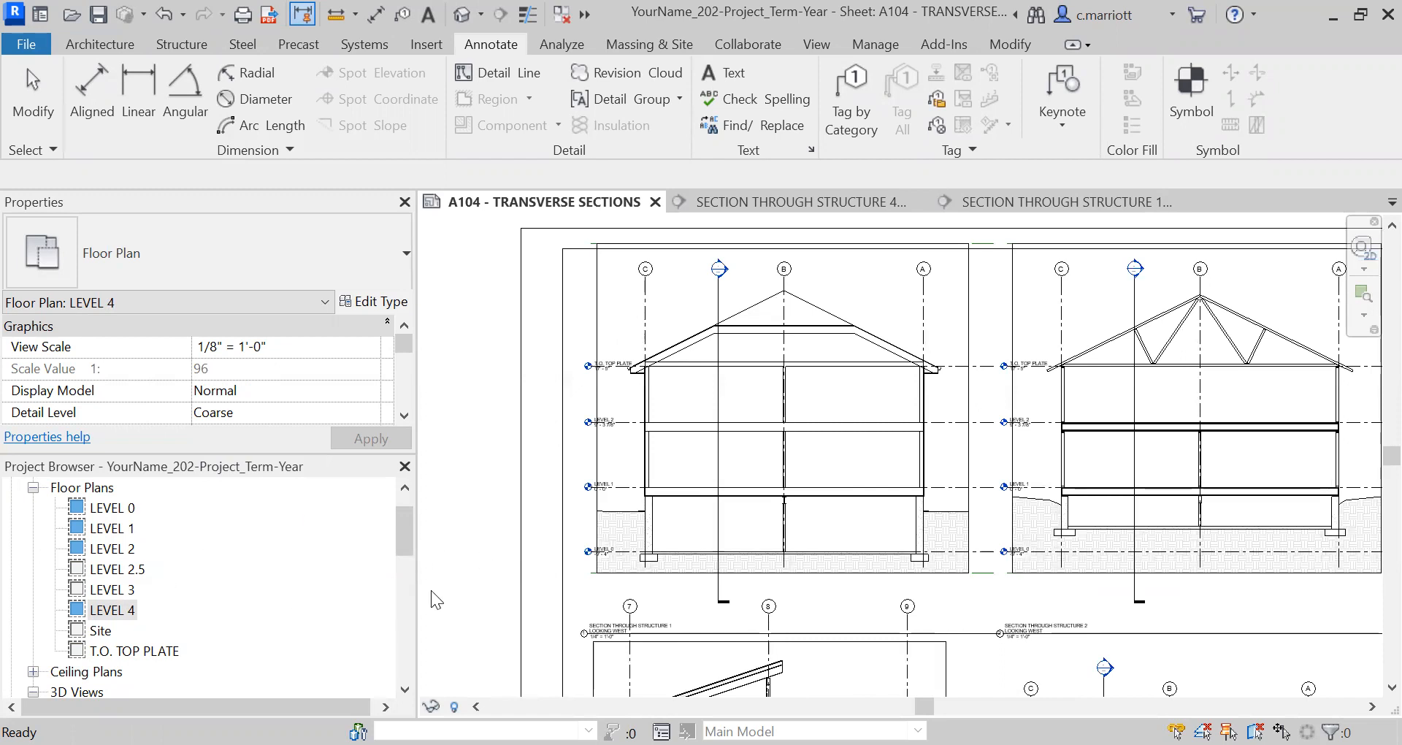
pyautogui.click(405, 605)
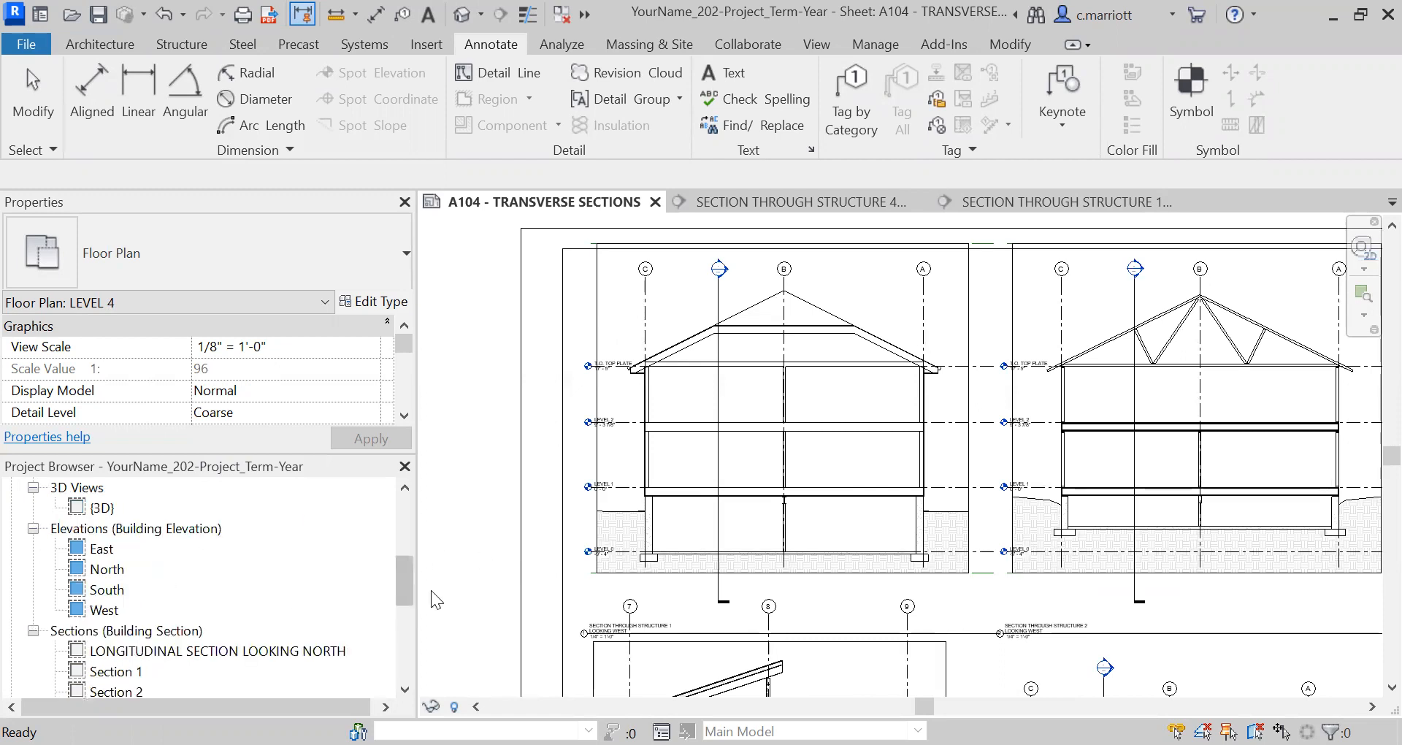
pyautogui.moveTo(406, 565); pyautogui.dragTo(397, 603)
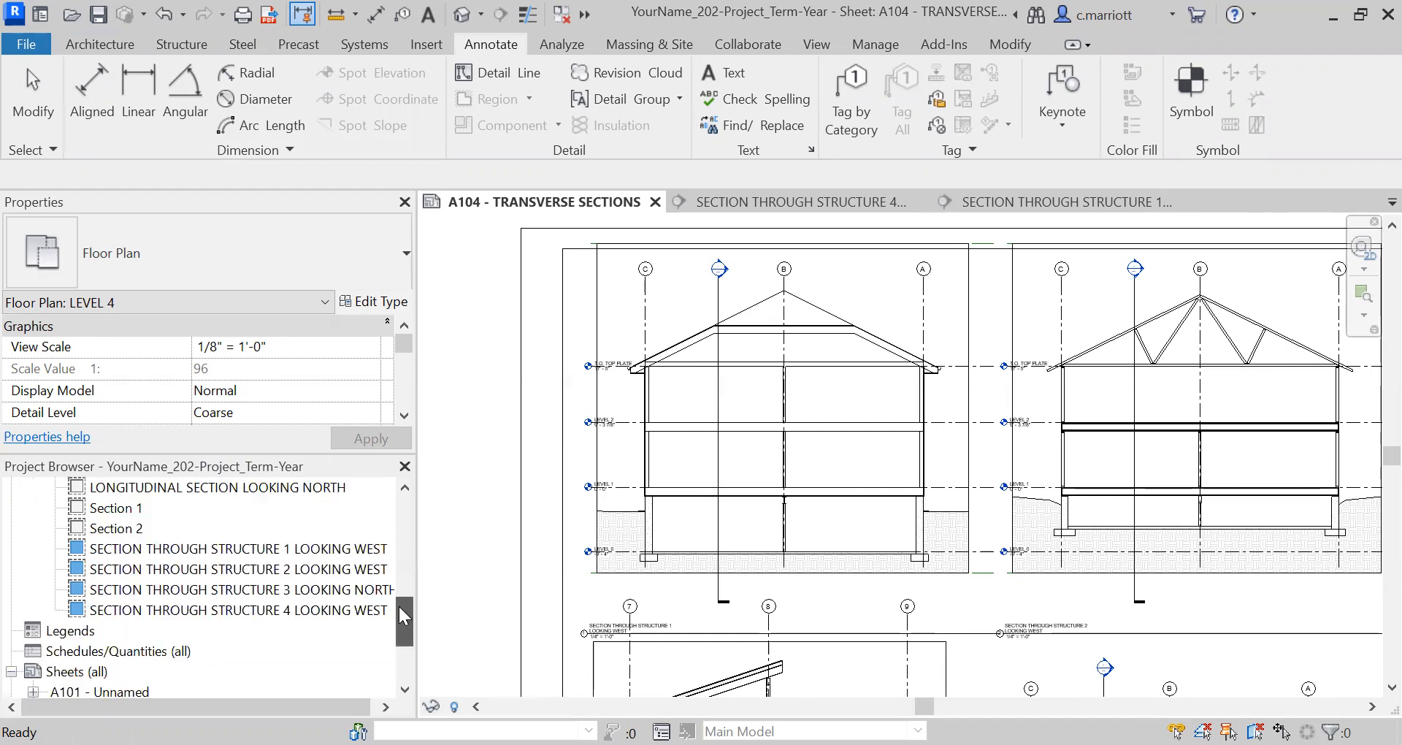
pyautogui.doubleClick(264, 555)
pyautogui.scroll(5, 731, 395)
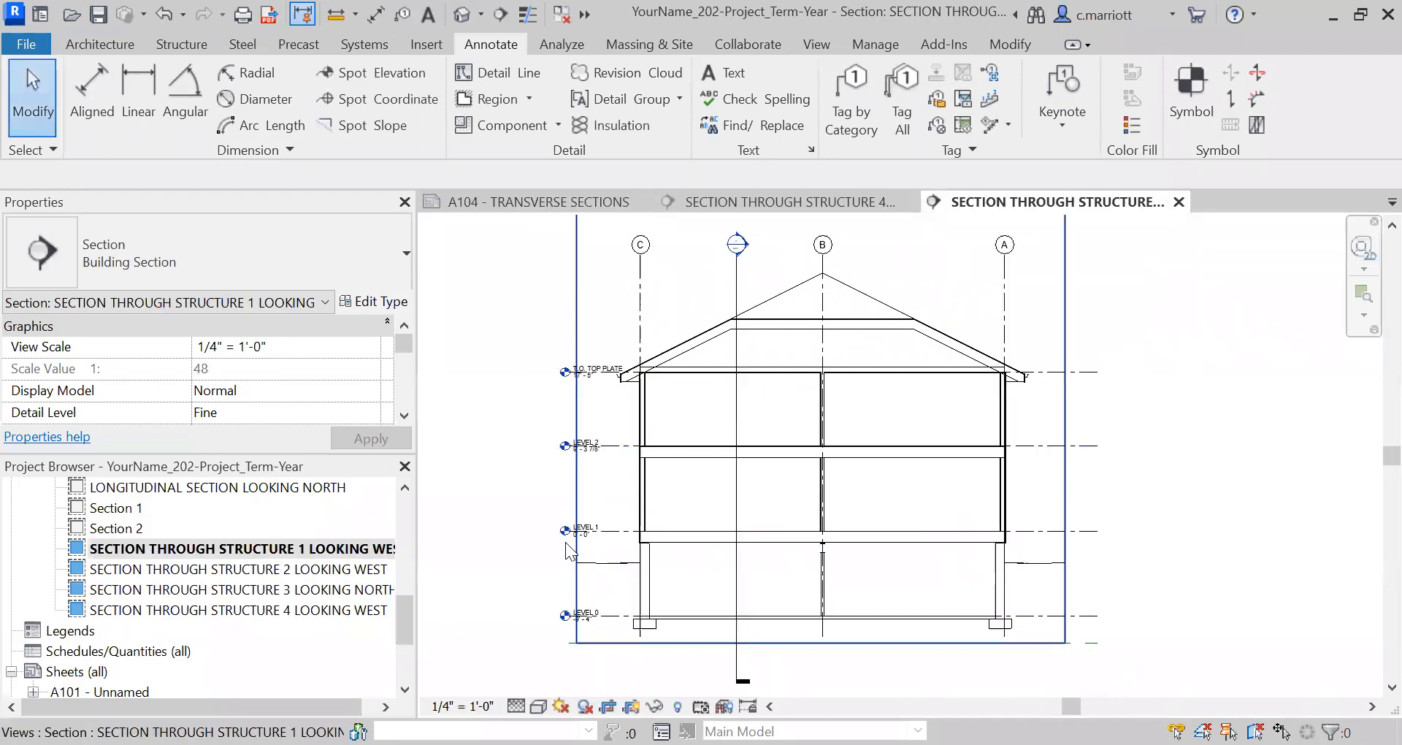
pyautogui.moveTo(643, 435)
pyautogui.mouseDown(button='middle')
pyautogui.moveTo(660, 444)
pyautogui.moveTo(595, 541)
pyautogui.moveTo(552, 469)
pyautogui.mouseUp(button='middle')
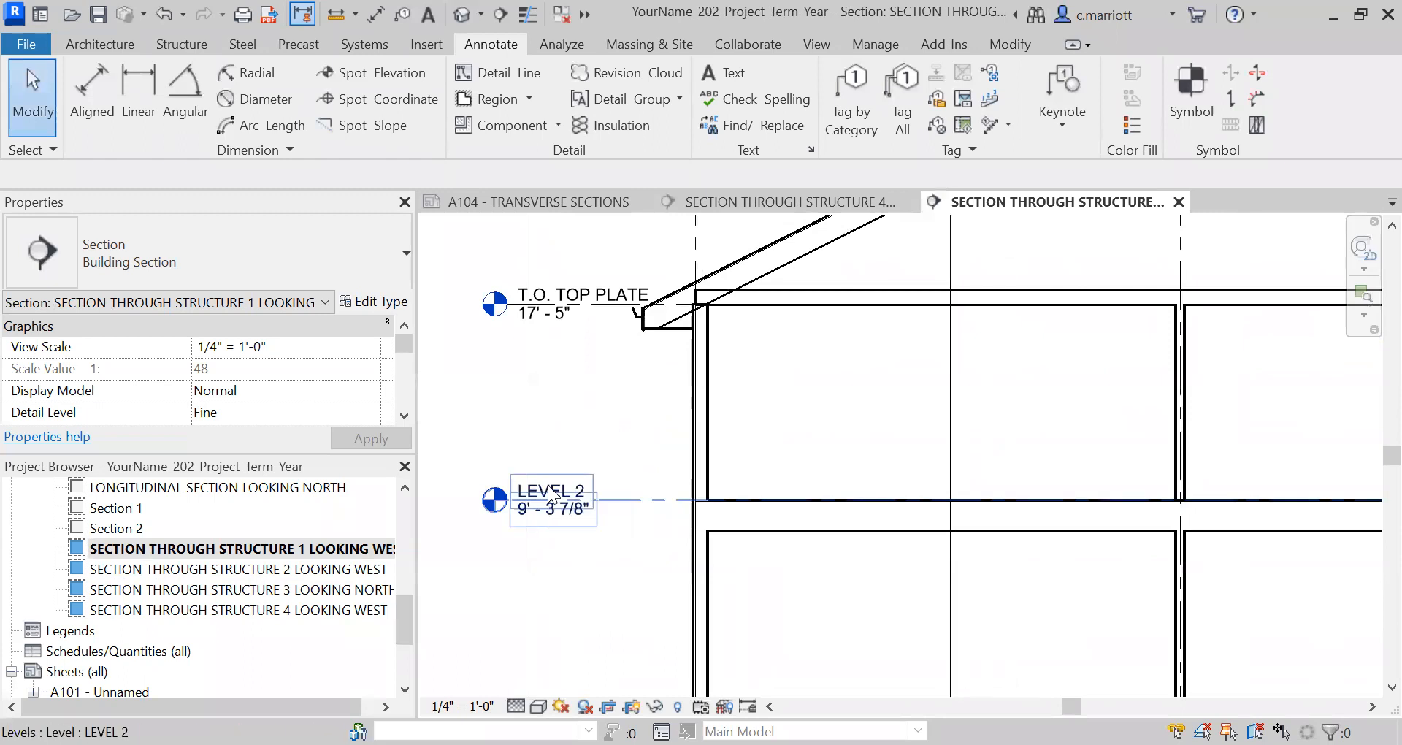
# Rename the LEVEL 2 level in the Structure 1 section as T.0. SUBFLOOR - LEVEL 2, including its corresponding views
pyautogui.click(552, 496)
pyautogui.click(549, 488)
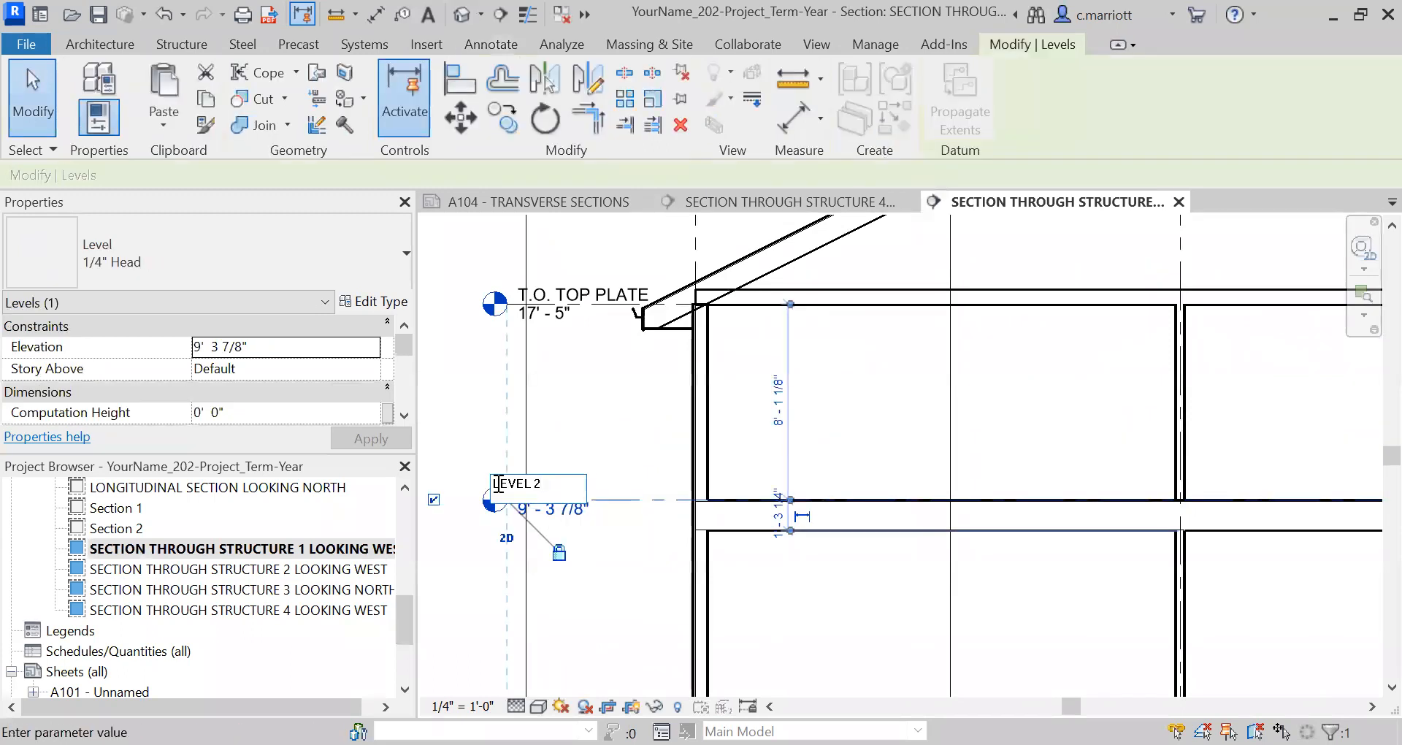
pyautogui.write('T.')
pyautogui.write('O')
pyautogui.write('. SUB')
pyautogui.write('GL')
pyautogui.press('BackSpace')
pyautogui.press('BackSpace')
pyautogui.write('FLOOR')
pyautogui.click(470, 448)
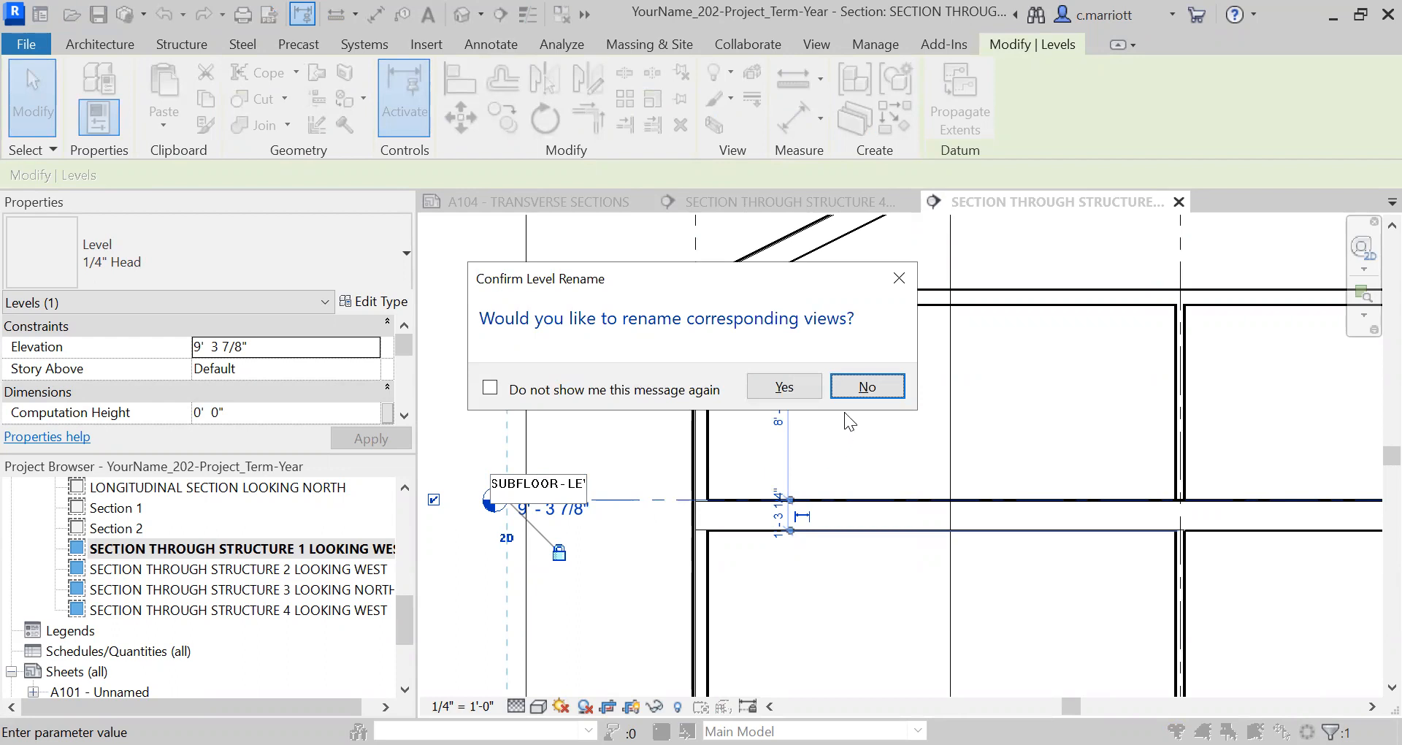
pyautogui.click(785, 387)
# Replace the zero with a letter O so the level name reads T.O. SUBFLOOR - LEVEL 2, including its corresponding views
pyautogui.scroll(-2, 609, 430)
pyautogui.scroll(-2, 615, 427)
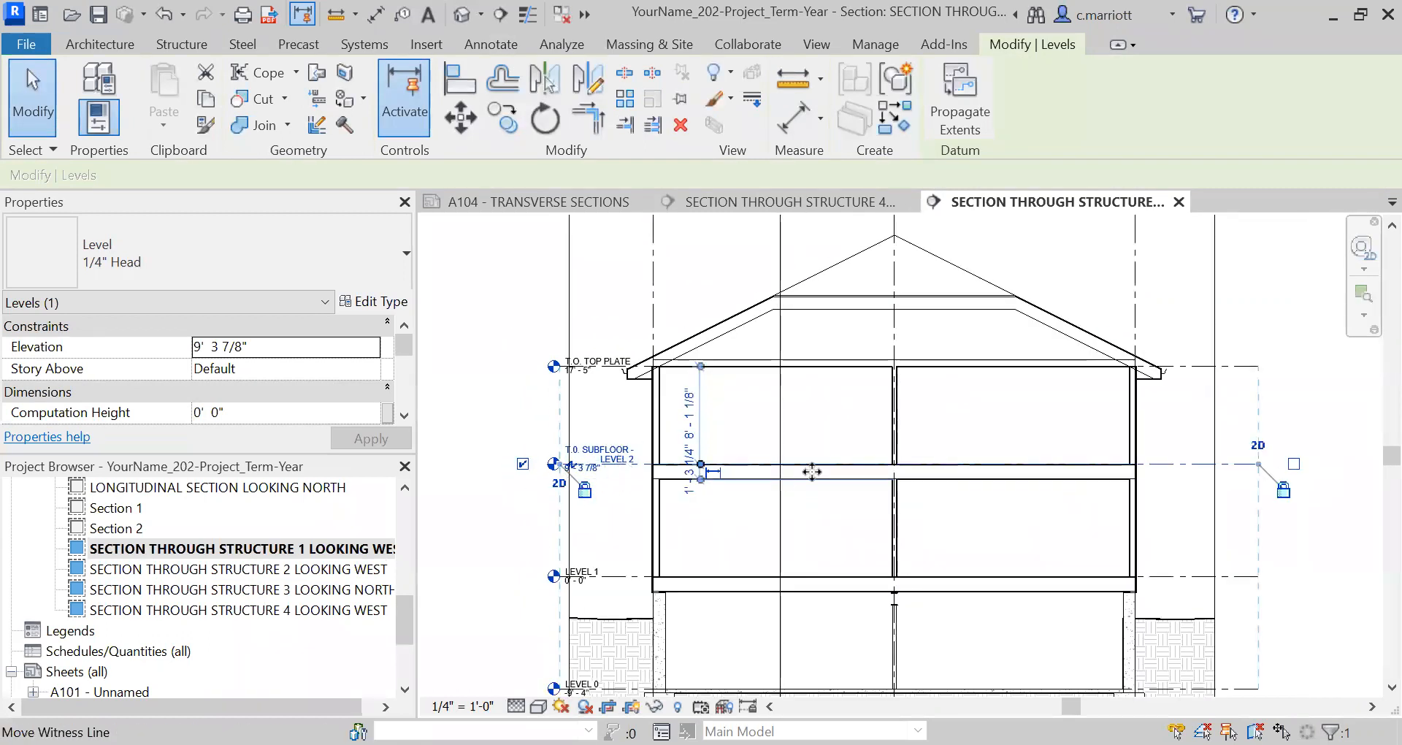
pyautogui.scroll(-1, 484, 406)
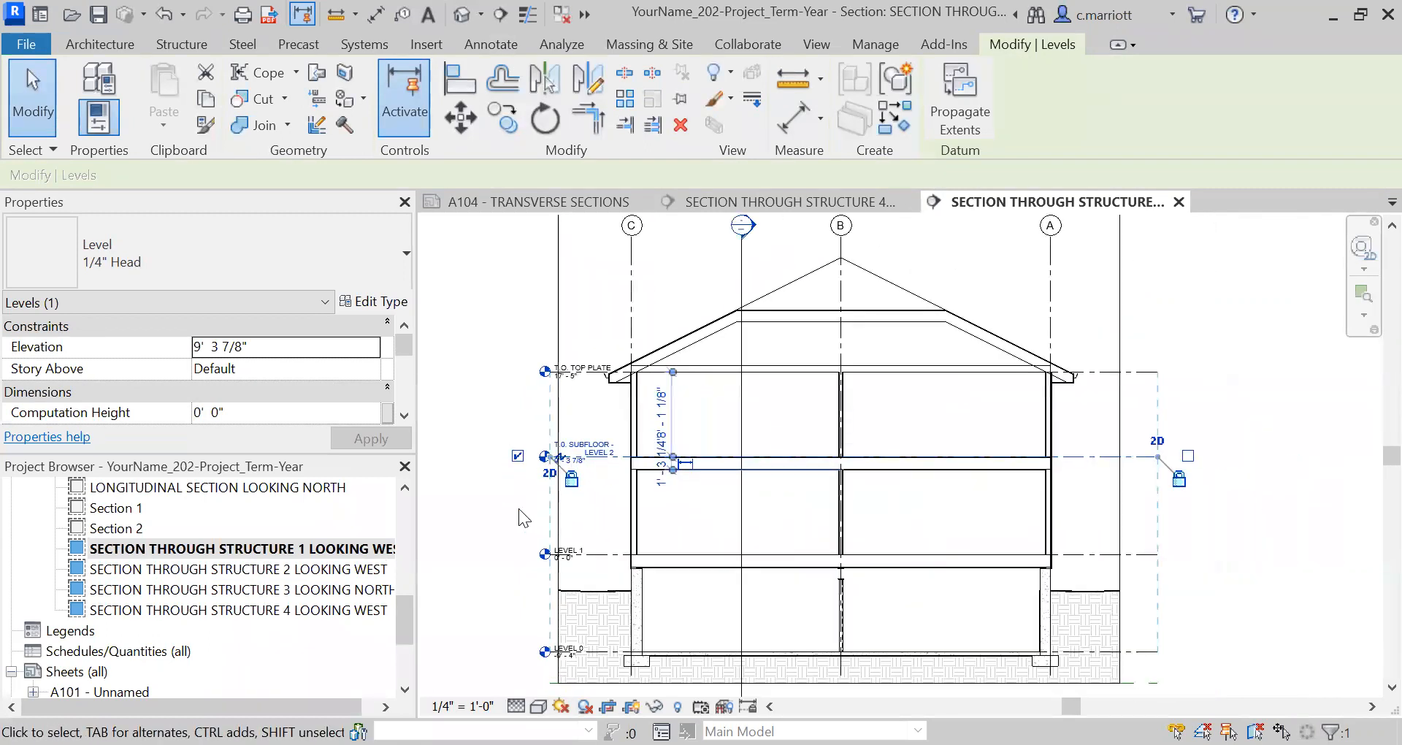
pyautogui.scroll(3, 563, 456)
pyautogui.click(576, 429)
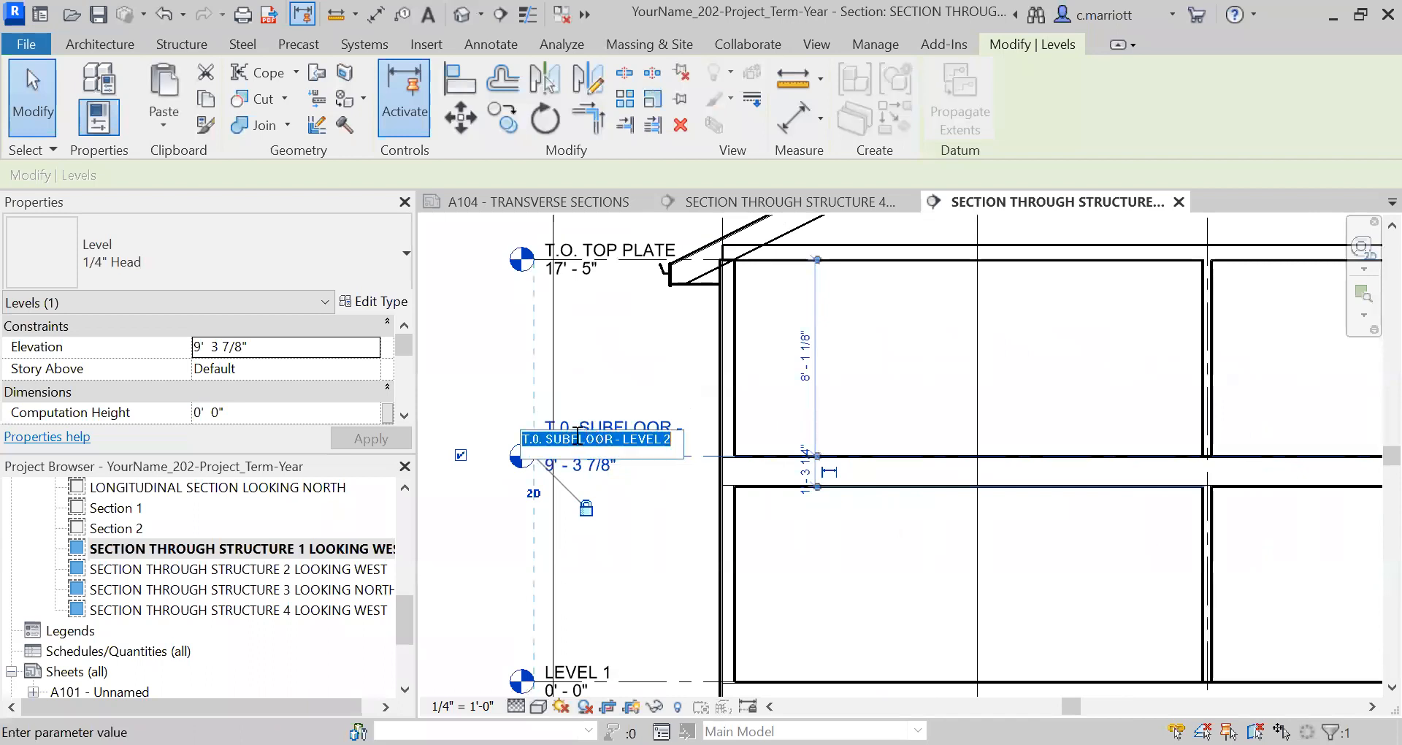
pyautogui.click(534, 440)
pyautogui.press('BackSpace')
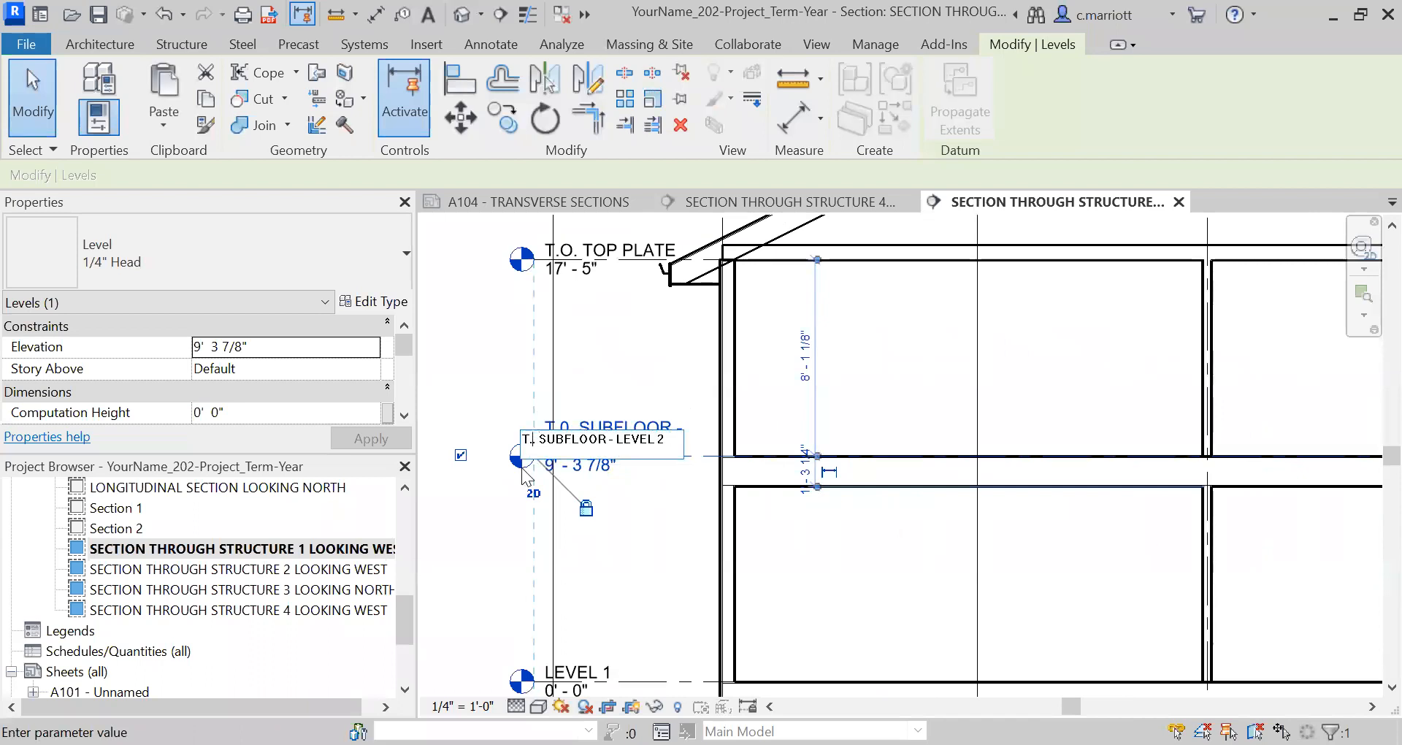
pyautogui.write('O')
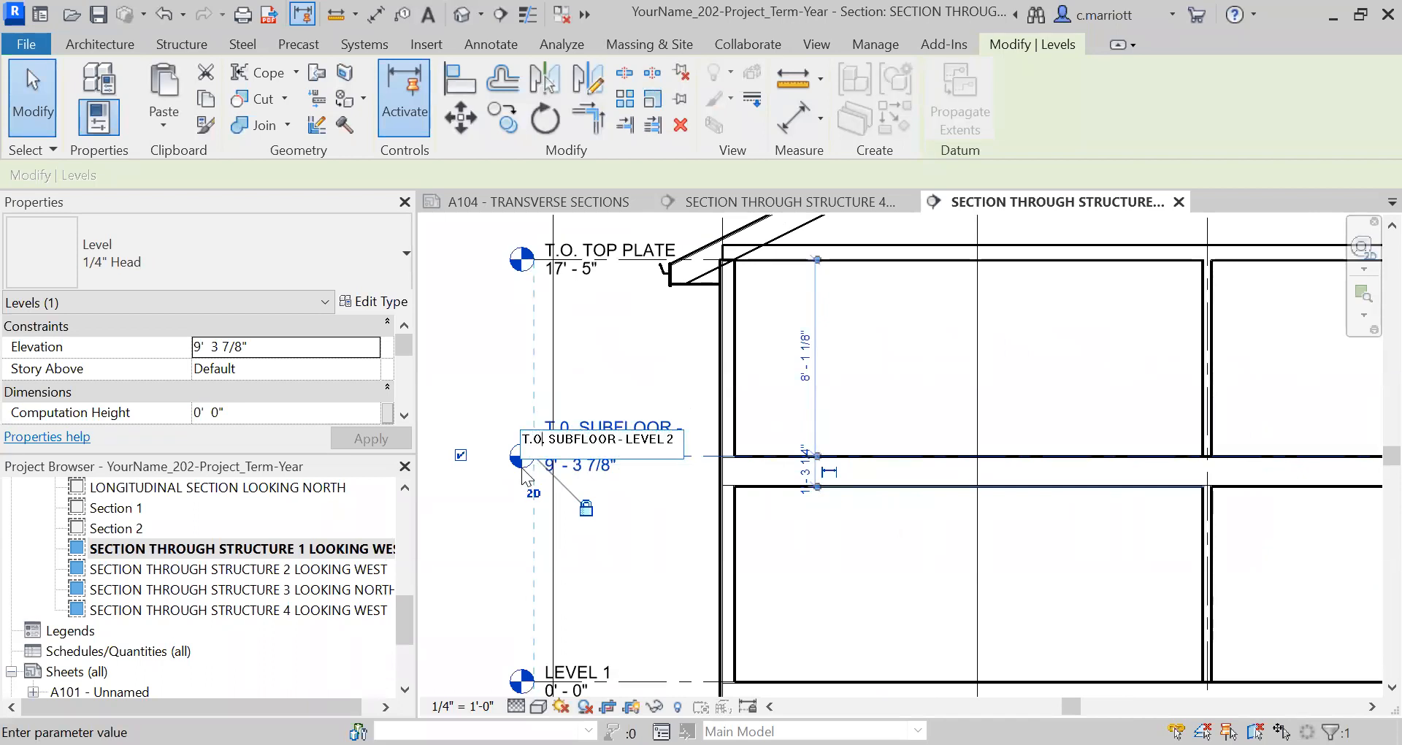
pyautogui.click(478, 376)
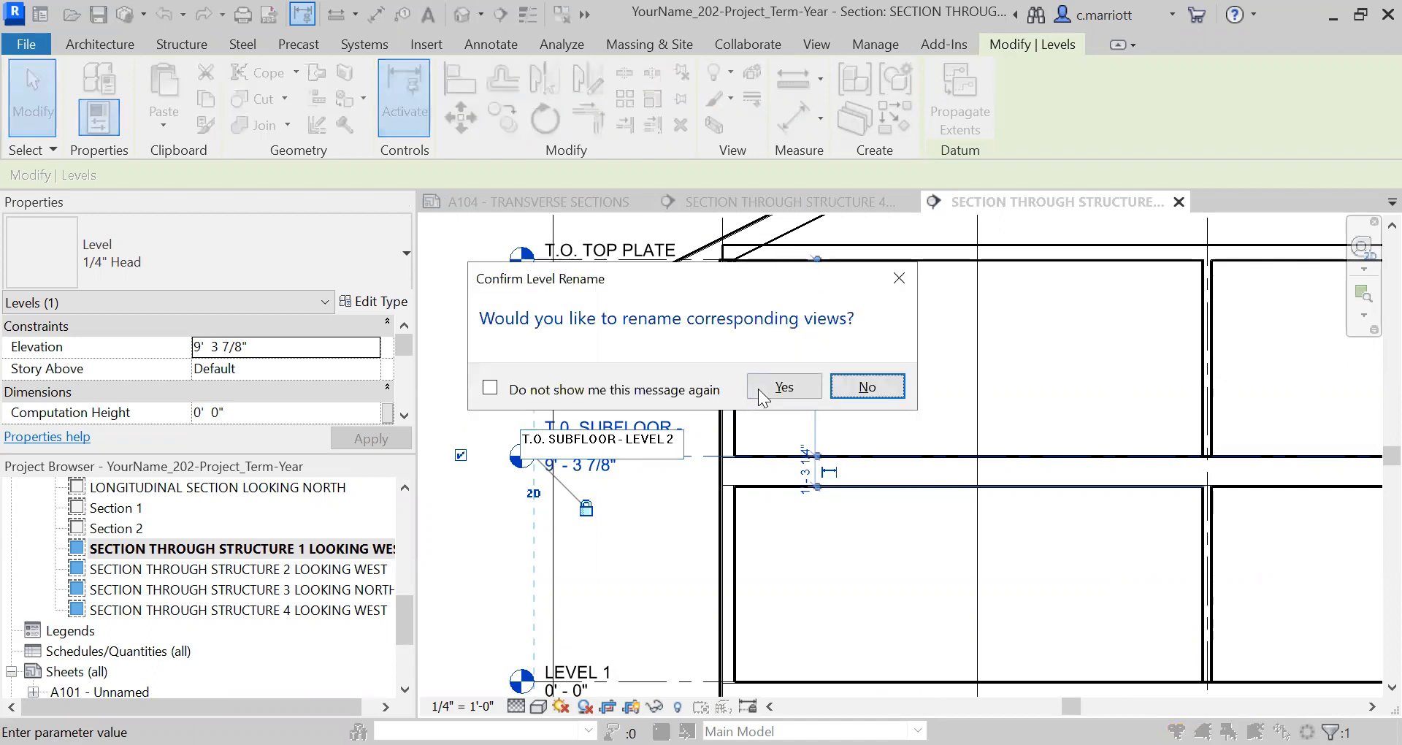
pyautogui.click(761, 391)
# Rename the LEVEL 1 level as T.O. SUBFLOOR - LEVEL 1, including its corresponding views, and check its line against the floor edge
pyautogui.scroll(-3, 540, 515)
pyautogui.moveTo(577, 477); pyautogui.dragTo(555, 363, button='middle')
pyautogui.scroll(2, 520, 517)
pyautogui.scroll(-3, 538, 504)
pyautogui.scroll(4, 548, 492)
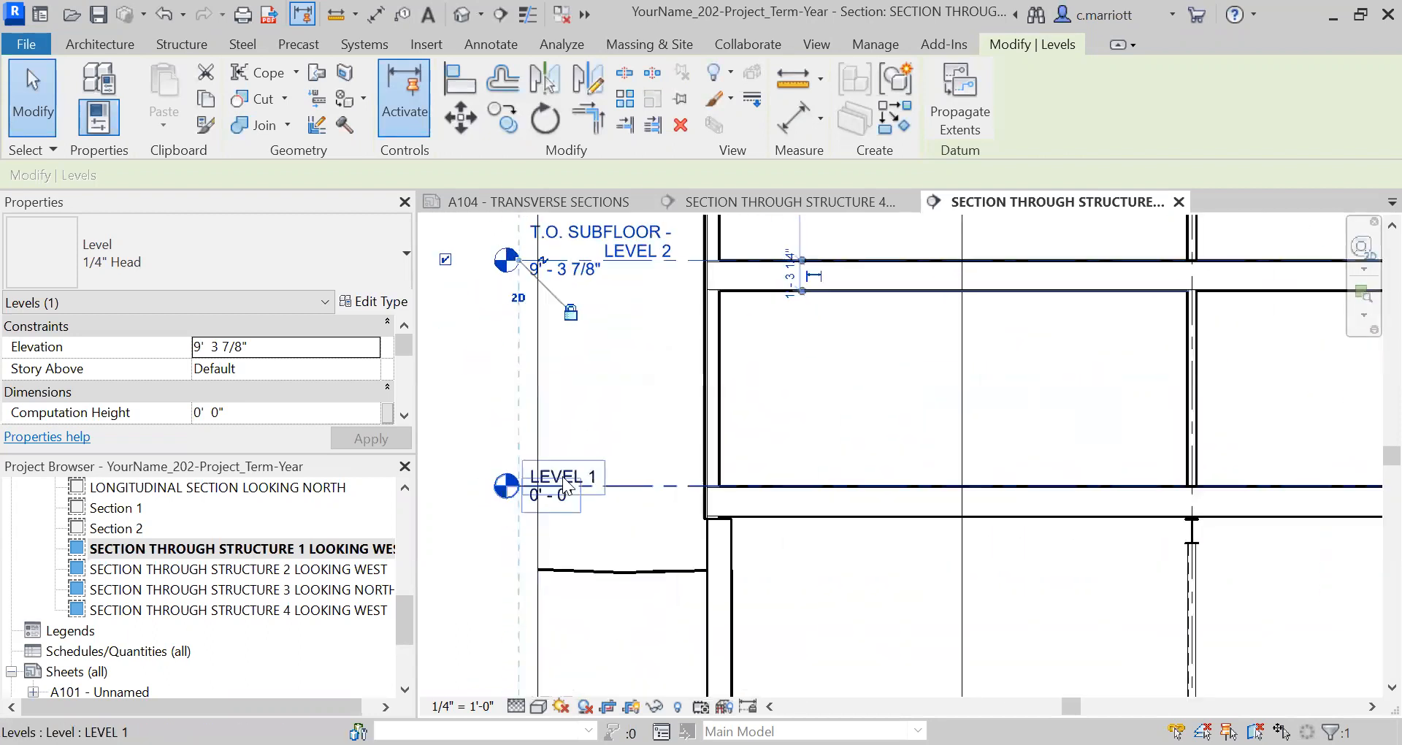
pyautogui.scroll(2, 586, 482)
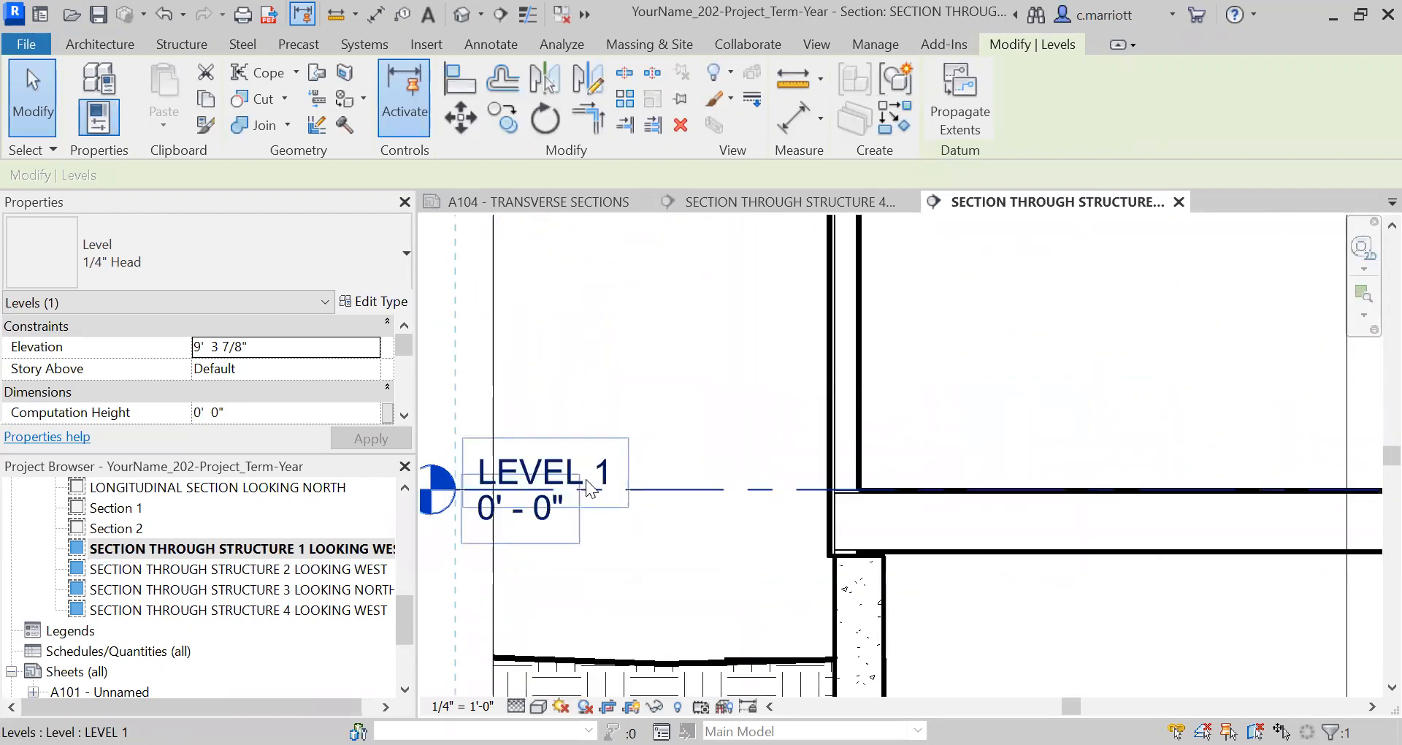
pyautogui.click(562, 471)
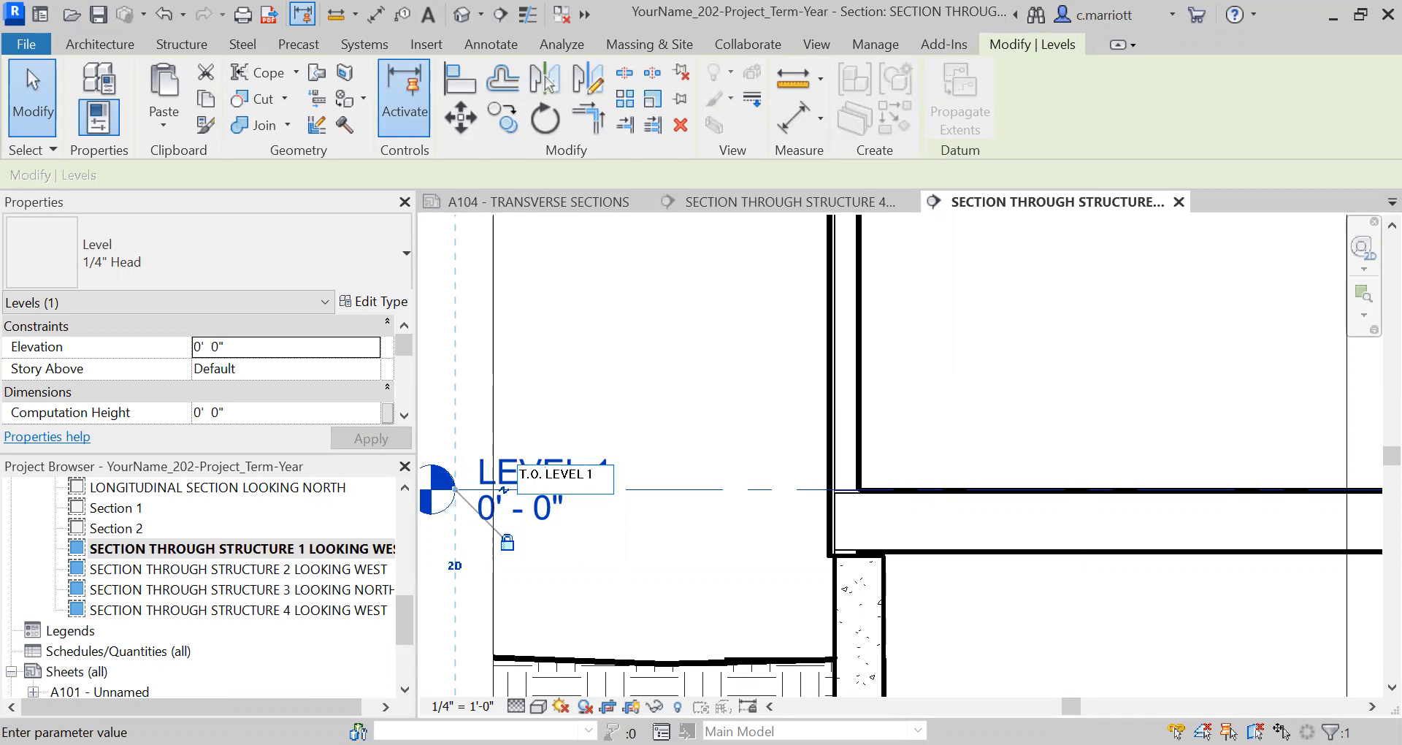
pyautogui.write('T.O. SUBFLOOR')
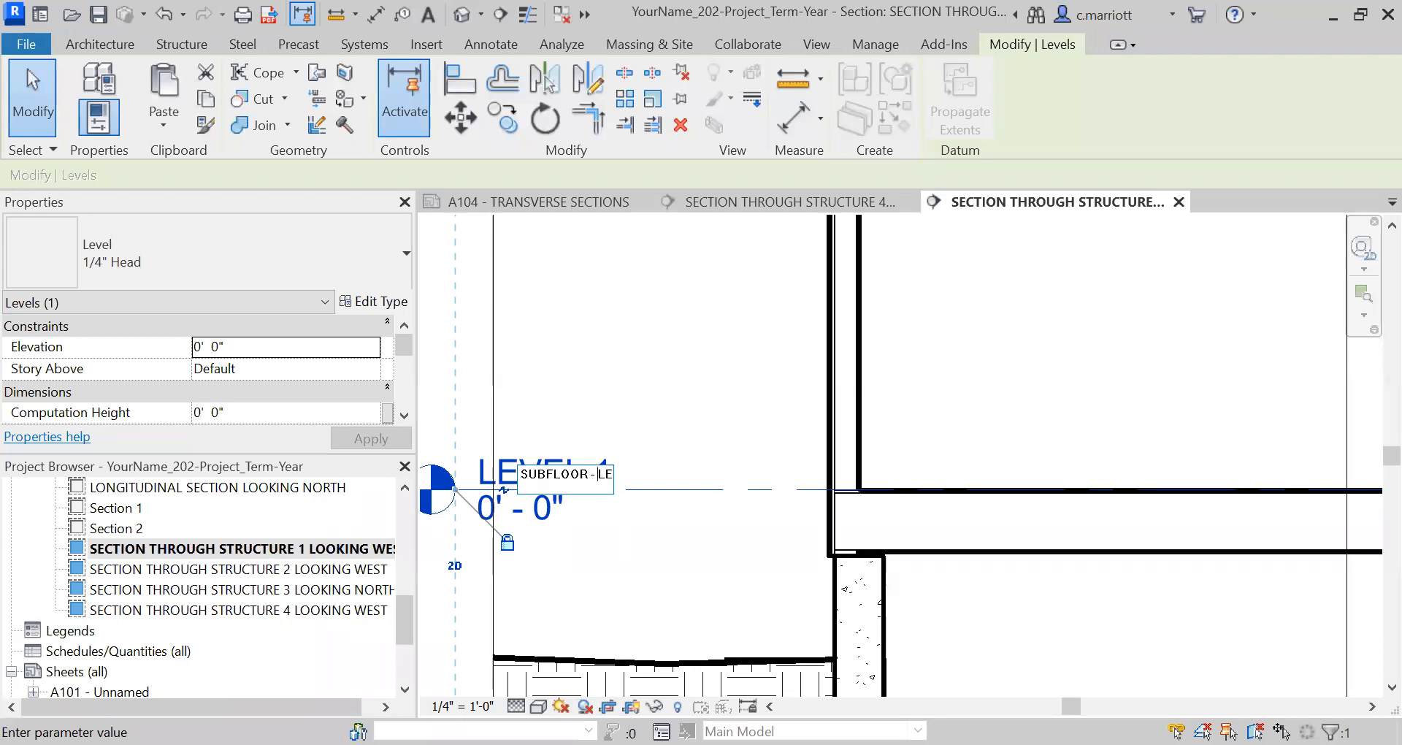
pyautogui.click(592, 402)
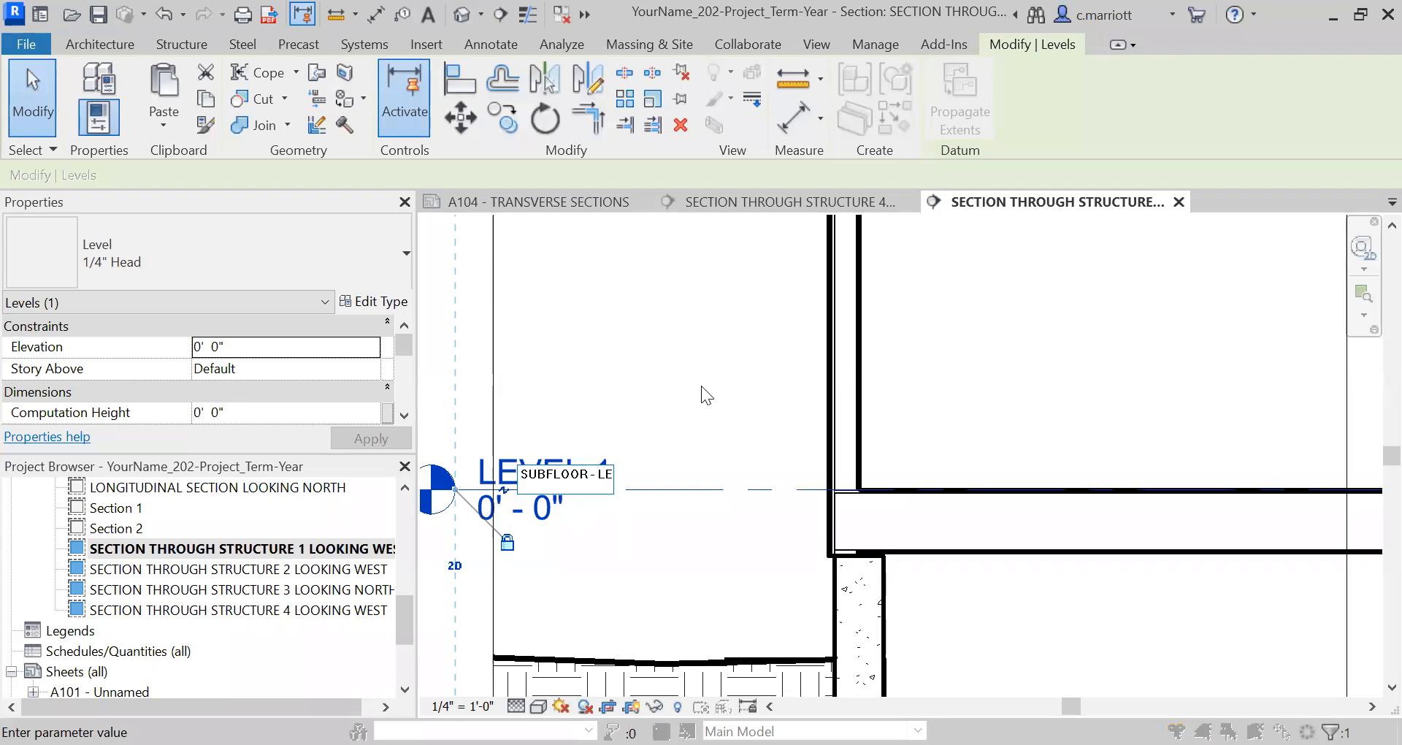
pyautogui.click(767, 394)
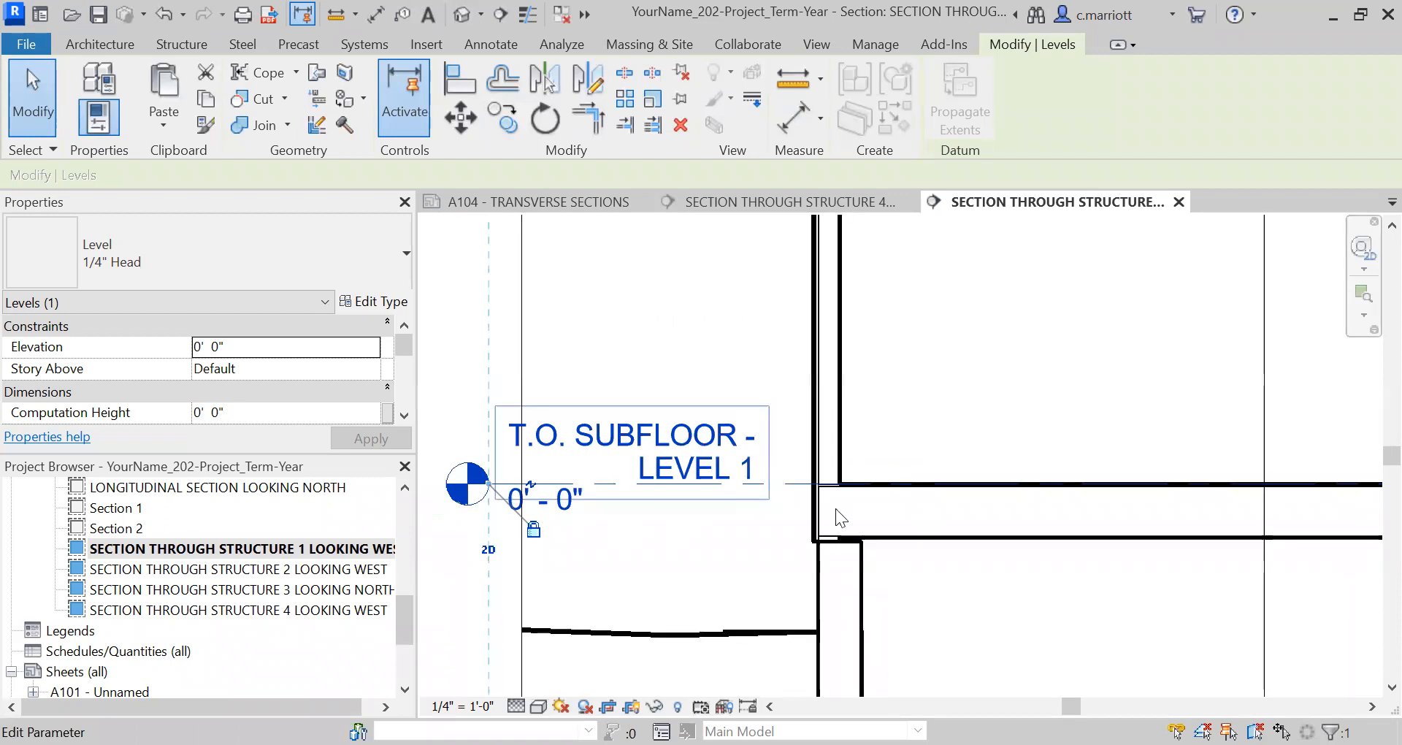
pyautogui.scroll(-3, 832, 510)
pyautogui.scroll(2, 699, 479)
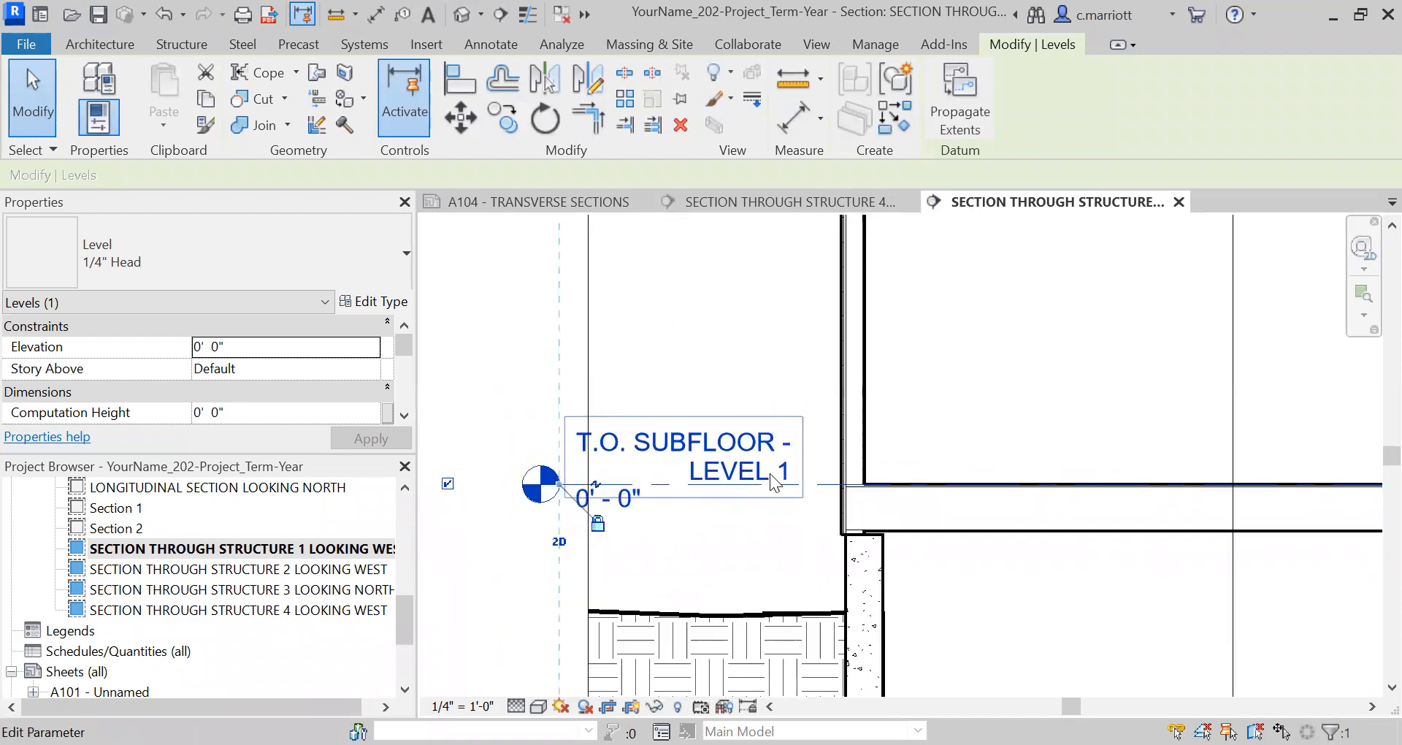
pyautogui.scroll(4, 882, 503)
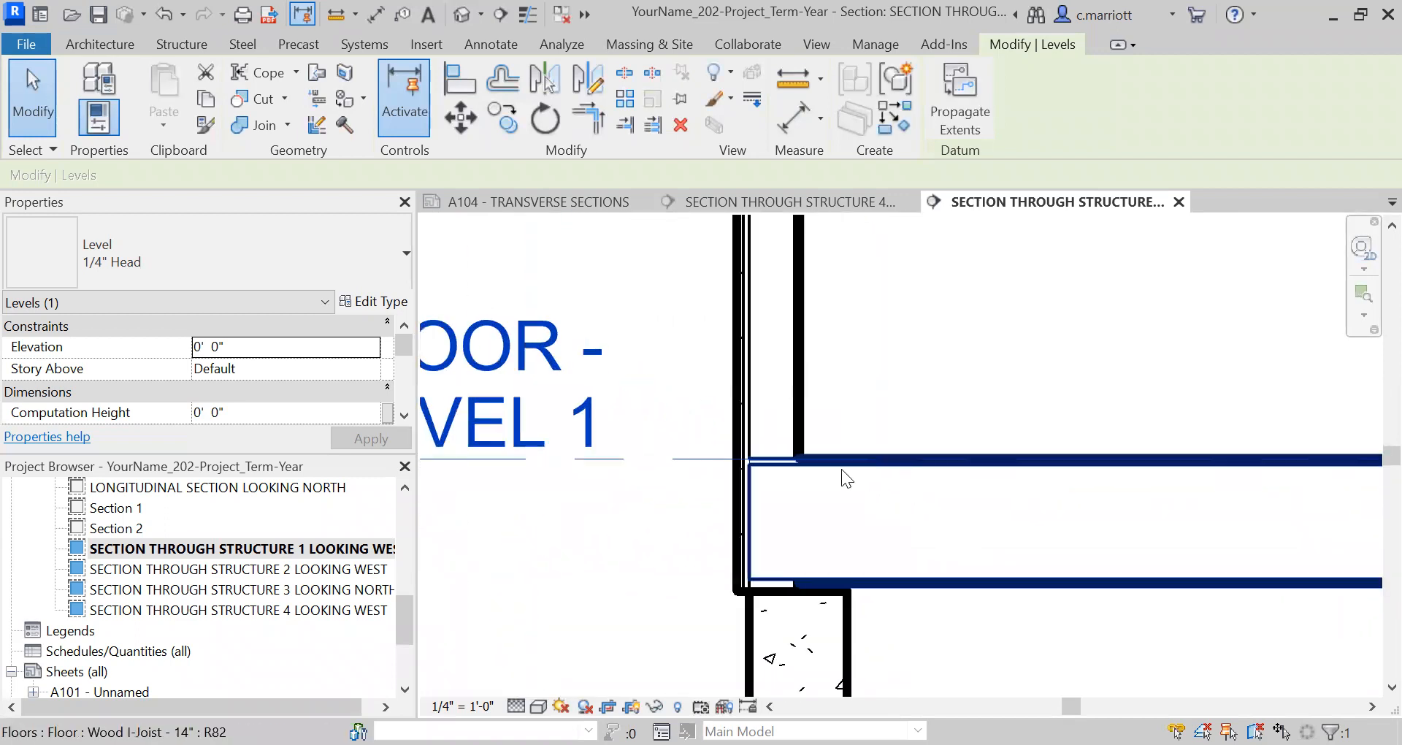
# Examine the T.O. SUBFLOOR labels of levels 1 and 2 against the floor lines in the Structure 1 section
pyautogui.scroll(-3, 800, 475)
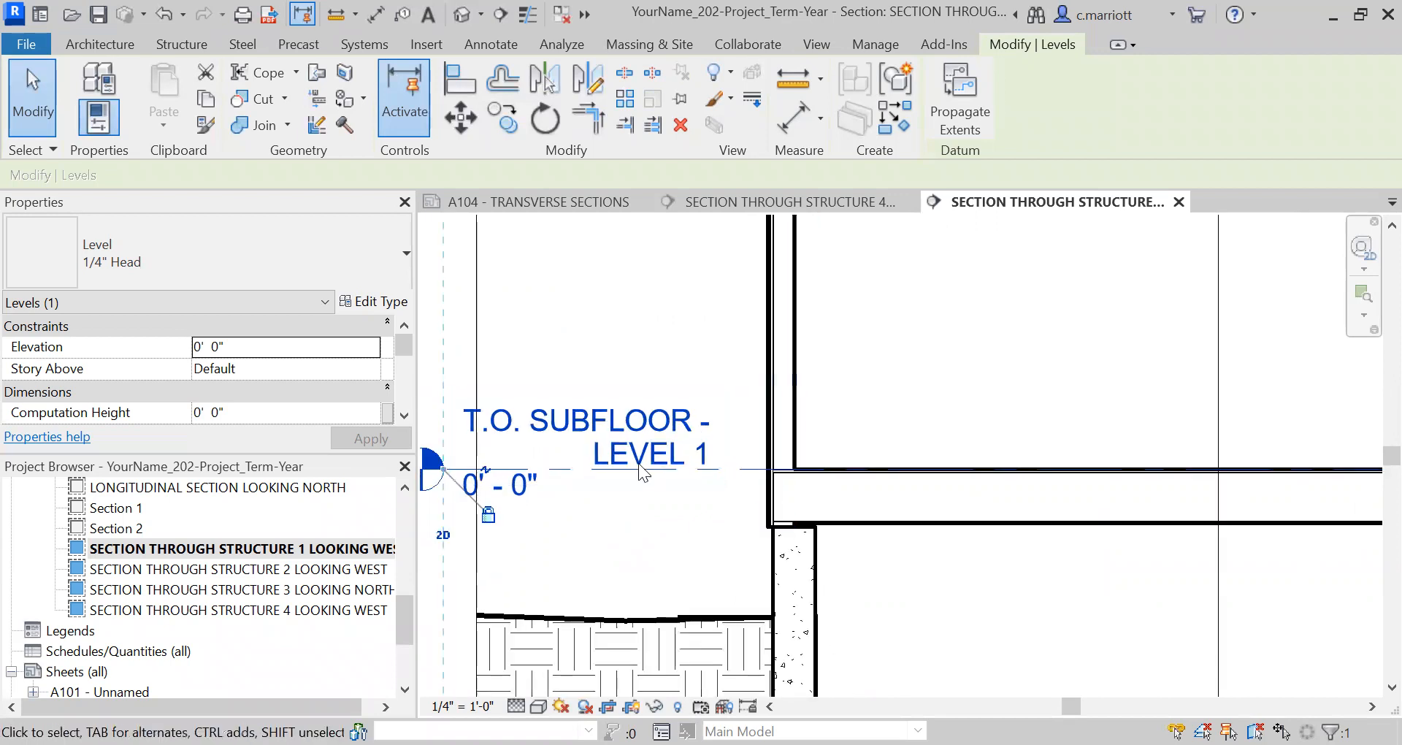
pyautogui.scroll(-3, 646, 470)
pyautogui.scroll(-1, 669, 471)
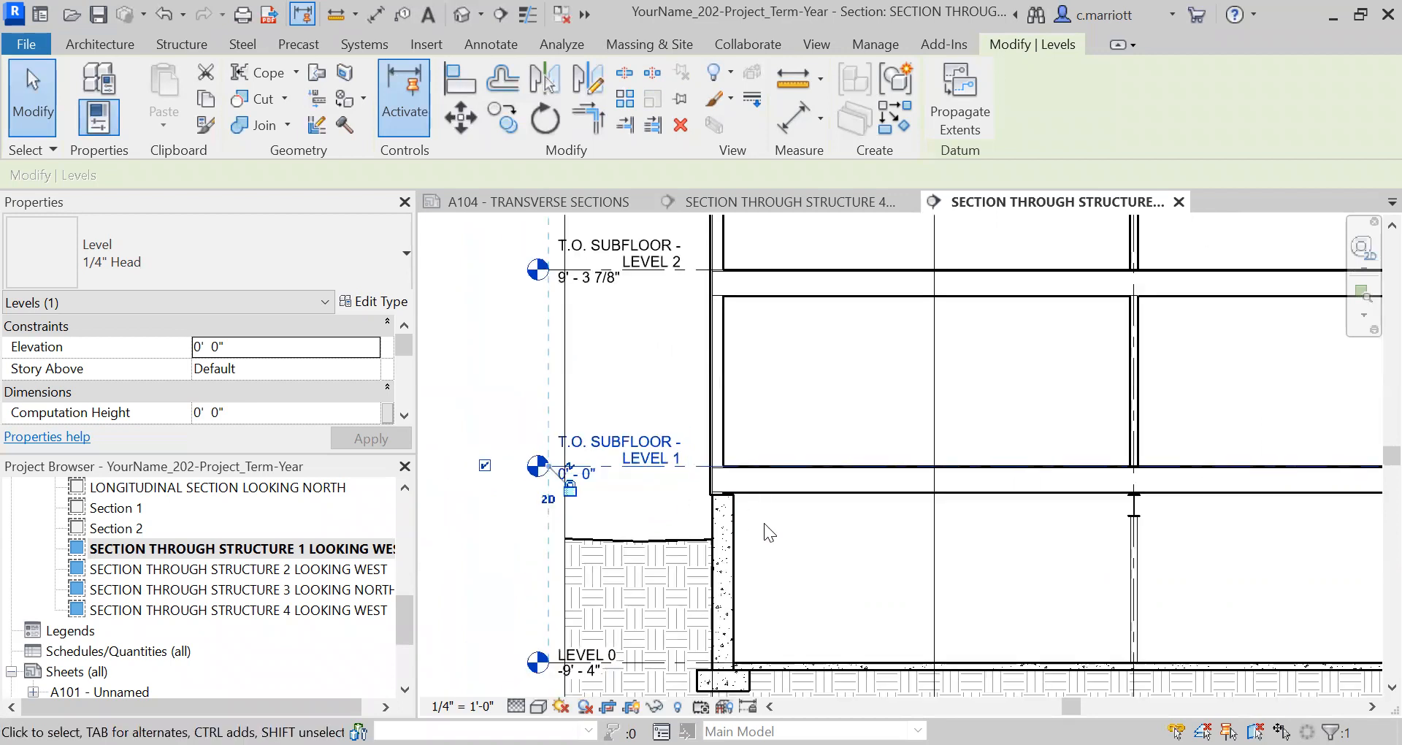
pyautogui.scroll(1, 607, 489)
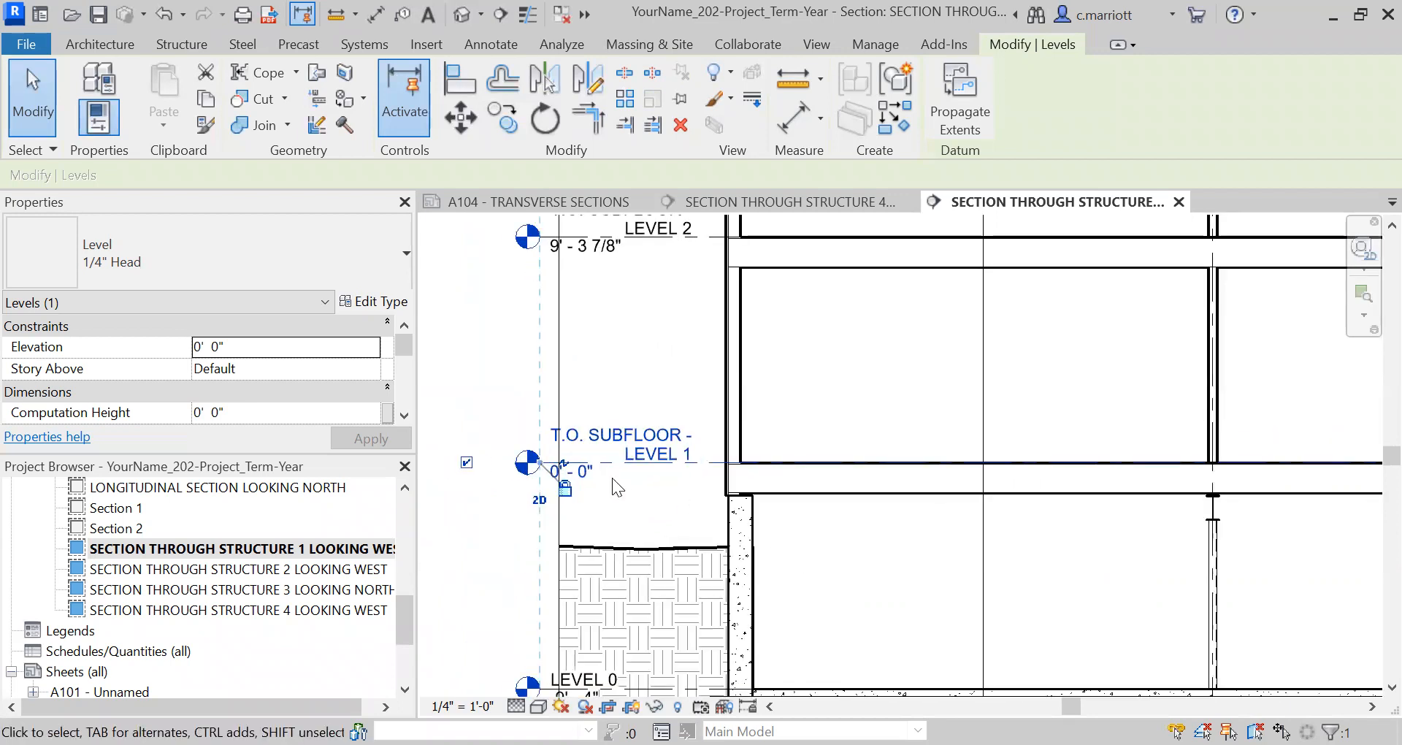
pyautogui.scroll(-1, 612, 477)
pyautogui.scroll(-1, 614, 476)
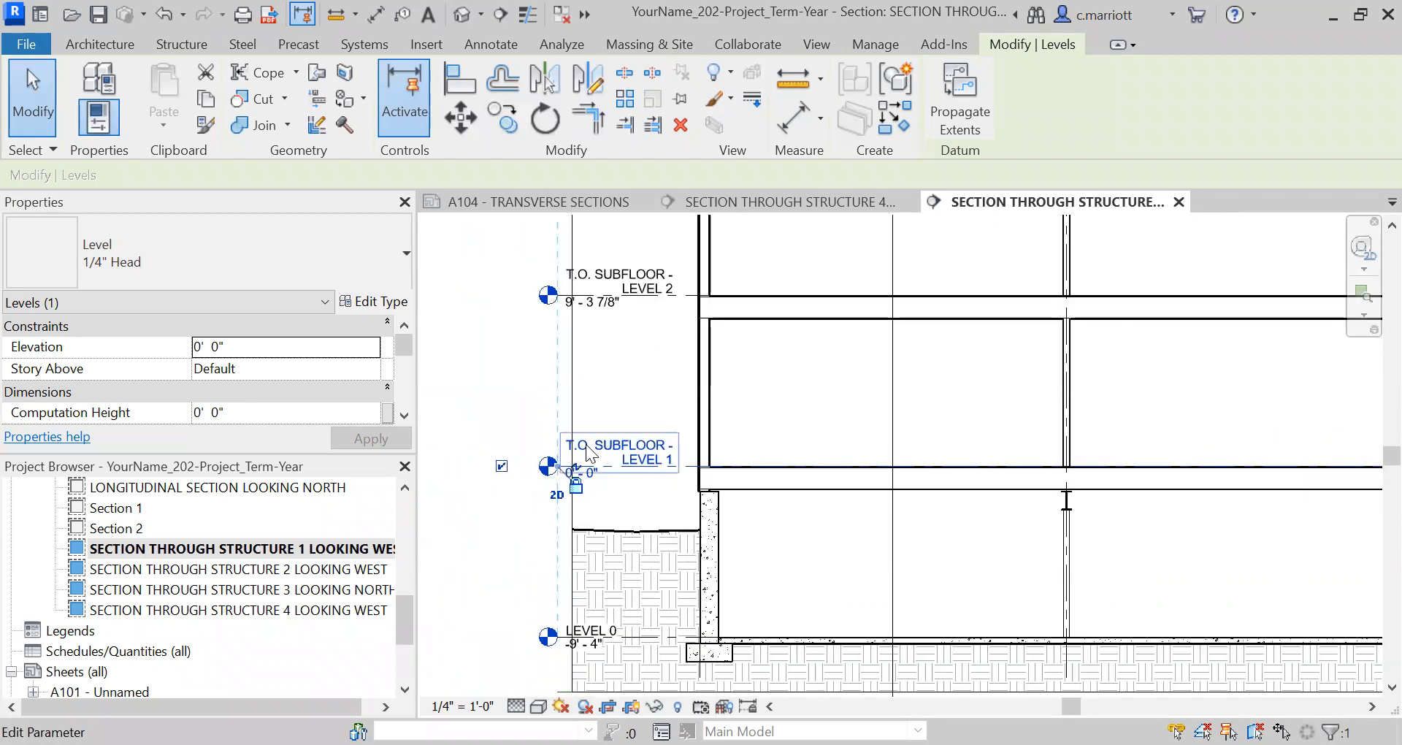
pyautogui.scroll(-4, 606, 413)
pyautogui.click(520, 349)
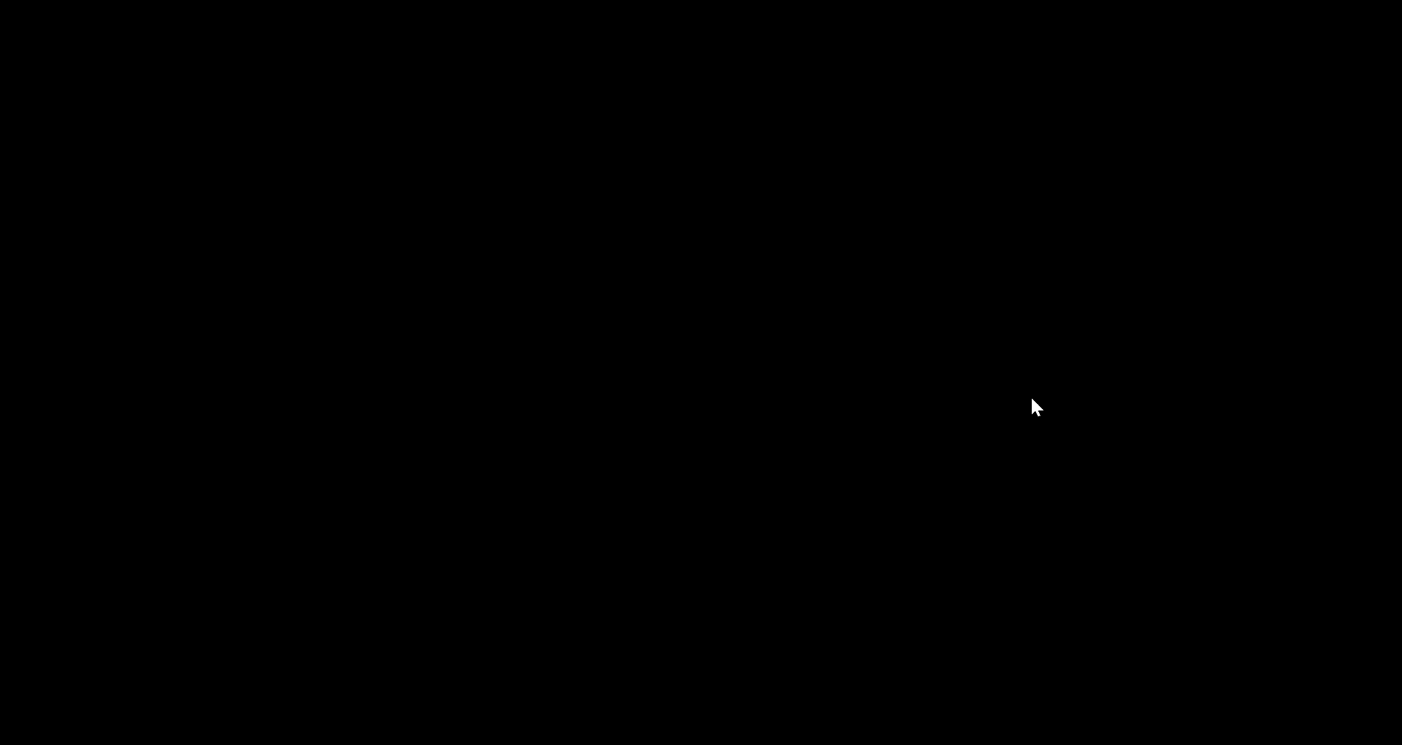
pyautogui.scroll(3, 603, 351)
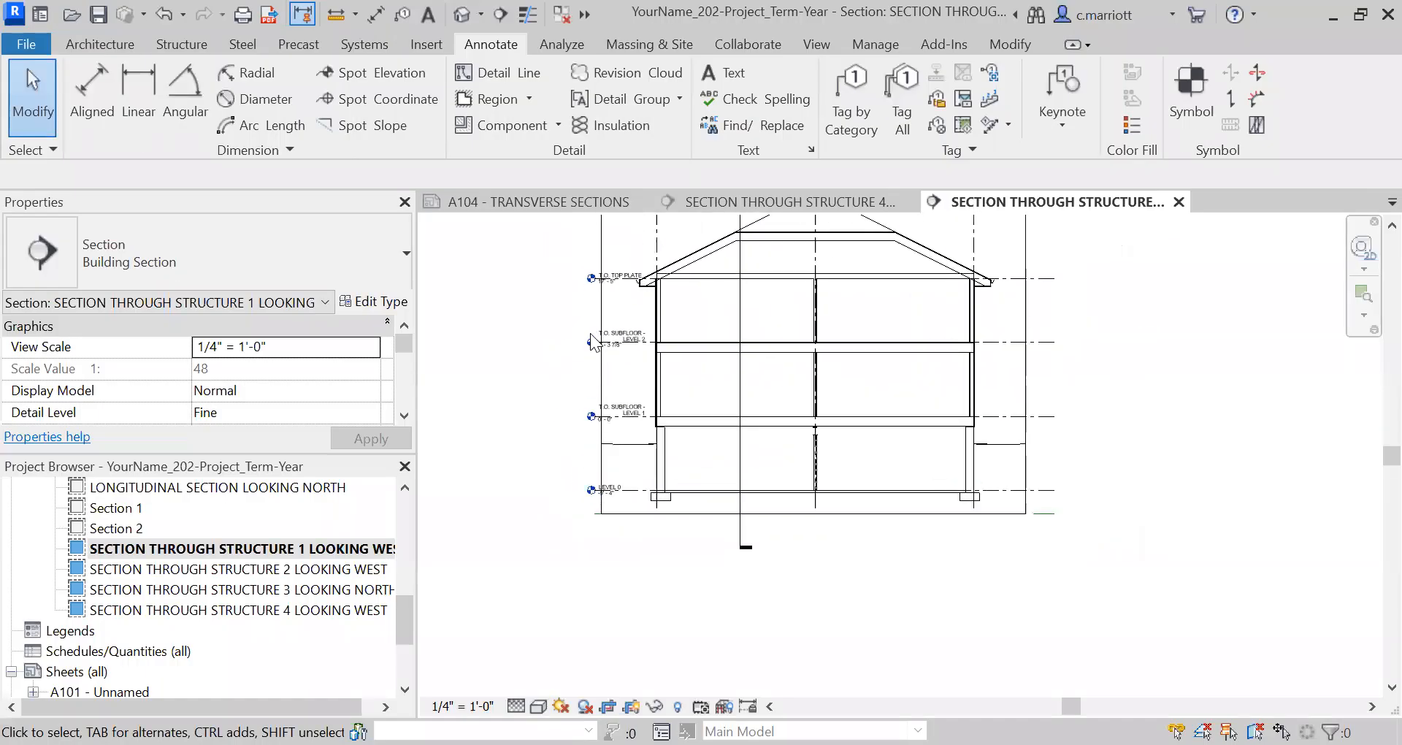
pyautogui.scroll(2, 657, 400)
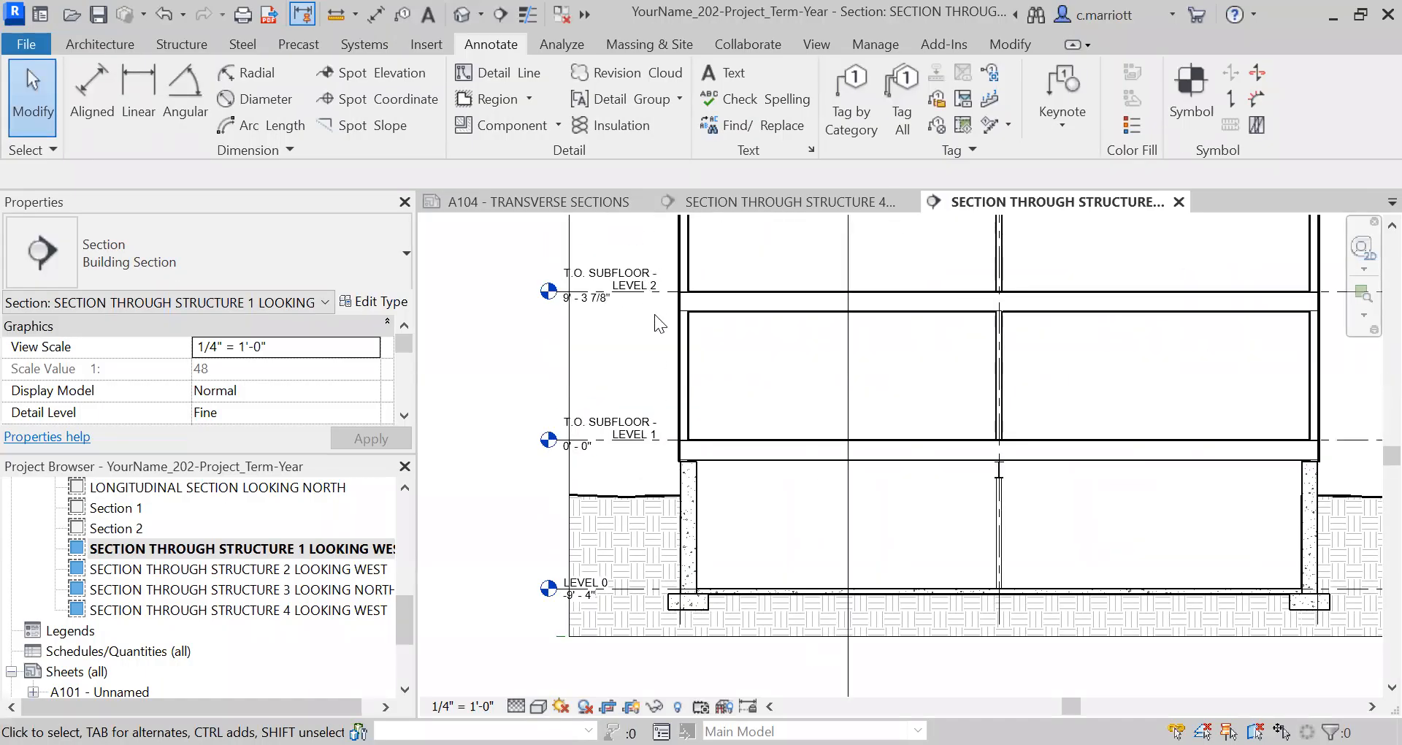
# Move the aligned level heads in the Structure 1 section farther from the building, so their labels clear the roof eave
pyautogui.scroll(-3, 605, 303)
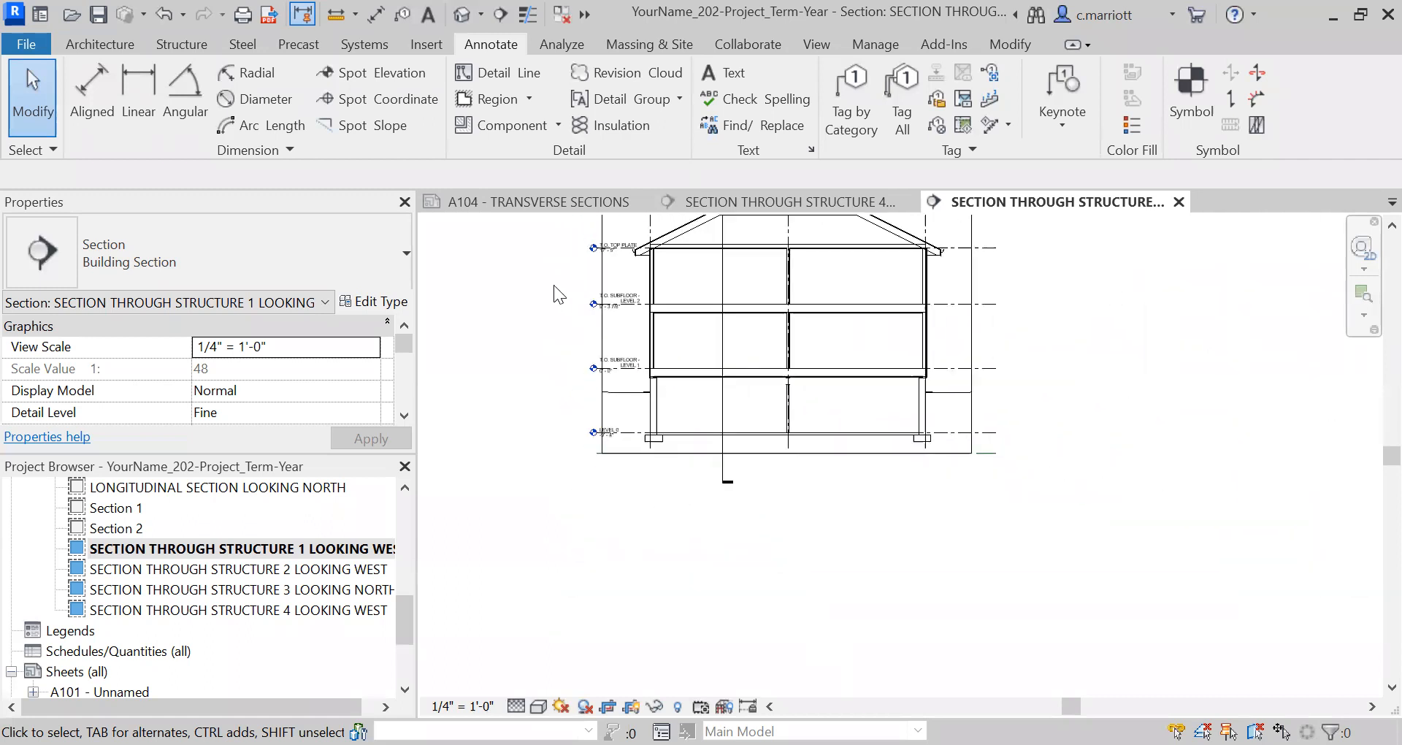
pyautogui.moveTo(565, 307); pyautogui.dragTo(620, 408, button='middle')
pyautogui.scroll(2, 709, 352)
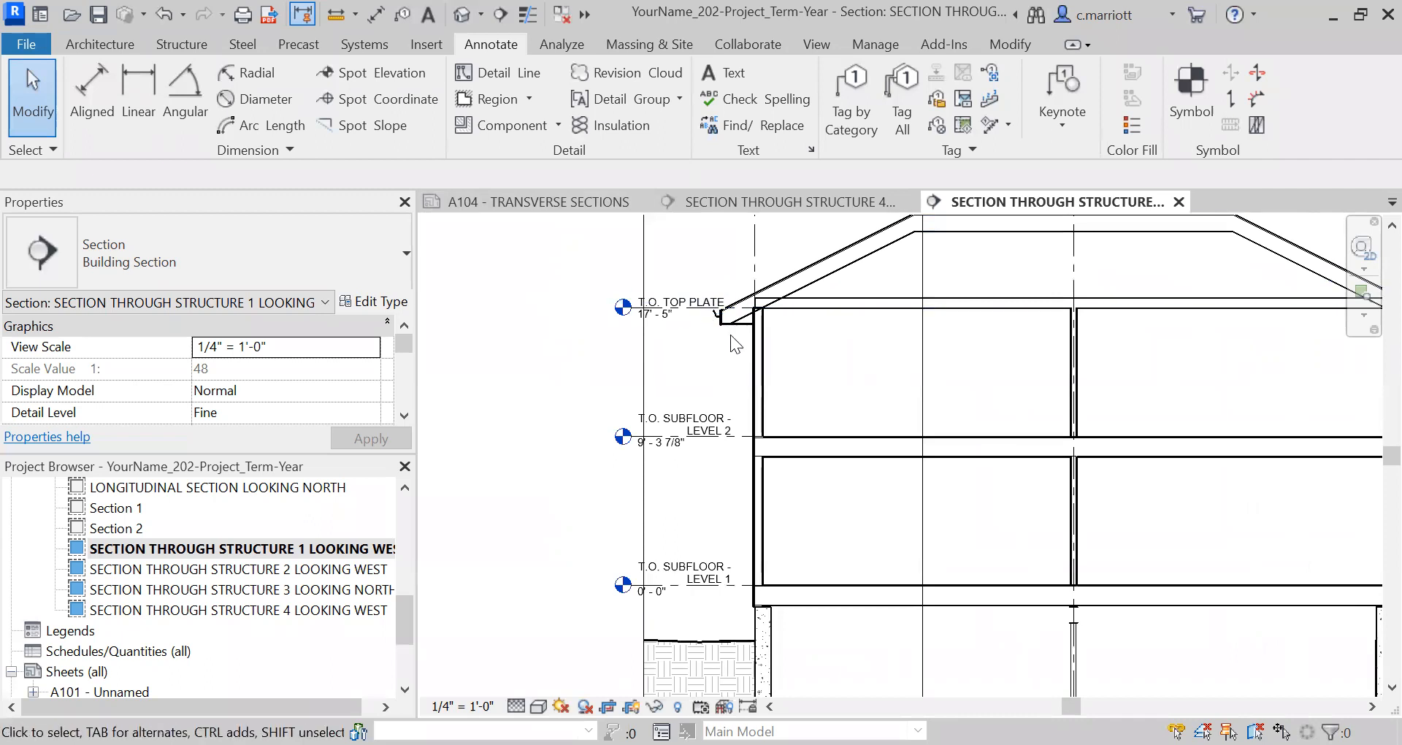
pyautogui.scroll(-1, 661, 334)
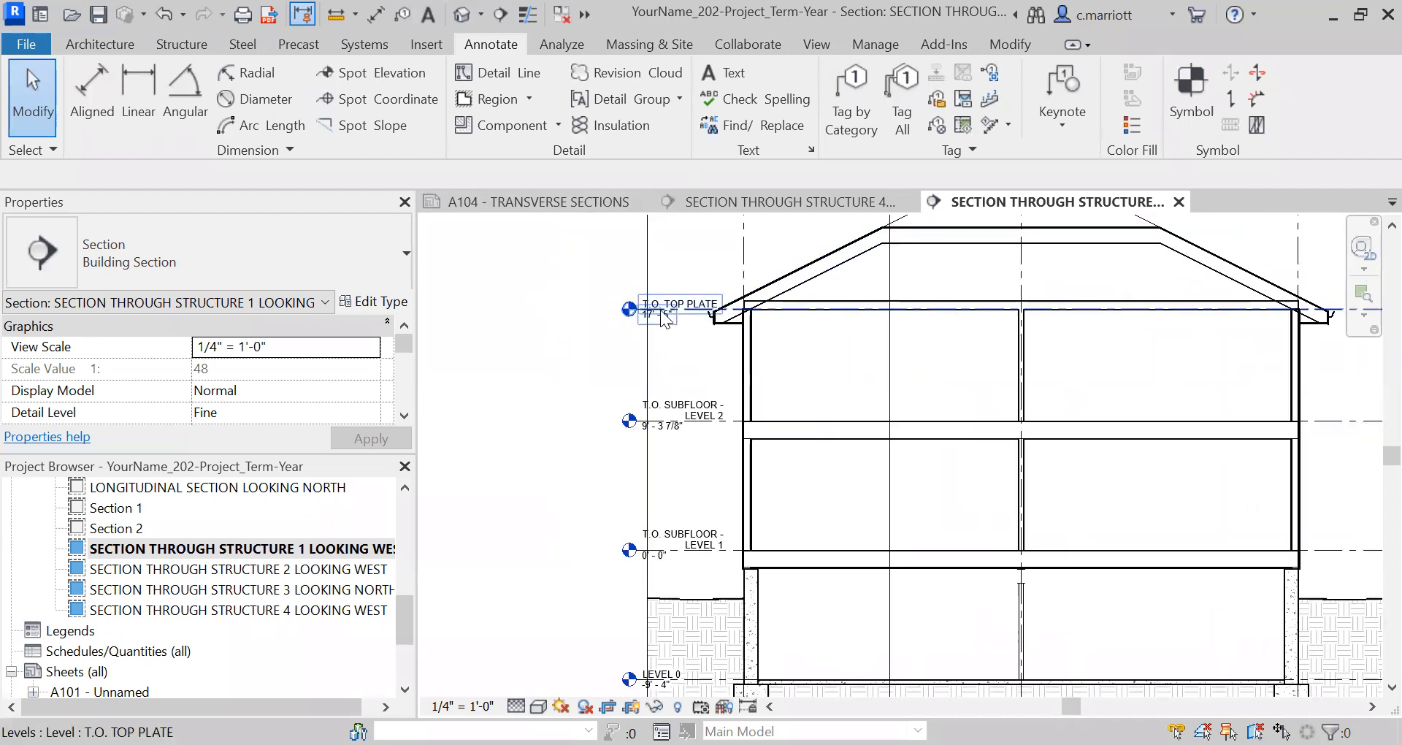
pyautogui.click(663, 314)
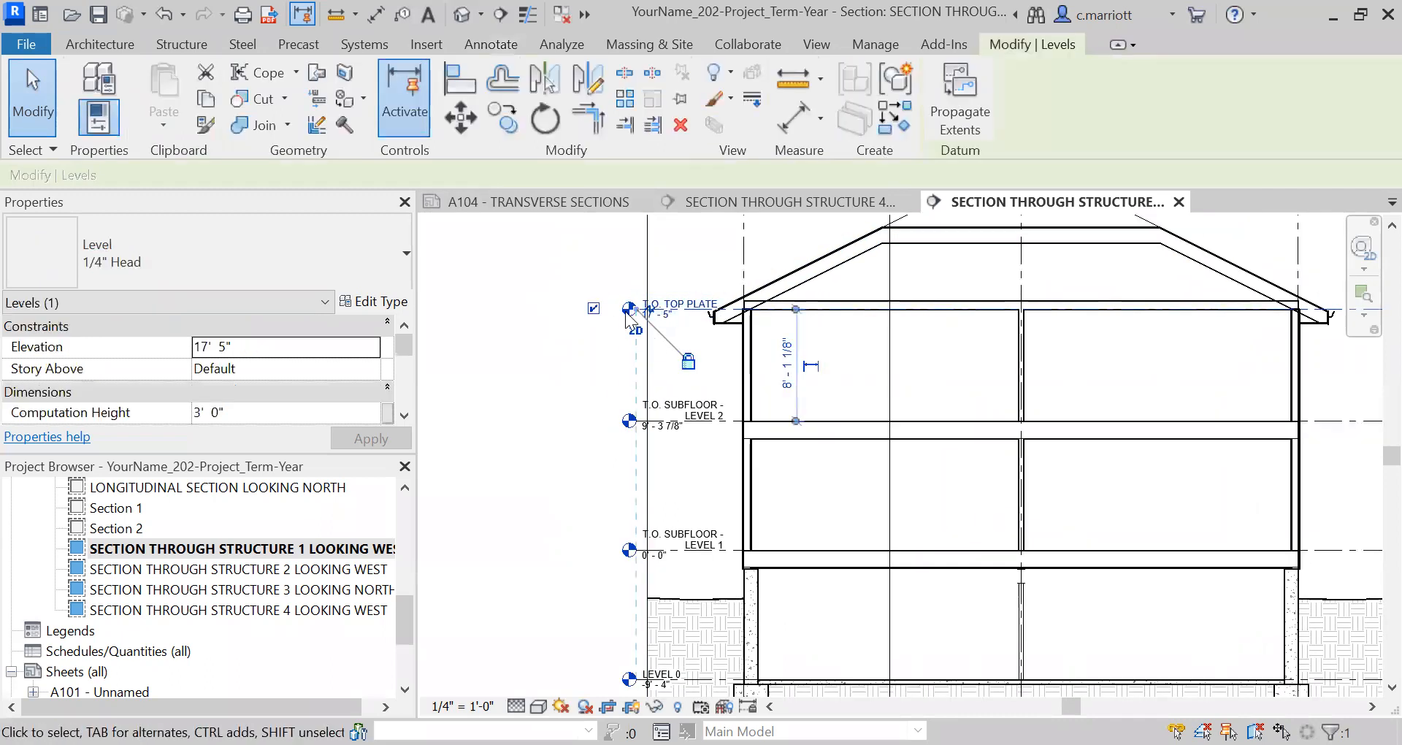
pyautogui.moveTo(646, 310); pyautogui.dragTo(590, 310)
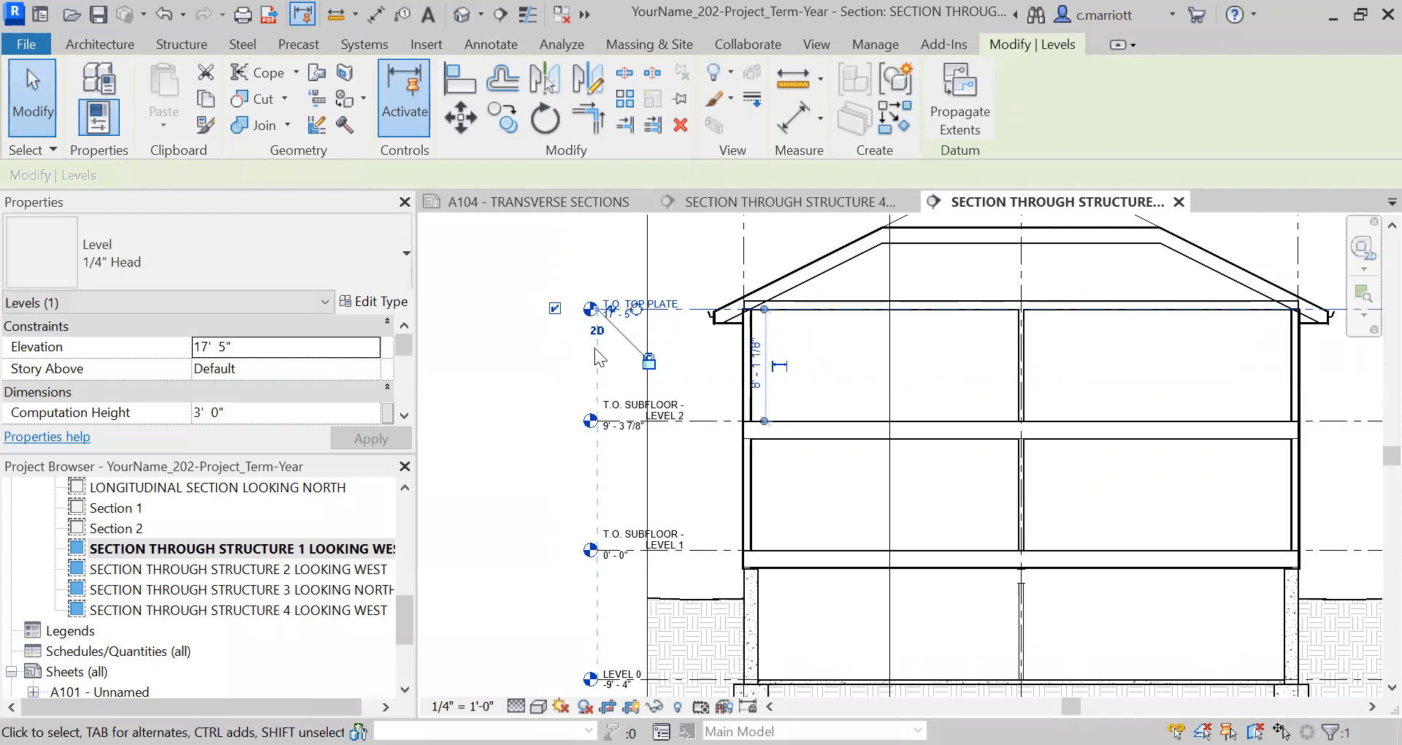
pyautogui.click(511, 377)
pyautogui.scroll(-1, 617, 499)
pyautogui.scroll(-2, 616, 497)
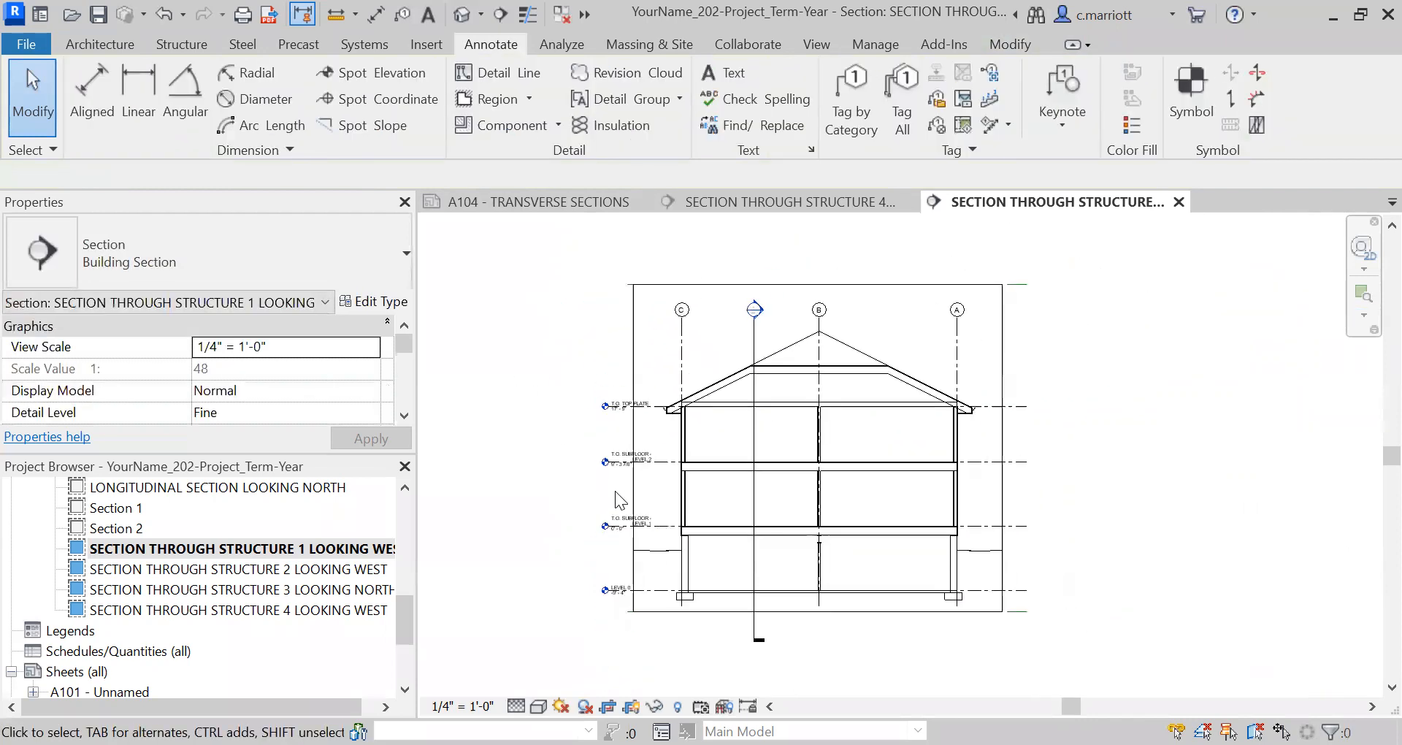
pyautogui.scroll(2, 582, 513)
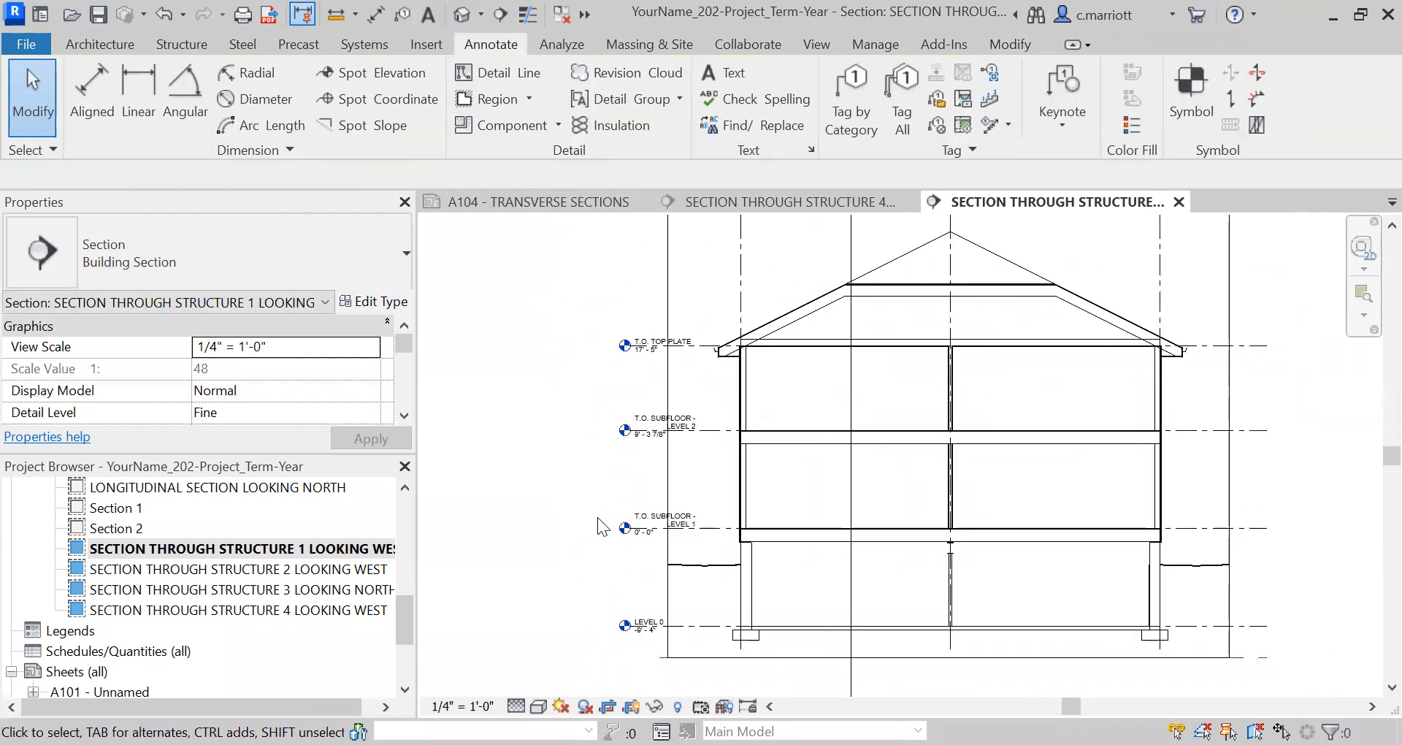
pyautogui.scroll(-1, 664, 379)
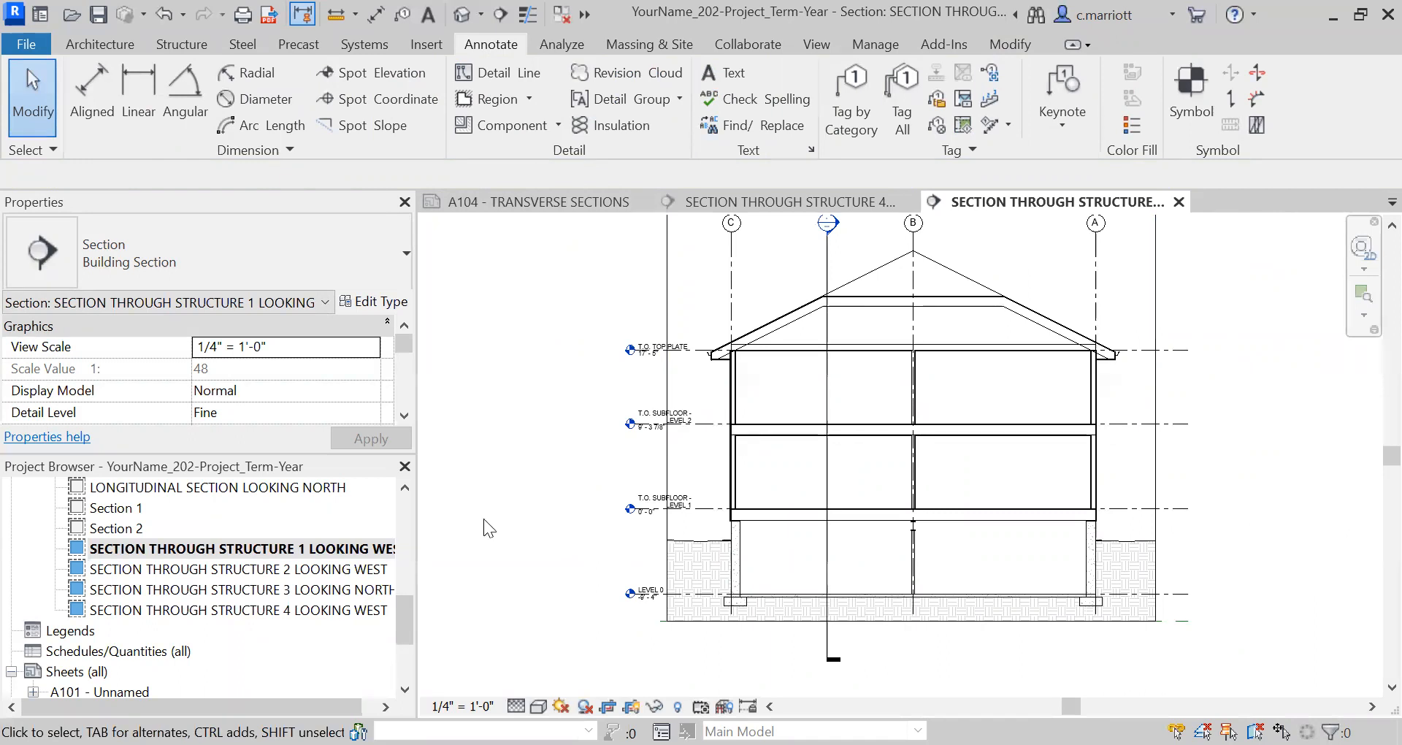
# Open sheet A104 - TRANSVERSE SECTIONS and review the level heads and labels in the four section viewports
pyautogui.scroll(-3, 405, 672)
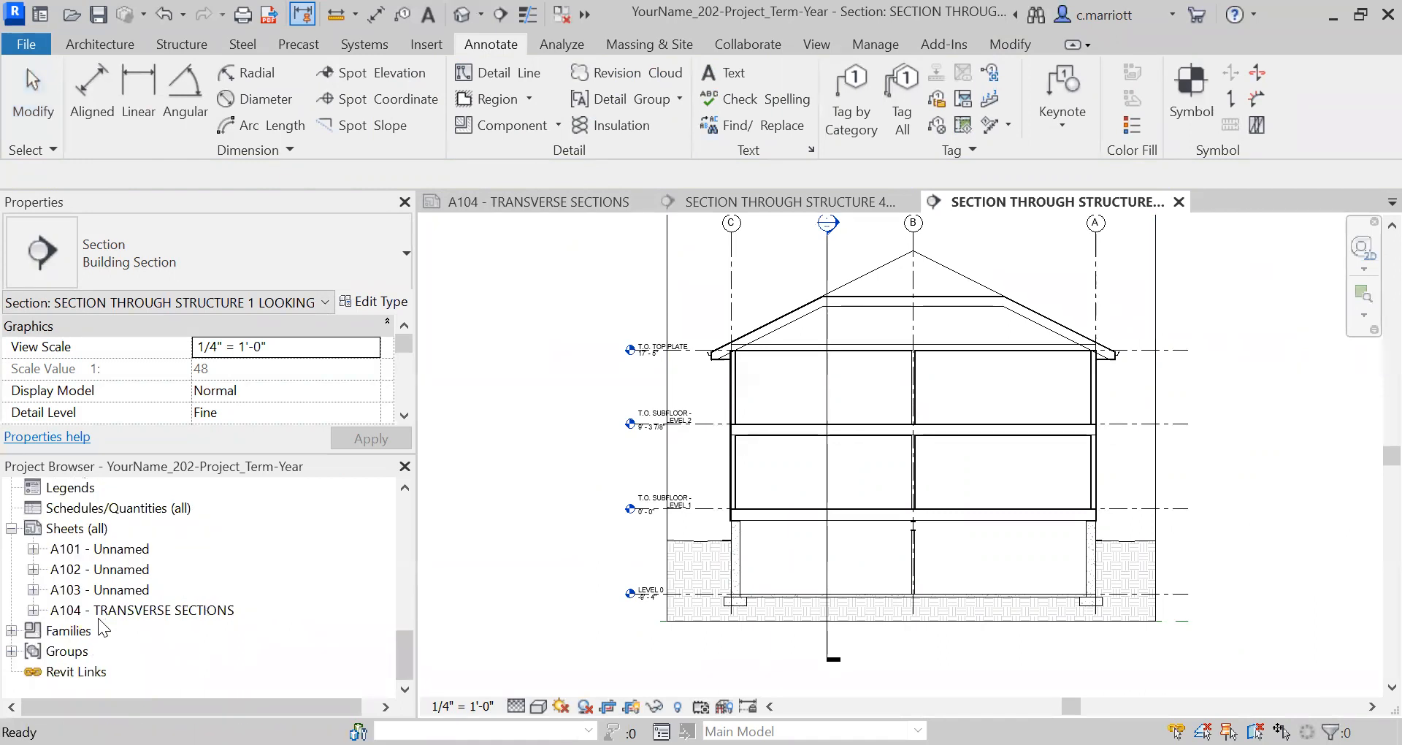
pyautogui.doubleClick(146, 610)
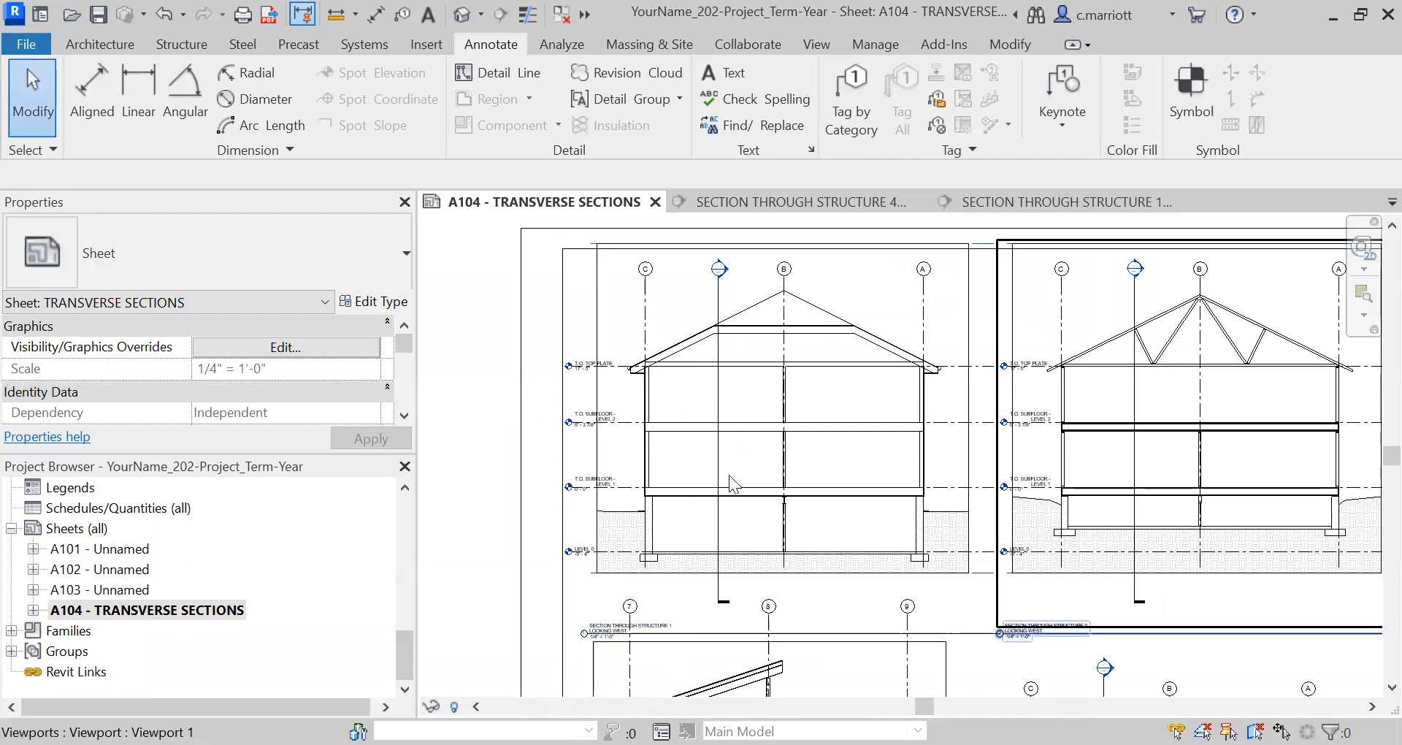
pyautogui.scroll(-1, 728, 474)
pyautogui.scroll(2, 950, 483)
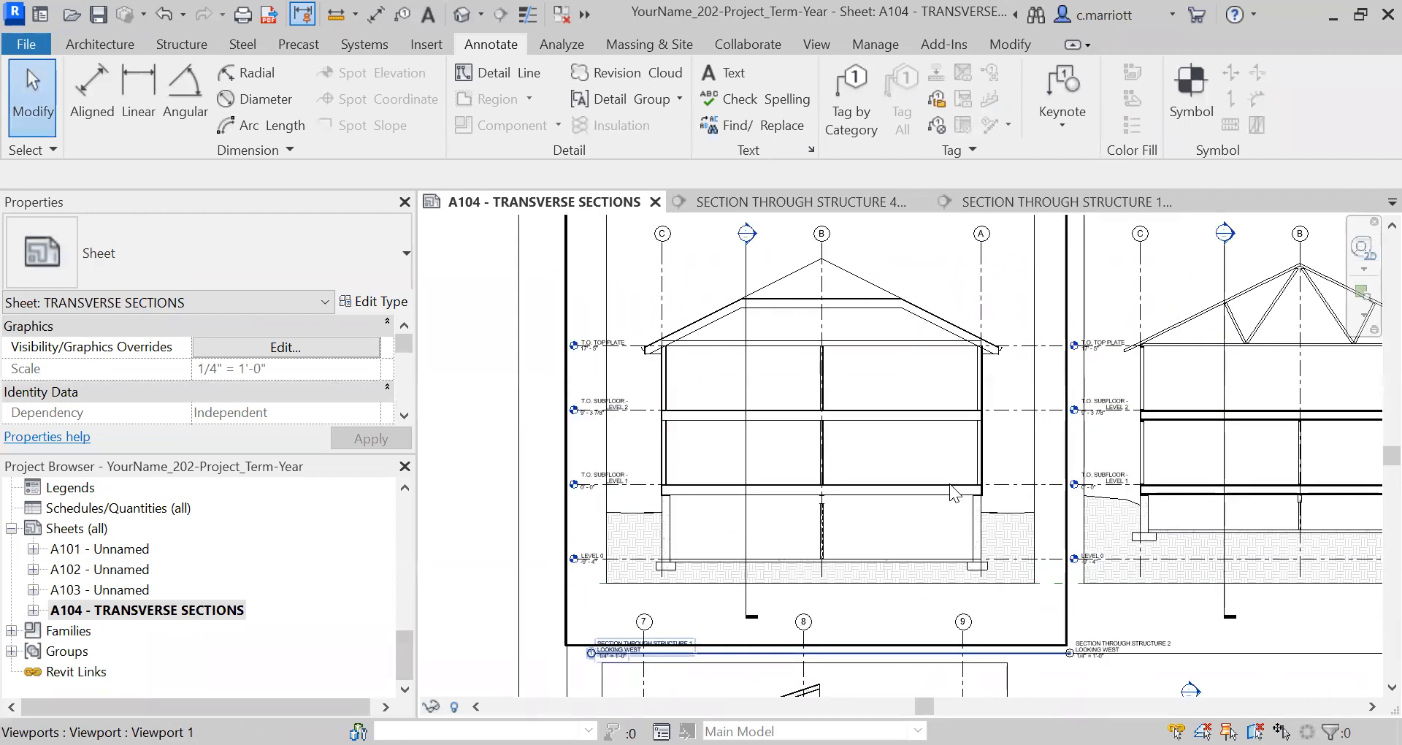
pyautogui.scroll(-1, 817, 482)
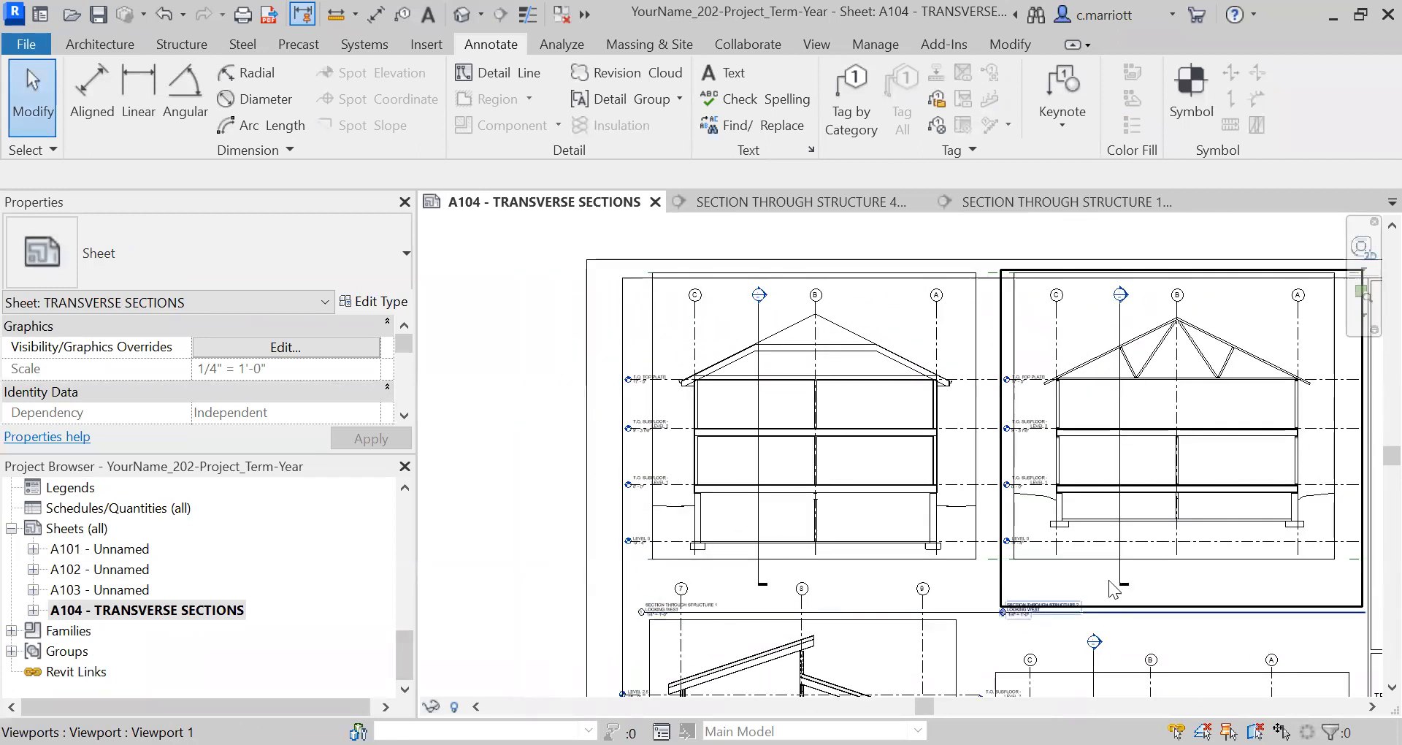
pyautogui.scroll(-1, 1088, 582)
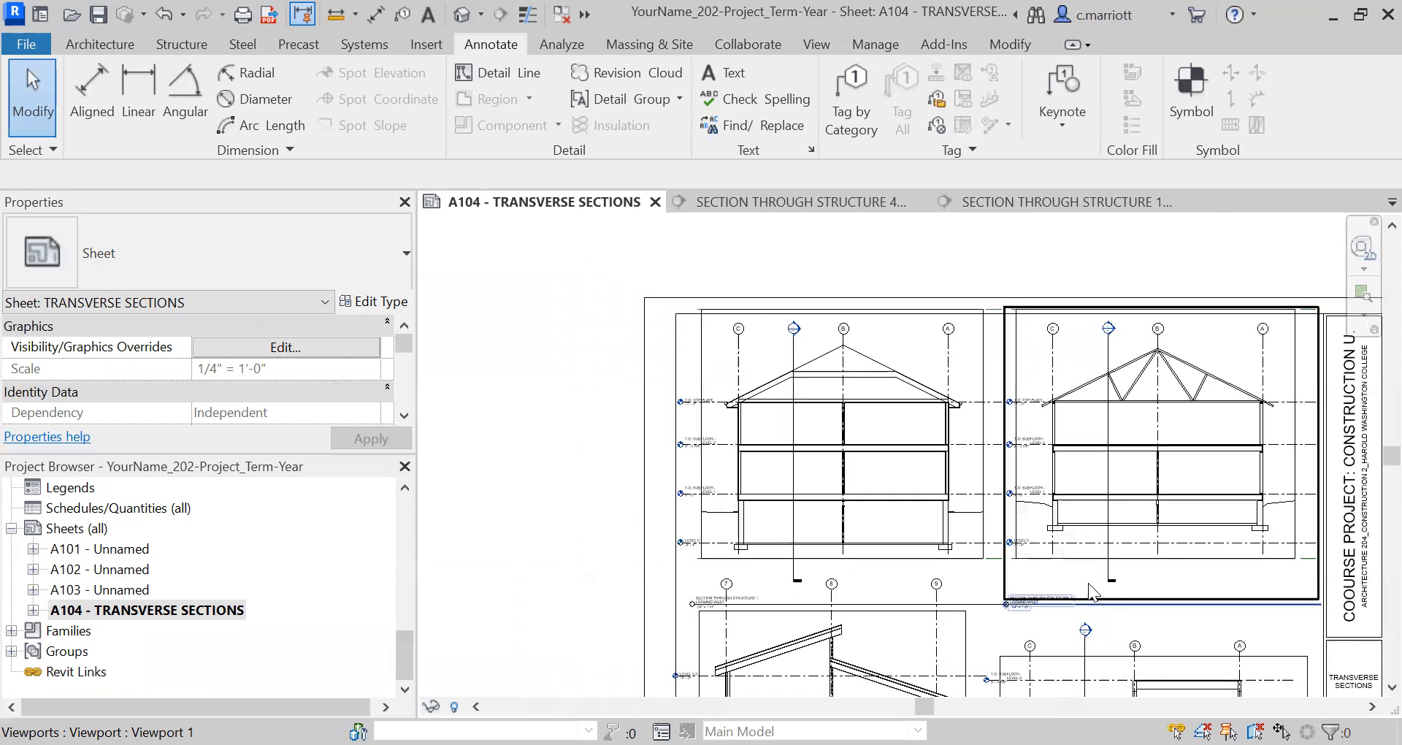
pyautogui.scroll(1, 646, 392)
pyautogui.scroll(-2, 595, 387)
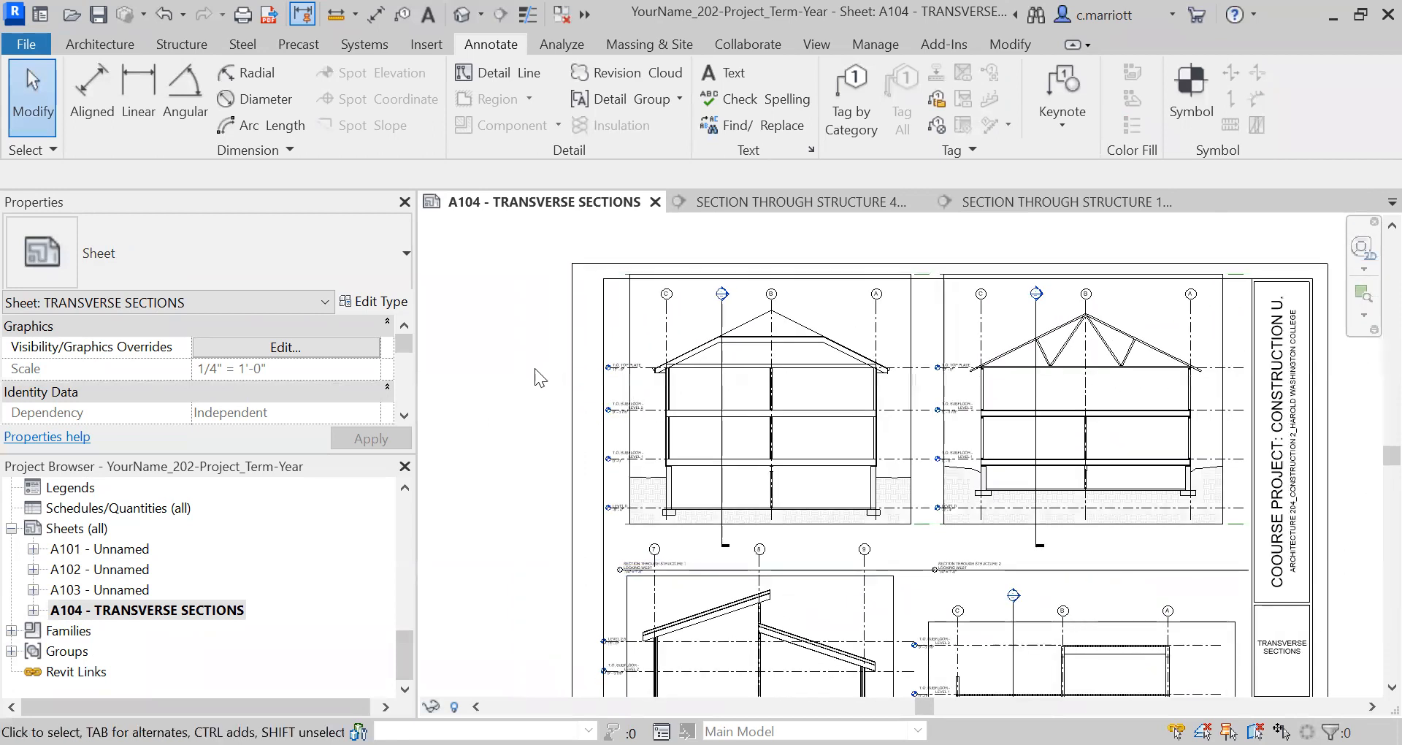
pyautogui.moveTo(517, 384); pyautogui.dragTo(558, 322, button='middle')
pyautogui.scroll(4, 689, 466)
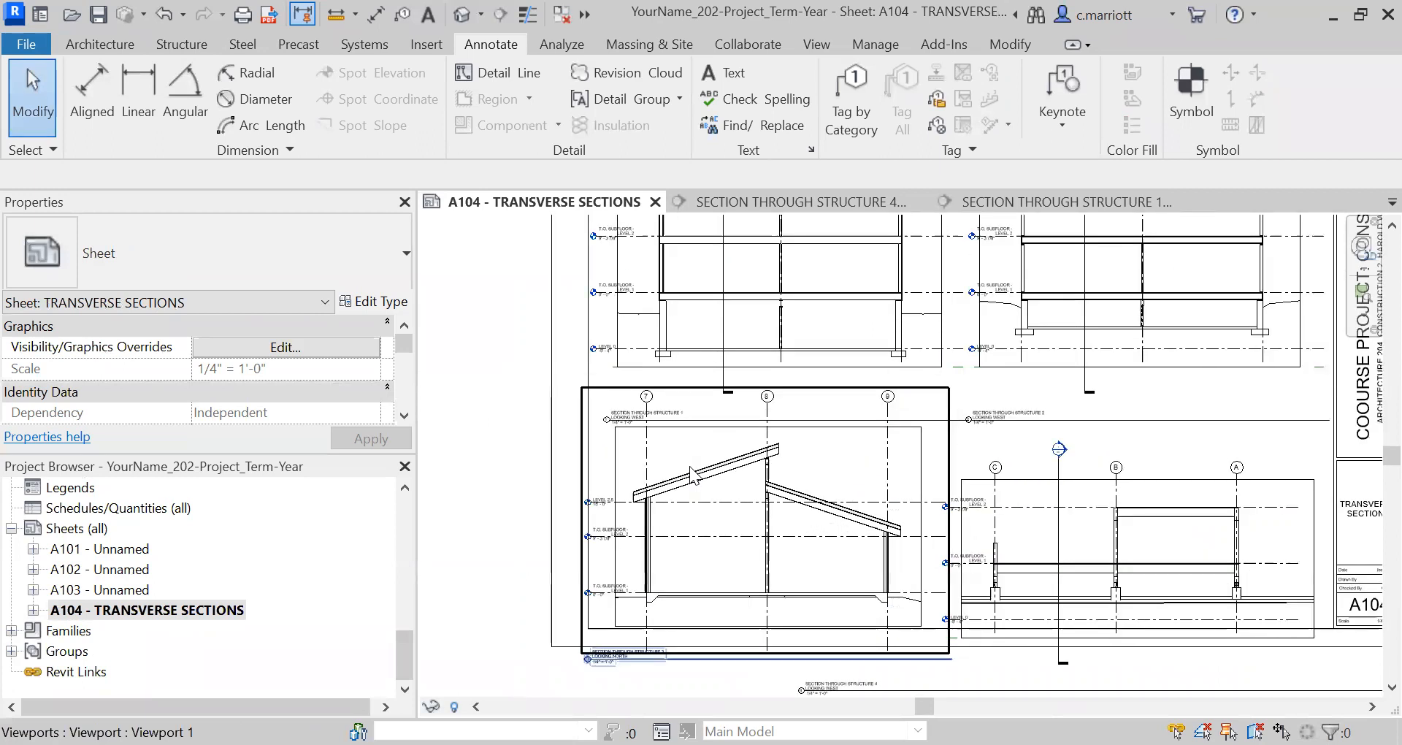
pyautogui.scroll(-1, 747, 589)
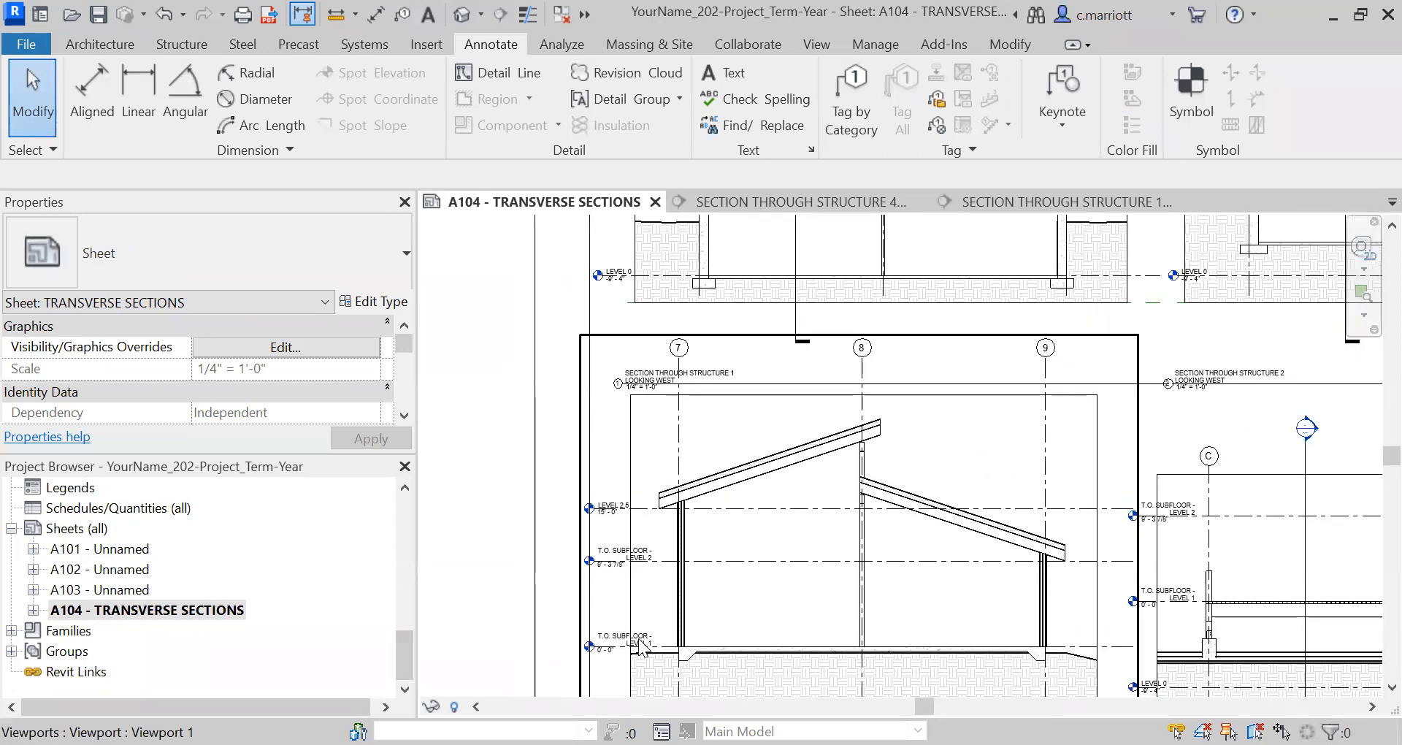
# Draw a vertical thin detail line about 2'-5" long upward from the lower-left corner of the title block's inner border
pyautogui.scroll(-1, 635, 635)
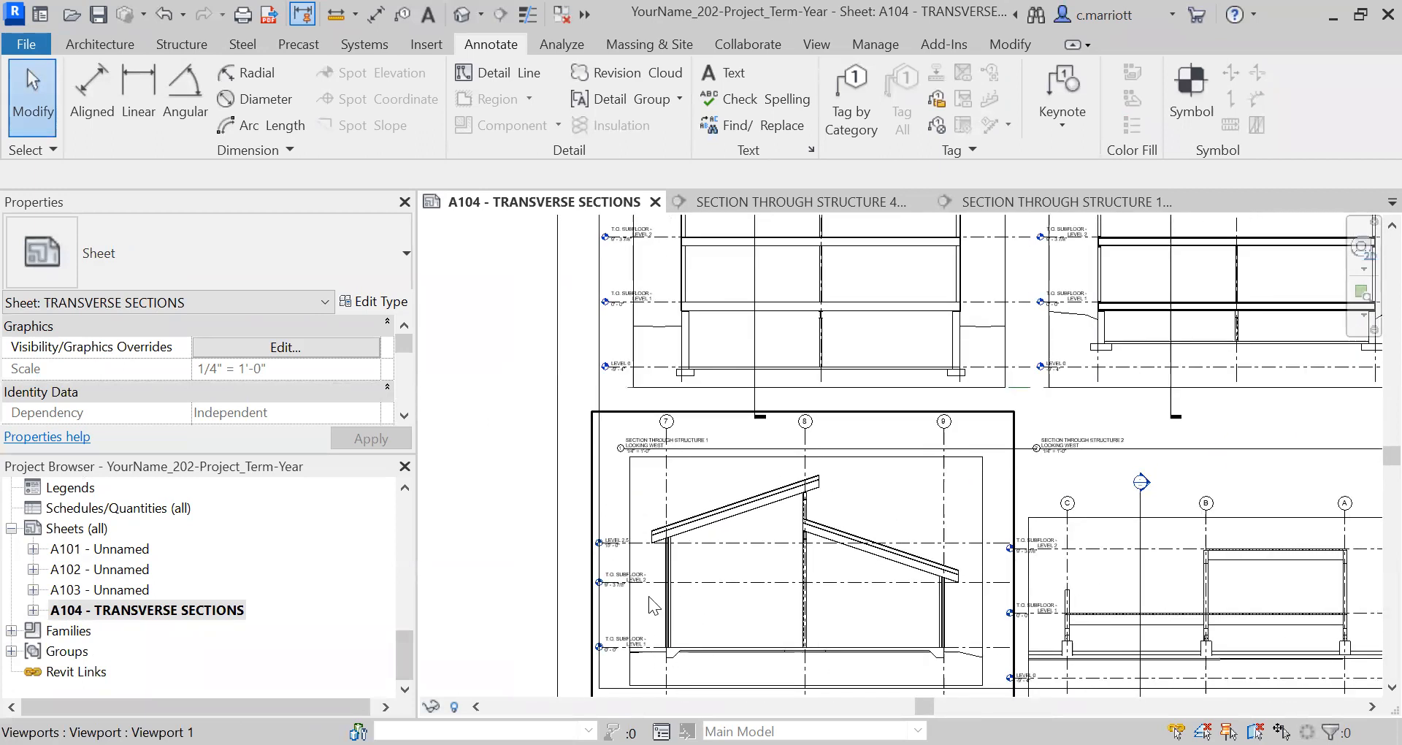
pyautogui.scroll(-2, 584, 374)
pyautogui.moveTo(568, 467); pyautogui.dragTo(570, 434, button='middle')
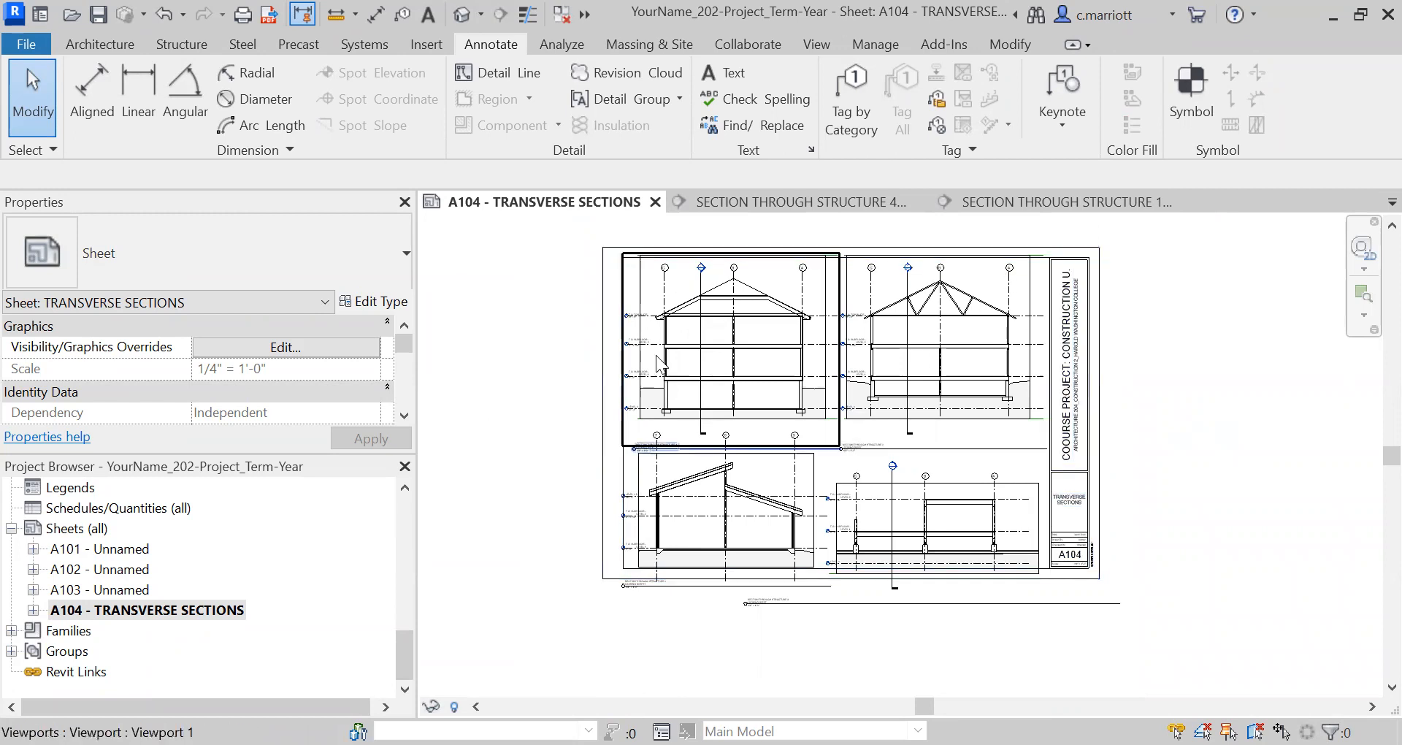
pyautogui.scroll(-2, 633, 361)
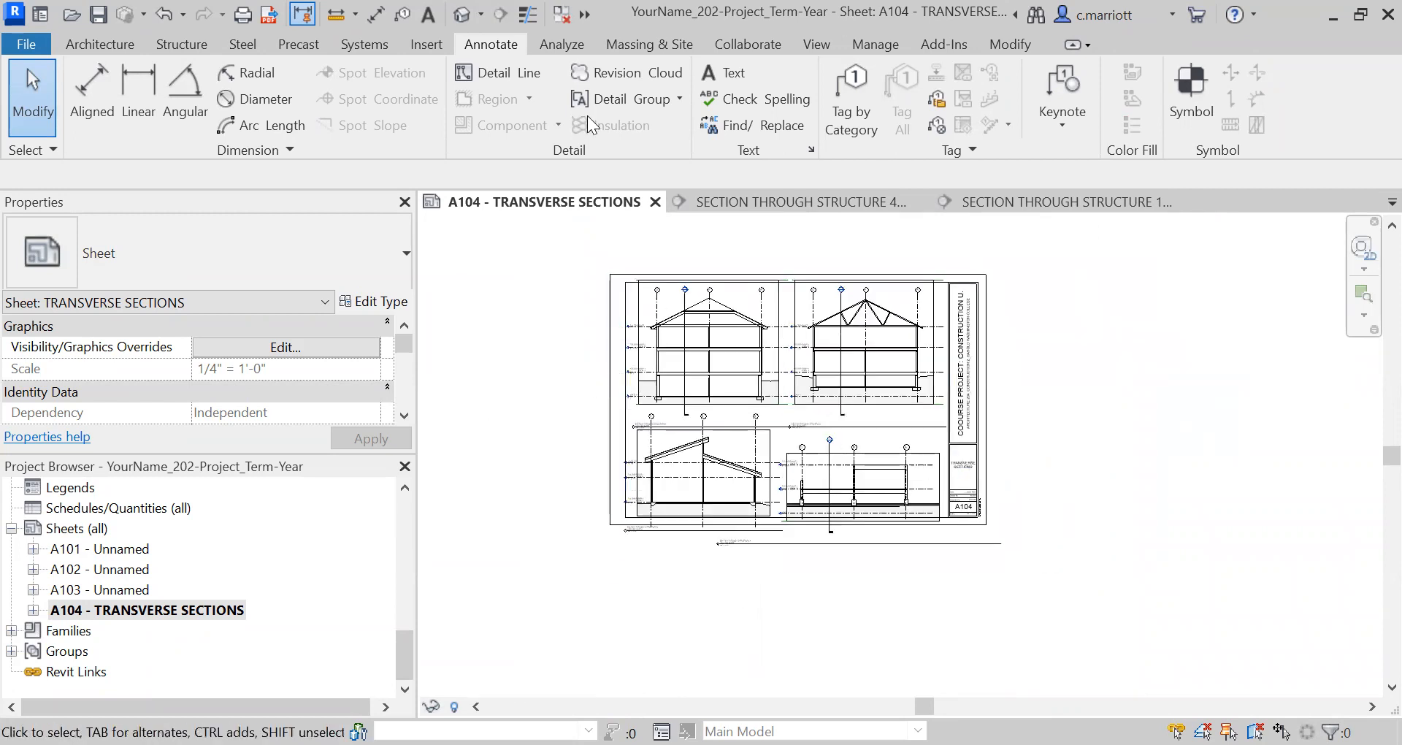
pyautogui.click(489, 73)
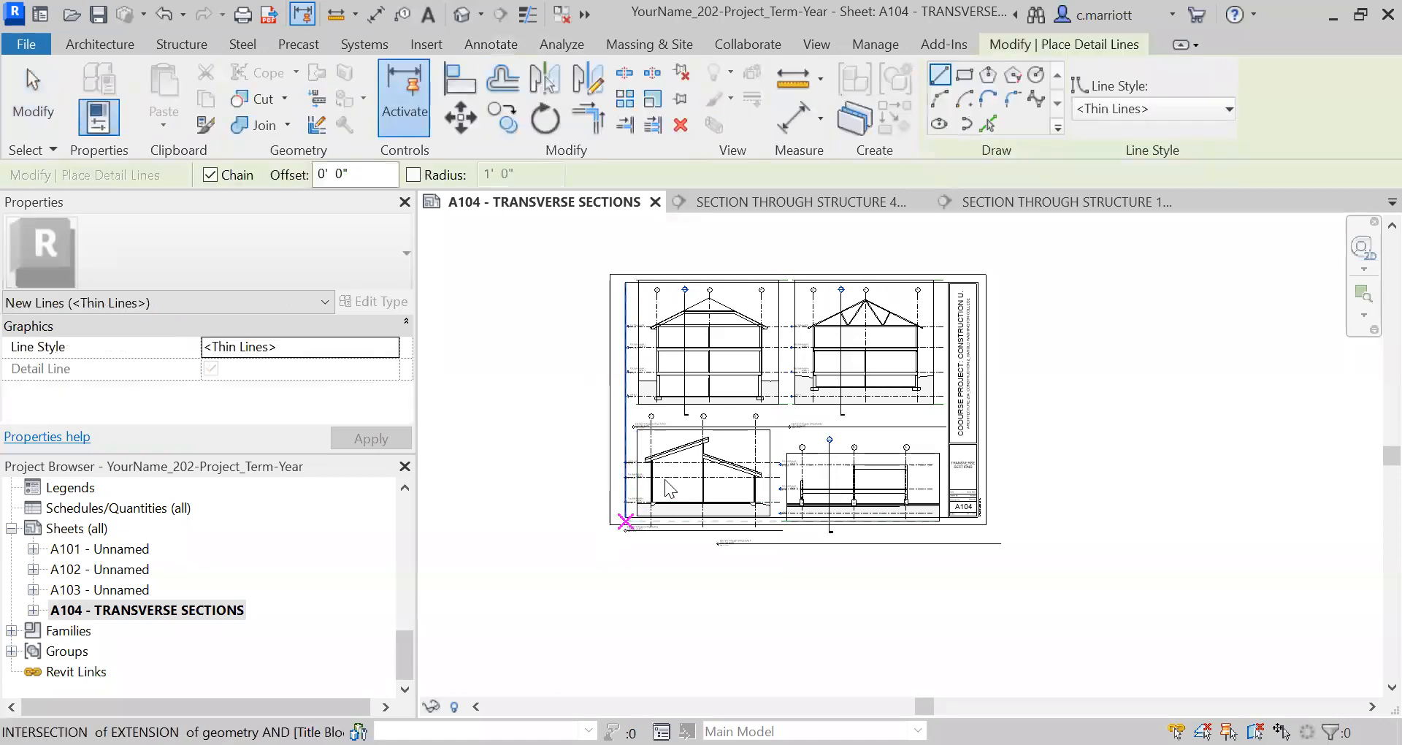
pyautogui.scroll(3, 670, 488)
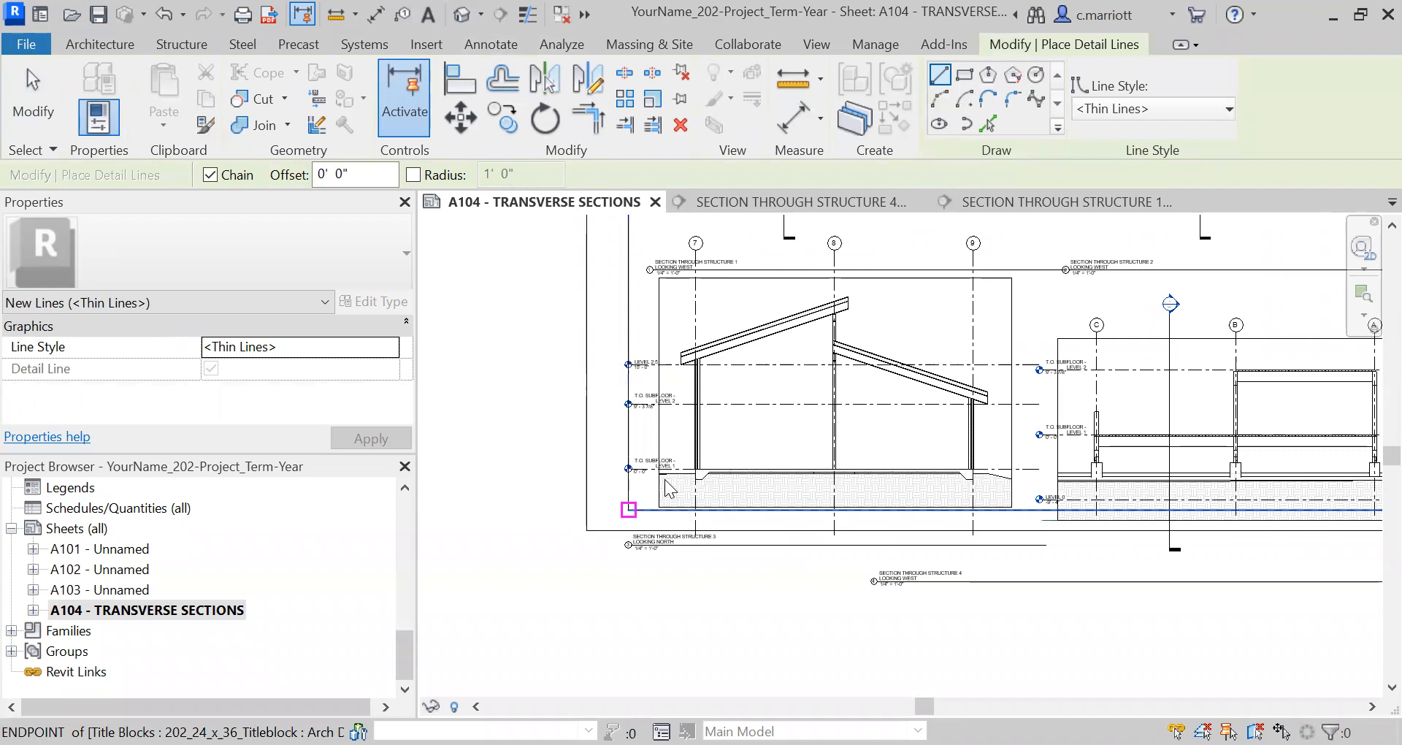
pyautogui.click(629, 503)
pyautogui.scroll(-1, 643, 414)
pyautogui.scroll(-5, 643, 414)
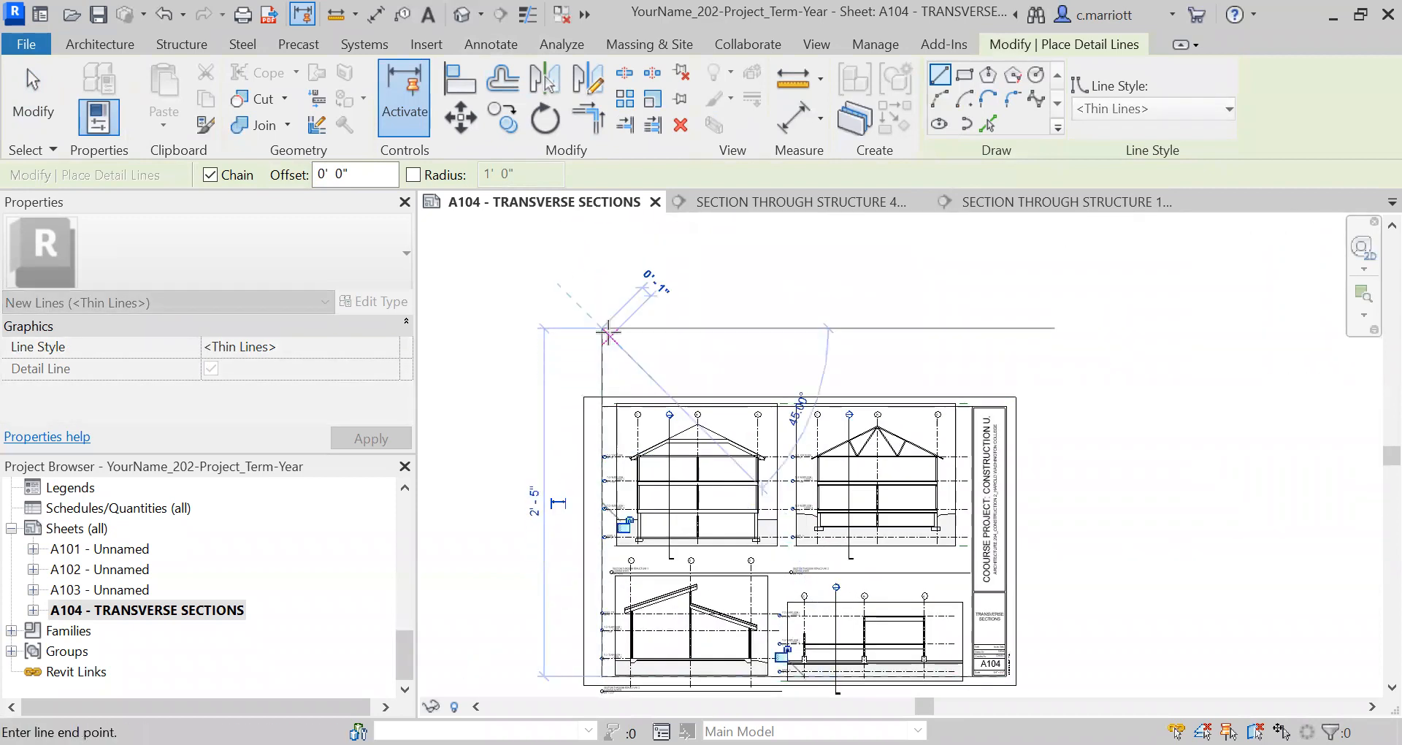
pyautogui.click(602, 328)
pyautogui.press('Escape')
pyautogui.press('Escape')
# Move the vertical detail line about half an inch to the right, inside the title block border
pyautogui.click(602, 398)
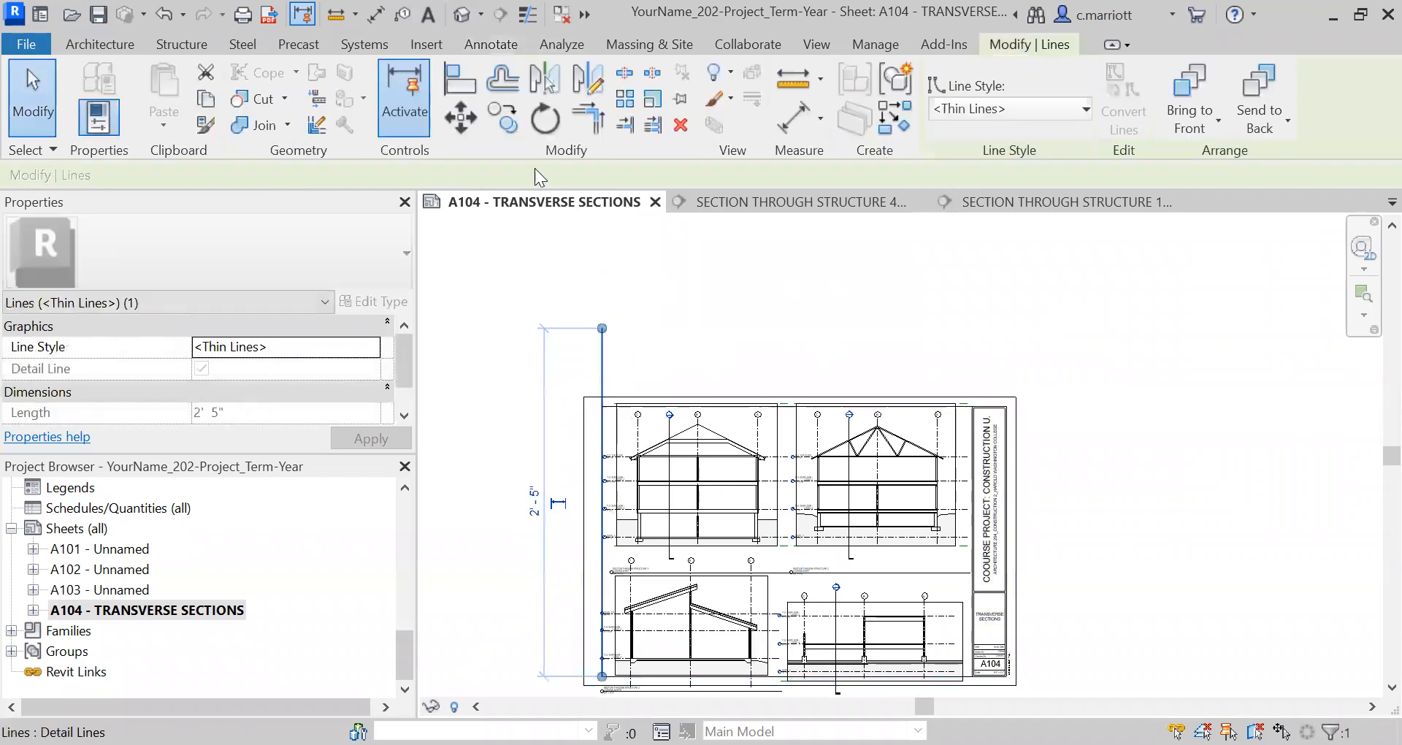
pyautogui.click(460, 117)
pyautogui.click(538, 292)
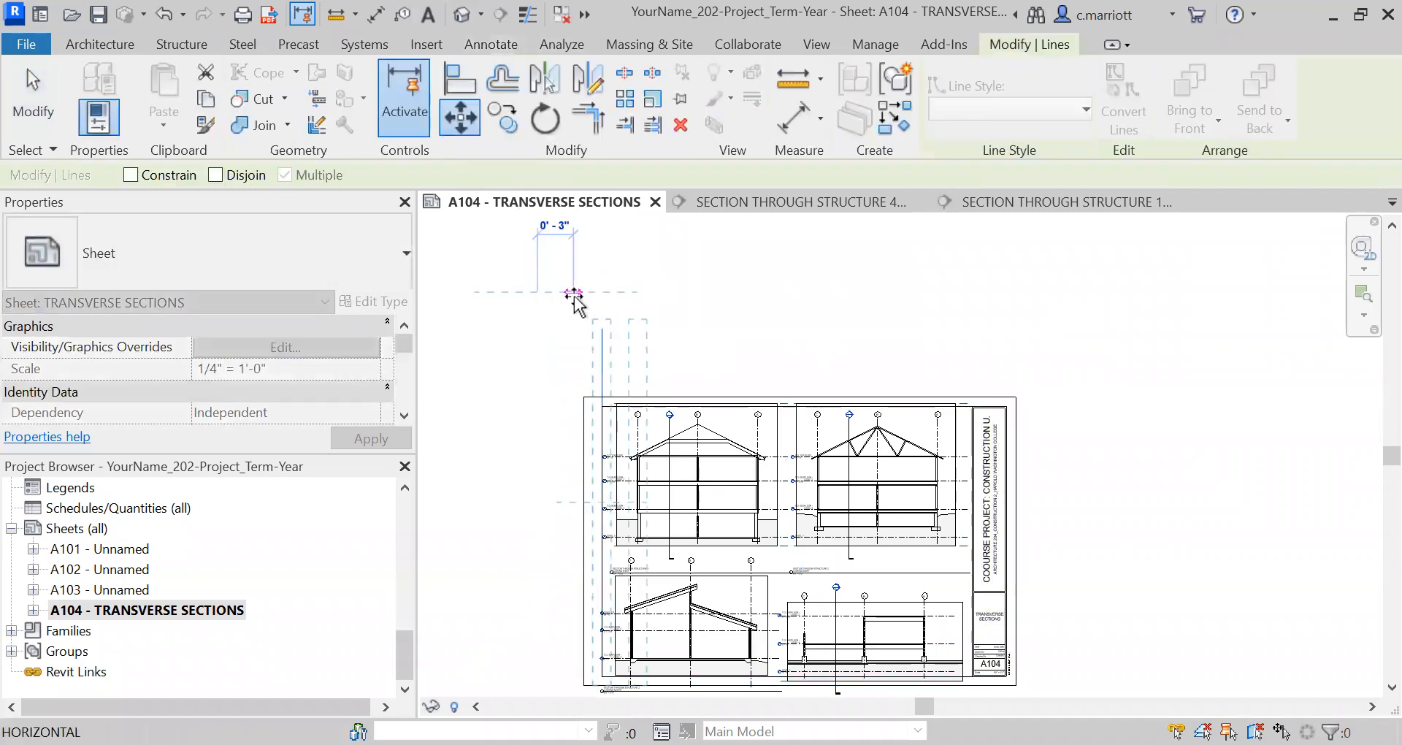
pyautogui.write('5')
pyautogui.press('Return')
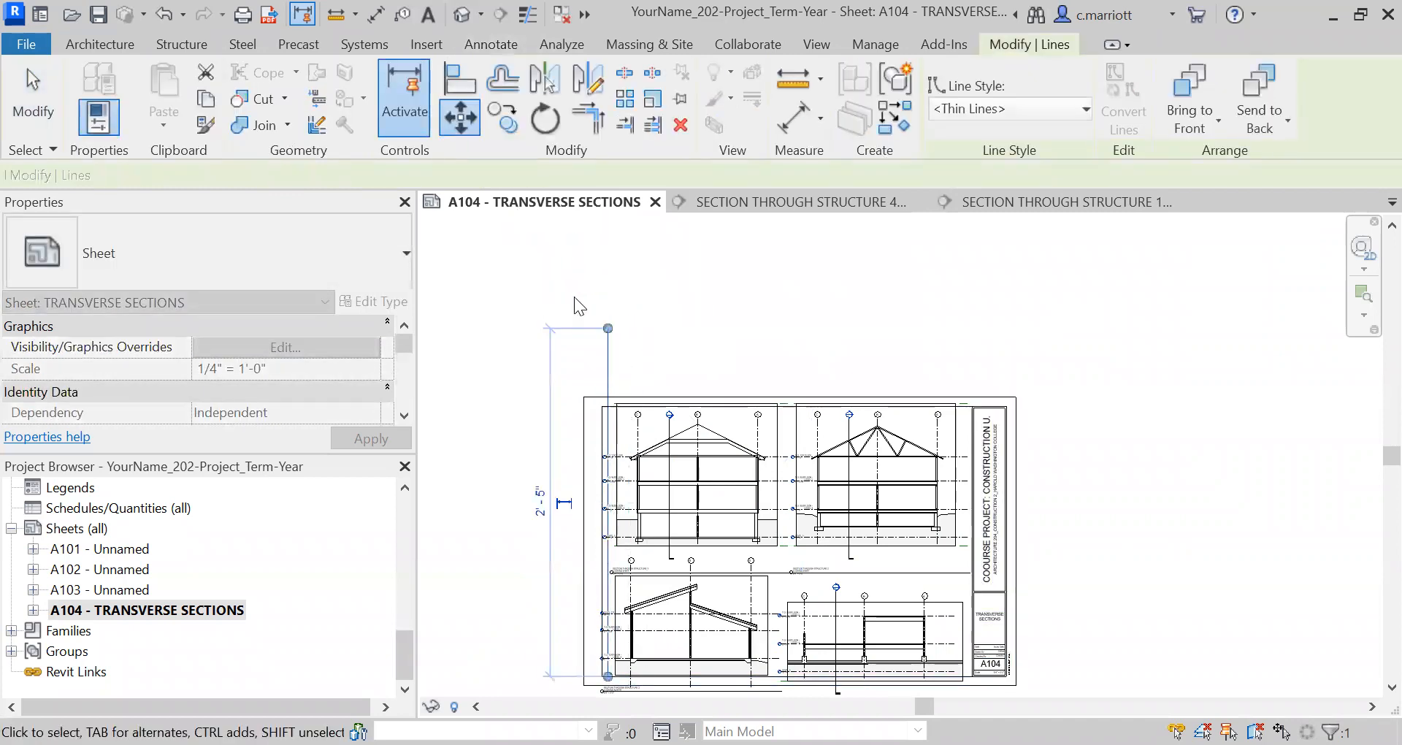
pyautogui.press('Escape')
# Nudge the Section Through Structure 1 viewport right until its level markers sit just inside the vertical detail line
pyautogui.scroll(6, 635, 447)
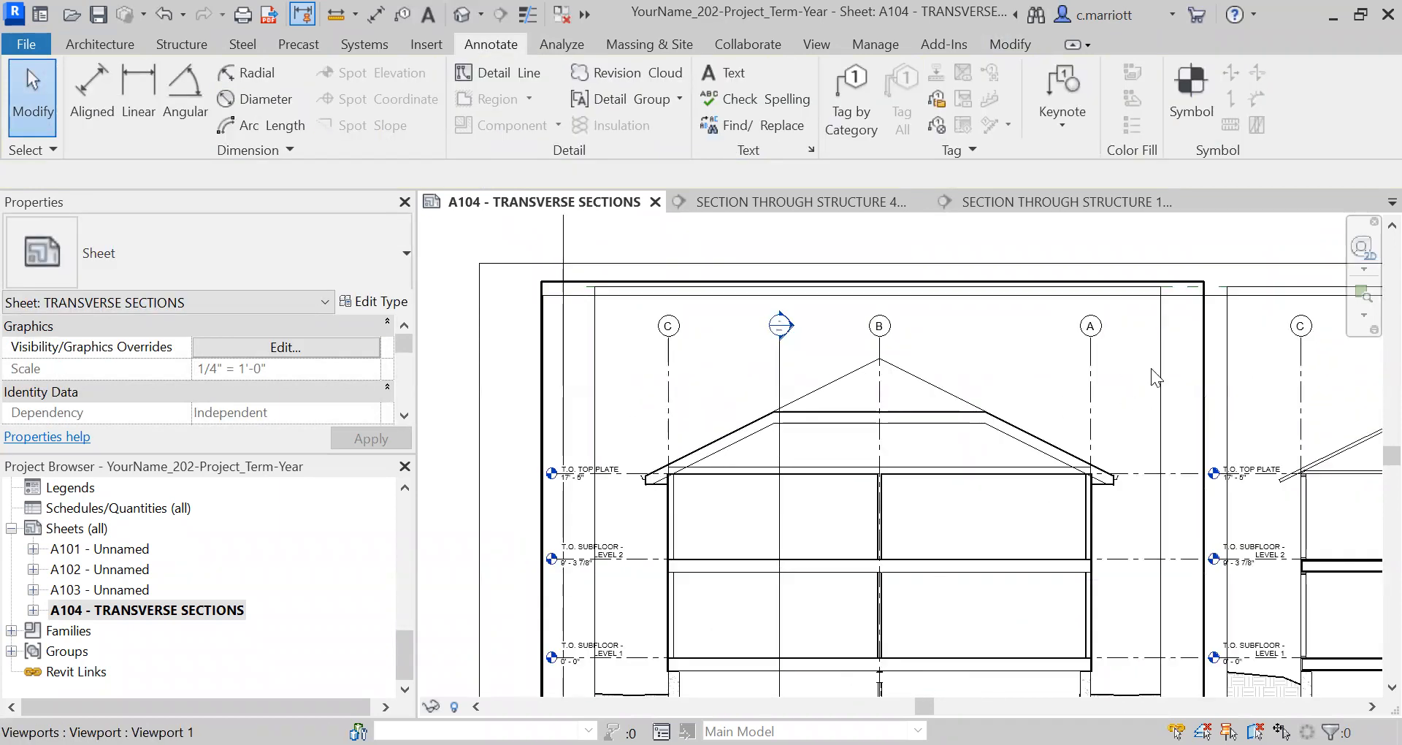
pyautogui.click(964, 407)
pyautogui.press('Right')
pyautogui.press('Right')
pyautogui.press('Right')
pyautogui.press('Right')
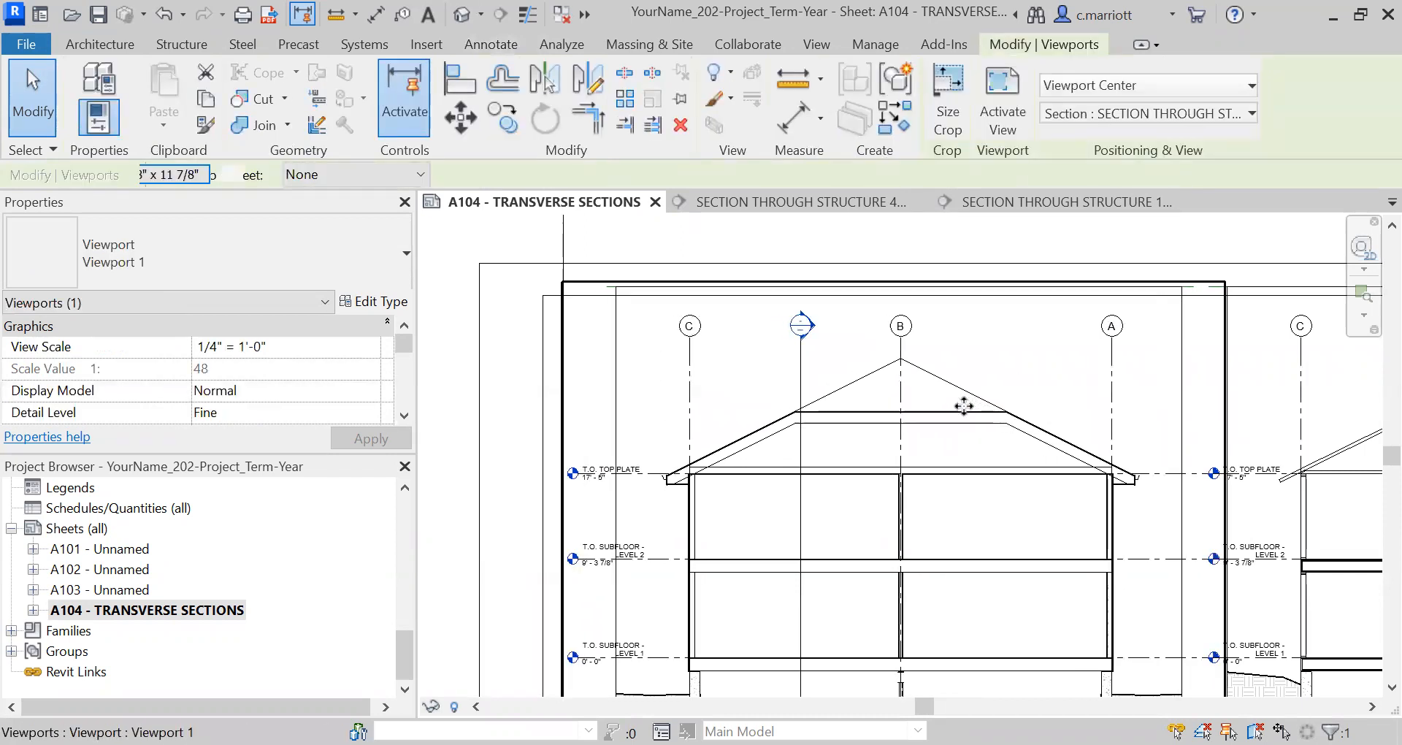
pyautogui.press('Left')
pyautogui.scroll(2, 535, 472)
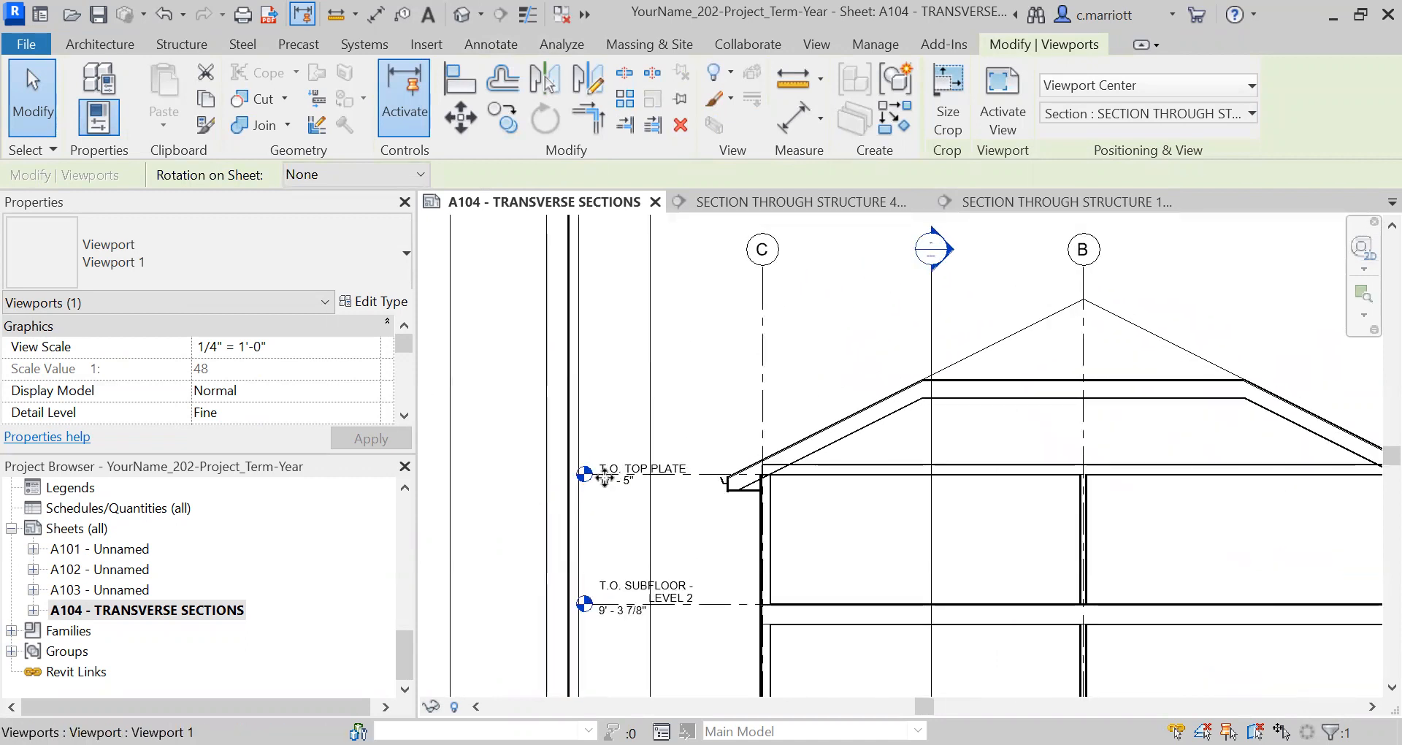
pyautogui.scroll(2, 603, 471)
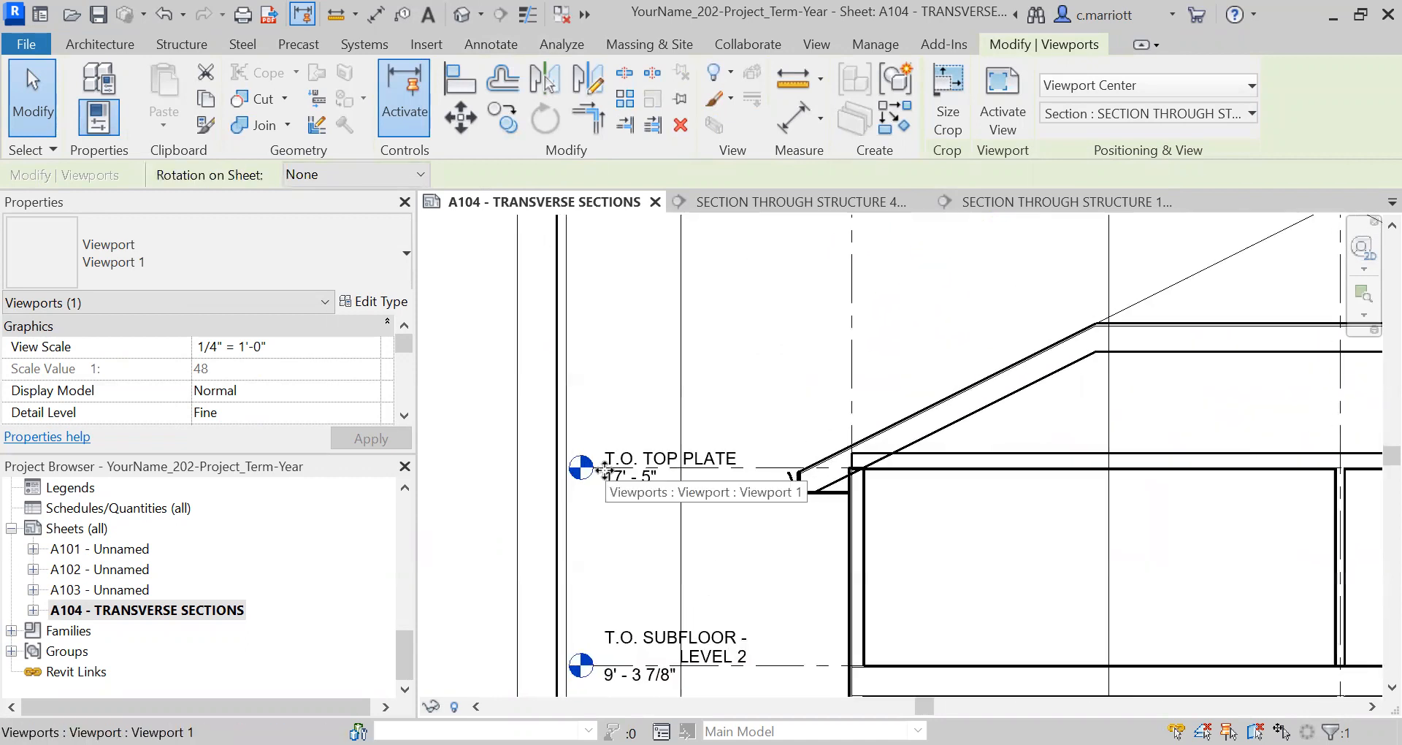
pyautogui.scroll(-2, 559, 349)
pyautogui.scroll(-3, 613, 458)
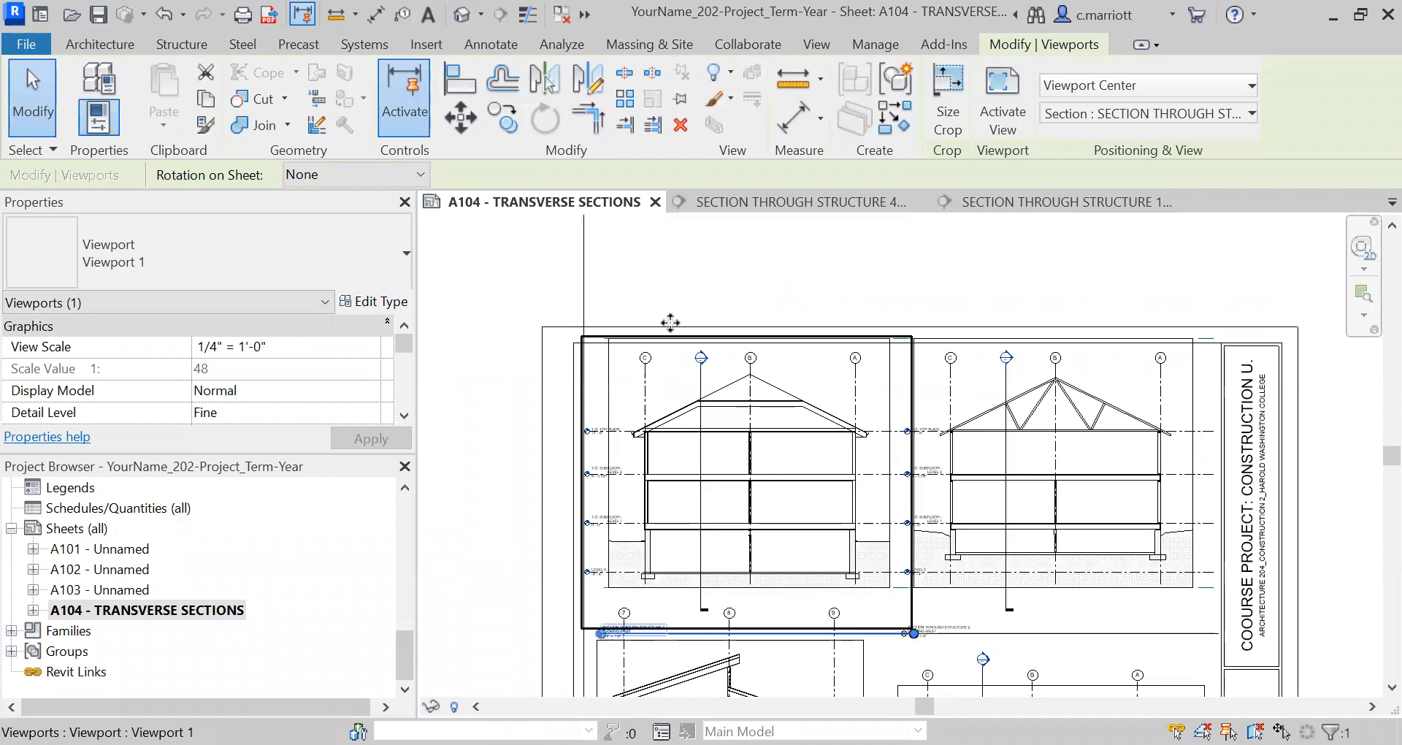
pyautogui.click(647, 249)
# Nudge the vertical detail line right until it aligns with grid C of the Structure 1 section
pyautogui.scroll(2, 609, 415)
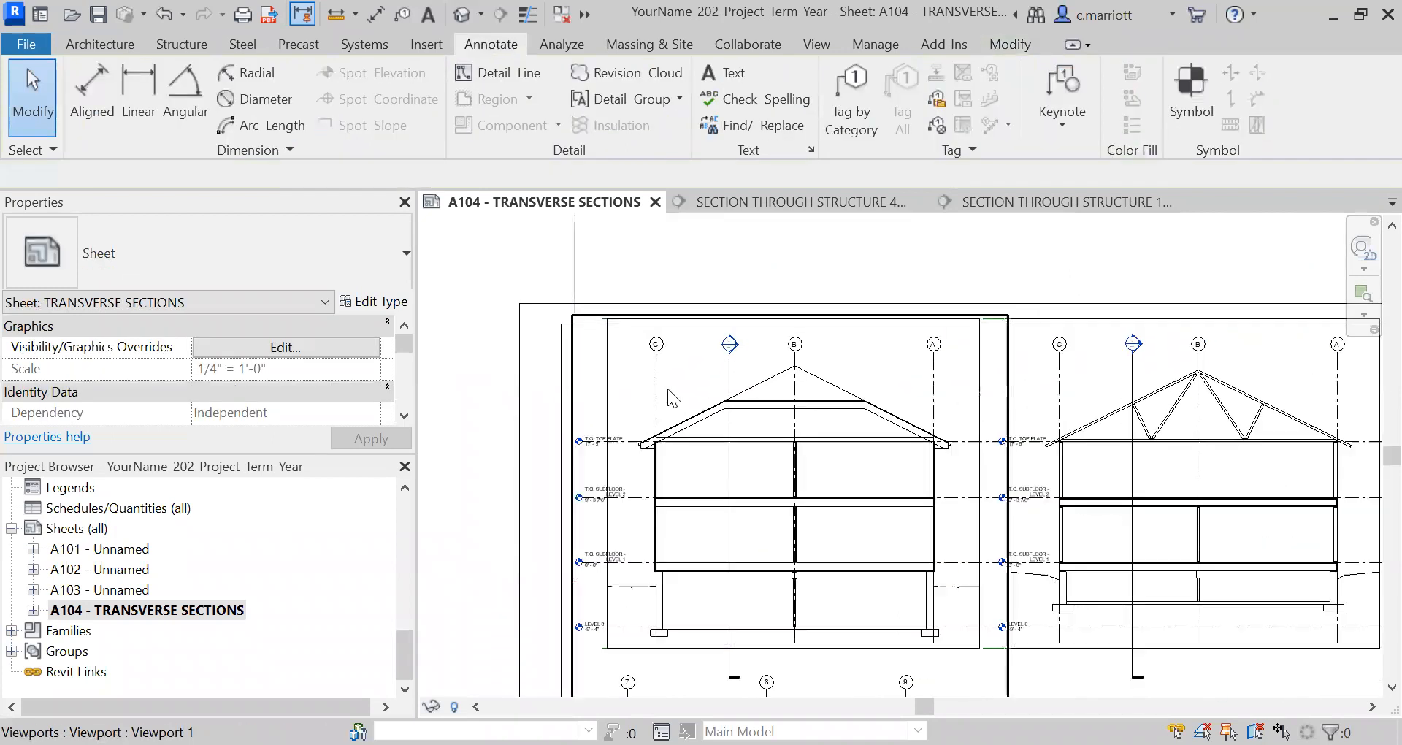
pyautogui.scroll(-2, 773, 251)
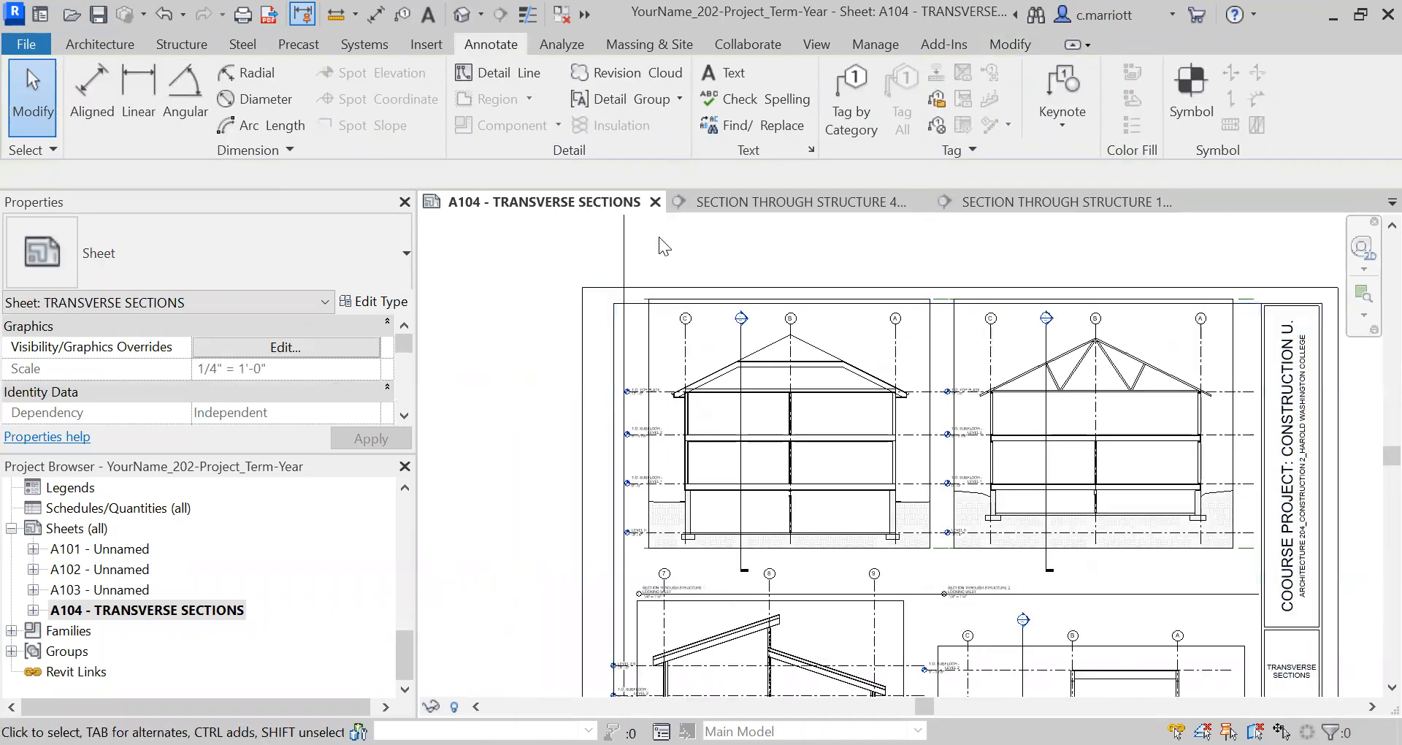
pyautogui.click(624, 260)
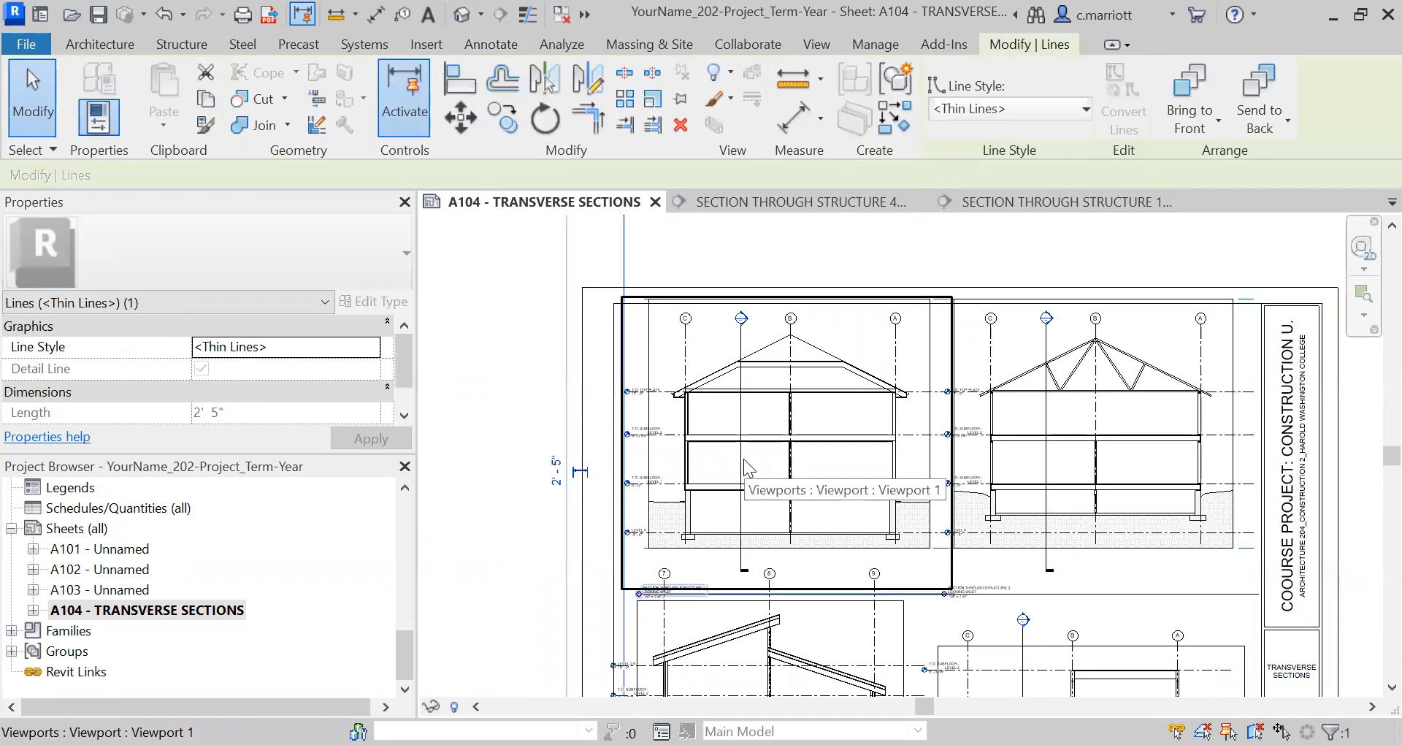
pyautogui.press('Right')
pyautogui.press('Right')
pyautogui.press('Right')
pyautogui.press('Right')
pyautogui.press('Right')
pyautogui.press('Right')
pyautogui.press('Right')
pyautogui.press('Right')
pyautogui.press('Right')
pyautogui.press('Right')
pyautogui.press('Right')
pyautogui.press('Right')
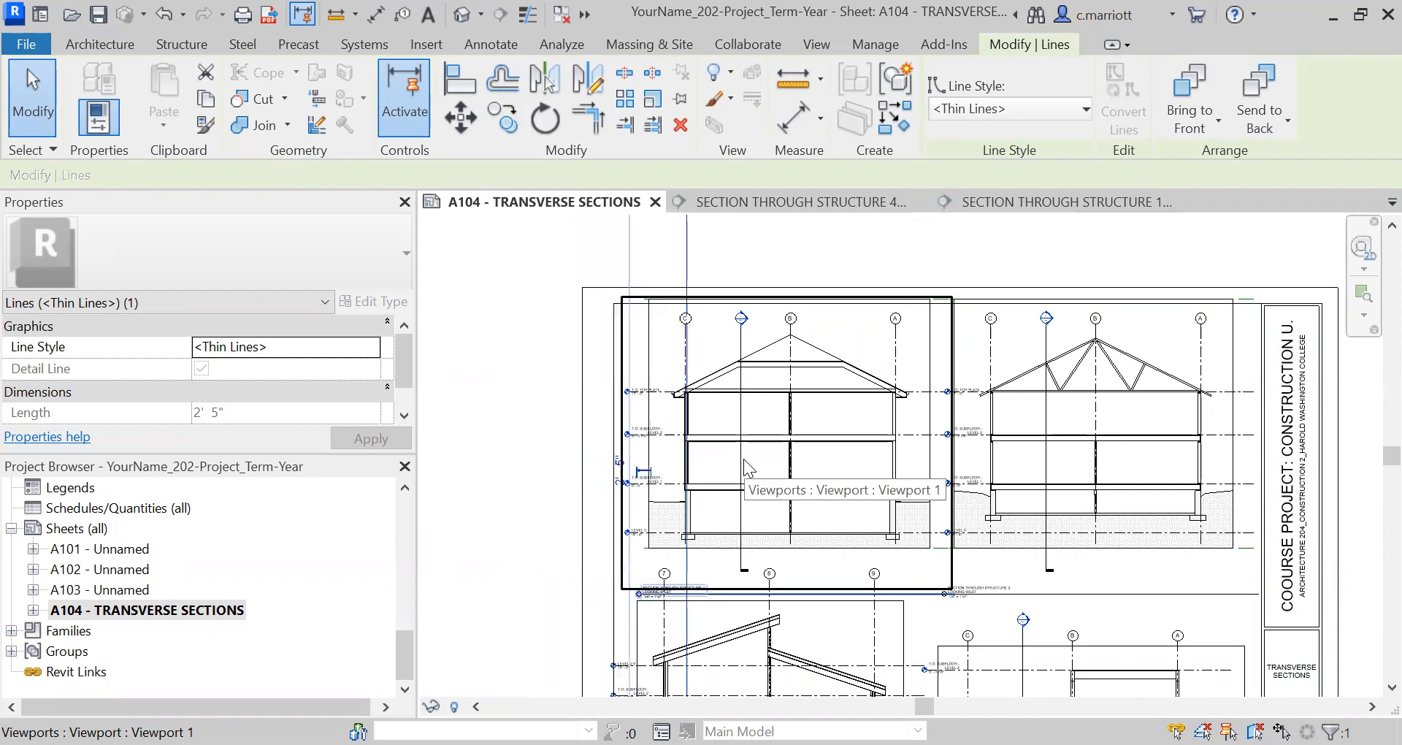
pyautogui.scroll(5, 686, 365)
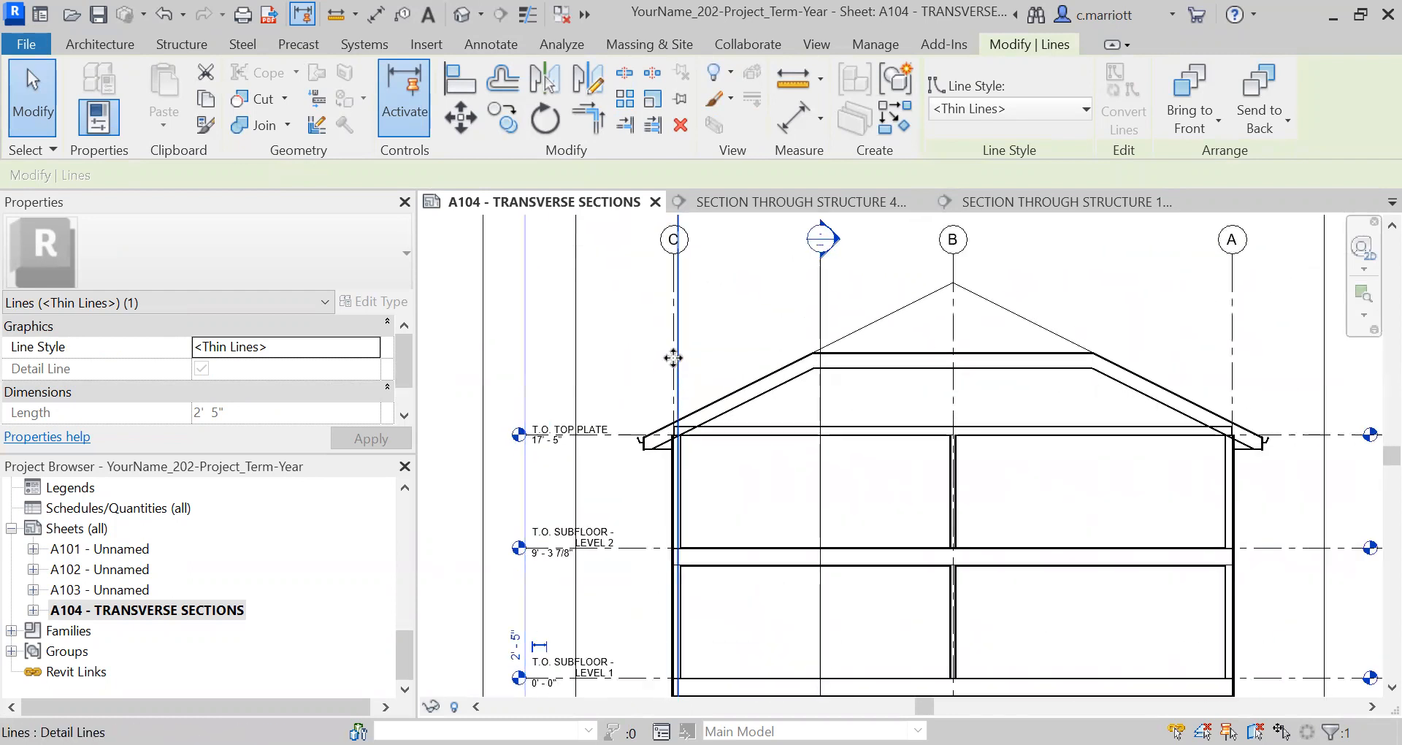
pyautogui.scroll(-5, 672, 263)
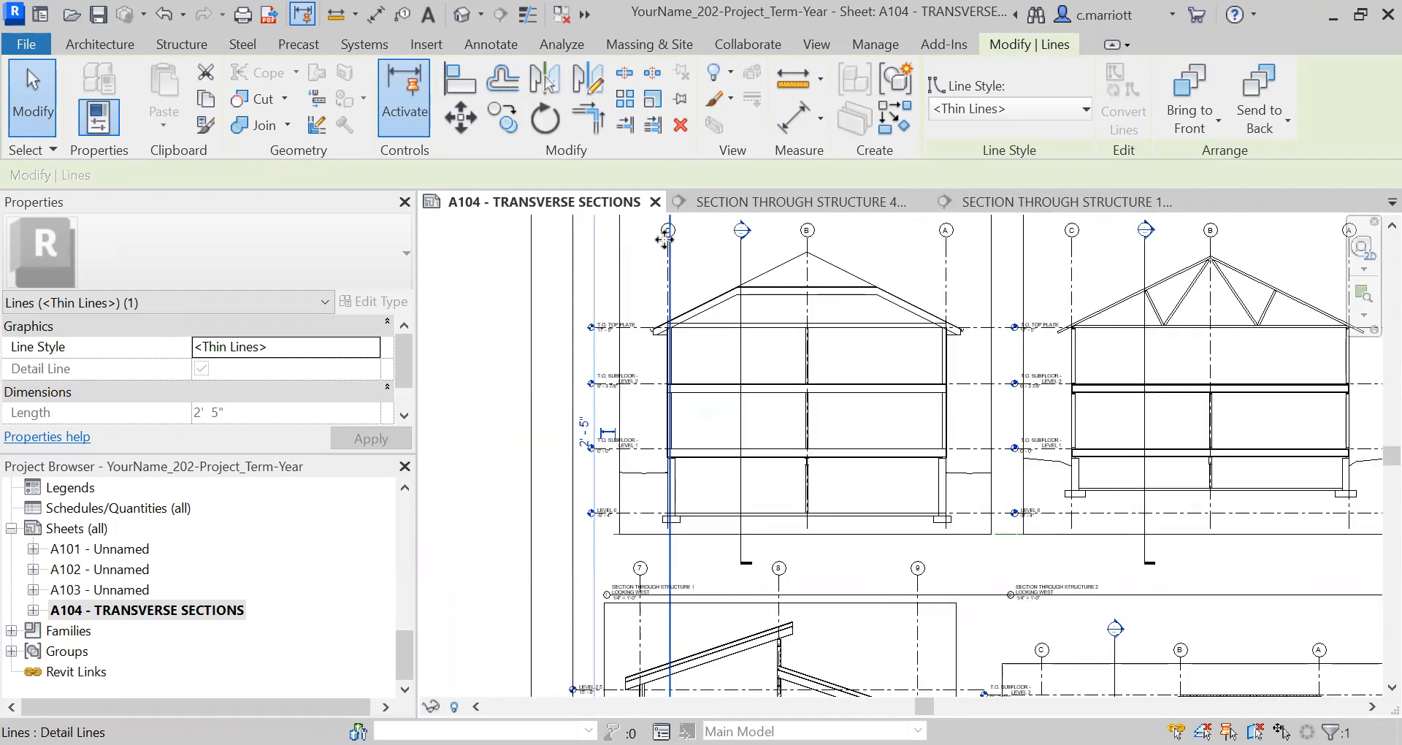
pyautogui.scroll(-2, 664, 237)
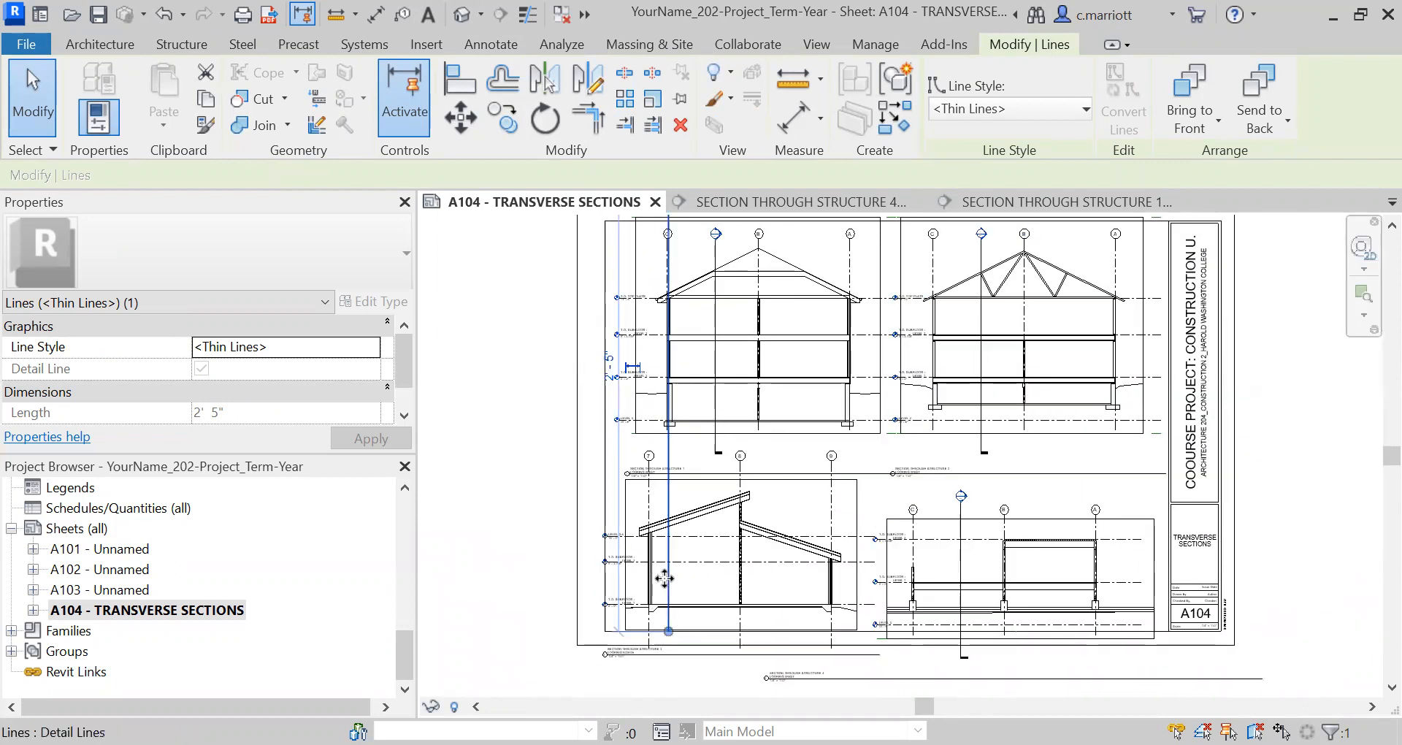
# Nudge the Section Through Structure 3 viewport right to bring grid 7 close to the vertical detail line
pyautogui.scroll(4, 701, 462)
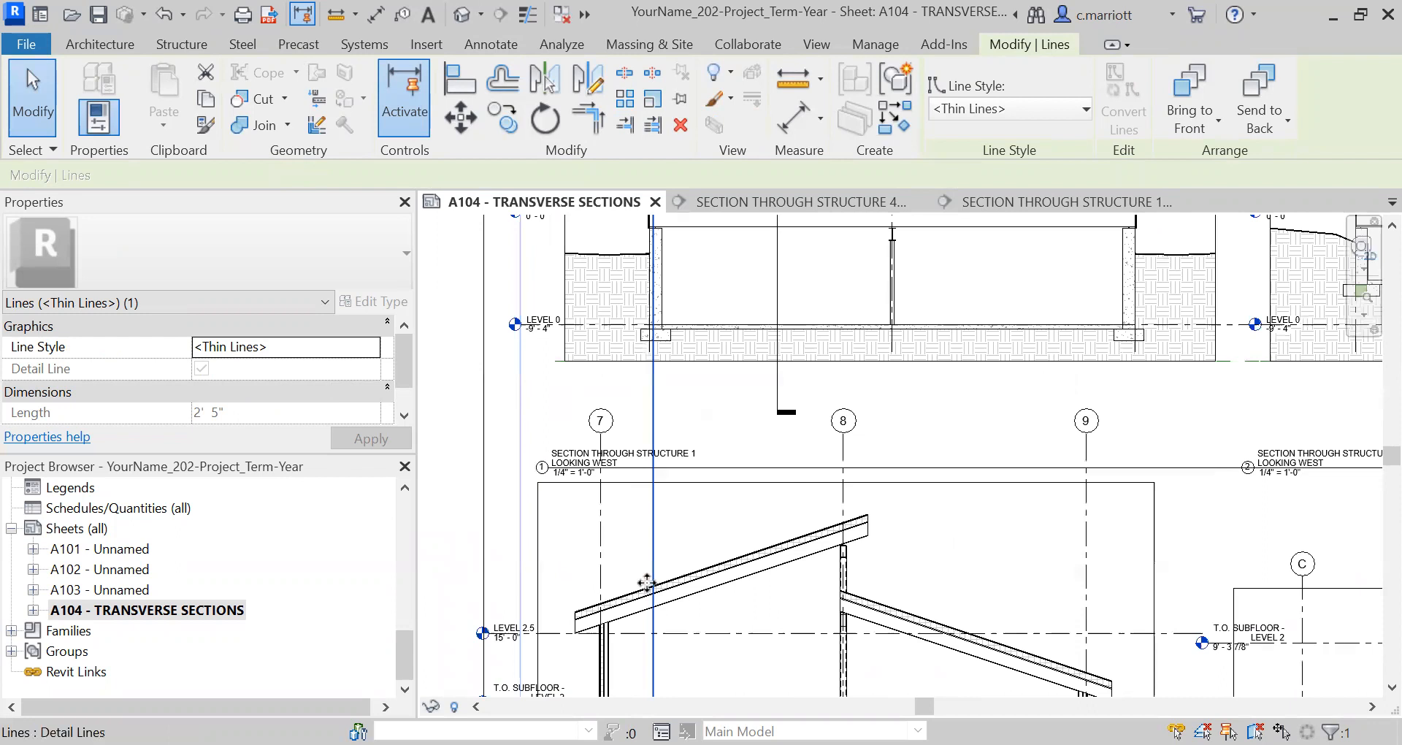
pyautogui.scroll(-2, 588, 650)
pyautogui.moveTo(454, 438); pyautogui.dragTo(498, 251, button='middle')
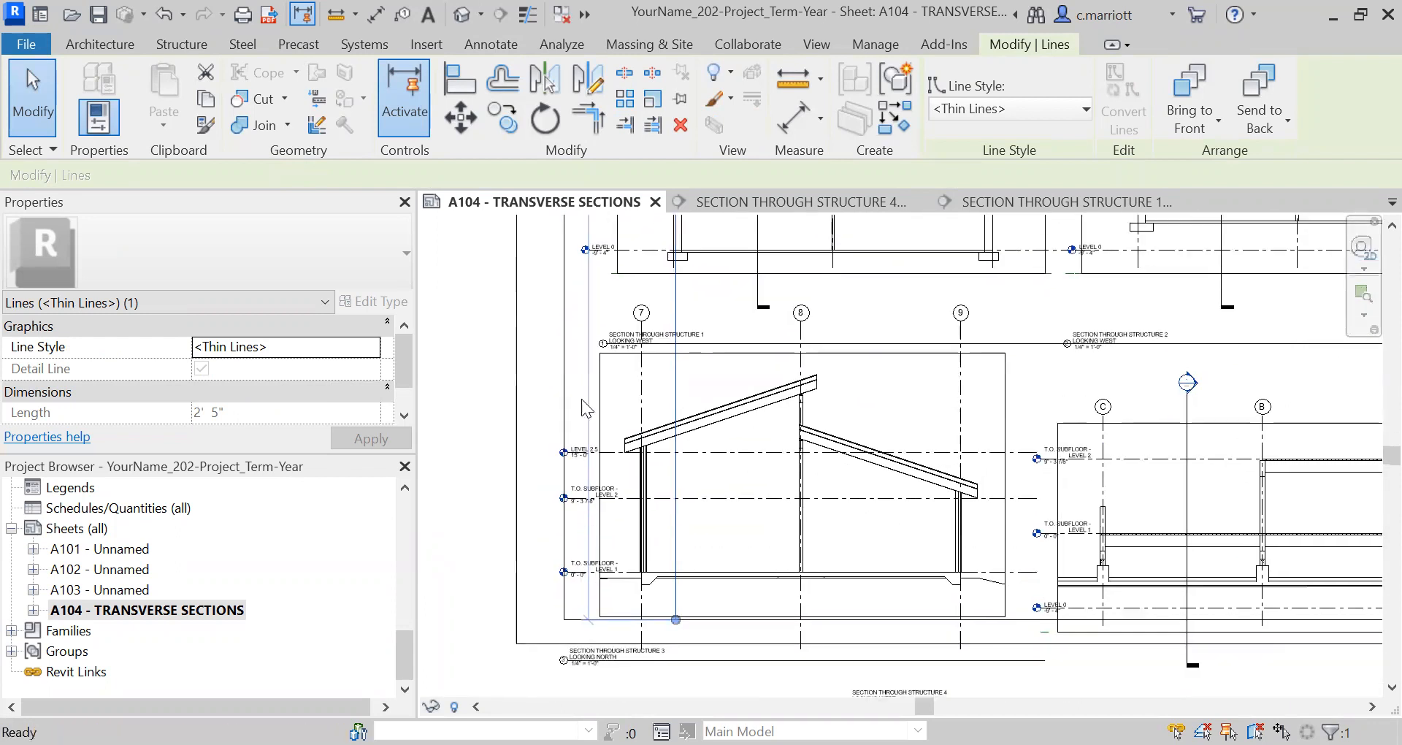
pyautogui.click(731, 300)
pyautogui.press('Right')
pyautogui.press('Right')
pyautogui.press('Right')
pyautogui.press('Right')
pyautogui.press('Right')
pyautogui.press('Right')
pyautogui.press('Right')
pyautogui.press('Right')
pyautogui.press('Right')
pyautogui.press('Right')
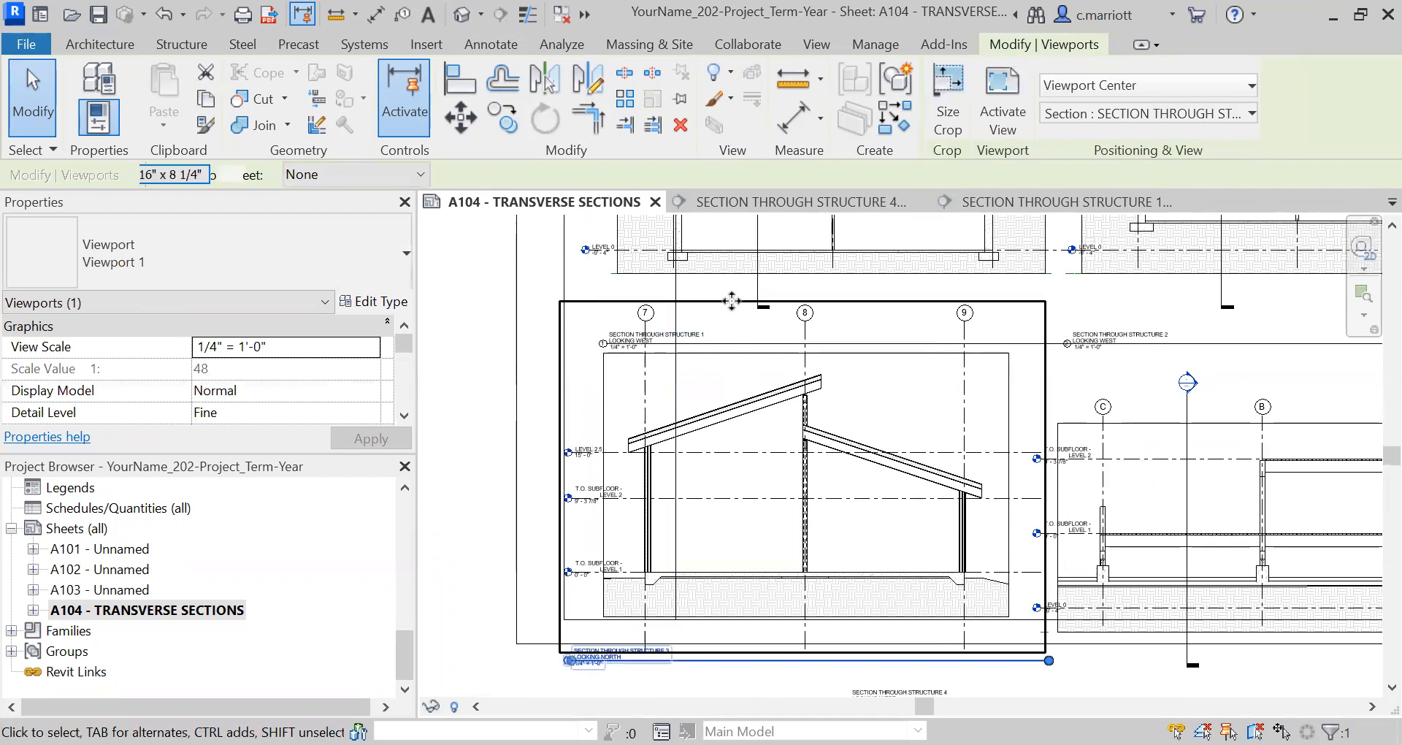
pyautogui.press('Right')
# Nudge the Structure 1 section viewport two increments right so its outer foundation wall face aligns with the vertical detail line
pyautogui.scroll(5, 686, 294)
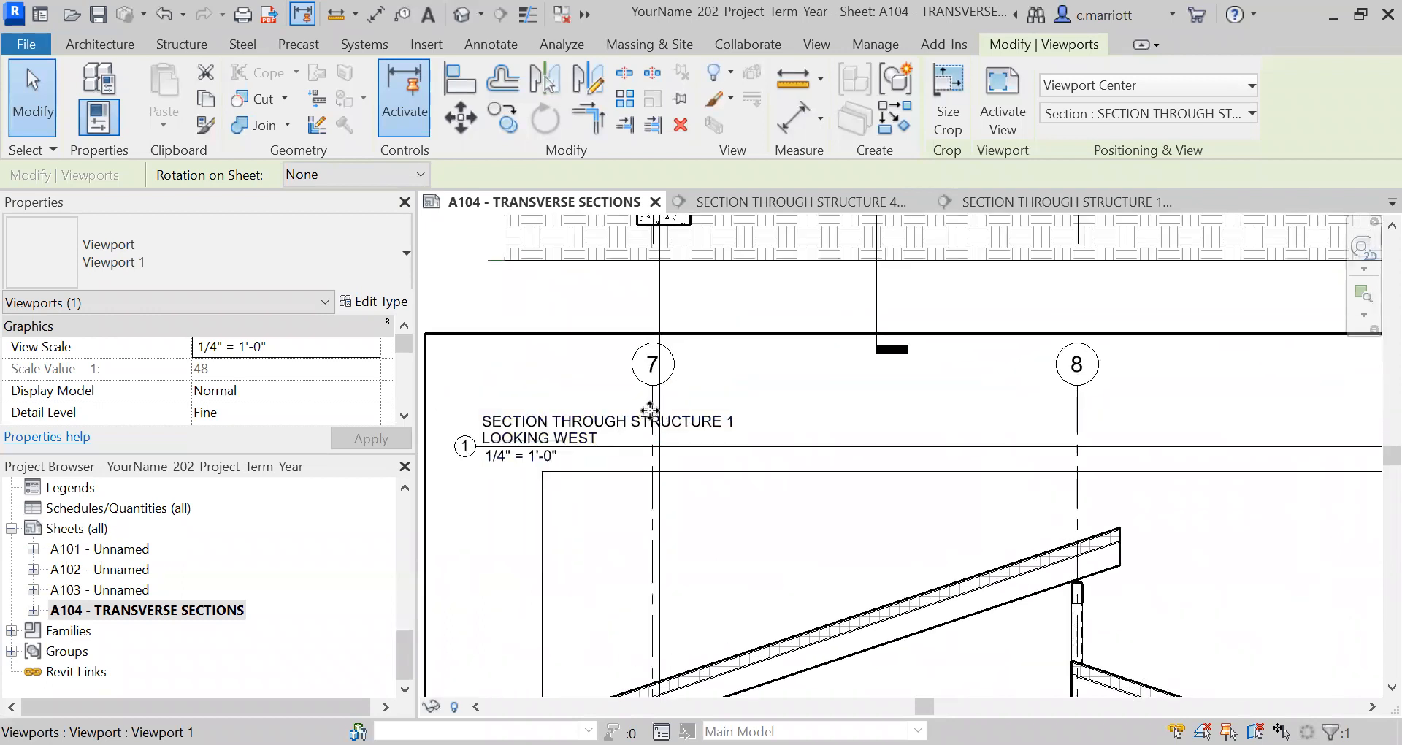
pyautogui.click(650, 409)
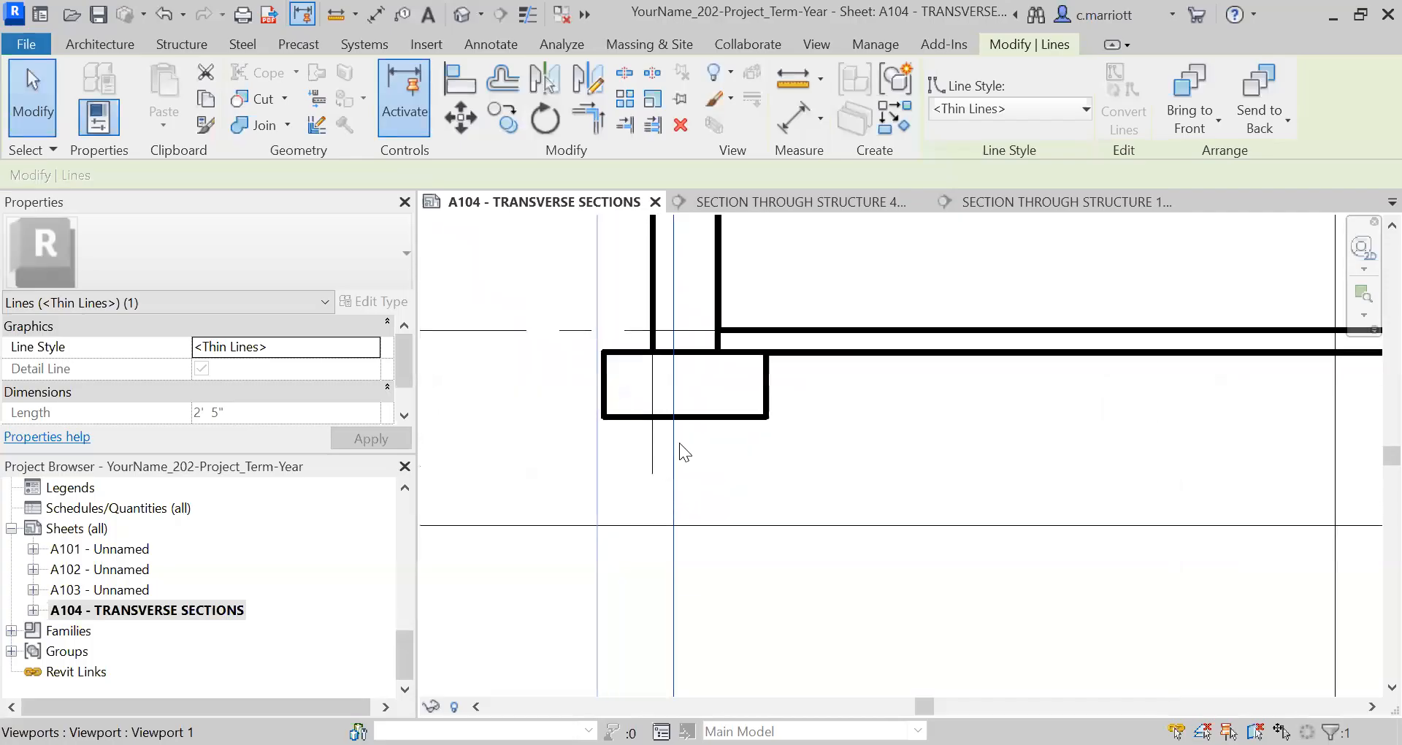
pyautogui.scroll(-1, 745, 602)
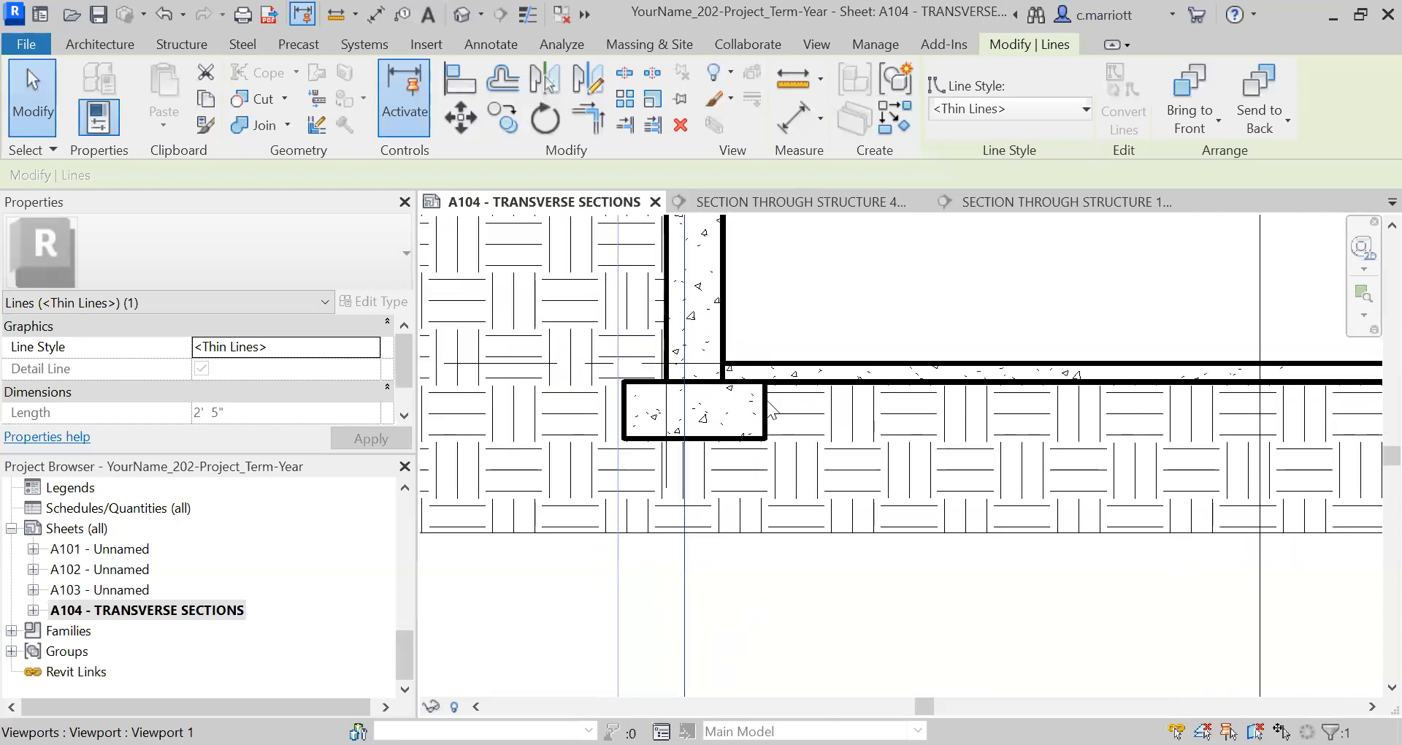
pyautogui.scroll(-2, 770, 411)
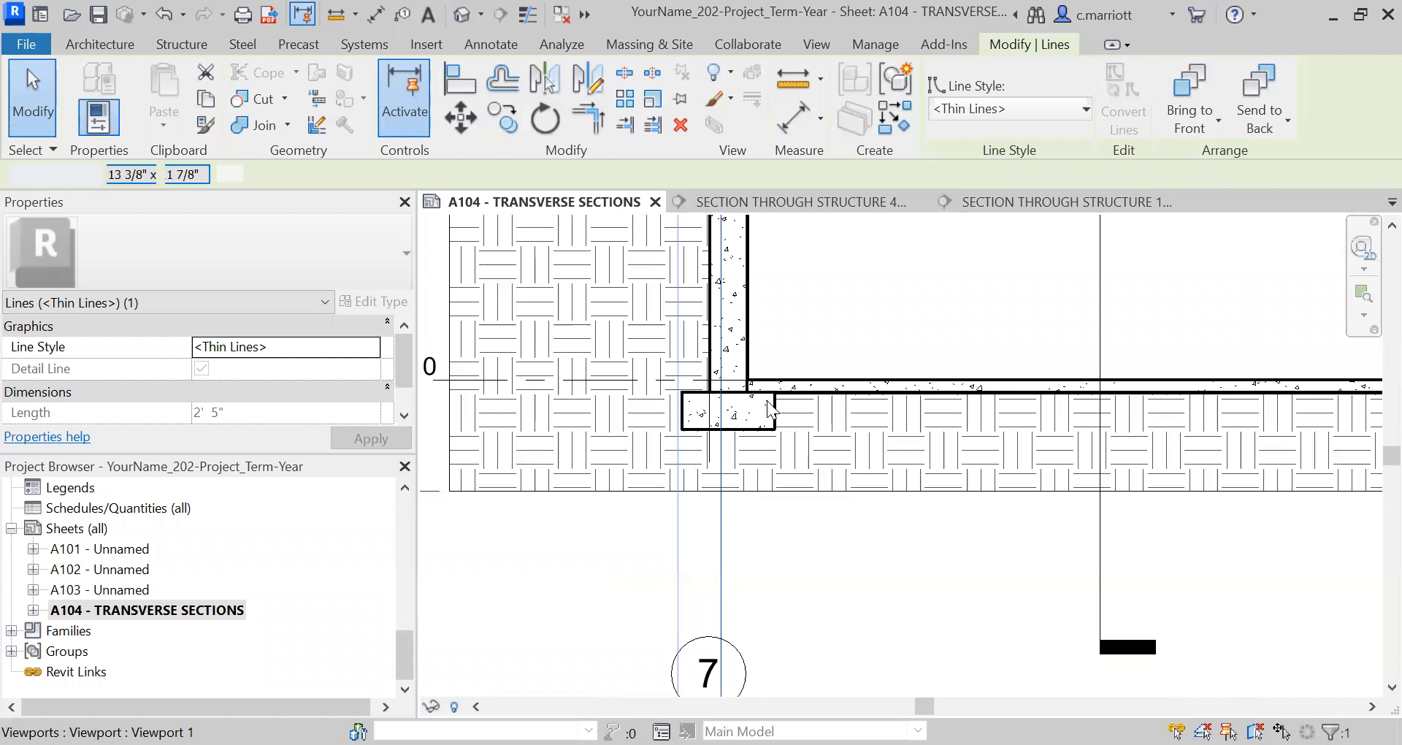
pyautogui.click(766, 400)
pyautogui.press('Right')
pyautogui.press('Right')
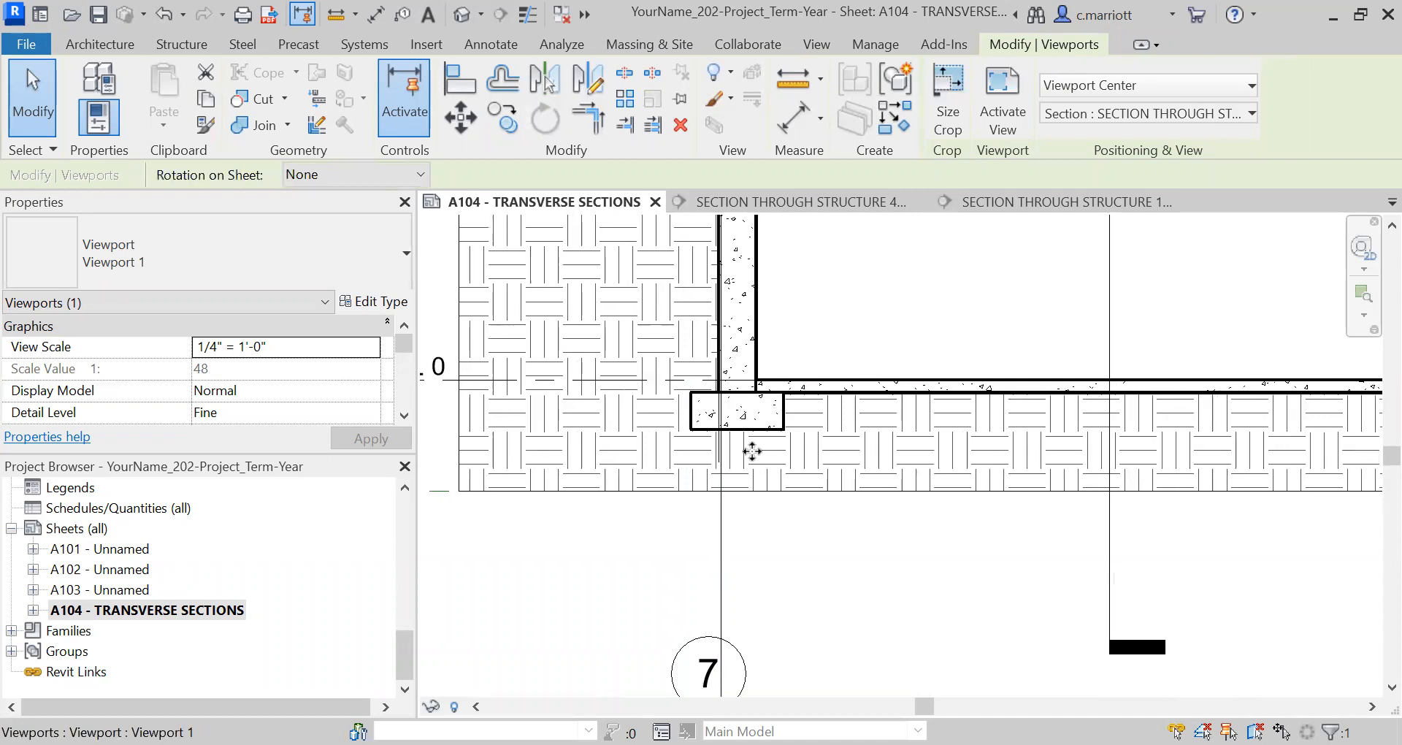
# Nudge the Structure 3 section viewport one increment right so grid 7 aligns with the vertical detail line
pyautogui.scroll(-5, 752, 450)
pyautogui.moveTo(752, 448); pyautogui.dragTo(713, 213, button='middle')
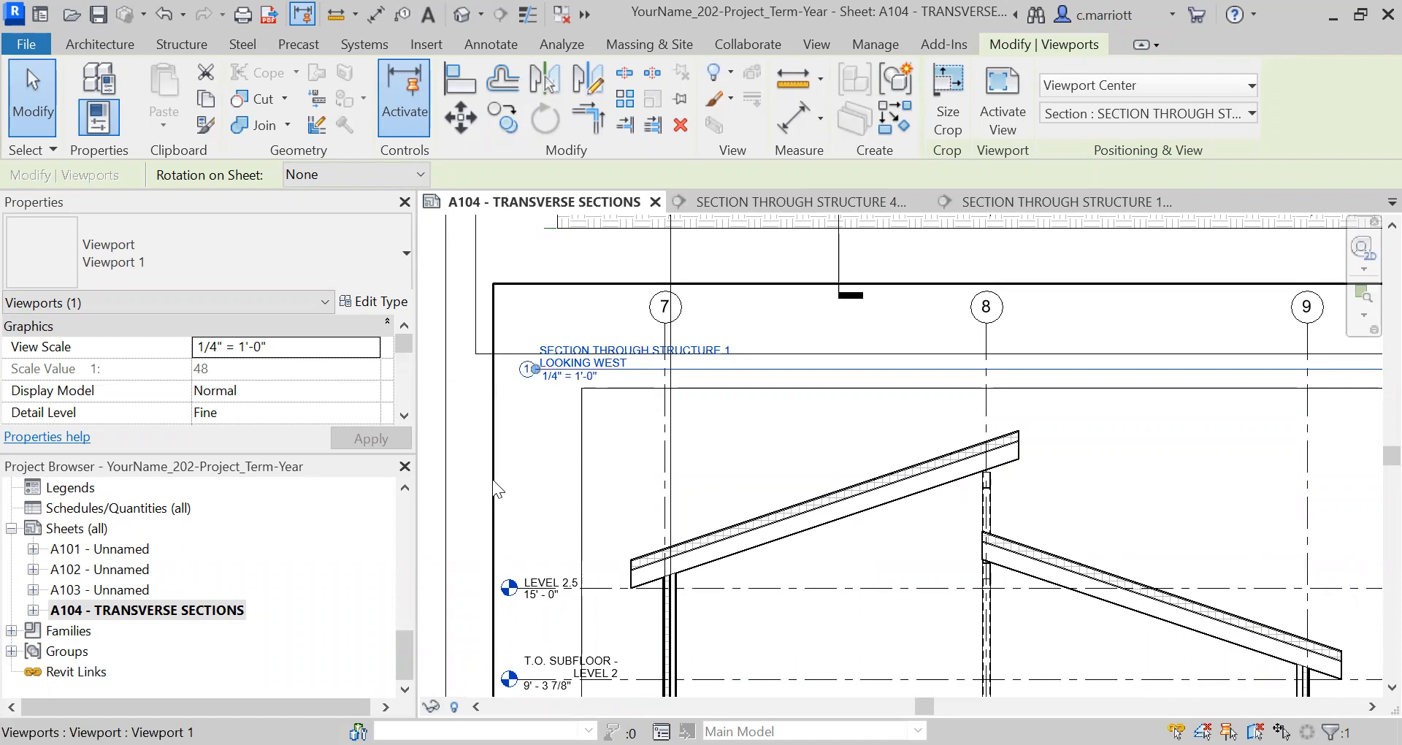
pyautogui.press('Right')
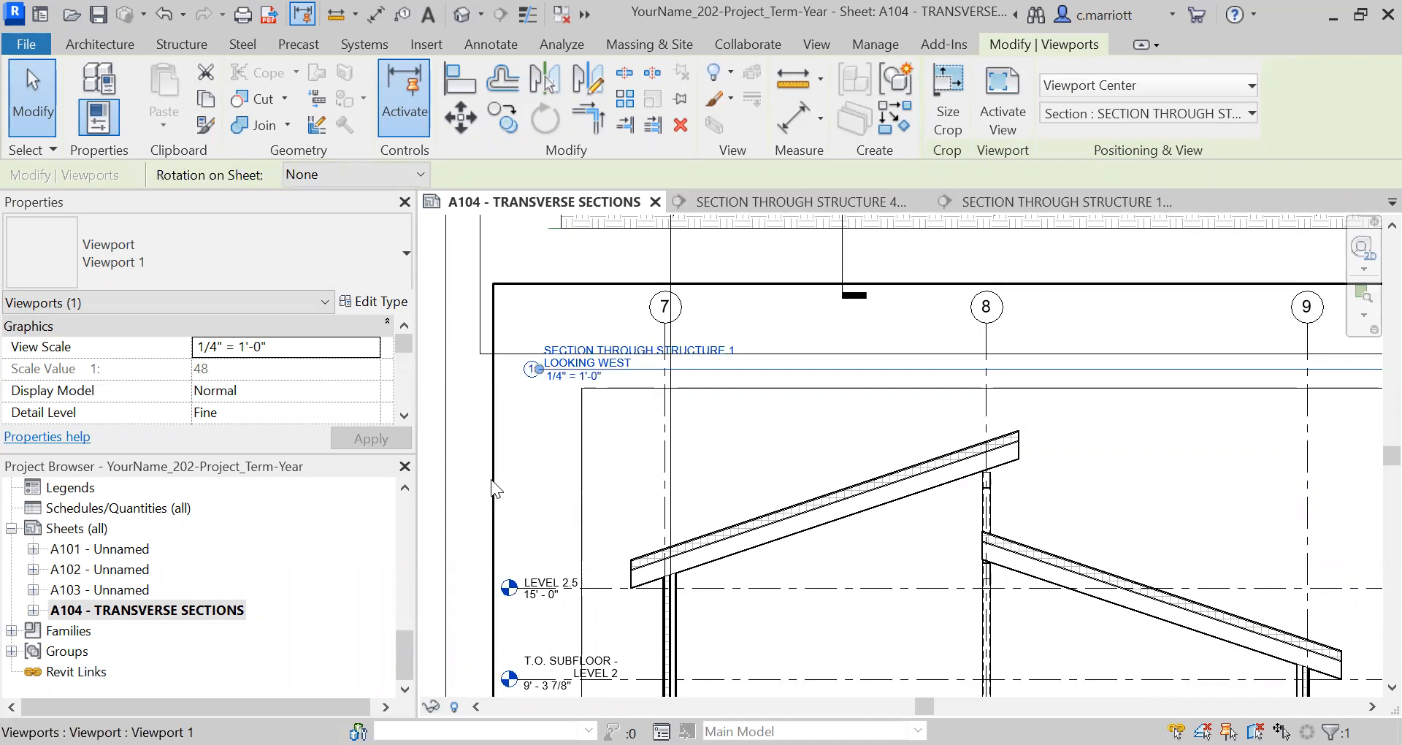
pyautogui.press('Left')
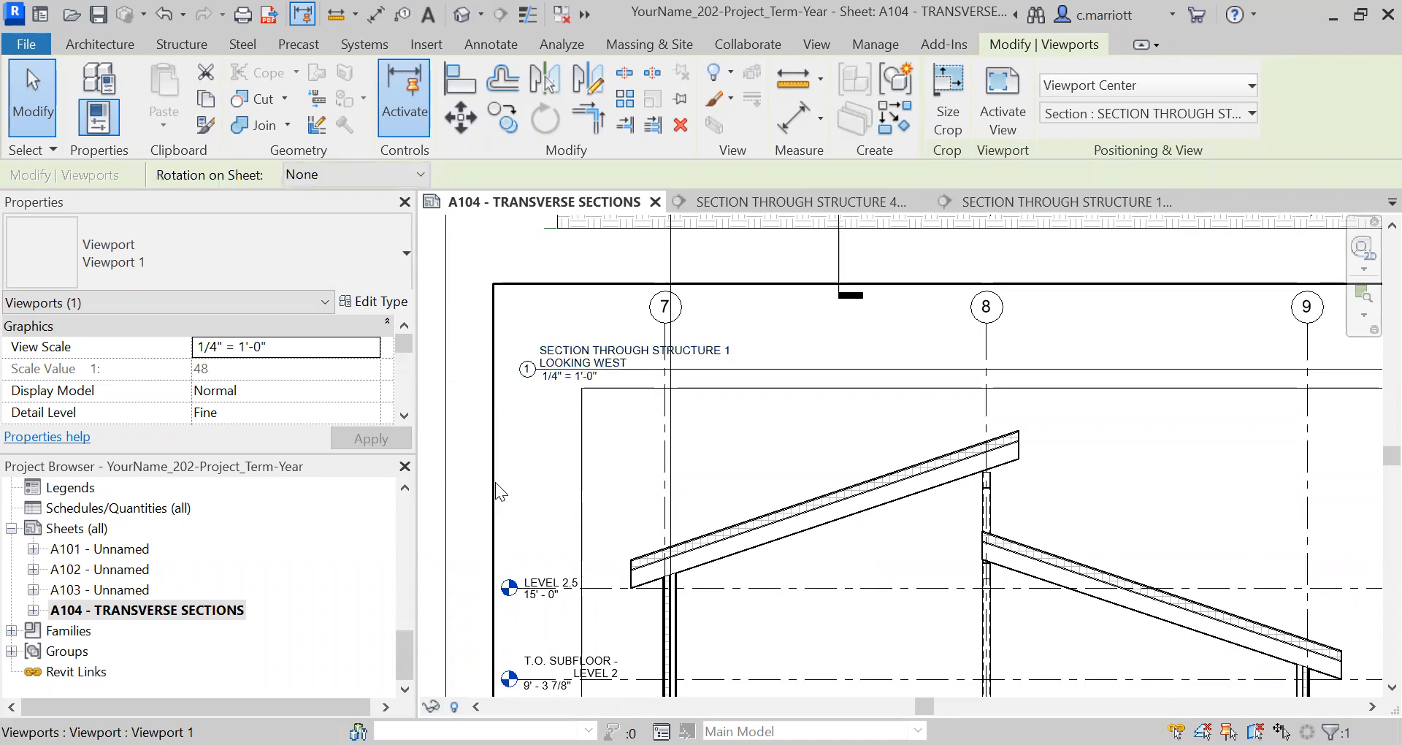
pyautogui.press('Right')
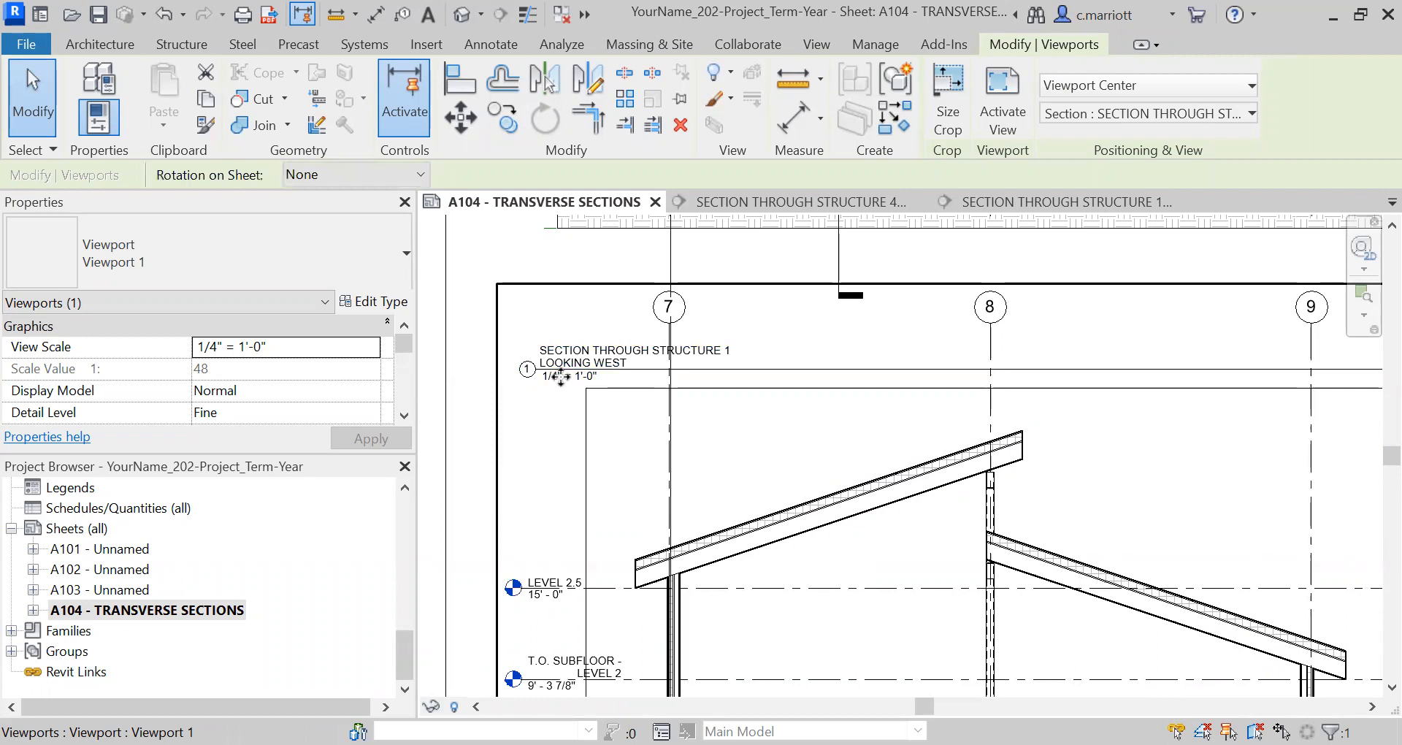
pyautogui.scroll(-6, 561, 376)
pyautogui.scroll(2, 524, 482)
pyautogui.scroll(-3, 526, 398)
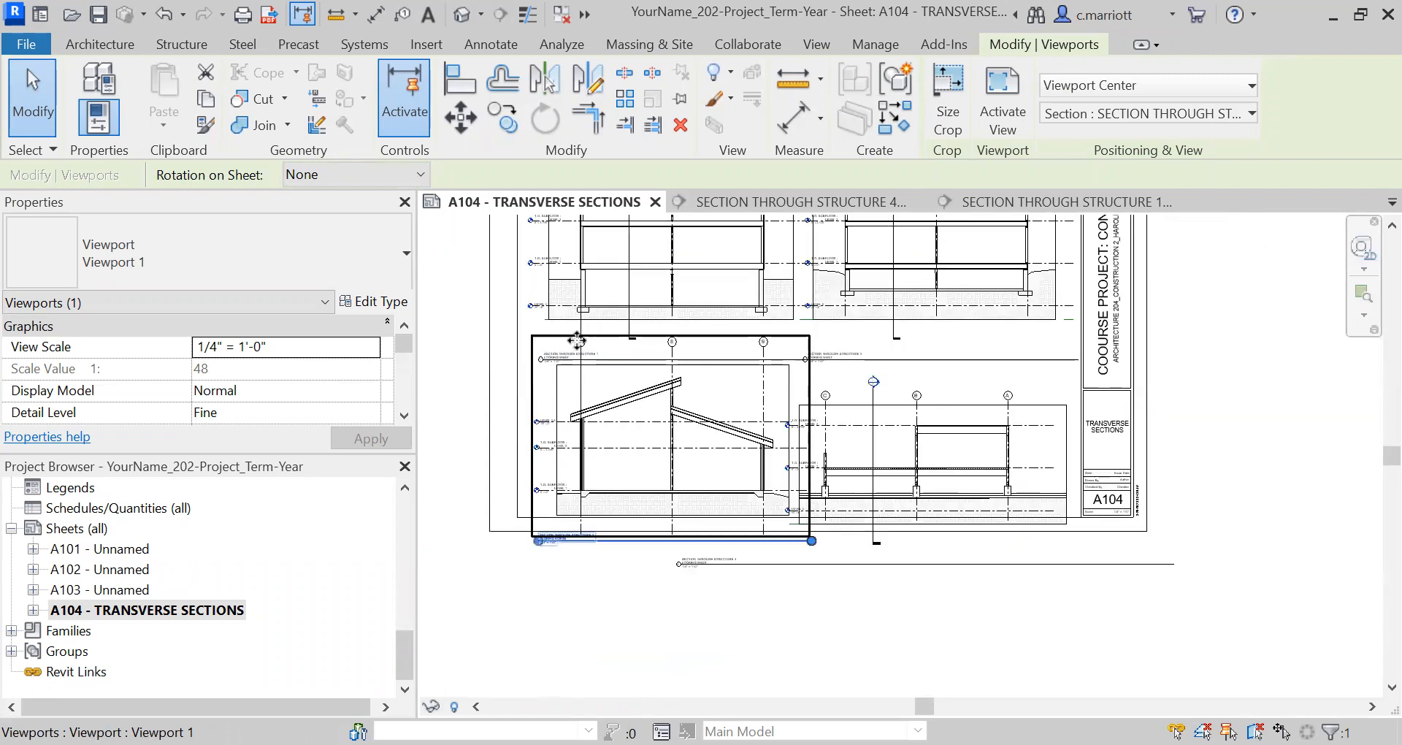
# Nudge the vertical detail line left across the sheet until it sits just outside the level heads of the Structure 1 and Structure 3 sections
pyautogui.scroll(4, 576, 339)
pyautogui.click(579, 310)
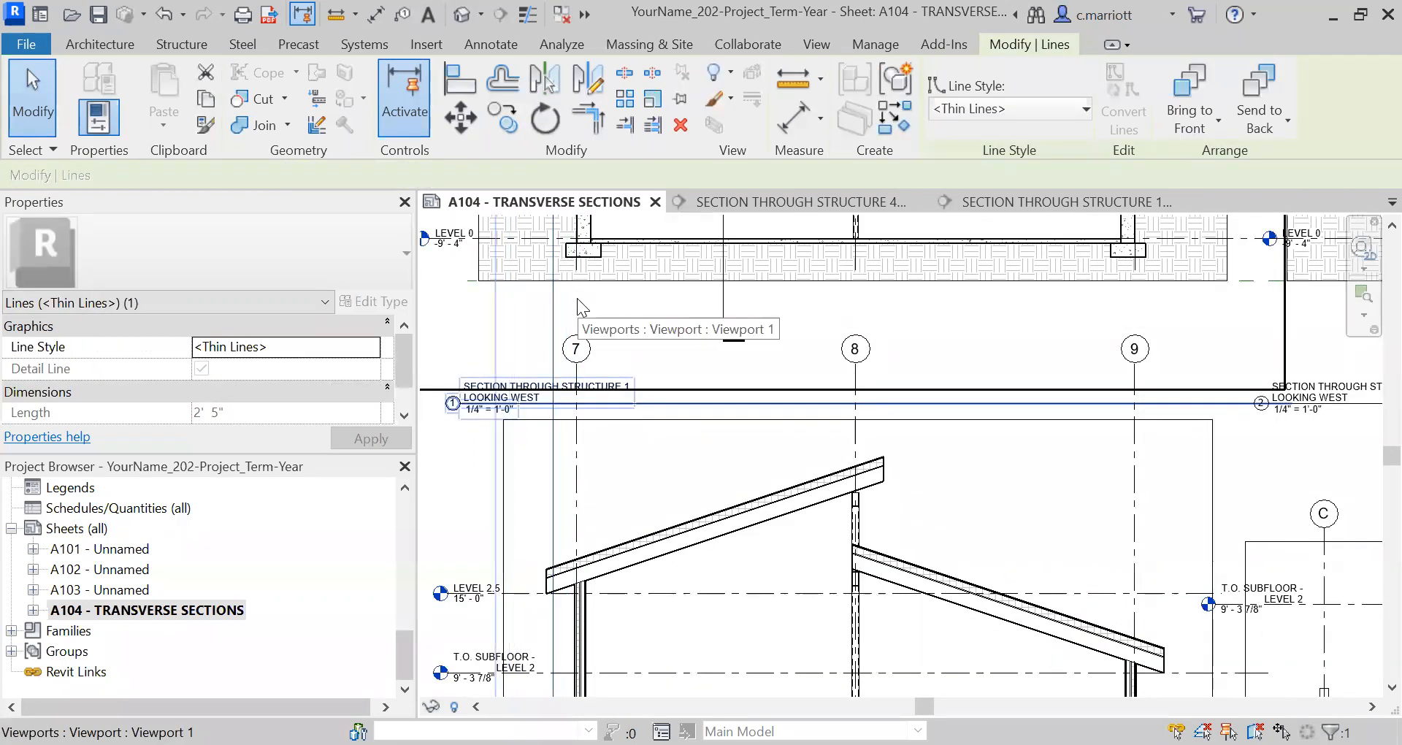
pyautogui.scroll(-4, 558, 306)
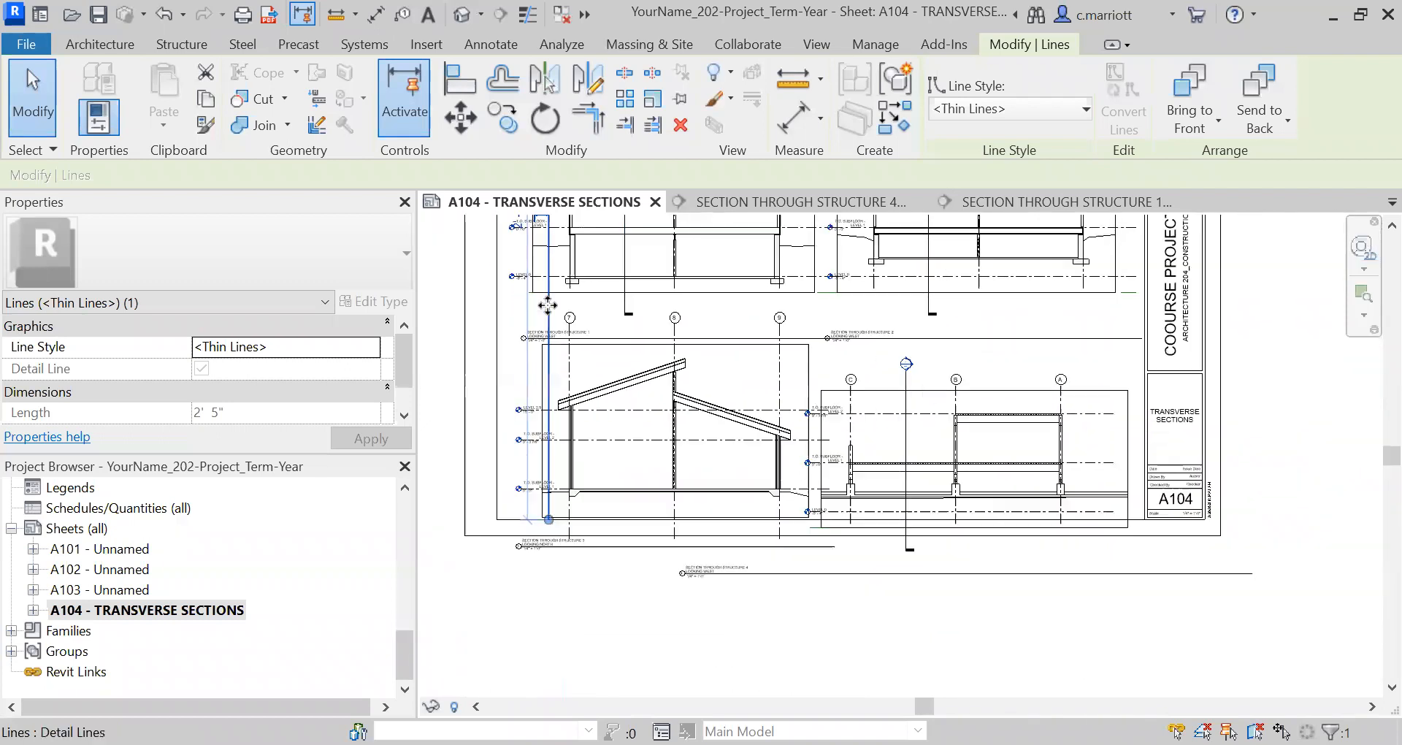
pyautogui.press('Left')
pyautogui.press('Left')
pyautogui.press('Left')
pyautogui.press('Left')
pyautogui.press('Left')
pyautogui.press('Left')
pyautogui.press('Left')
pyautogui.press('Left')
pyautogui.press('Left')
pyautogui.press('Left')
pyautogui.press('Left')
pyautogui.scroll(3, 495, 464)
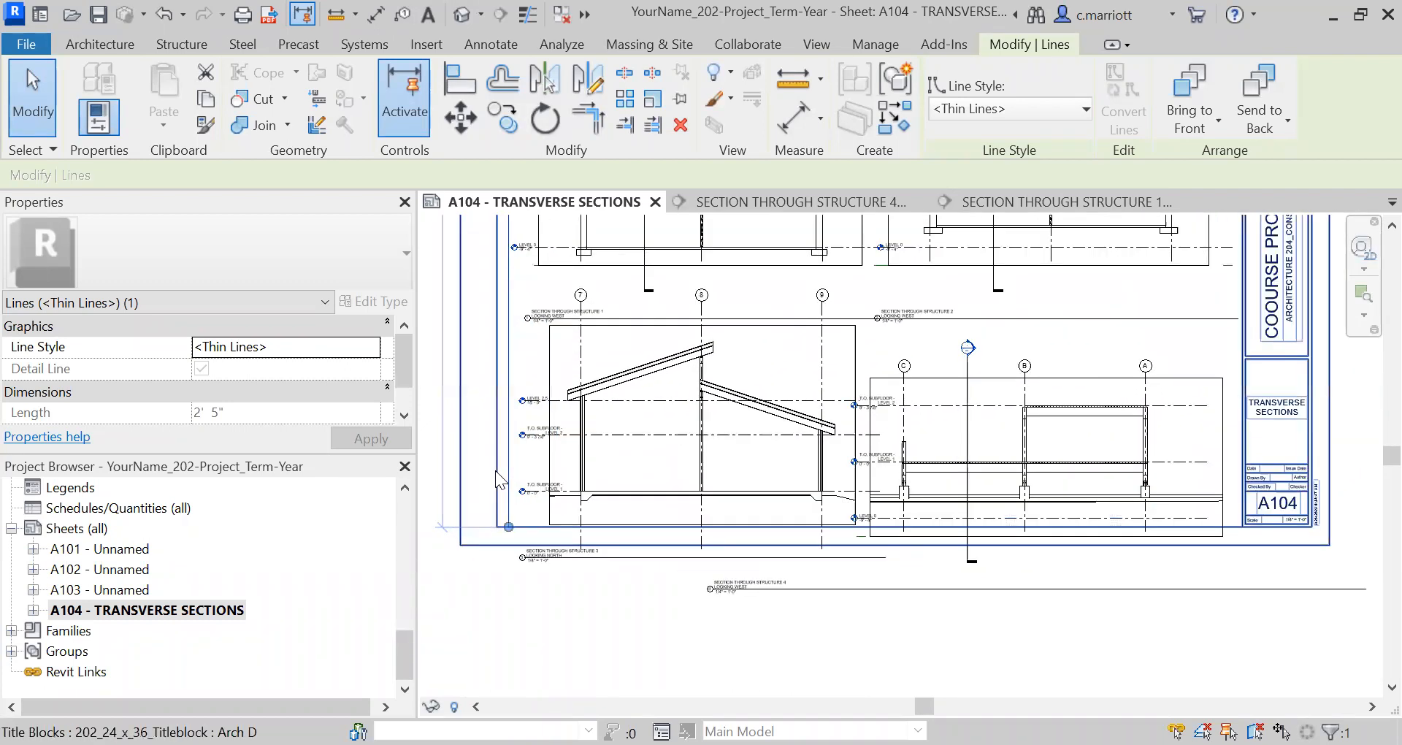
pyautogui.press('Escape')
# Activate the Section Through Structure 3 viewport for editing within the sheet
pyautogui.click(565, 358)
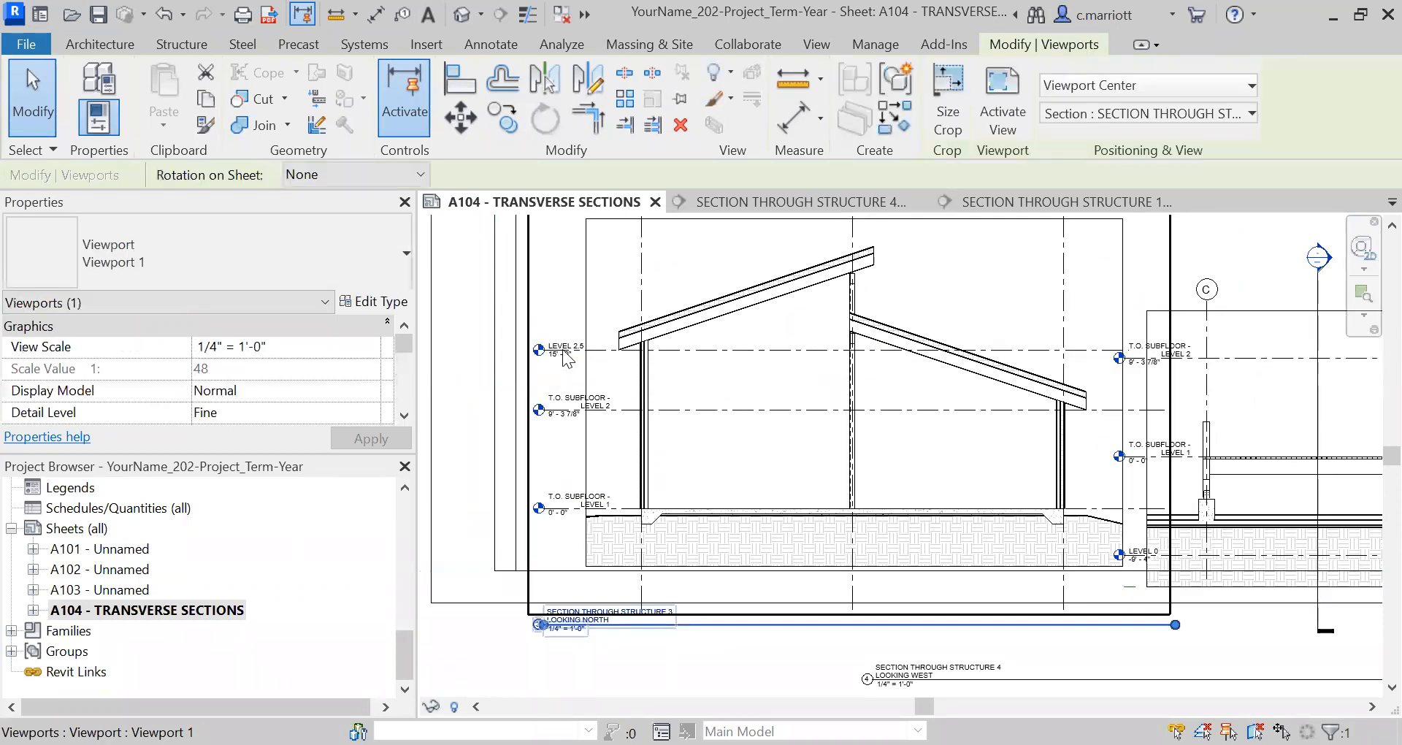
pyautogui.scroll(-4, 566, 358)
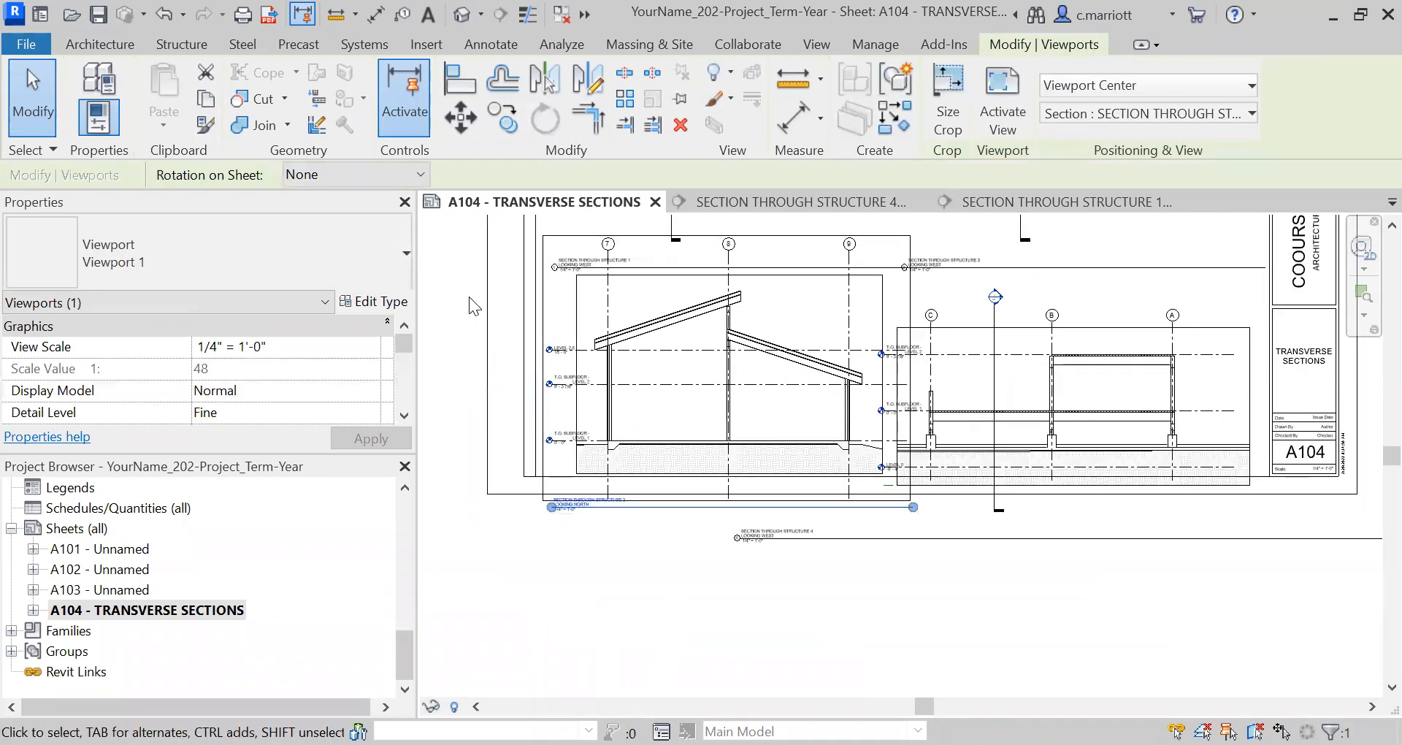
pyautogui.scroll(-2, 468, 297)
pyautogui.scroll(6, 516, 353)
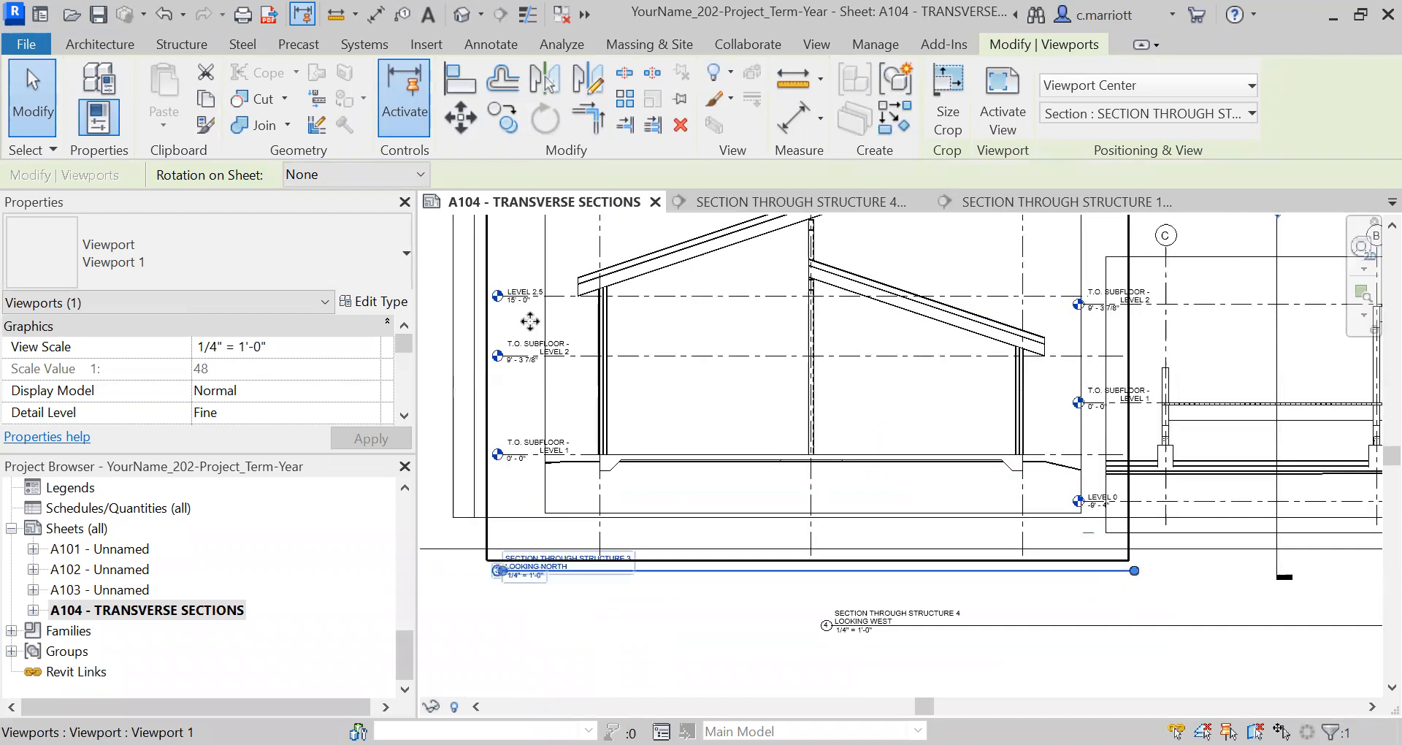
pyautogui.press('Escape')
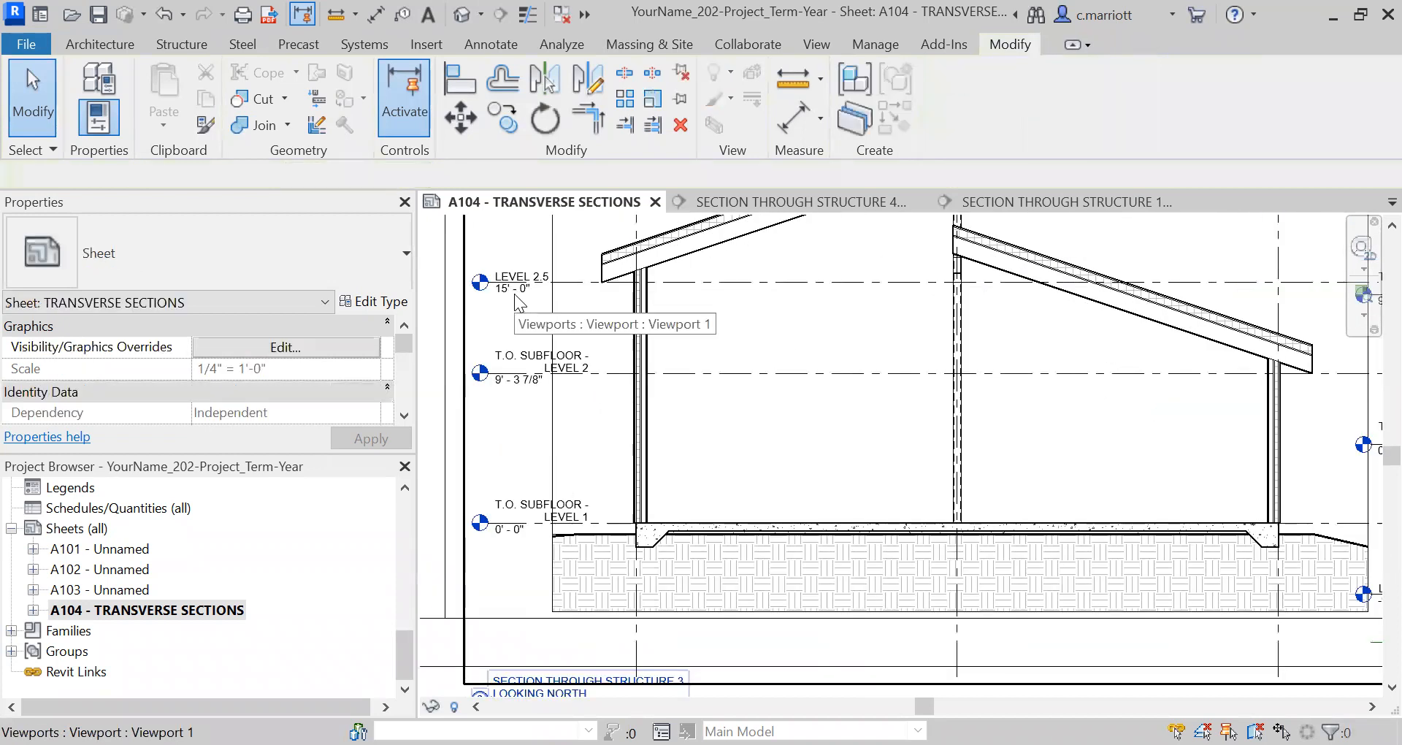
pyautogui.doubleClick(504, 286)
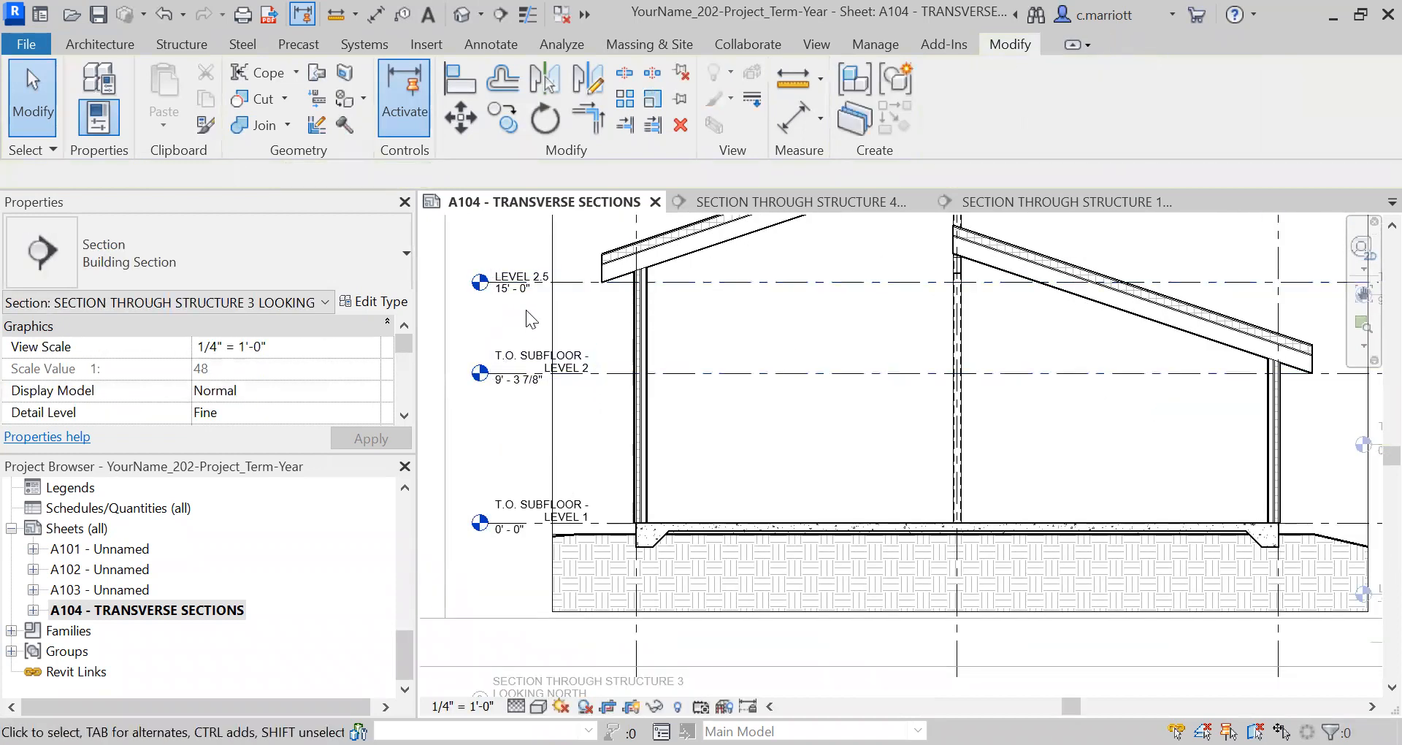
# Extend the level lines of the Structure 3 section left together so their heads approach the vertical detail line
pyautogui.scroll(-4, 533, 325)
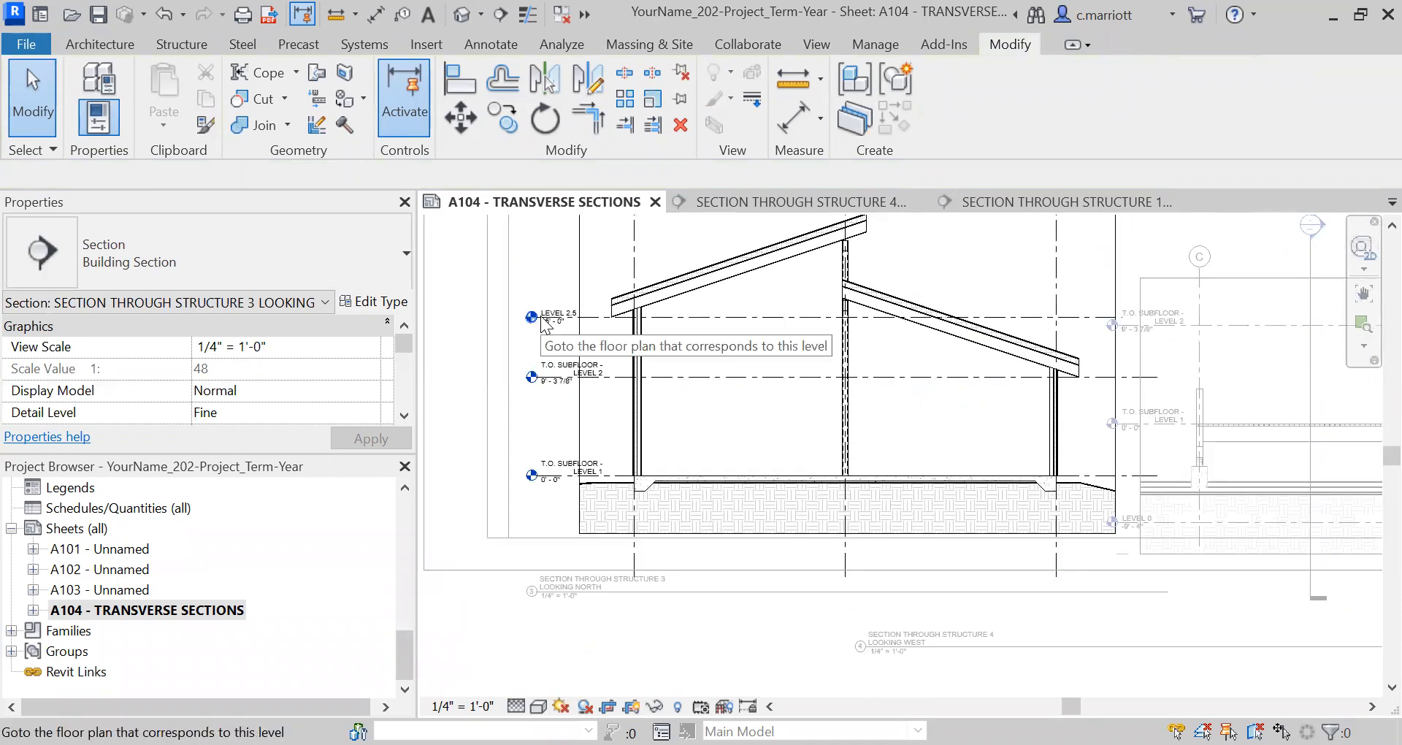
pyautogui.click(532, 320)
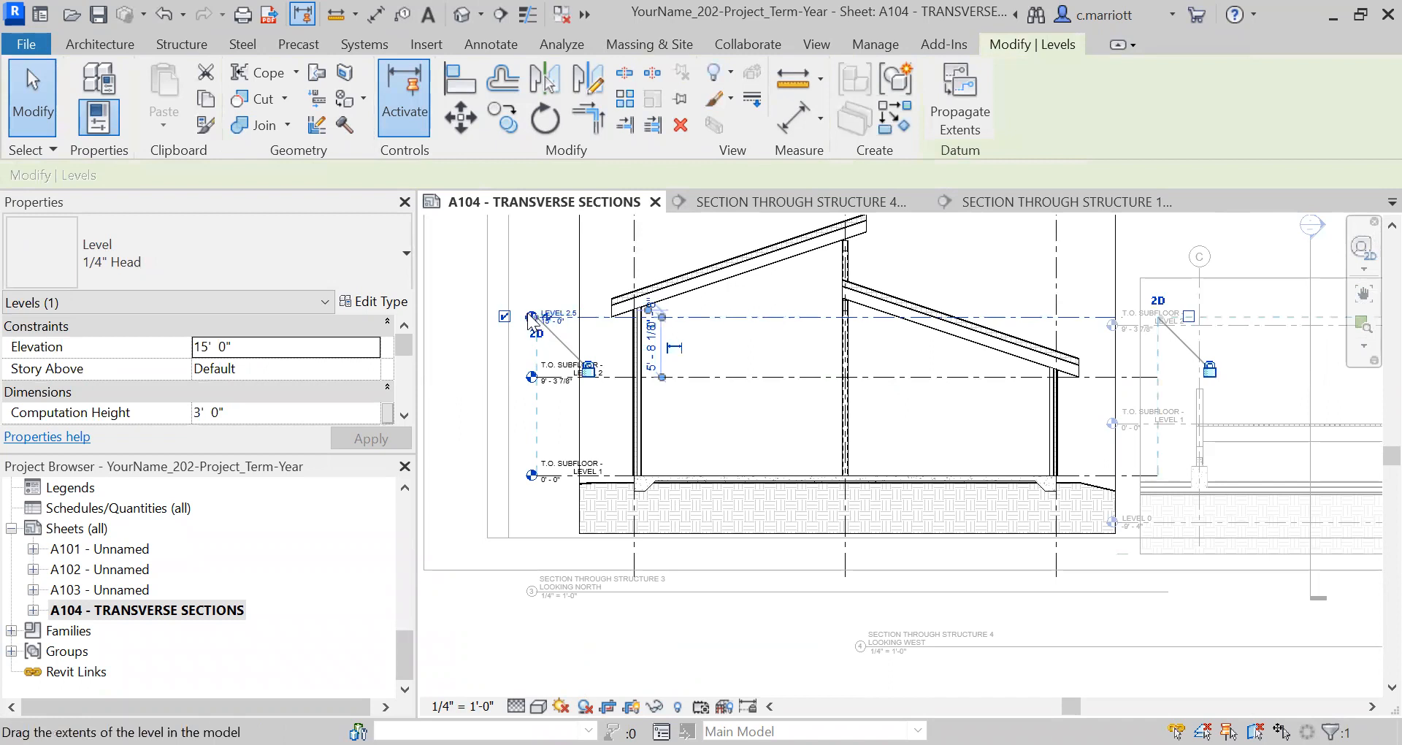
pyautogui.moveTo(538, 321); pyautogui.dragTo(525, 317)
pyautogui.click(463, 345)
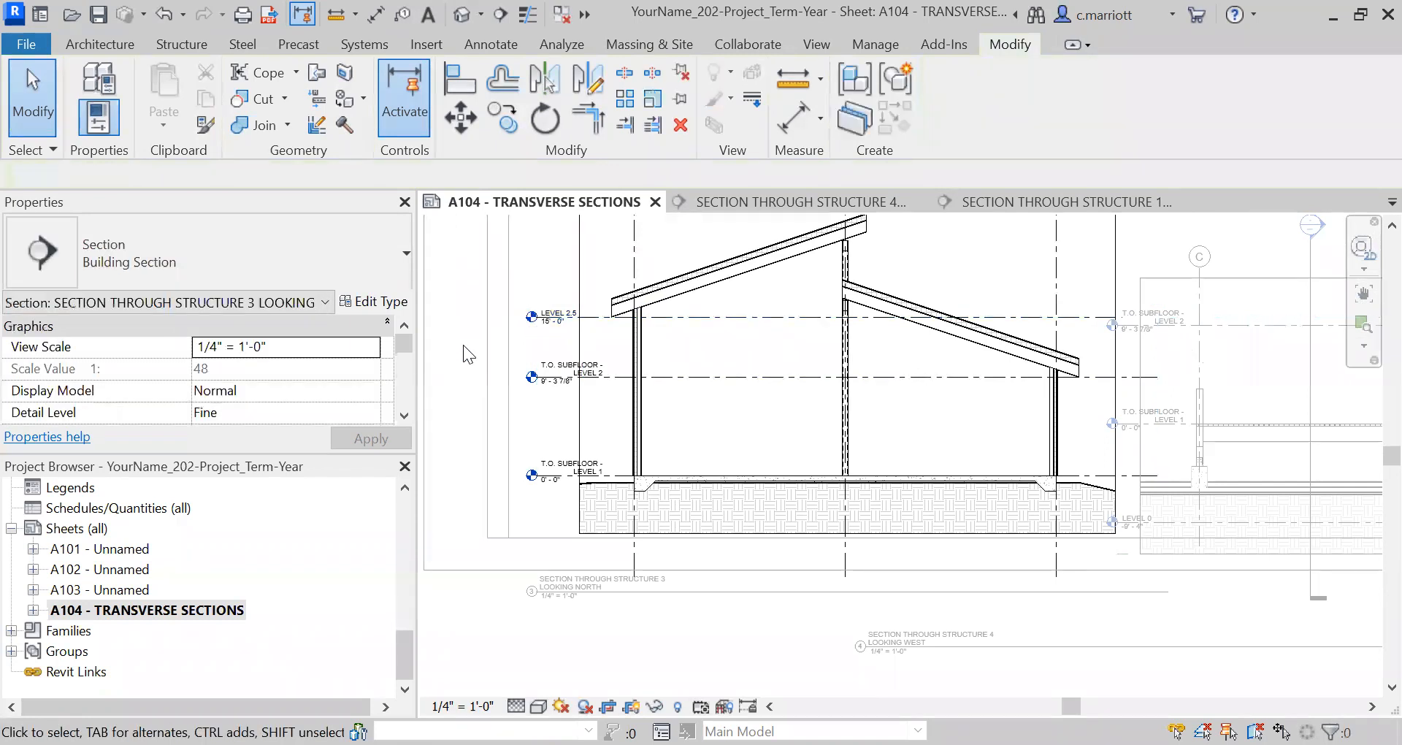
pyautogui.click(547, 319)
pyautogui.moveTo(538, 316); pyautogui.dragTo(518, 319)
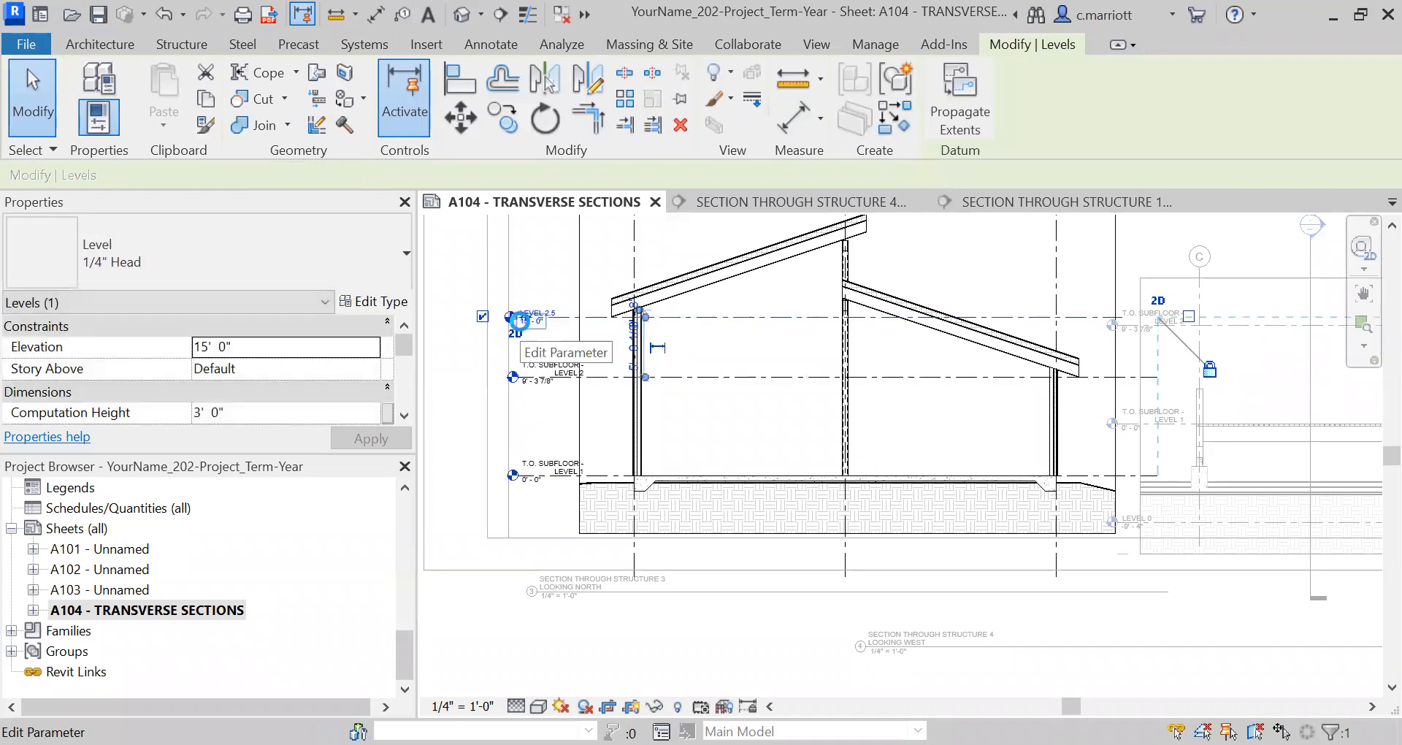
# Try to fine-tune the Level 2.5 head against the vertical detail line with small nudges and end-point adjustments
pyautogui.press('Right')
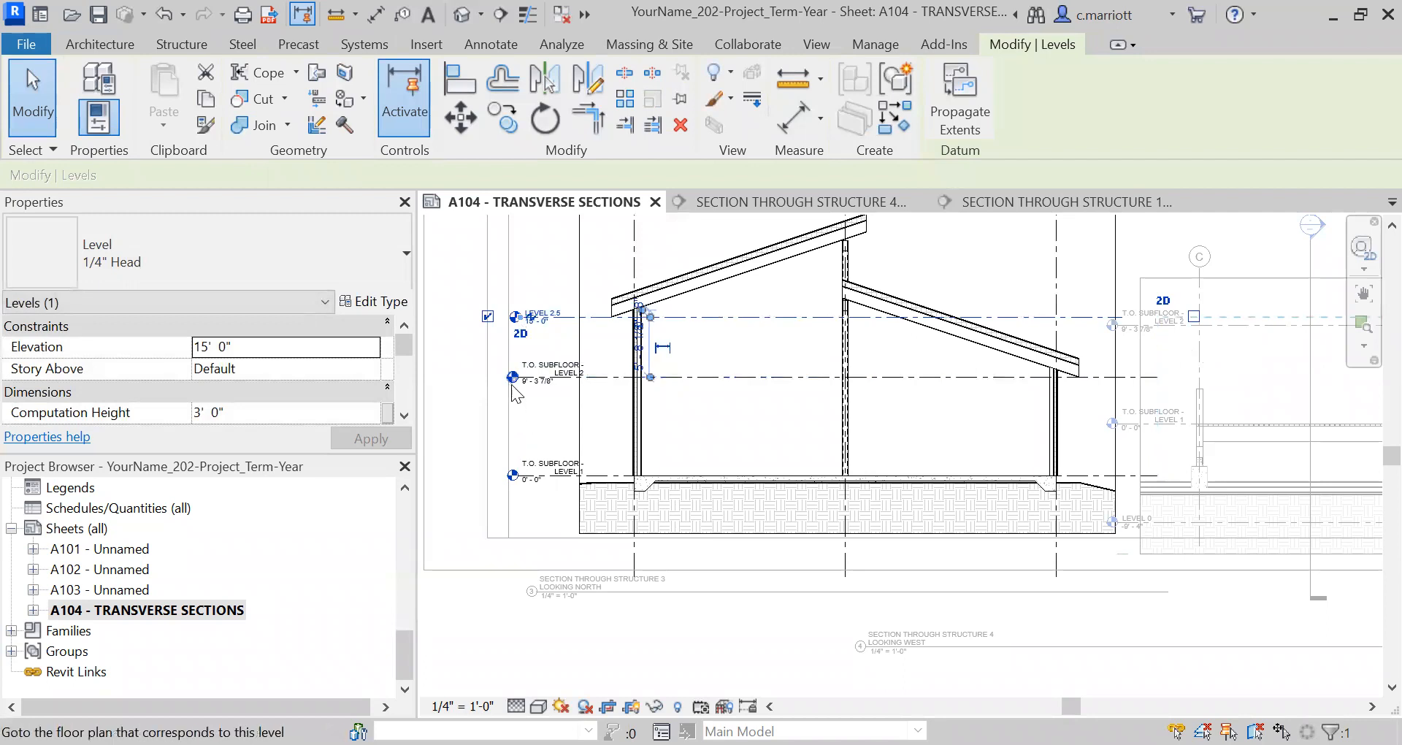
pyautogui.press('Left')
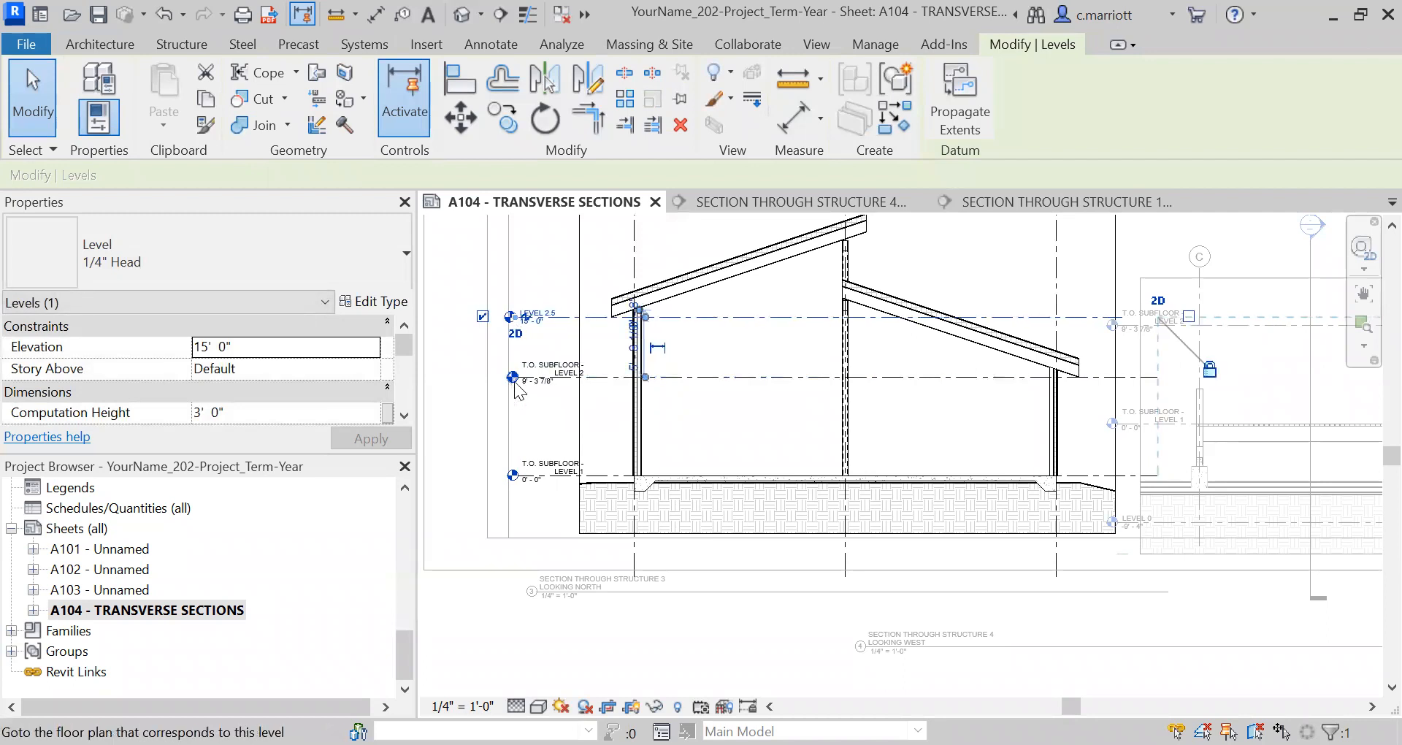
pyautogui.moveTo(511, 317); pyautogui.dragTo(512, 316)
pyautogui.scroll(5, 511, 317)
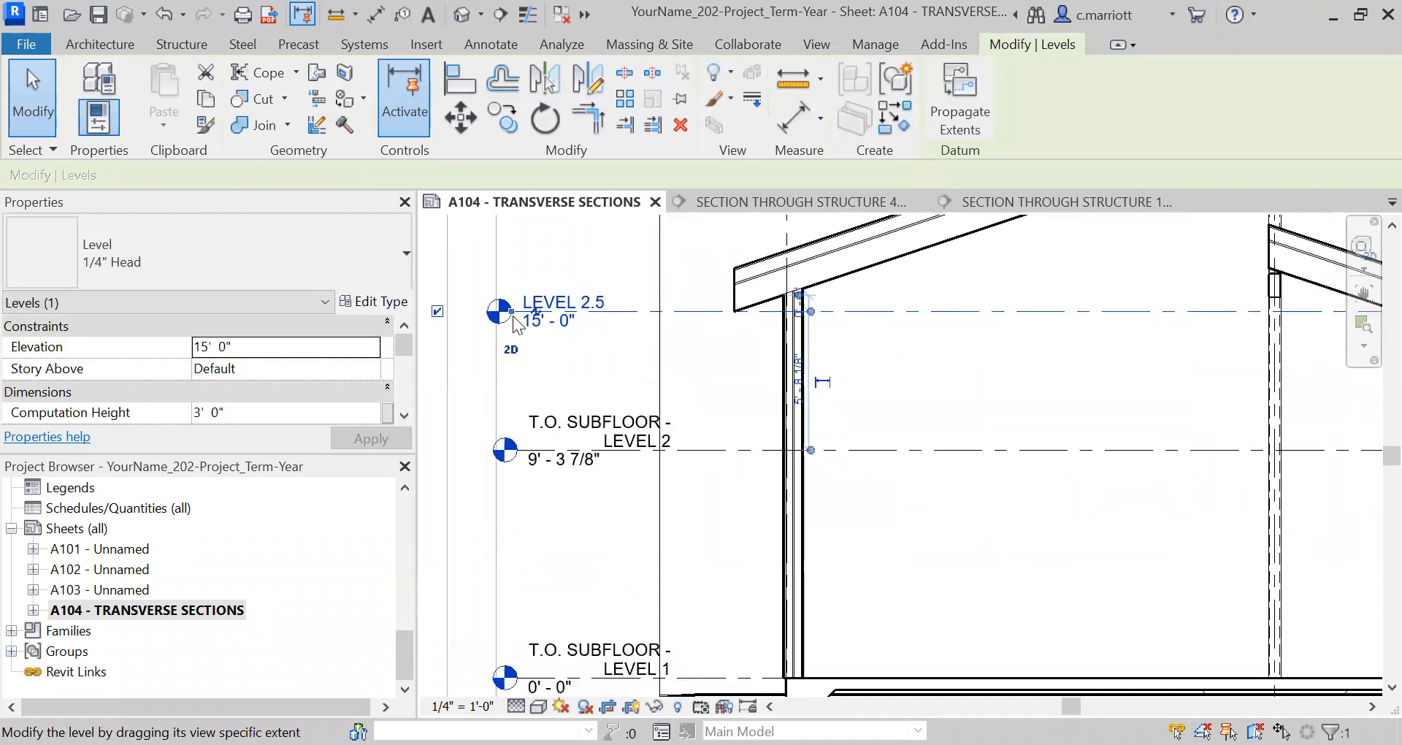
pyautogui.moveTo(511, 314); pyautogui.dragTo(511, 312)
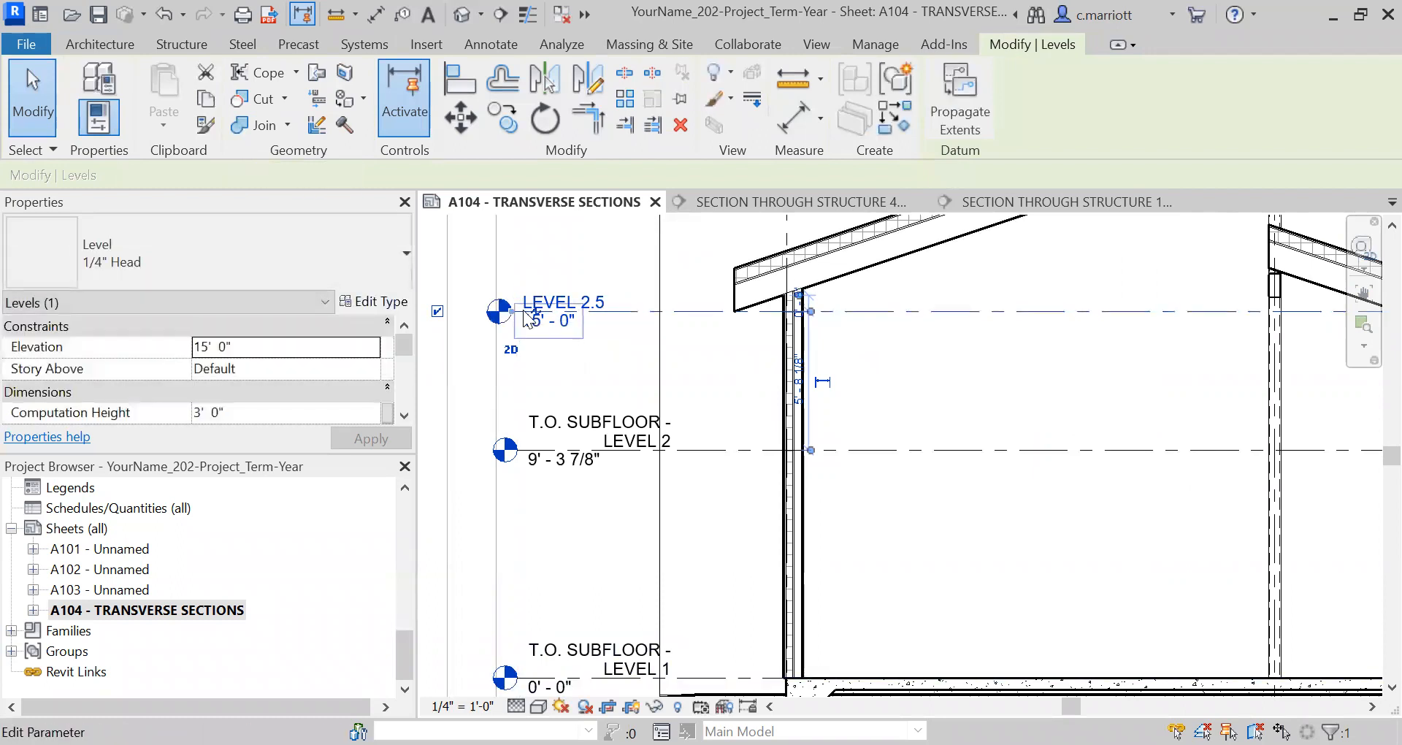
pyautogui.click(455, 363)
# Compare the level heads with the Structure 1 section above and move the Level 2.5 head slightly right, away from the vertical detail line
pyautogui.scroll(-8, 533, 365)
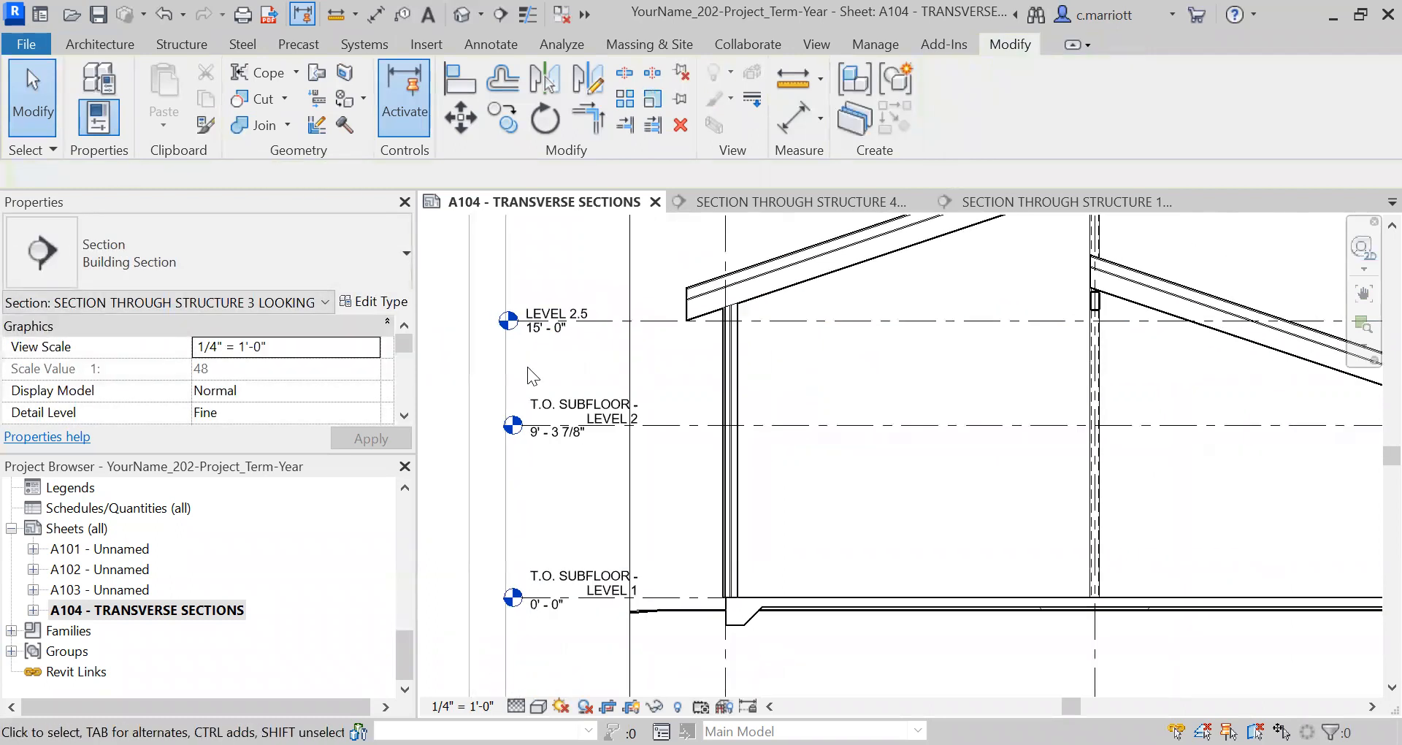
pyautogui.moveTo(487, 290); pyautogui.dragTo(509, 383, button='middle')
pyautogui.scroll(8, 566, 380)
pyautogui.scroll(2, 577, 324)
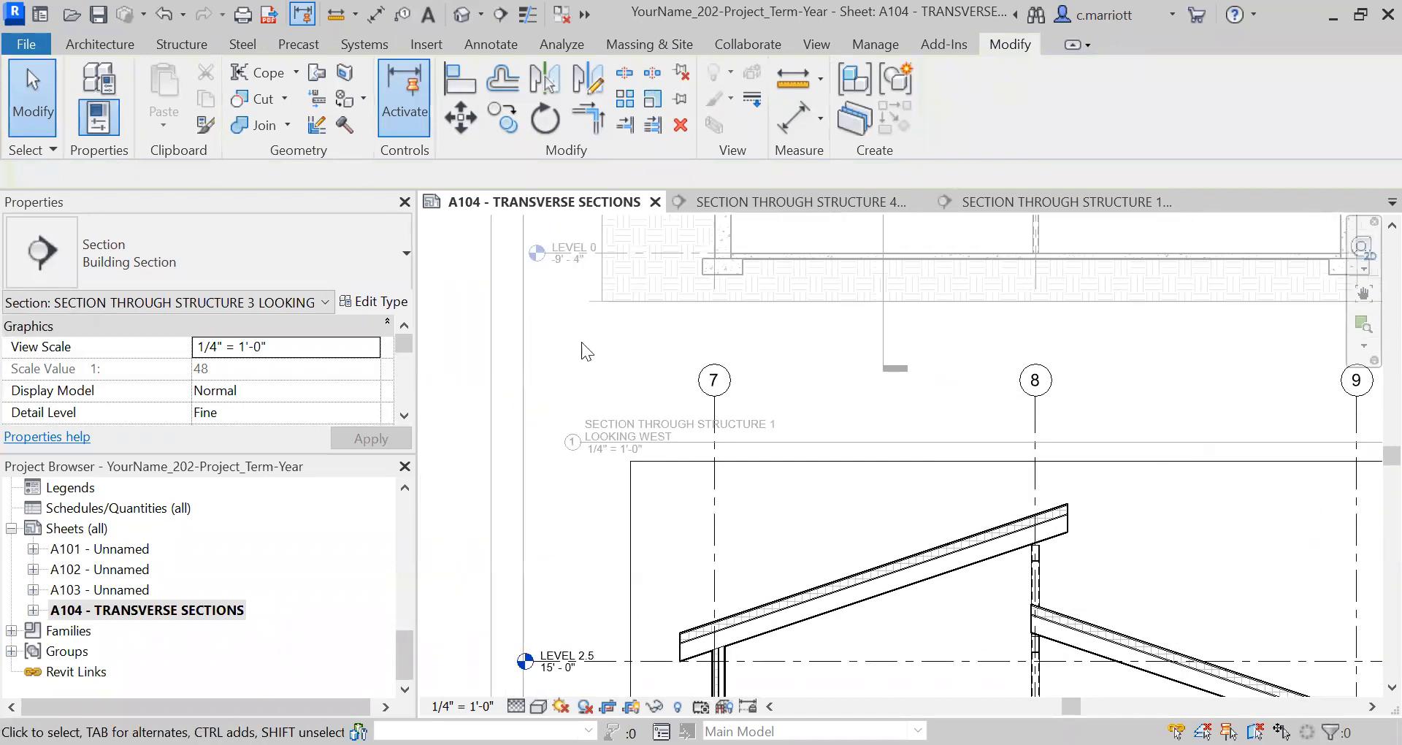
pyautogui.scroll(-2, 566, 440)
pyautogui.moveTo(552, 485); pyautogui.dragTo(511, 347, button='middle')
pyautogui.scroll(-1, 514, 445)
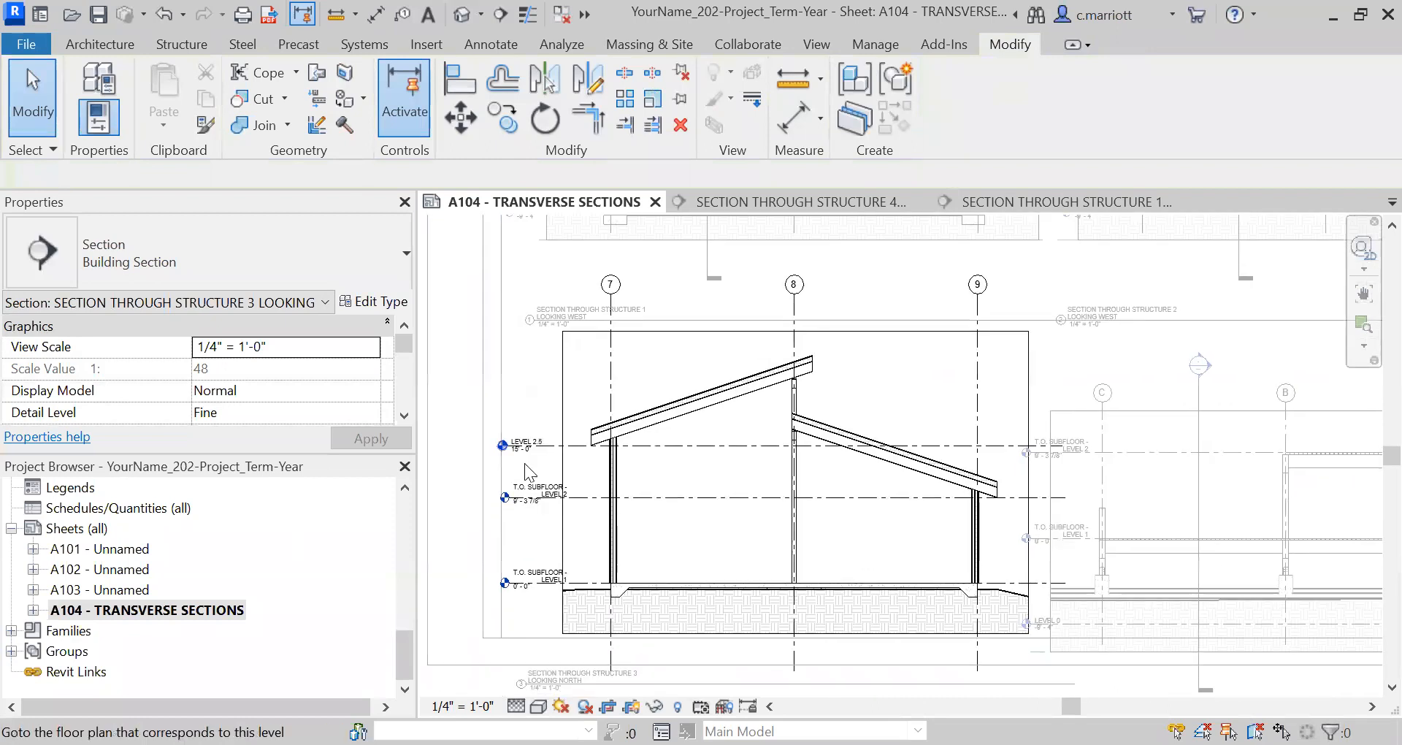
pyautogui.scroll(6, 512, 456)
pyautogui.click(619, 438)
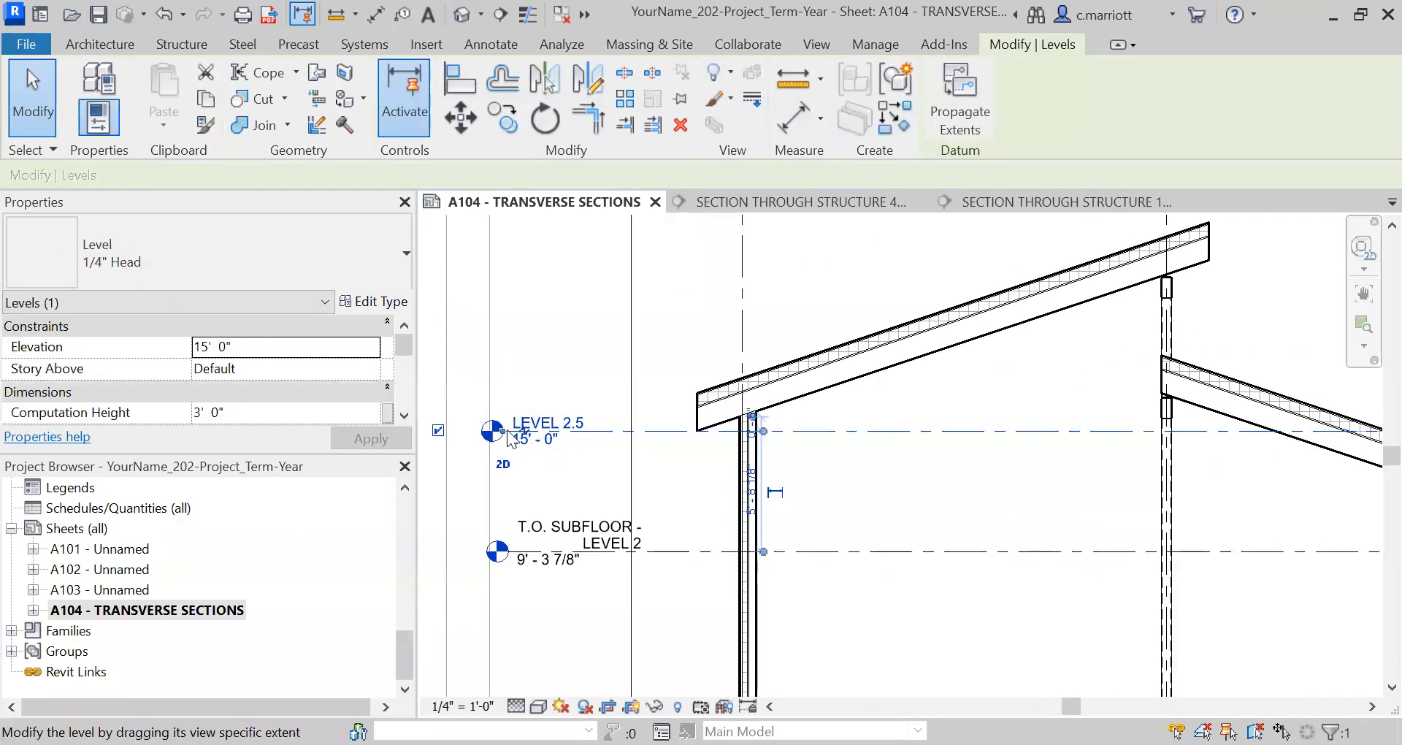
pyautogui.moveTo(504, 438); pyautogui.dragTo(513, 433)
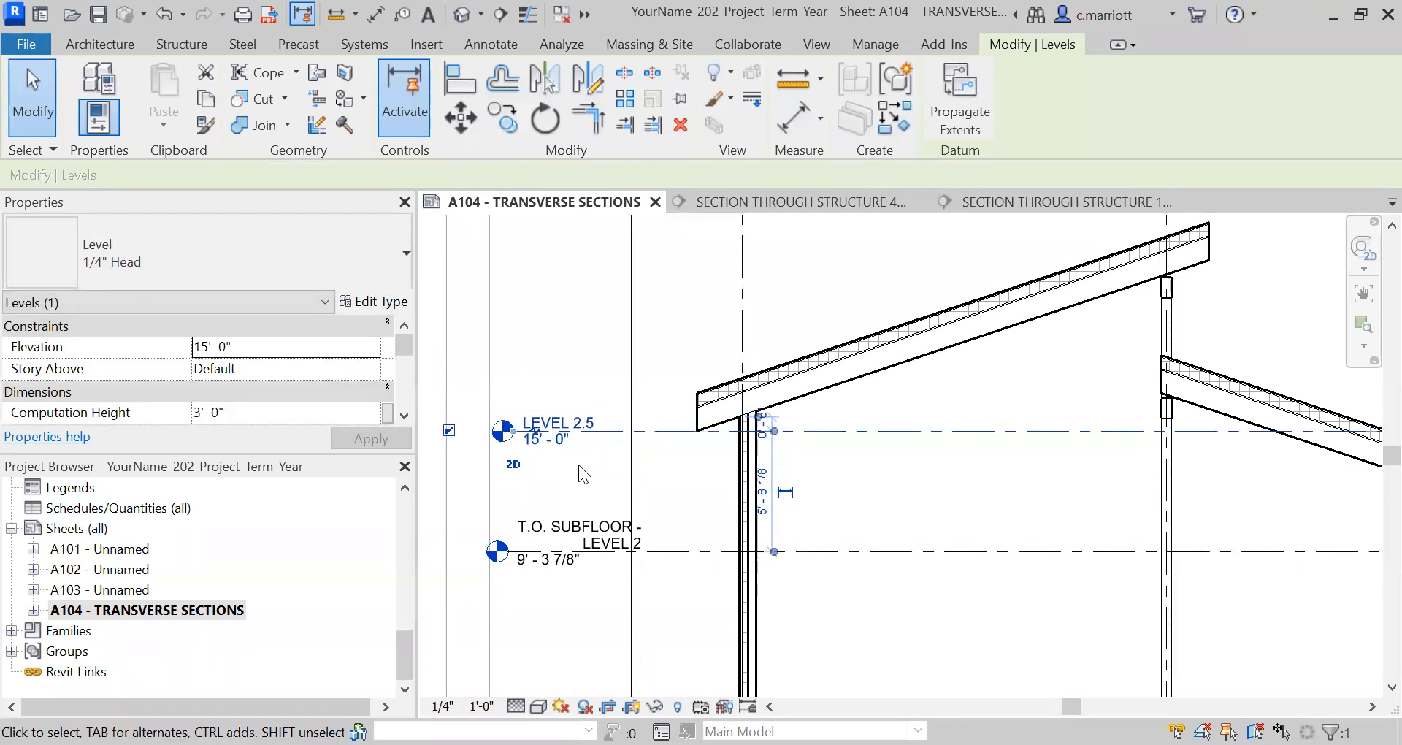
# Nudge the T.O. Subfloor - Level 2 line one increment right so its head lines up with the Level 2.5 head
pyautogui.scroll(-3, 549, 386)
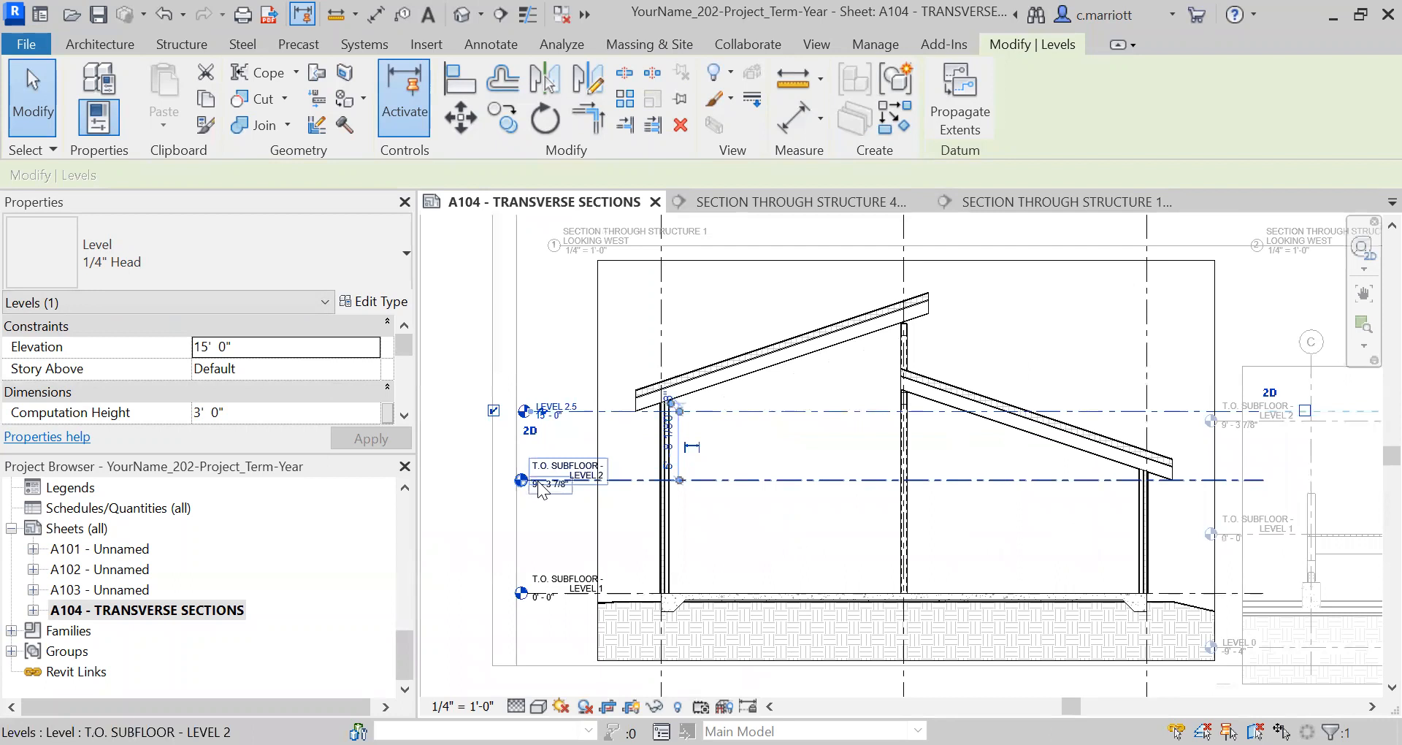
pyautogui.click(537, 480)
pyautogui.press('Right')
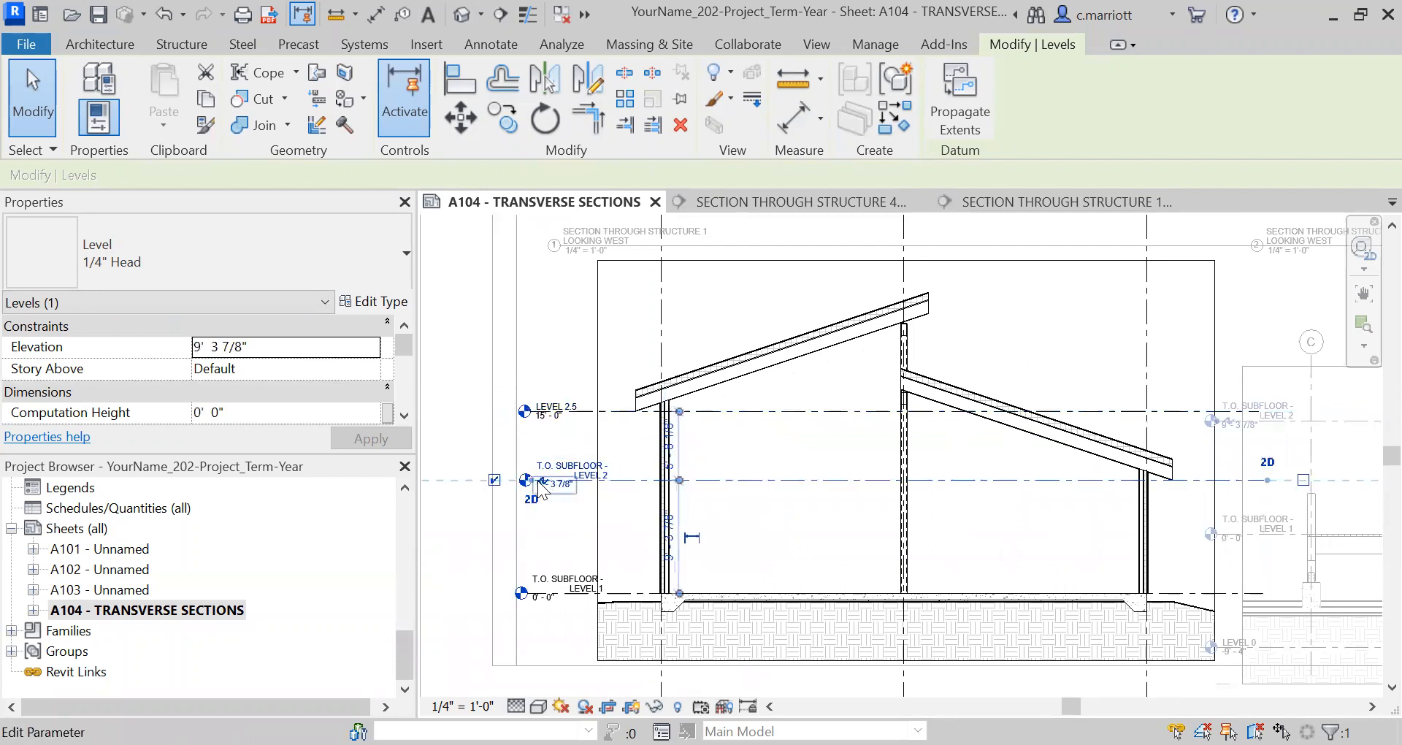
pyautogui.scroll(-5, 541, 485)
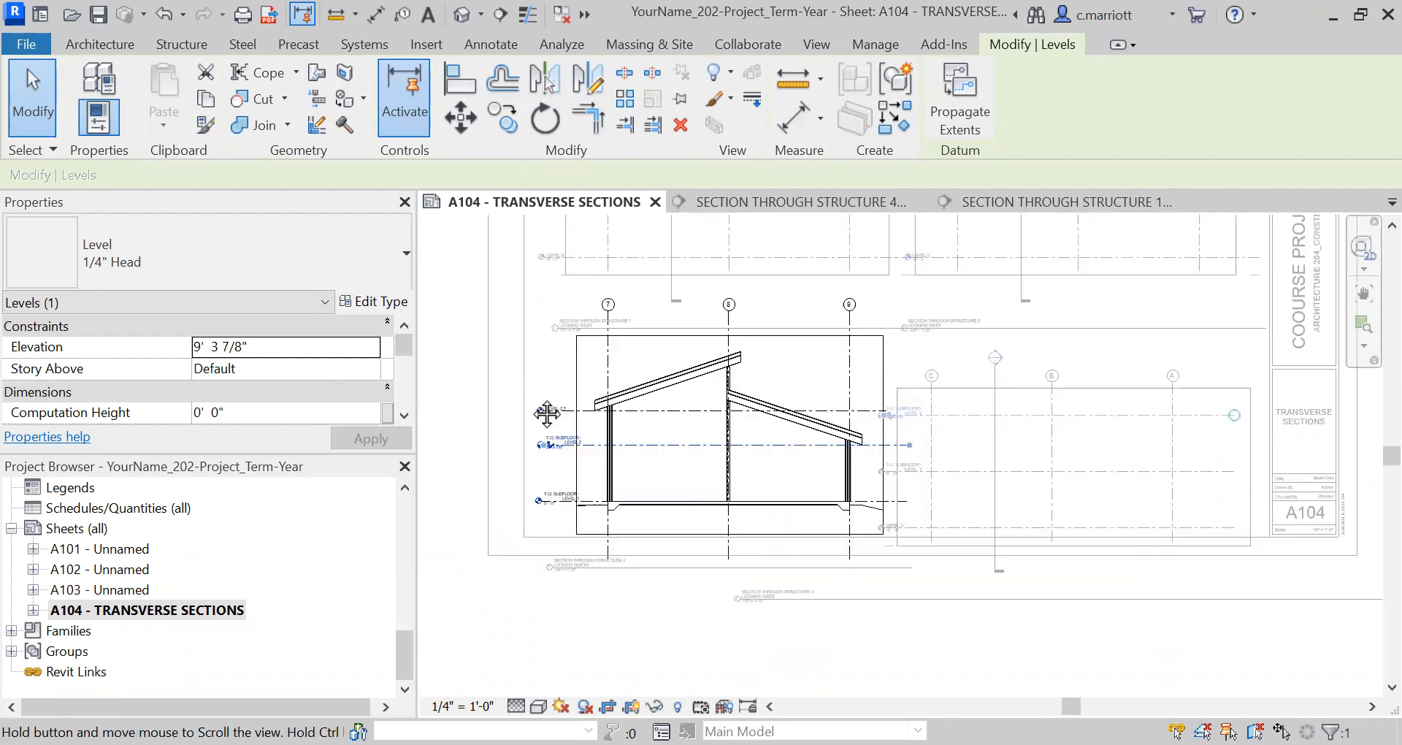
pyautogui.scroll(5, 537, 444)
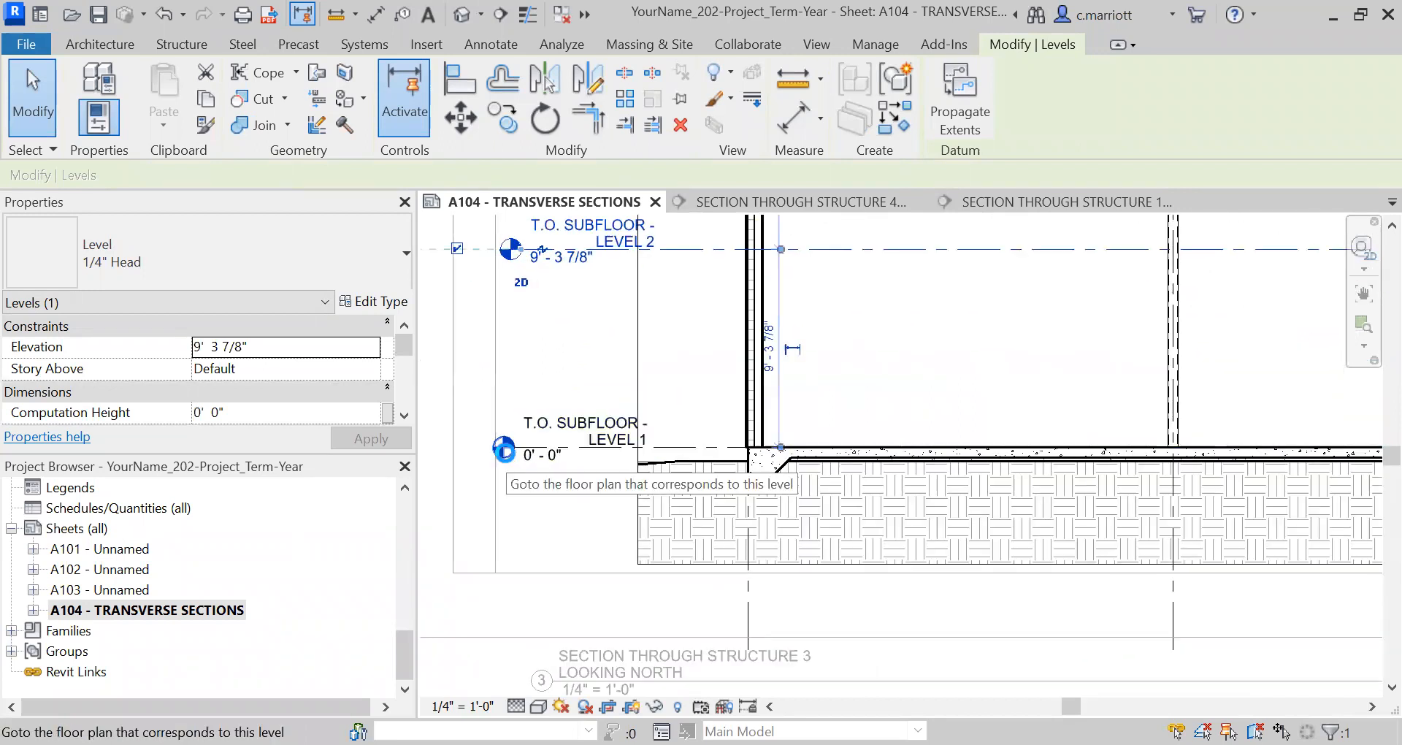
pyautogui.press('Right')
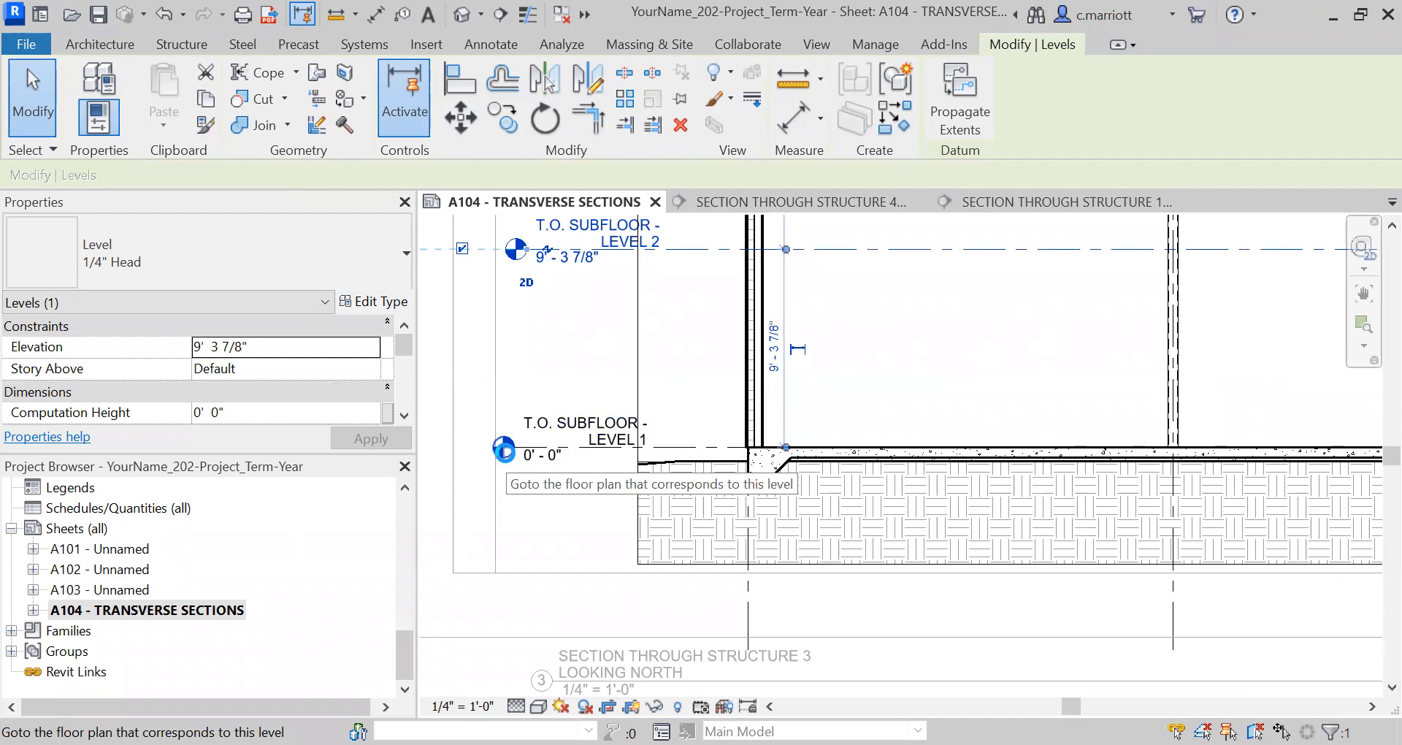
pyautogui.press('Left')
# Nudge the T.O. Subfloor - Level 1 line one increment right to line up with the level heads above it
pyautogui.click(590, 458)
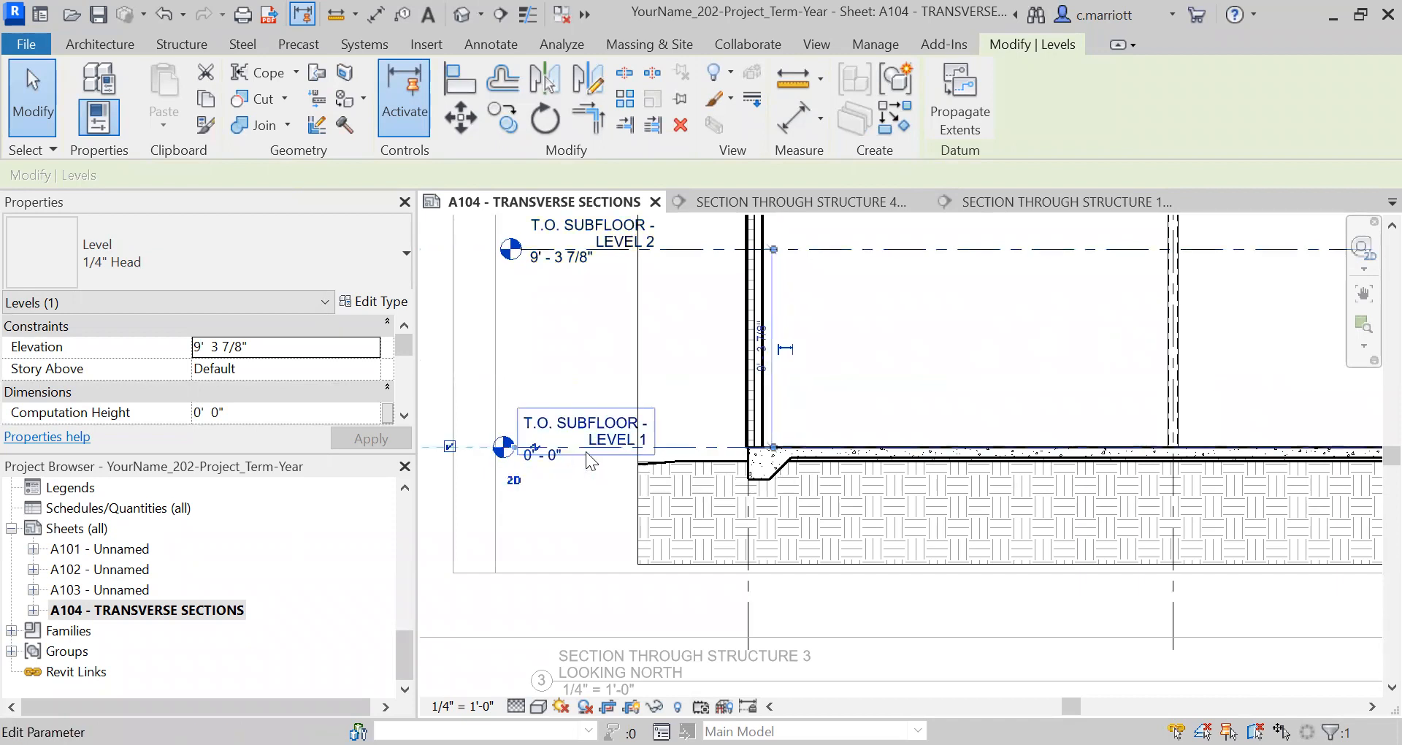
pyautogui.press('Right')
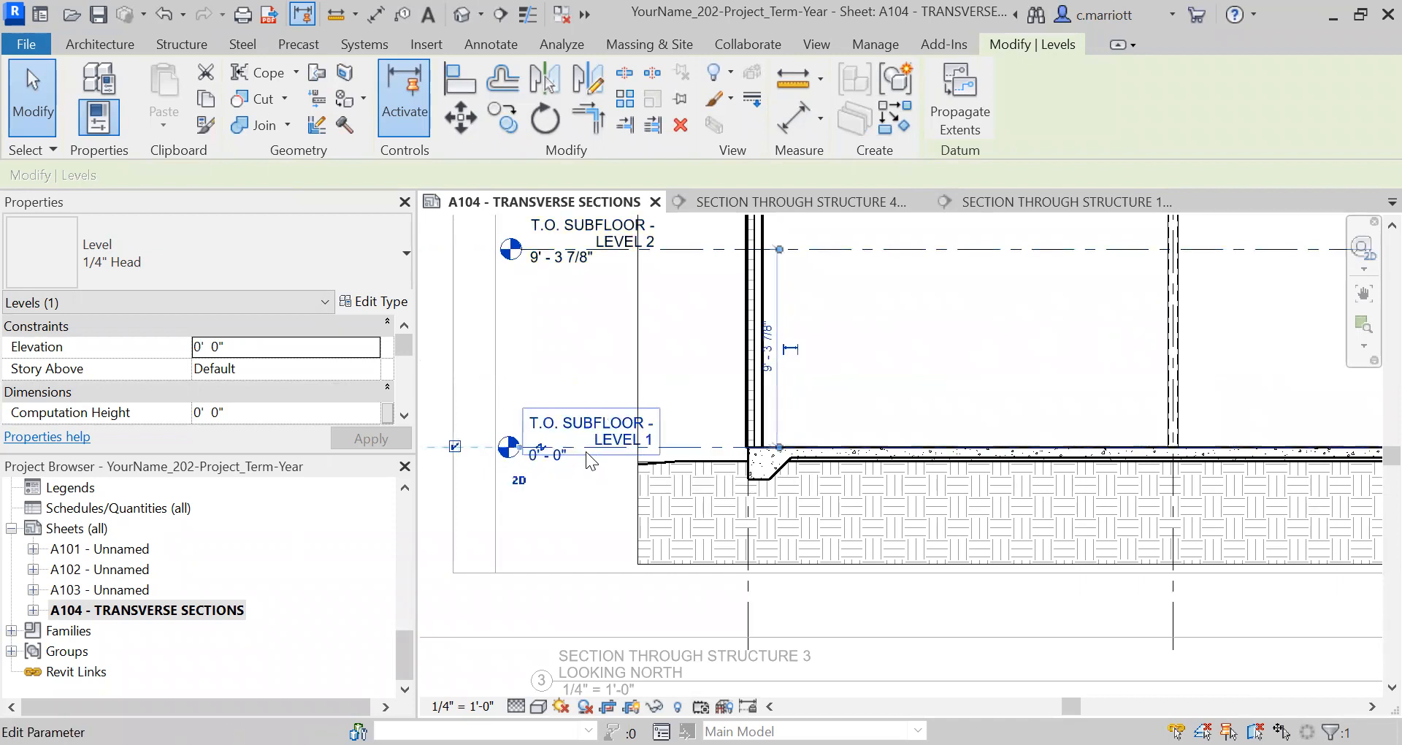
pyautogui.click(584, 357)
# Deactivate the Structure 3 section viewport and check its level heads against those of the Structure 1 section on the sheet
pyautogui.scroll(-3, 604, 406)
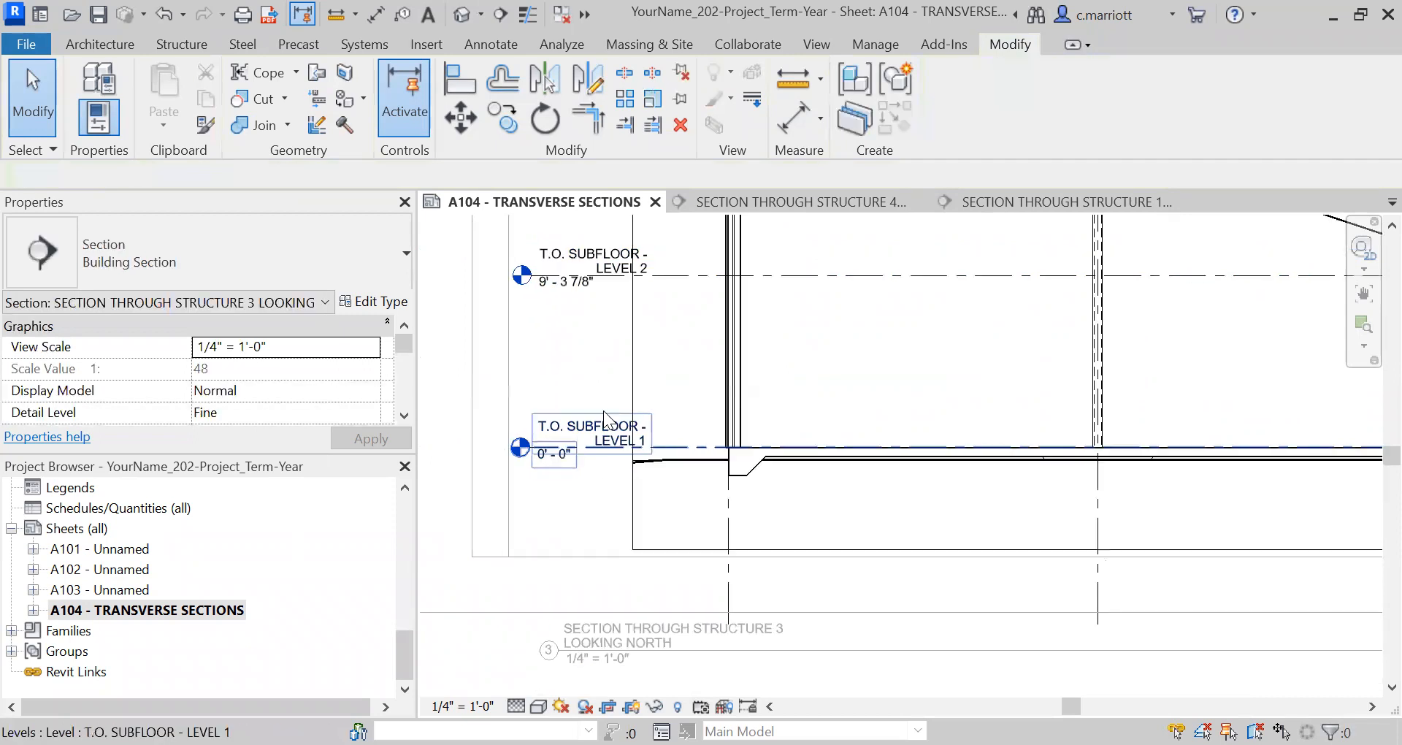
pyautogui.scroll(-3, 605, 406)
pyautogui.moveTo(473, 323); pyautogui.dragTo(476, 530, button='middle')
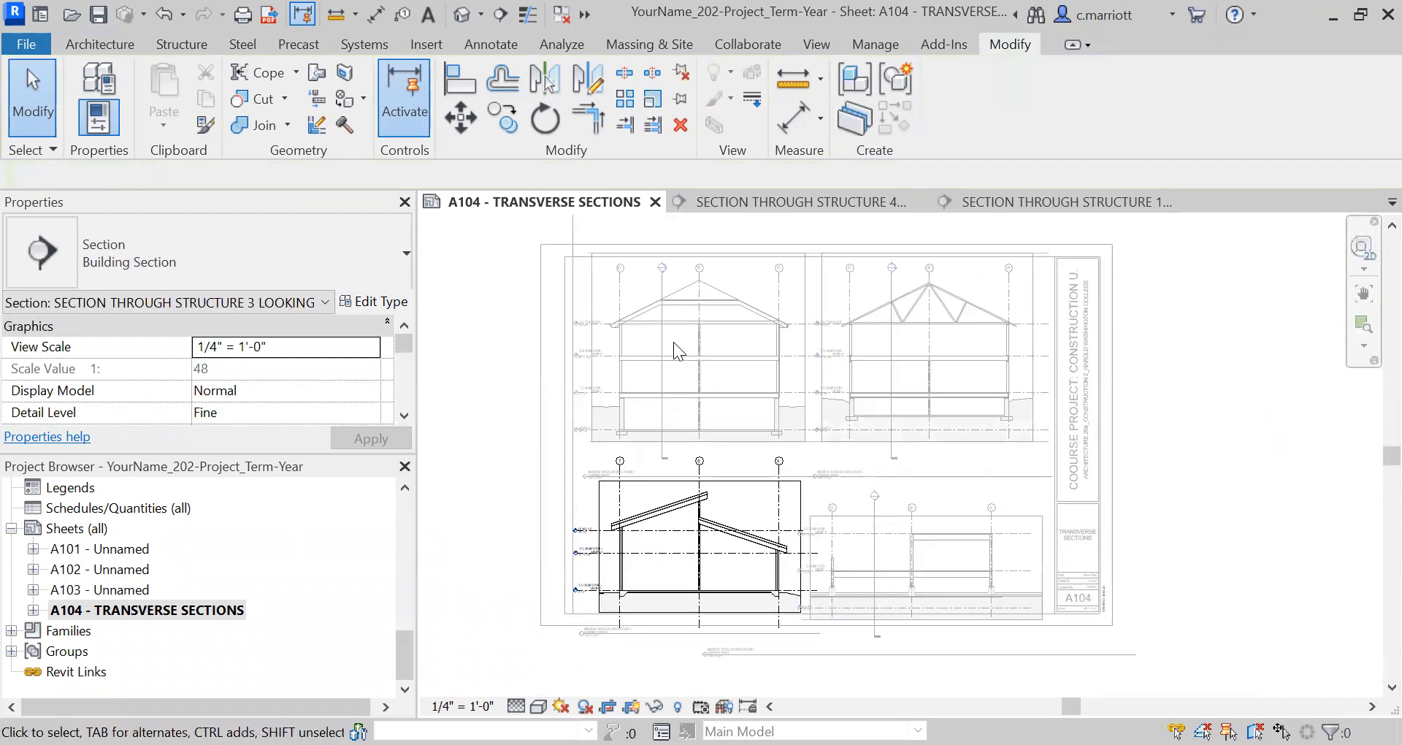
pyautogui.scroll(2, 673, 342)
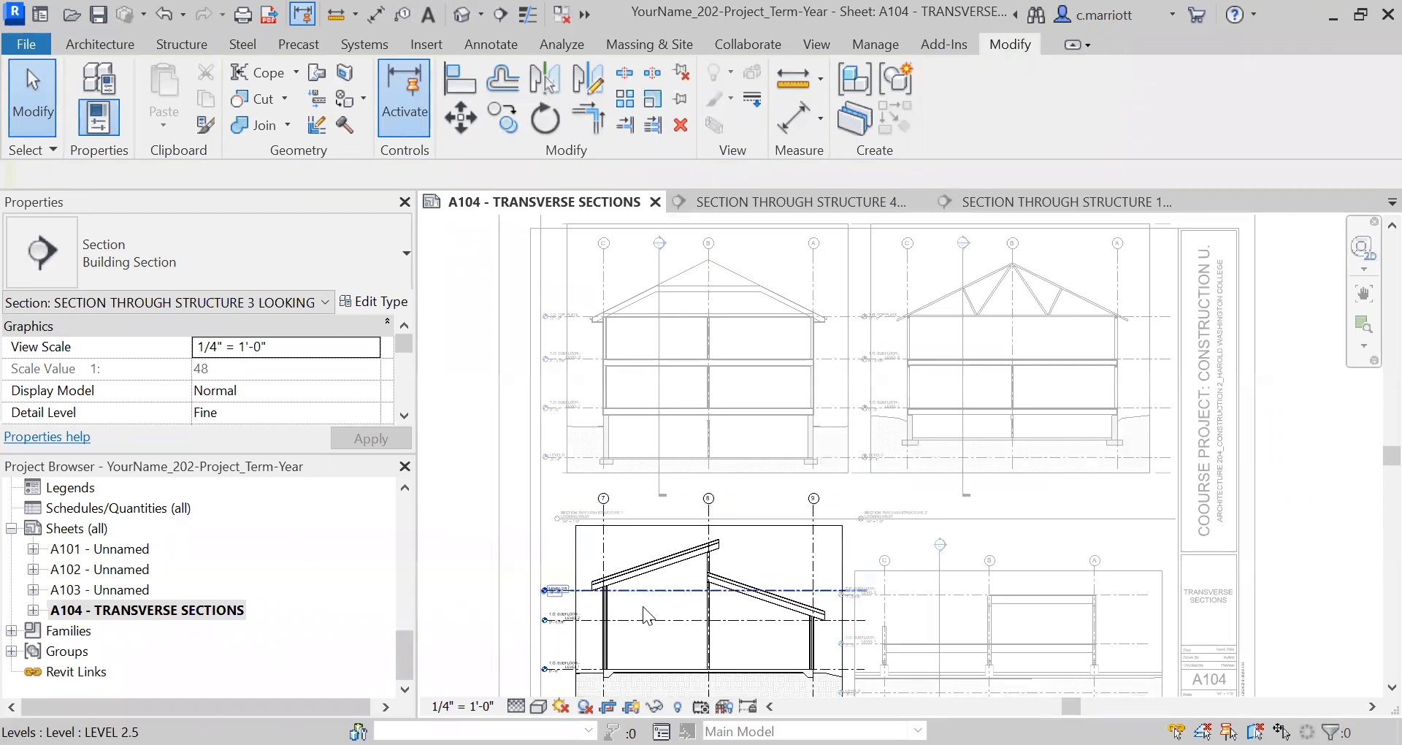
pyautogui.doubleClick(464, 335)
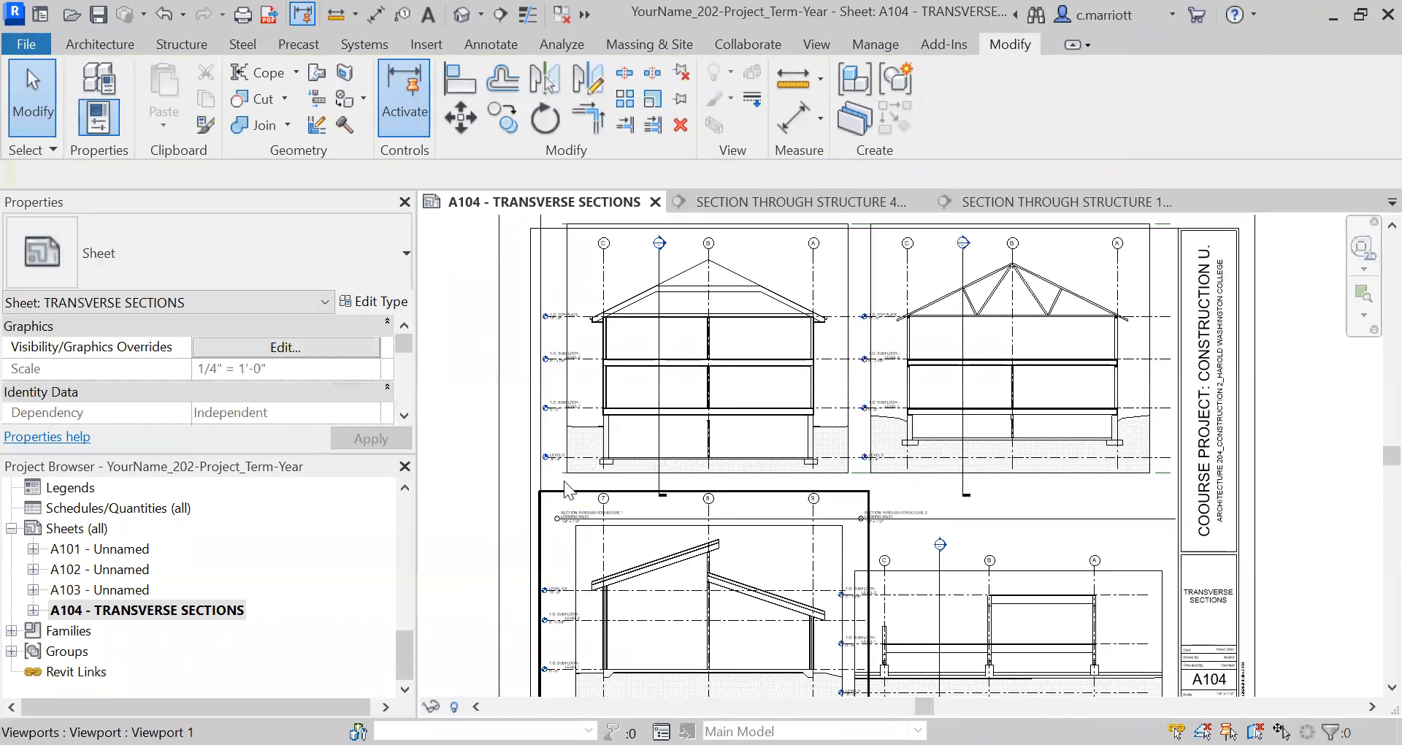
pyautogui.moveTo(509, 425); pyautogui.dragTo(528, 335, button='middle')
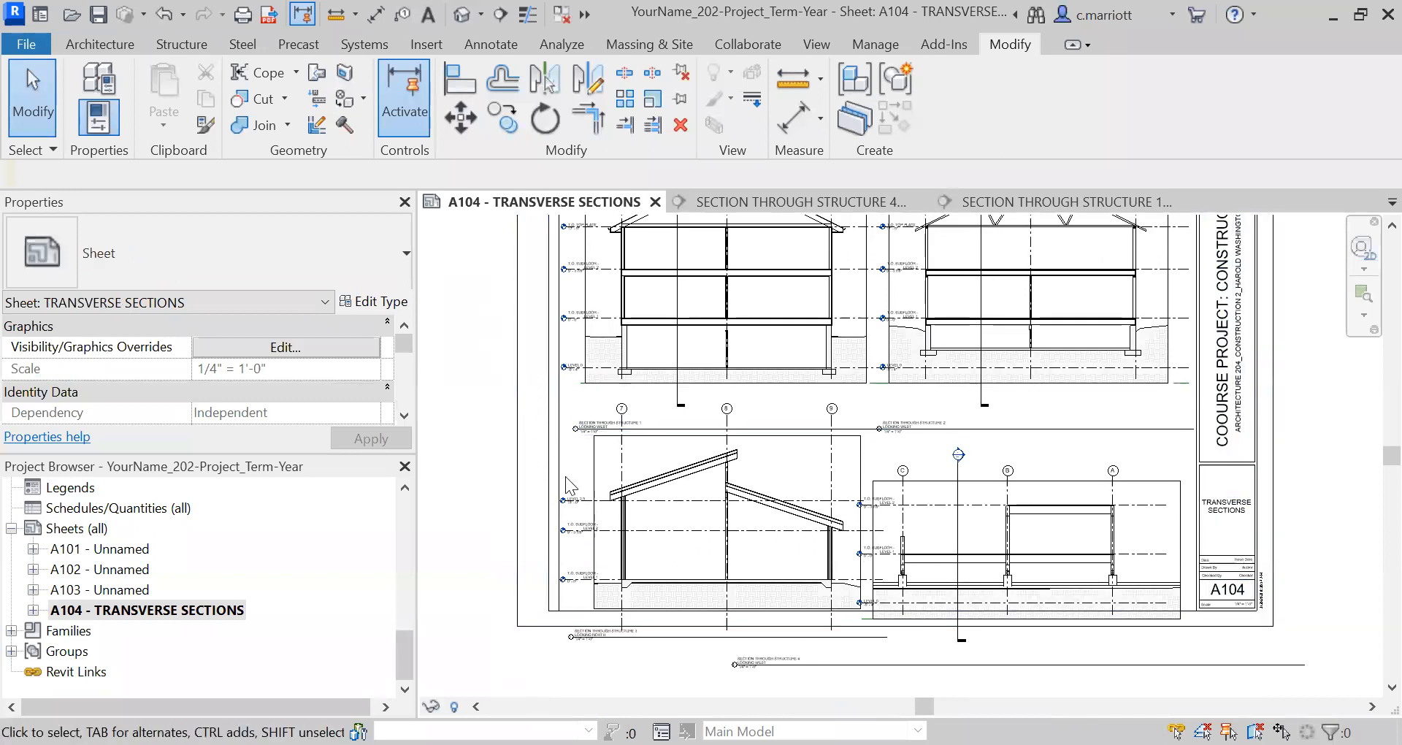
pyautogui.scroll(1, 714, 478)
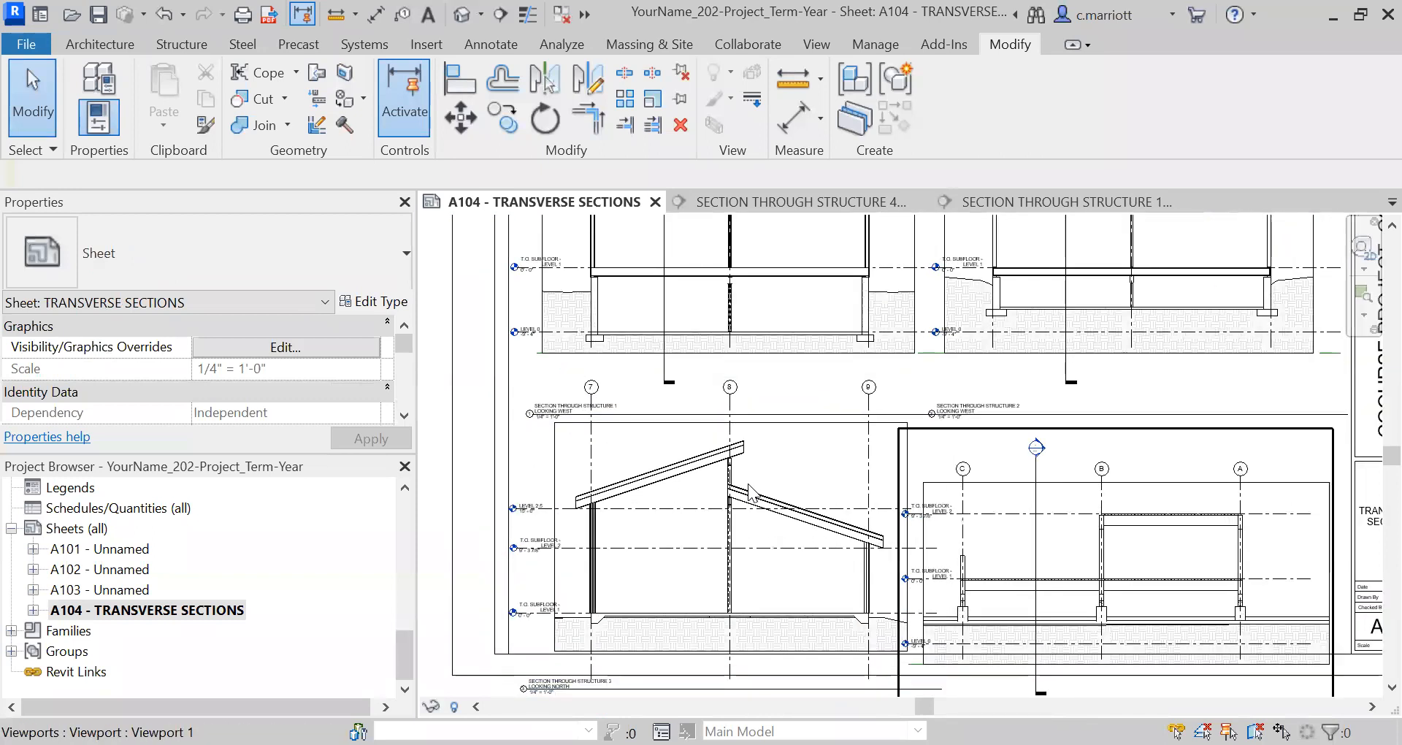
pyautogui.scroll(-1, 750, 488)
pyautogui.scroll(2, 568, 445)
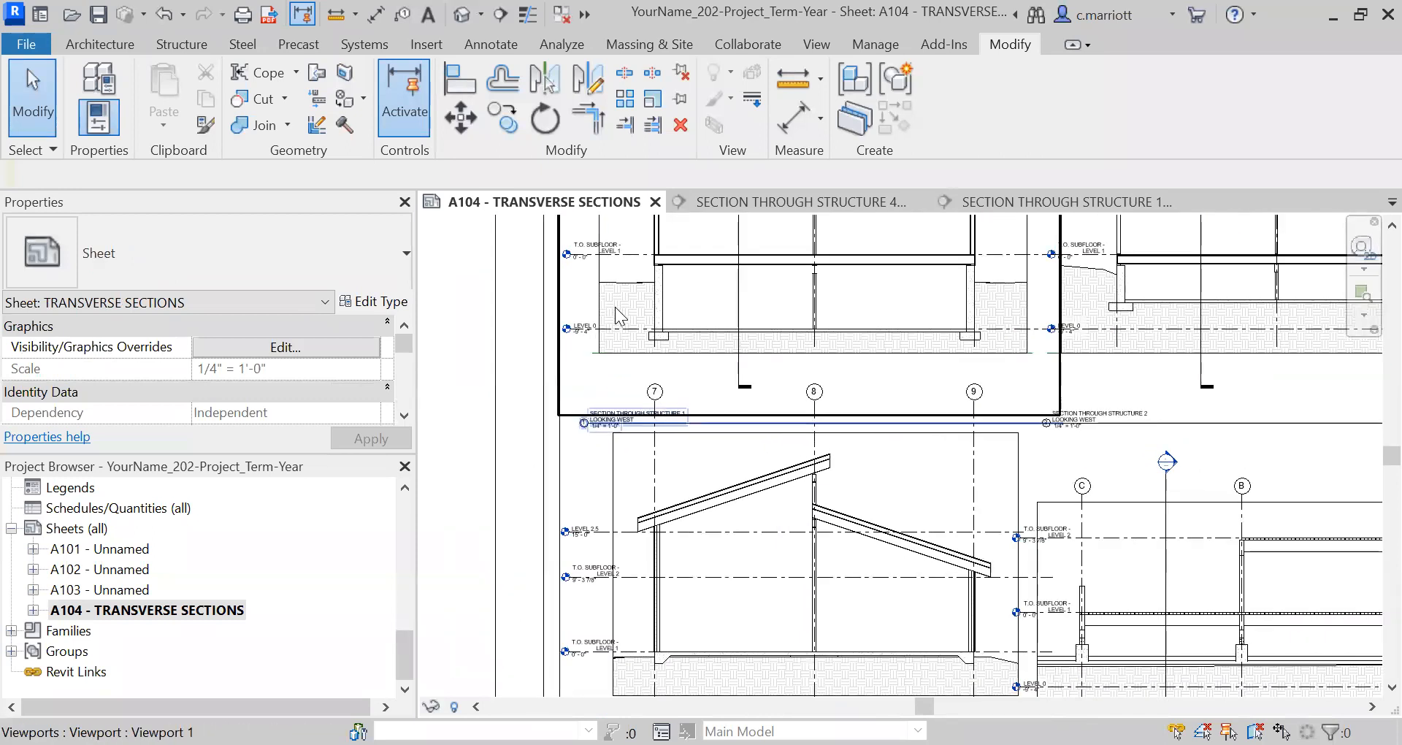
# Check the Structure 1 section's crop edge against its level heads on the sheet, open SECTION THROUGH STRUCTURE 1 LOOKING WEST and save the project
pyautogui.scroll(-2, 616, 308)
pyautogui.moveTo(520, 376); pyautogui.dragTo(568, 432, button='middle')
pyautogui.scroll(4, 641, 429)
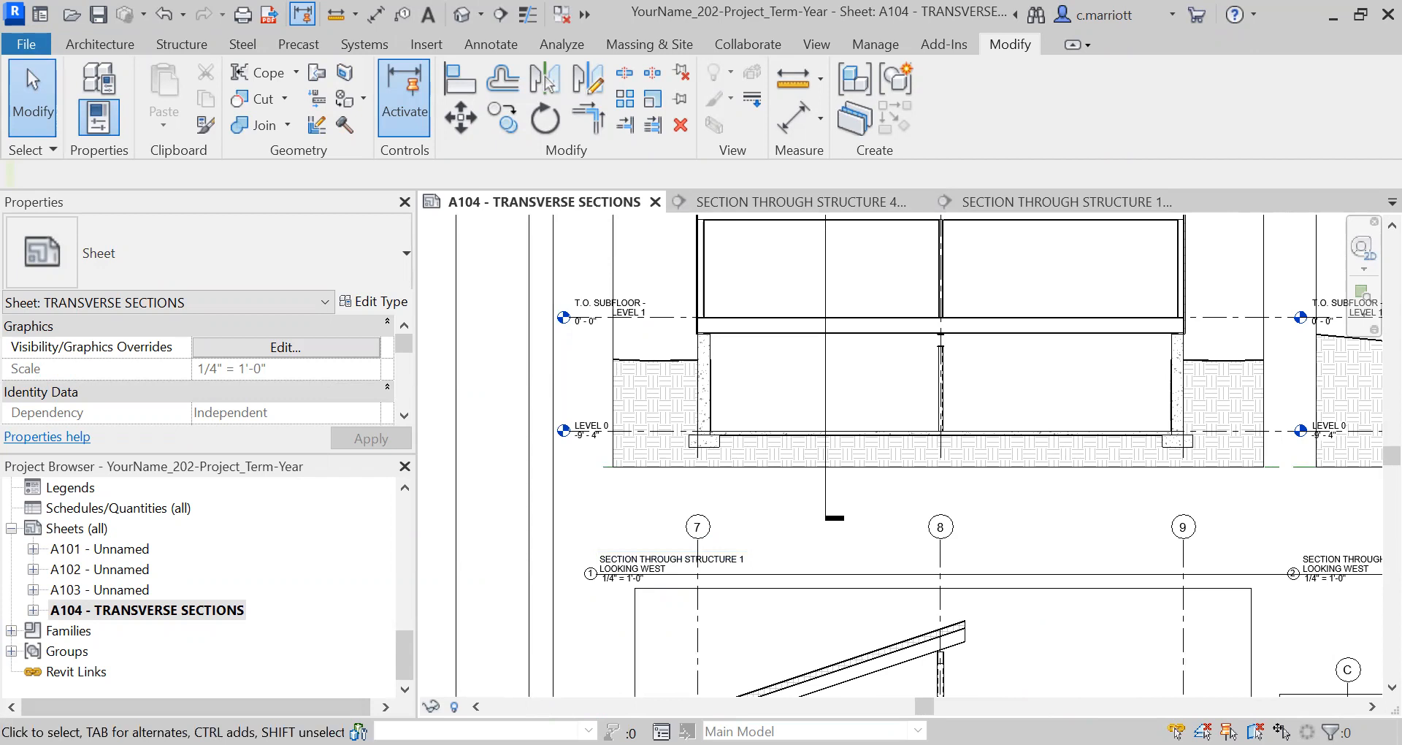
pyautogui.scroll(2, 187, 485)
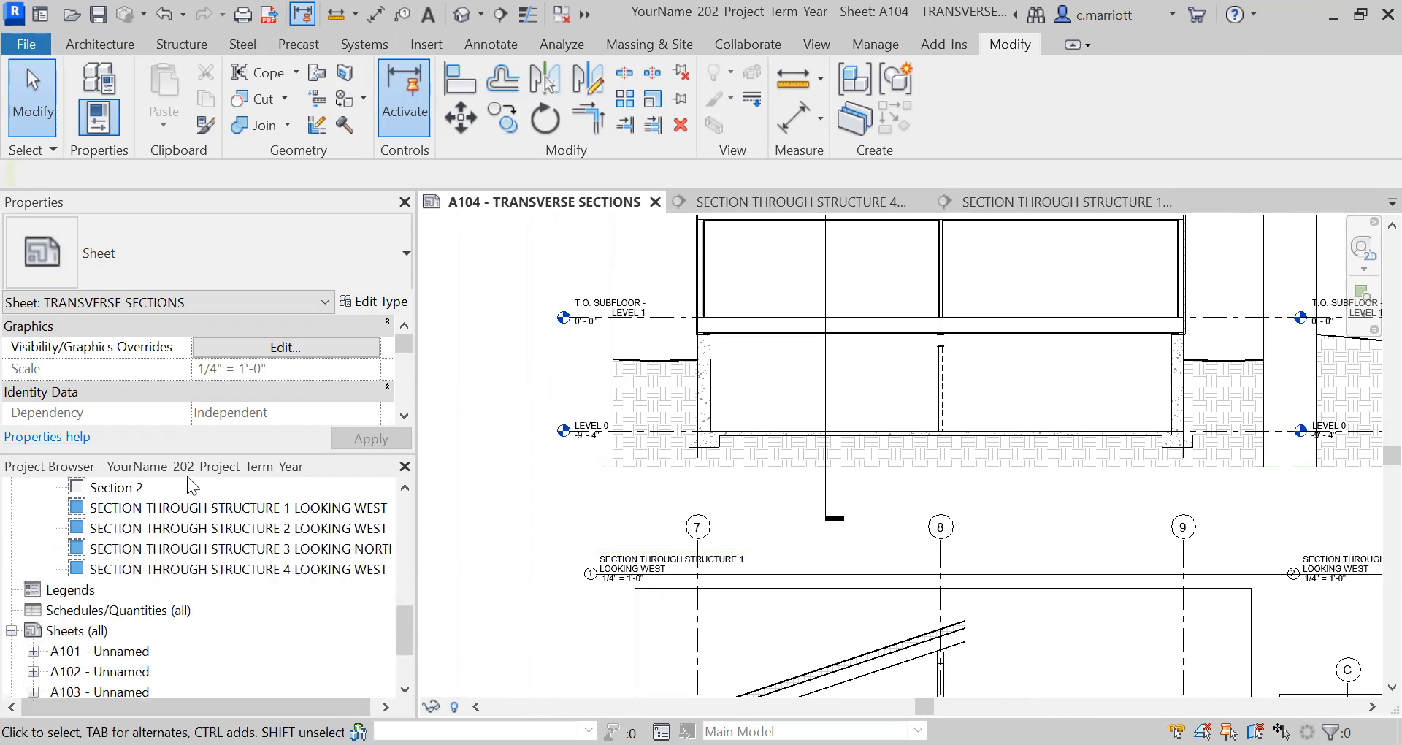
pyautogui.doubleClick(187, 507)
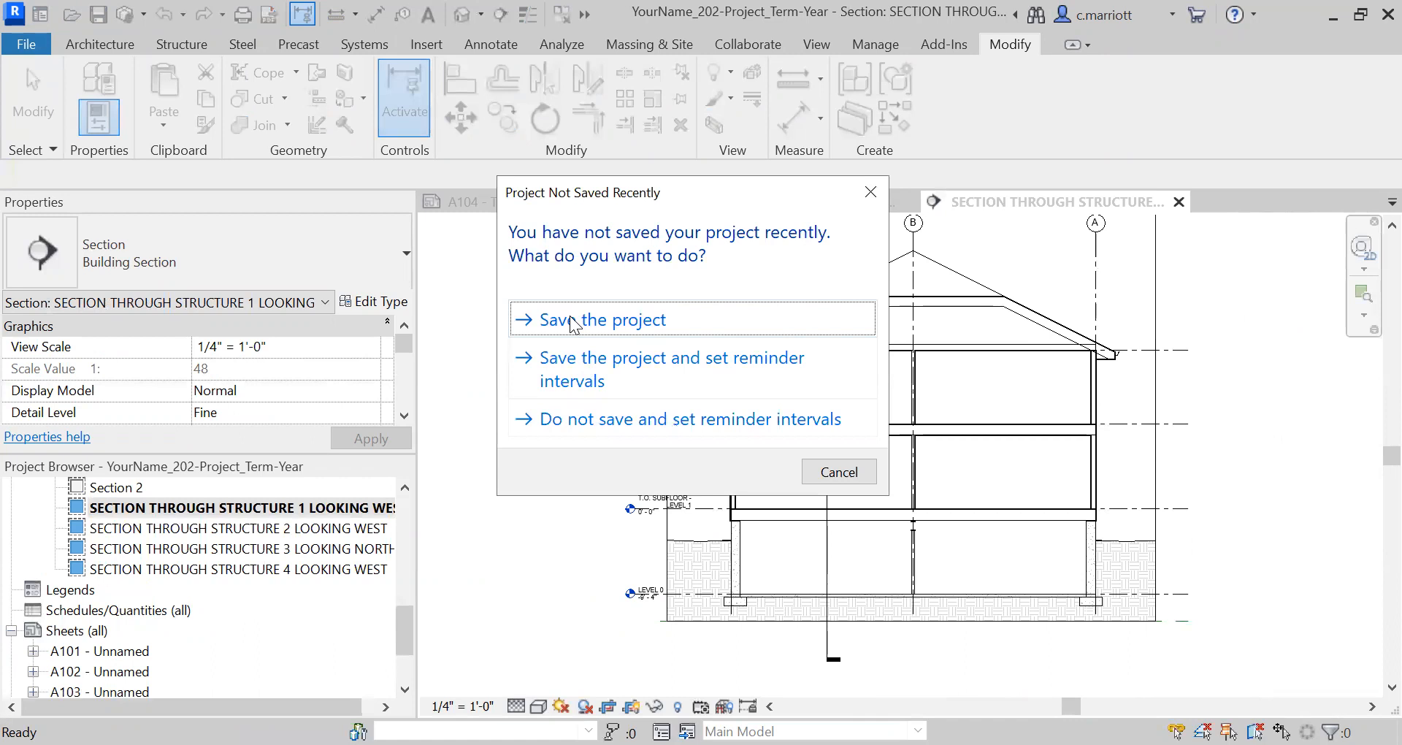
pyautogui.click(541, 316)
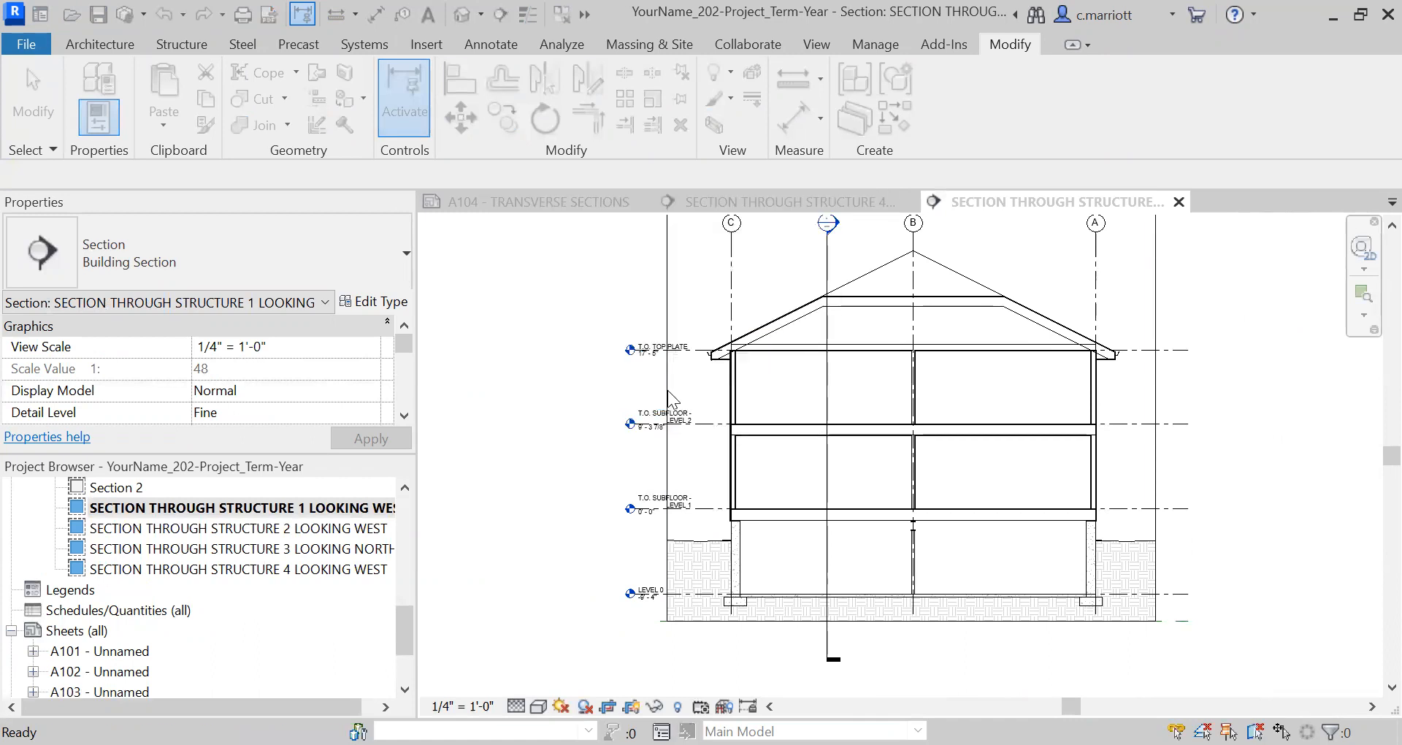
# Extend the left crop edge of the Structure 1 section outward to the level heads so the ground fill reaches them
pyautogui.click(667, 402)
pyautogui.moveTo(667, 404); pyautogui.dragTo(626, 398)
pyautogui.click(561, 387)
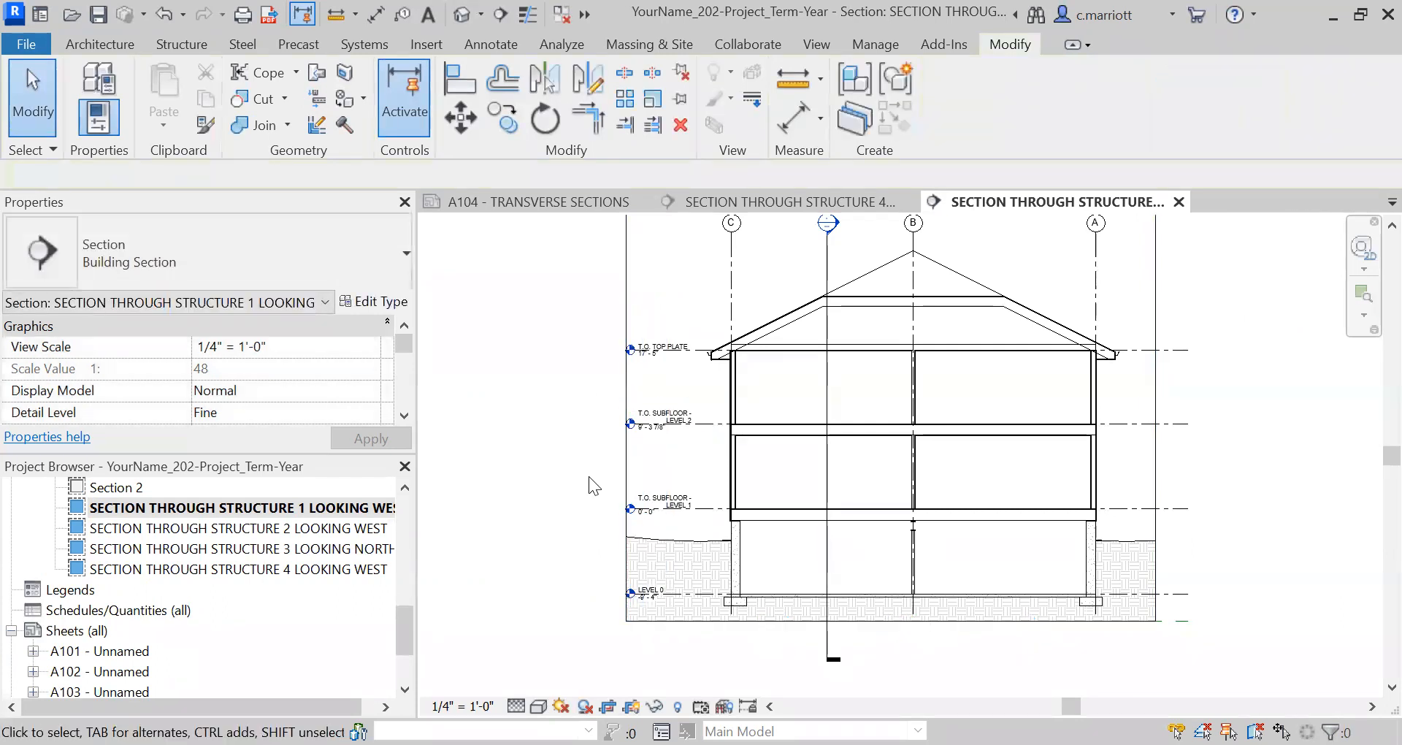
# Examine the topography surface and the level heads along the extended crop edge of the Structure 1 section
pyautogui.scroll(4, 953, 581)
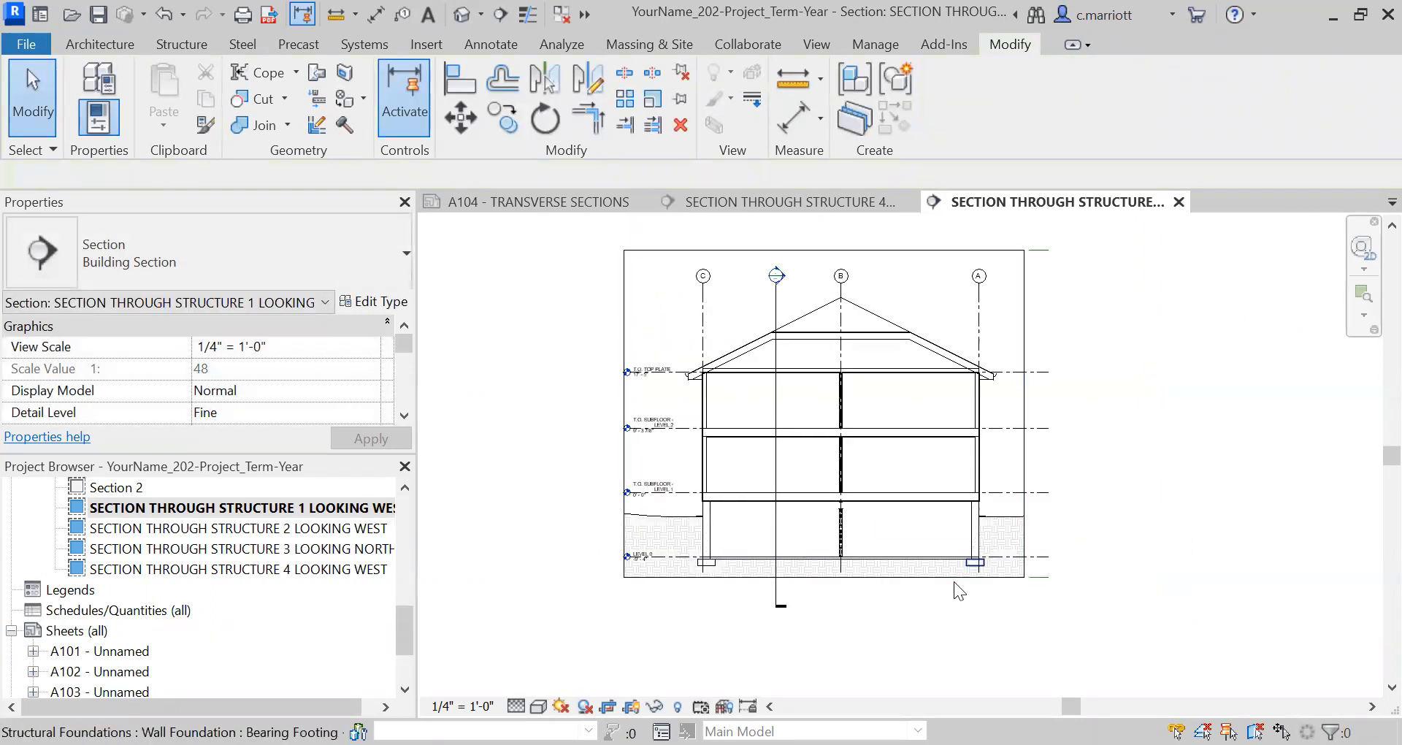
pyautogui.scroll(-3, 953, 581)
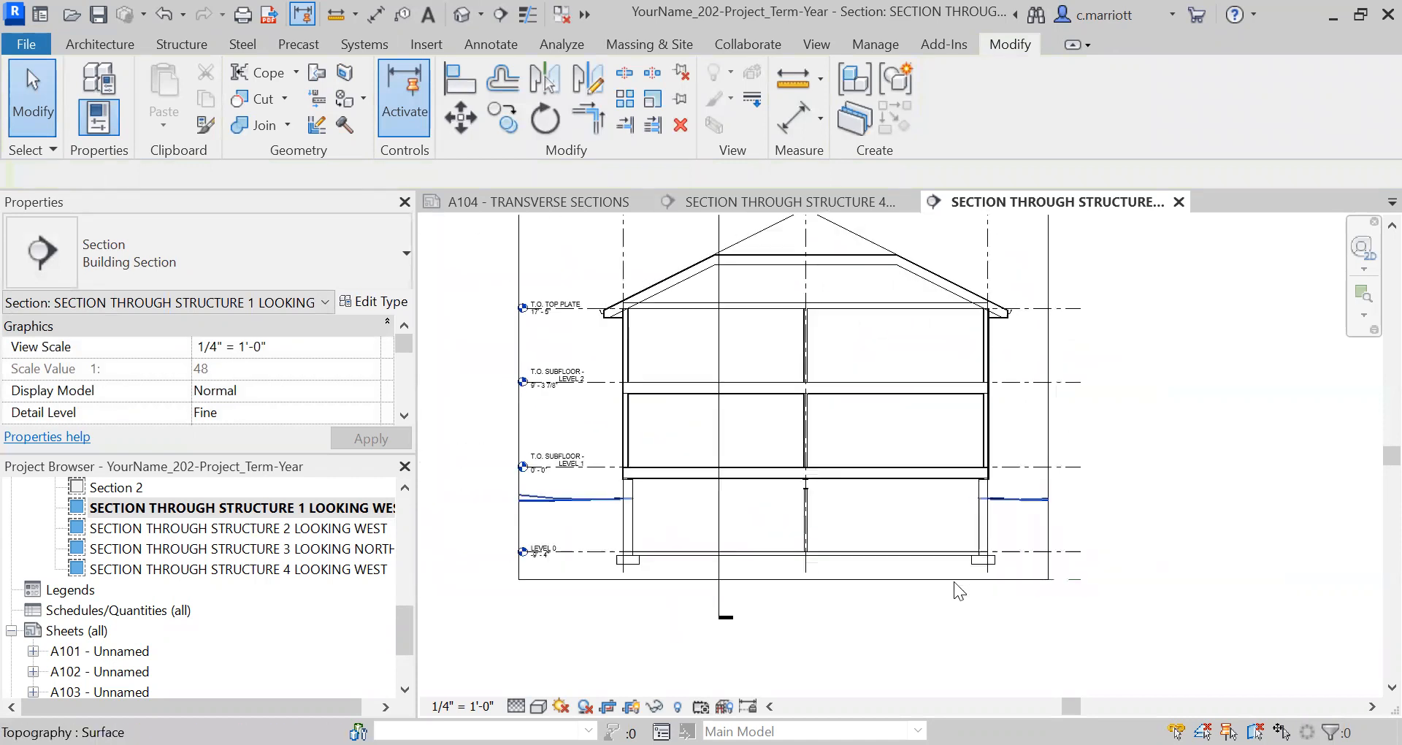
pyautogui.scroll(2, 953, 581)
pyautogui.scroll(2, 537, 485)
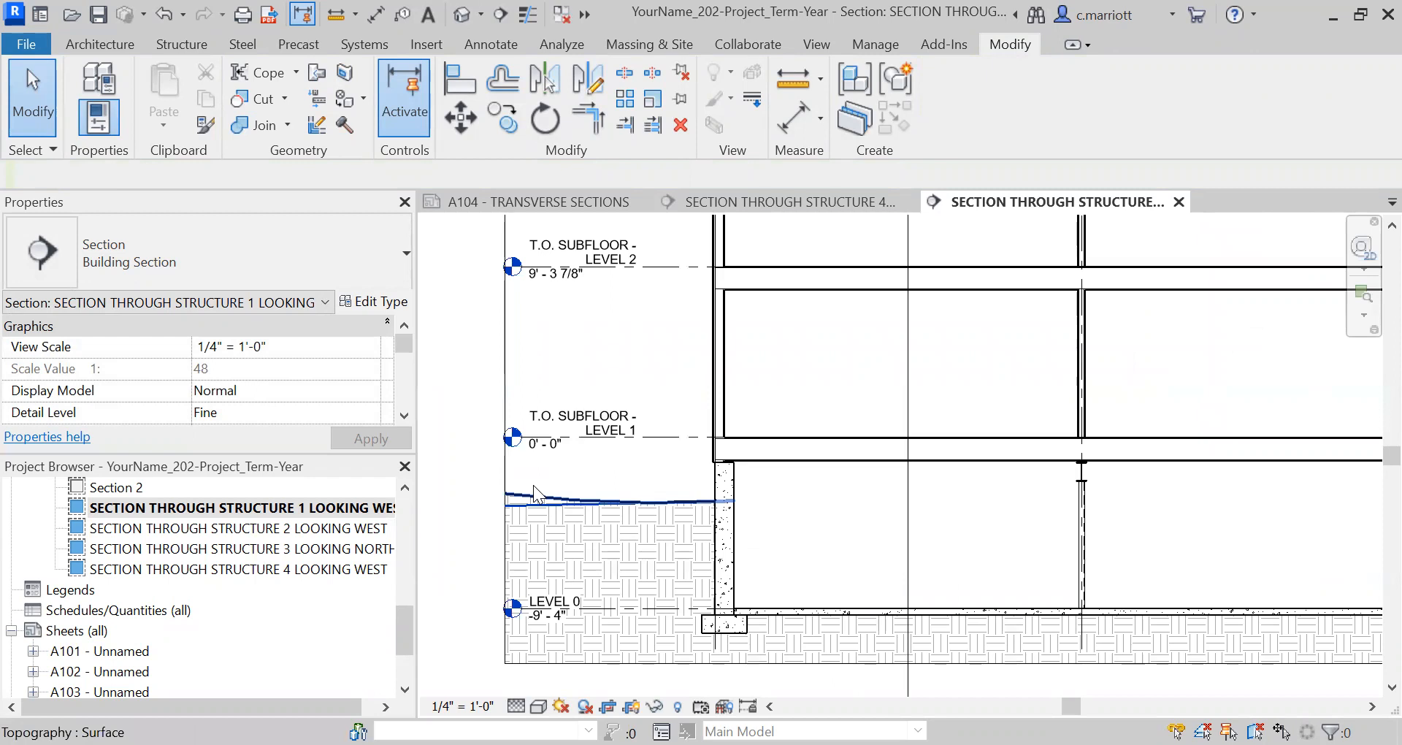
pyautogui.press('Tab')
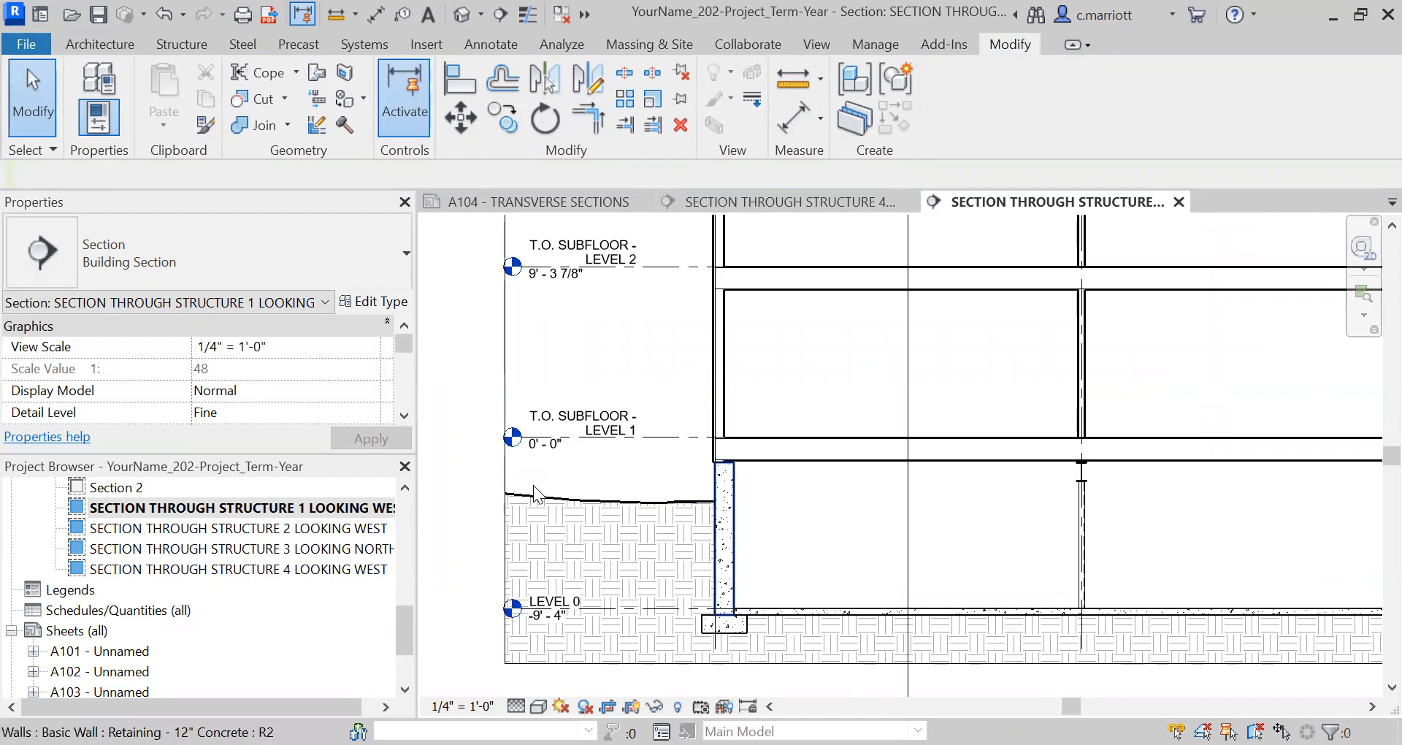
pyautogui.scroll(-2, 533, 486)
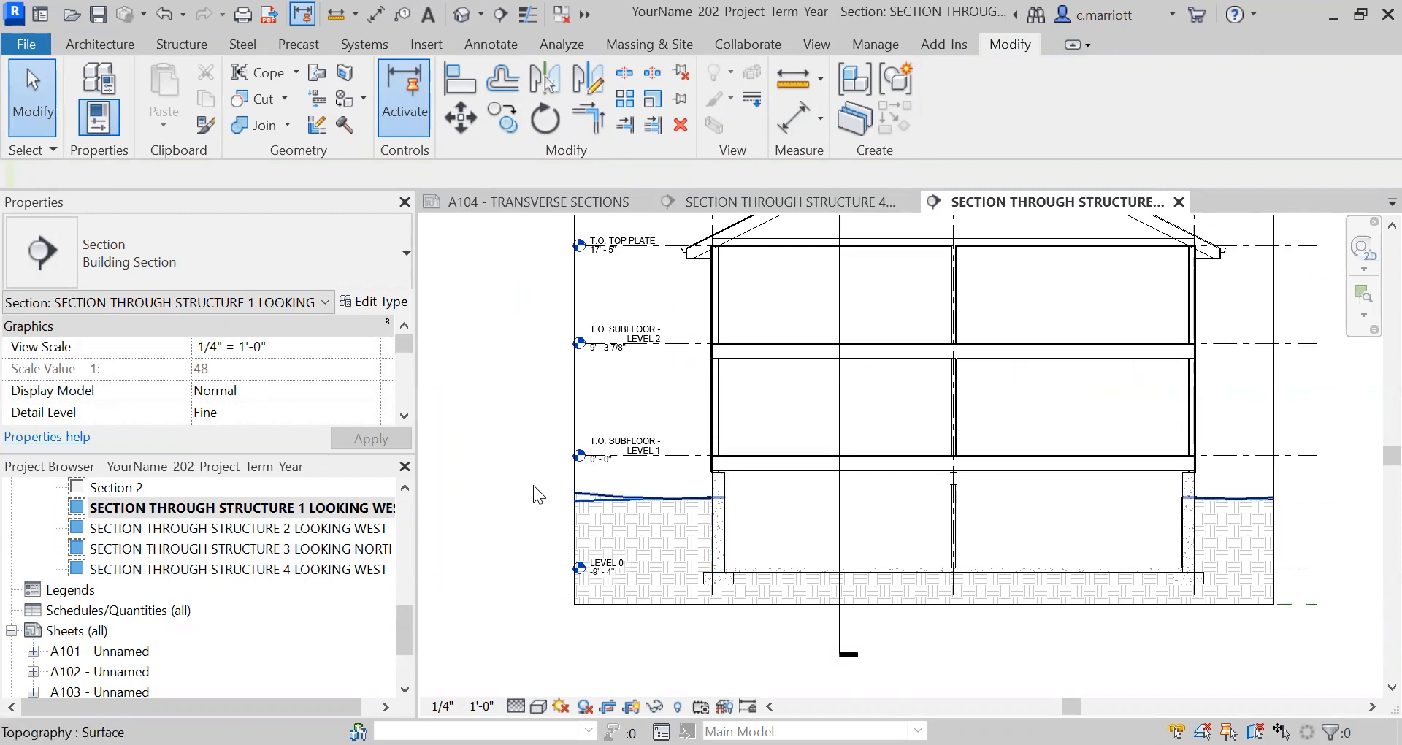
pyautogui.scroll(1, 532, 485)
pyautogui.press('Tab')
pyautogui.press('Tab')
pyautogui.press('Tab')
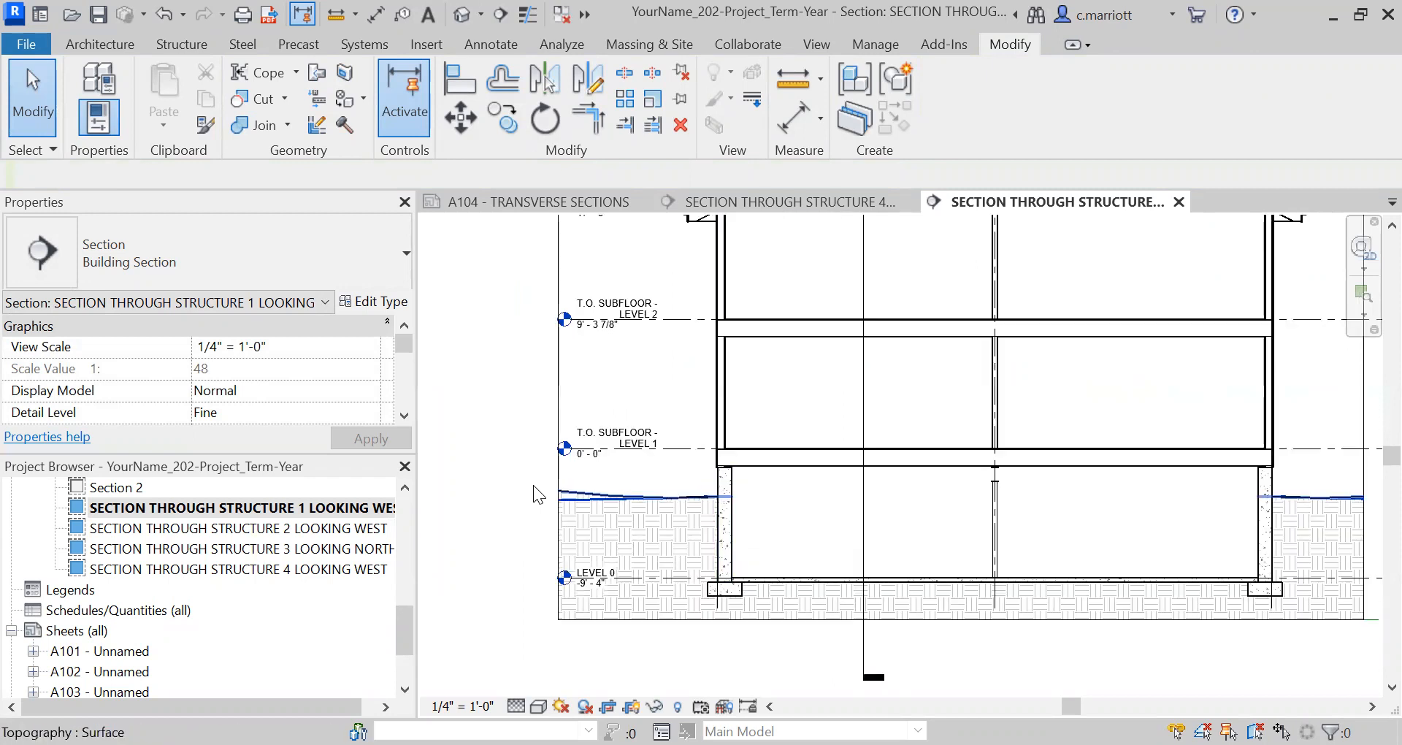
pyautogui.scroll(-4, 555, 468)
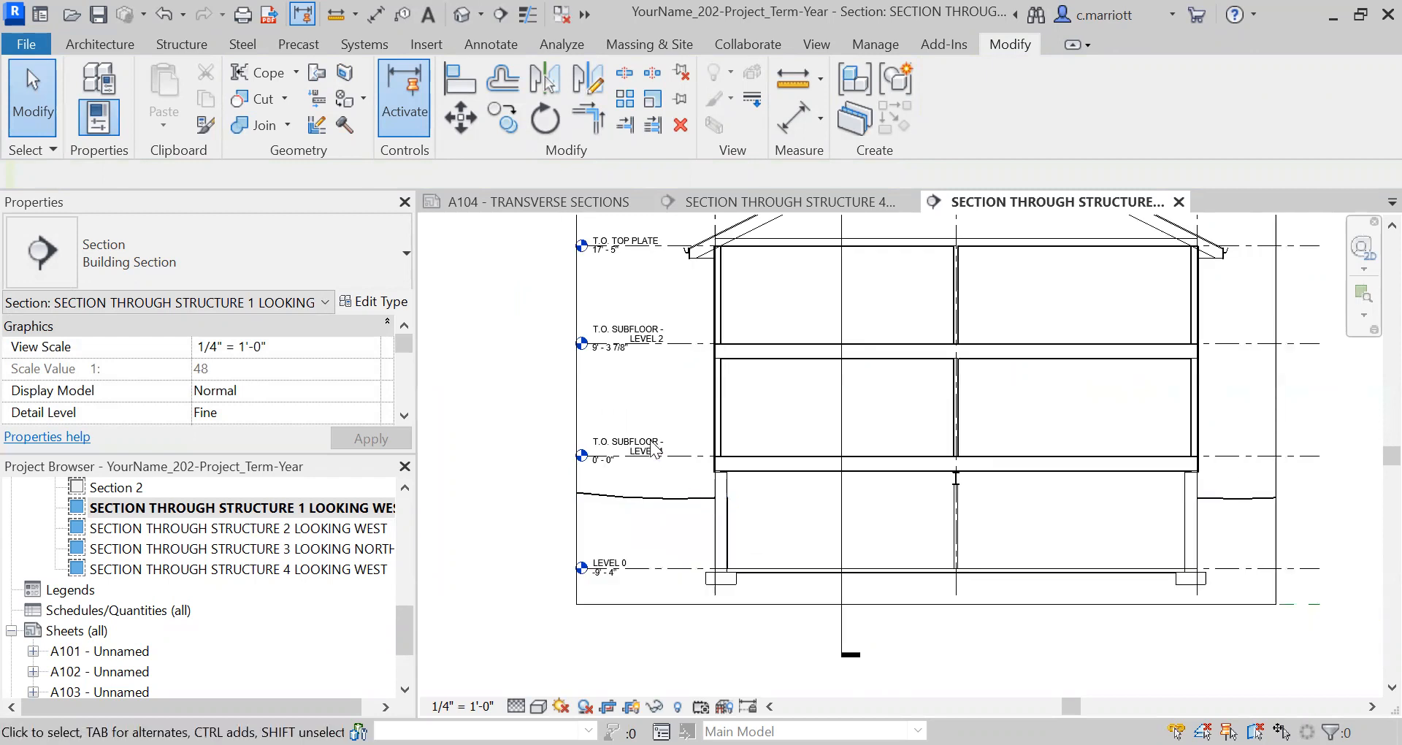
pyautogui.scroll(-1, 598, 424)
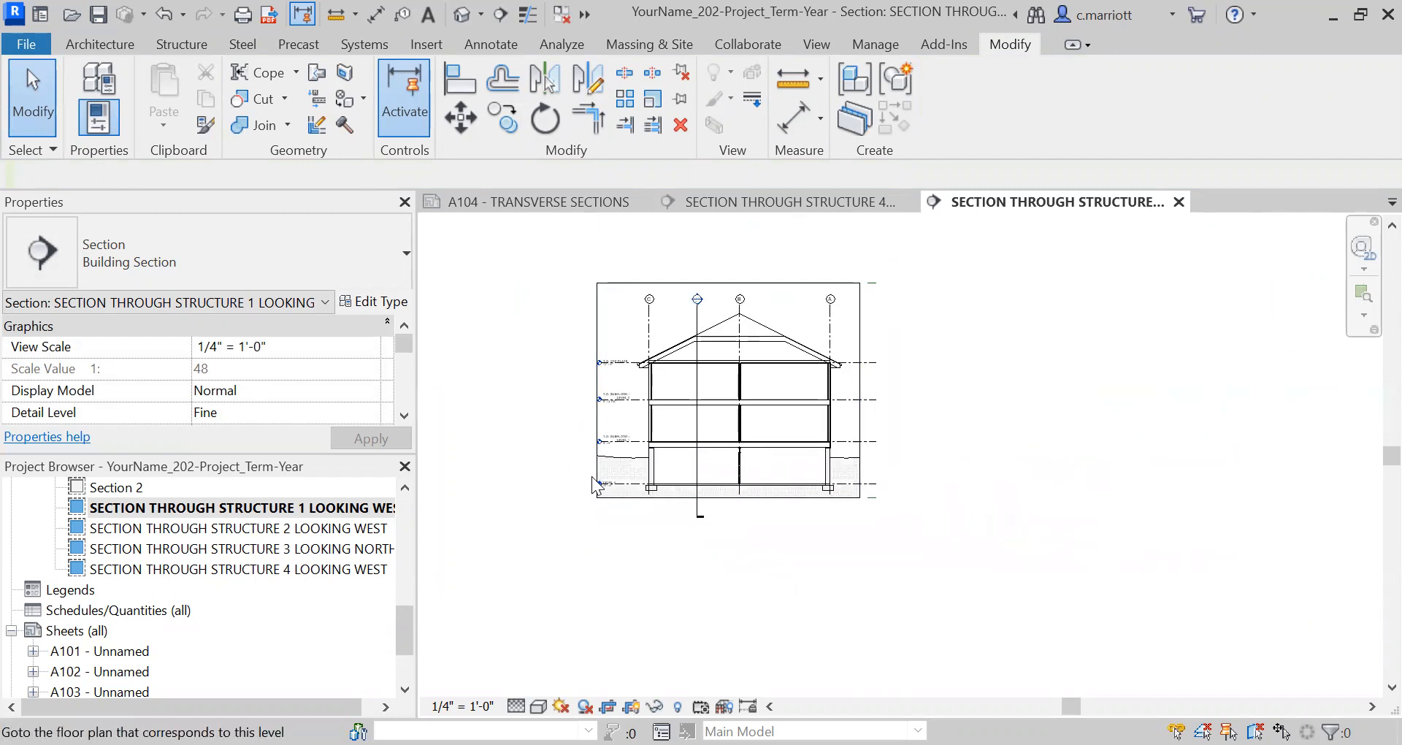
# Shorten the right ends of the aligned level lines in the Structure 1 section to the crop region's right edge
pyautogui.scroll(3, 889, 458)
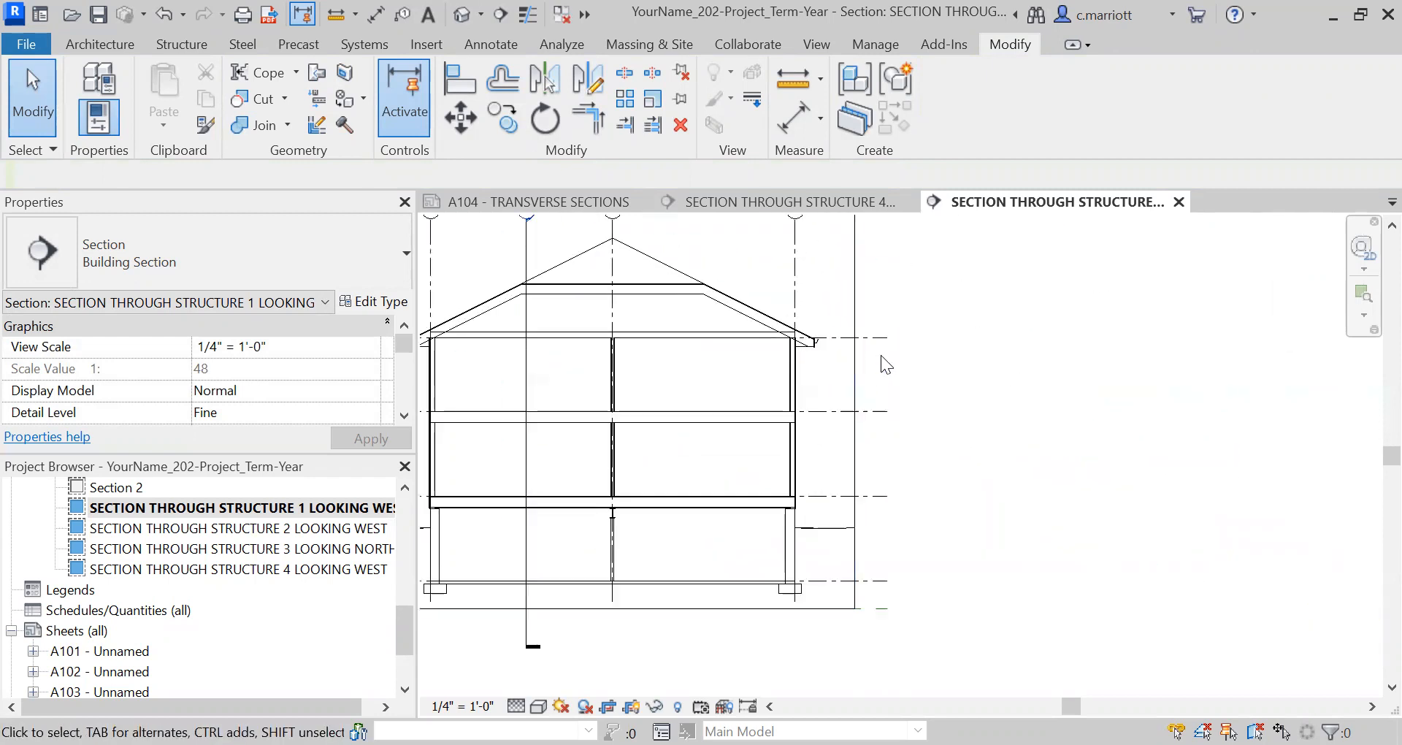
pyautogui.click(877, 343)
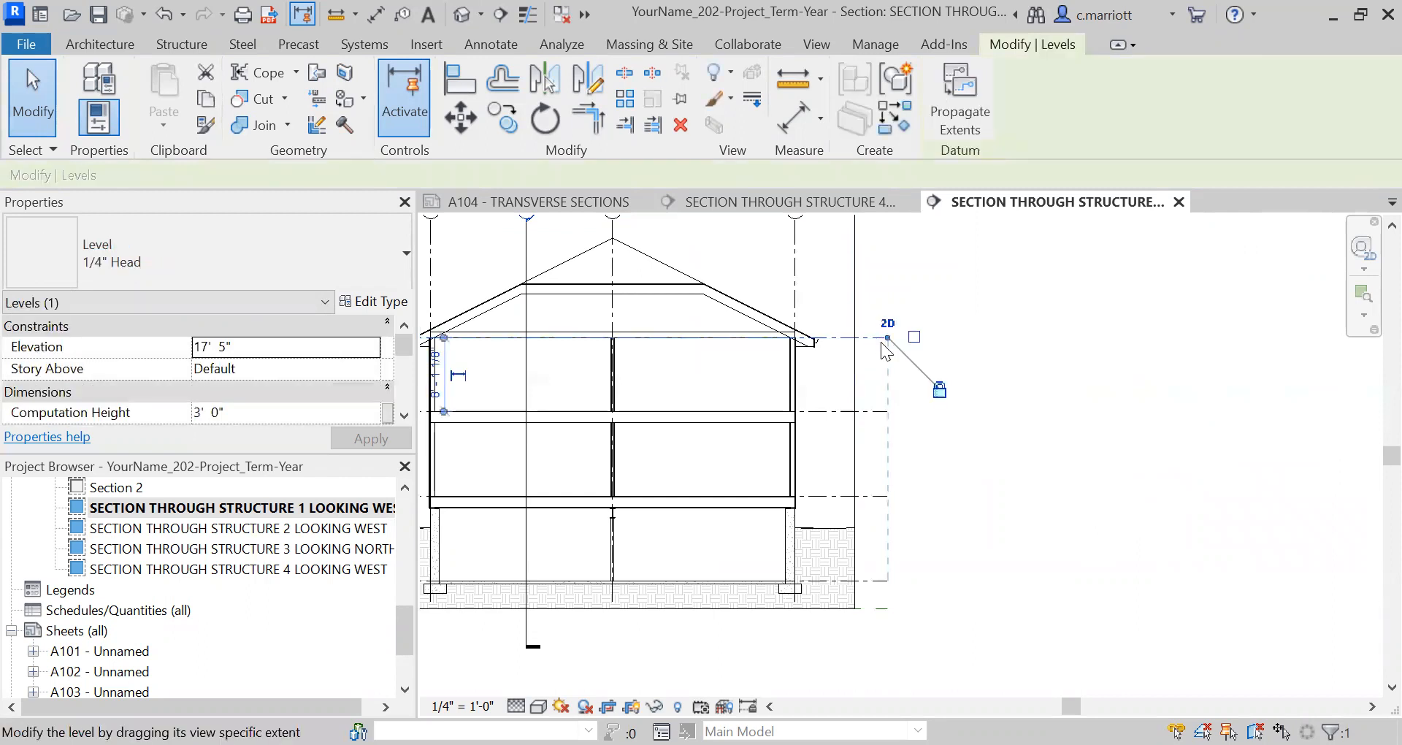
pyautogui.moveTo(888, 338); pyautogui.dragTo(855, 338)
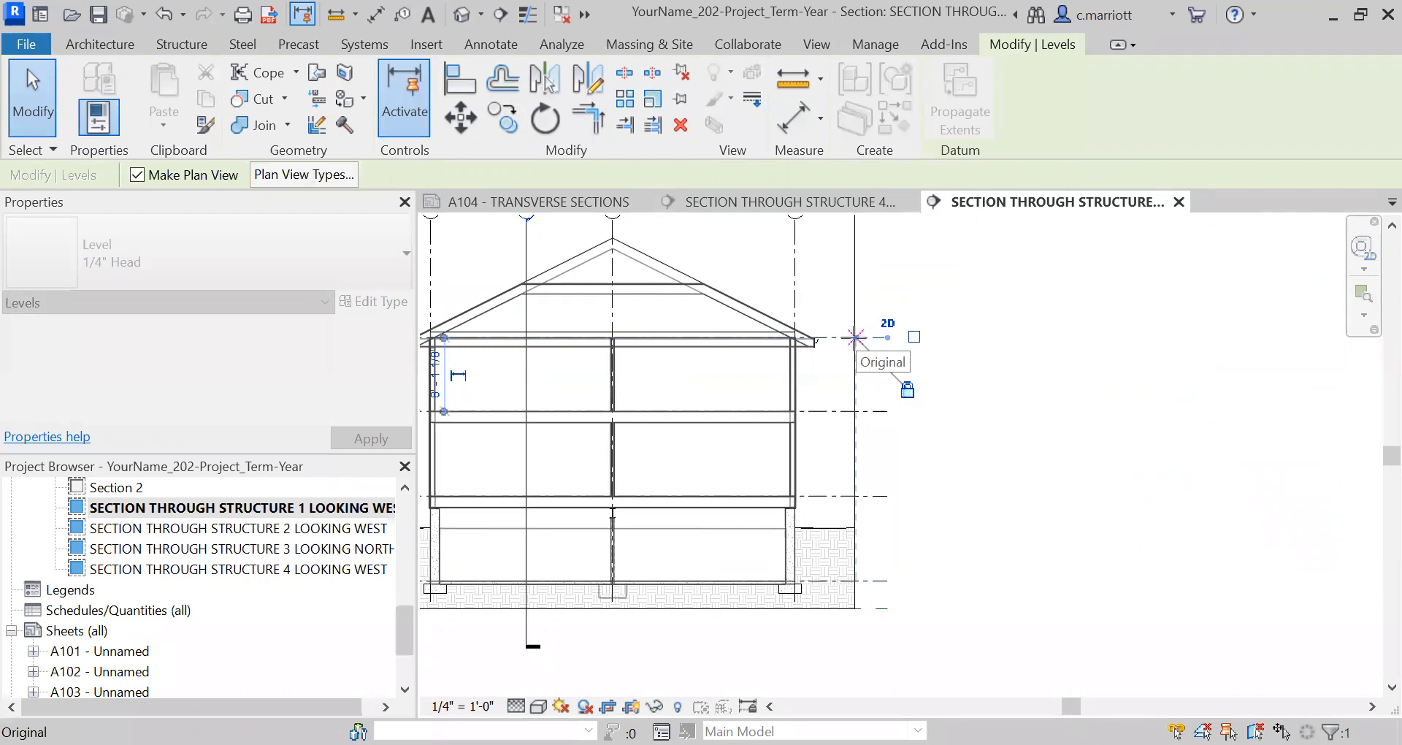
pyautogui.moveTo(854, 337); pyautogui.dragTo(854, 338)
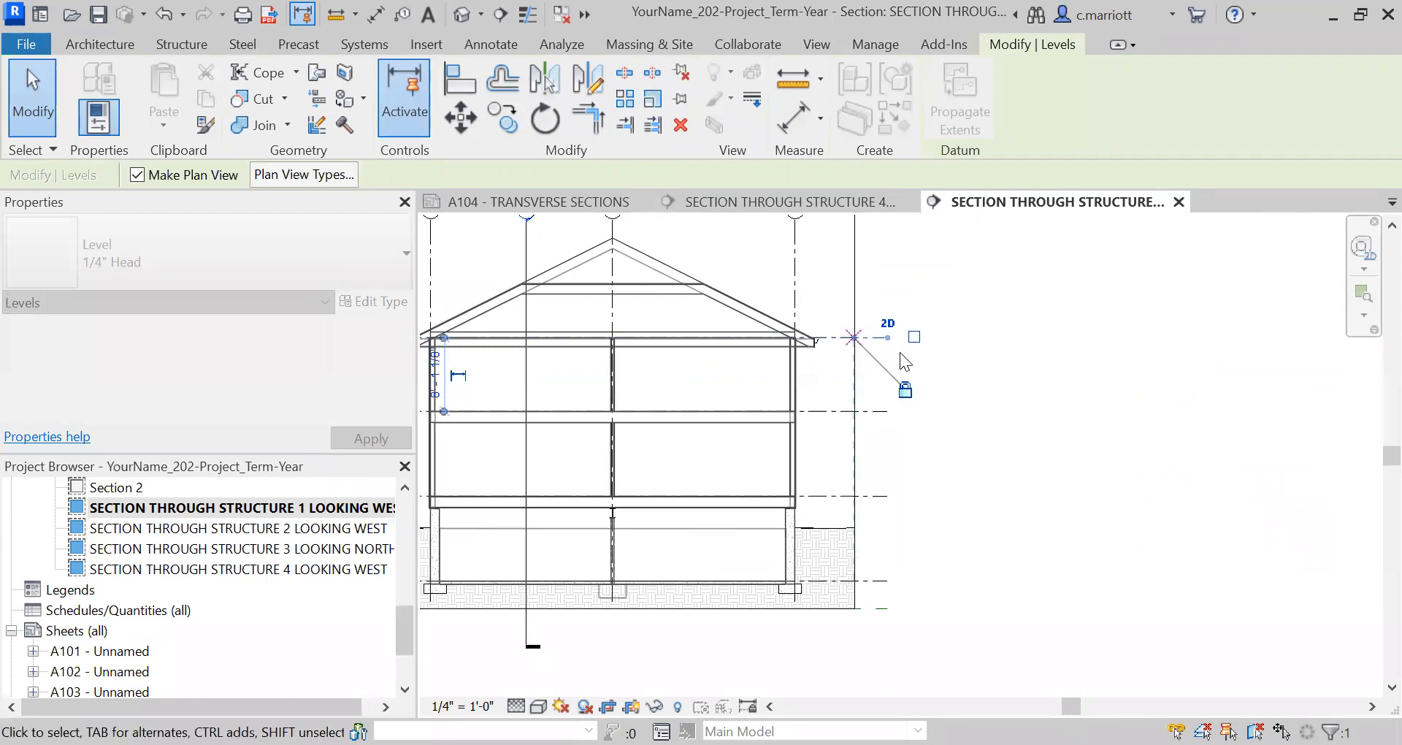
pyautogui.click(939, 441)
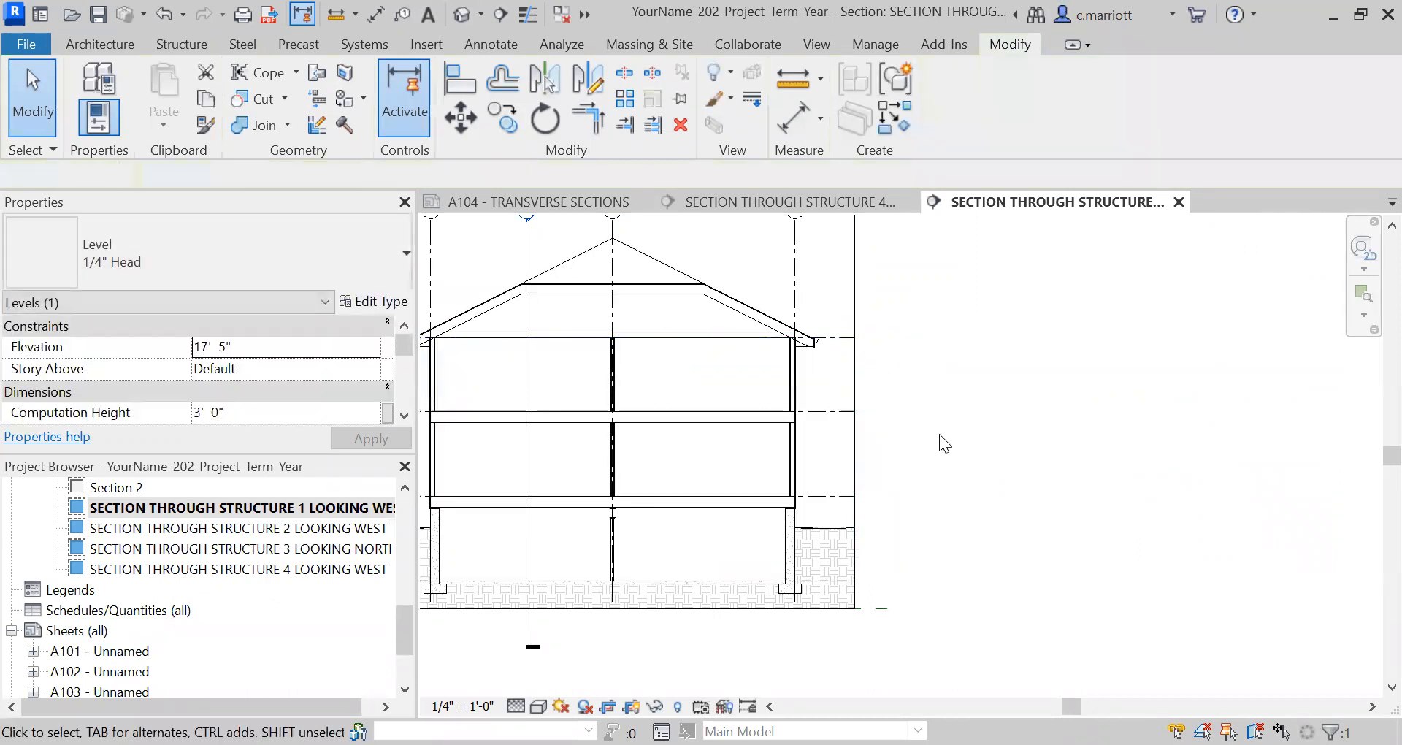
# Return to sheet A104 - TRANSVERSE SECTIONS and check the revised Structure 1 viewport beside the Structure 2 section
pyautogui.scroll(-1, 170, 654)
pyautogui.doubleClick(170, 650)
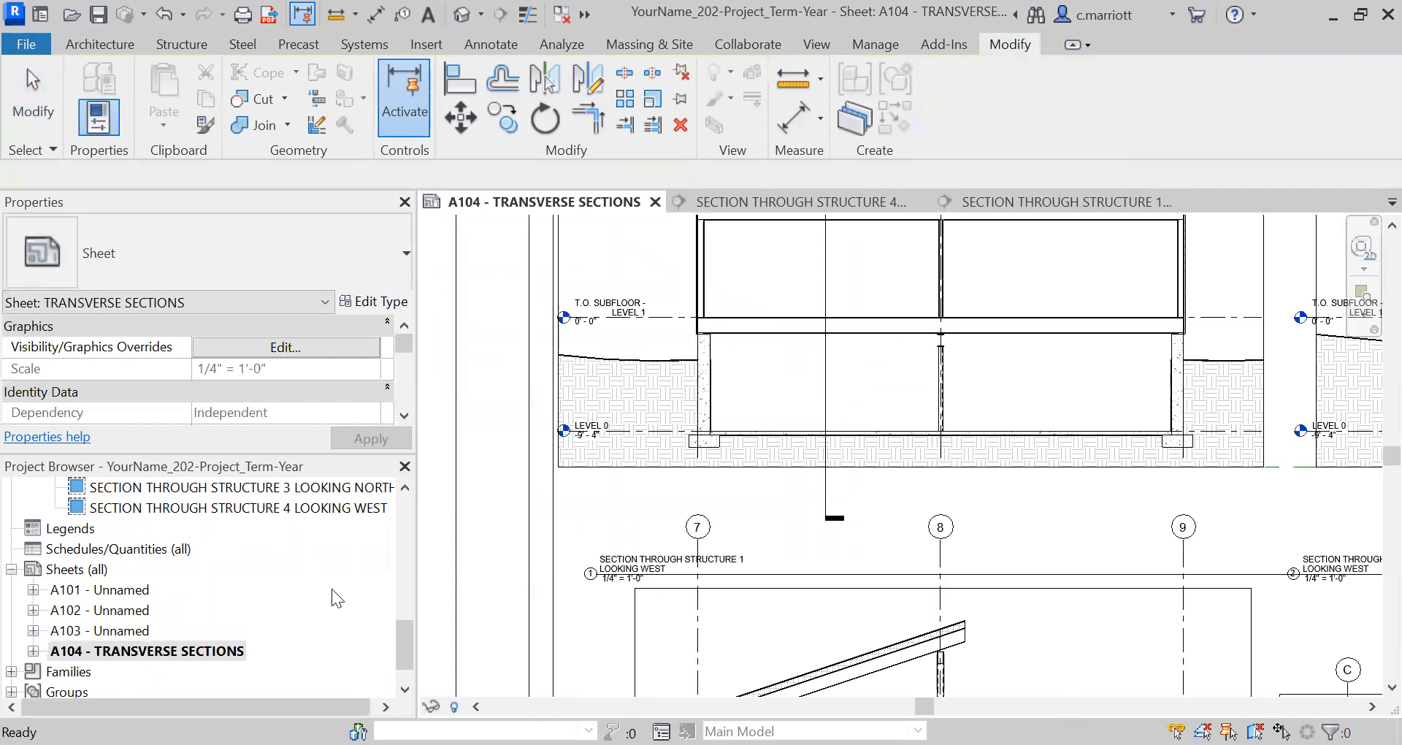
pyautogui.scroll(-5, 487, 362)
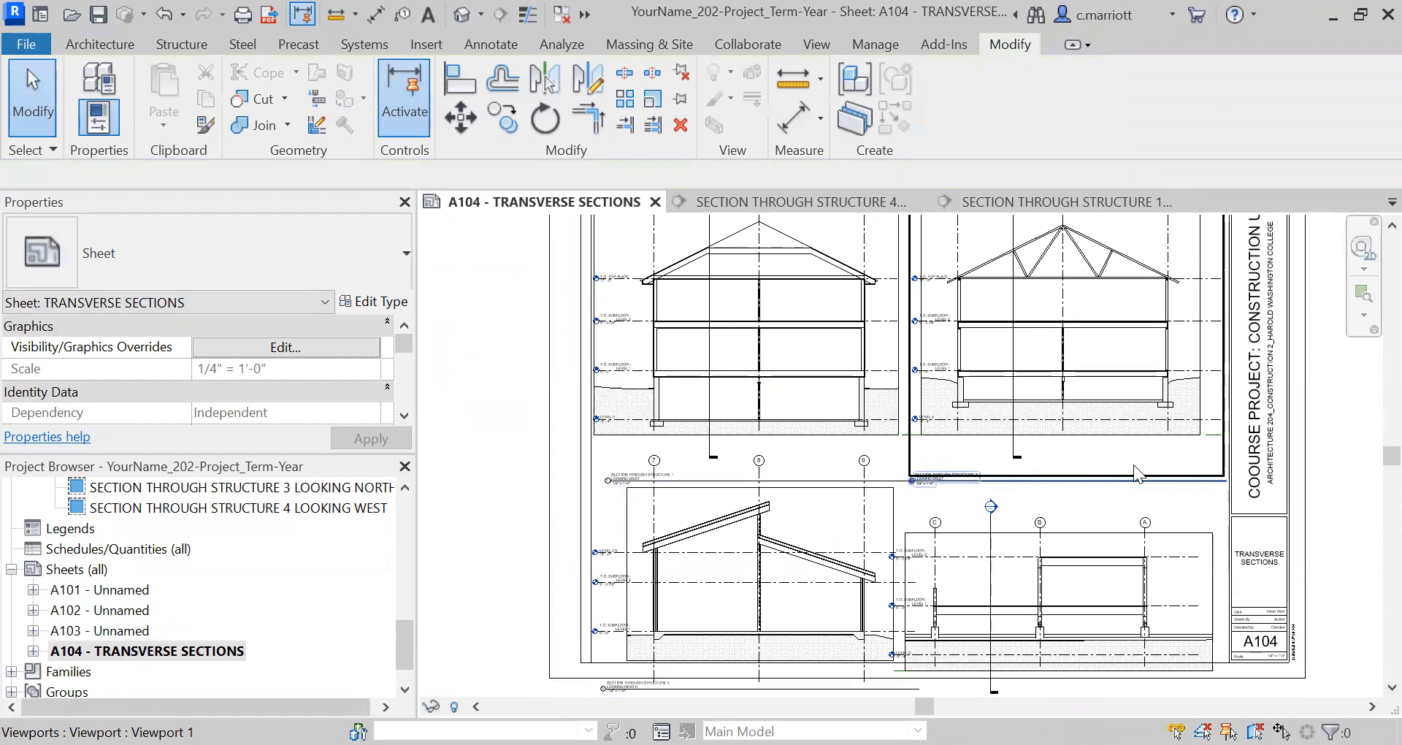
pyautogui.moveTo(1145, 397); pyautogui.dragTo(1118, 539, button='middle')
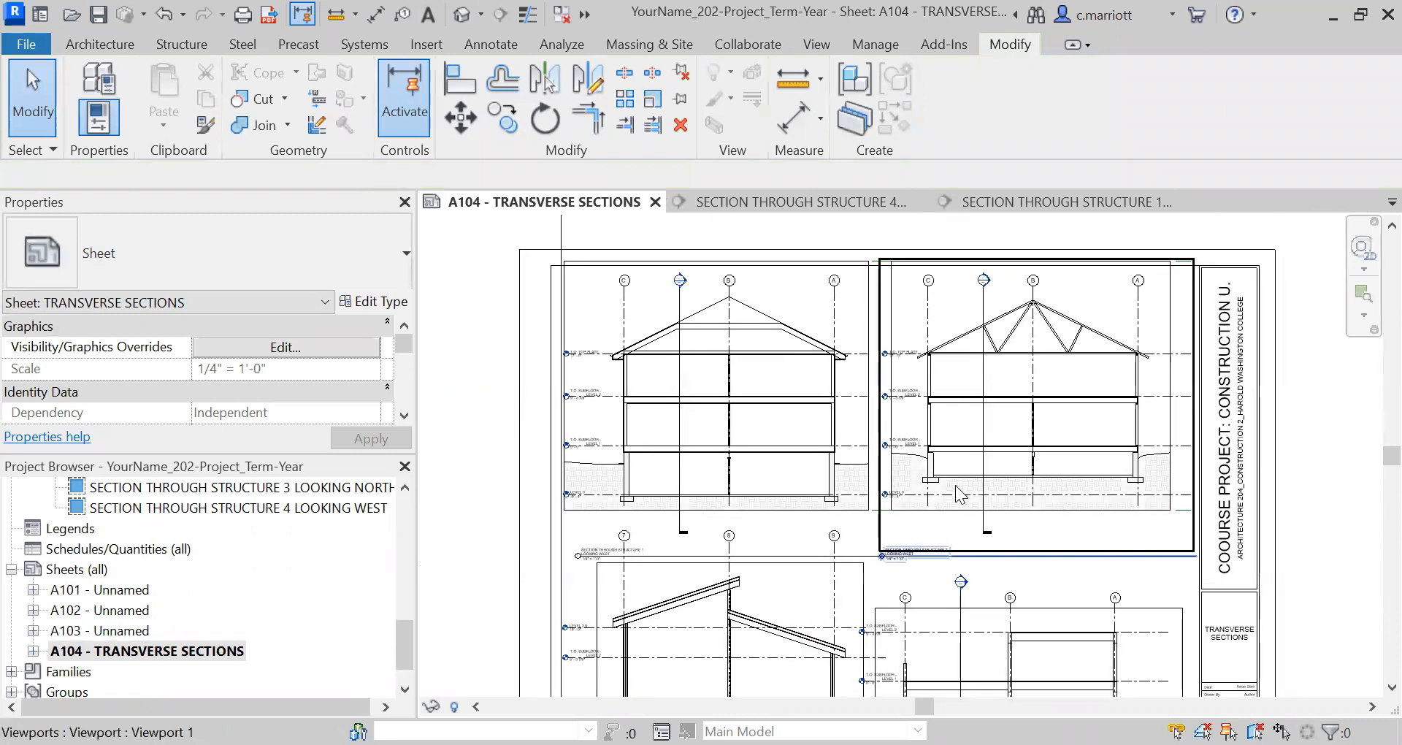
pyautogui.click(770, 485)
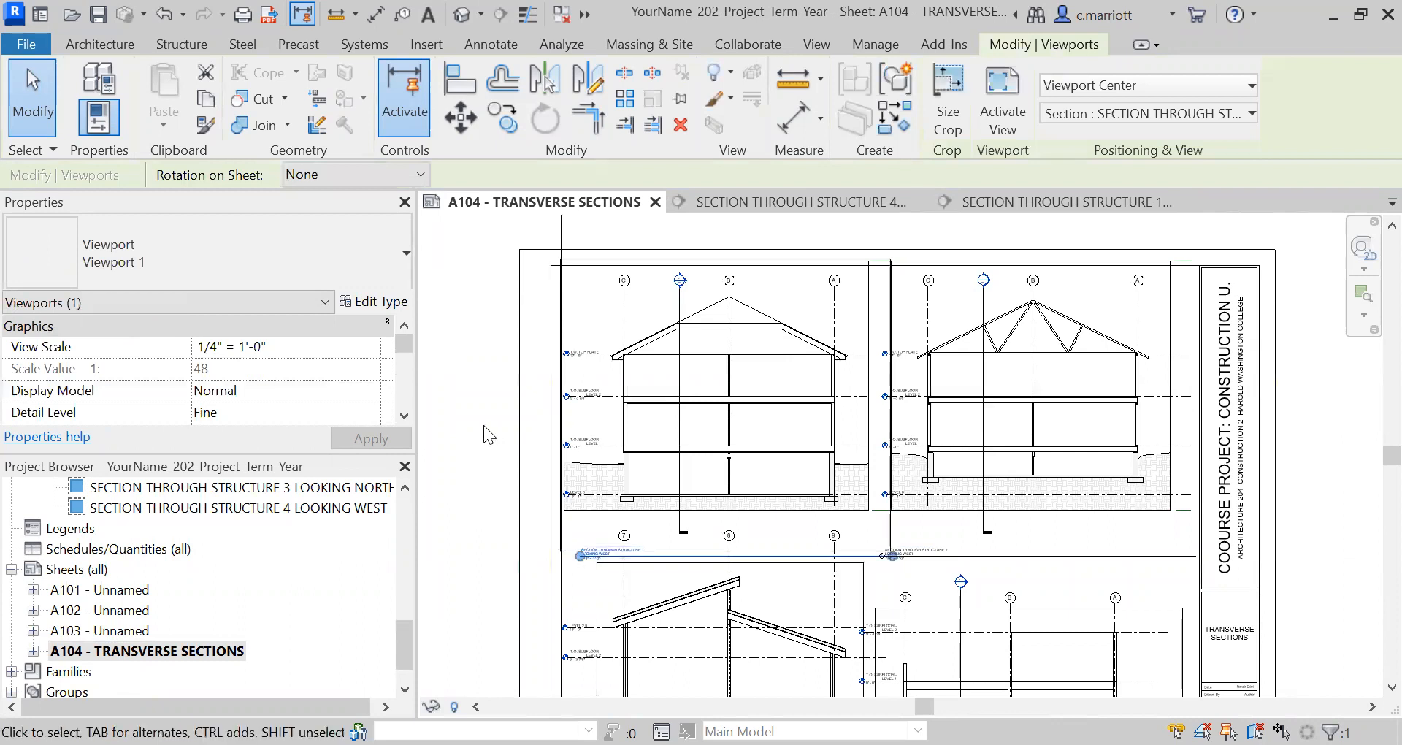
pyautogui.press('Escape')
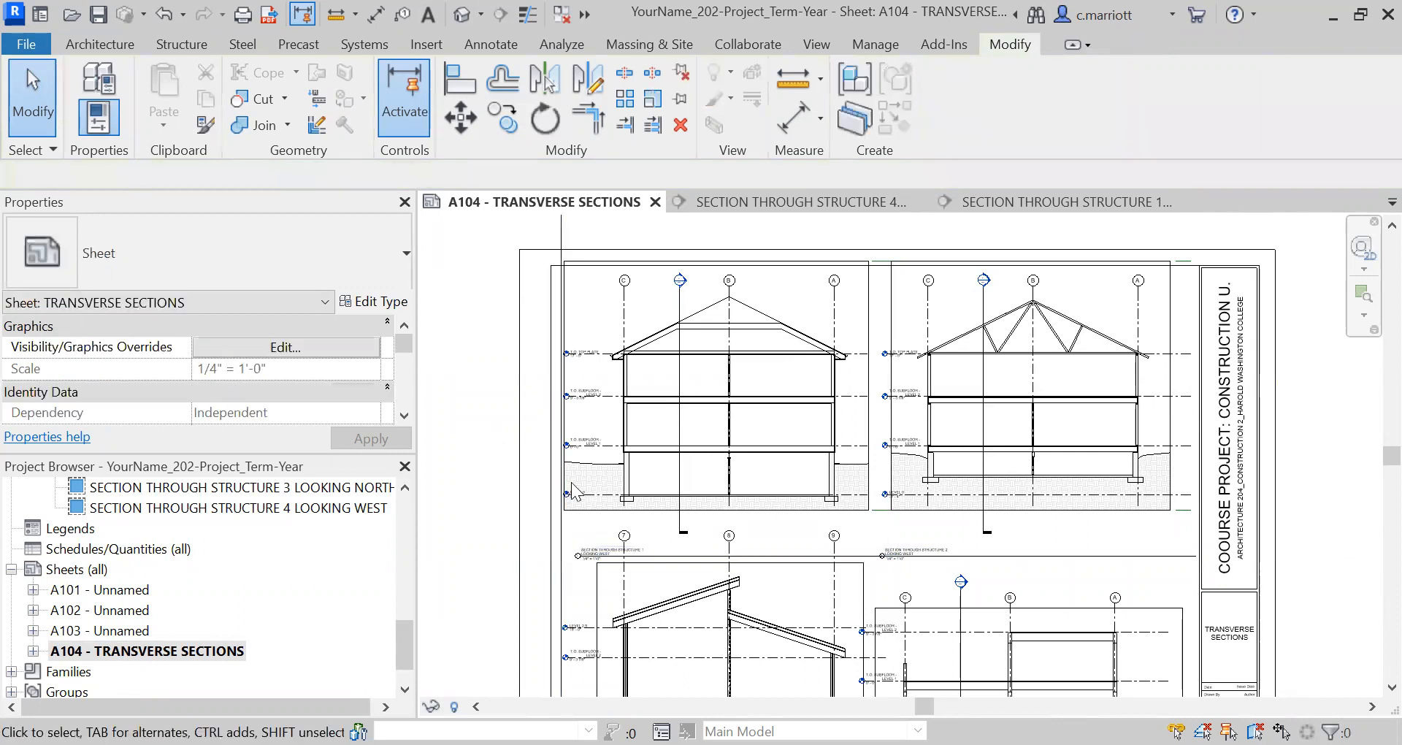
# Reopen SECTION THROUGH STRUCTURE 1 LOOKING WEST and hide its crop region boundary
pyautogui.scroll(7, 405, 603)
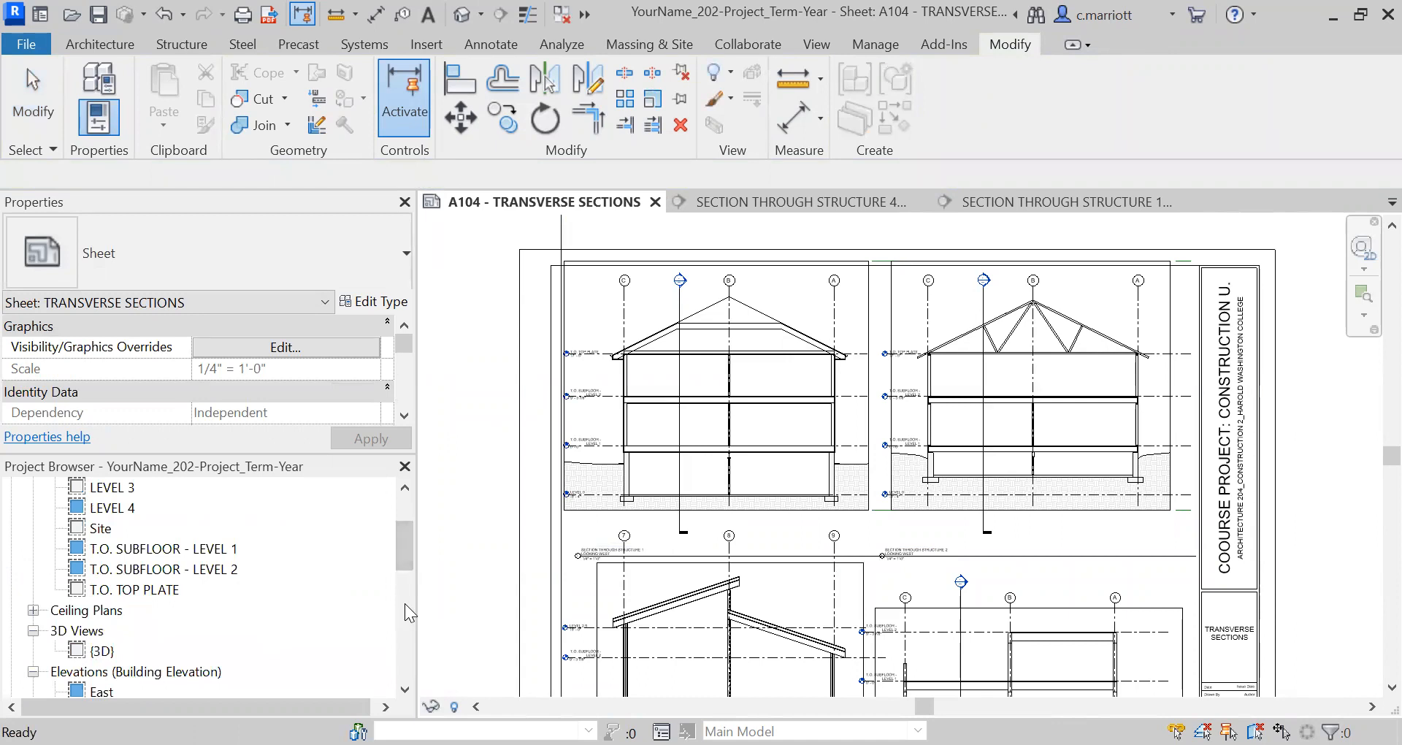
pyautogui.scroll(-4, 190, 599)
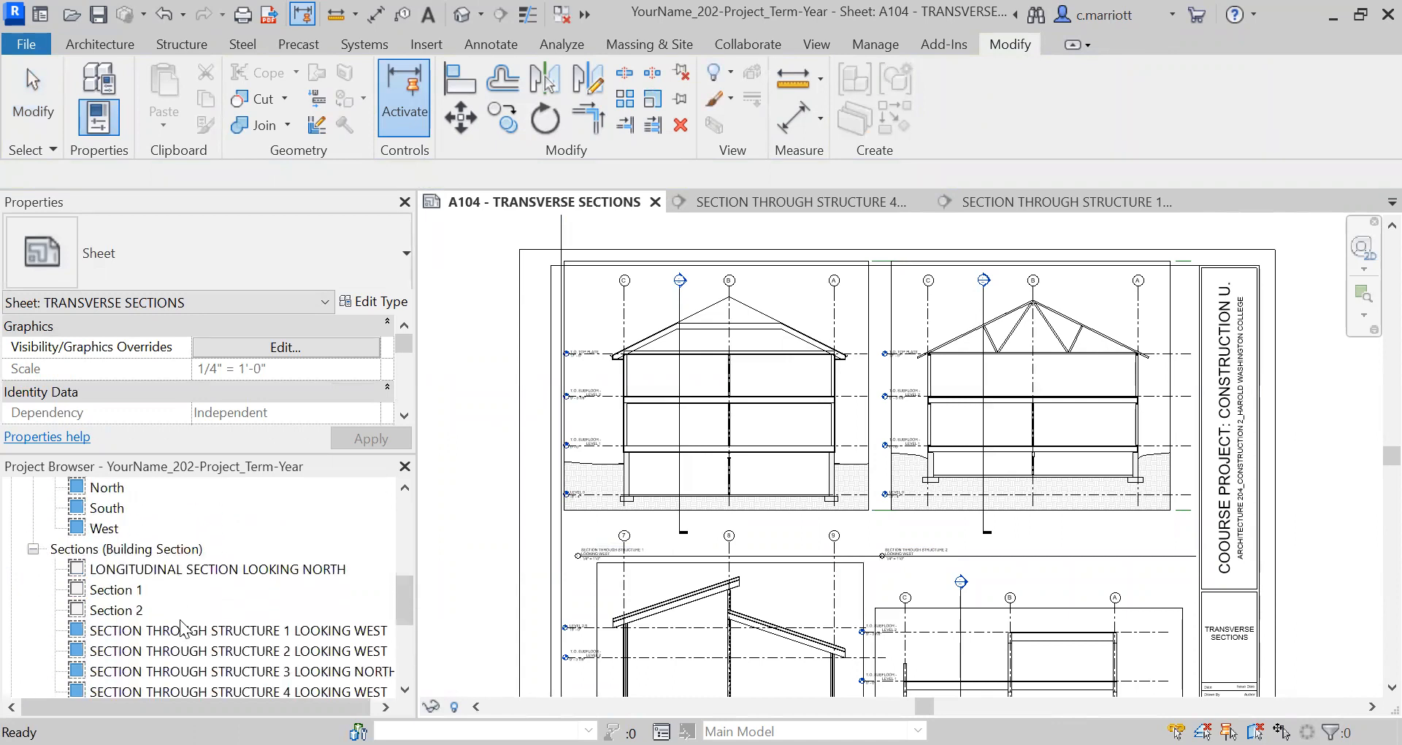
pyautogui.doubleClick(187, 634)
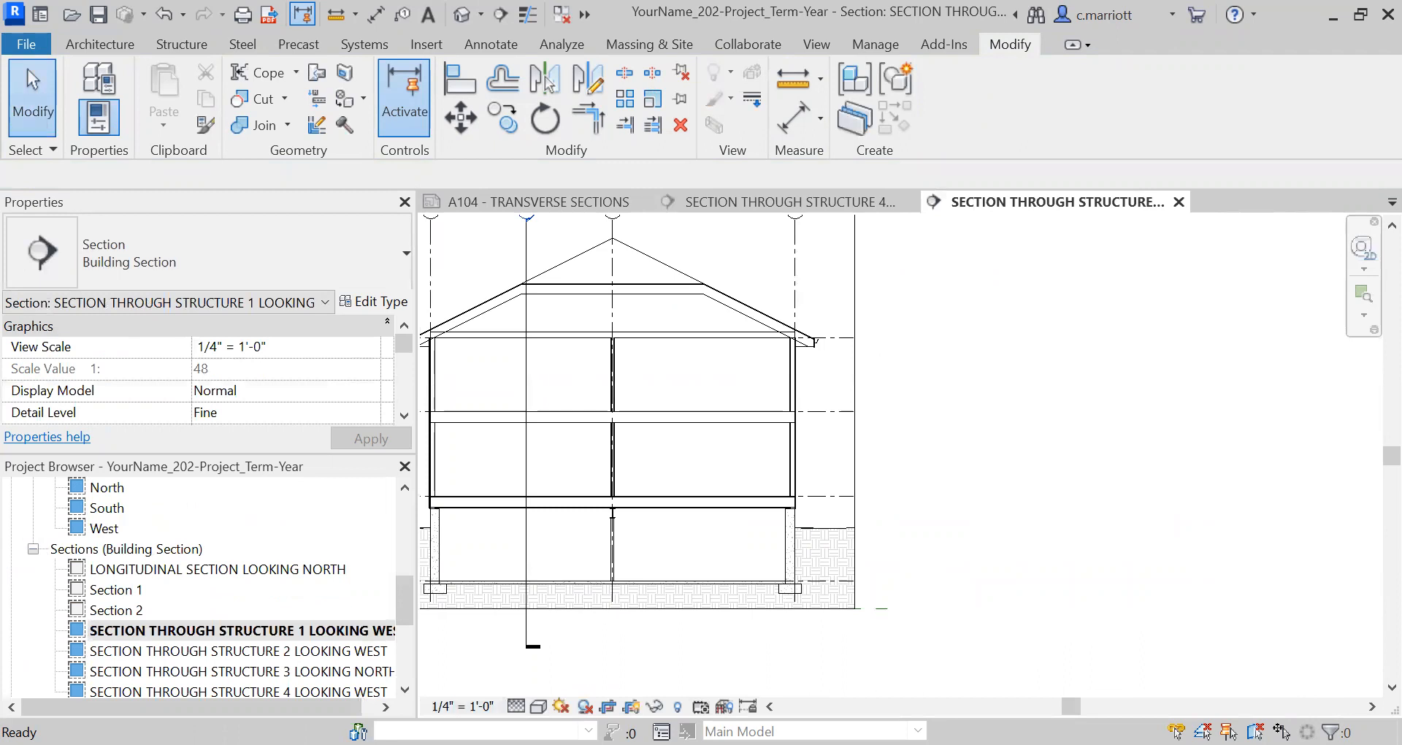
pyautogui.click(630, 706)
pyautogui.scroll(-1, 720, 549)
pyautogui.moveTo(630, 448); pyautogui.dragTo(758, 470, button='middle')
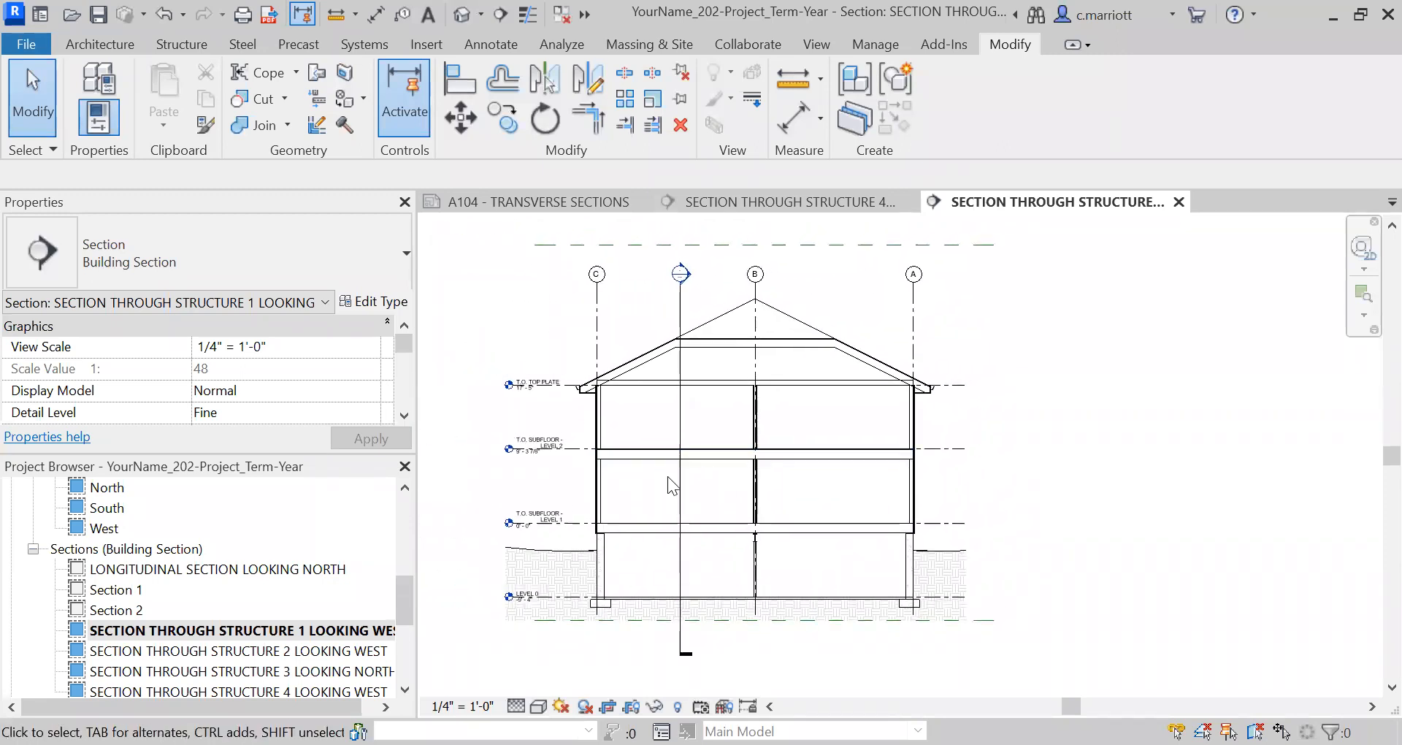
# Return to sheet A104 - TRANSVERSE SECTIONS and compare the extents of the Structure 1 and Structure 2 sections
pyautogui.click(406, 676)
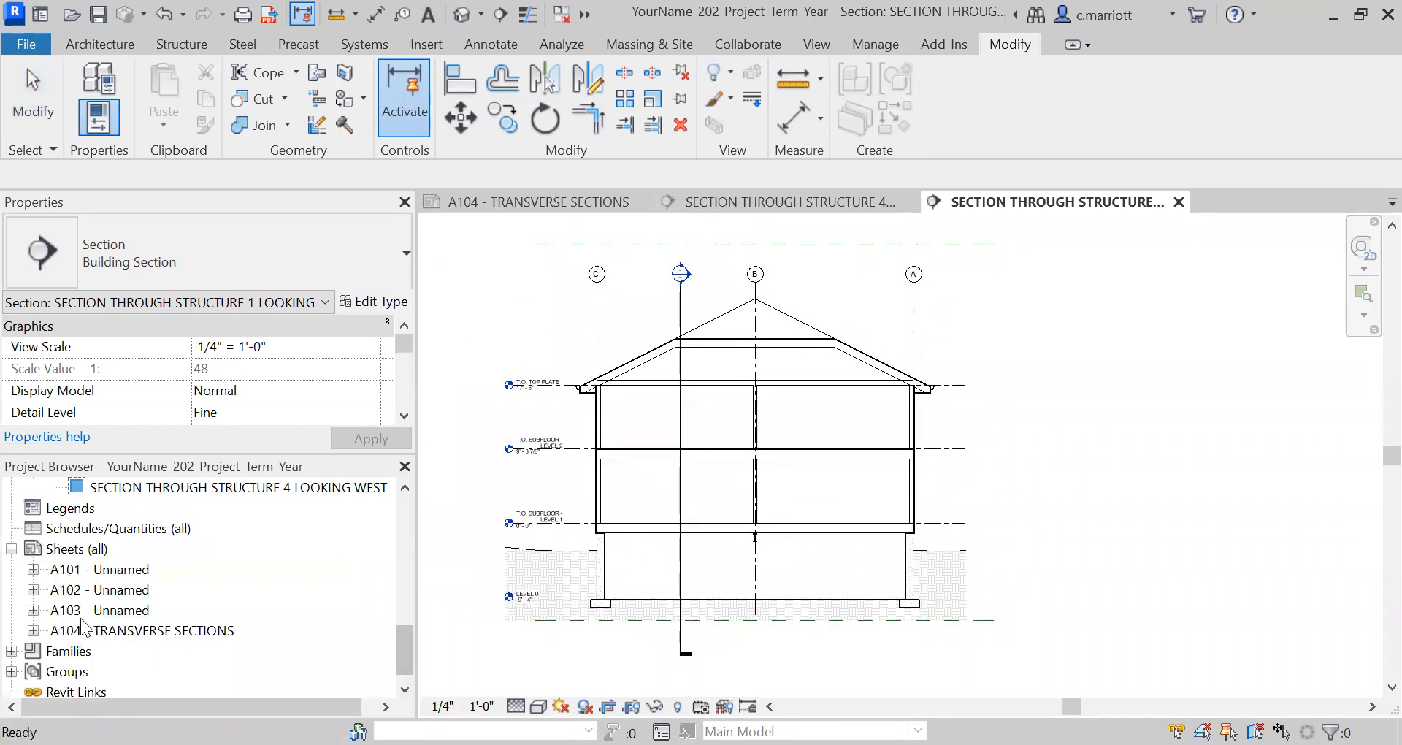
pyautogui.doubleClick(124, 633)
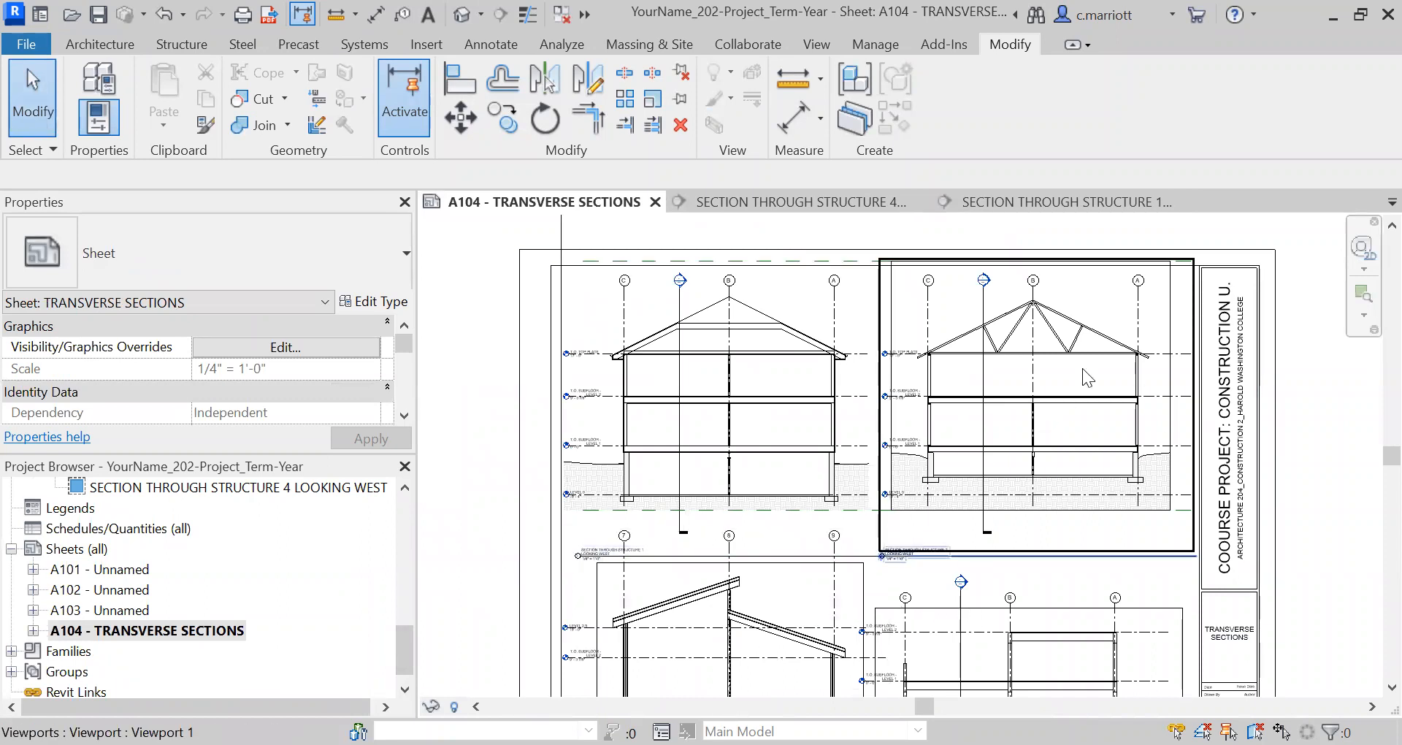
pyautogui.scroll(2, 1166, 376)
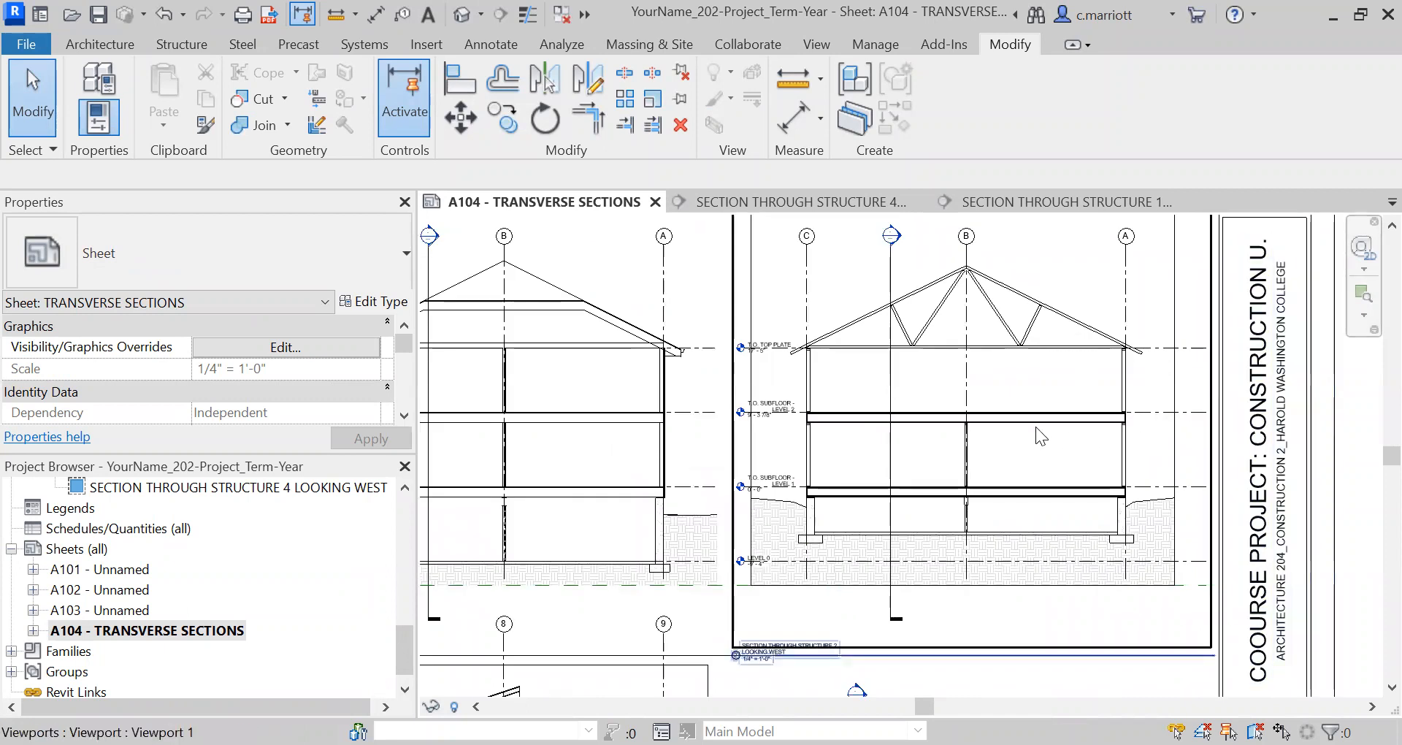
pyautogui.scroll(-1, 801, 480)
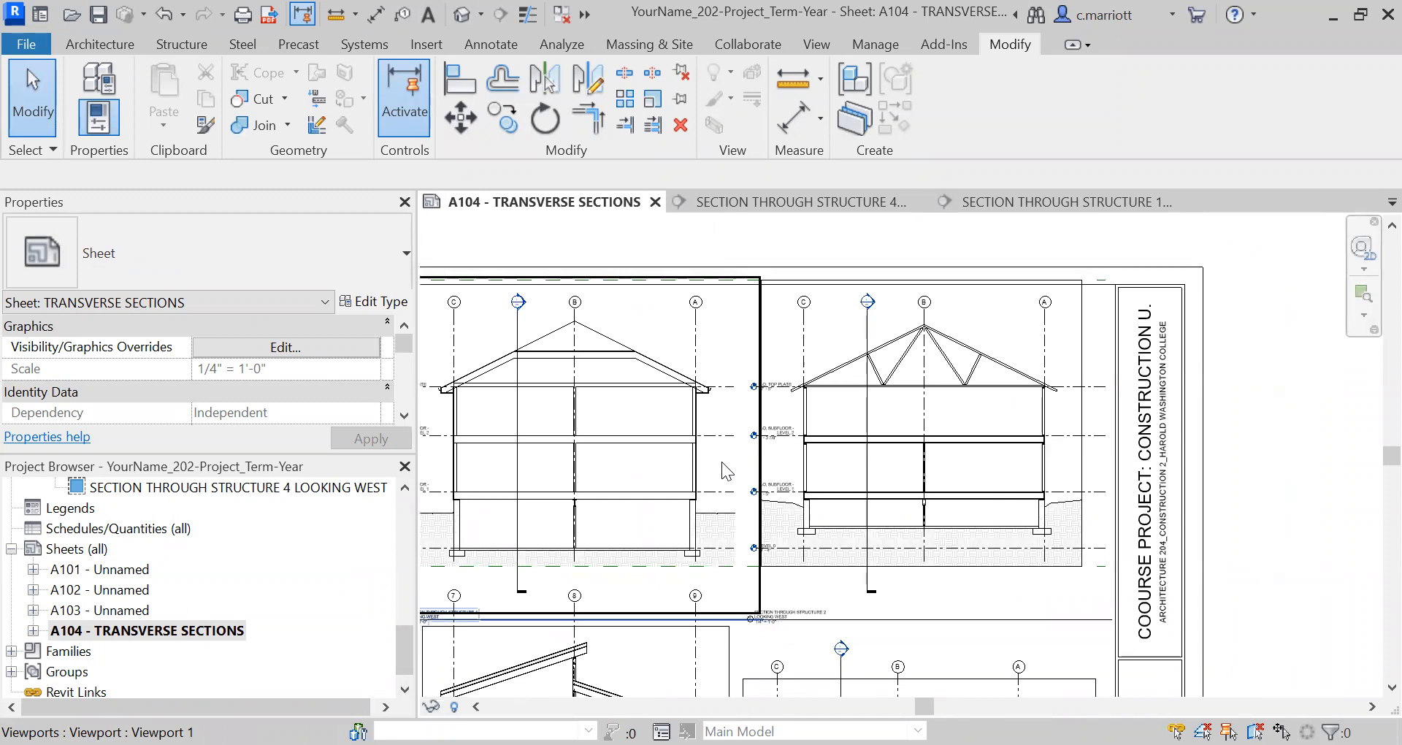
# Open SECTION THROUGH STRUCTURE 2 LOOKING WEST and extend its left crop edge outward to the level heads
pyautogui.scroll(4, 219, 621)
pyautogui.doubleClick(176, 650)
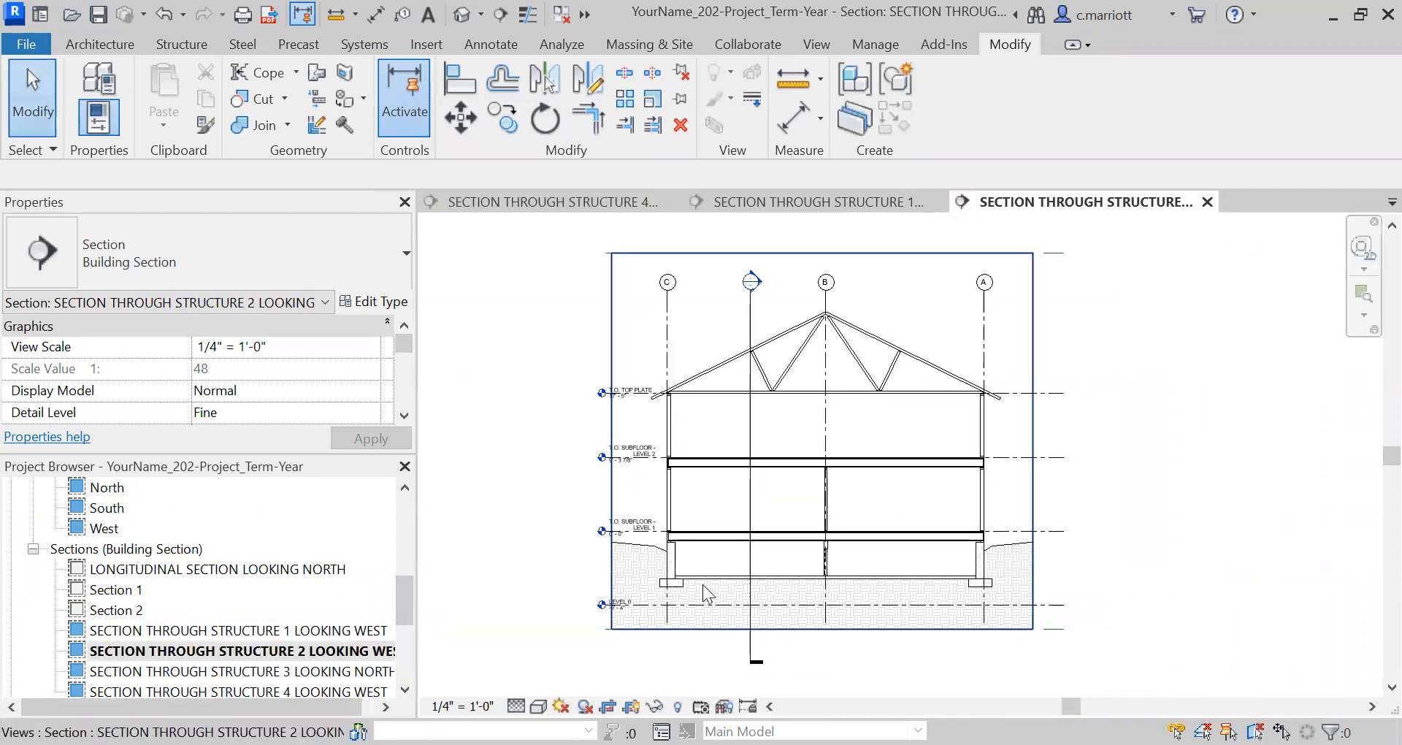
pyautogui.click(613, 317)
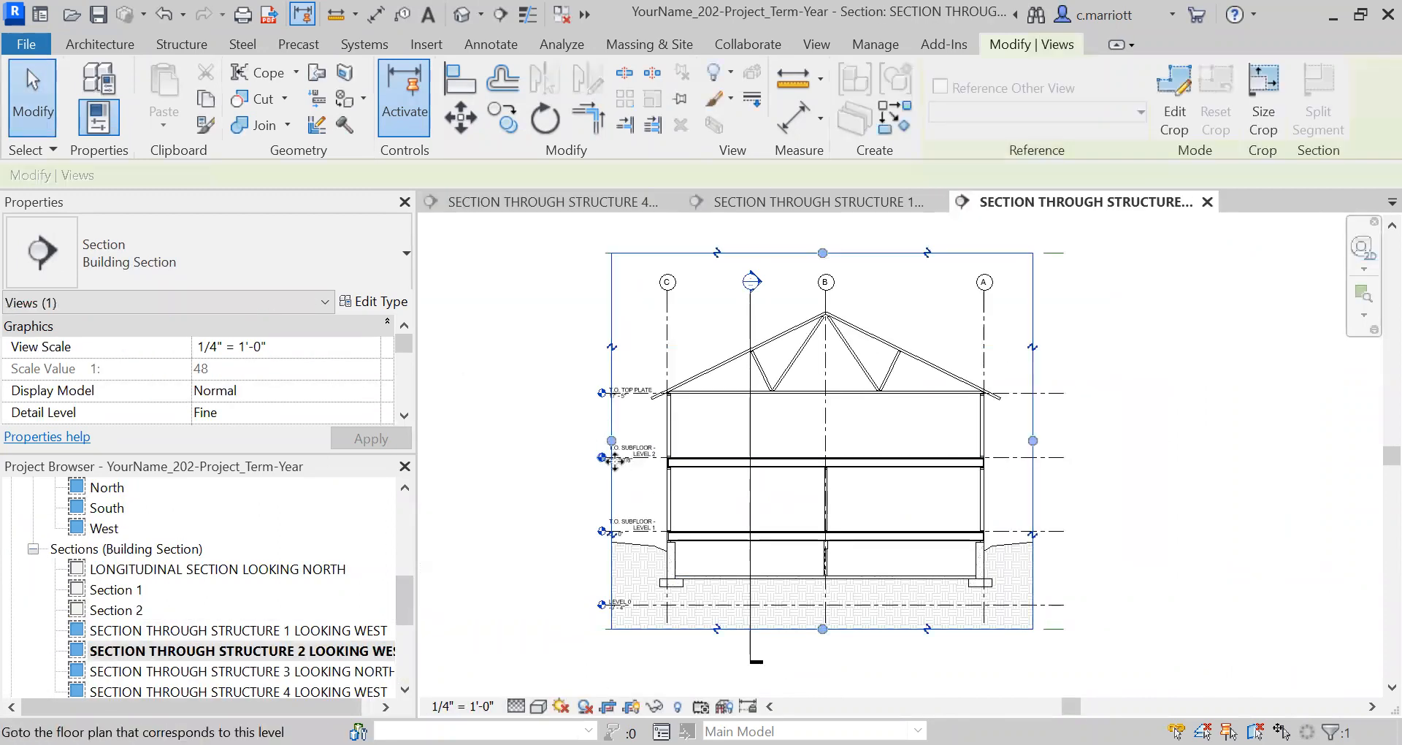
pyautogui.moveTo(611, 441); pyautogui.dragTo(594, 440)
pyautogui.click(545, 465)
pyautogui.scroll(1, 602, 614)
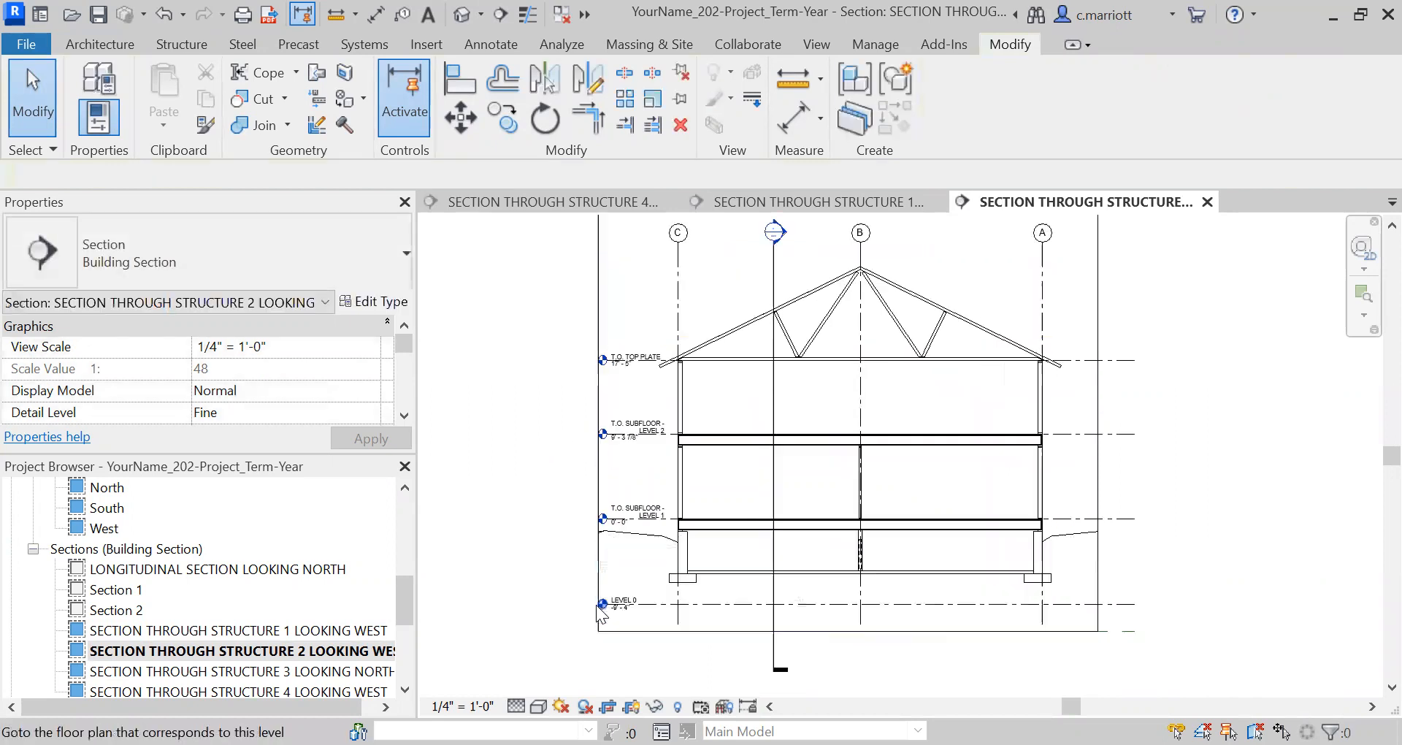
pyautogui.scroll(1, 632, 578)
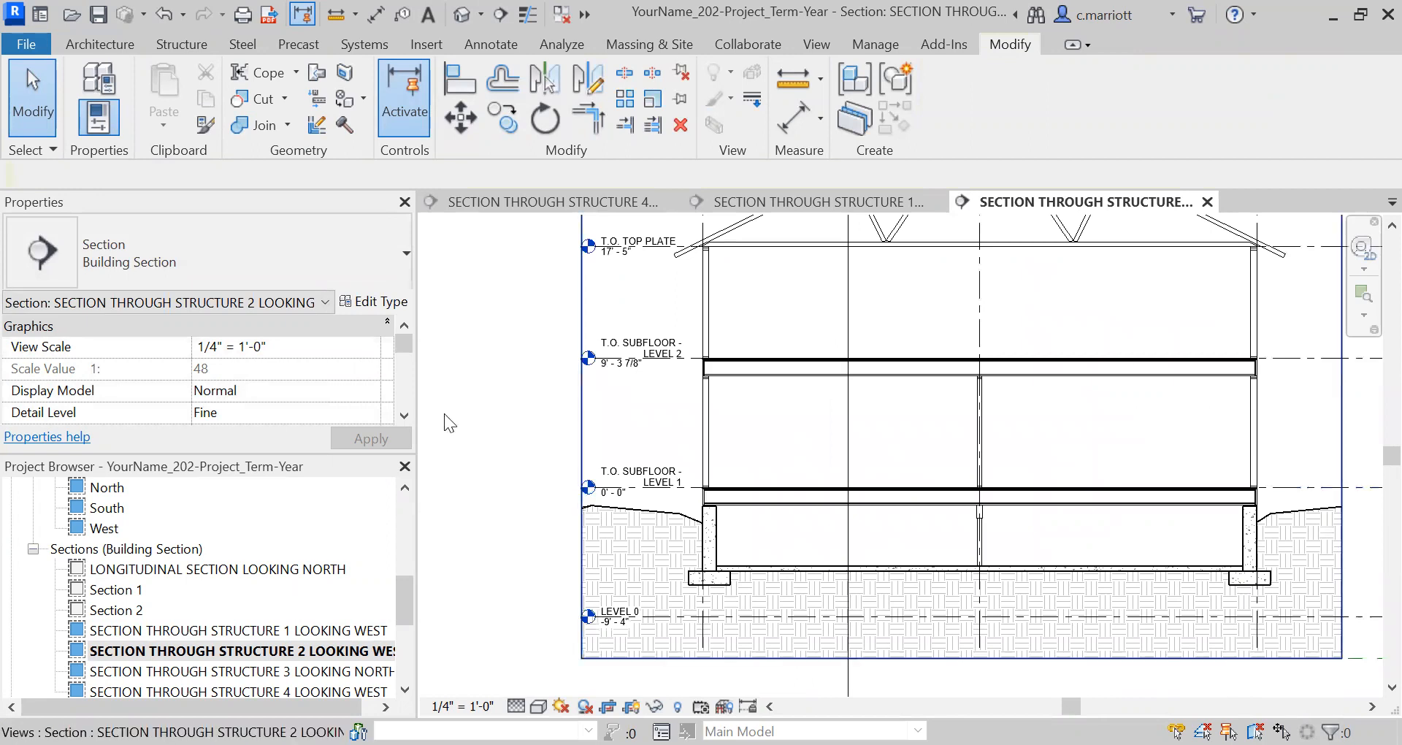
# Shorten the level lines' right ends to the right crop edge in the Structure 2 section
pyautogui.scroll(-2, 444, 414)
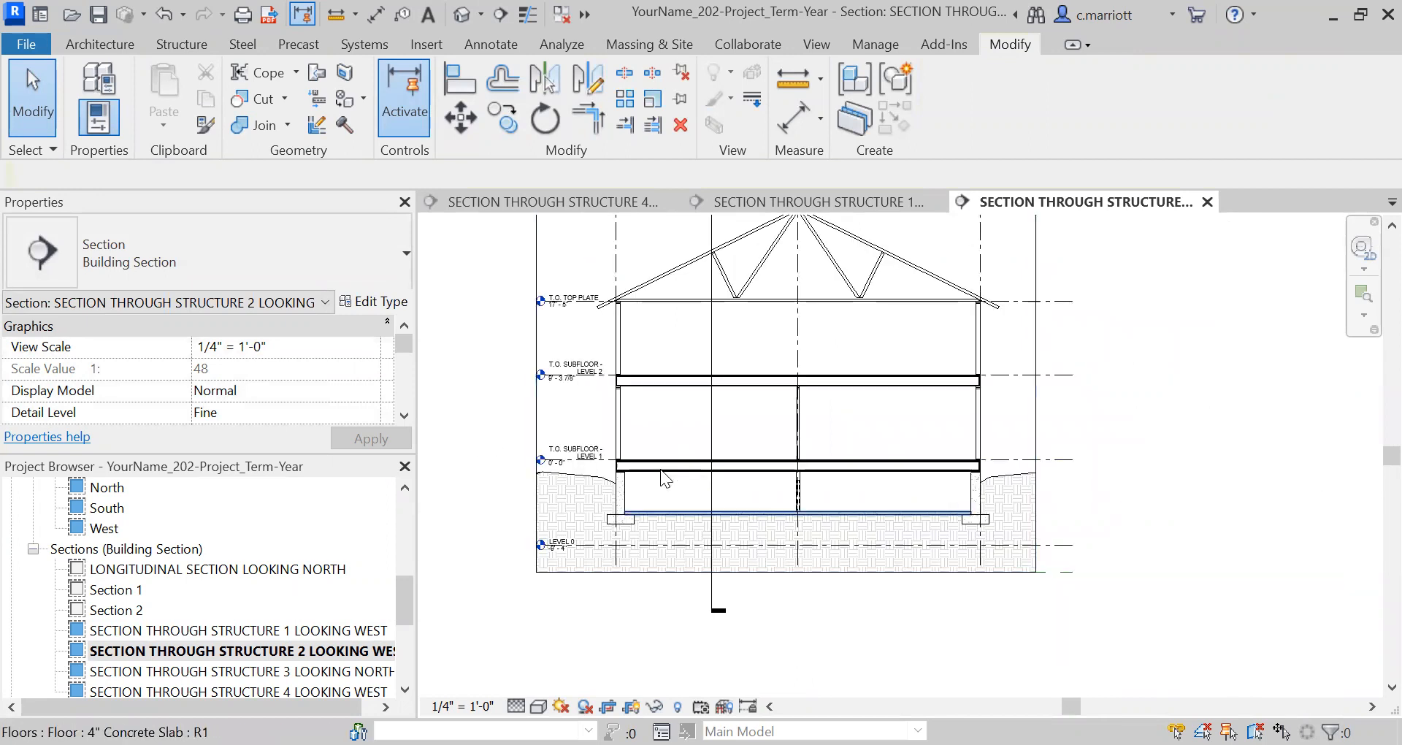
pyautogui.click(1071, 378)
pyautogui.moveTo(1072, 375); pyautogui.dragTo(1034, 374)
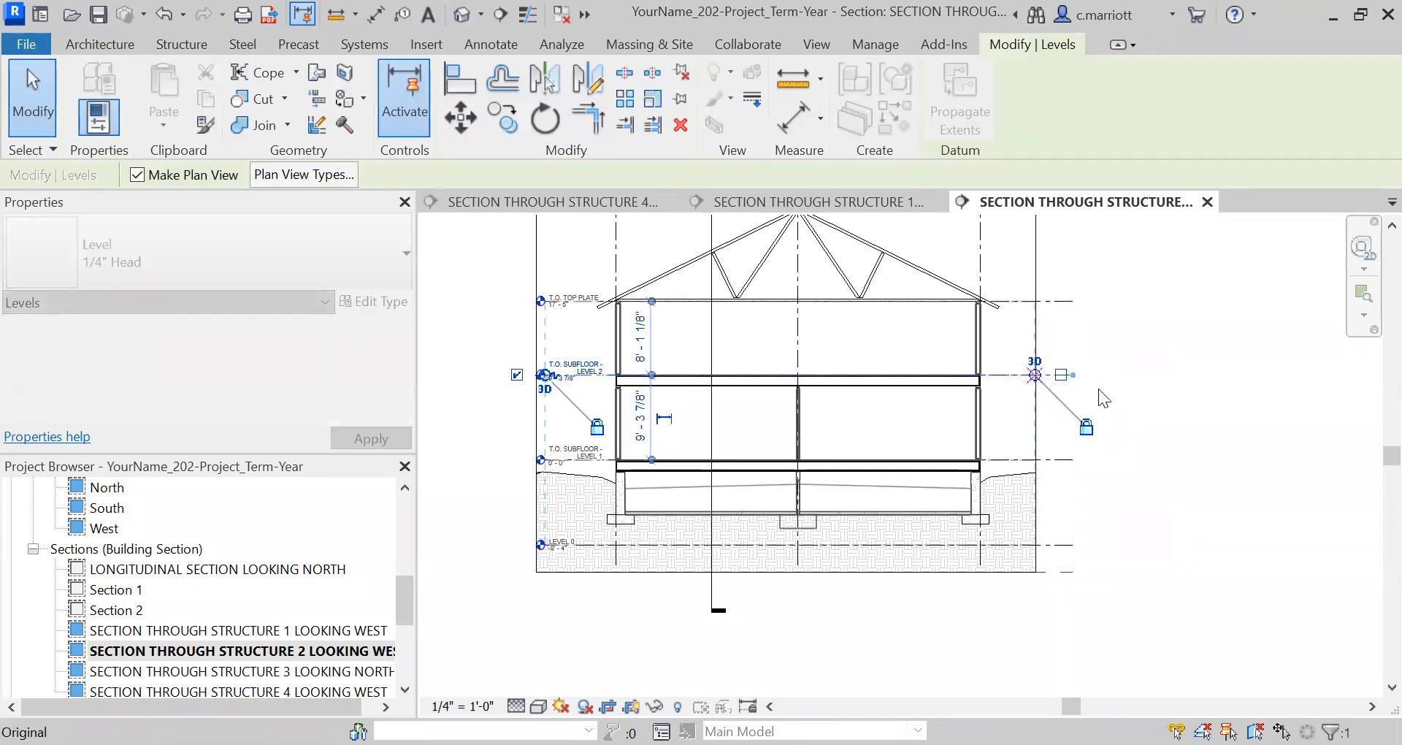
pyautogui.click(1008, 395)
# Return to sheet A104 - TRANSVERSE SECTIONS and compare the level lines and level heads of the Structure 1 and Structure 2 sections
pyautogui.moveTo(505, 336); pyautogui.dragTo(560, 344, button='middle')
pyautogui.scroll(-3, 196, 661)
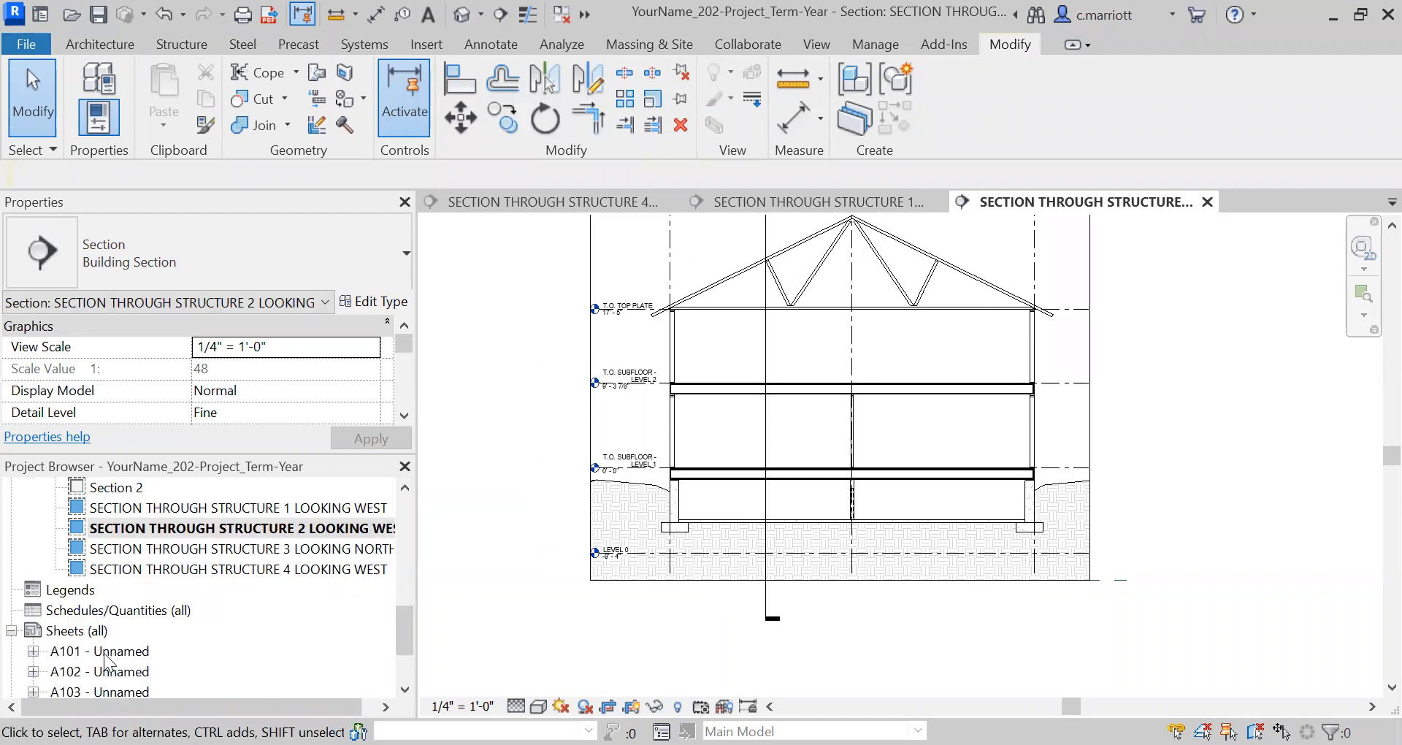
pyautogui.doubleClick(135, 651)
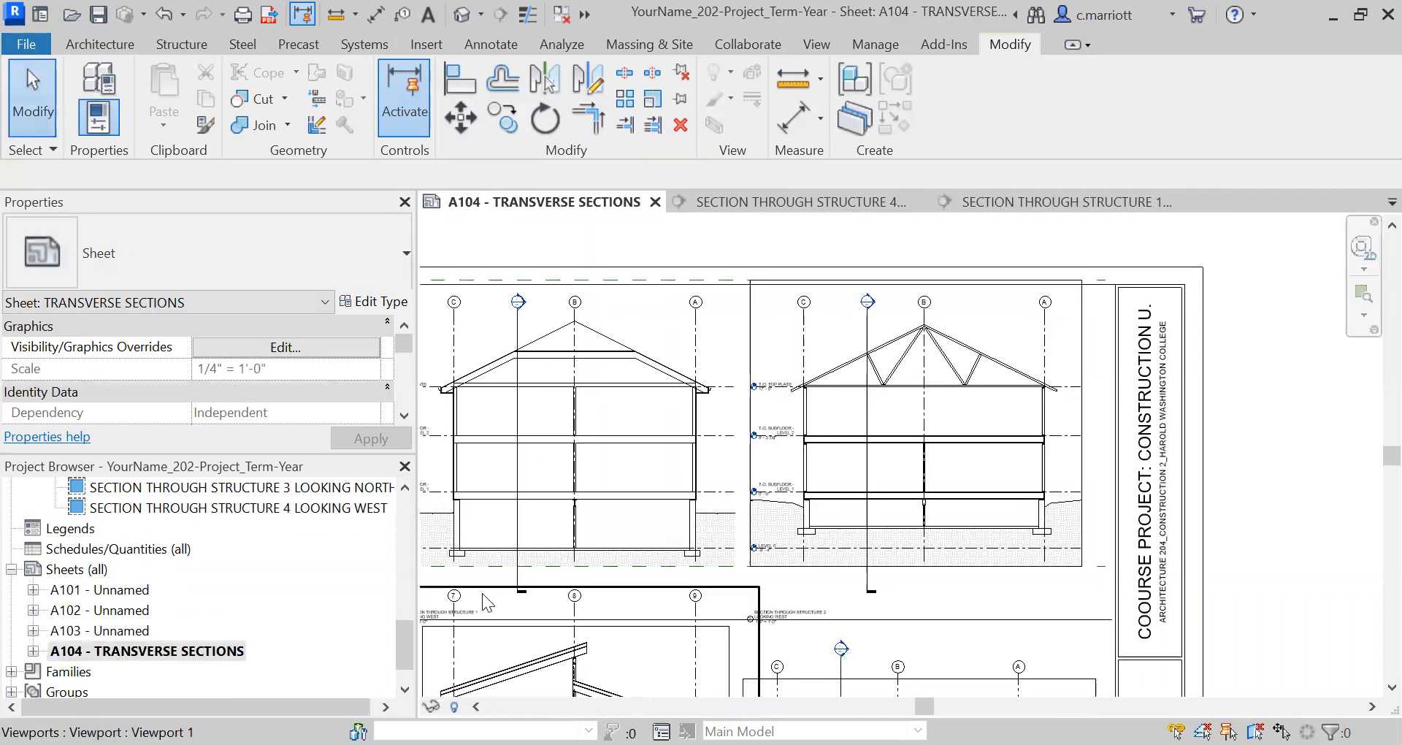
pyautogui.scroll(-3, 773, 396)
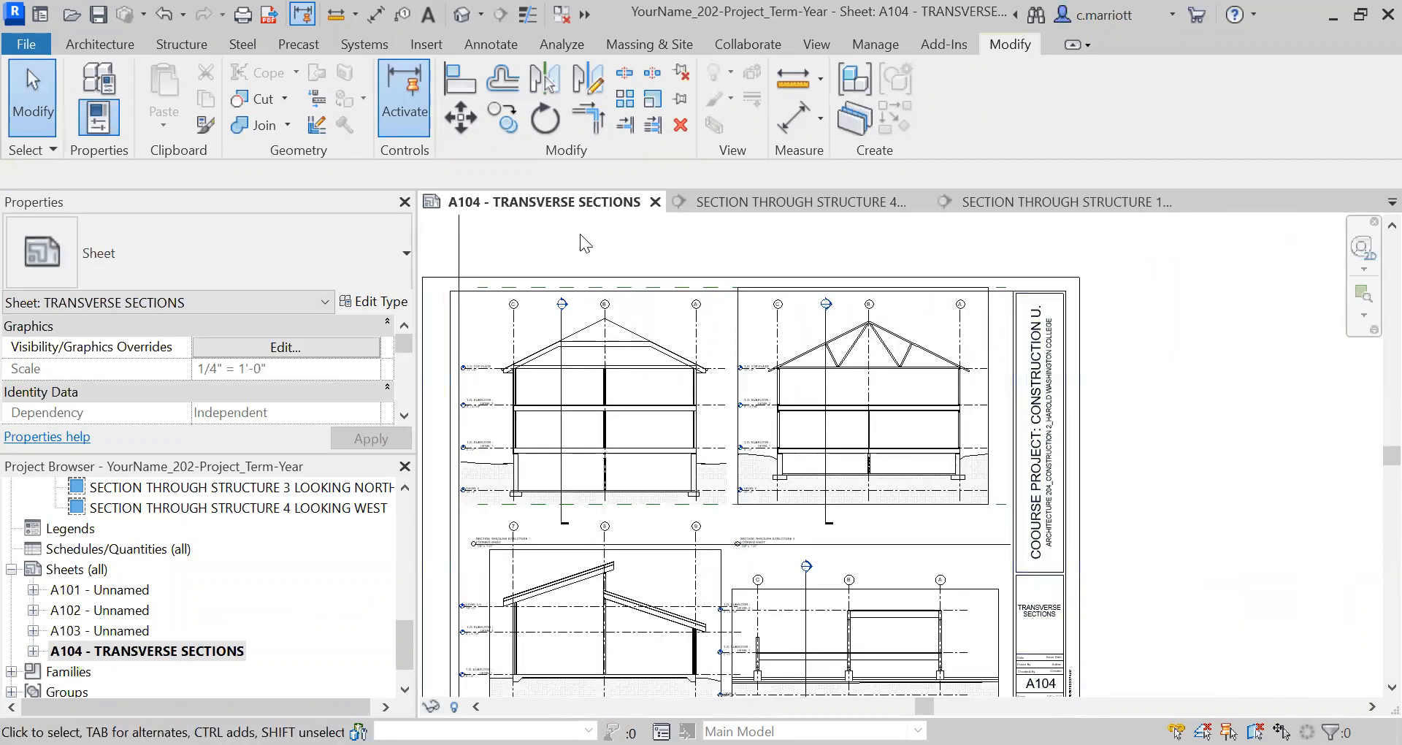
pyautogui.moveTo(581, 235); pyautogui.dragTo(679, 256, button='middle')
pyautogui.scroll(3, 885, 388)
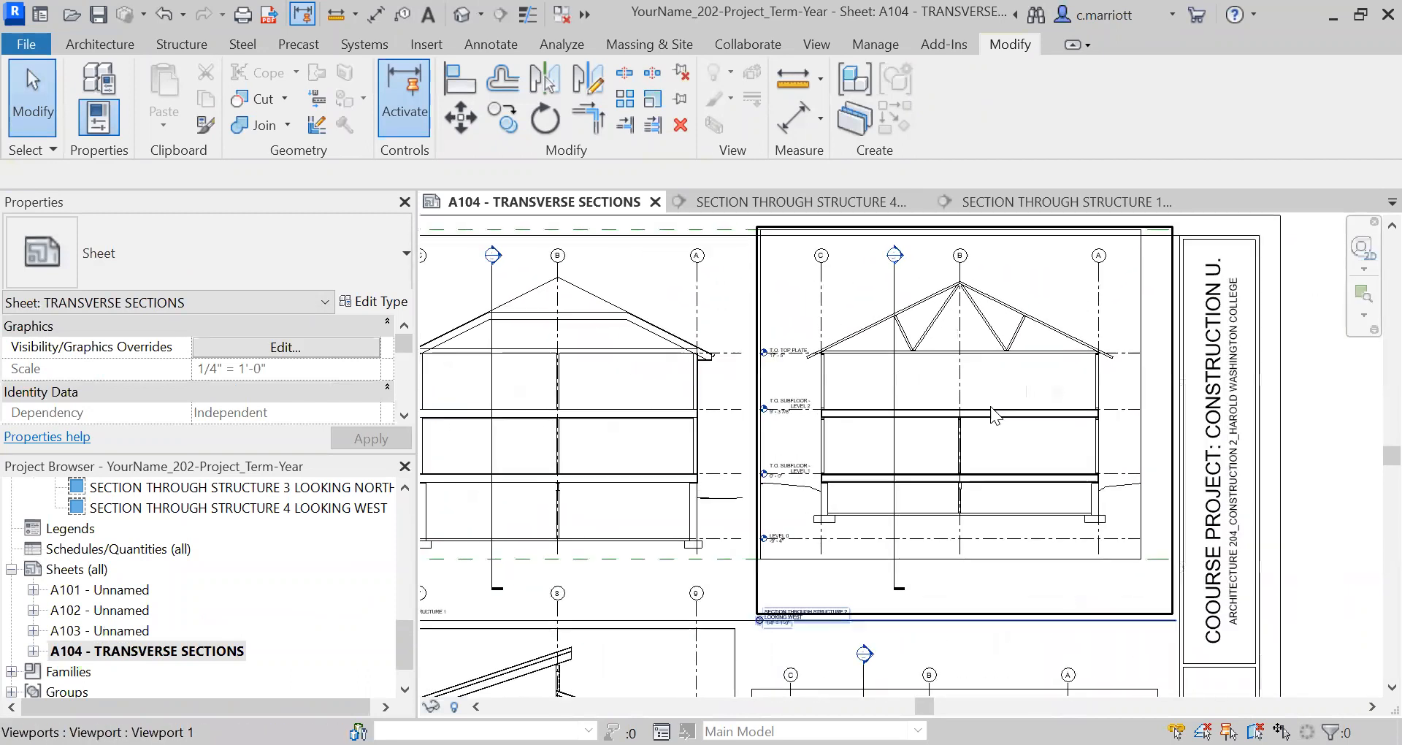
pyautogui.scroll(-2, 626, 382)
pyautogui.scroll(-4, 522, 327)
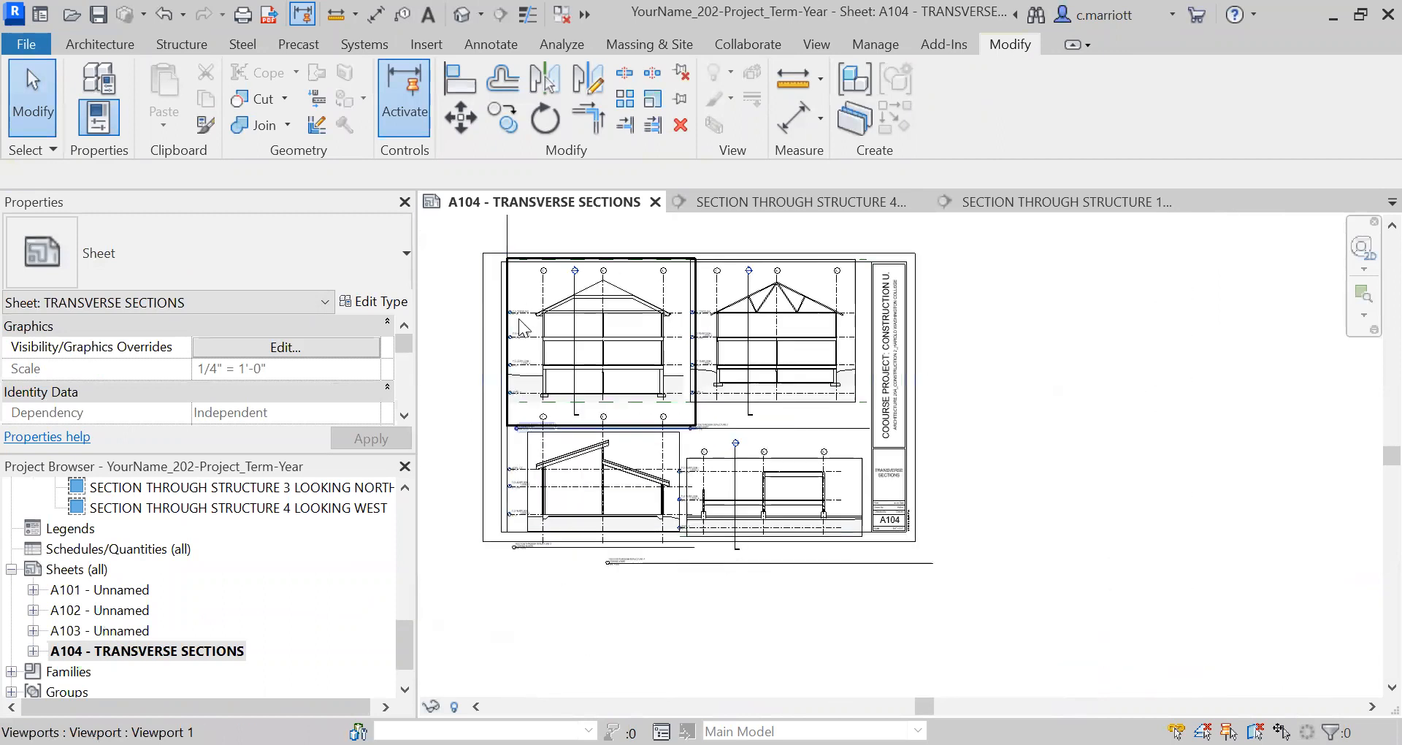
pyautogui.scroll(3, 517, 319)
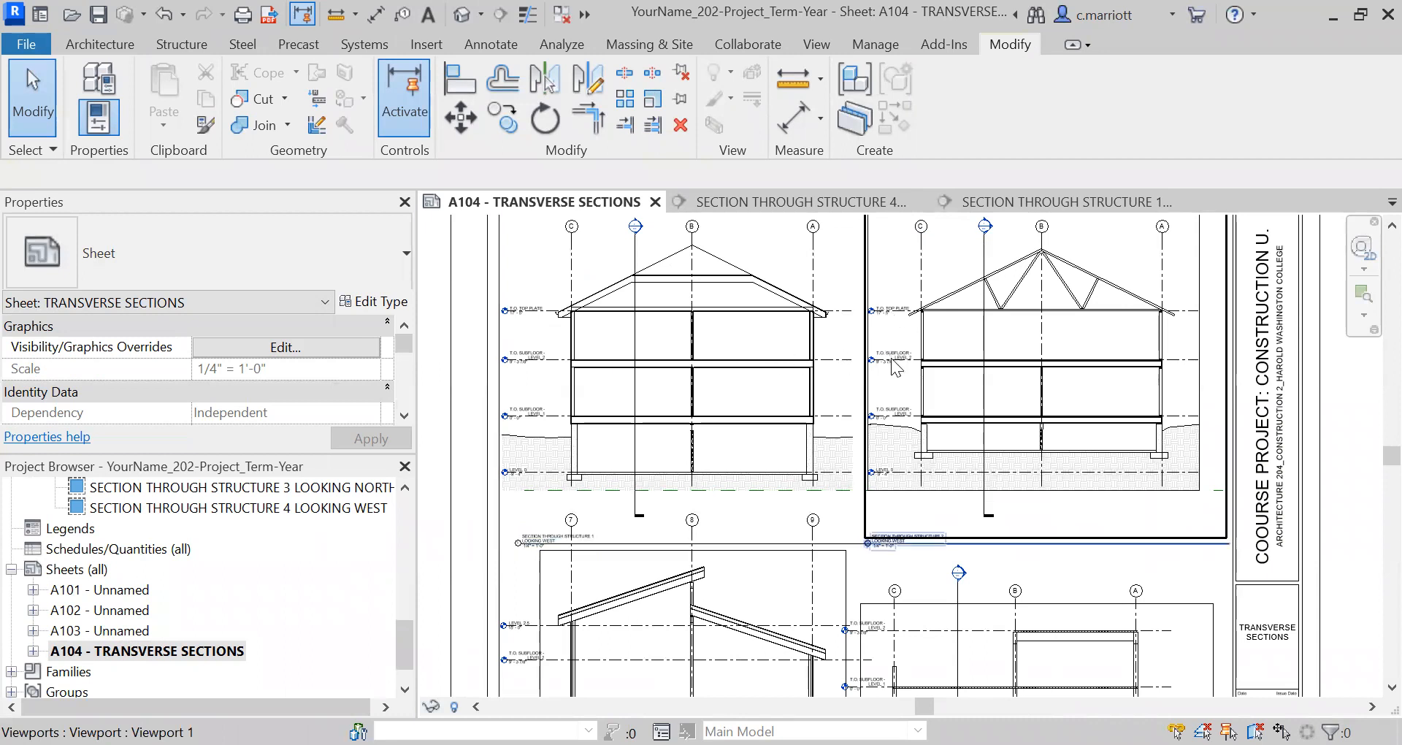
pyautogui.scroll(4, 887, 374)
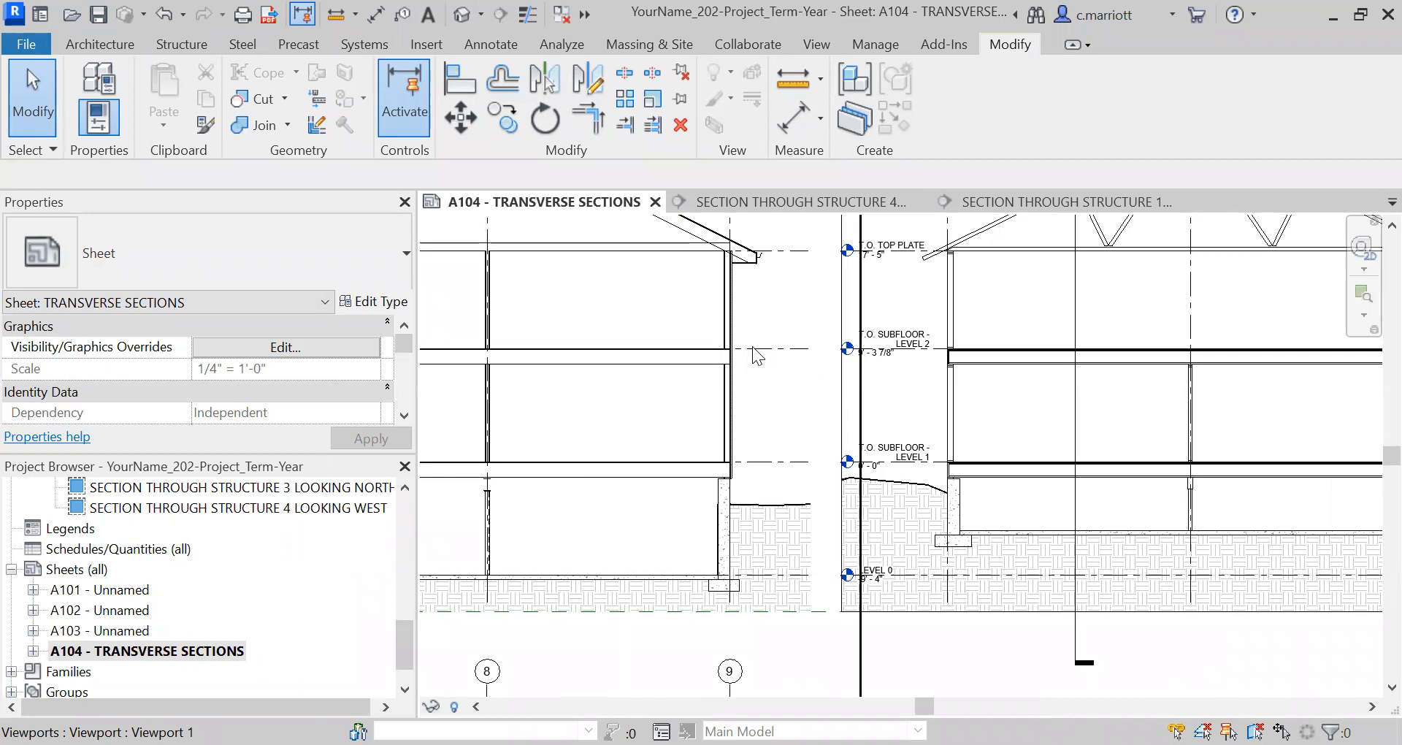
pyautogui.scroll(-5, 765, 353)
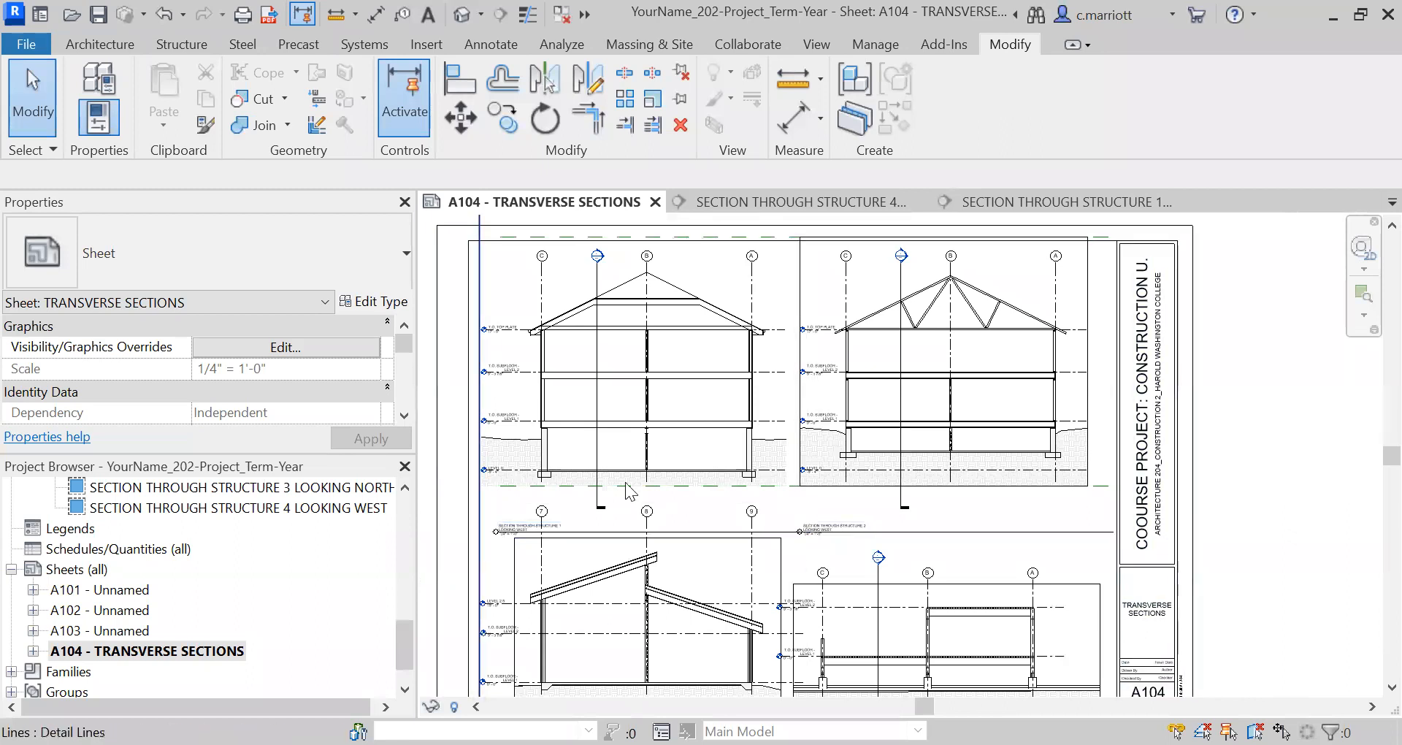
# Reopen SECTION THROUGH STRUCTURE 2 LOOKING WEST and hide the left level heads of T.O. TOP PLATE, LEVEL 2 and LEVEL 1
pyautogui.click(410, 606)
pyautogui.click(184, 657)
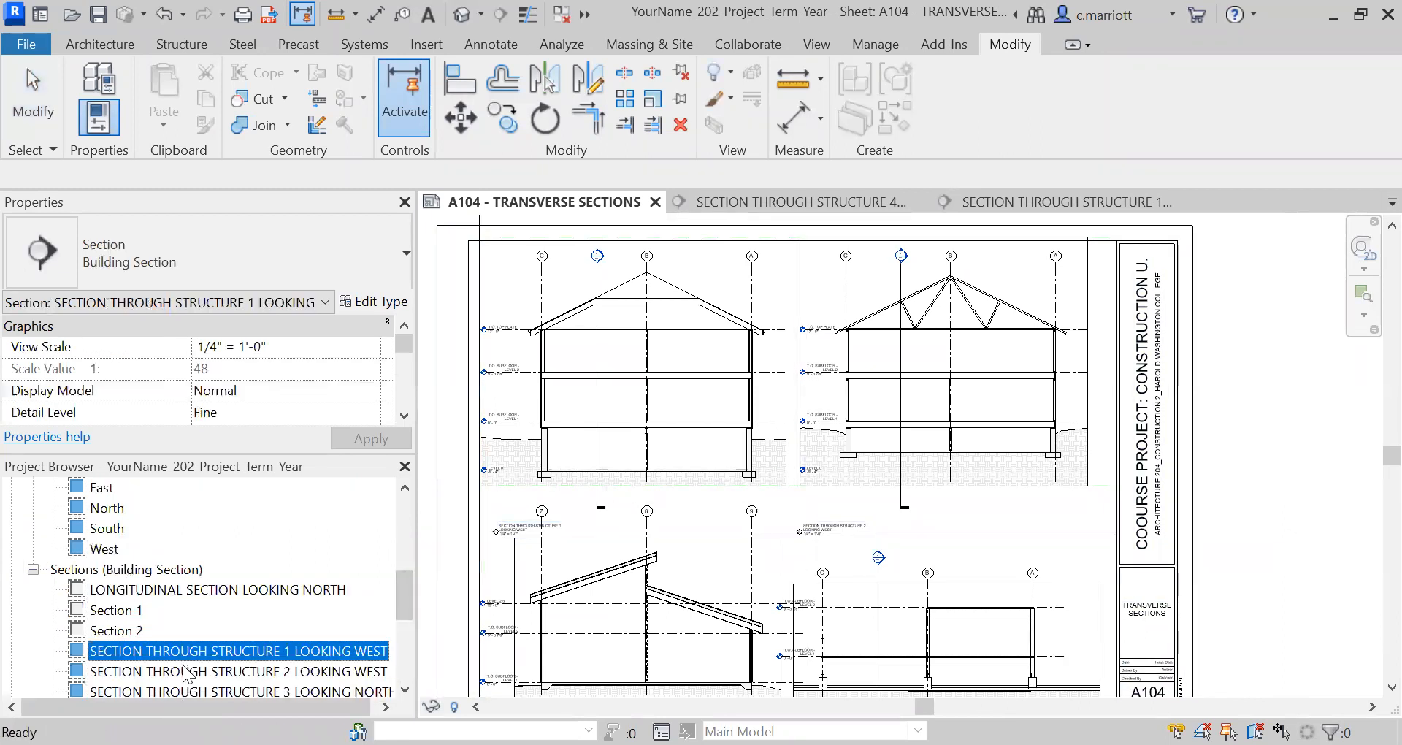
pyautogui.doubleClick(184, 671)
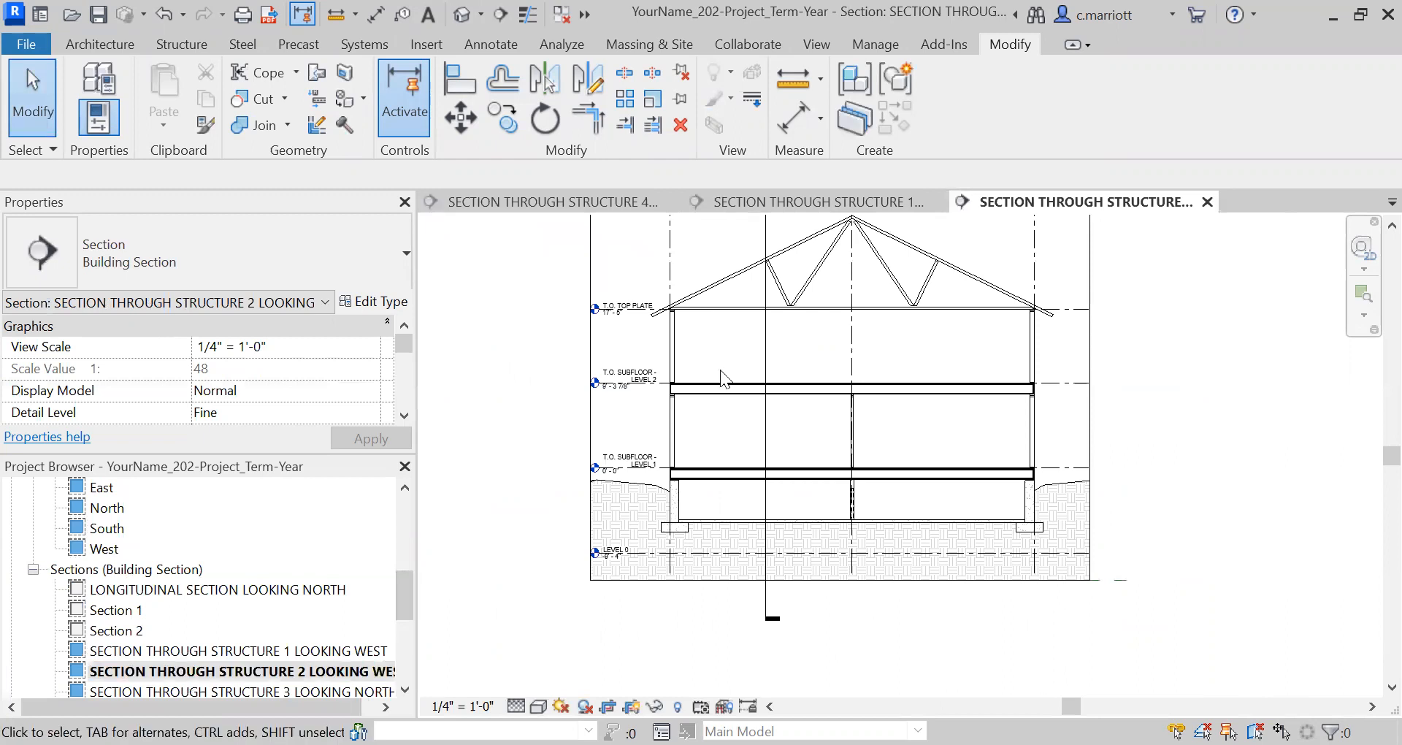
pyautogui.click(584, 310)
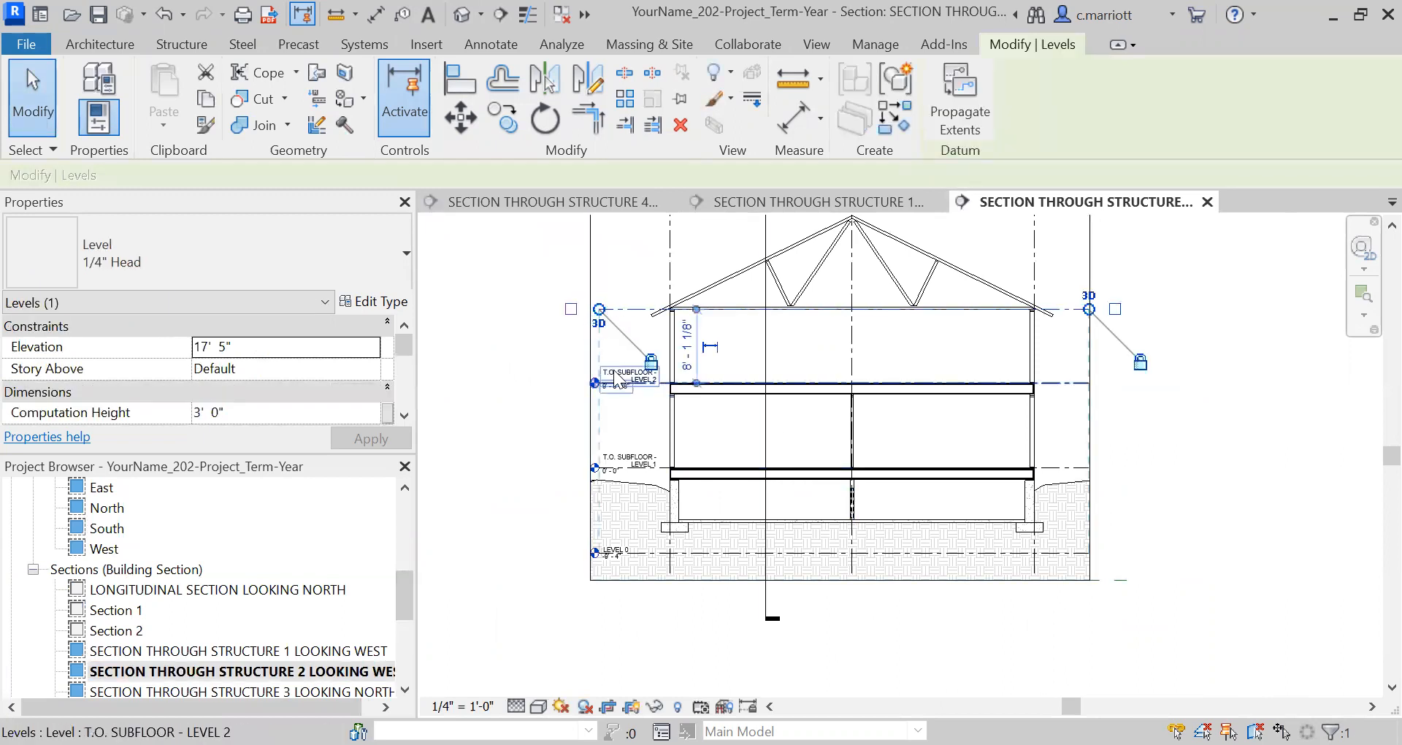
pyautogui.click(570, 383)
pyautogui.click(621, 468)
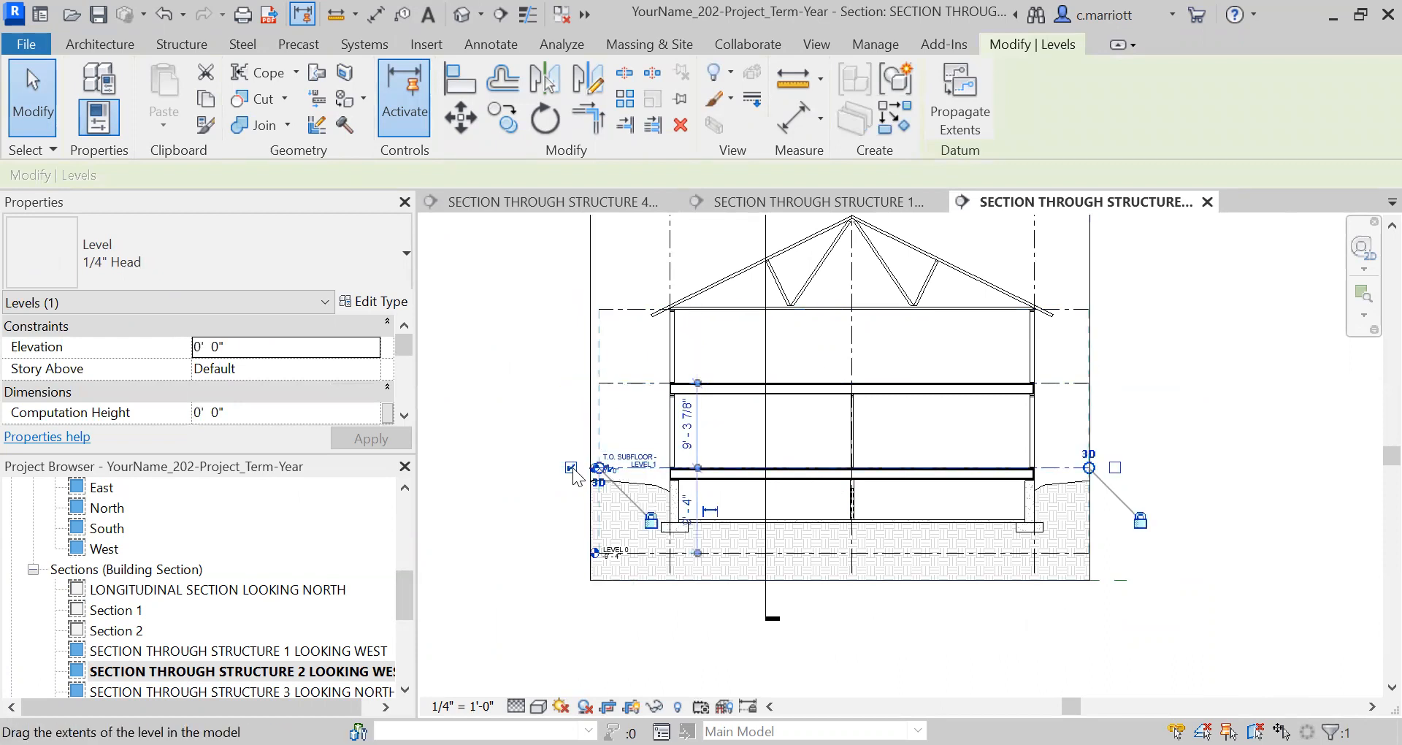
pyautogui.click(487, 413)
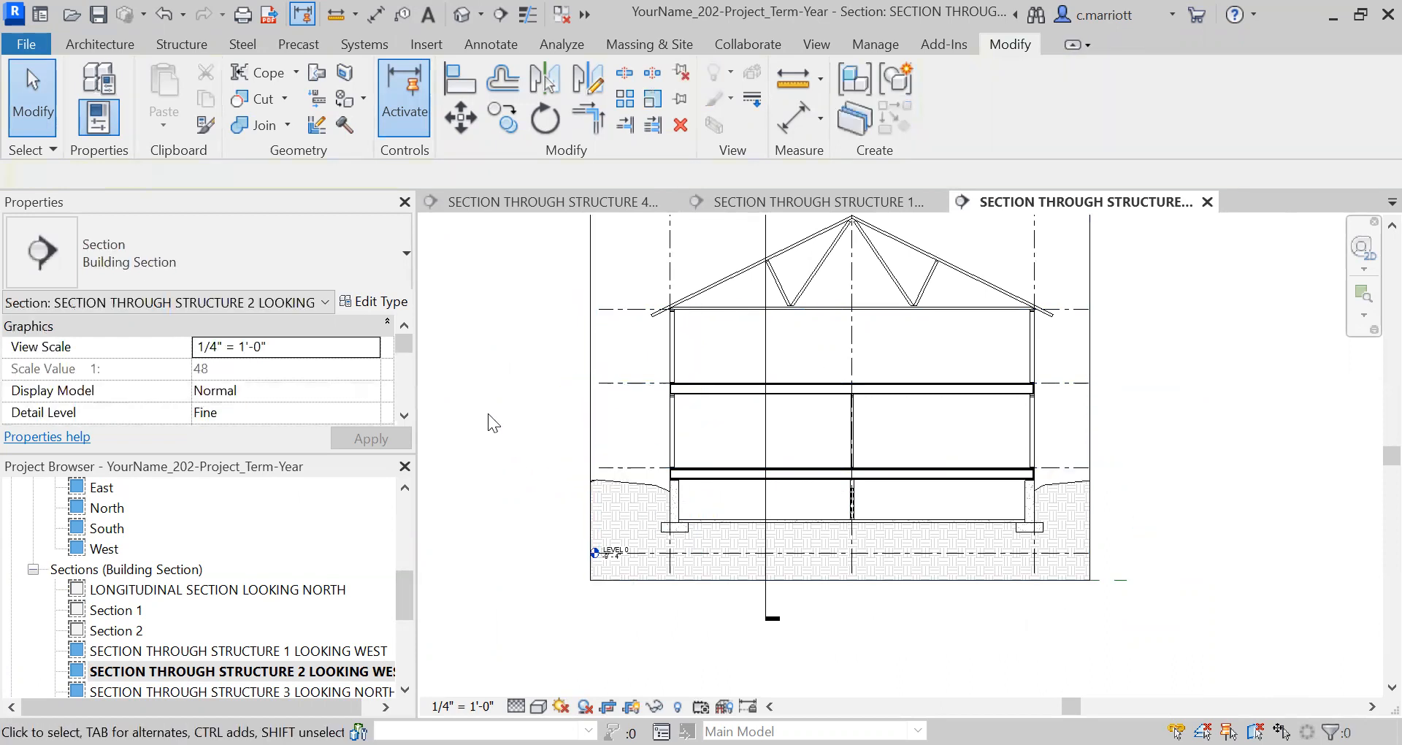
# Hide the left level head of LEVEL 0 in the Structure 2 section
pyautogui.scroll(-1, 524, 466)
pyautogui.moveTo(524, 463); pyautogui.dragTo(517, 350, button='middle')
pyautogui.scroll(3, 584, 466)
pyautogui.scroll(1, 624, 467)
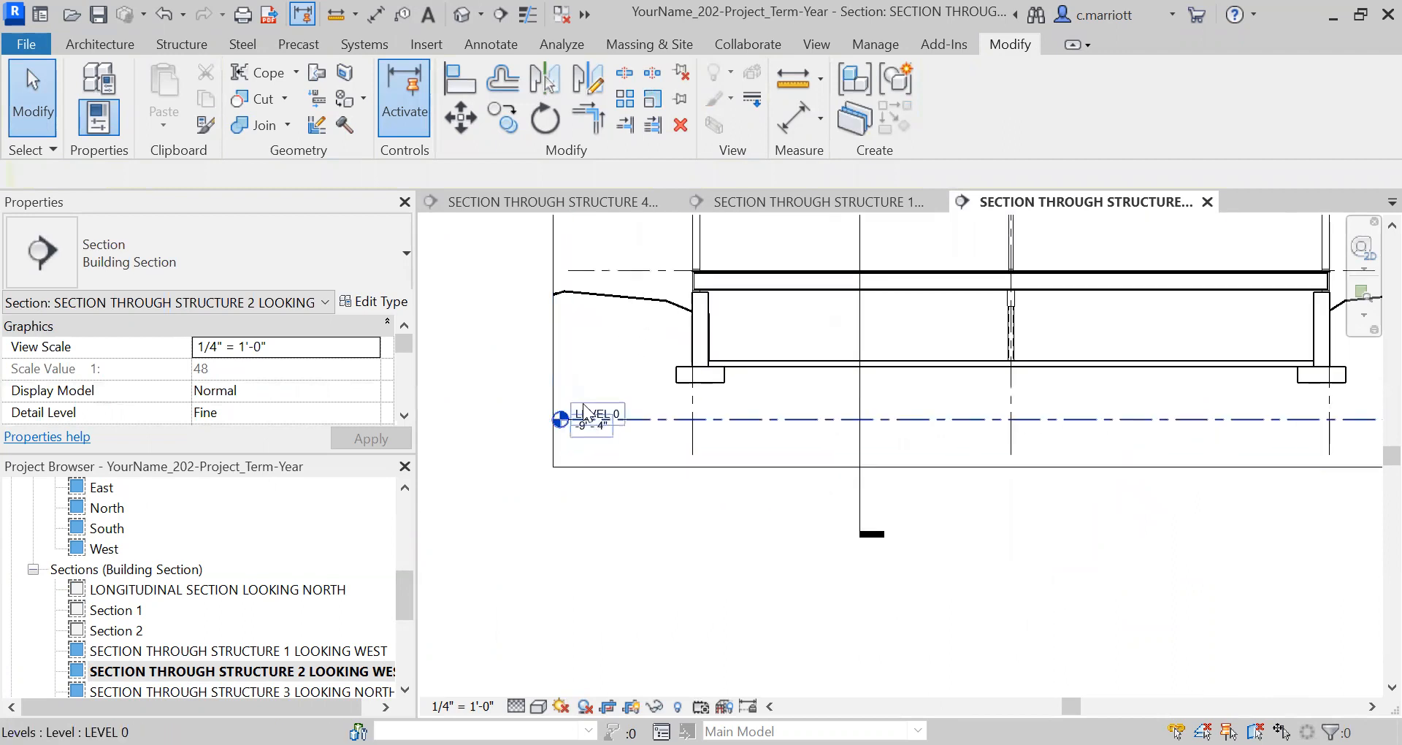
pyautogui.click(664, 420)
pyautogui.click(520, 418)
pyautogui.click(441, 494)
# Return to sheet A104 - TRANSVERSE SECTIONS and check the Structure 2 viewport without its level heads
pyautogui.scroll(-4, 166, 657)
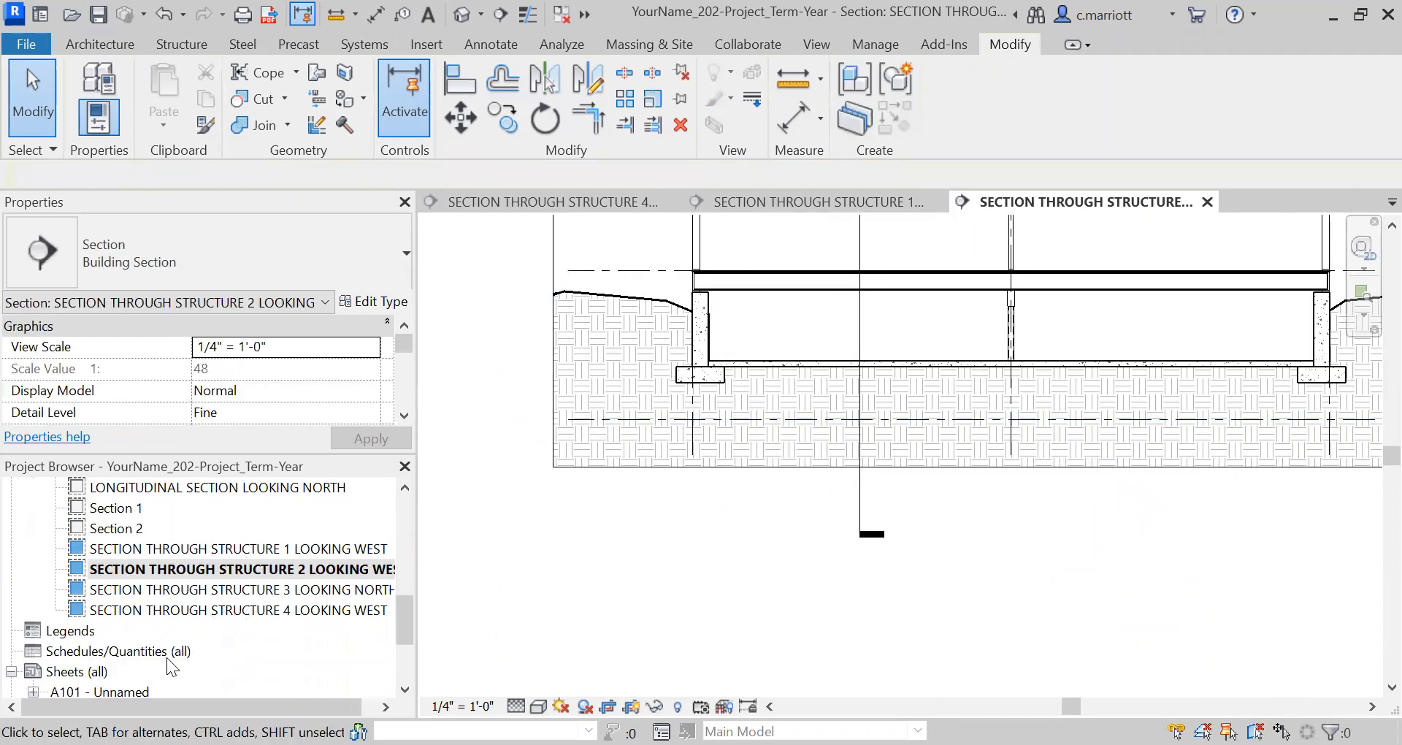
pyautogui.doubleClick(122, 610)
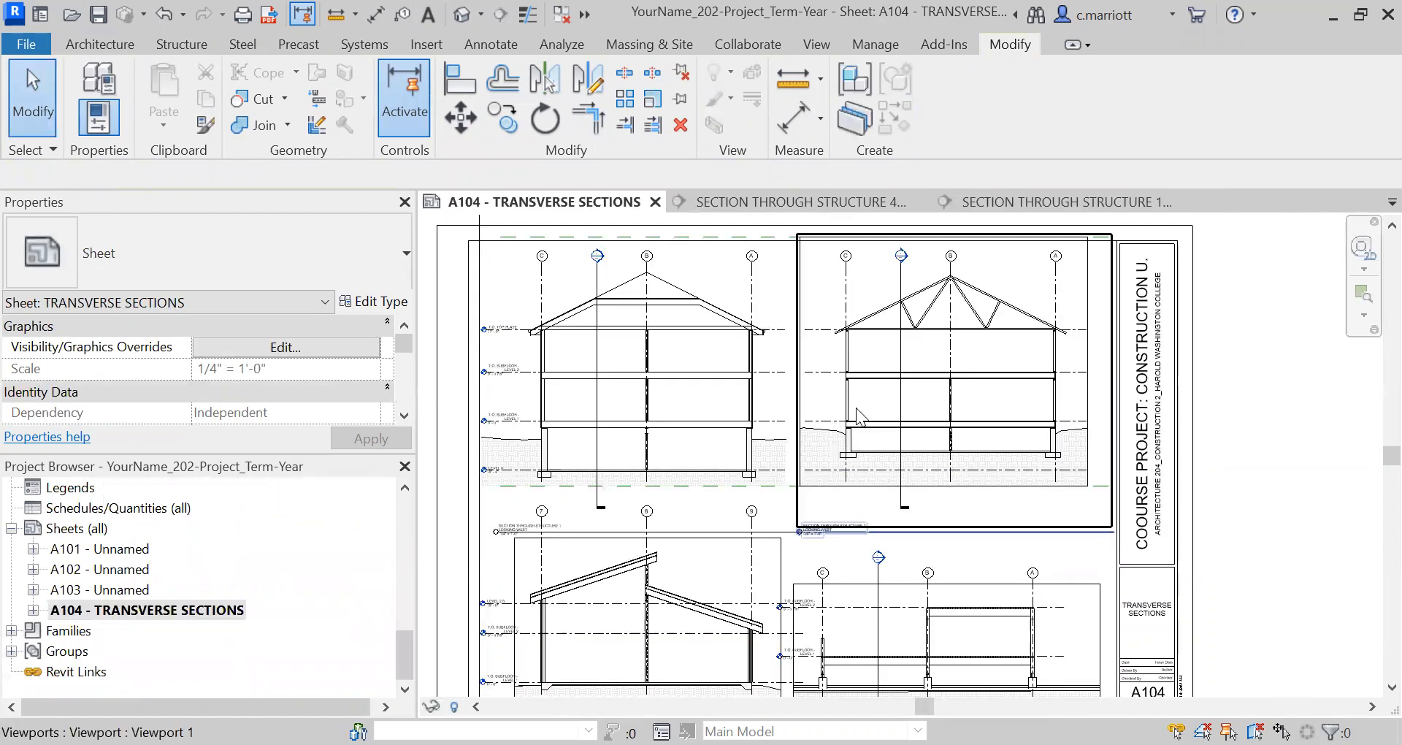
pyautogui.scroll(10, 996, 494)
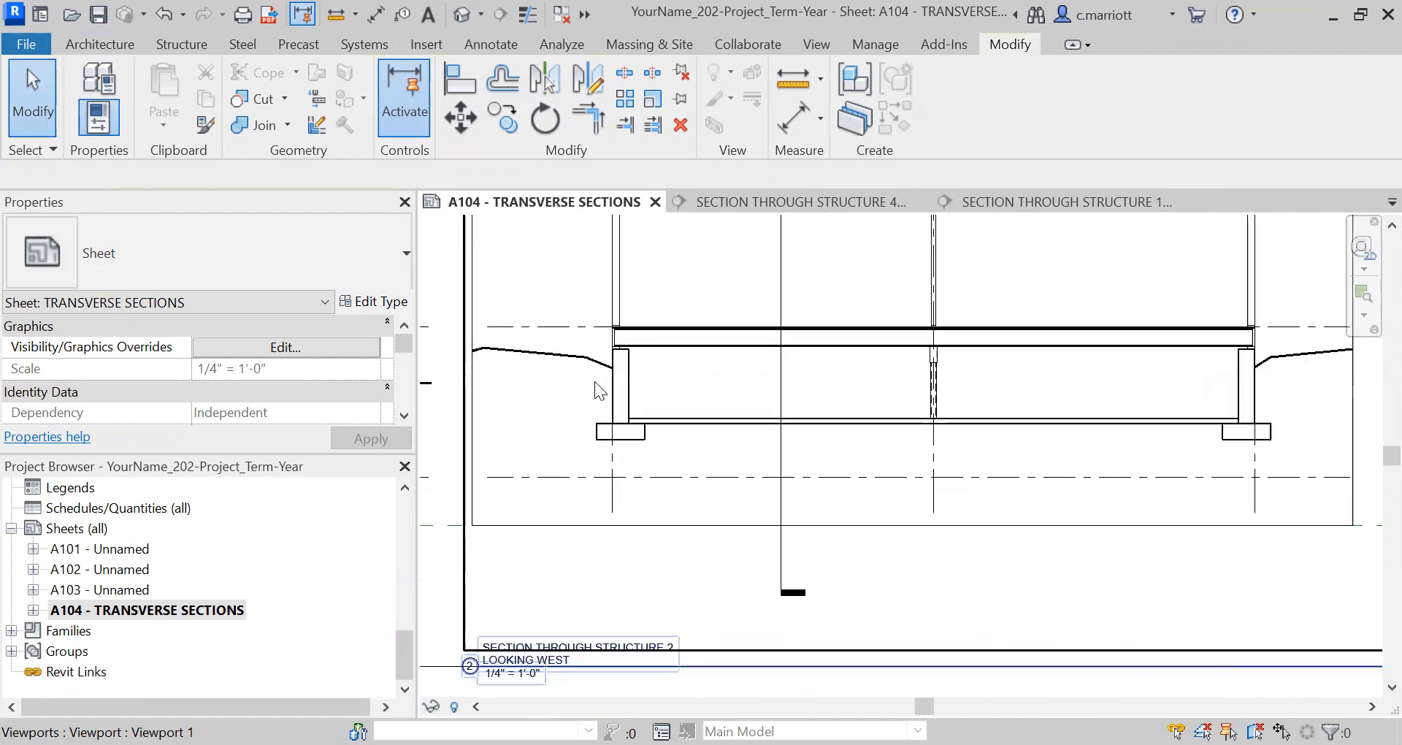
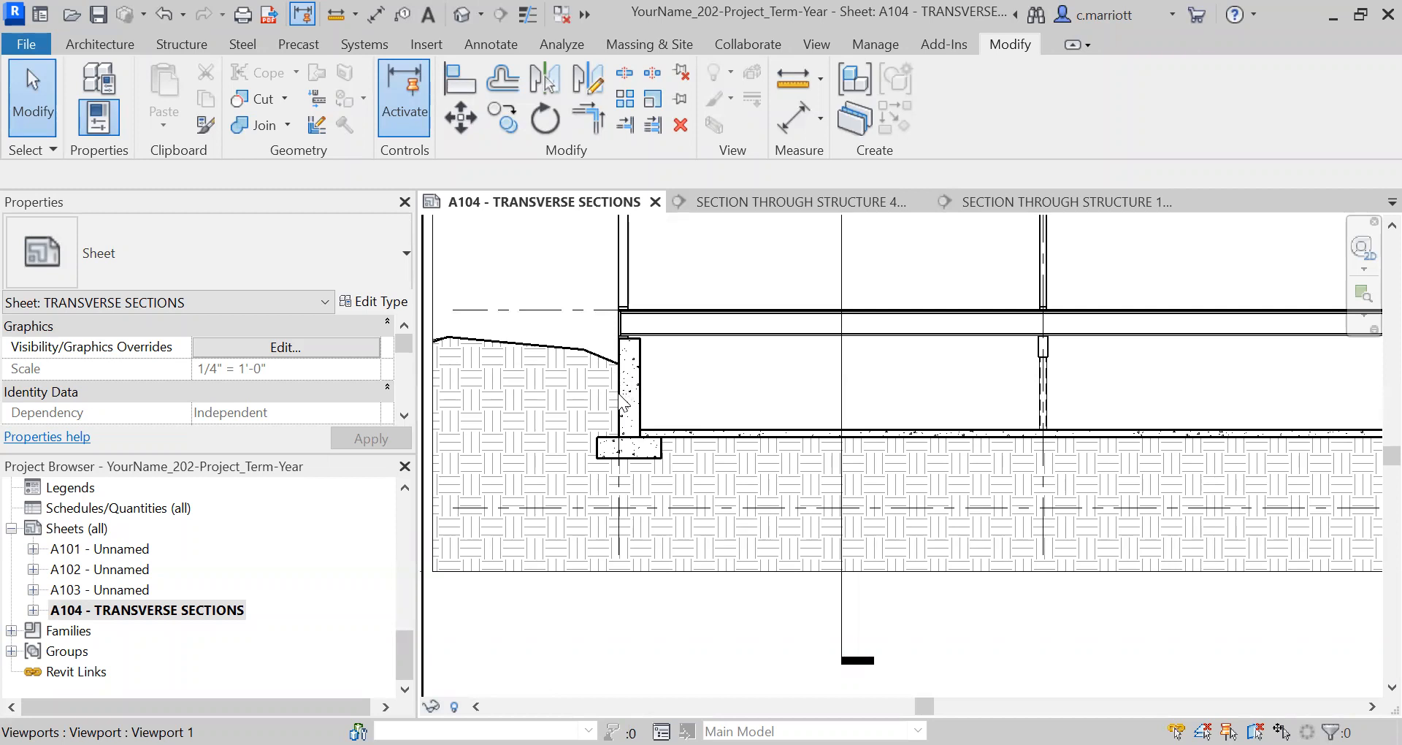
pyautogui.scroll(-5, 586, 451)
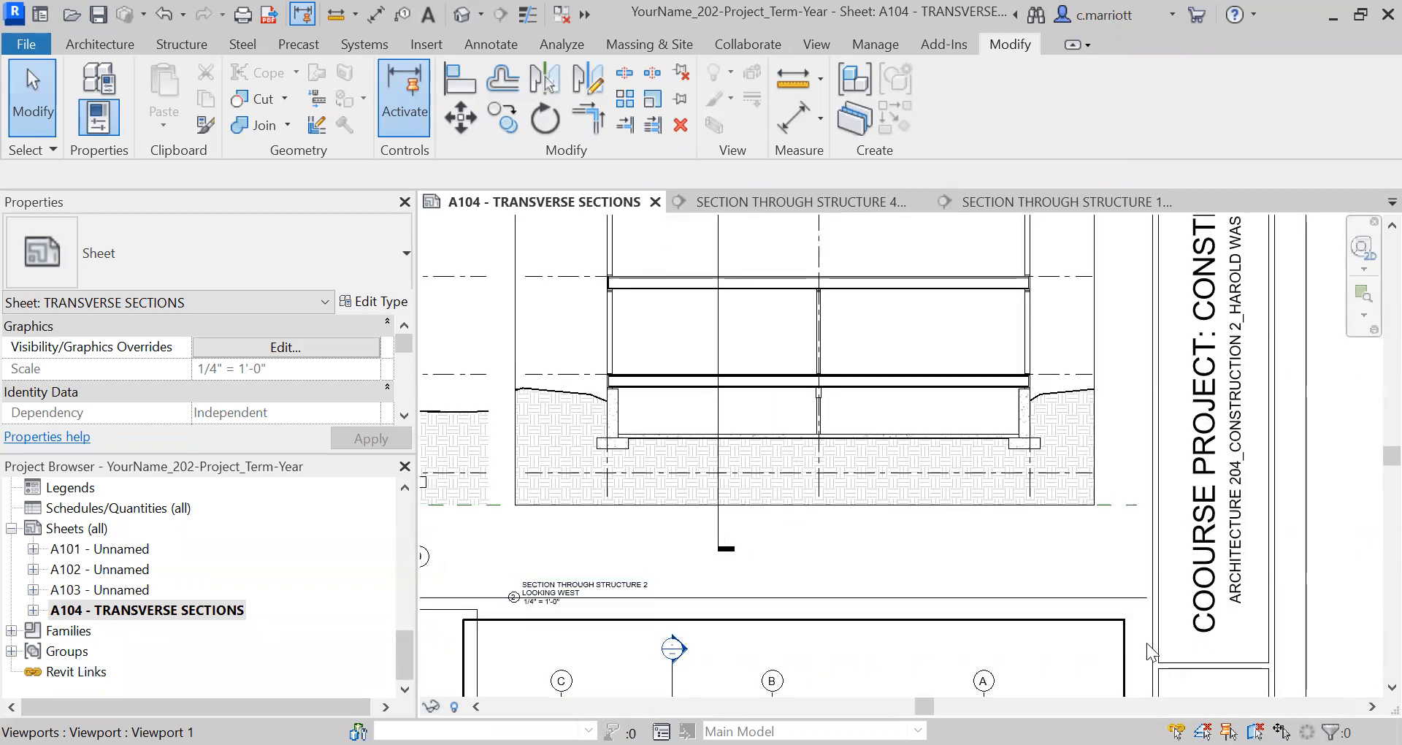
pyautogui.scroll(3, 588, 387)
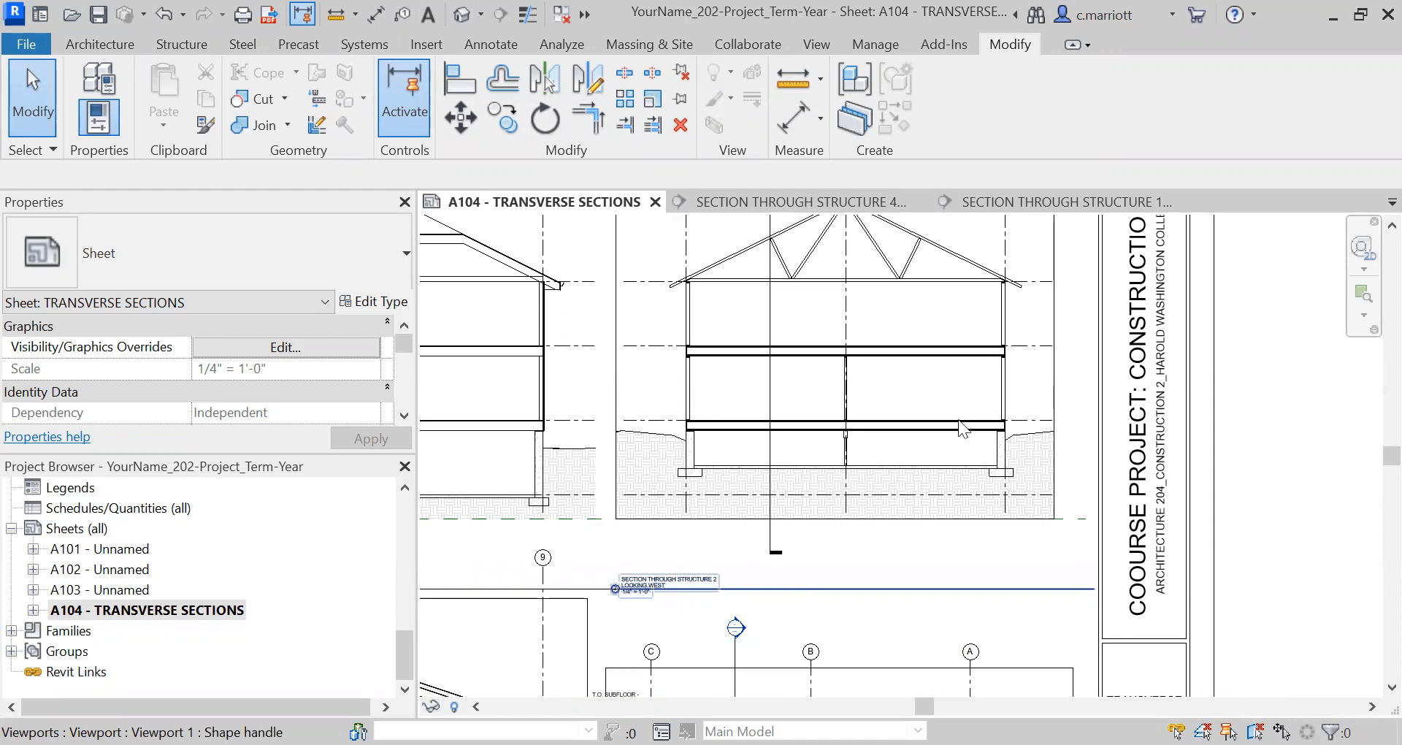
pyautogui.scroll(-1, 612, 404)
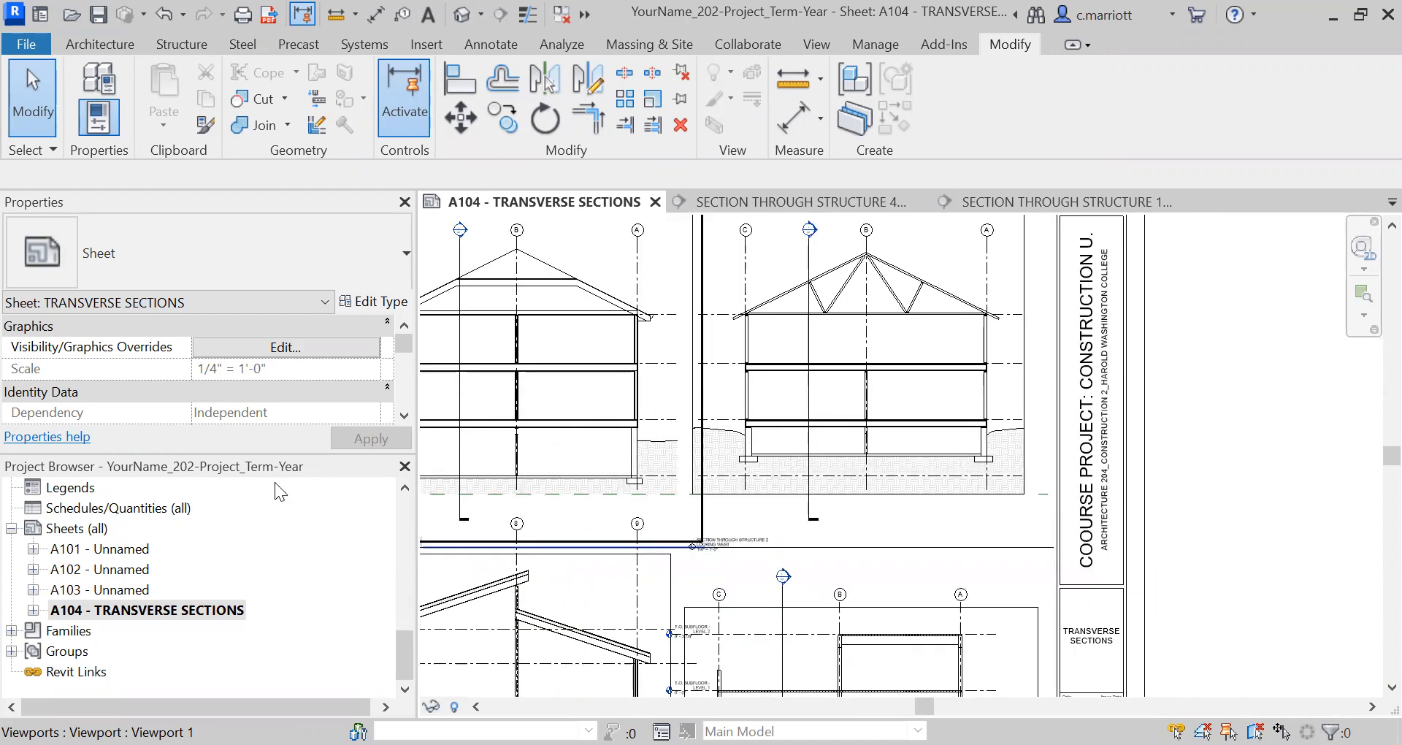
# Reopen SECTION THROUGH STRUCTURE 2 LOOKING WEST and hide its crop region boundary
pyautogui.scroll(3, 275, 482)
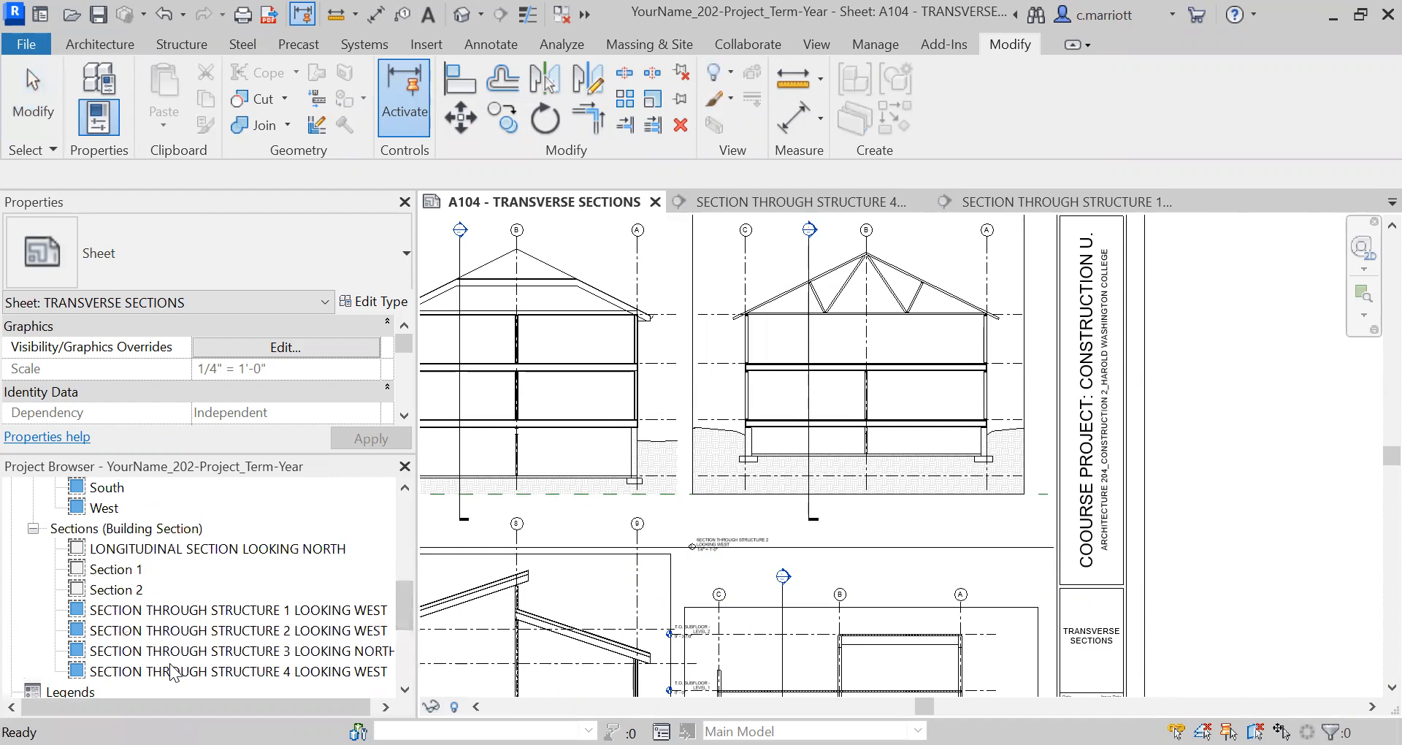
pyautogui.doubleClick(212, 631)
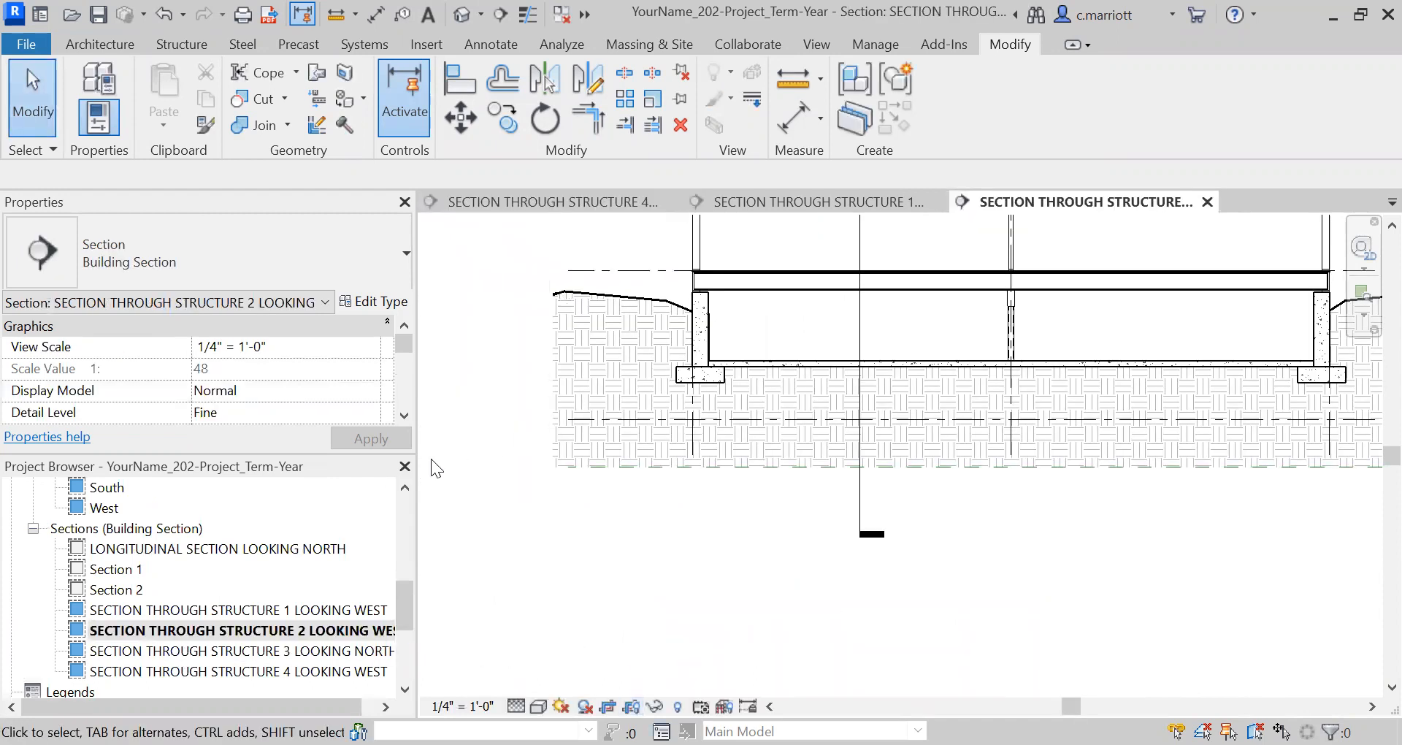
pyautogui.click(179, 633)
# Return to sheet A104 - TRANSVERSE SECTIONS and examine the two upper section viewports side by side
pyautogui.scroll(-3, 149, 613)
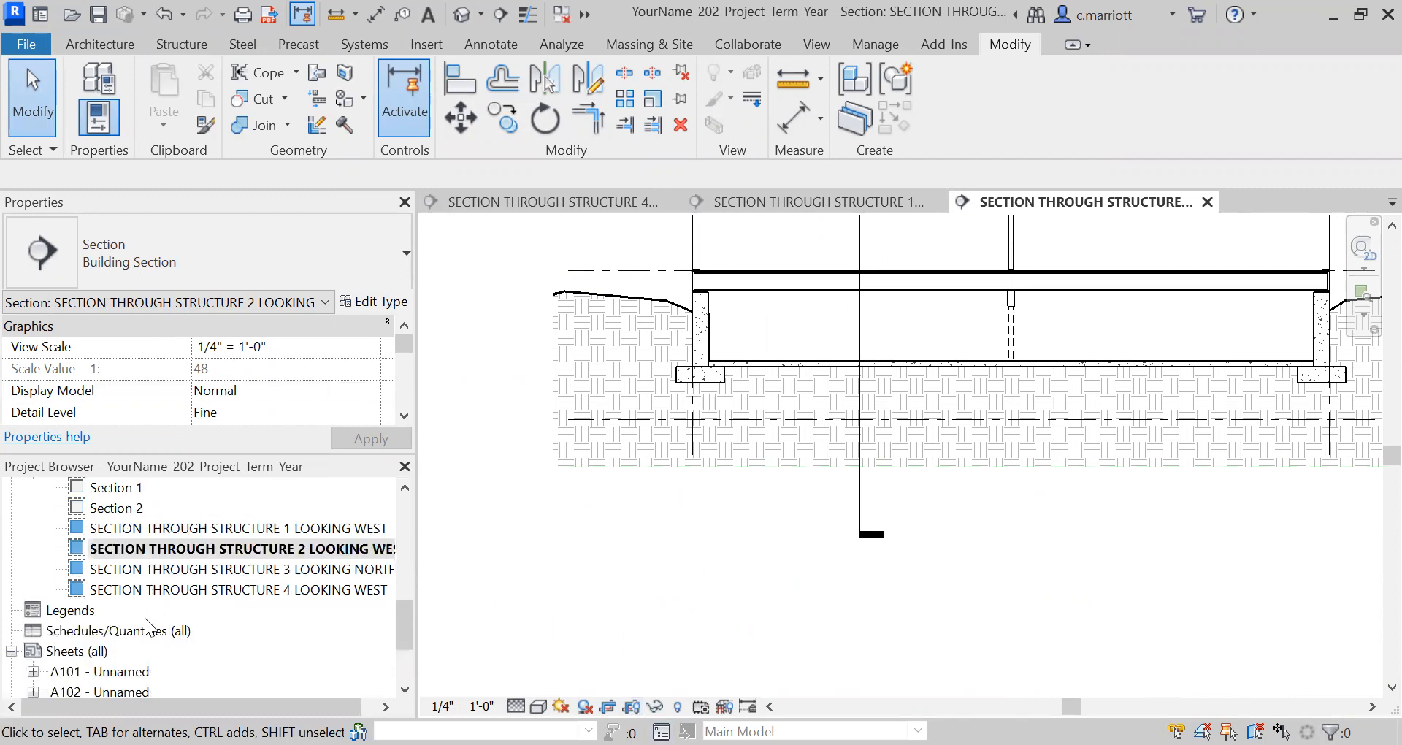
pyautogui.doubleClick(142, 650)
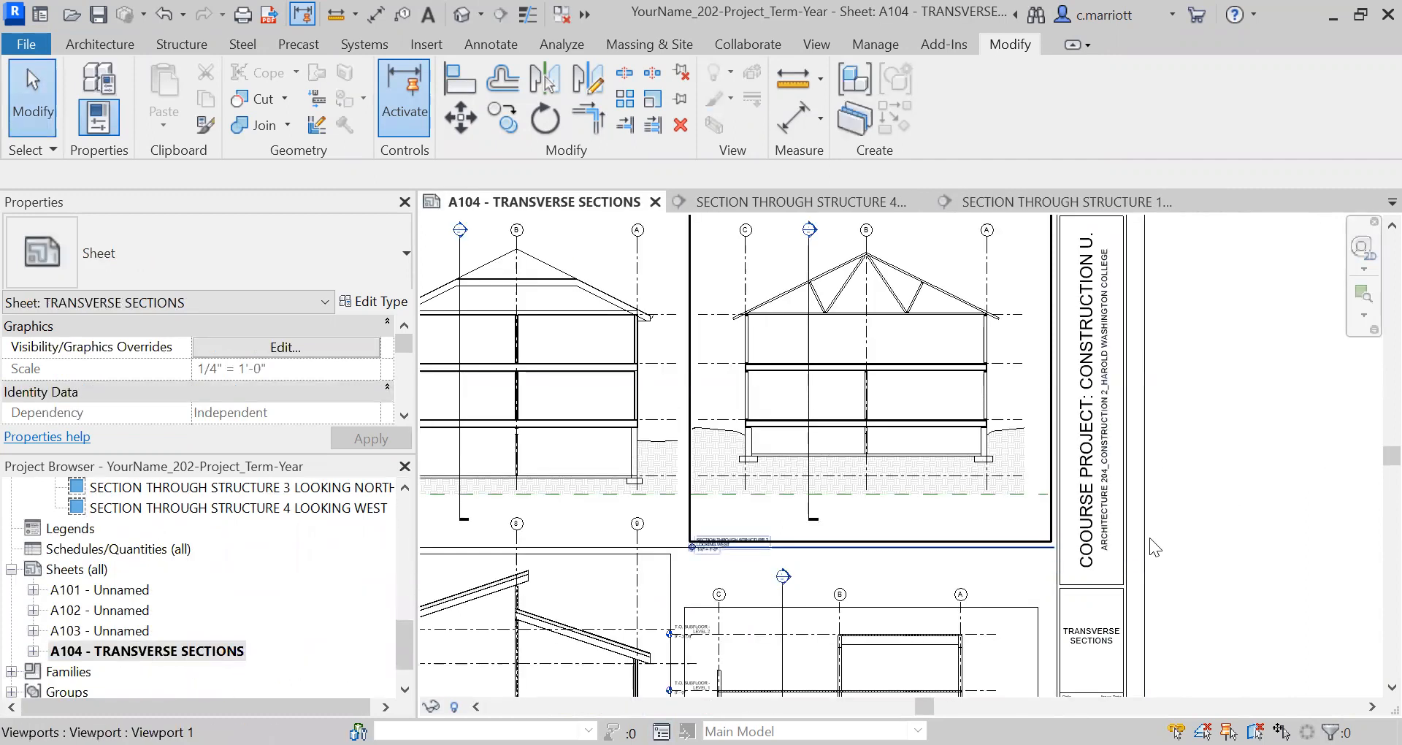
pyautogui.scroll(-1, 1150, 539)
pyautogui.moveTo(1244, 562); pyautogui.dragTo(1329, 536, button='middle')
pyautogui.scroll(1, 814, 479)
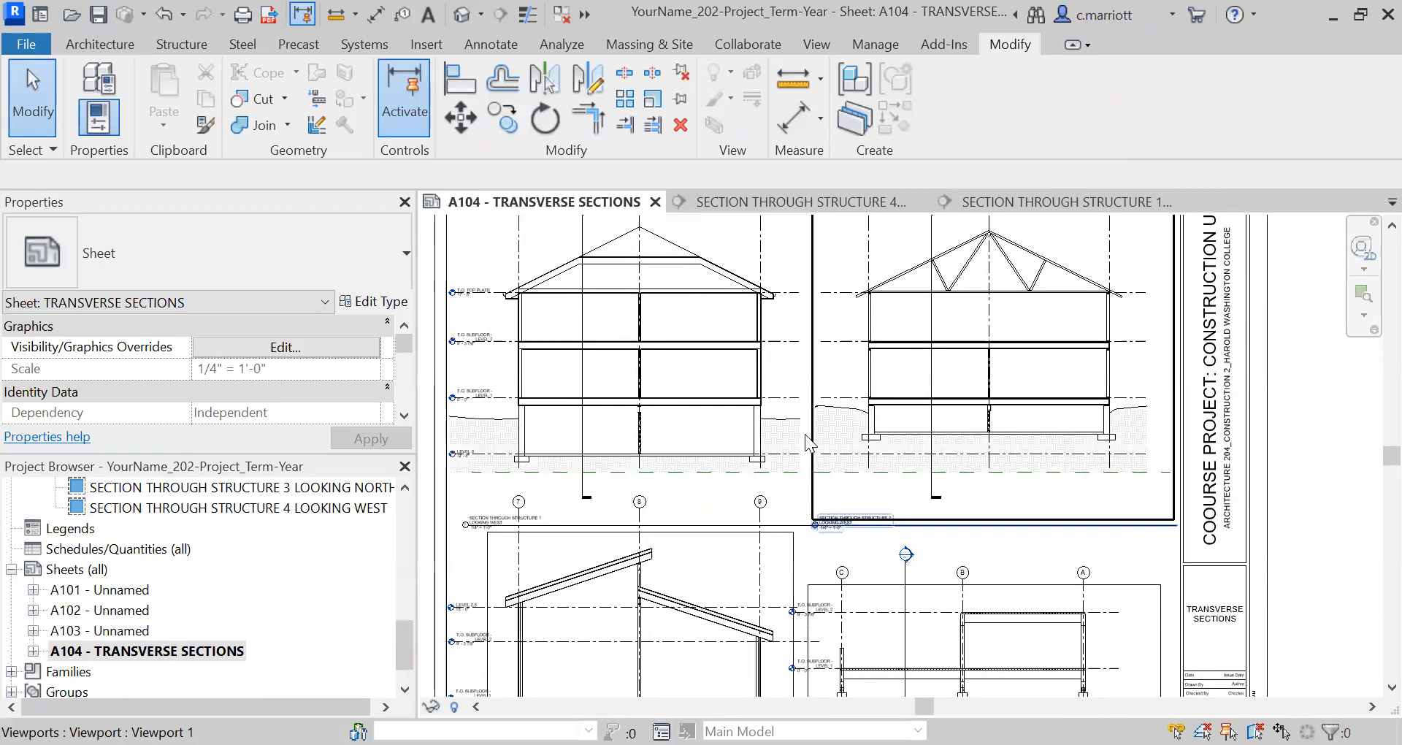
pyautogui.scroll(1, 850, 492)
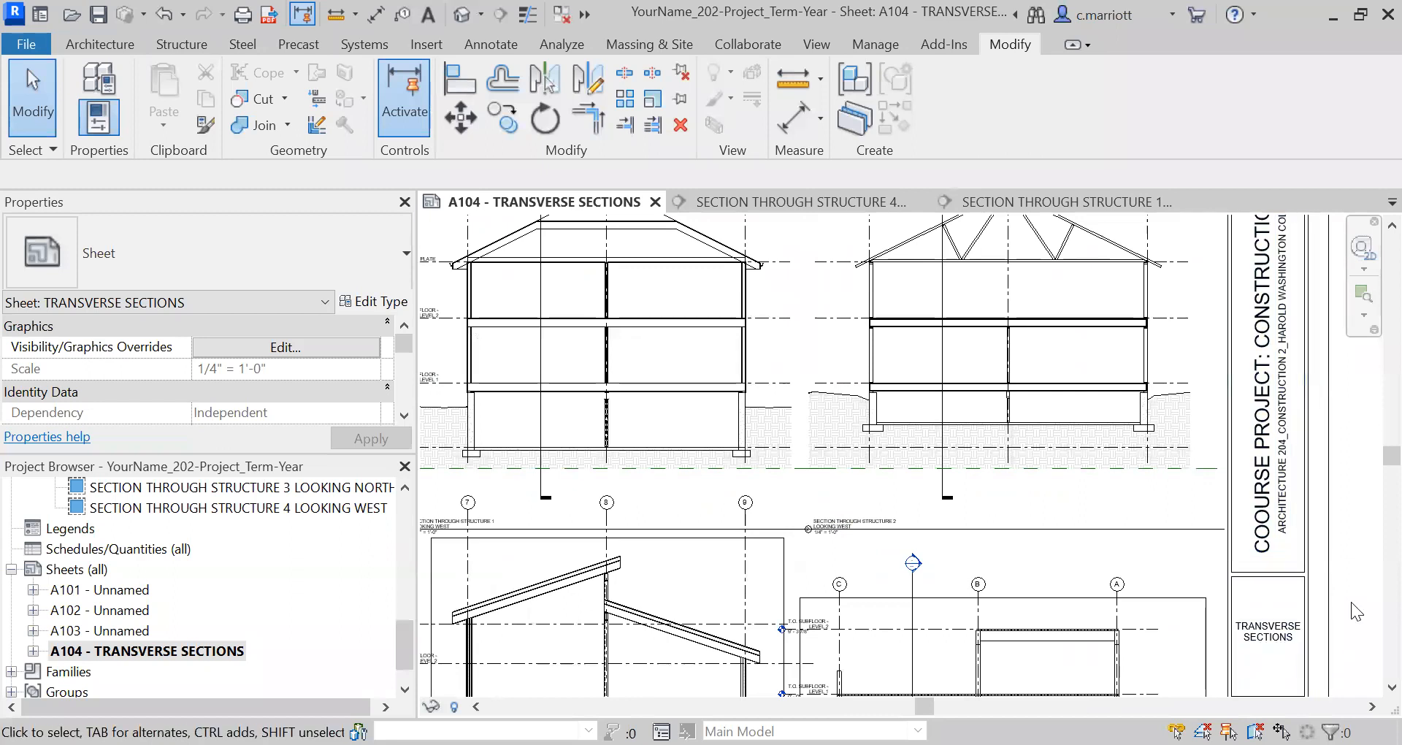
pyautogui.scroll(-2, 1126, 567)
pyautogui.scroll(2, 1125, 566)
pyautogui.scroll(-1, 581, 512)
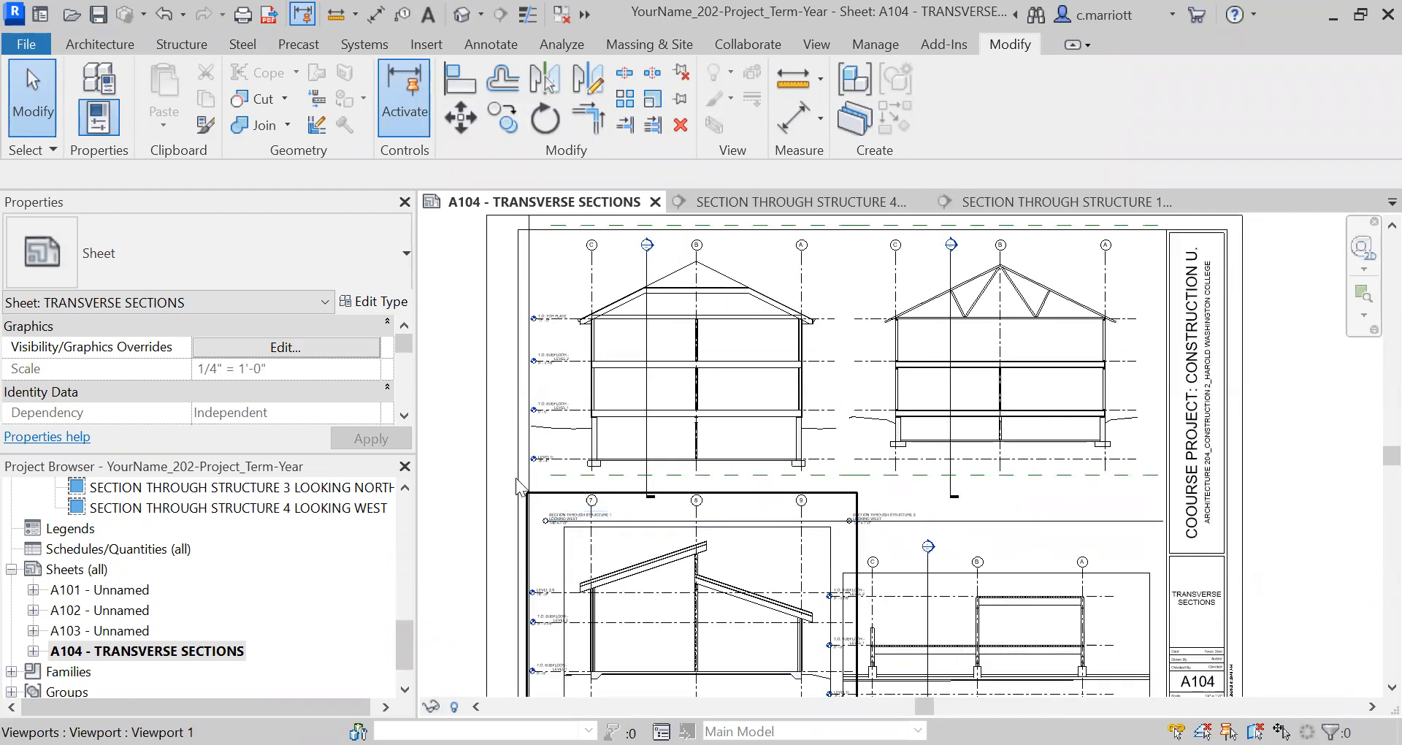
# Open SECTION THROUGH STRUCTURE 3 LOOKING NORTH and lower grid bubbles 7, 8 and 9 to the upper crop edge
pyautogui.moveTo(447, 441); pyautogui.dragTo(460, 286, button='middle')
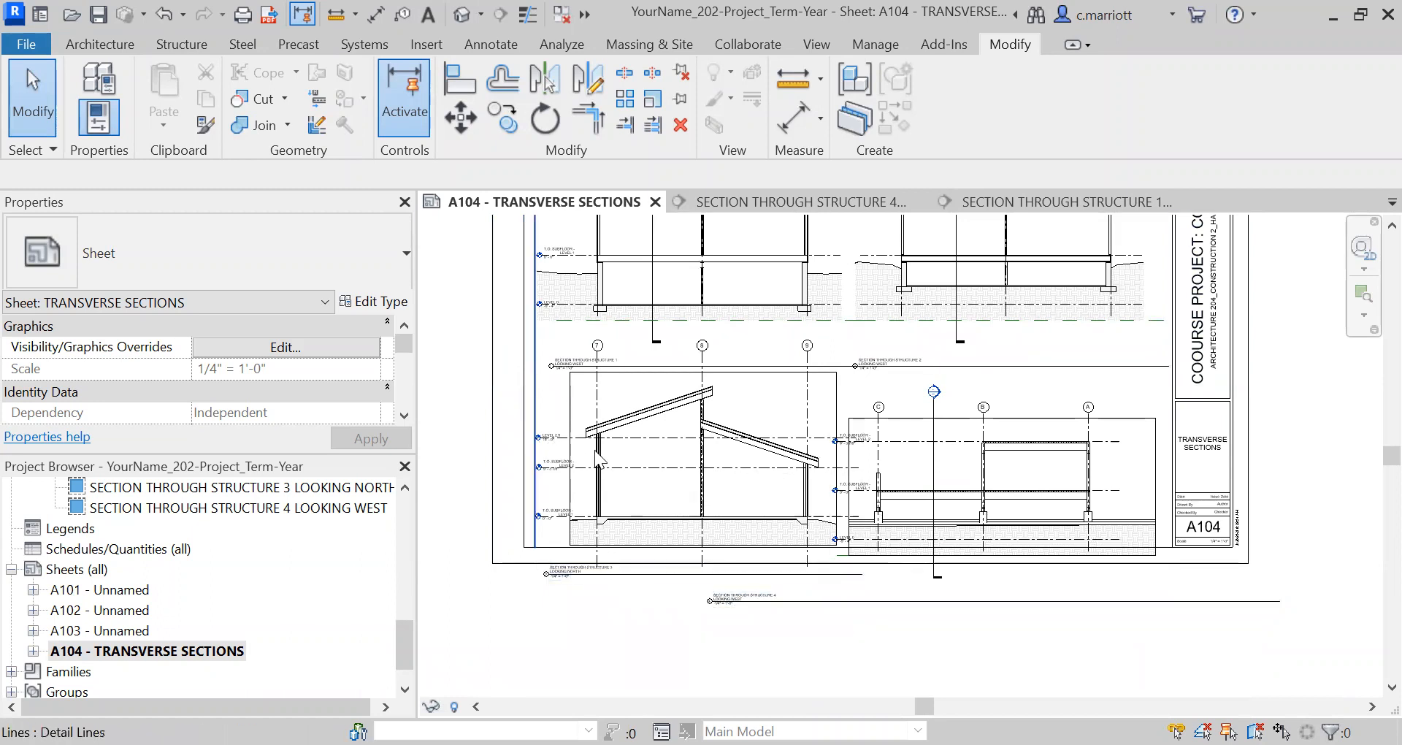
pyautogui.scroll(1, 595, 449)
pyautogui.moveTo(594, 449); pyautogui.dragTo(676, 457, button='middle')
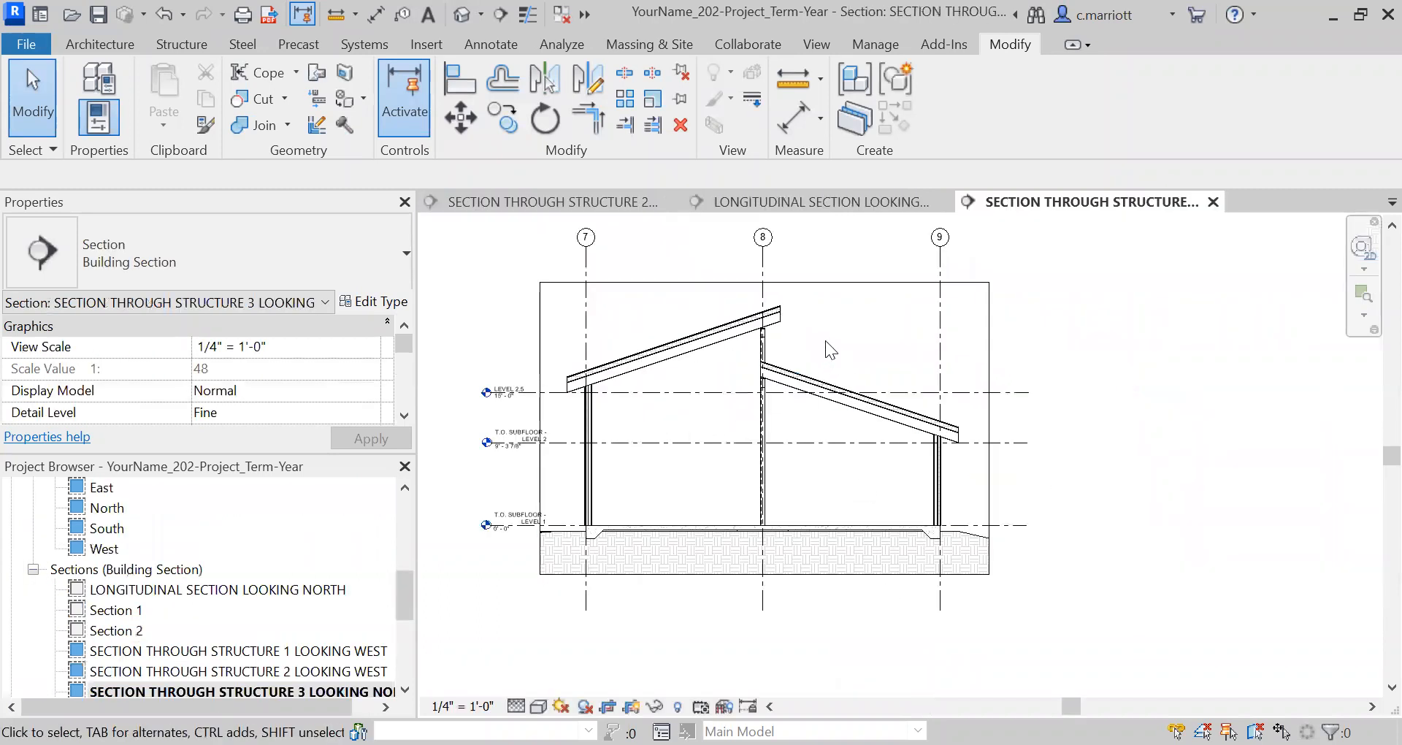
pyautogui.scroll(1, 832, 358)
pyautogui.moveTo(850, 369); pyautogui.dragTo(795, 412, button='middle')
pyautogui.scroll(1, 768, 382)
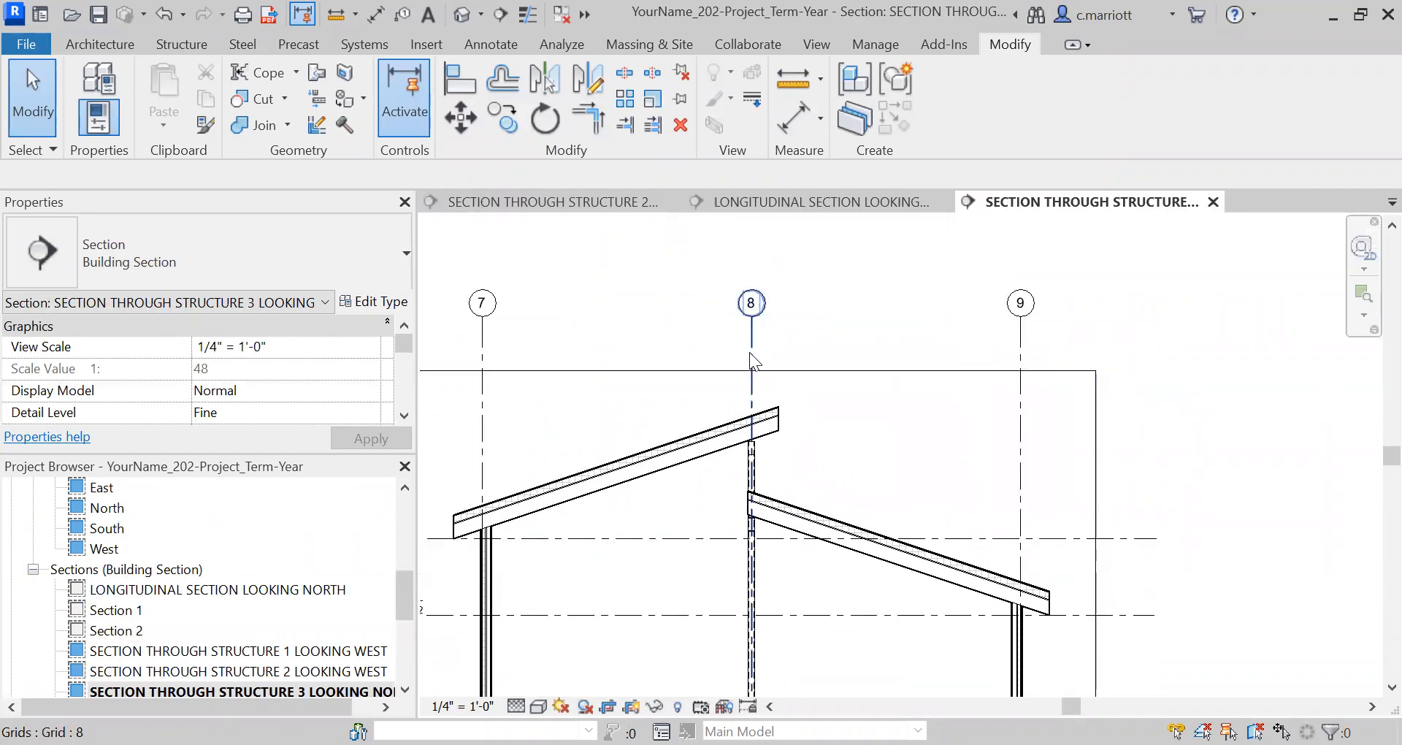
pyautogui.click(749, 353)
pyautogui.moveTo(752, 321); pyautogui.dragTo(751, 371)
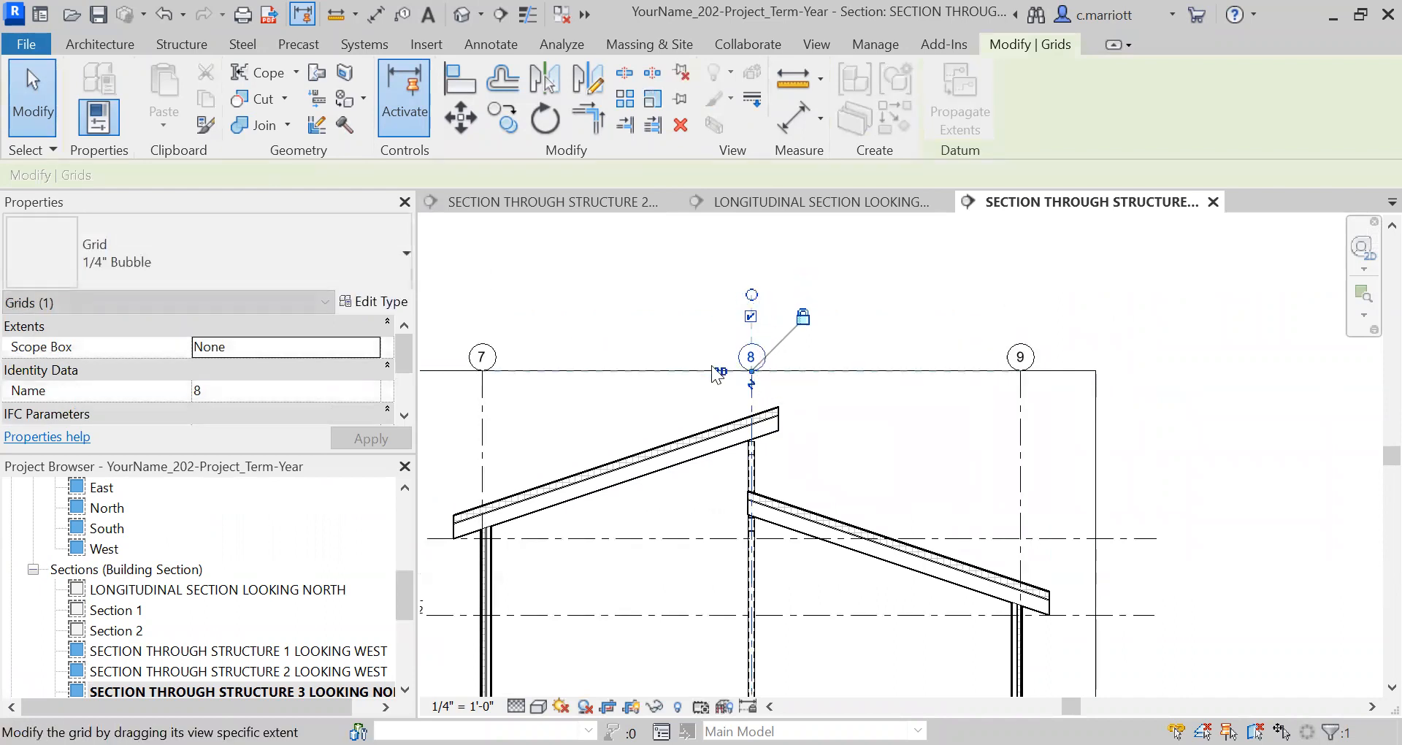
pyautogui.click(613, 288)
# Extend the crop region's edge beside the level heads in the Structure 3 section outward so it takes in the level heads
pyautogui.scroll(-3, 650, 292)
pyautogui.moveTo(666, 414); pyautogui.dragTo(726, 302, button='middle')
pyautogui.moveTo(600, 457); pyautogui.dragTo(649, 423, button='middle')
pyautogui.scroll(1, 599, 411)
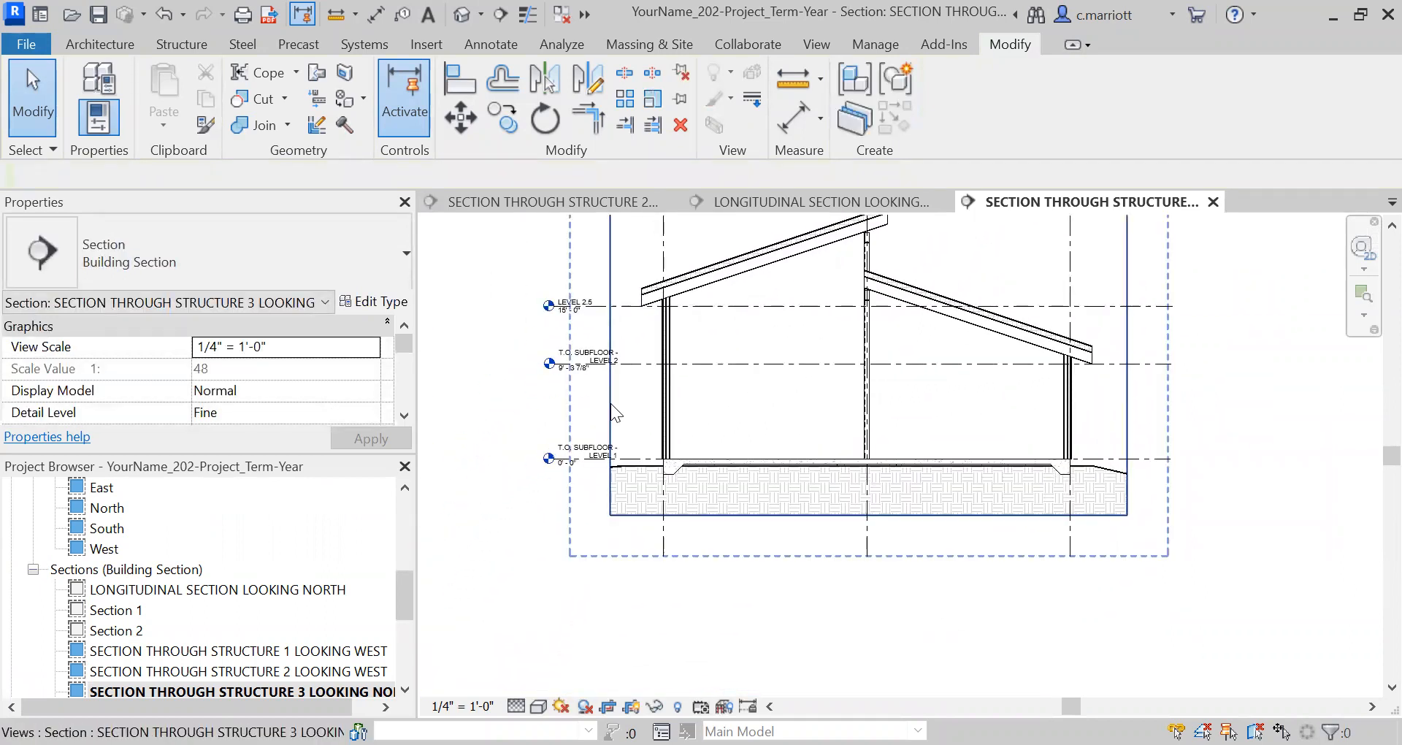
pyautogui.click(611, 413)
pyautogui.moveTo(611, 347); pyautogui.dragTo(544, 347)
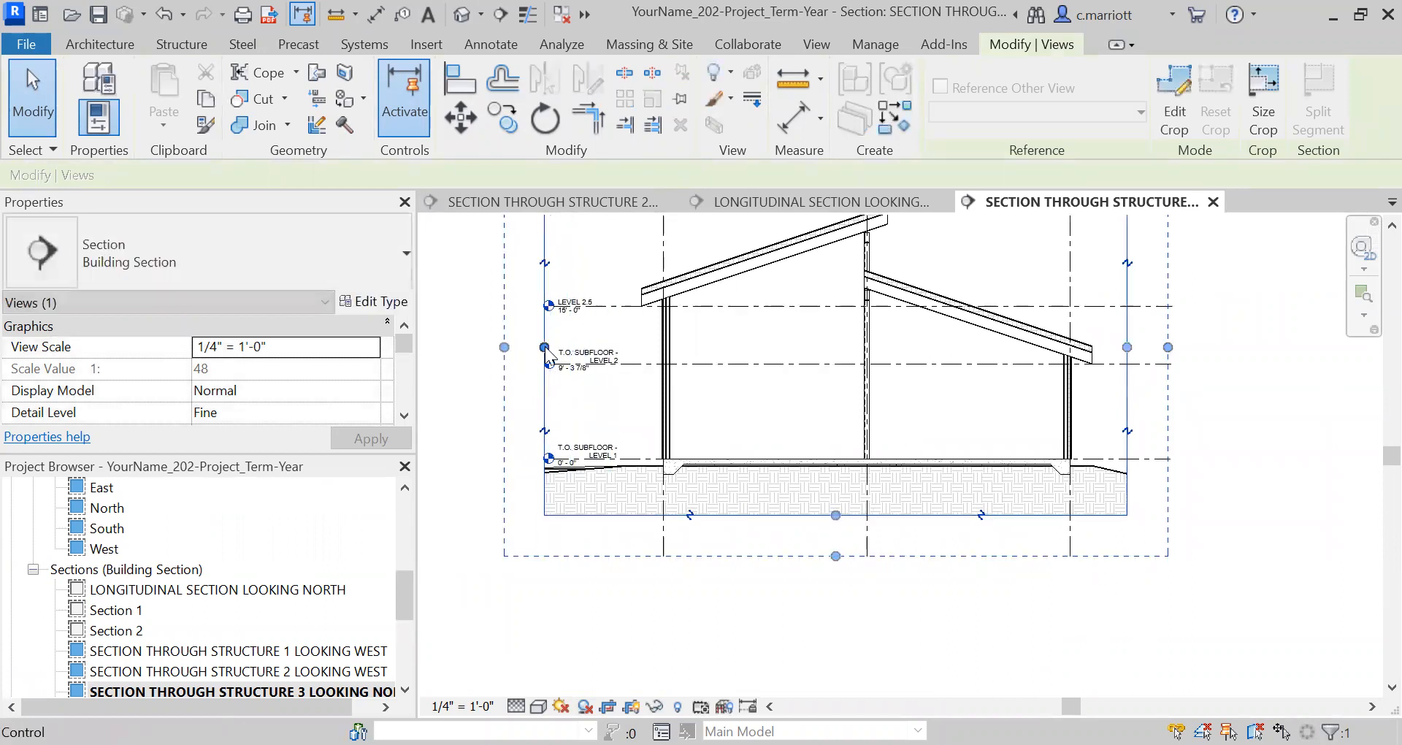
pyautogui.click(450, 395)
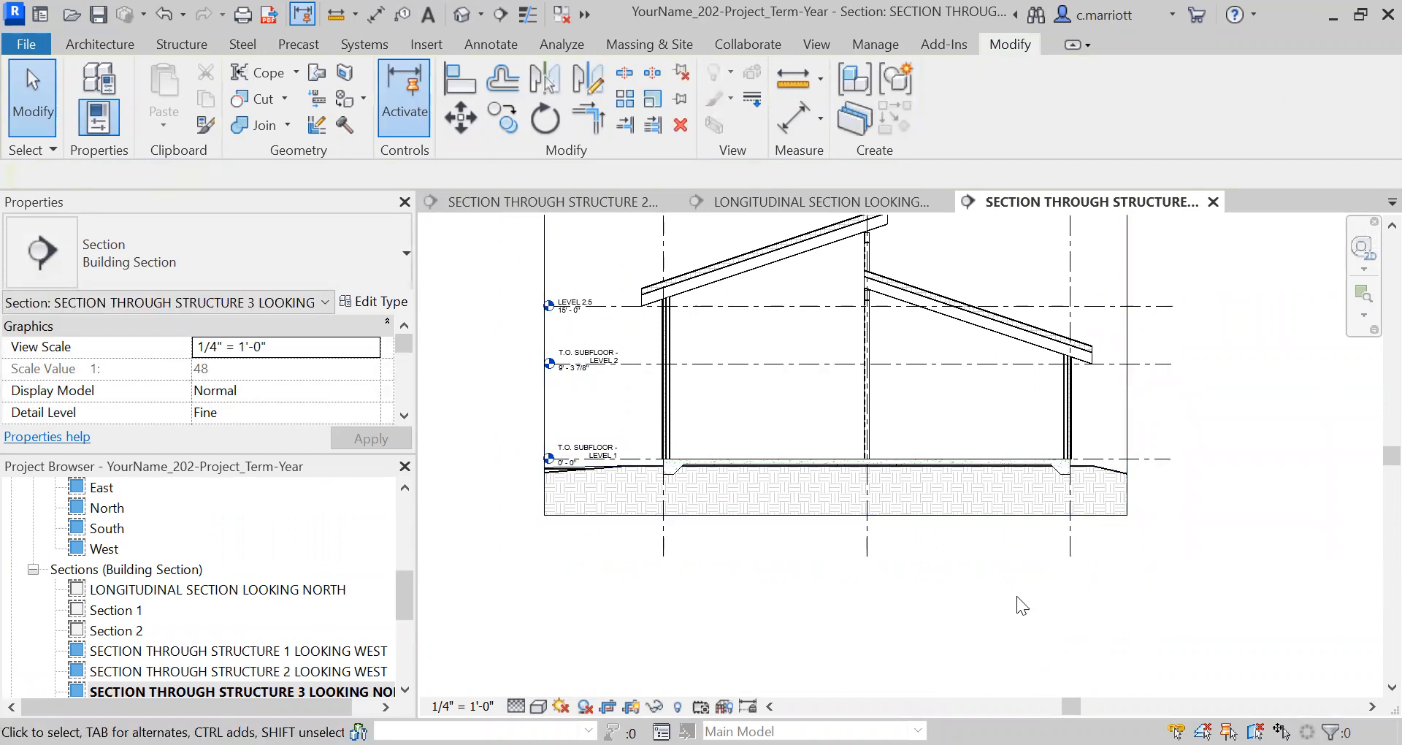
# Raise the lower crop edge of the Structure 3 section slightly within the ground fill
pyautogui.press('Tab')
pyautogui.click(990, 580)
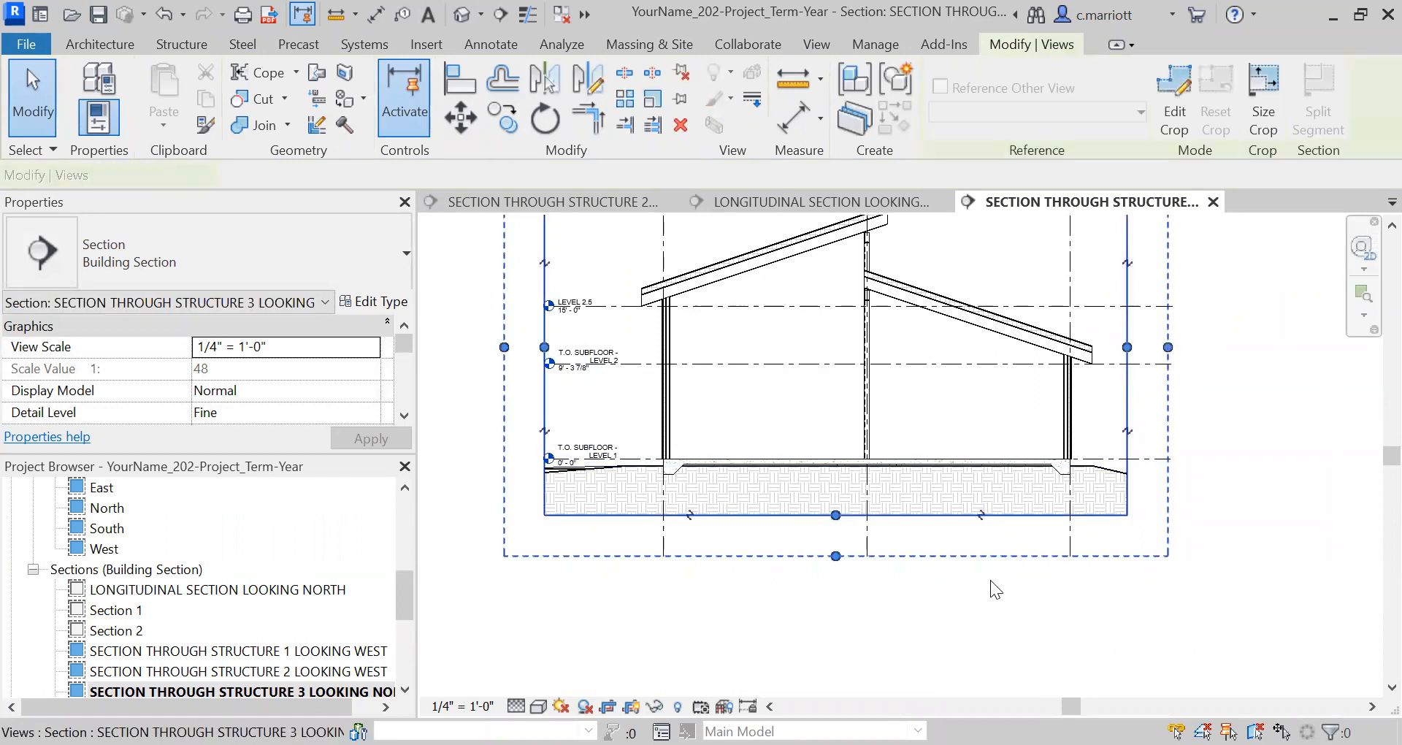
pyautogui.moveTo(835, 515); pyautogui.dragTo(835, 505)
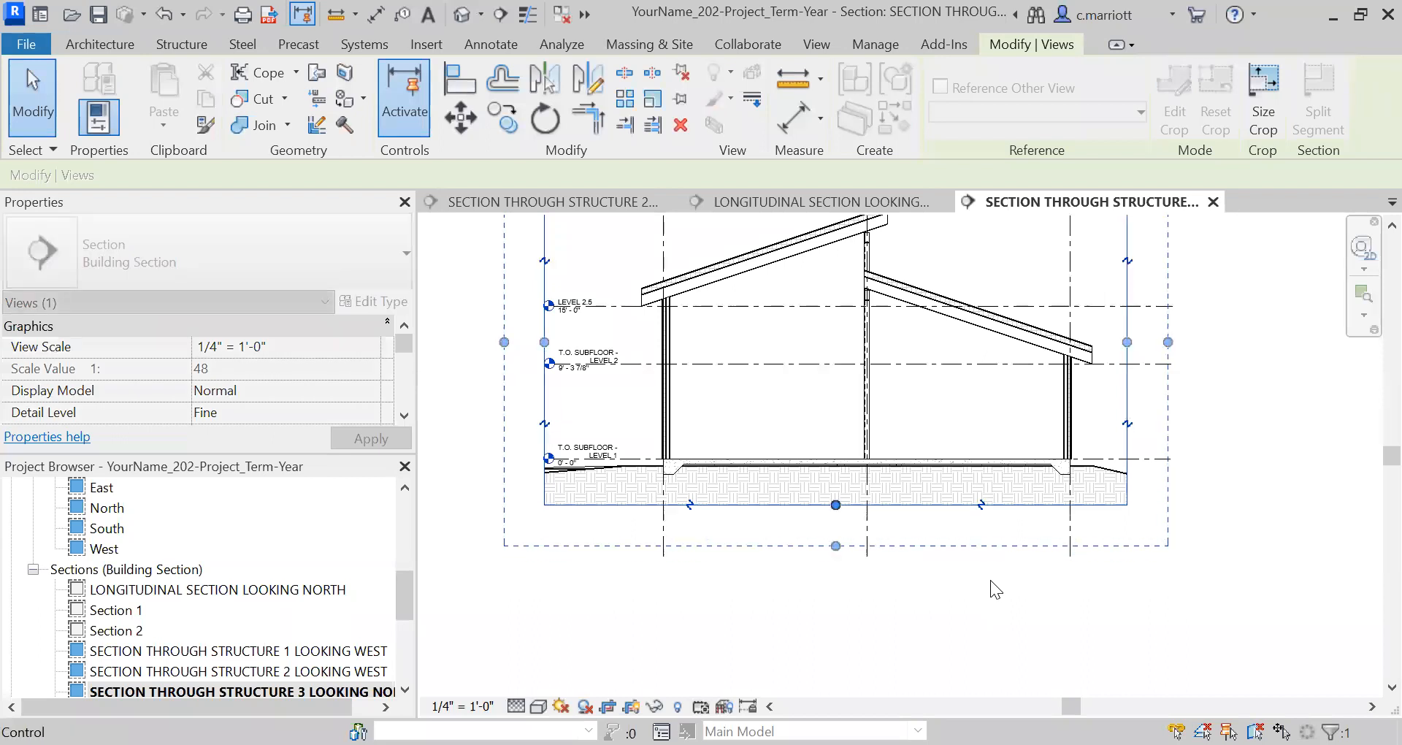
pyautogui.click(1233, 493)
pyautogui.scroll(-3, 1212, 474)
pyautogui.moveTo(1190, 419); pyautogui.dragTo(1136, 445, button='middle')
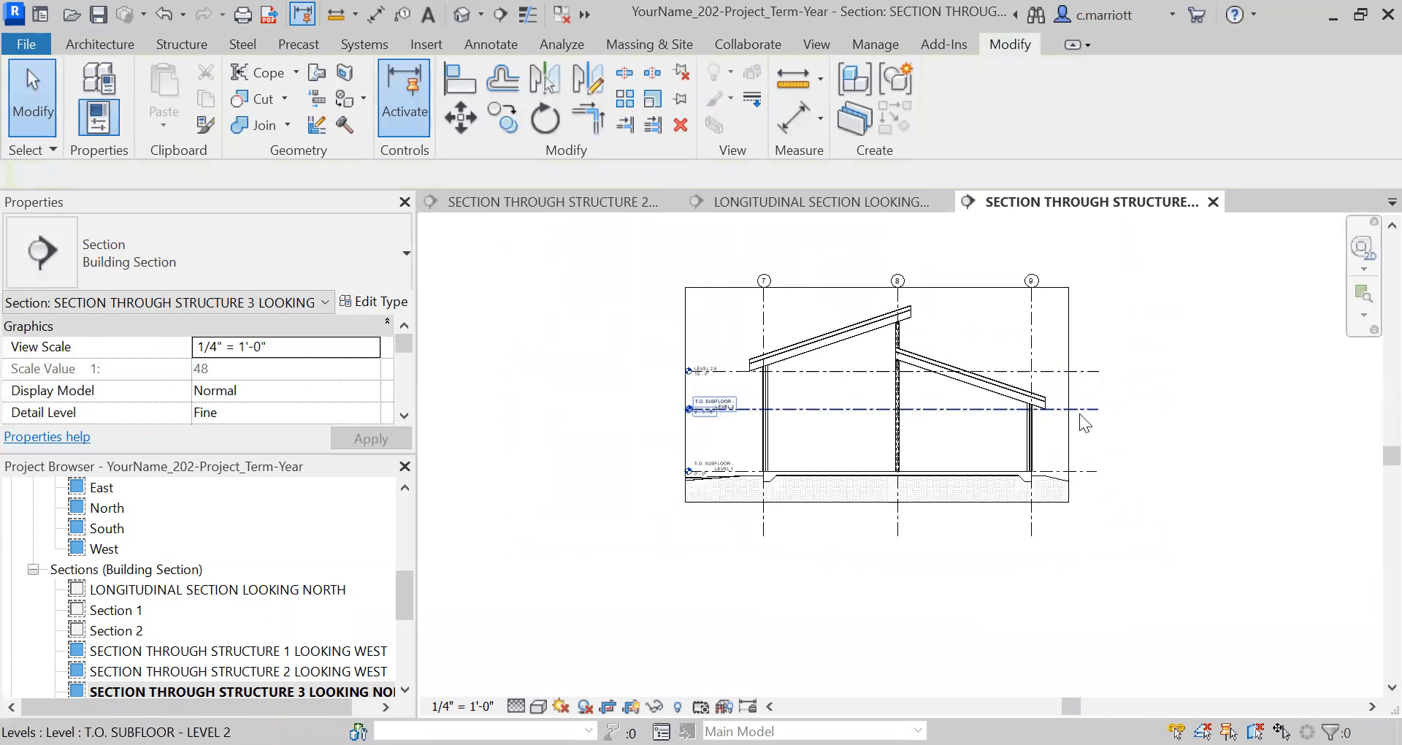
# Shorten the headless ends of Level 2, Level 2.5 and Level 1 to the crop edge beyond grid 9
pyautogui.click(1096, 408)
pyautogui.moveTo(1098, 410); pyautogui.dragTo(1070, 409)
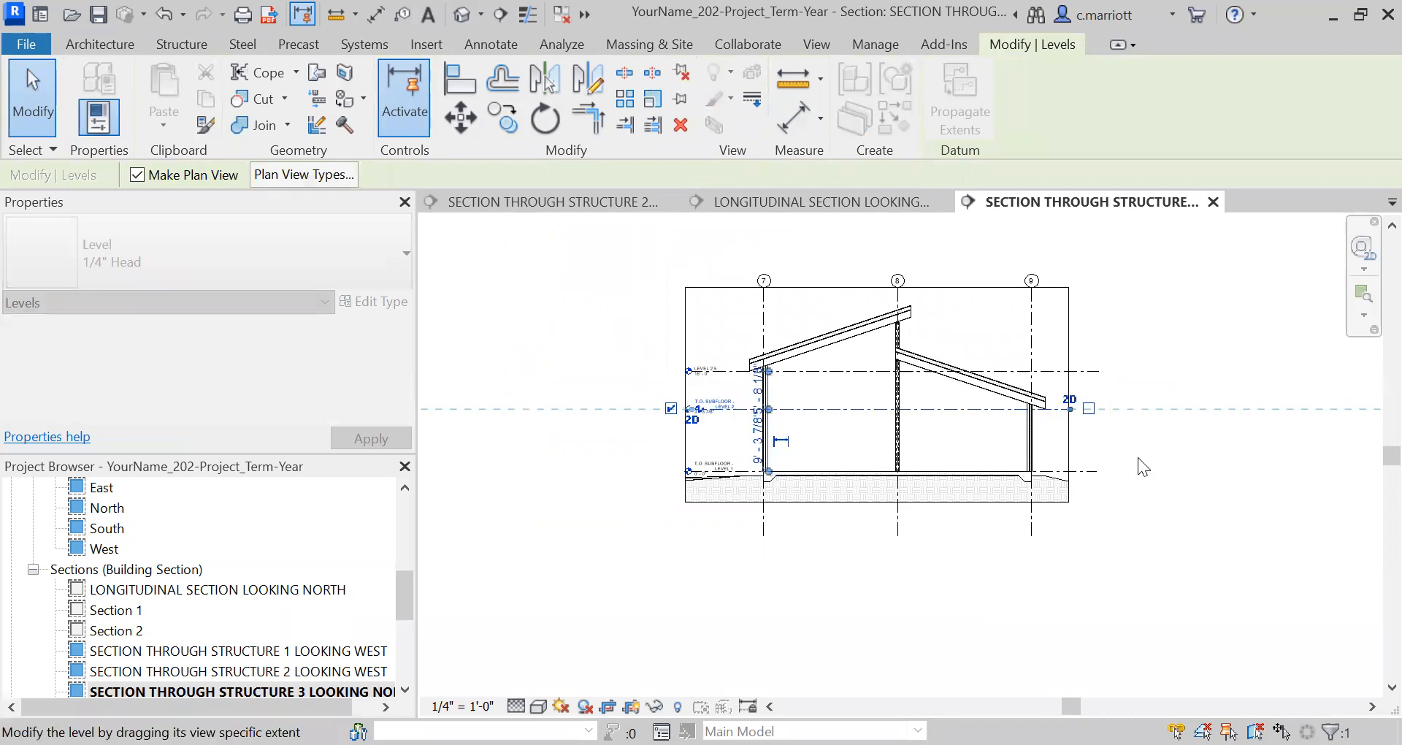
pyautogui.click(1122, 379)
pyautogui.scroll(2, 1123, 375)
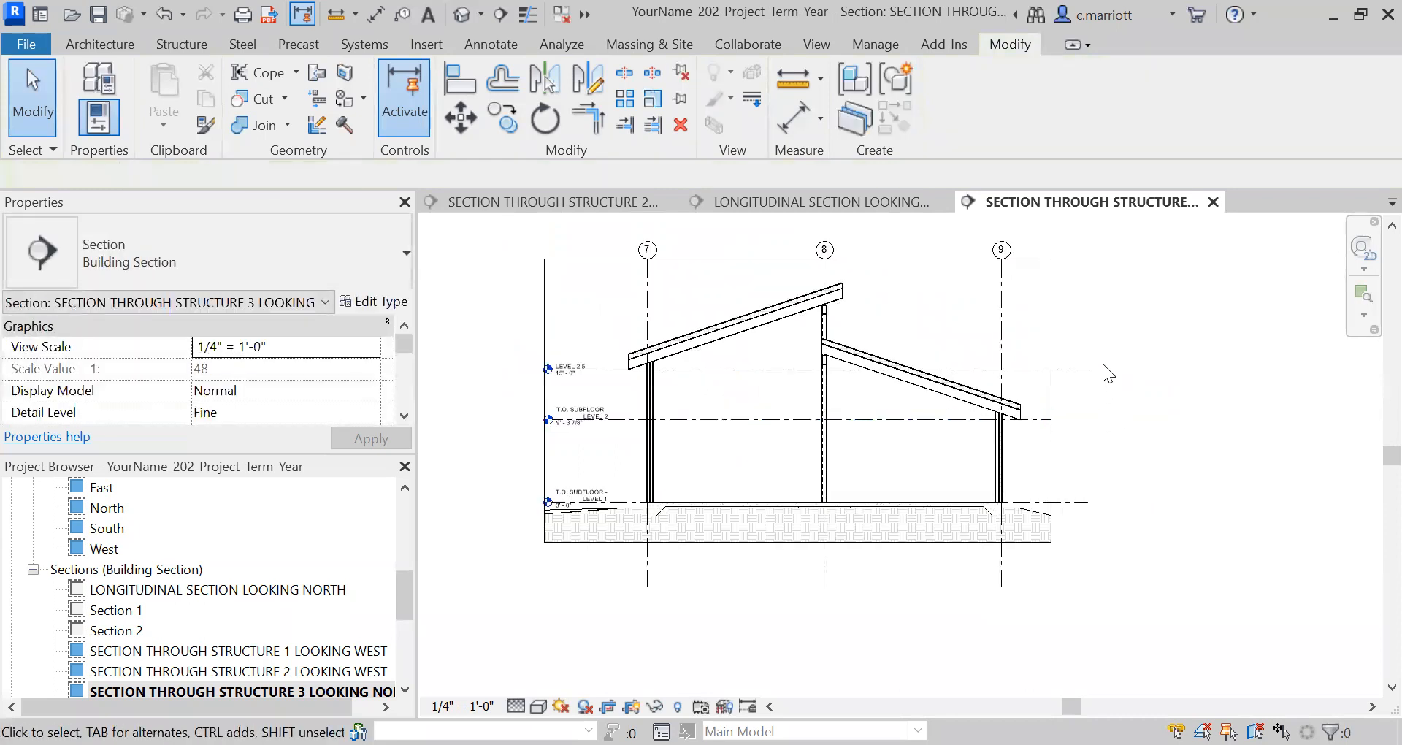
pyautogui.click(1090, 370)
pyautogui.moveTo(1090, 370); pyautogui.dragTo(1077, 431)
pyautogui.click(1083, 502)
pyautogui.moveTo(1087, 502); pyautogui.dragTo(1052, 501)
pyautogui.click(1099, 435)
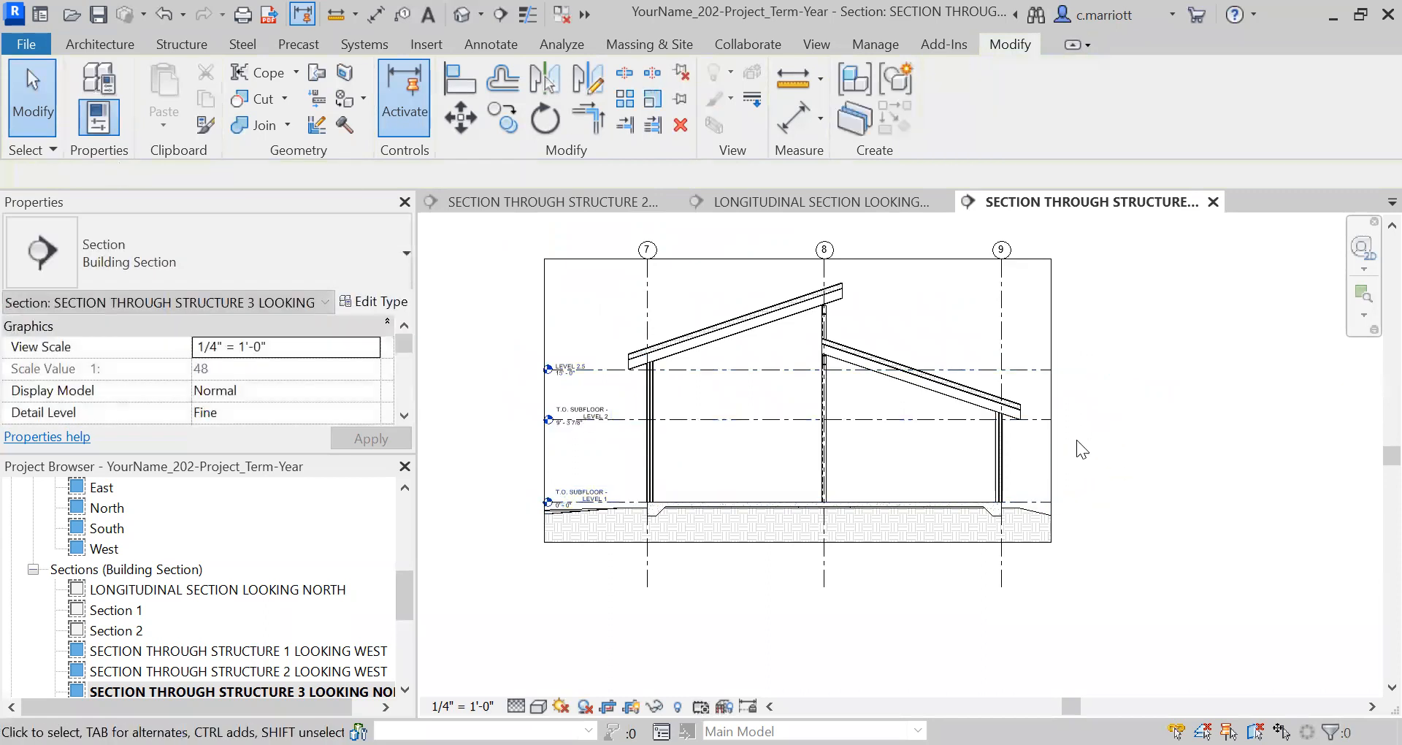
pyautogui.scroll(-4, 273, 653)
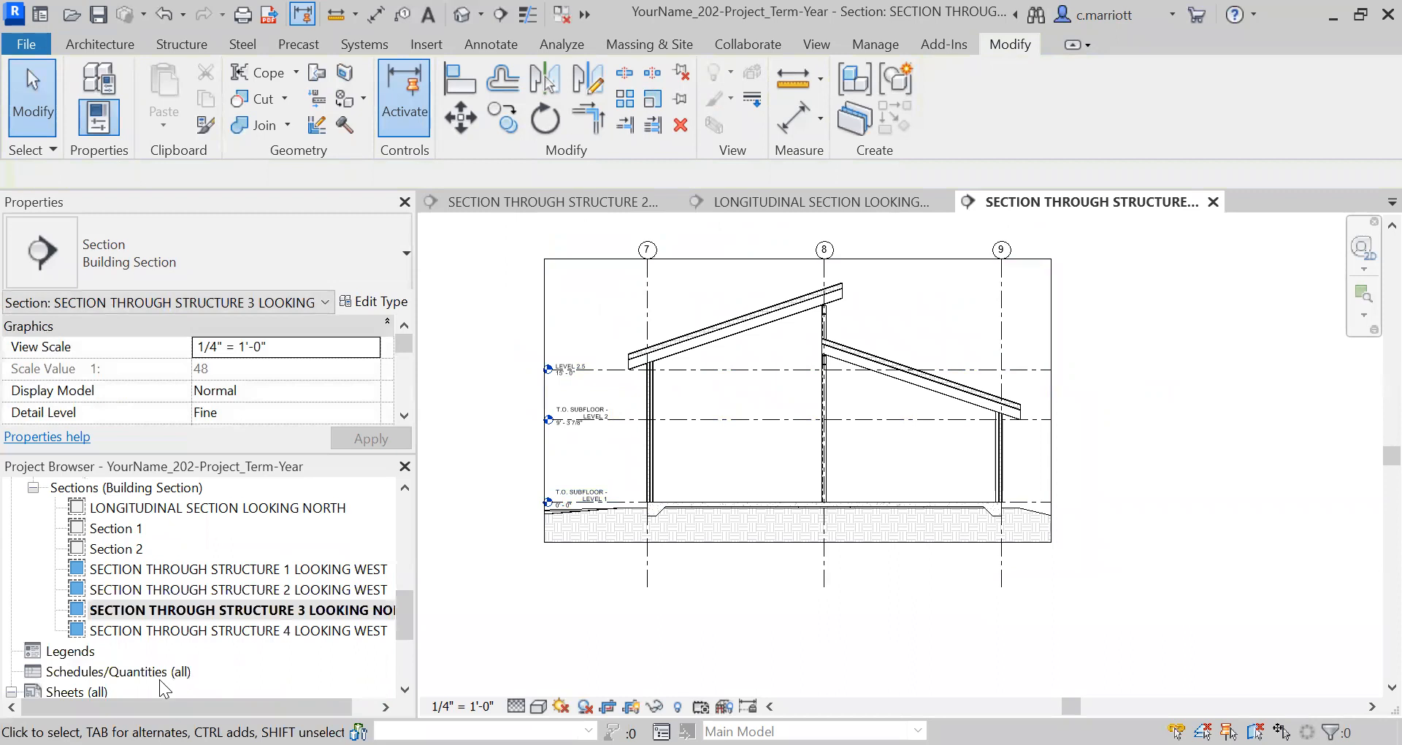
# Check the Structure 3 viewport on sheet A104, and reopen SECTION THROUGH STRUCTURE 3 LOOKING NORTH to hide its crop region boundary
pyautogui.click(113, 677)
pyautogui.doubleClick(113, 676)
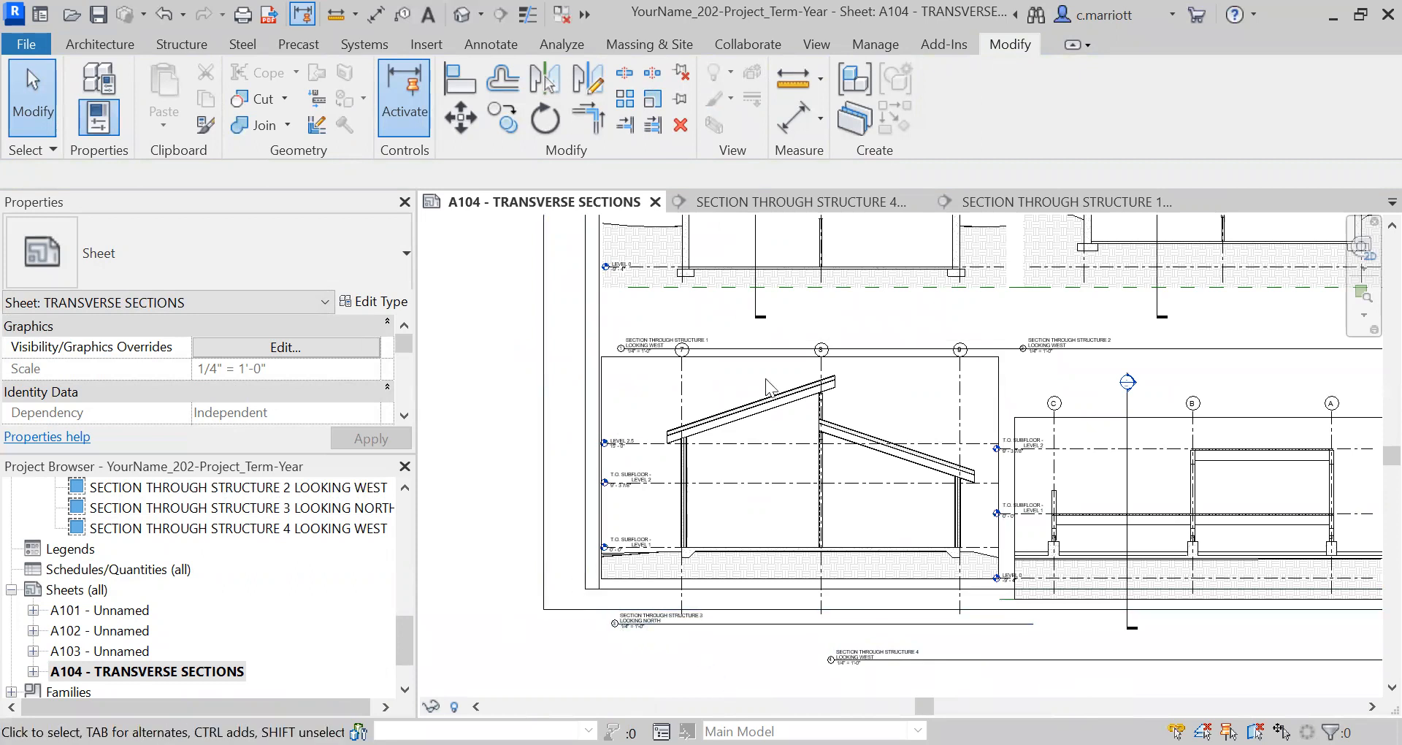
pyautogui.scroll(5, 766, 387)
pyautogui.scroll(-2, 766, 387)
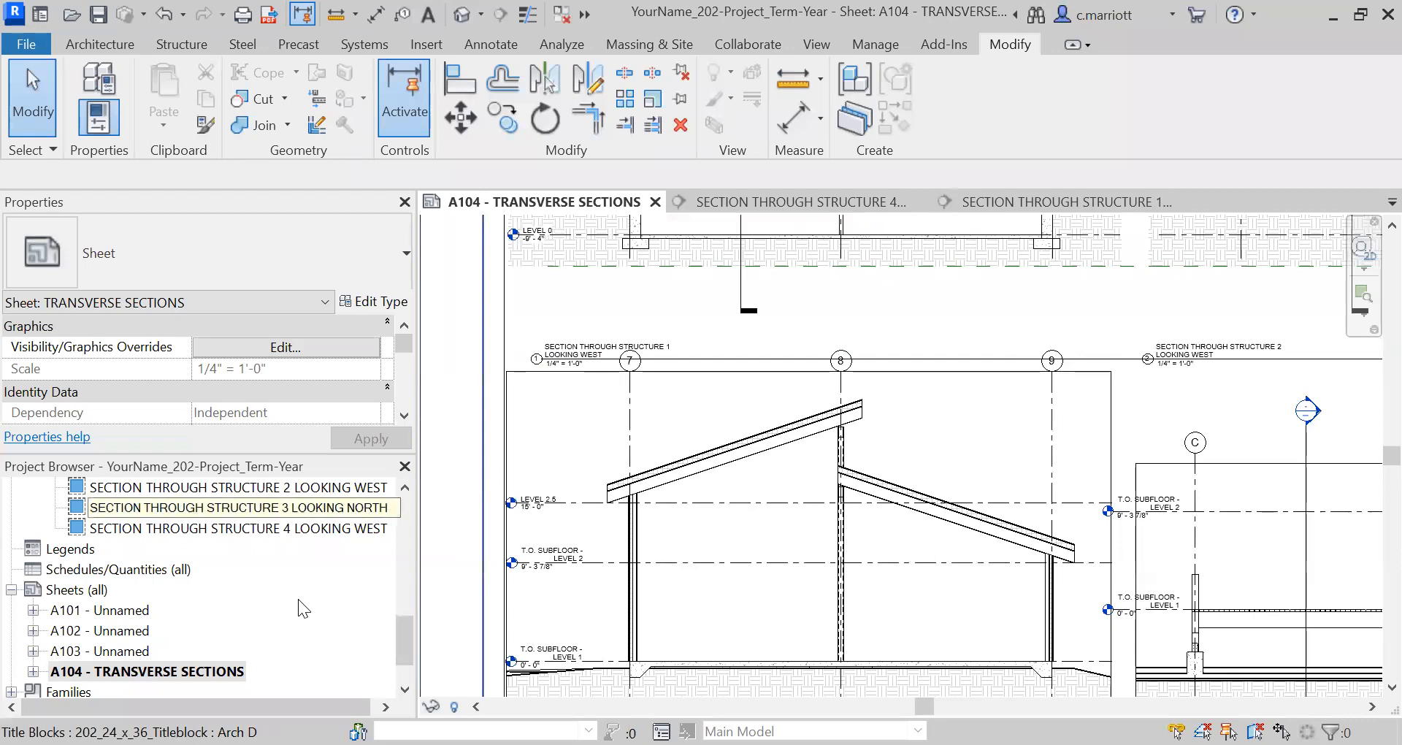
pyautogui.doubleClick(238, 507)
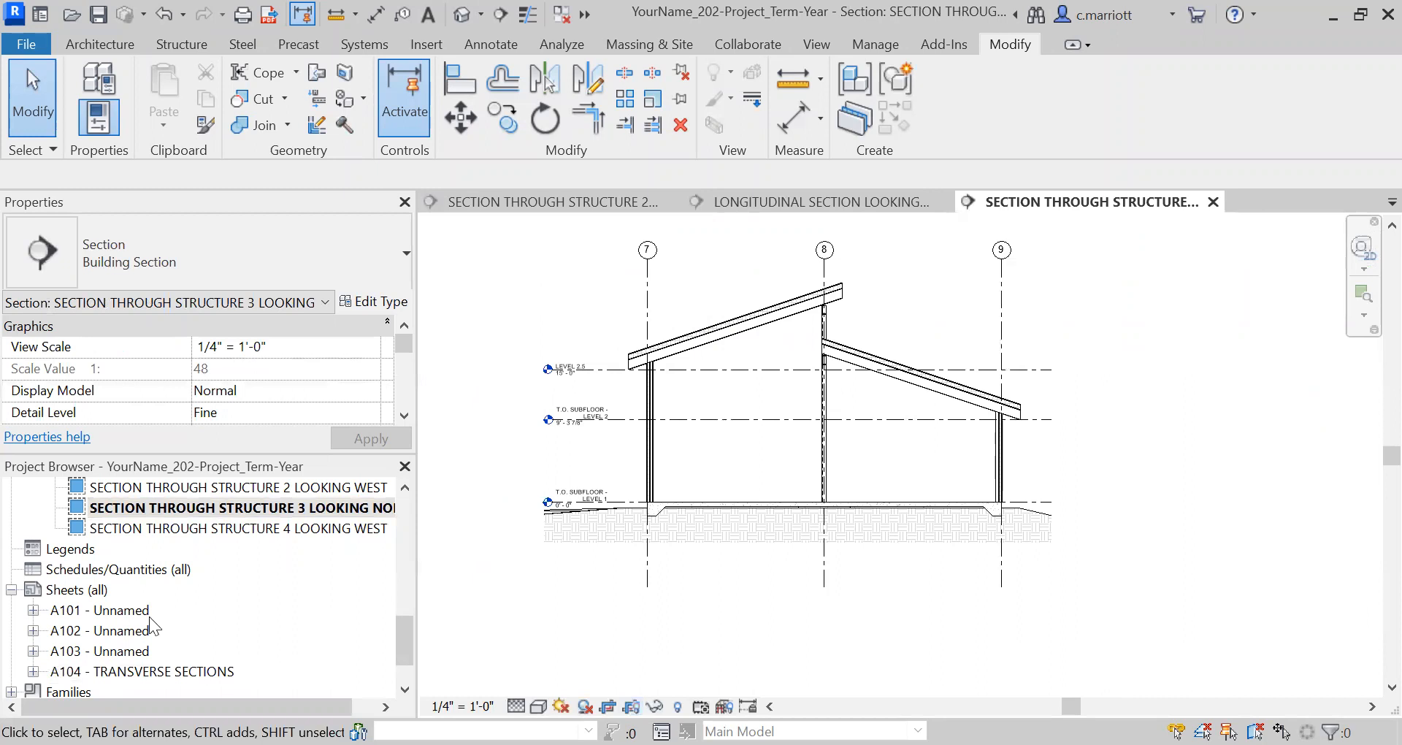
# Return to sheet A104 - TRANSVERSE SECTIONS and examine how the Structure 3 and Structure 4 viewports line up with the sections above
pyautogui.doubleClick(107, 672)
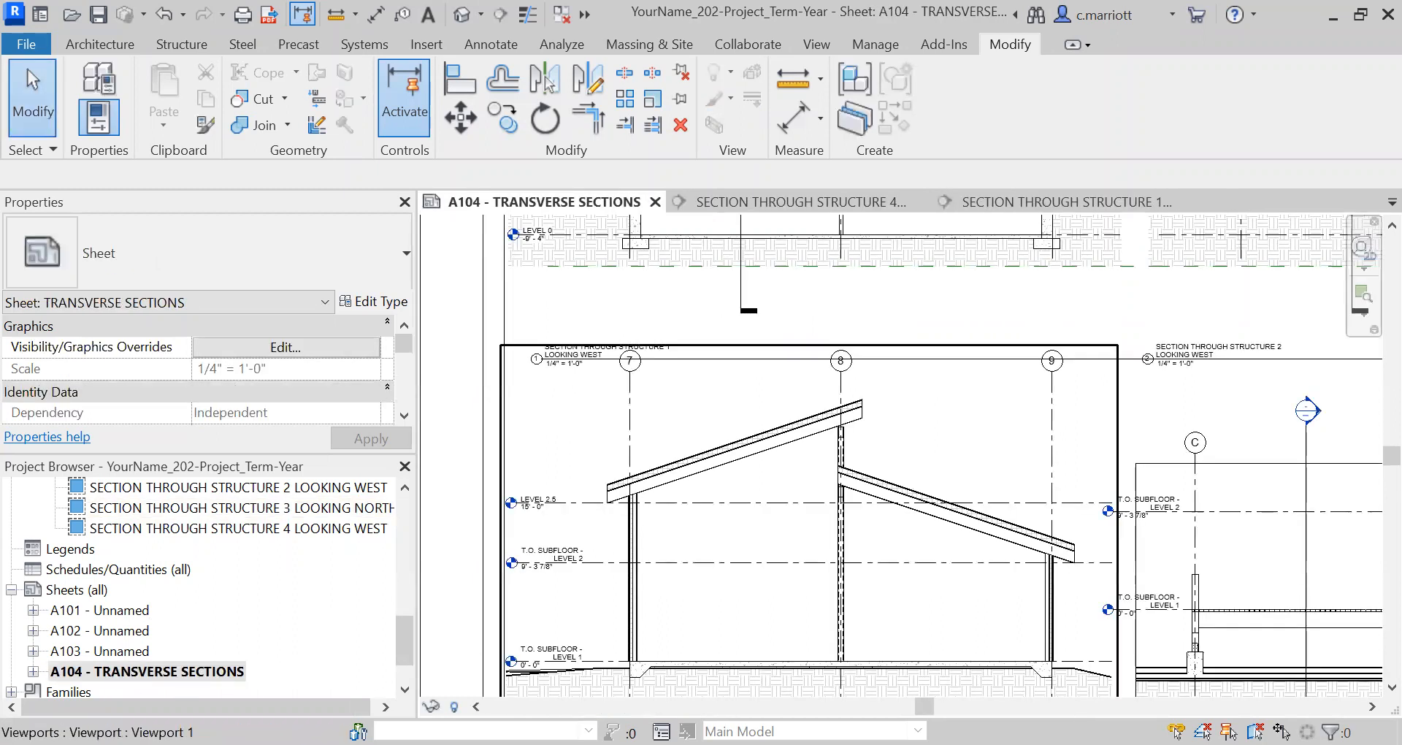
pyautogui.scroll(-2, 847, 620)
pyautogui.moveTo(828, 589); pyautogui.dragTo(829, 593, button='middle')
pyautogui.scroll(-1, 828, 593)
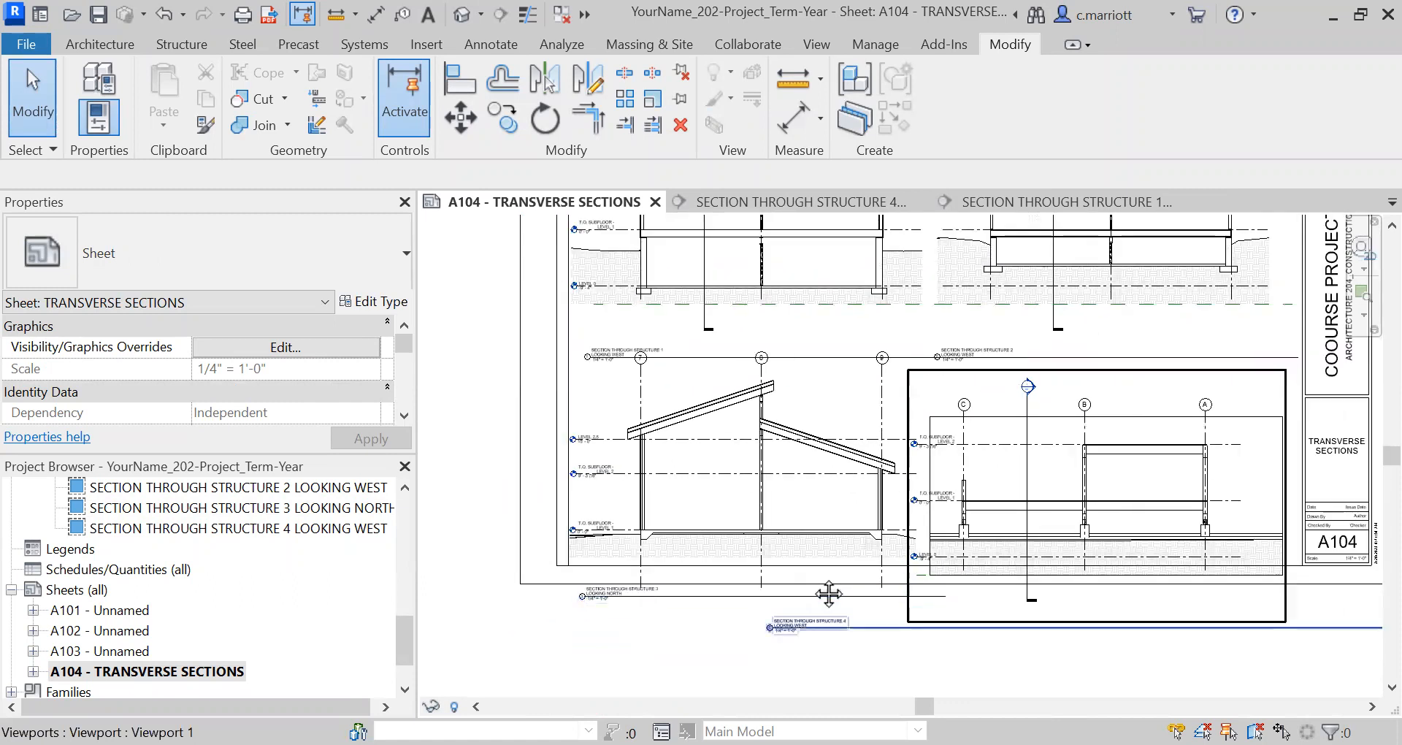
pyautogui.scroll(4, 1115, 460)
pyautogui.scroll(-4, 1071, 468)
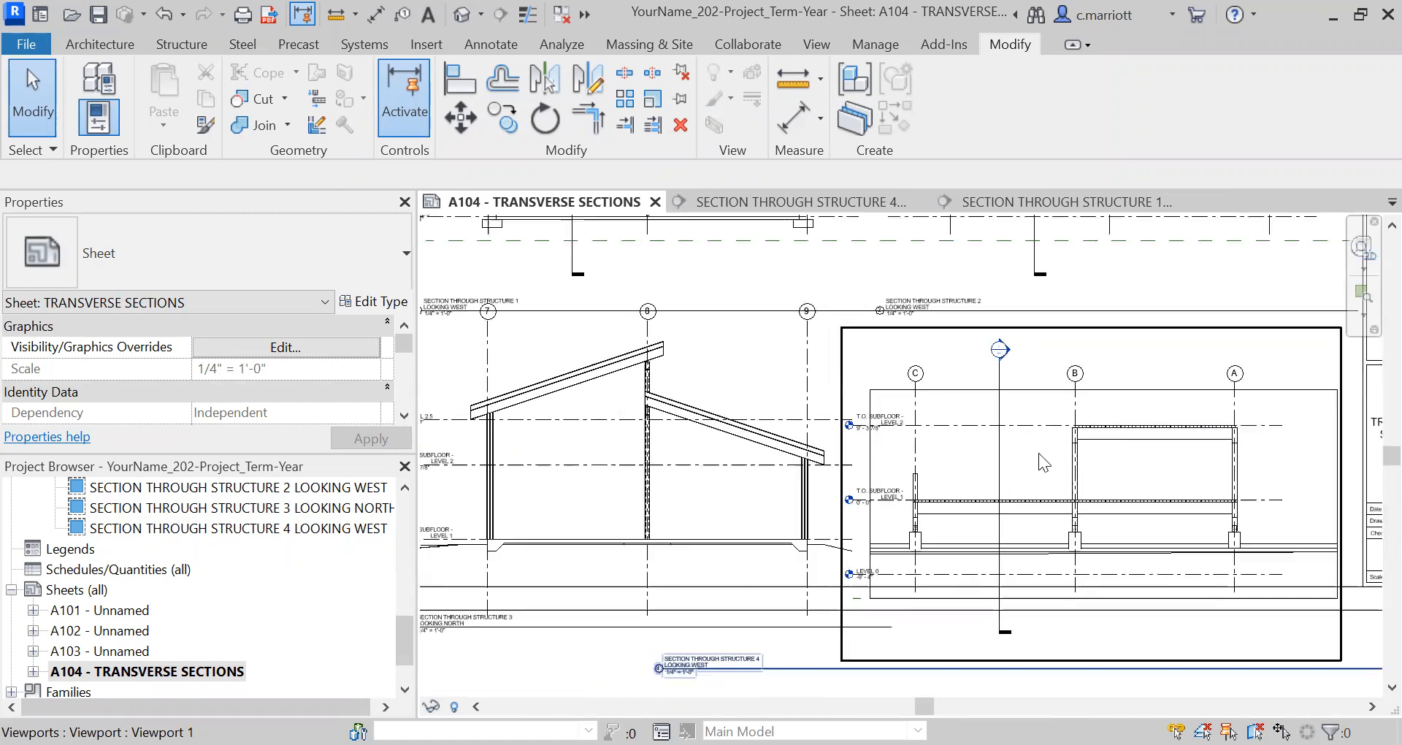
pyautogui.moveTo(1049, 626); pyautogui.dragTo(945, 676, button='middle')
pyautogui.scroll(3, 929, 442)
pyautogui.scroll(-4, 929, 442)
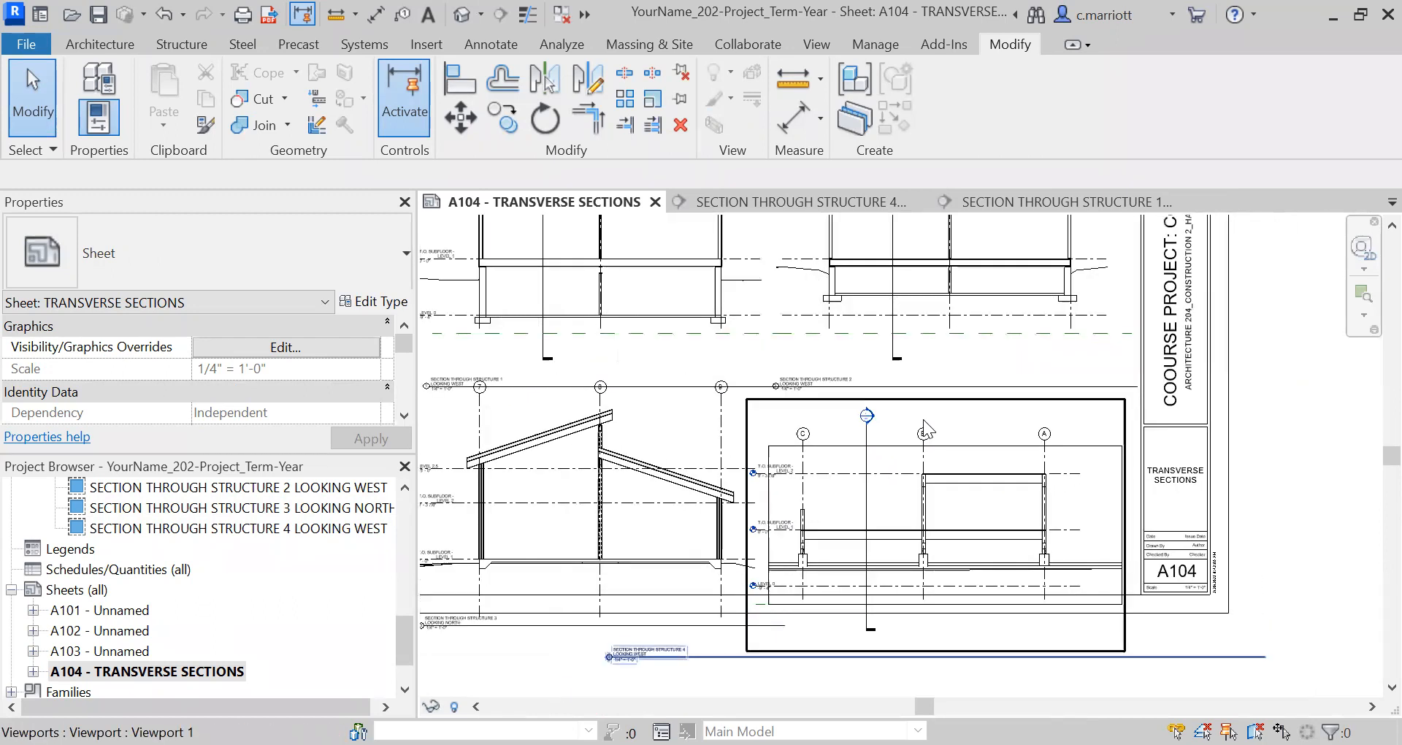
pyautogui.scroll(2, 881, 281)
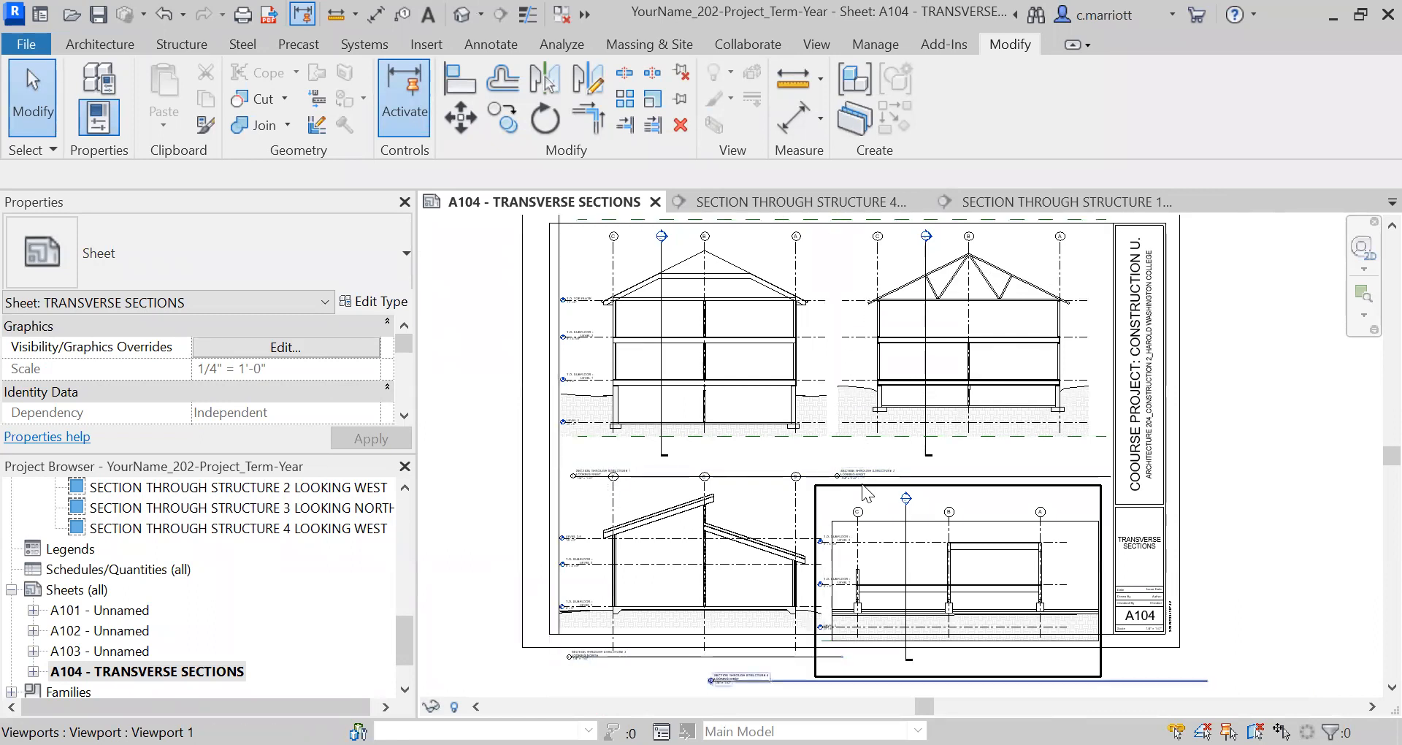
# Draw a vertical Thin Lines detail line from grid C of the Structure 2 section down past the sheet border as an alignment guide
pyautogui.click(488, 44)
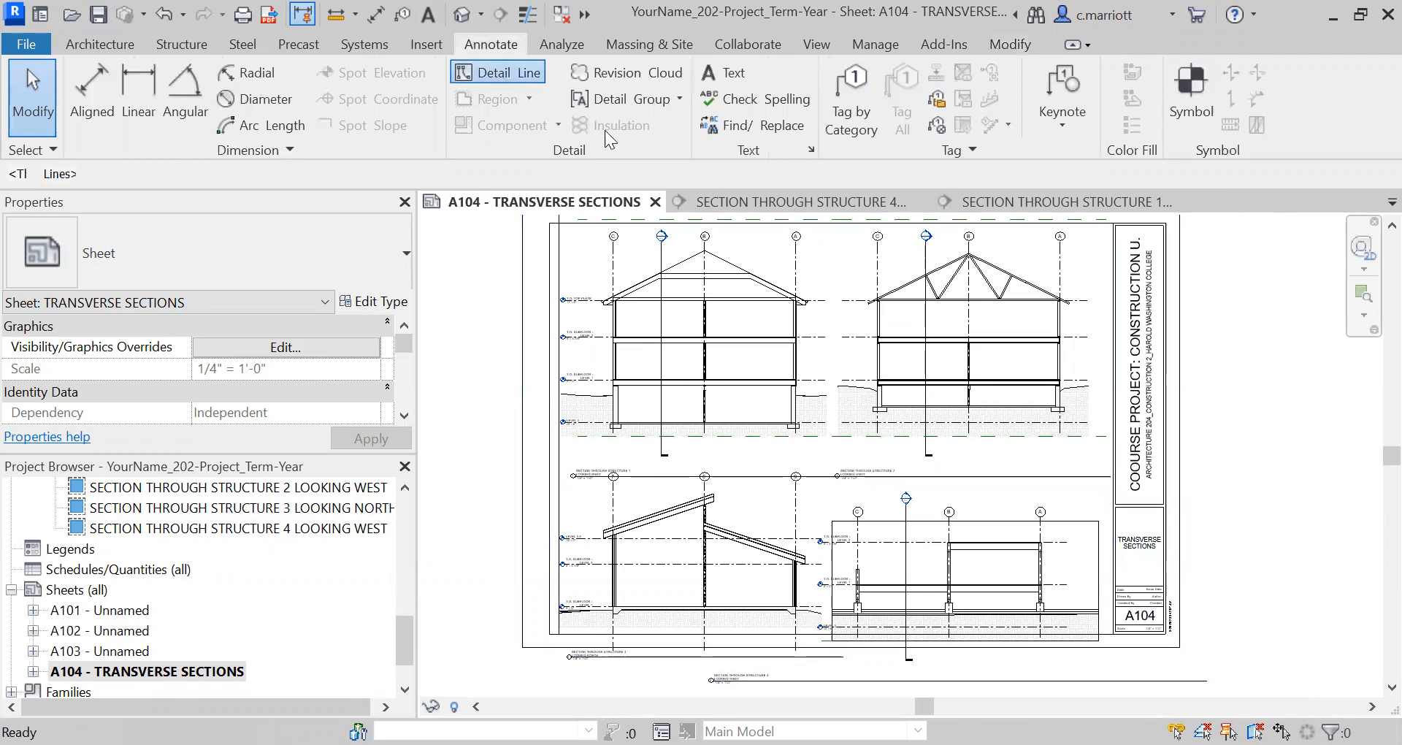
pyautogui.click(503, 70)
pyautogui.click(878, 239)
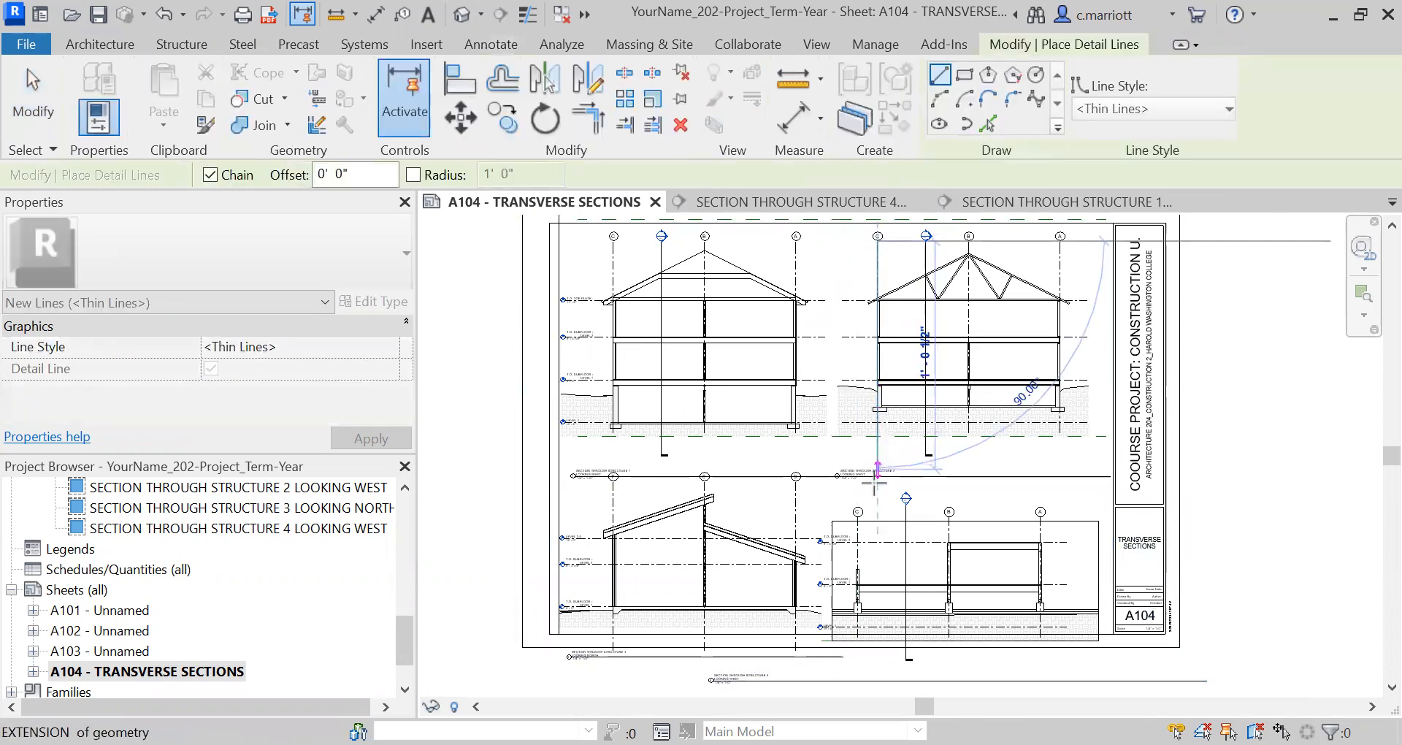
pyautogui.scroll(-2, 879, 540)
pyautogui.press('Escape')
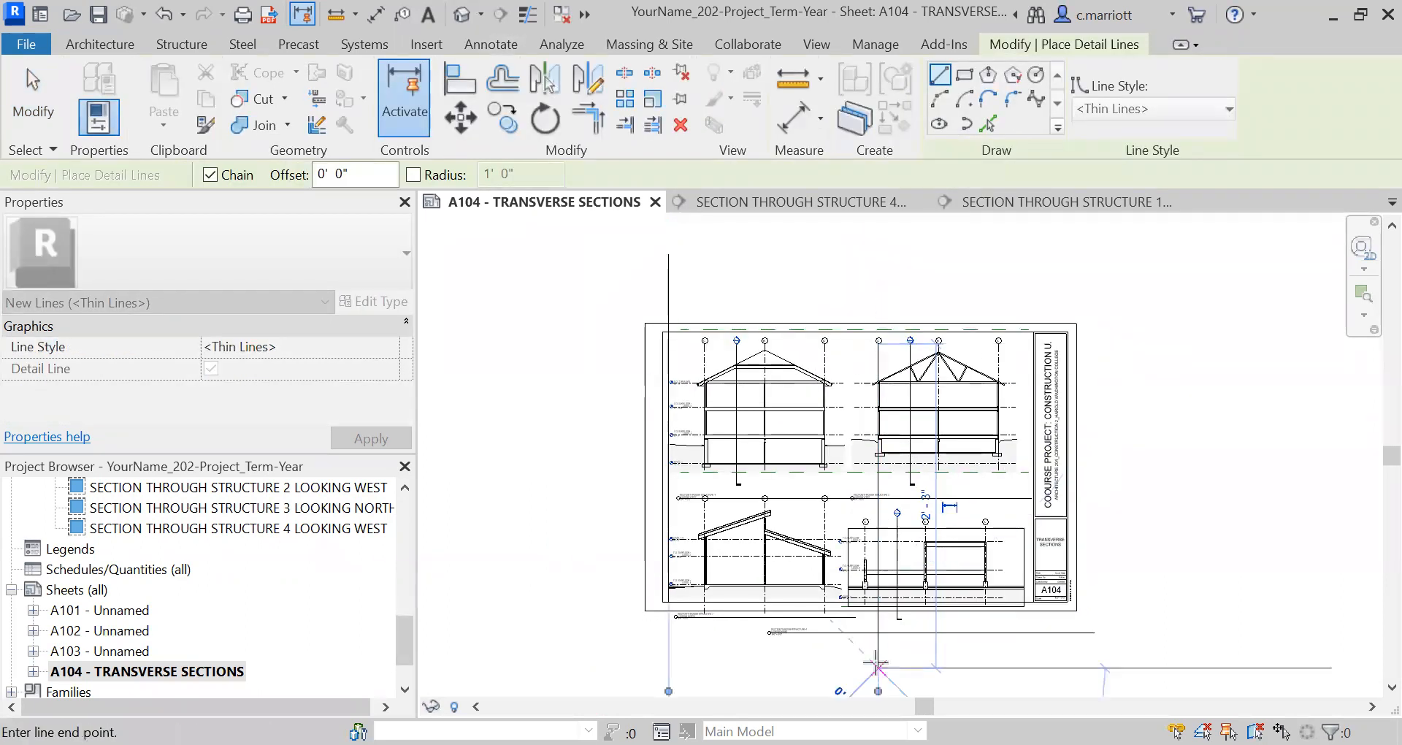
pyautogui.press('Escape')
pyautogui.scroll(1, 902, 588)
pyautogui.scroll(5, 895, 563)
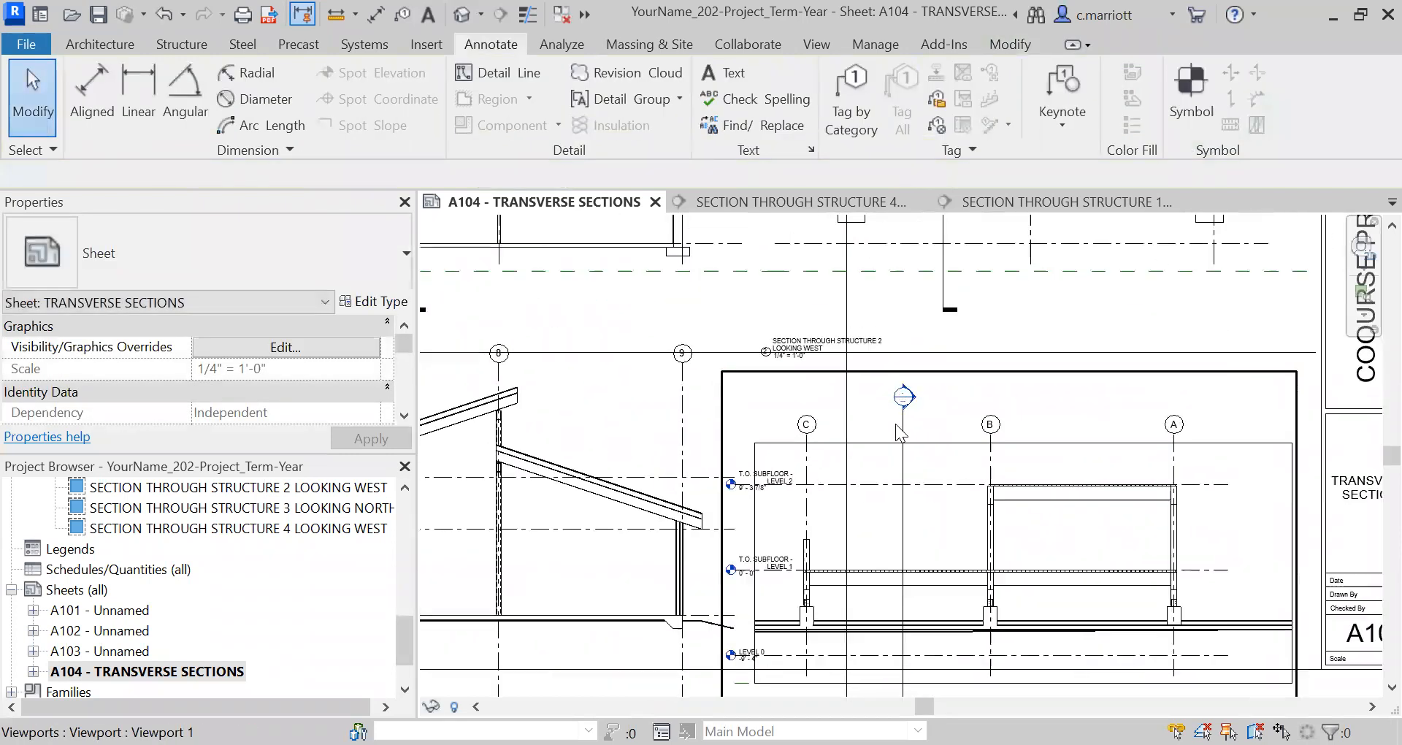
# Nudge the Structure 4 viewport sideways toward the title block until its grid C reaches the vertical guide line
pyautogui.click(860, 338)
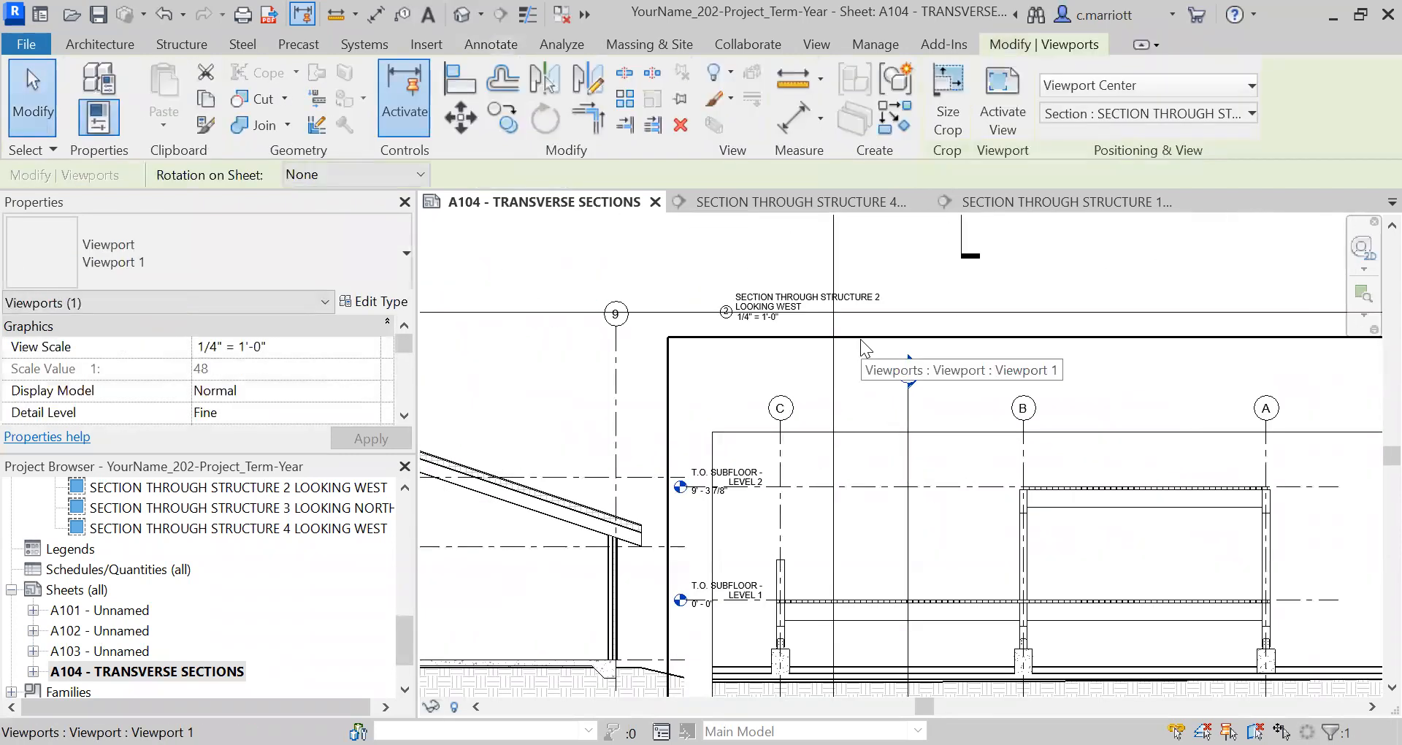
pyautogui.press('Right')
pyautogui.press('Right')
pyautogui.press('Right')
pyautogui.press('Right')
pyautogui.press('Right')
pyautogui.press('Right')
pyautogui.press('Right')
pyautogui.press('Right')
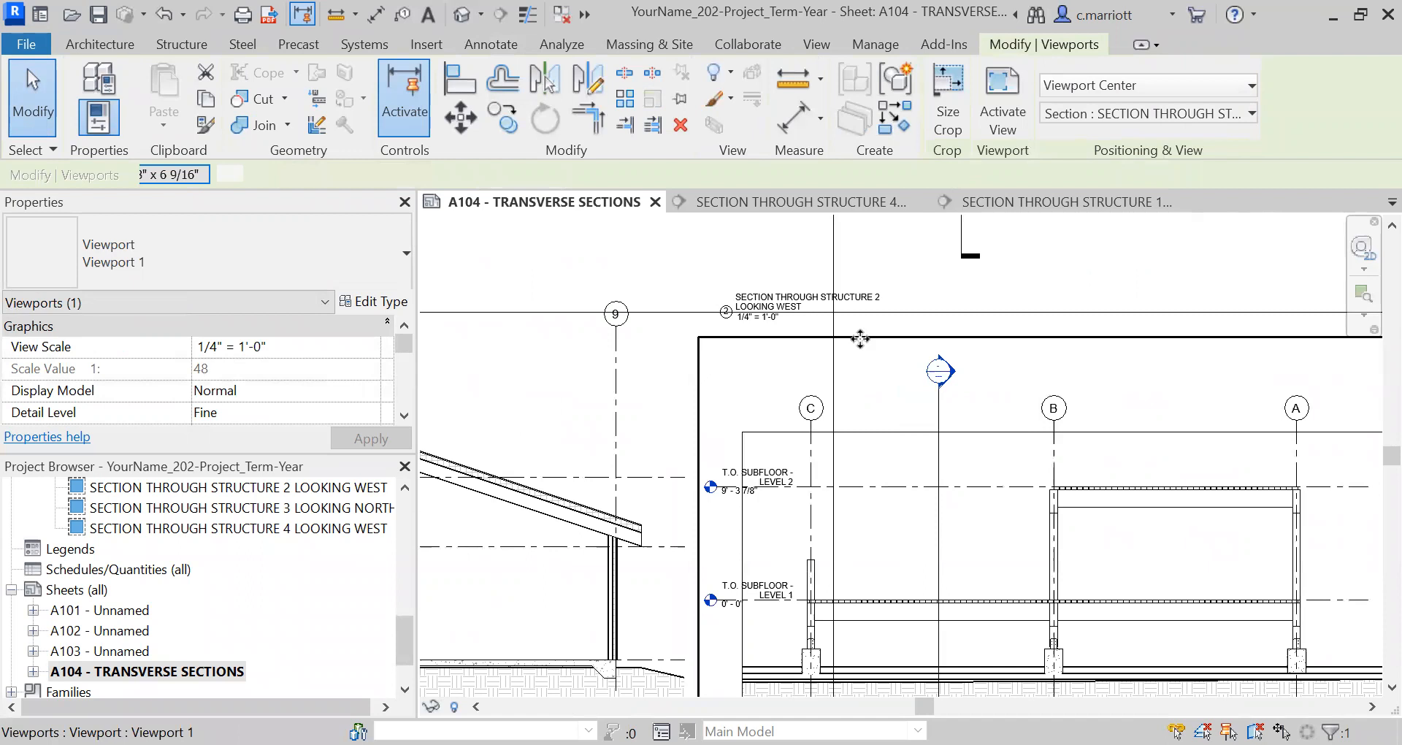
pyautogui.press('Right')
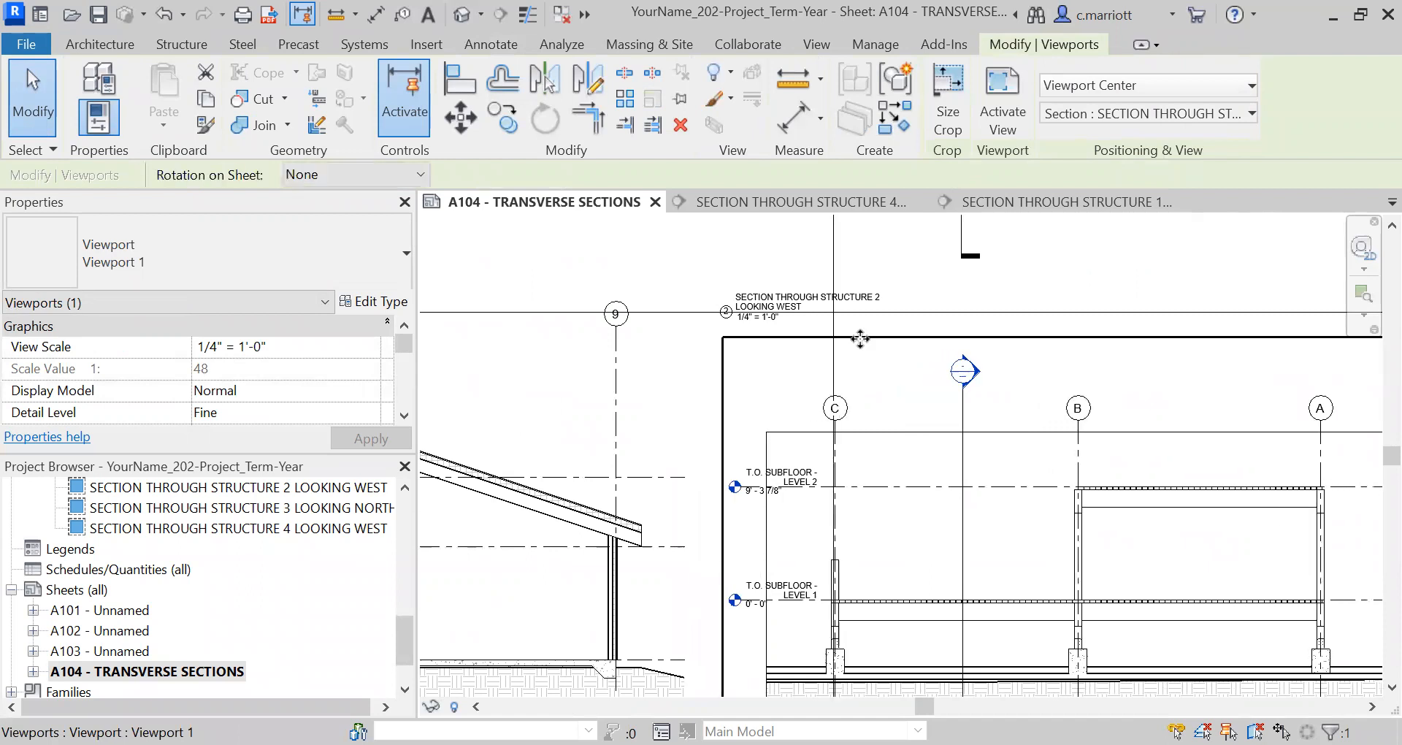
# Check the guide line against the Structure 2 section and fine-tune the Structure 4 viewport so grid C sits exactly on the line
pyautogui.scroll(2, 867, 265)
pyautogui.scroll(-8, 855, 266)
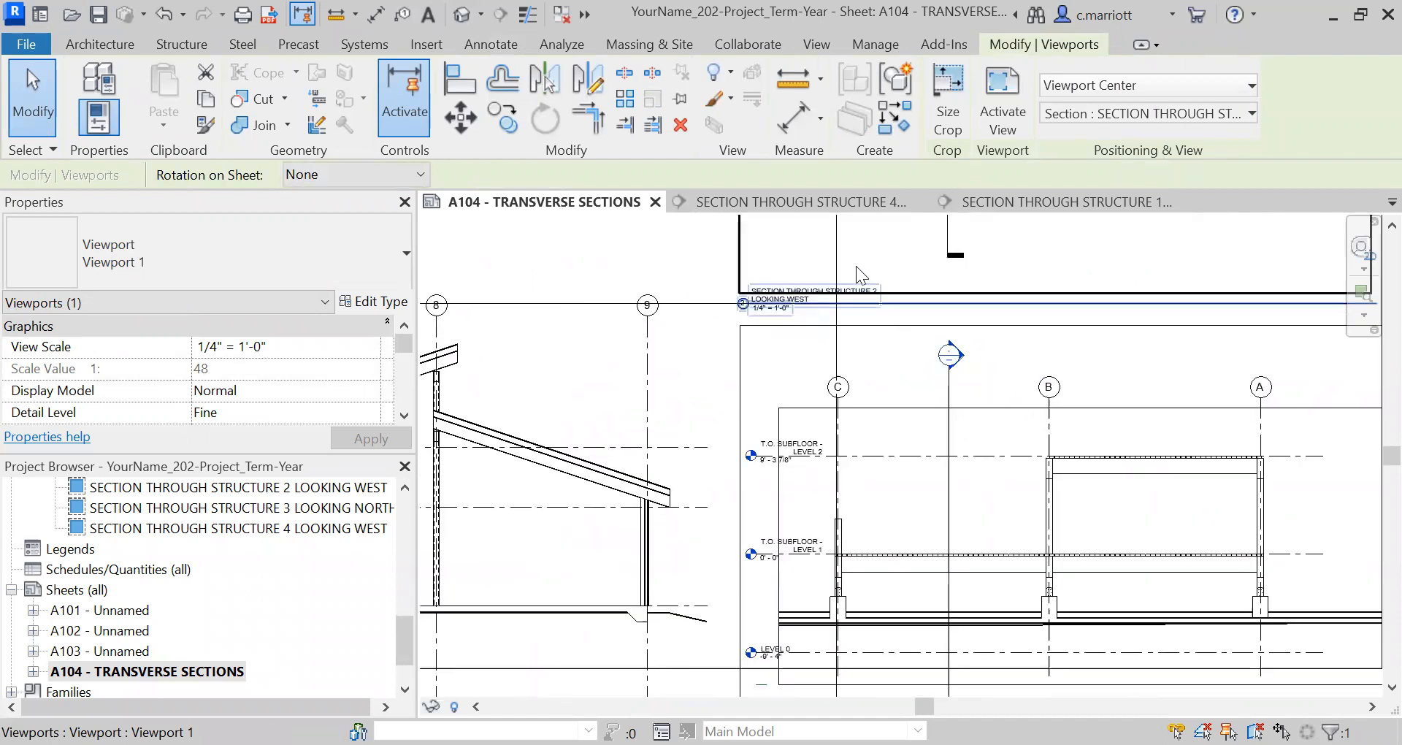
pyautogui.scroll(2, 860, 256)
pyautogui.moveTo(860, 255); pyautogui.dragTo(830, 341, button='middle')
pyautogui.scroll(4, 832, 340)
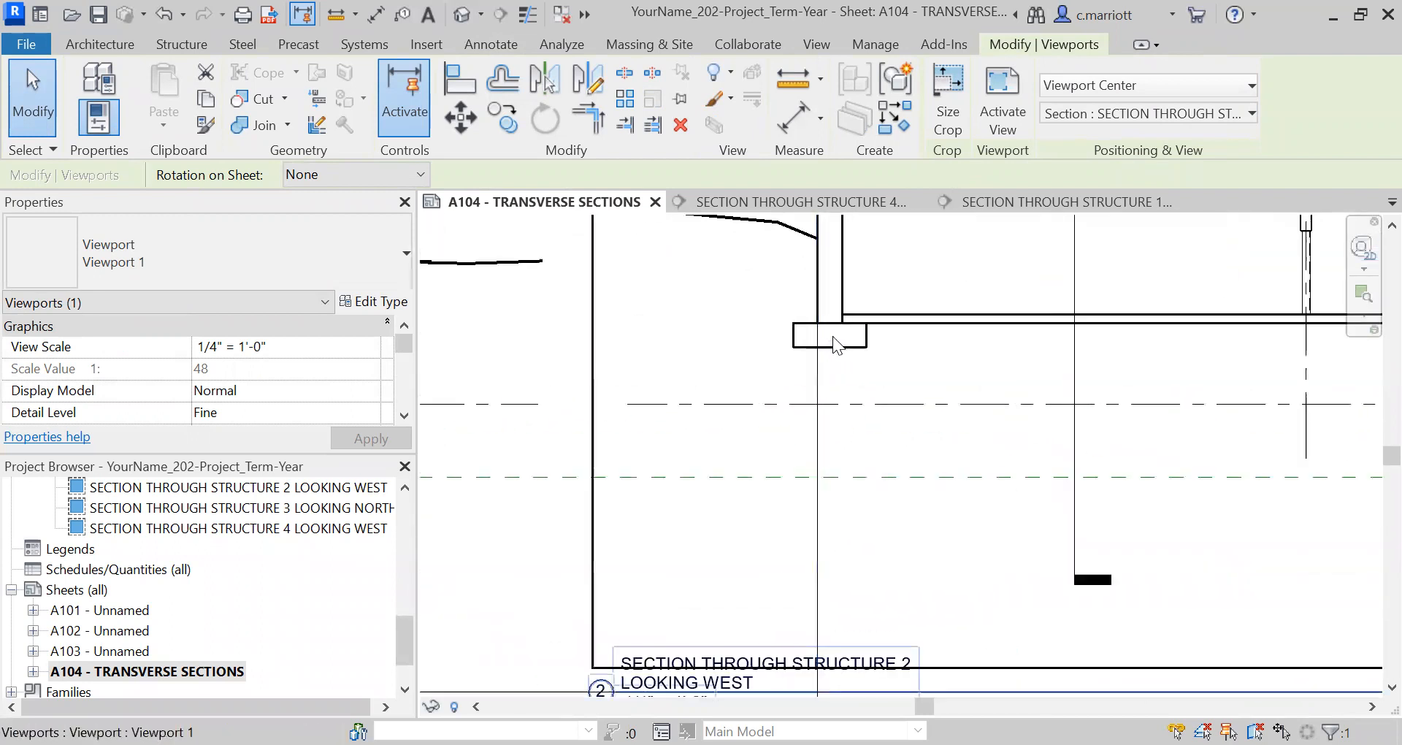
pyautogui.scroll(-4, 845, 459)
pyautogui.scroll(6, 846, 459)
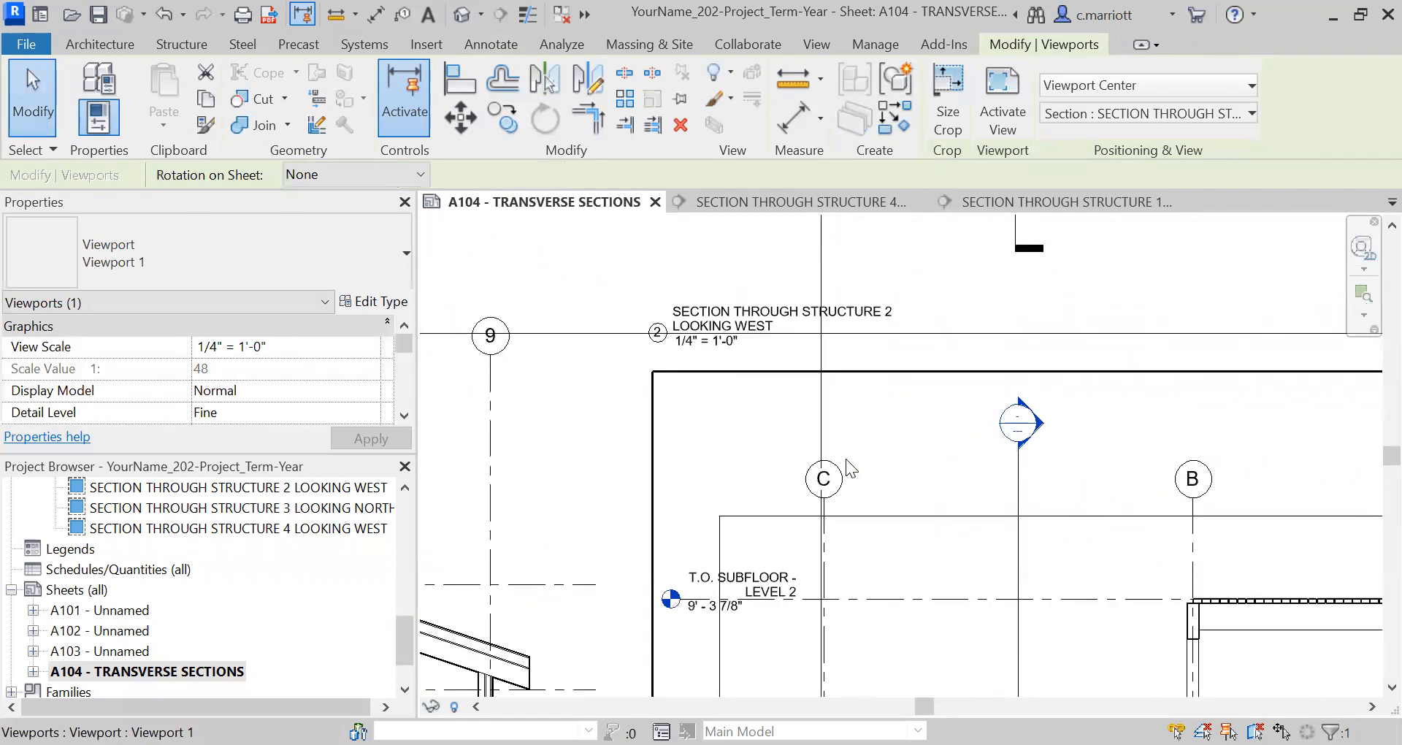
pyautogui.scroll(3, 845, 458)
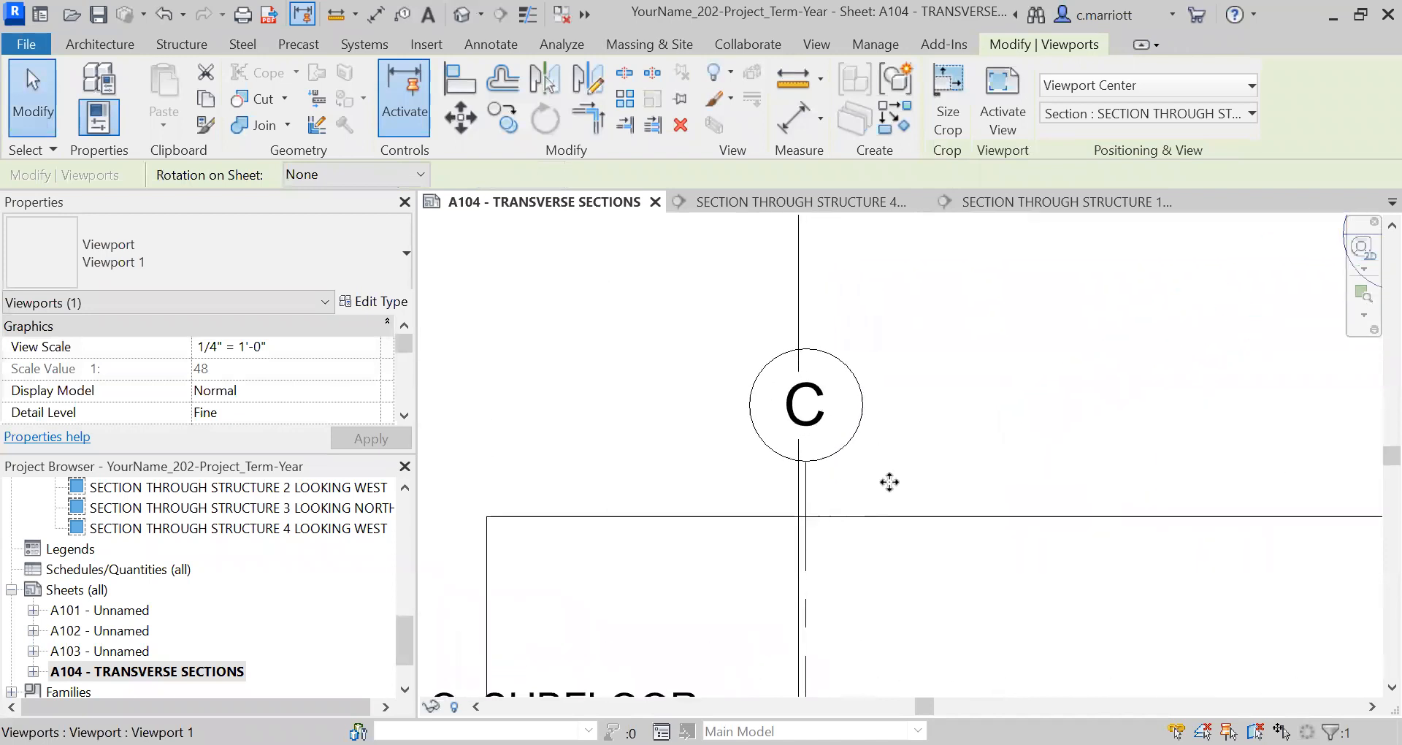
pyautogui.scroll(1, 889, 482)
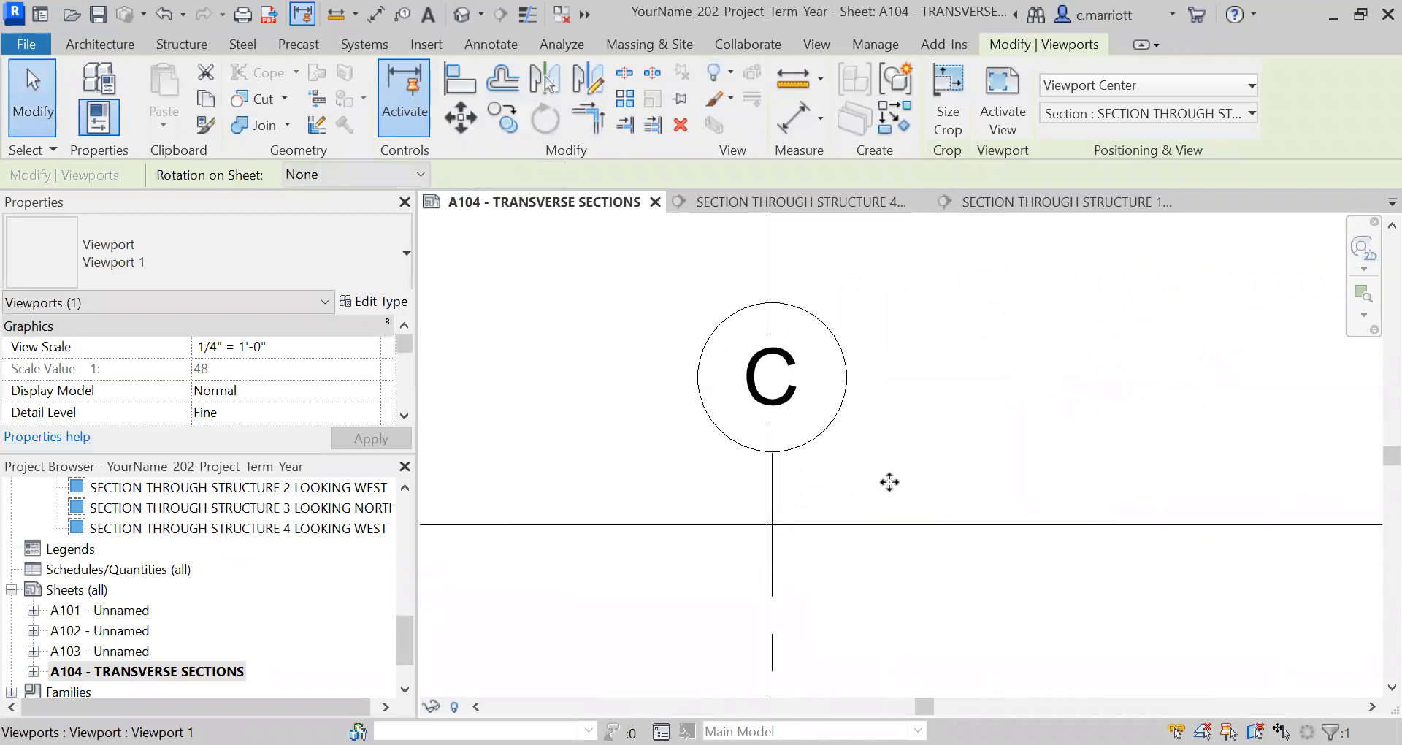
pyautogui.scroll(-8, 701, 386)
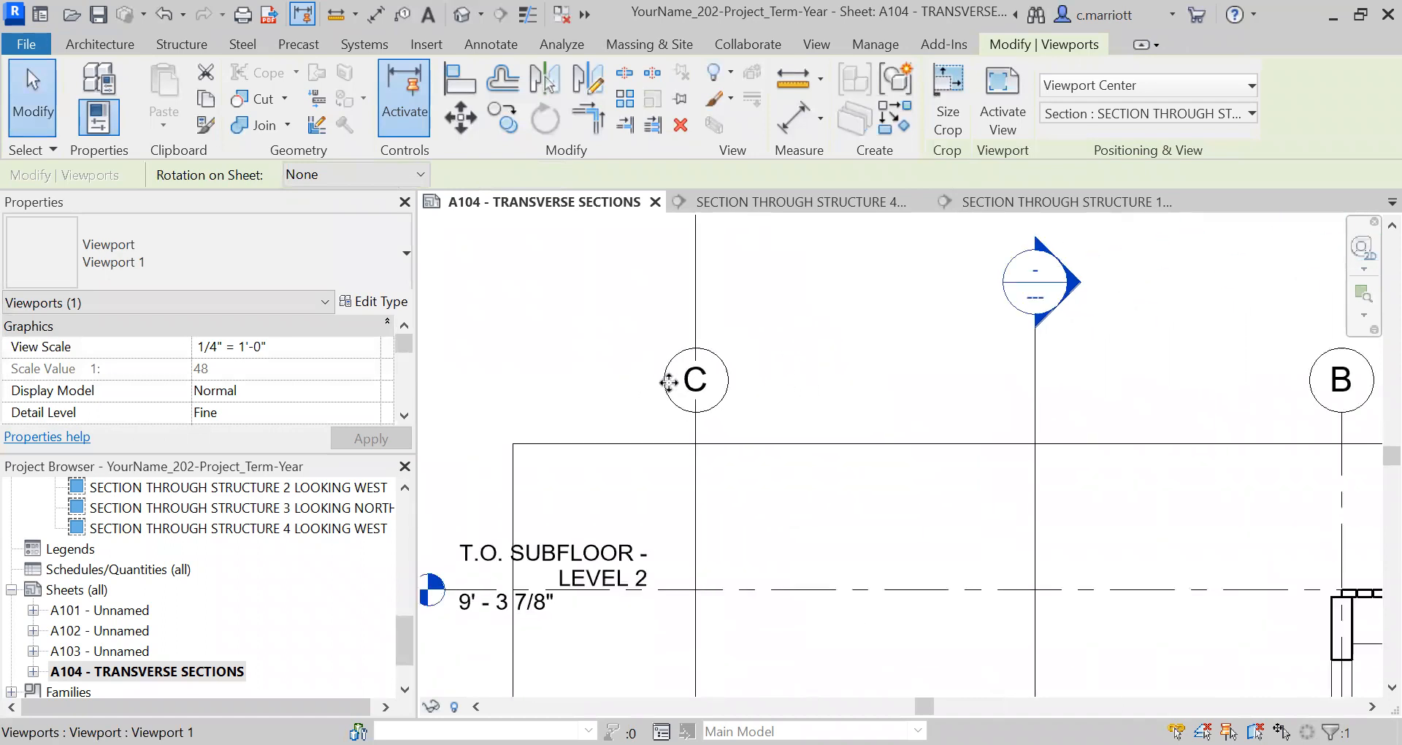
pyautogui.click(490, 374)
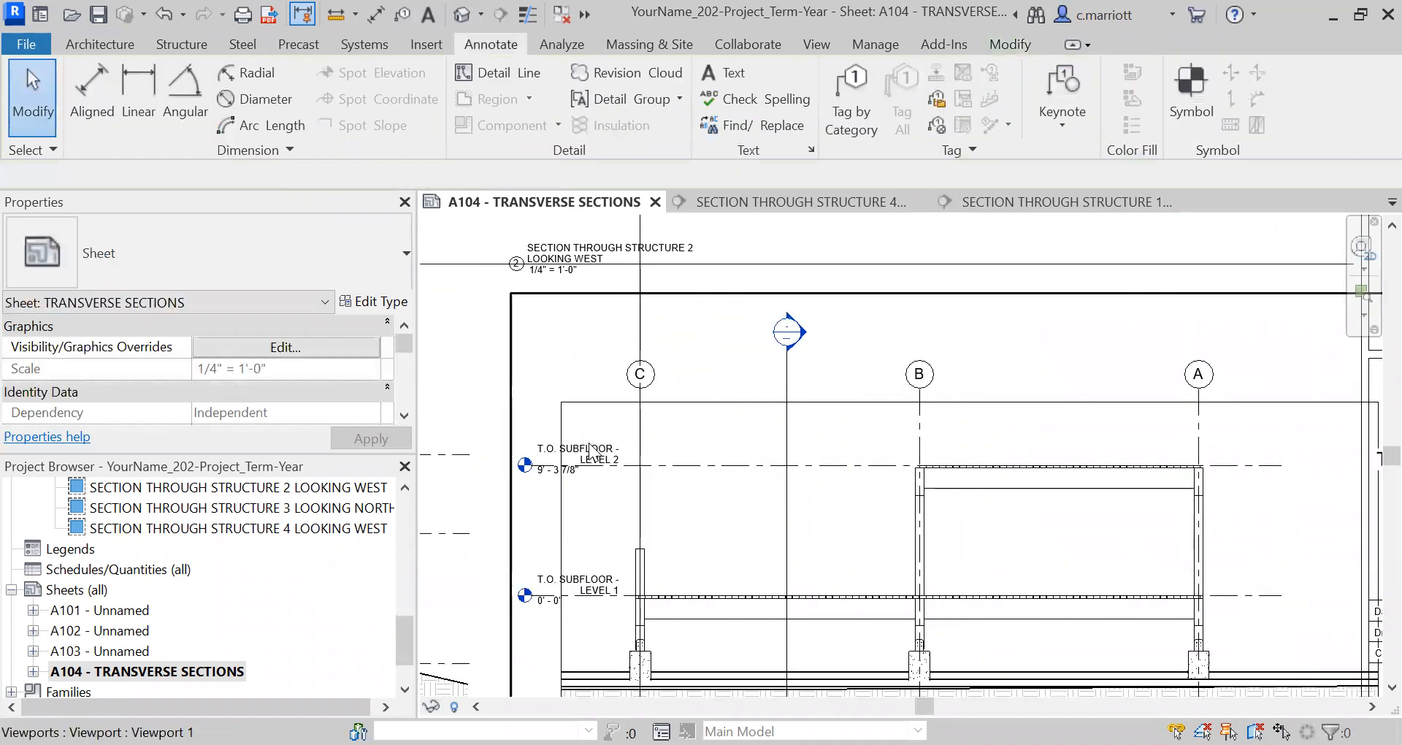
# Examine the Structure 4 viewport against the vertical guide line and compare its floor levels and ground with the Structure 3 section
pyautogui.scroll(-3, 702, 483)
pyautogui.moveTo(1033, 494); pyautogui.dragTo(1067, 404, button='middle')
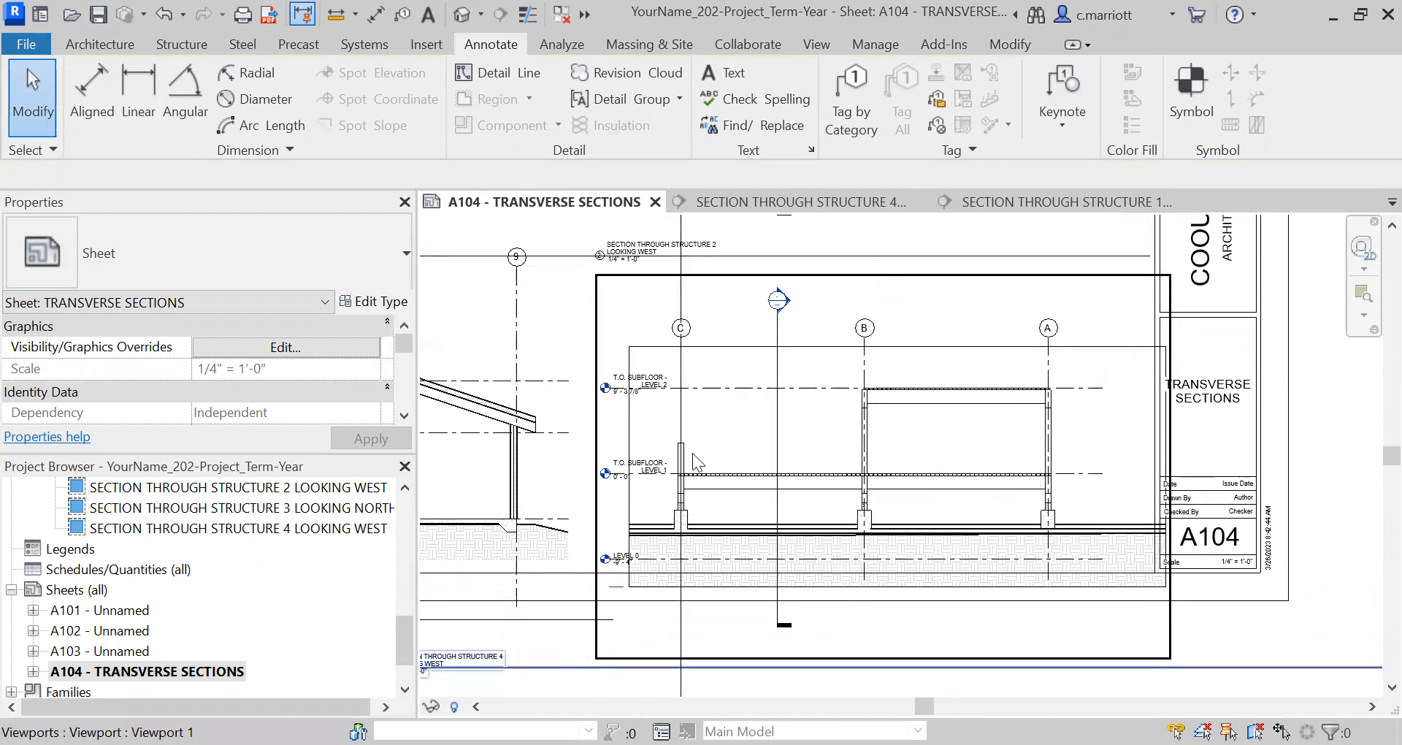
pyautogui.scroll(-5, 692, 433)
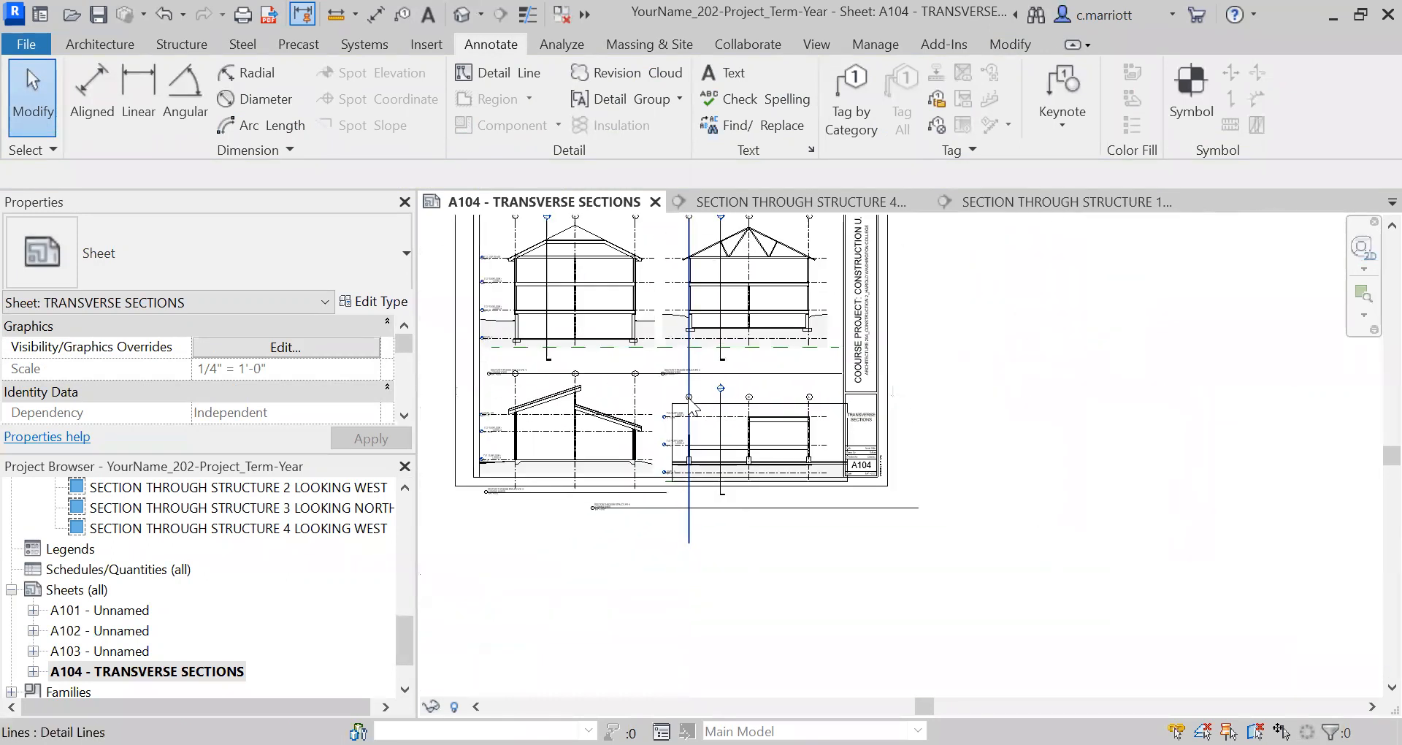
pyautogui.scroll(4, 676, 444)
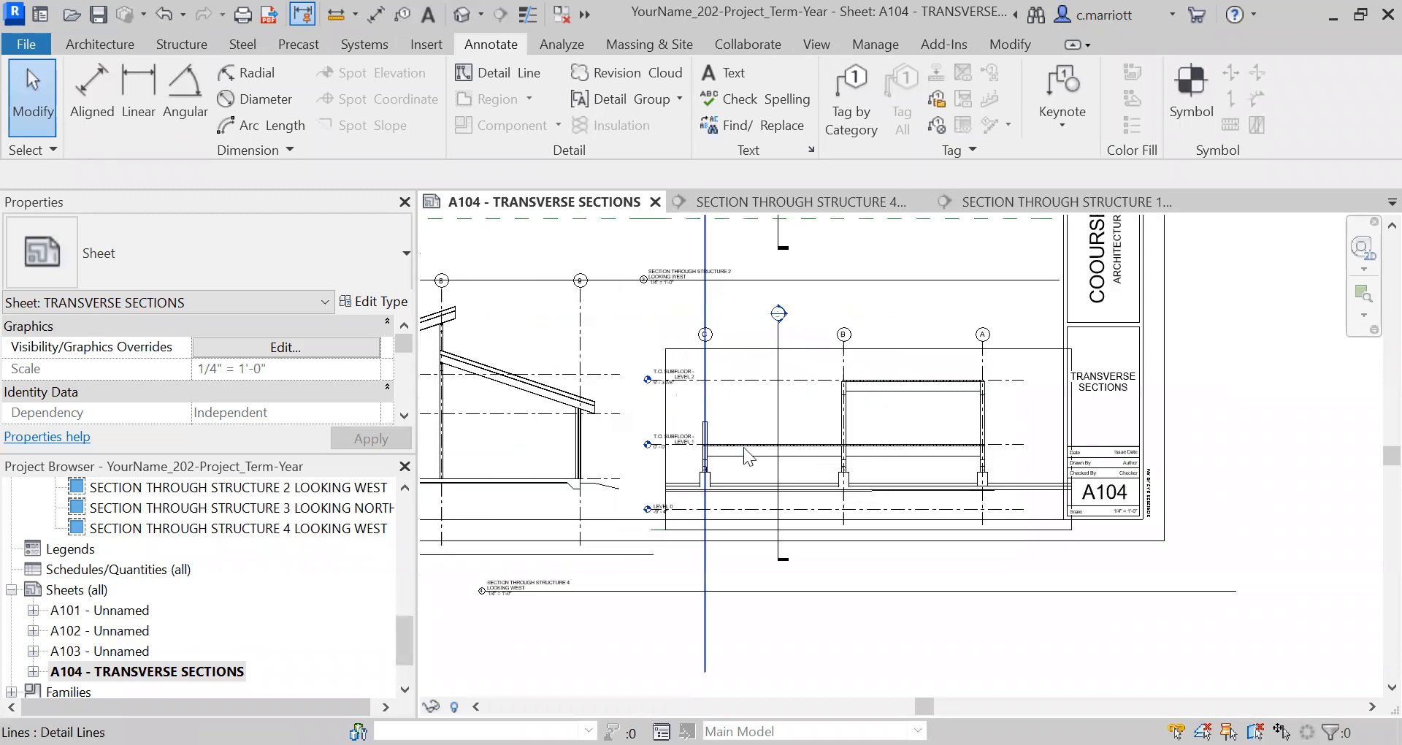
pyautogui.scroll(-3, 678, 409)
pyautogui.moveTo(658, 447); pyautogui.dragTo(725, 460, button='middle')
pyautogui.scroll(3, 509, 419)
pyautogui.scroll(1, 555, 419)
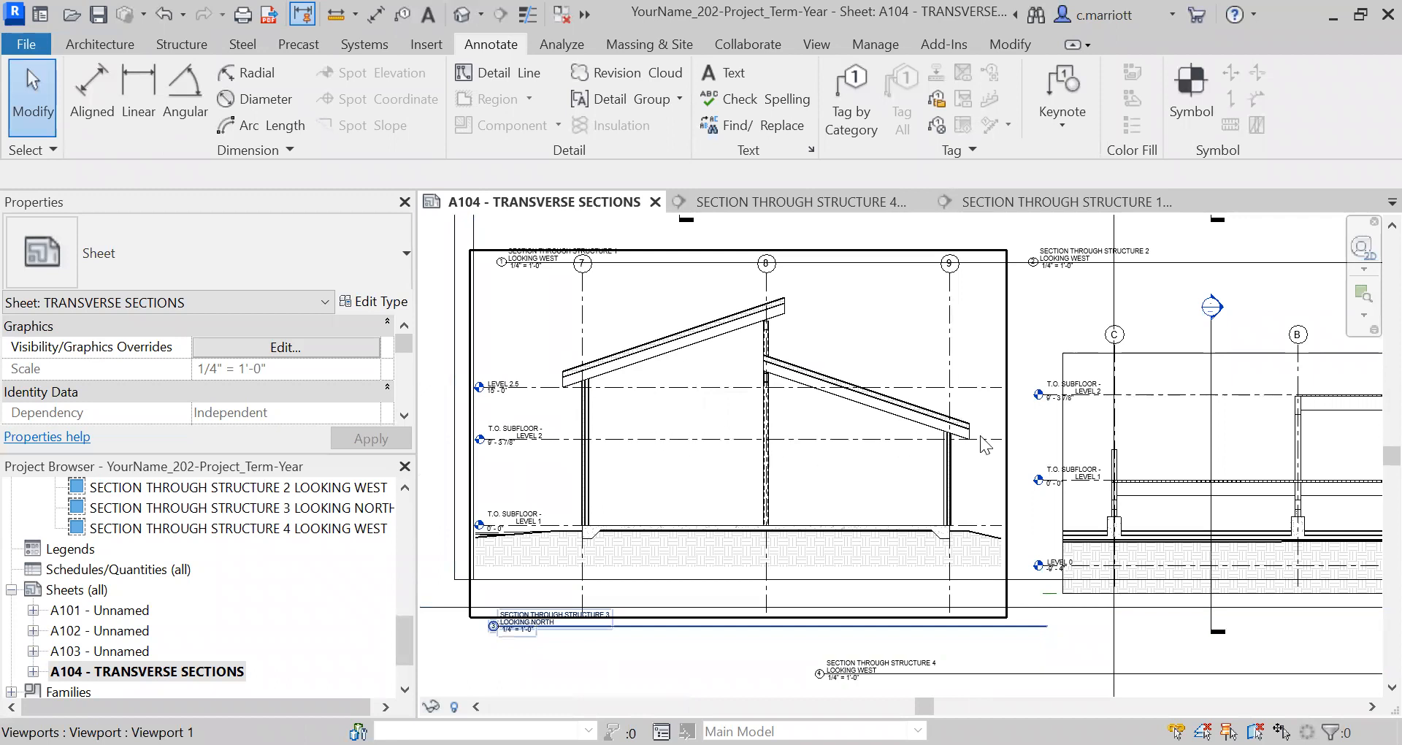
pyautogui.scroll(3, 1086, 406)
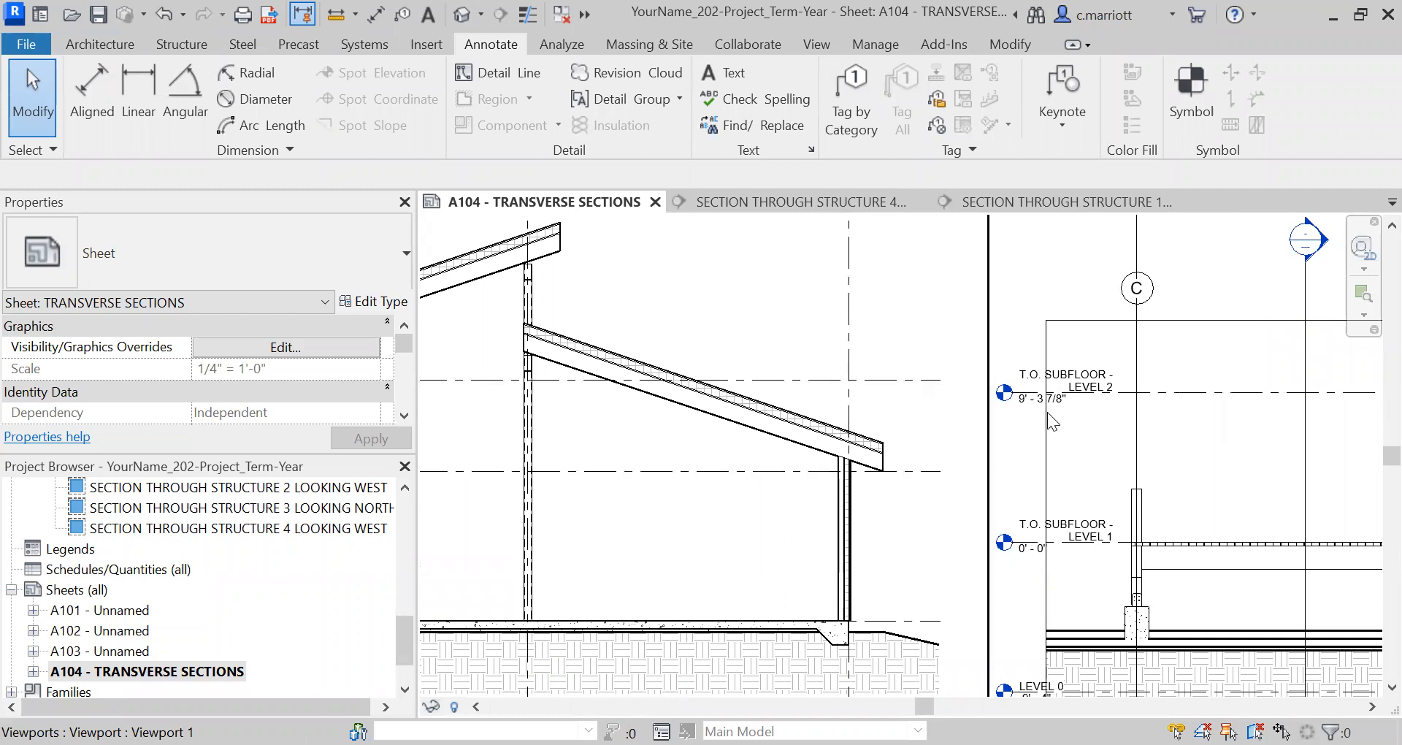
pyautogui.scroll(-4, 1037, 416)
pyautogui.scroll(1, 1041, 482)
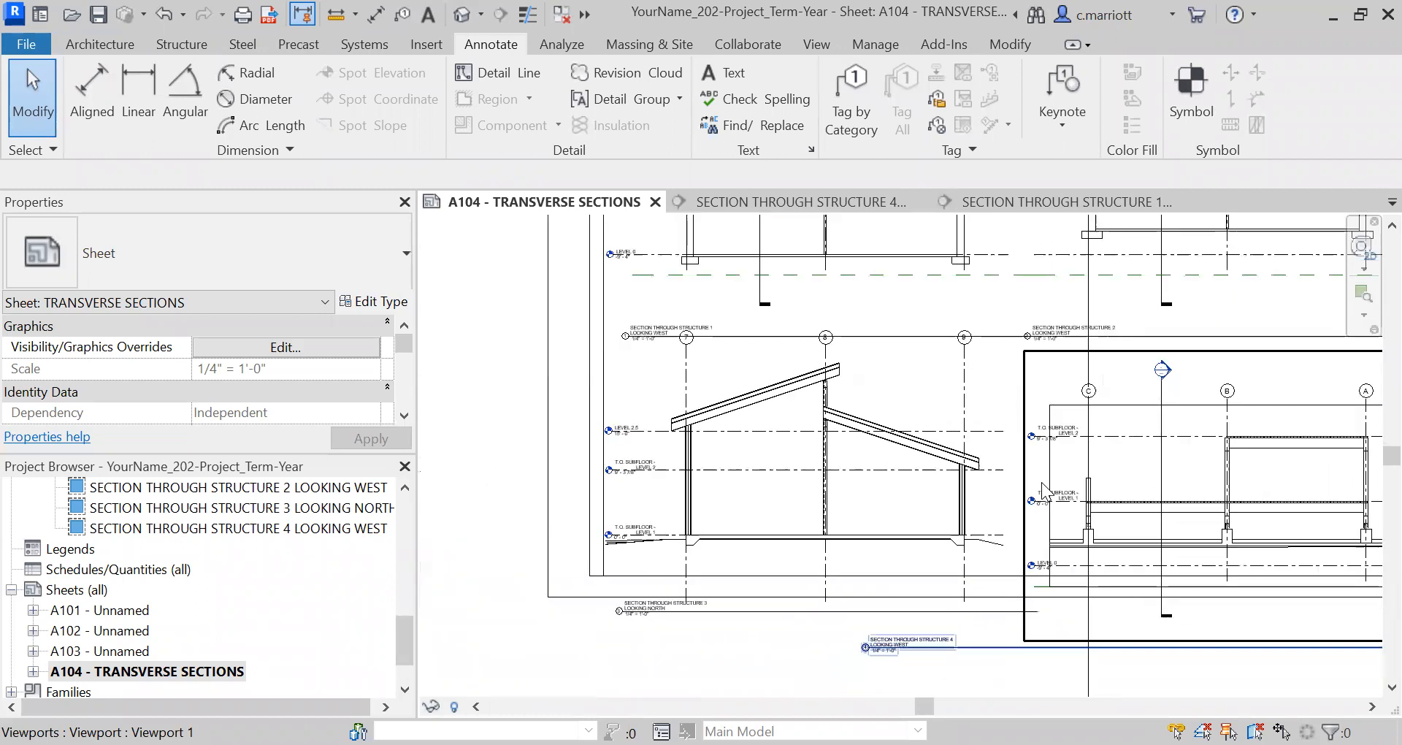
pyautogui.moveTo(1041, 482); pyautogui.dragTo(974, 382, button='middle')
pyautogui.scroll(6, 982, 475)
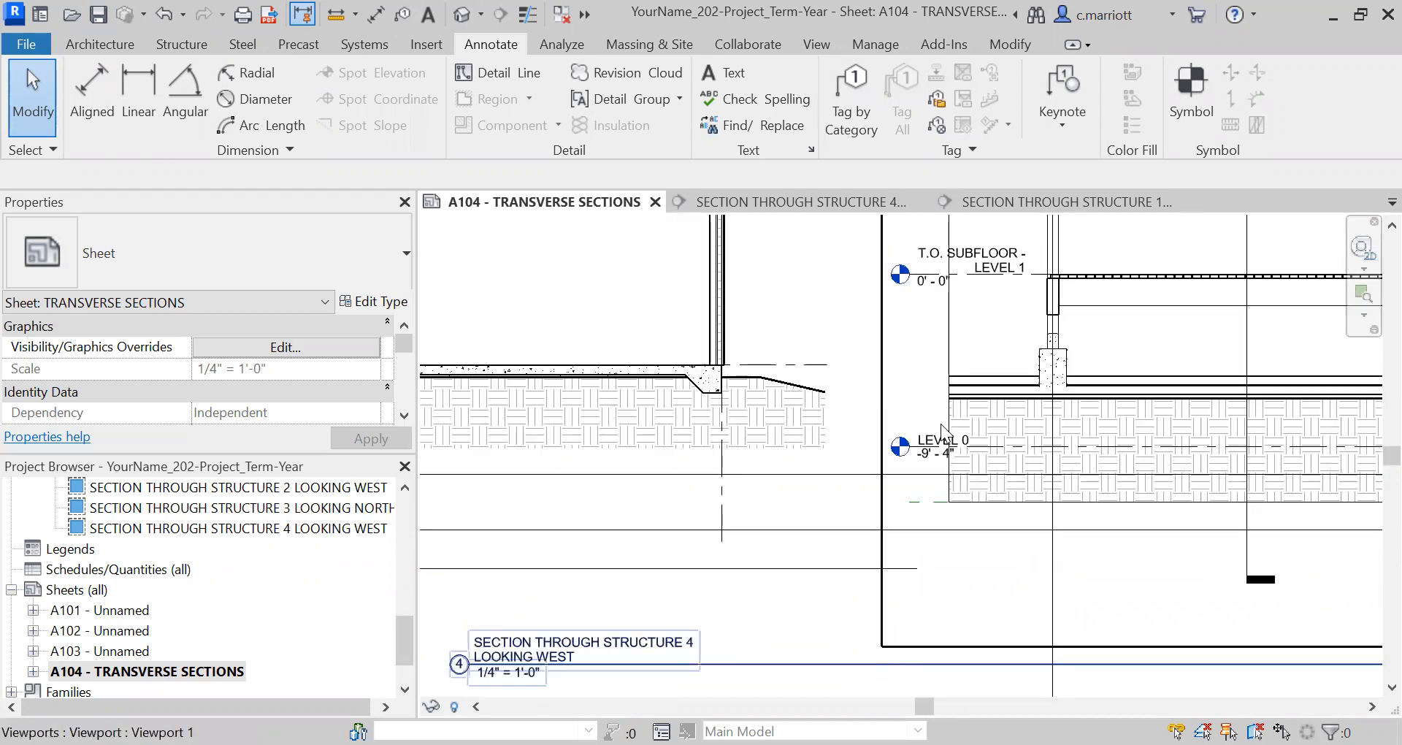
pyautogui.scroll(-2, 955, 449)
pyautogui.scroll(1, 1269, 405)
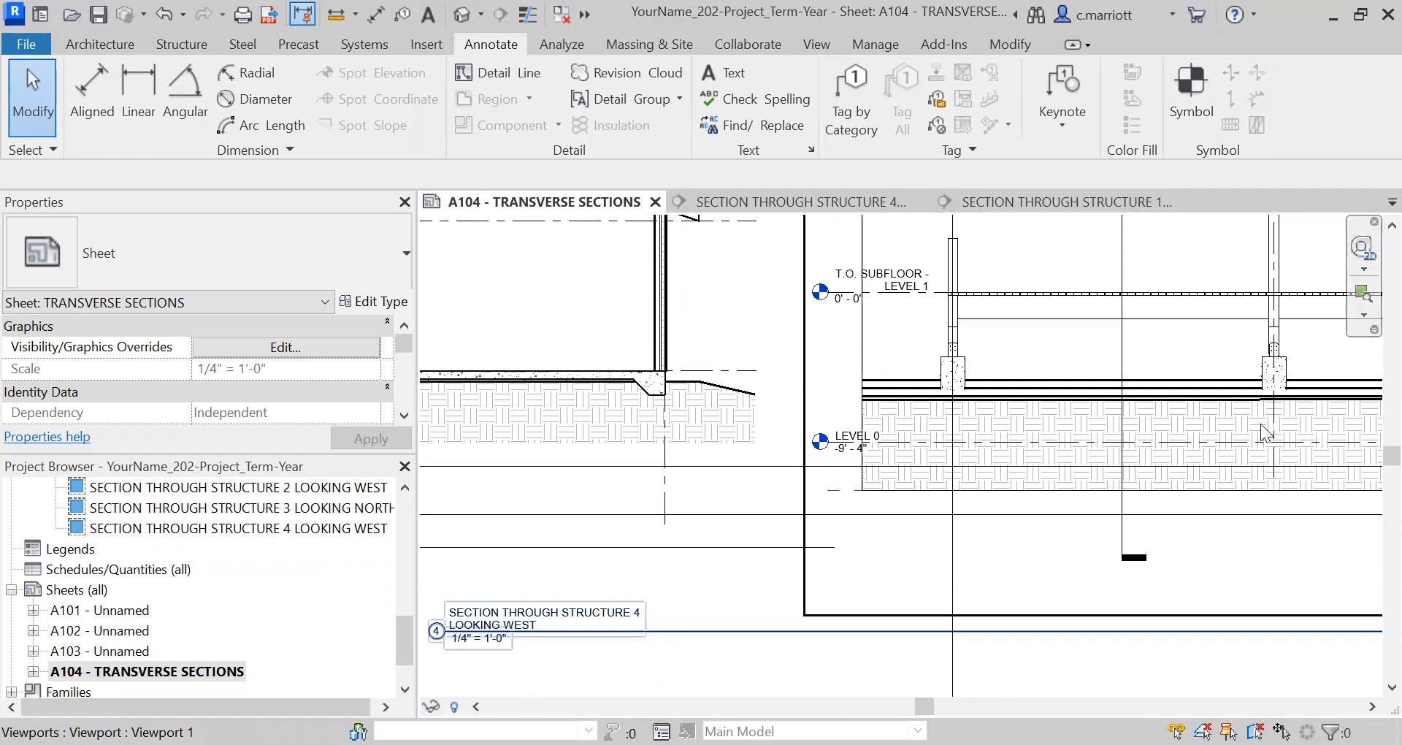
# Compare the spacing of the Structure 3 and Structure 4 viewports with the sheet border, title block and the sections above
pyautogui.scroll(-2, 950, 402)
pyautogui.scroll(-3, 928, 404)
pyautogui.scroll(1, 910, 347)
pyautogui.scroll(-2, 922, 379)
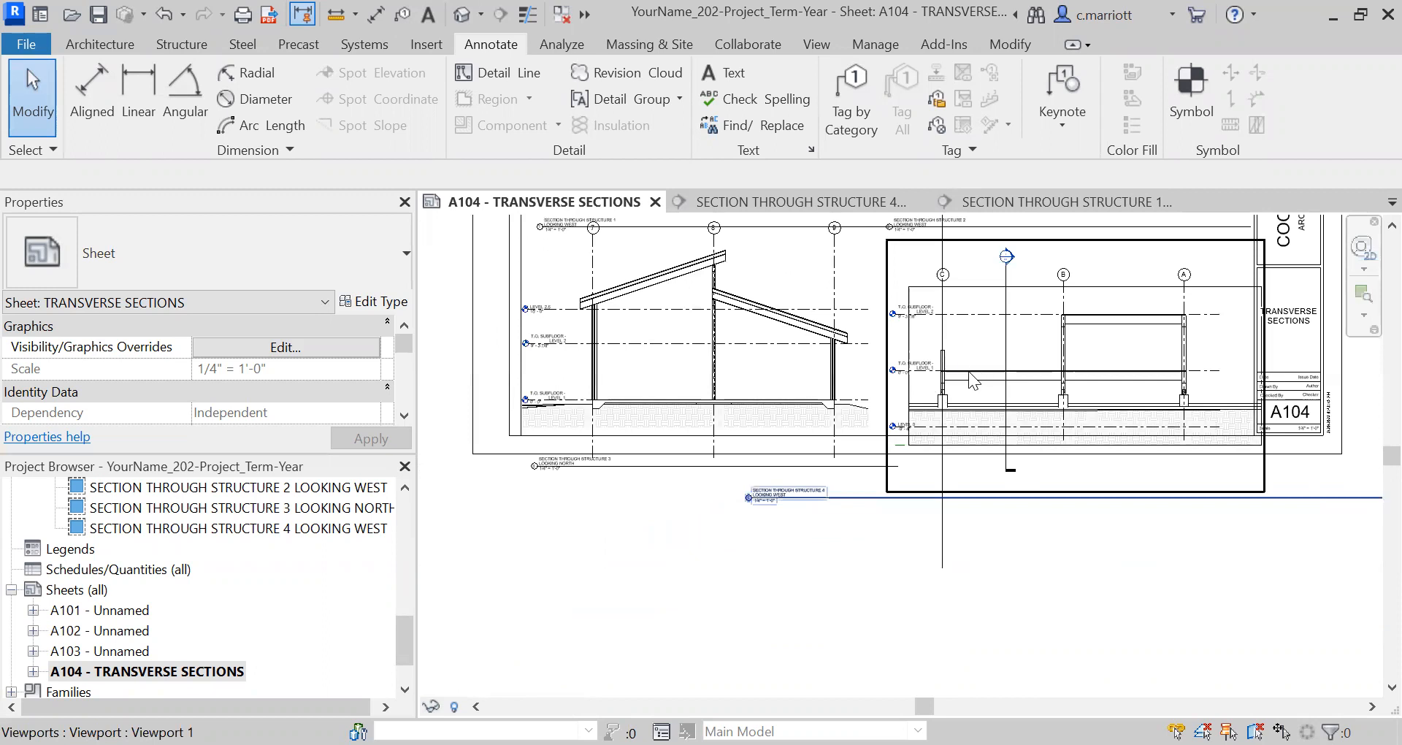
pyautogui.scroll(3, 950, 431)
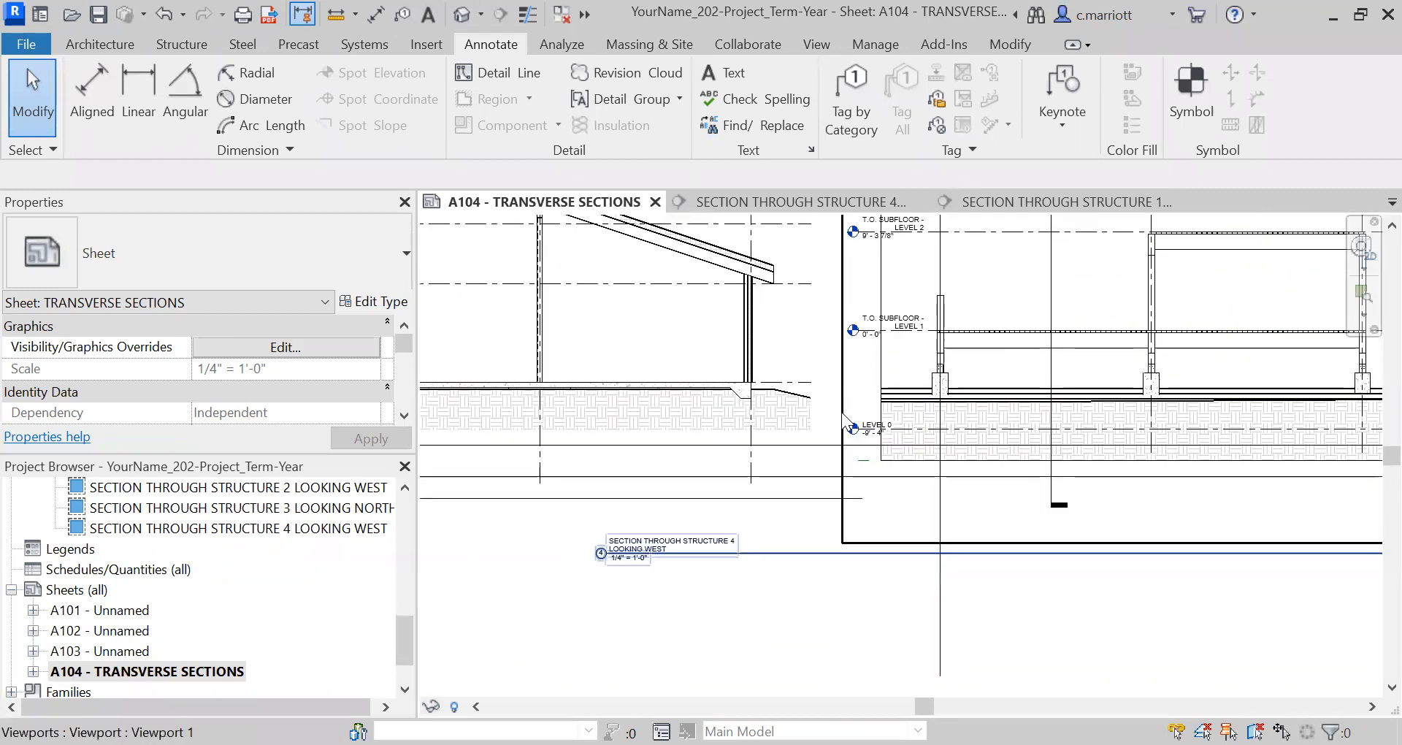
pyautogui.scroll(-4, 932, 482)
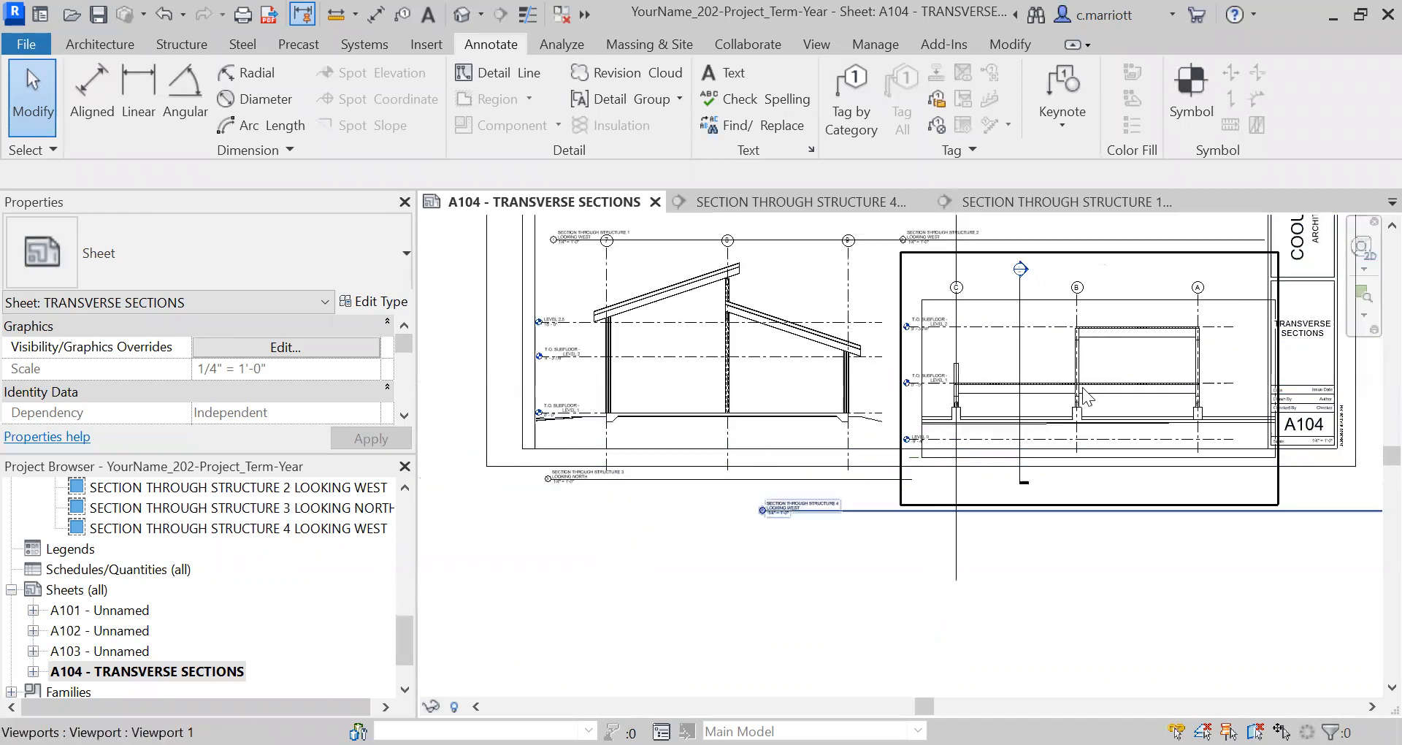
pyautogui.scroll(4, 1037, 365)
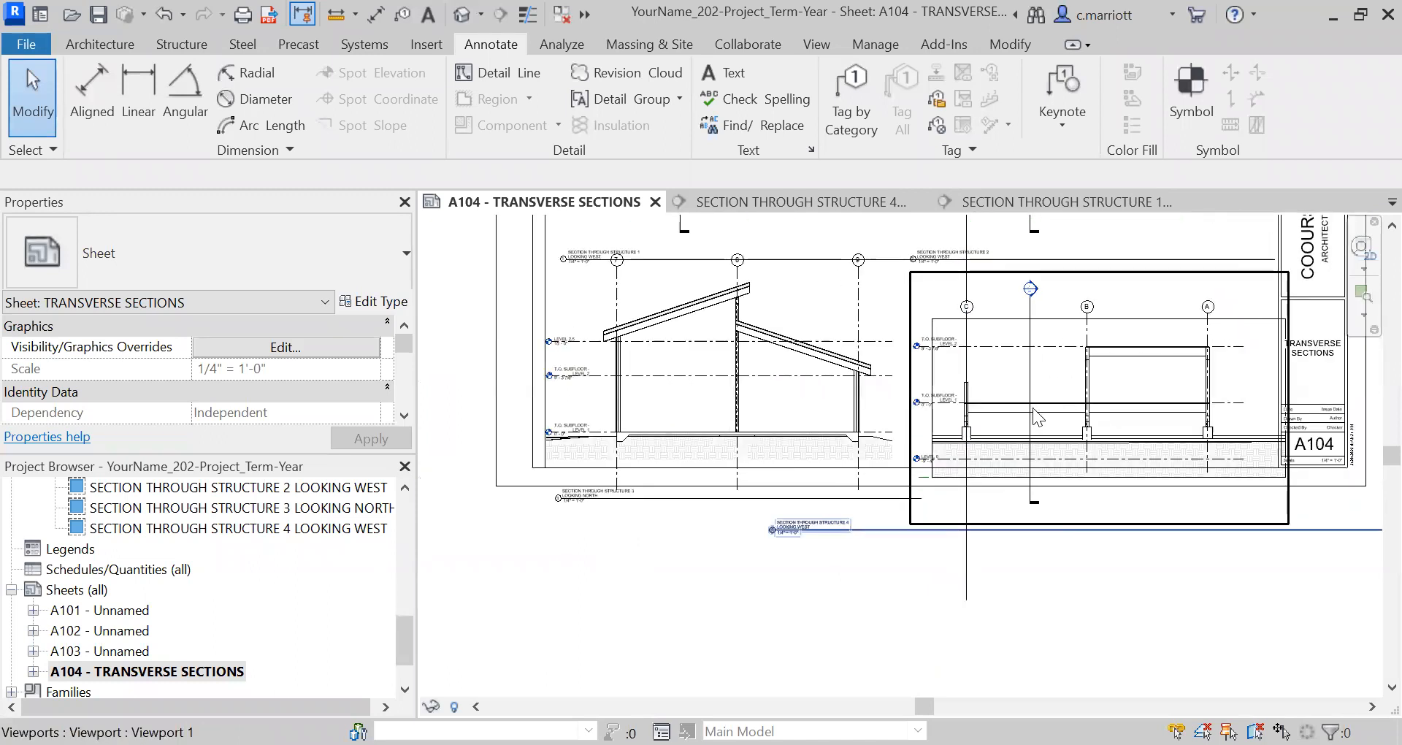
pyautogui.scroll(2, 886, 458)
pyautogui.moveTo(886, 456)
pyautogui.mouseDown(button='middle')
pyautogui.moveTo(978, 441)
pyautogui.moveTo(1017, 463)
pyautogui.moveTo(934, 436)
pyautogui.mouseUp(button='middle')
pyautogui.scroll(-2, 962, 431)
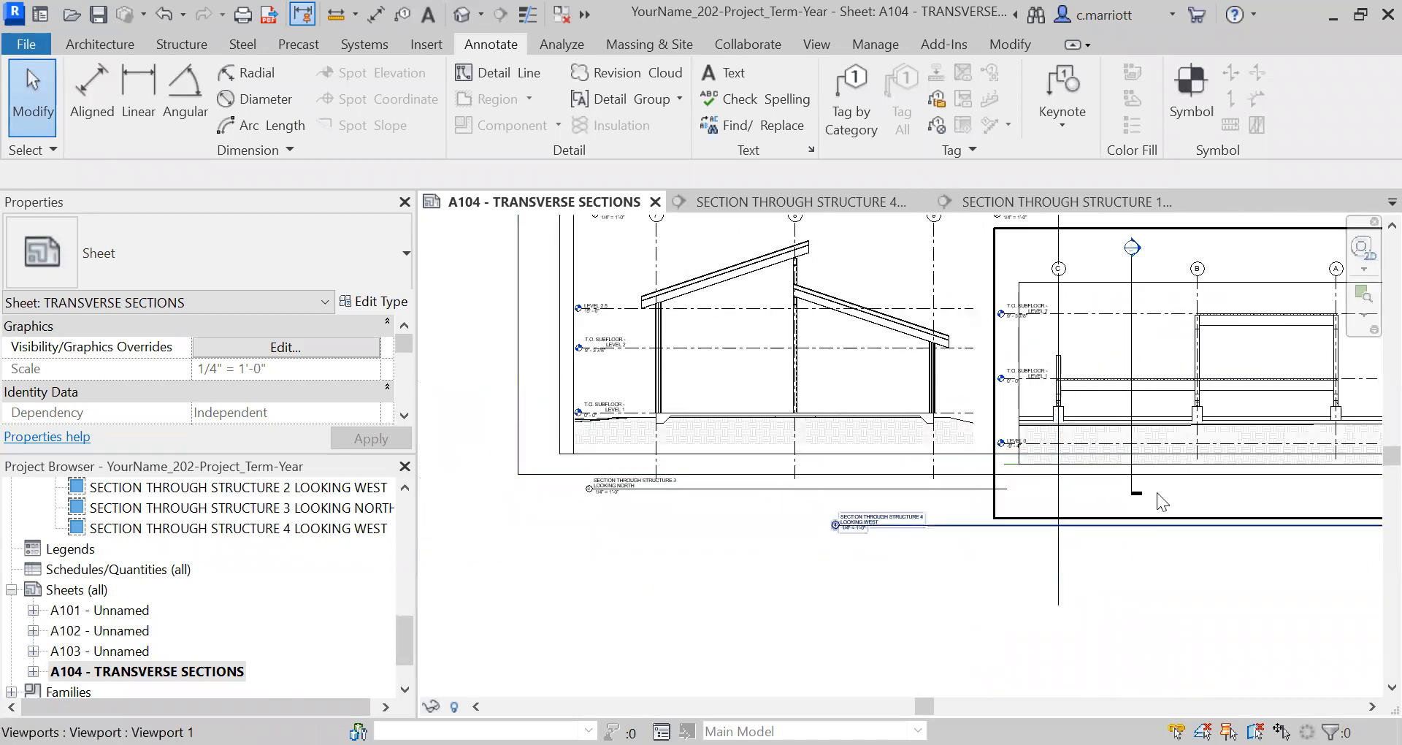
pyautogui.scroll(2, 1128, 451)
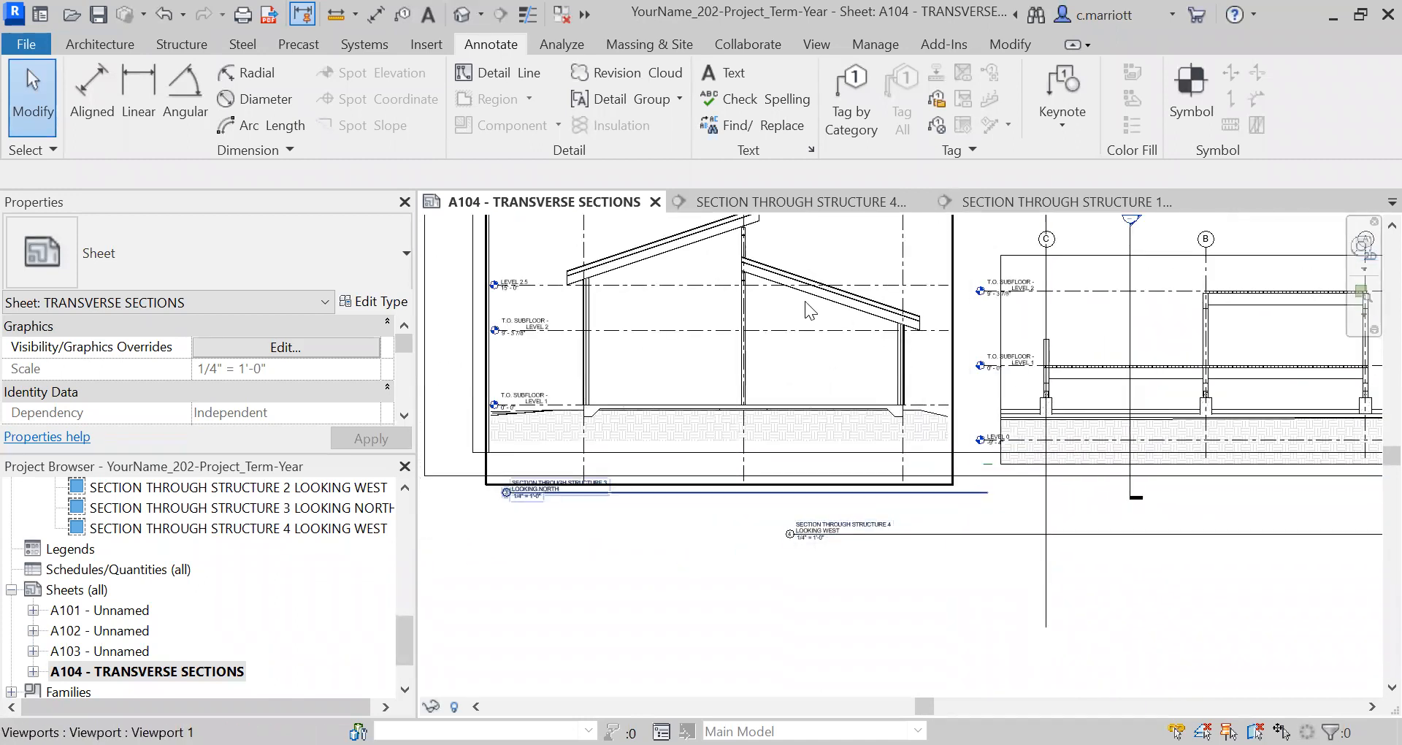
pyautogui.scroll(-5, 887, 306)
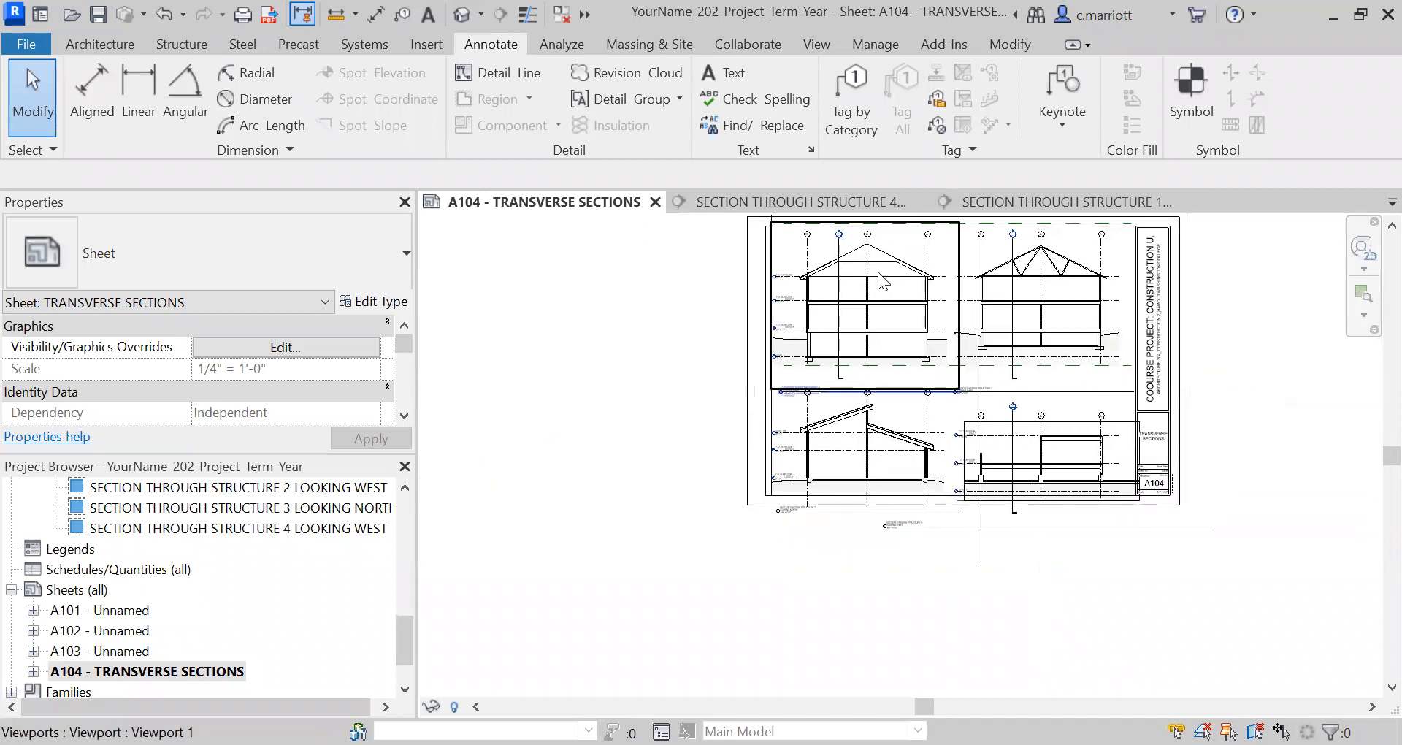
pyautogui.scroll(4, 1013, 476)
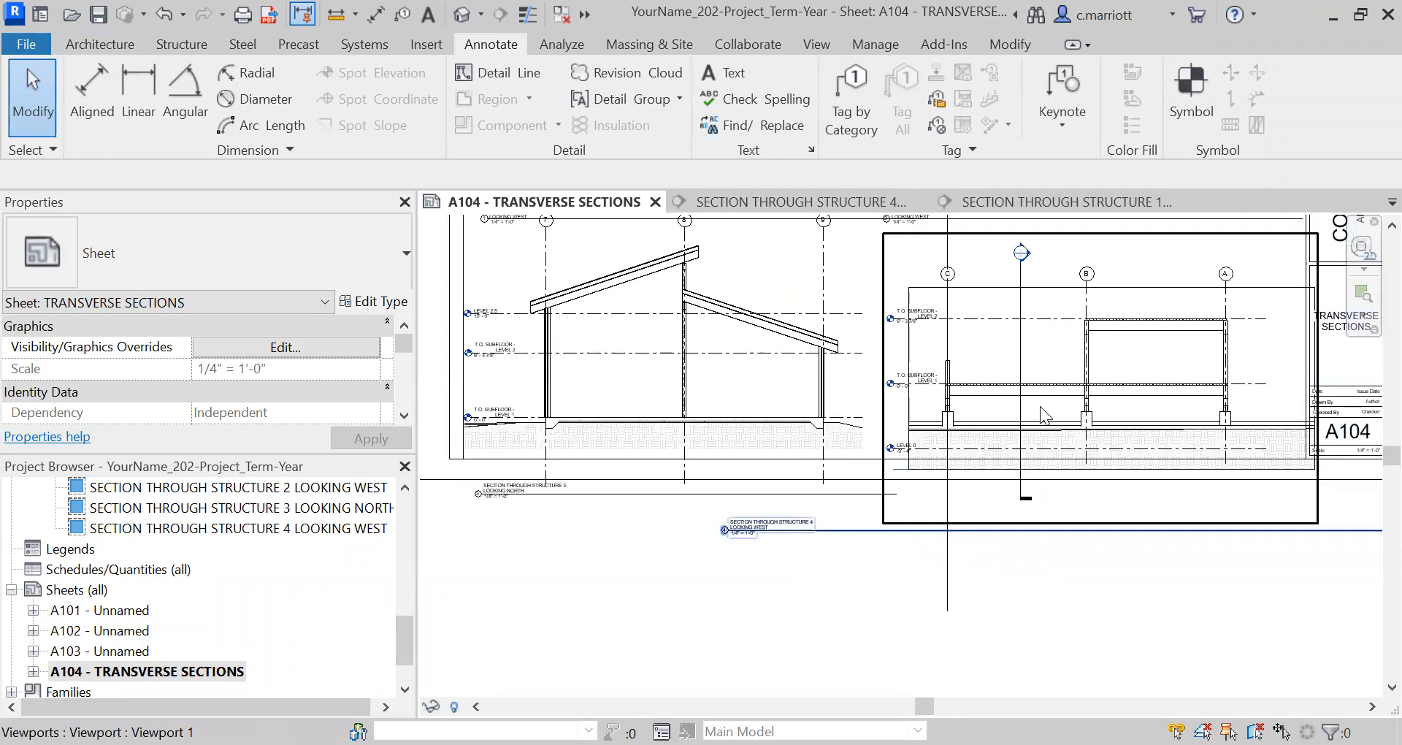
# Nudge the Structure 4 viewport slightly upward on the sheet, keeping its grid C on the vertical guide line
pyautogui.click(1115, 327)
pyautogui.moveTo(1115, 327); pyautogui.dragTo(1110, 317)
pyautogui.press('Up')
pyautogui.press('Up')
pyautogui.press('Up')
pyautogui.scroll(-1, 1110, 318)
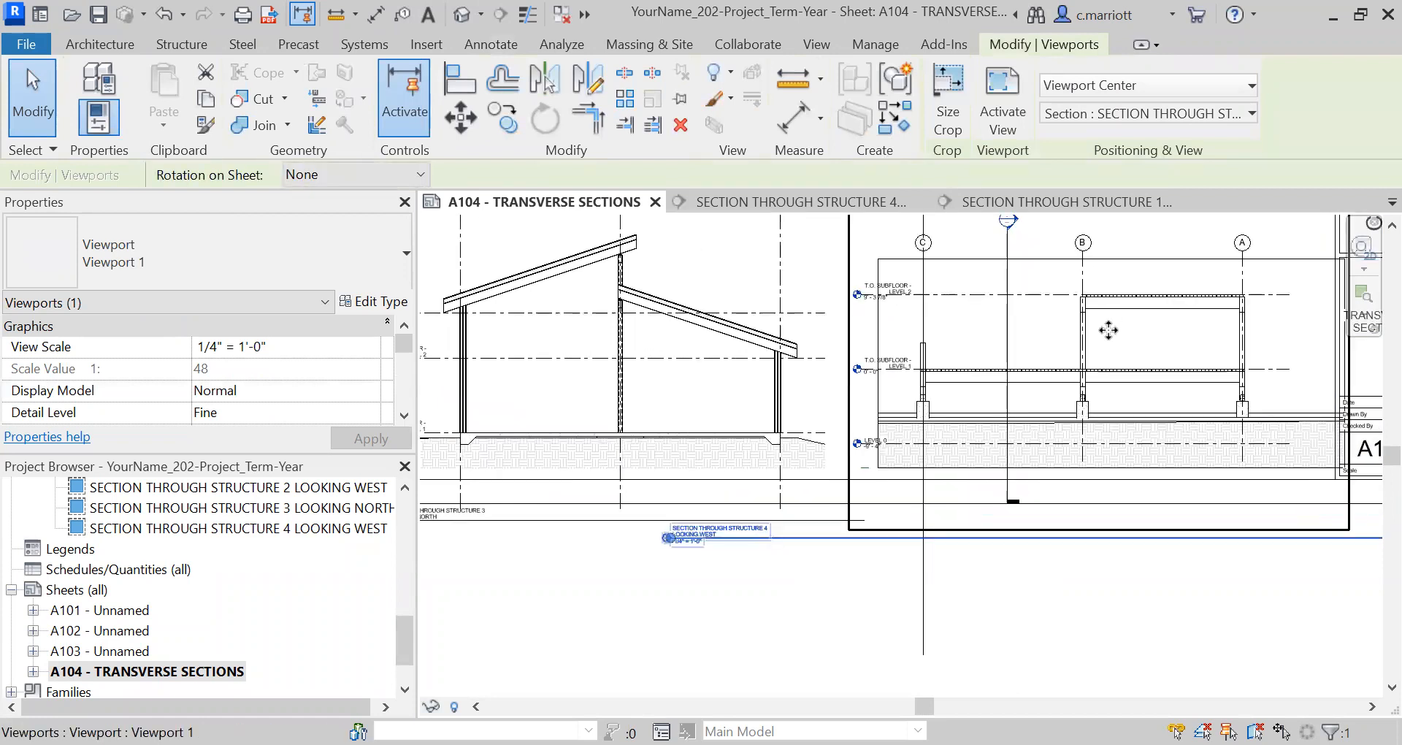
pyautogui.scroll(-1, 1112, 322)
pyautogui.scroll(4, 1120, 538)
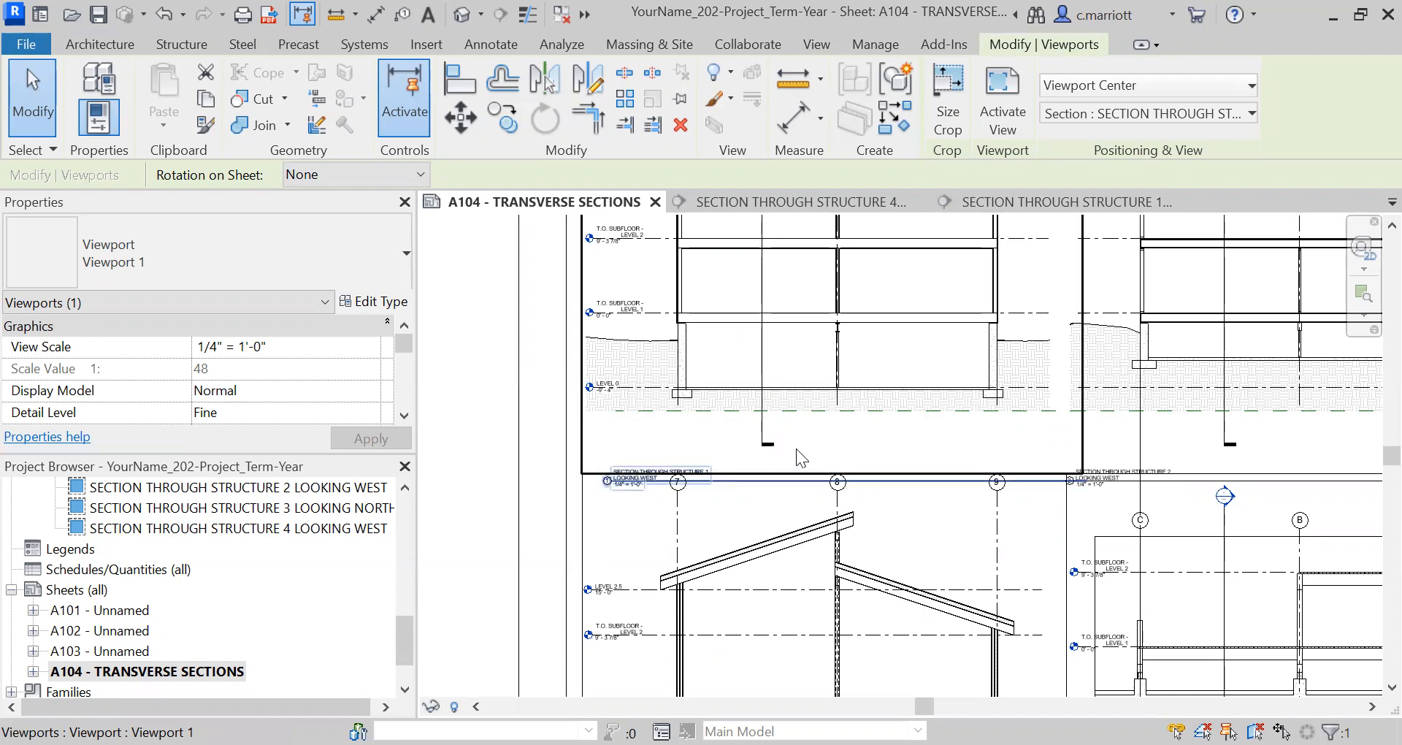
pyautogui.scroll(-4, 802, 408)
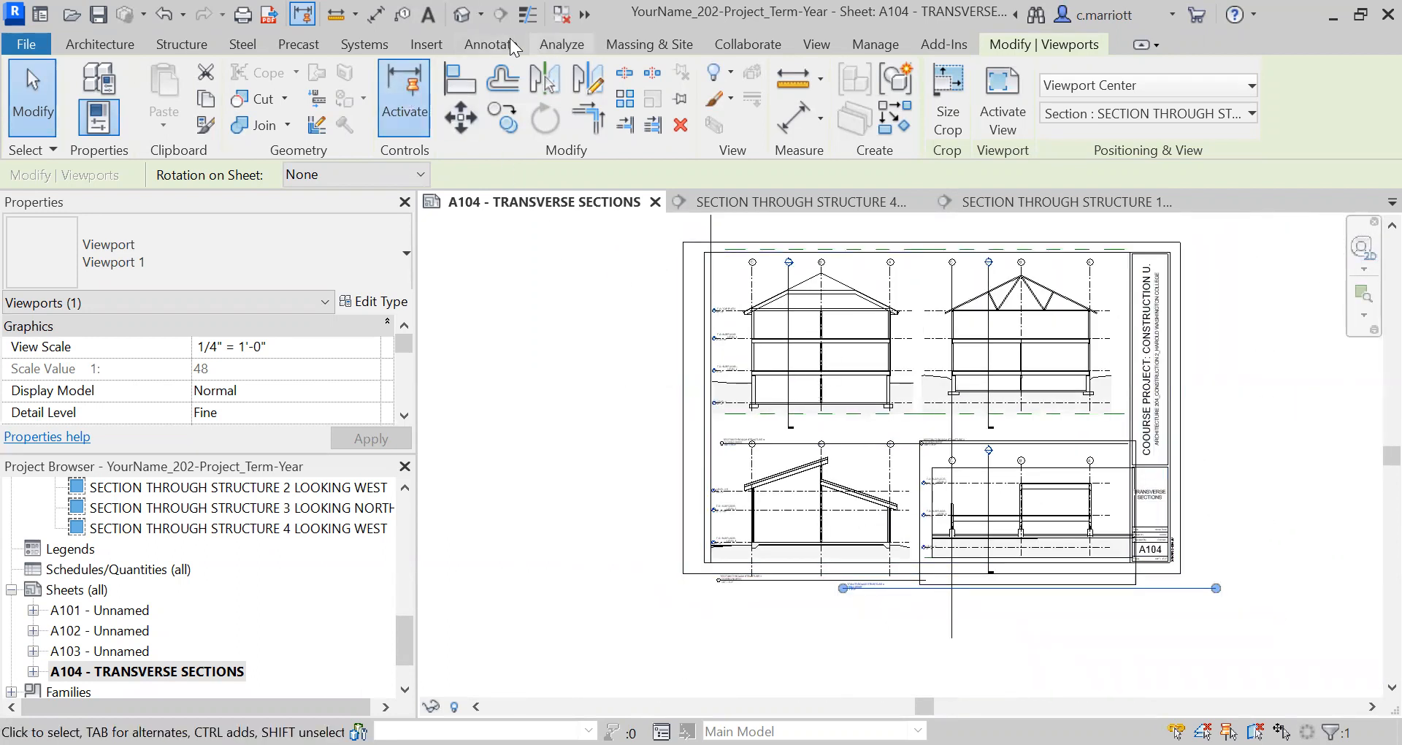
# Draw a horizontal Thin Lines detail line about 2' 10" long from the Structure 2 section's Level 0 line across Structure 1 past the sheet border
pyautogui.click(488, 45)
pyautogui.click(491, 73)
pyautogui.scroll(5, 1075, 382)
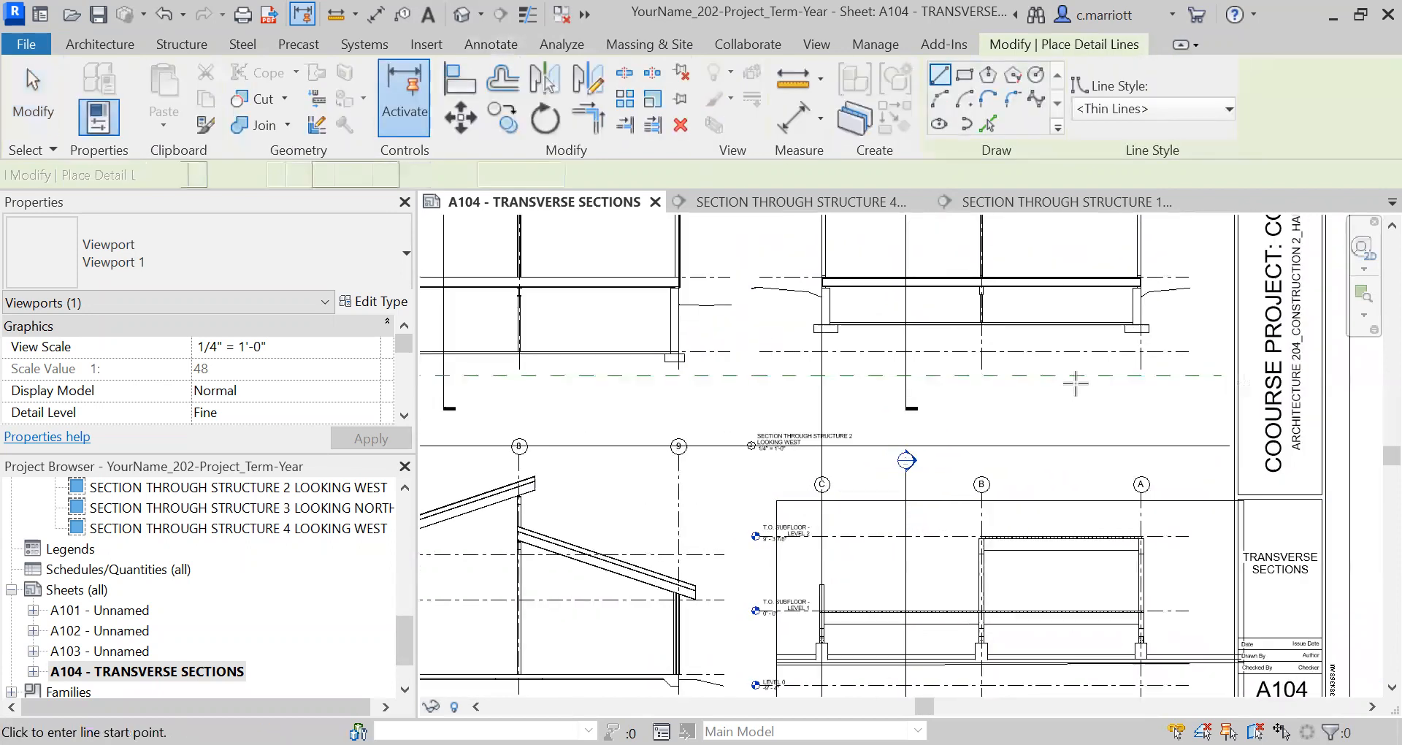
pyautogui.click(1188, 352)
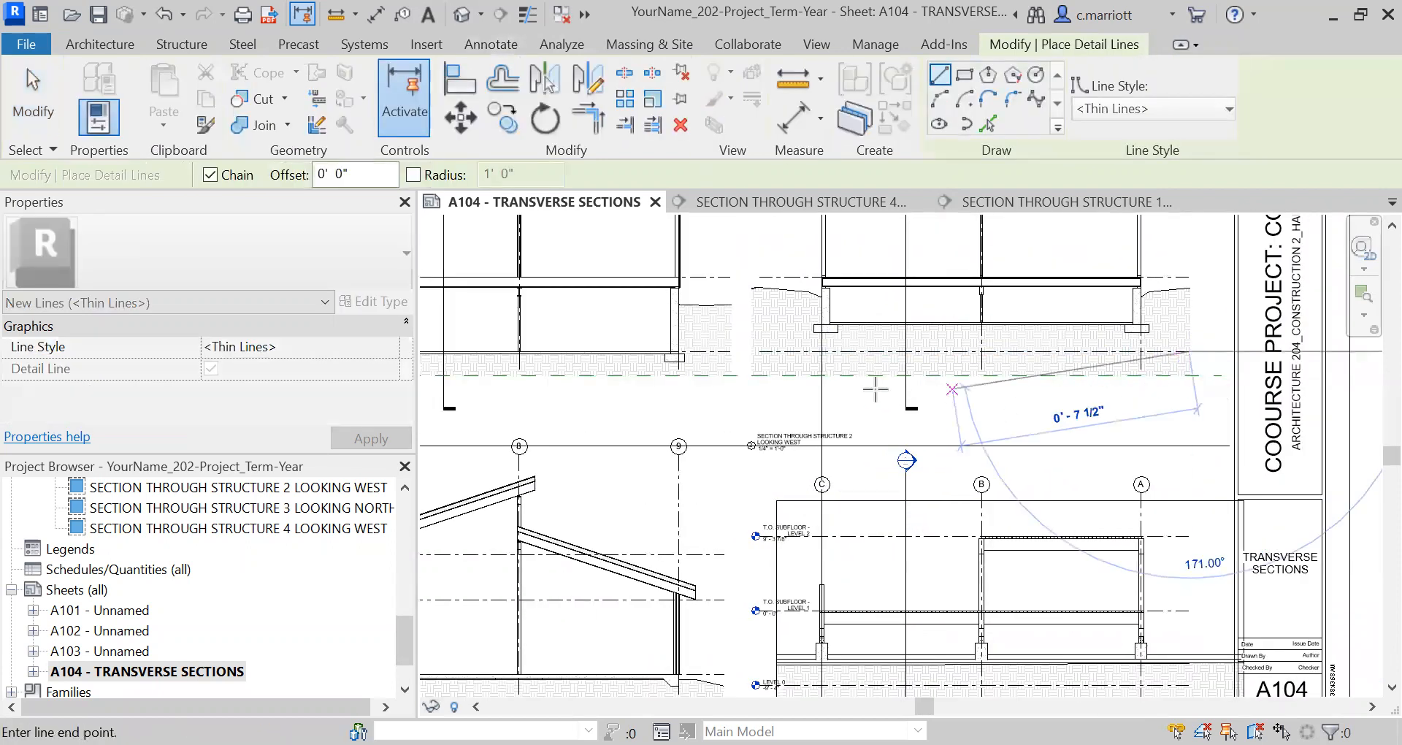
pyautogui.scroll(-5, 820, 354)
pyautogui.click(598, 357)
pyautogui.press('Escape')
pyautogui.press('Escape')
pyautogui.scroll(5, 582, 354)
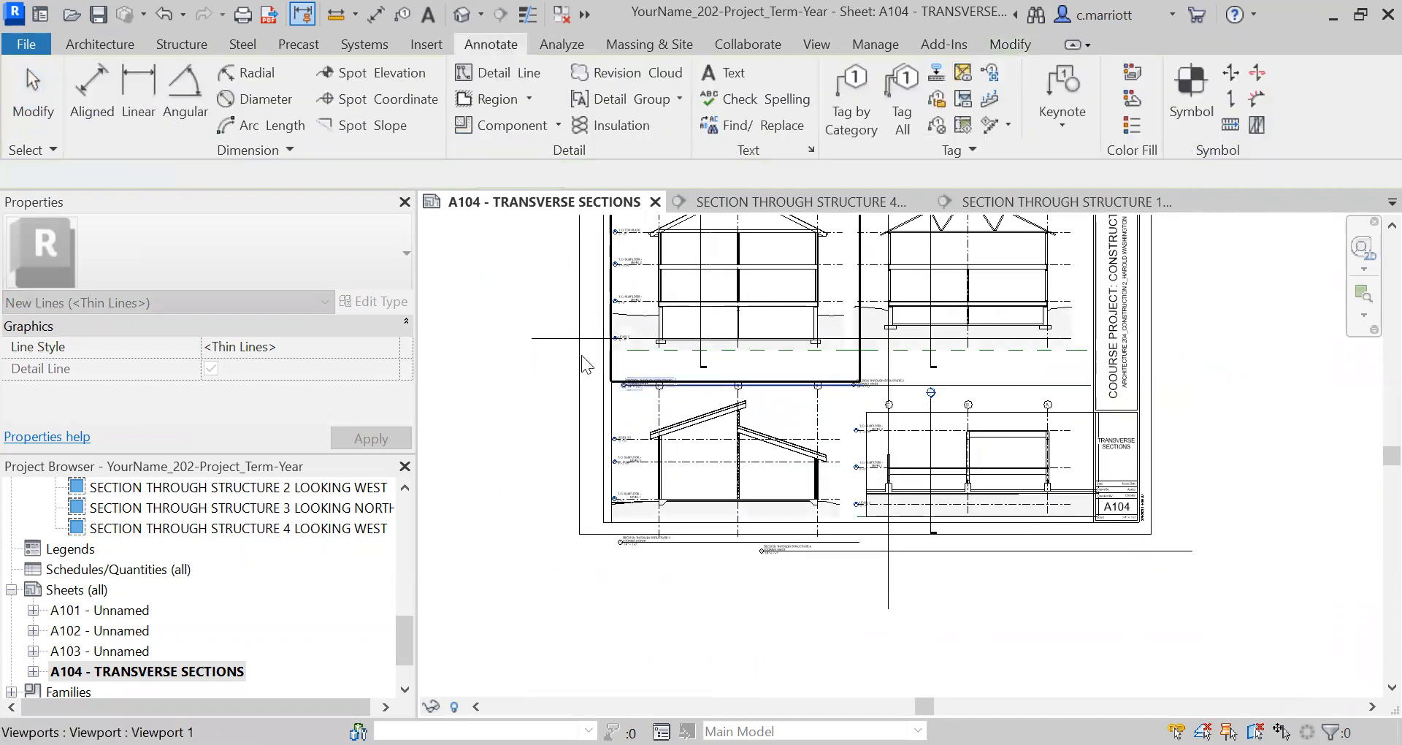
# Nudge the horizontal guide line down from Level 0 into the gap between the upper sections' ground and their view titles
pyautogui.click(601, 322)
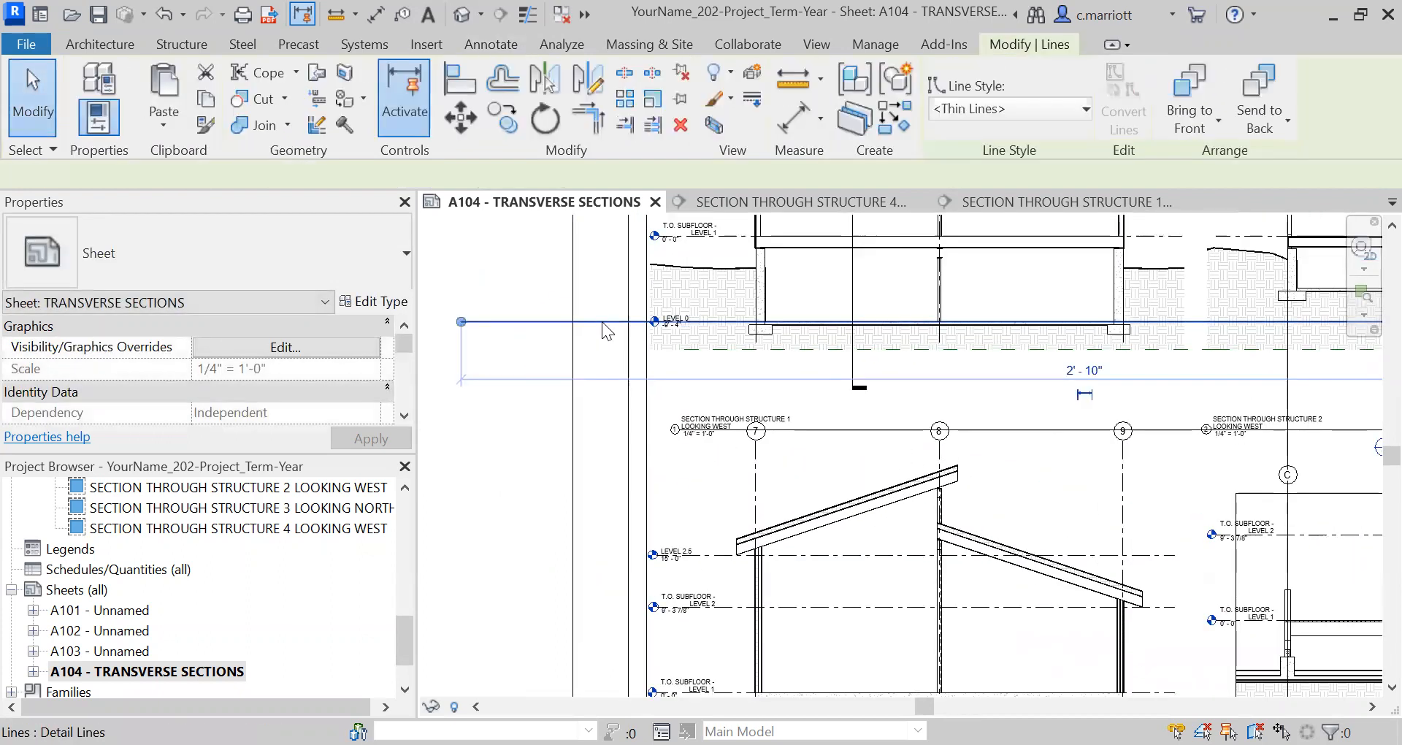
pyautogui.press('Down')
pyautogui.press('Down')
pyautogui.press('Down')
pyautogui.press('Down')
pyautogui.press('Down')
pyautogui.press('Down')
pyautogui.press('Down')
pyautogui.press('Down')
pyautogui.press('Down')
pyautogui.press('Down')
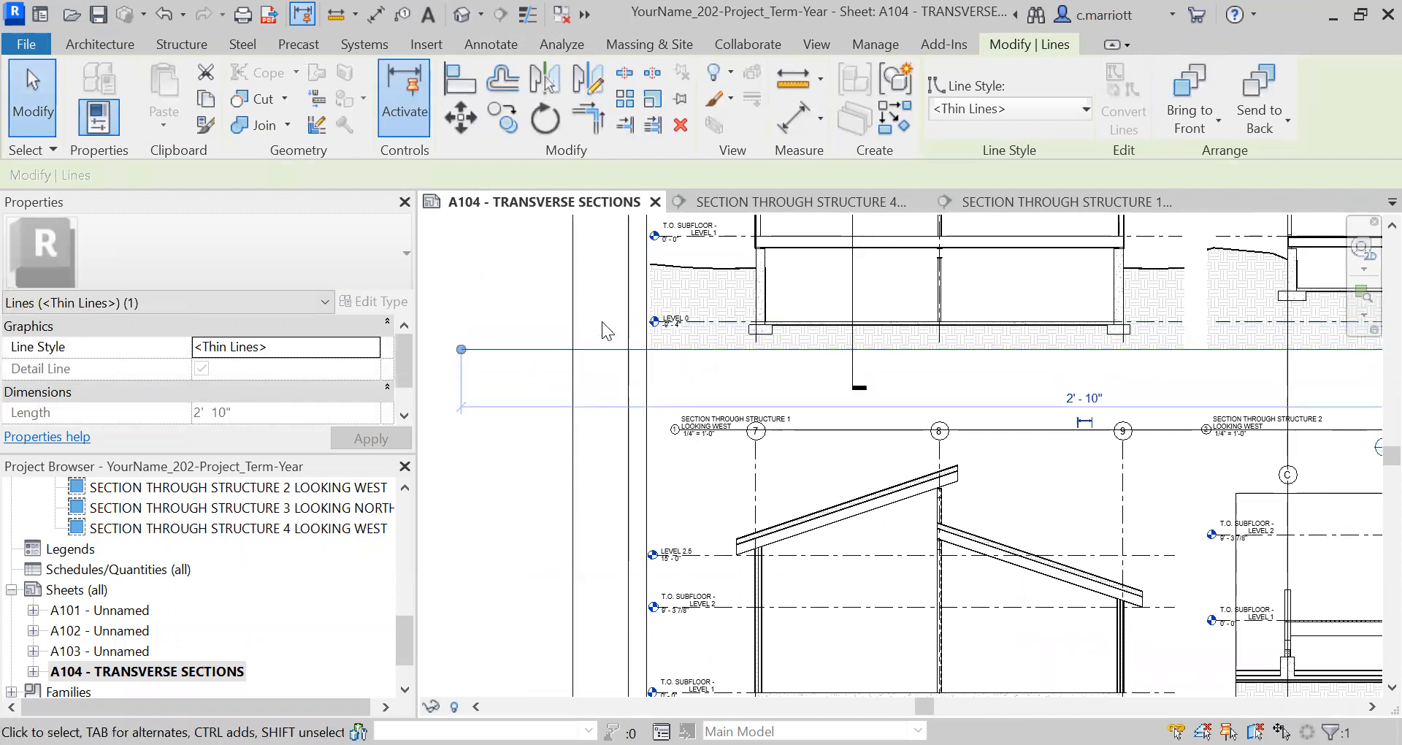
pyautogui.press('Down')
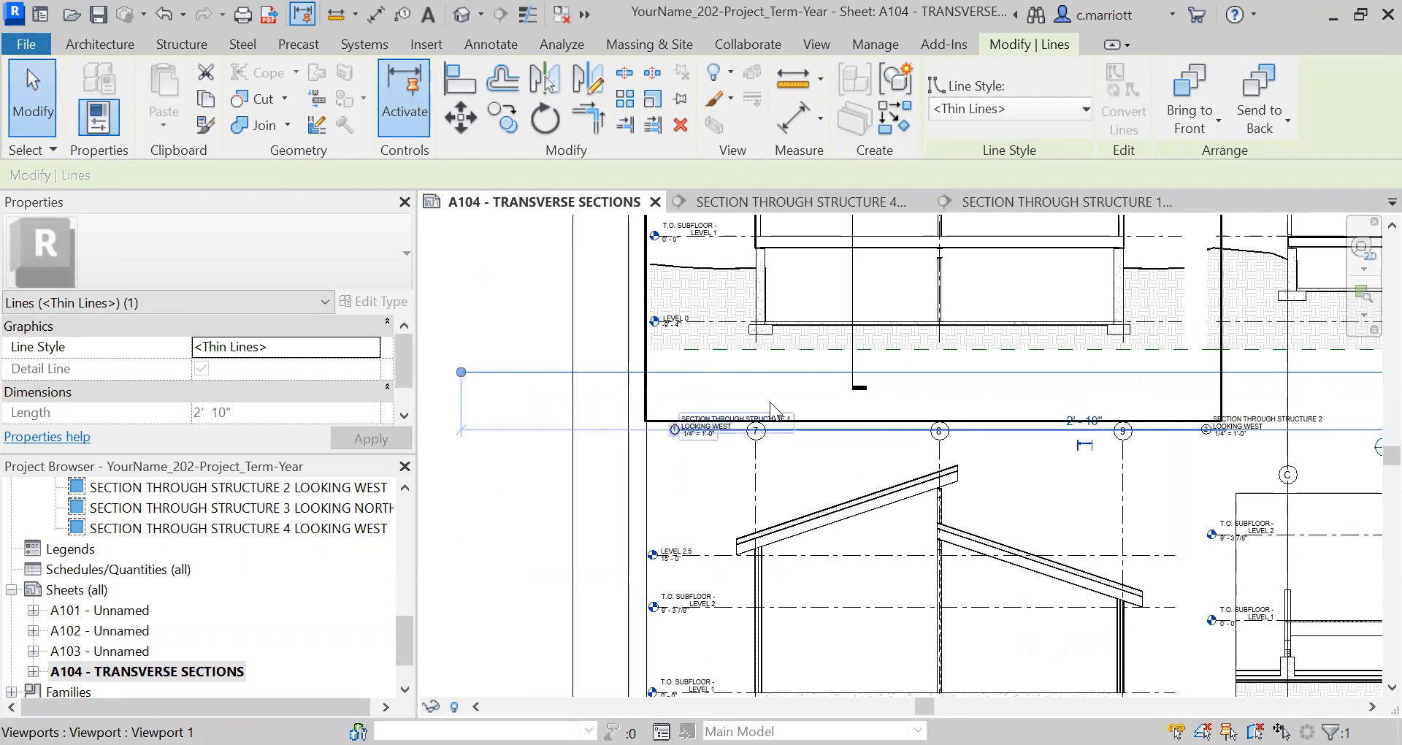
pyautogui.scroll(-3, 936, 474)
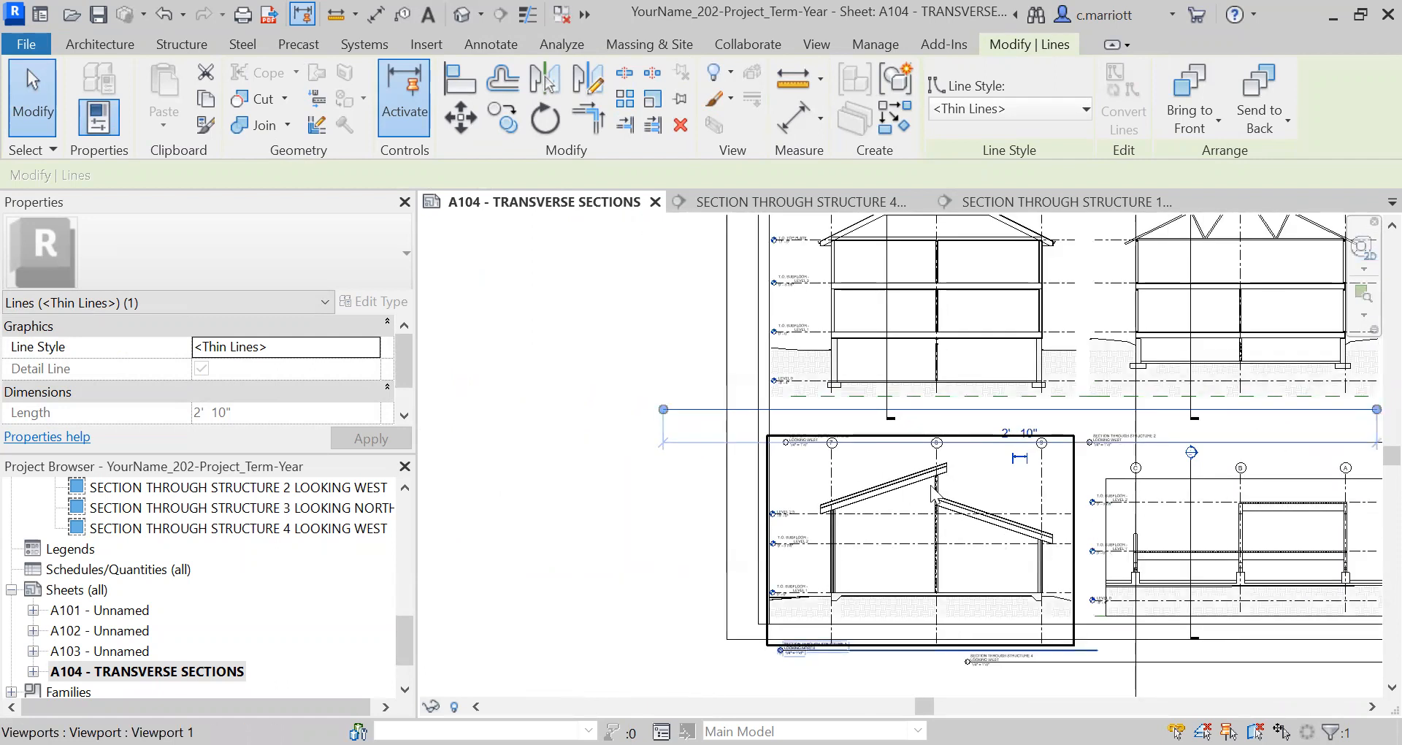
pyautogui.scroll(2, 819, 447)
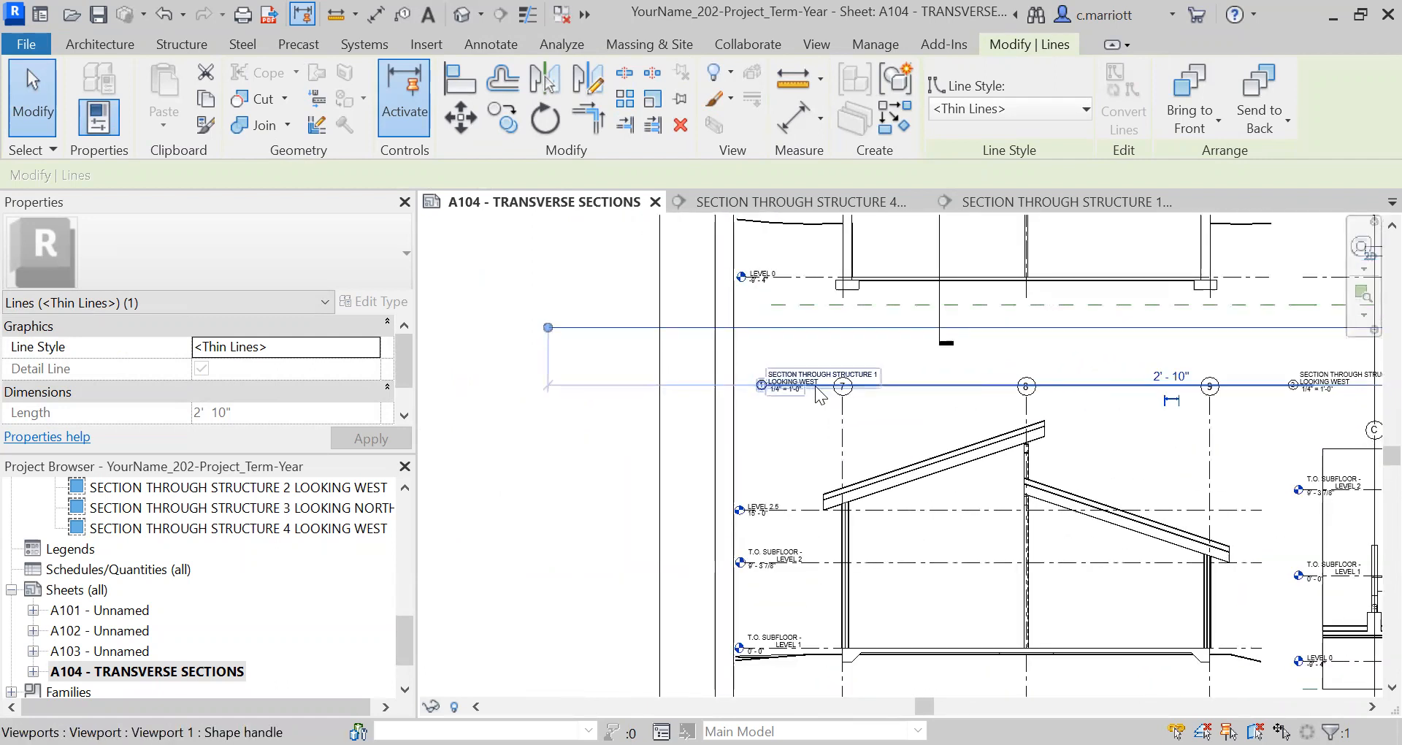
pyautogui.scroll(2, 814, 386)
pyautogui.press('Down')
pyautogui.scroll(-3, 907, 346)
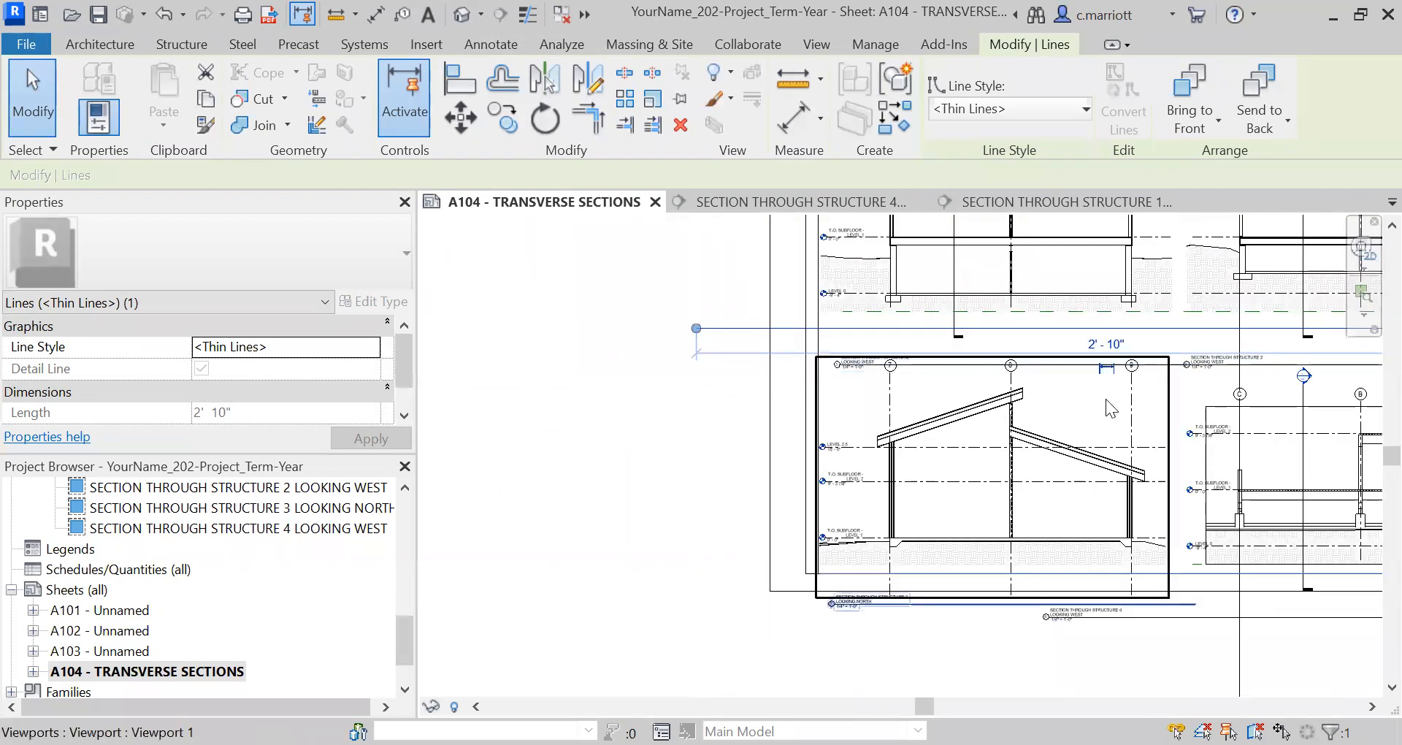
pyautogui.scroll(-2, 829, 316)
pyautogui.moveTo(723, 322); pyautogui.dragTo(616, 348, button='middle')
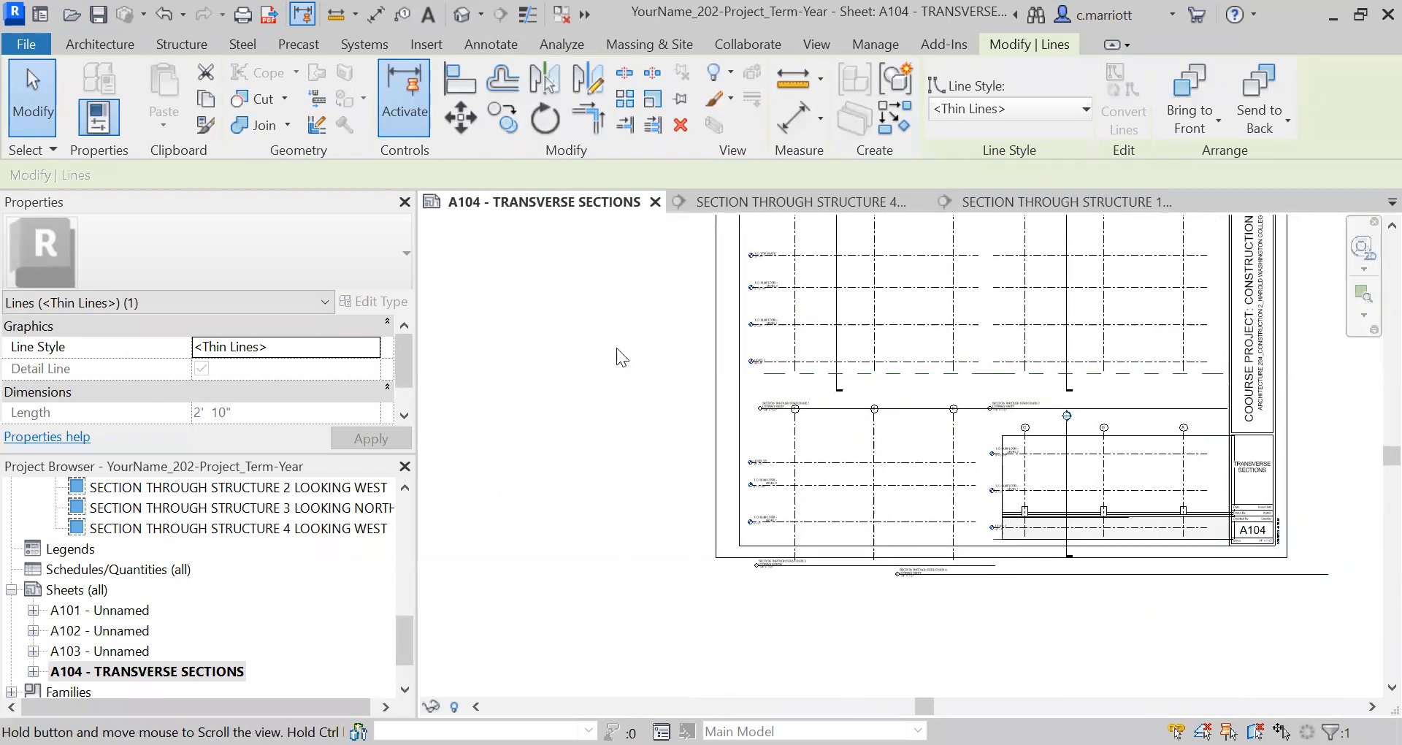
pyautogui.scroll(2, 819, 366)
# Try nudging the Structure 1 viewport upward on the sheet, and move it back down by the same amount
pyautogui.click(875, 349)
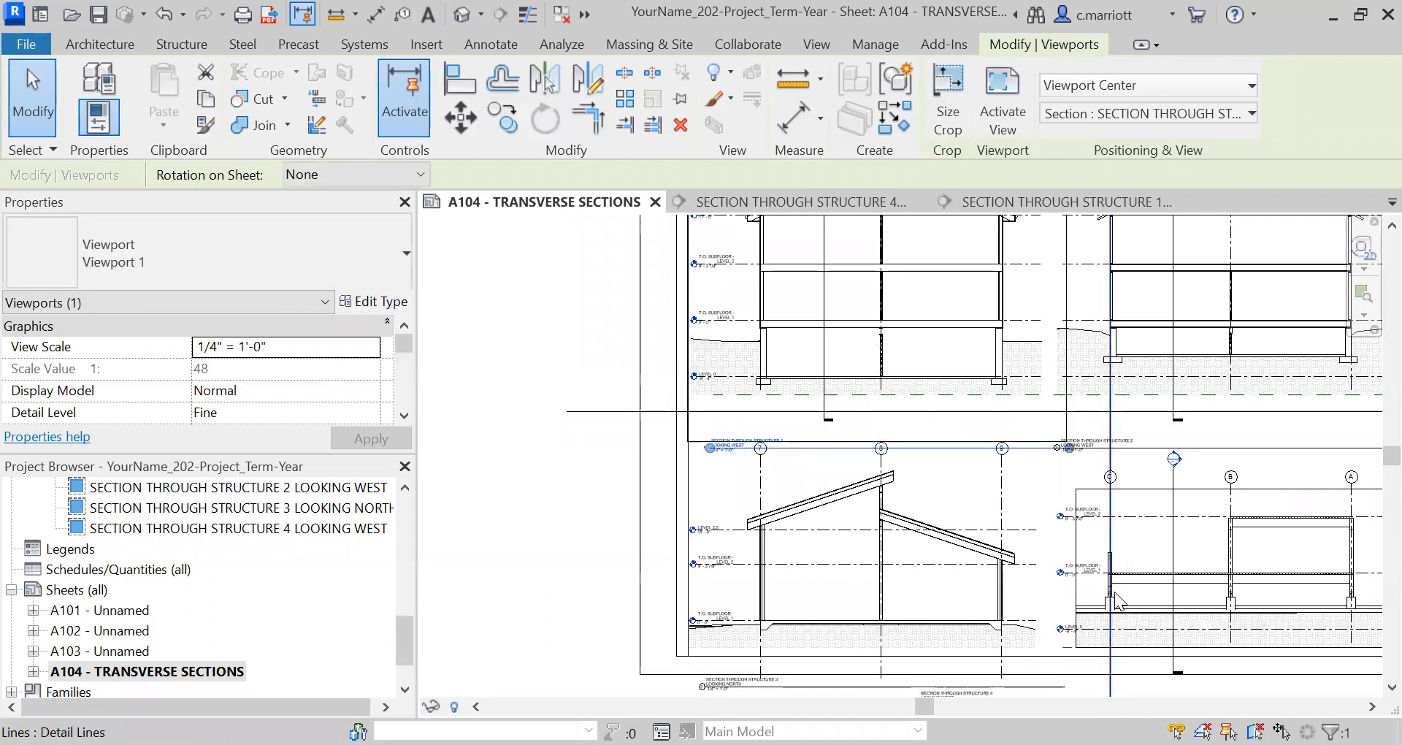
pyautogui.press('Escape')
pyautogui.scroll(4, 742, 428)
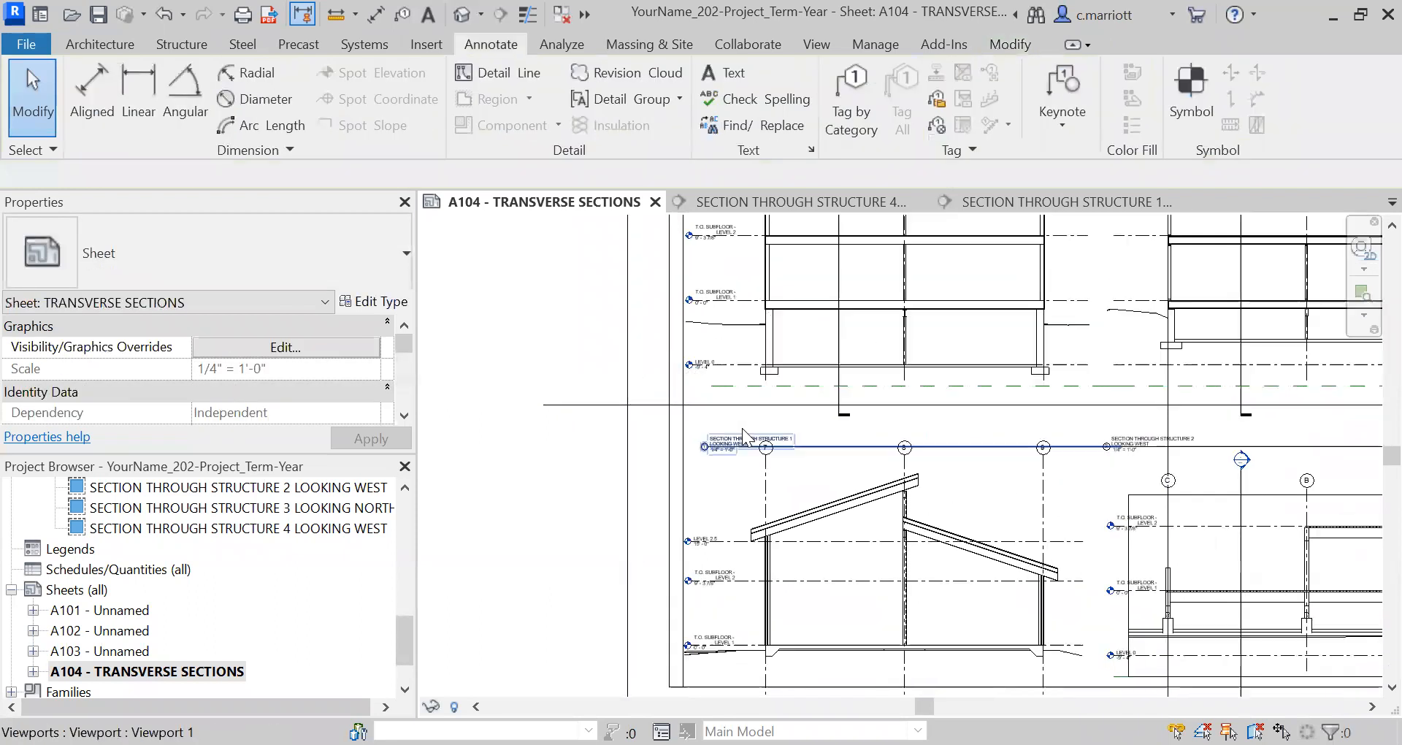
pyautogui.scroll(-5, 774, 458)
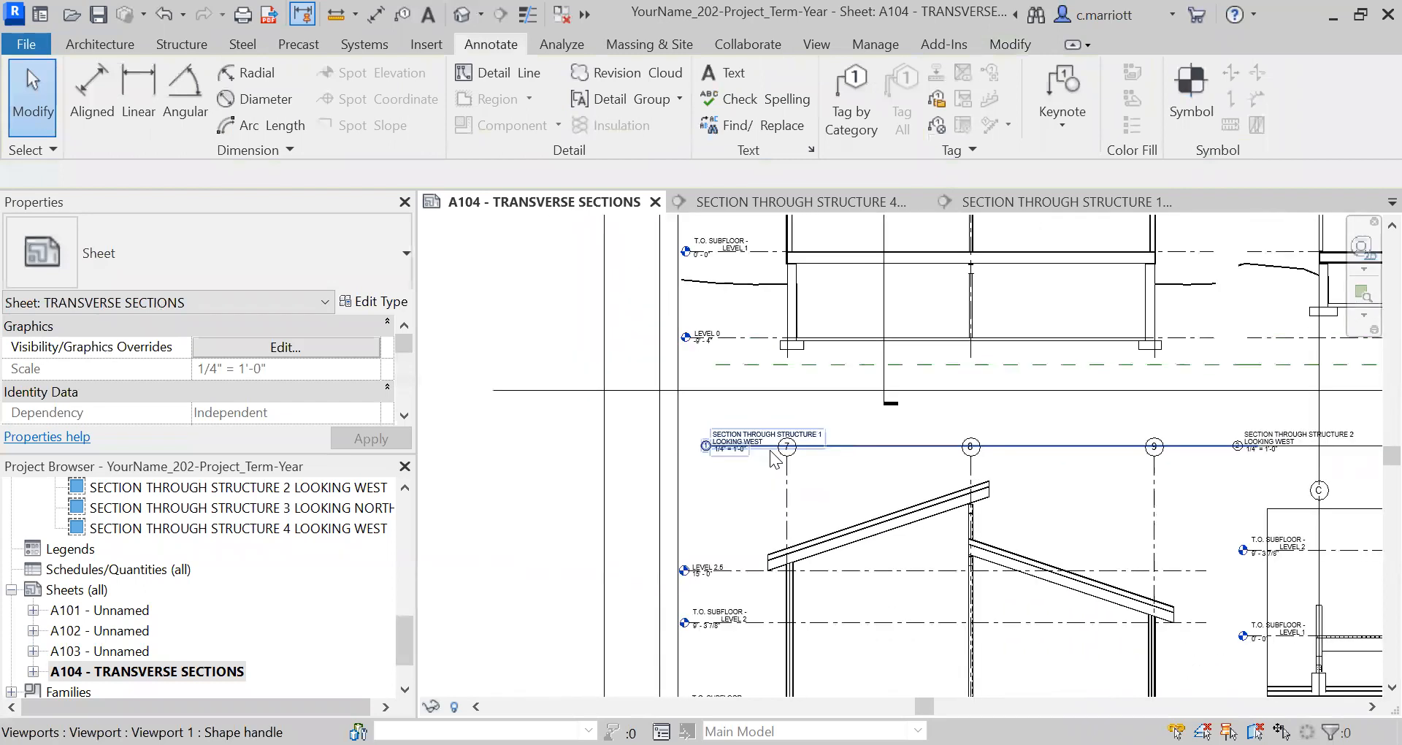
pyautogui.scroll(-1, 792, 339)
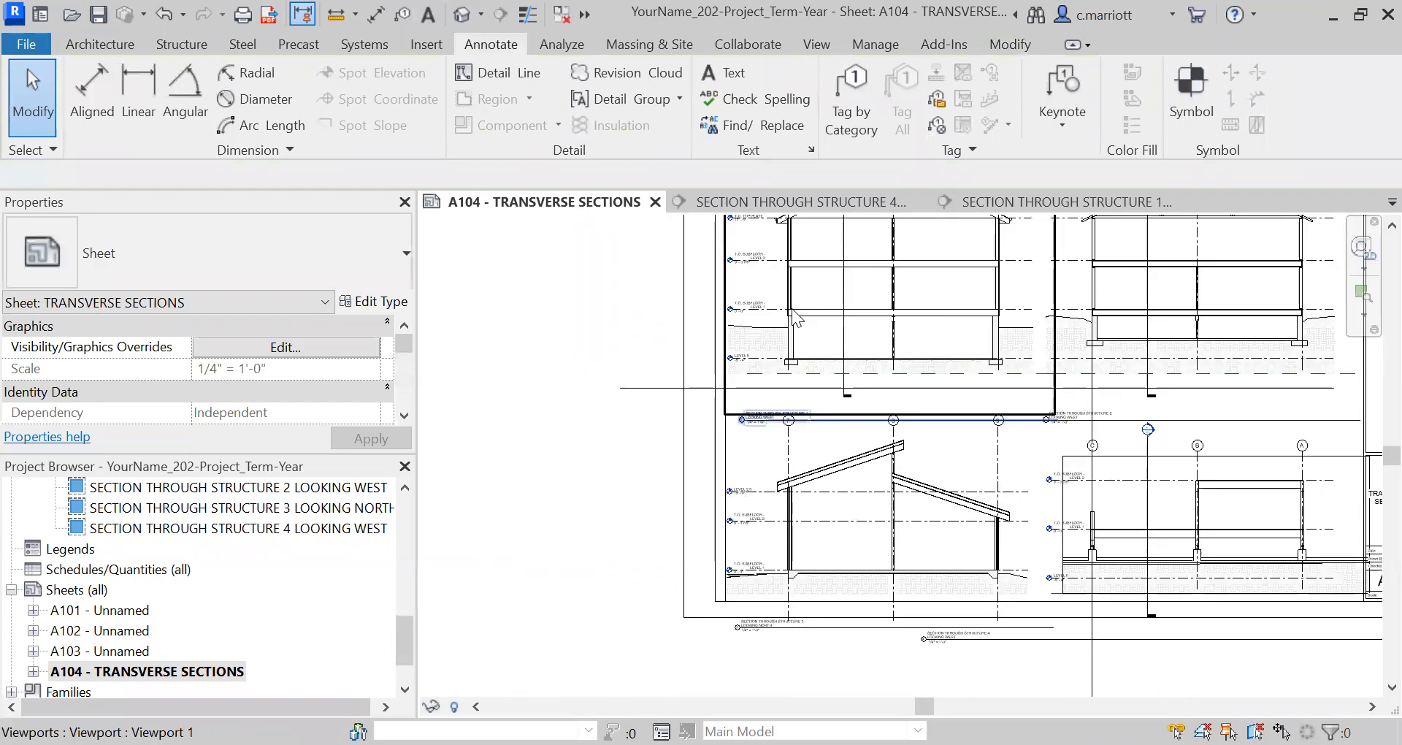
pyautogui.click(880, 462)
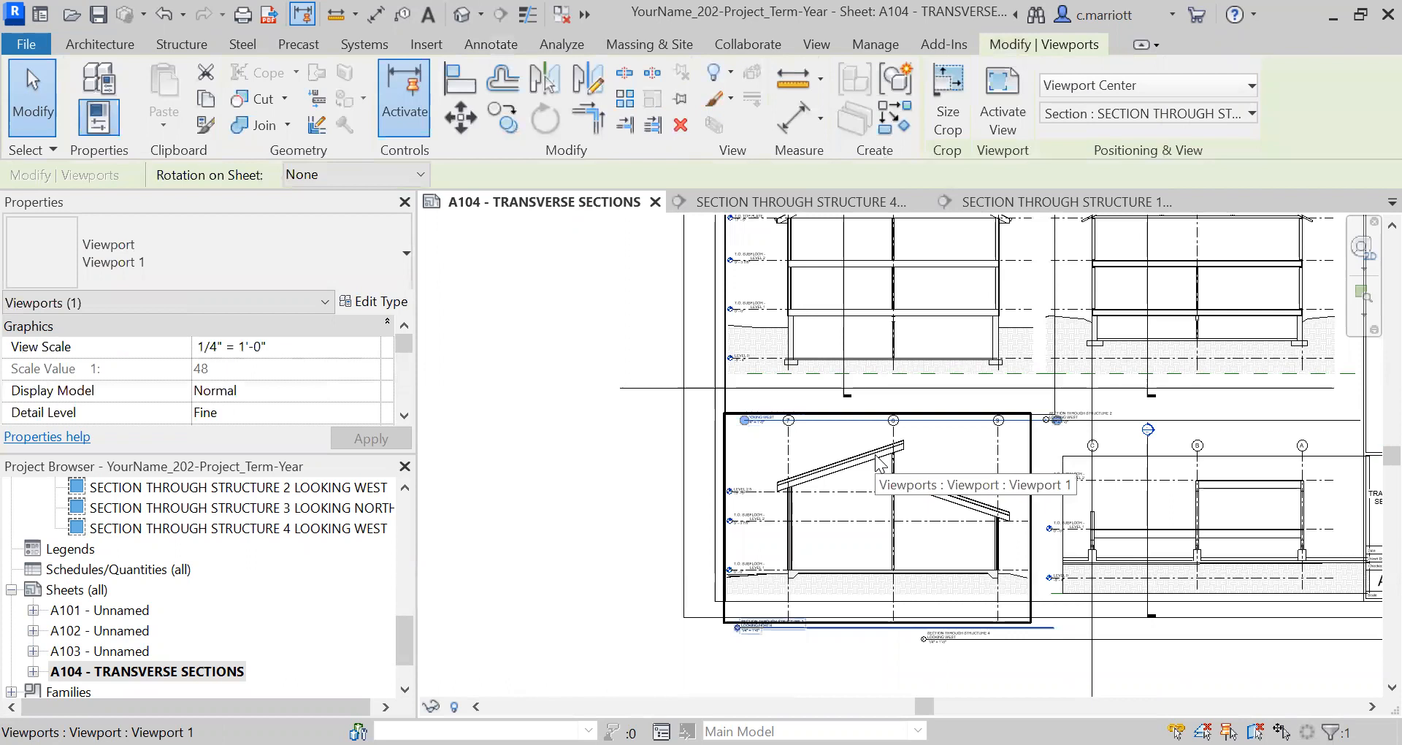
pyautogui.moveTo(879, 461); pyautogui.dragTo(862, 367)
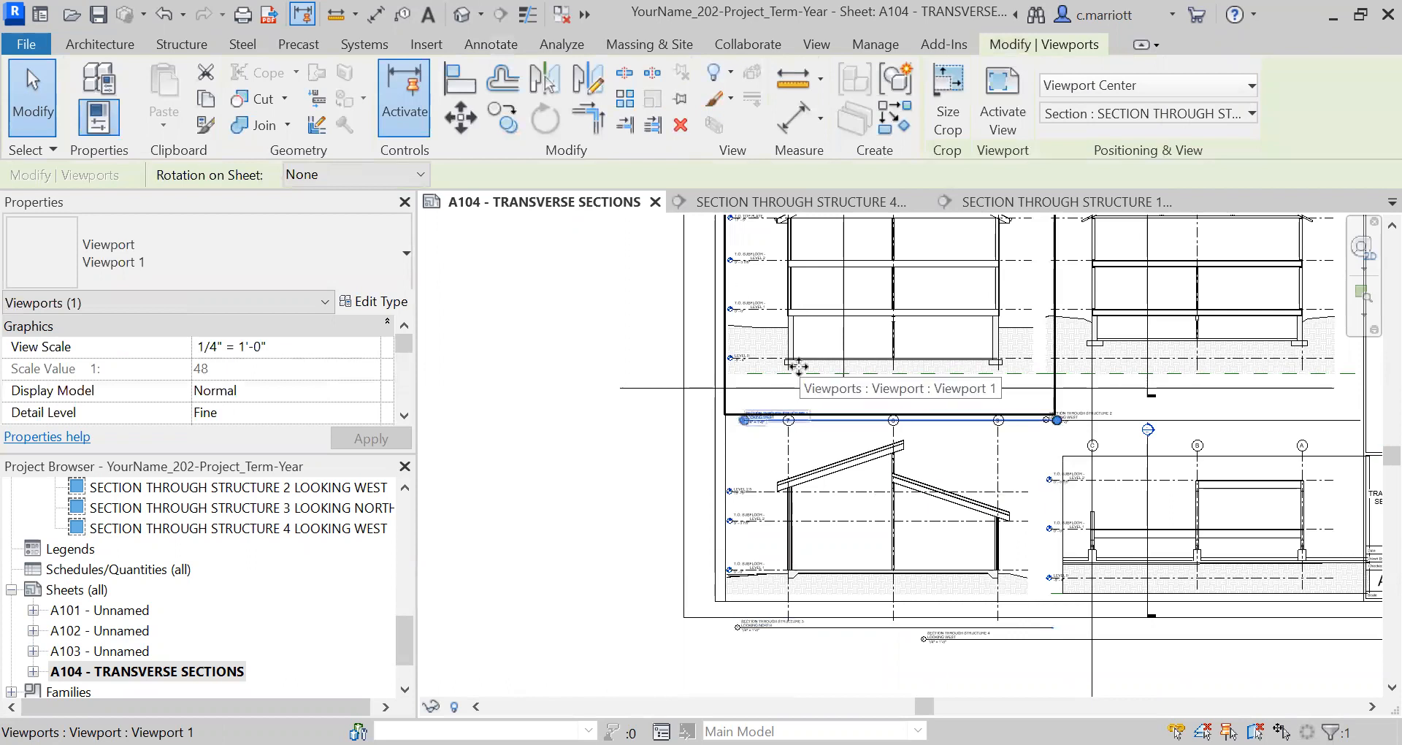
pyautogui.press('Up')
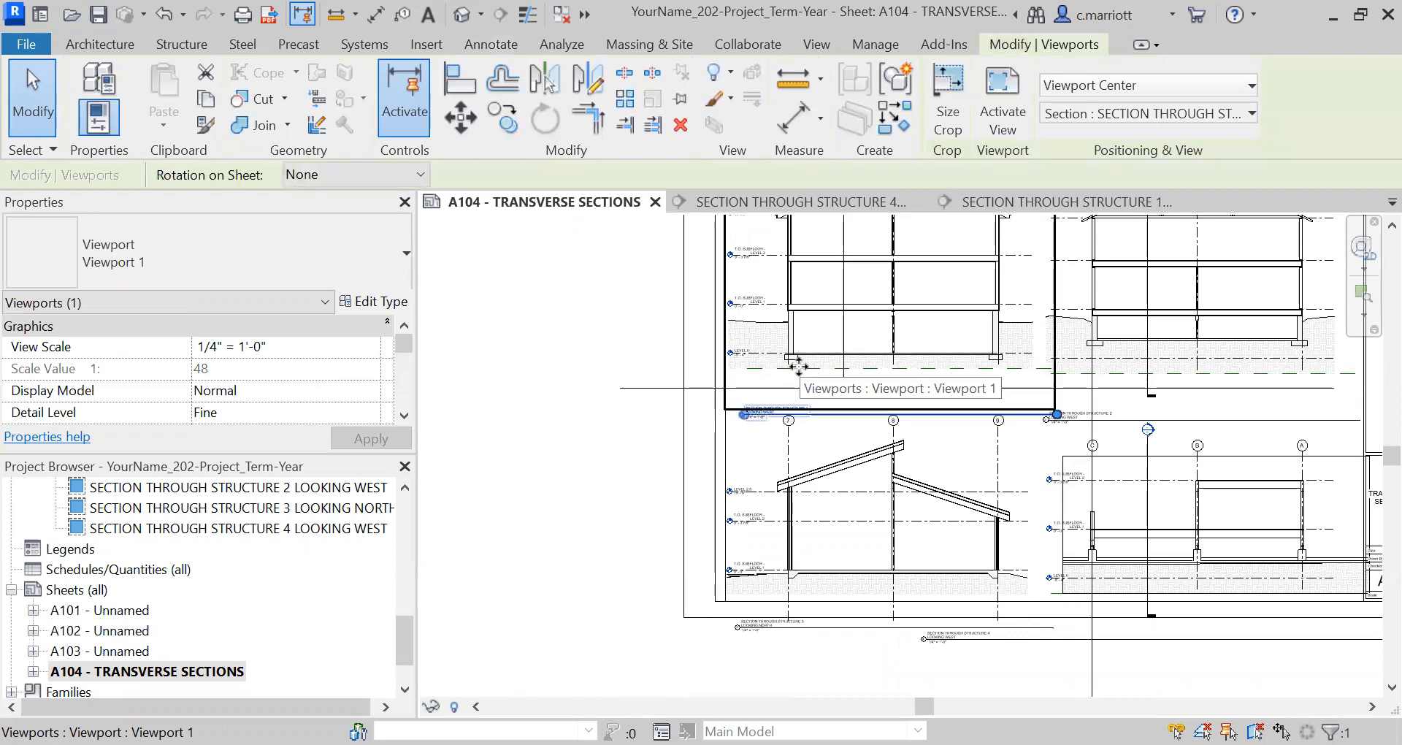
pyautogui.press('Down')
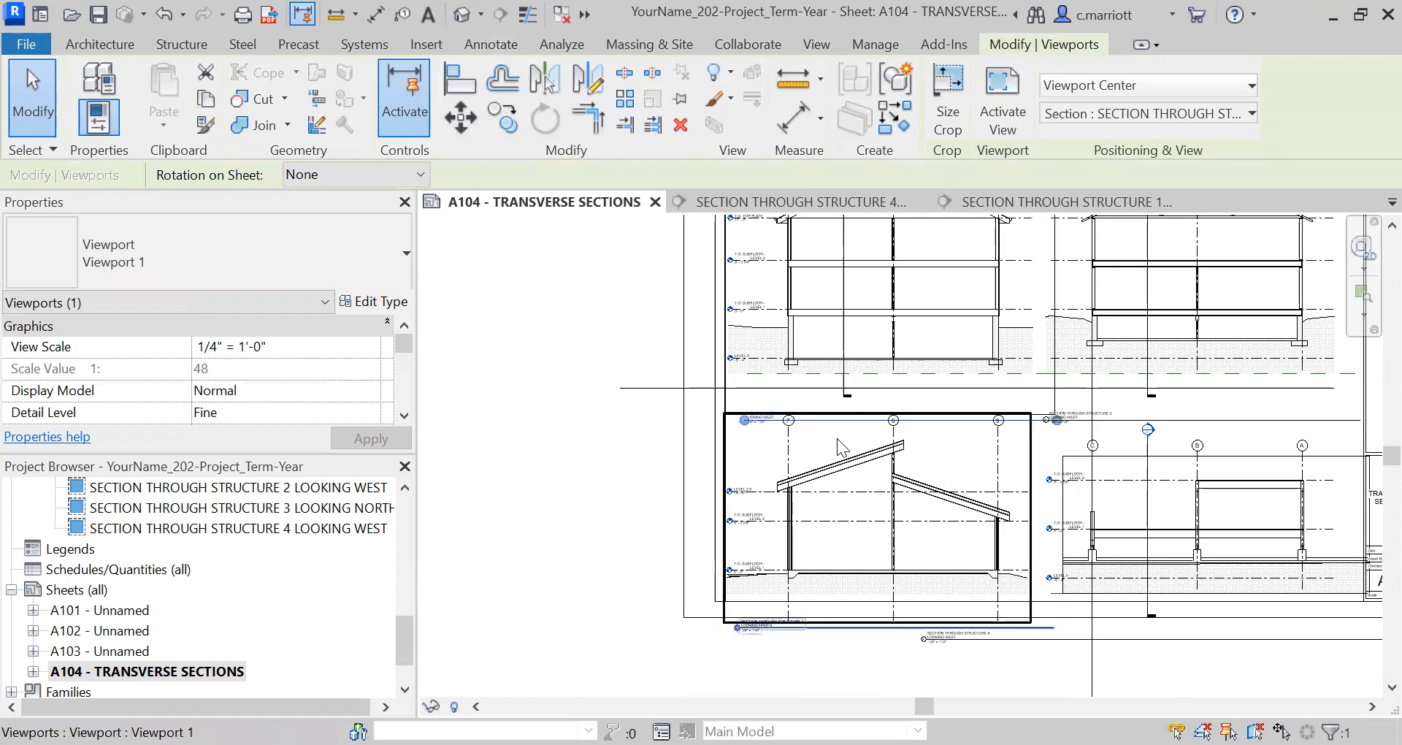
pyautogui.scroll(5, 788, 429)
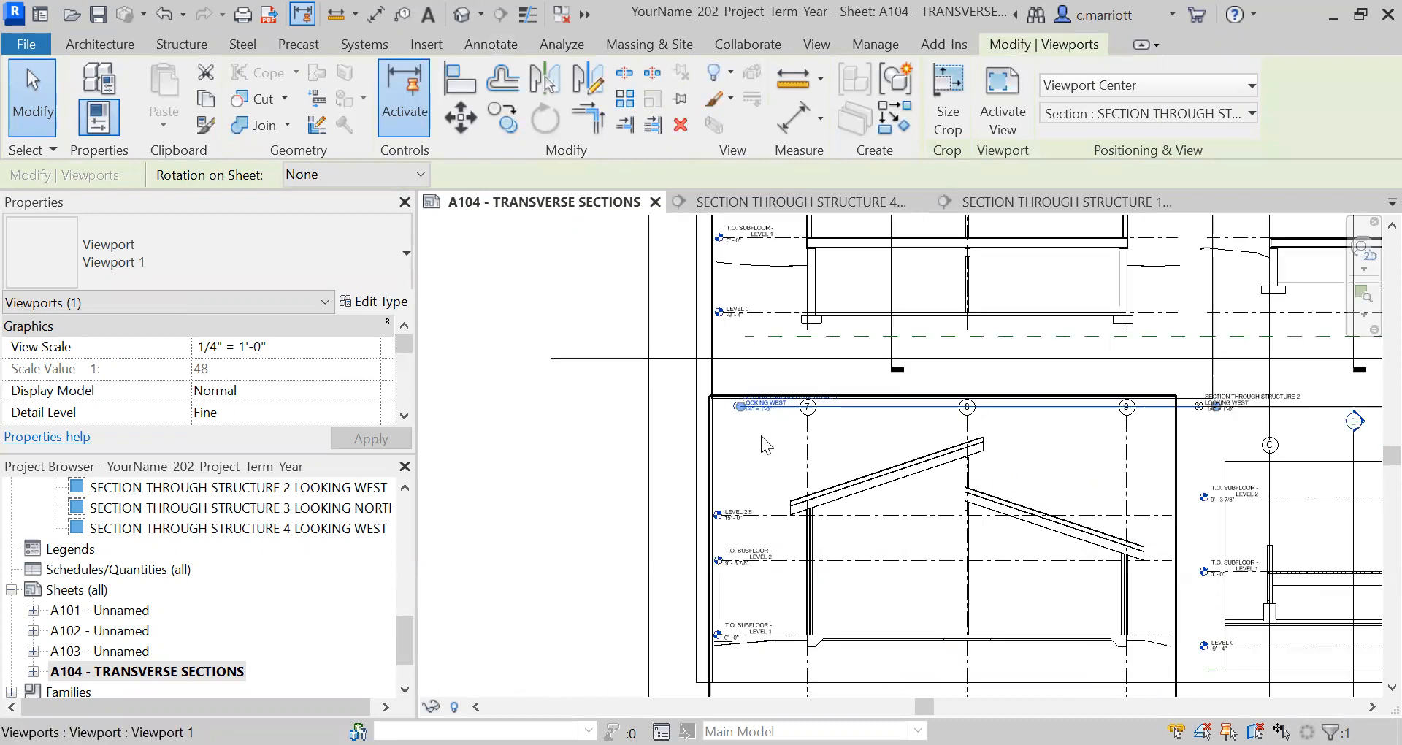
pyautogui.click(567, 397)
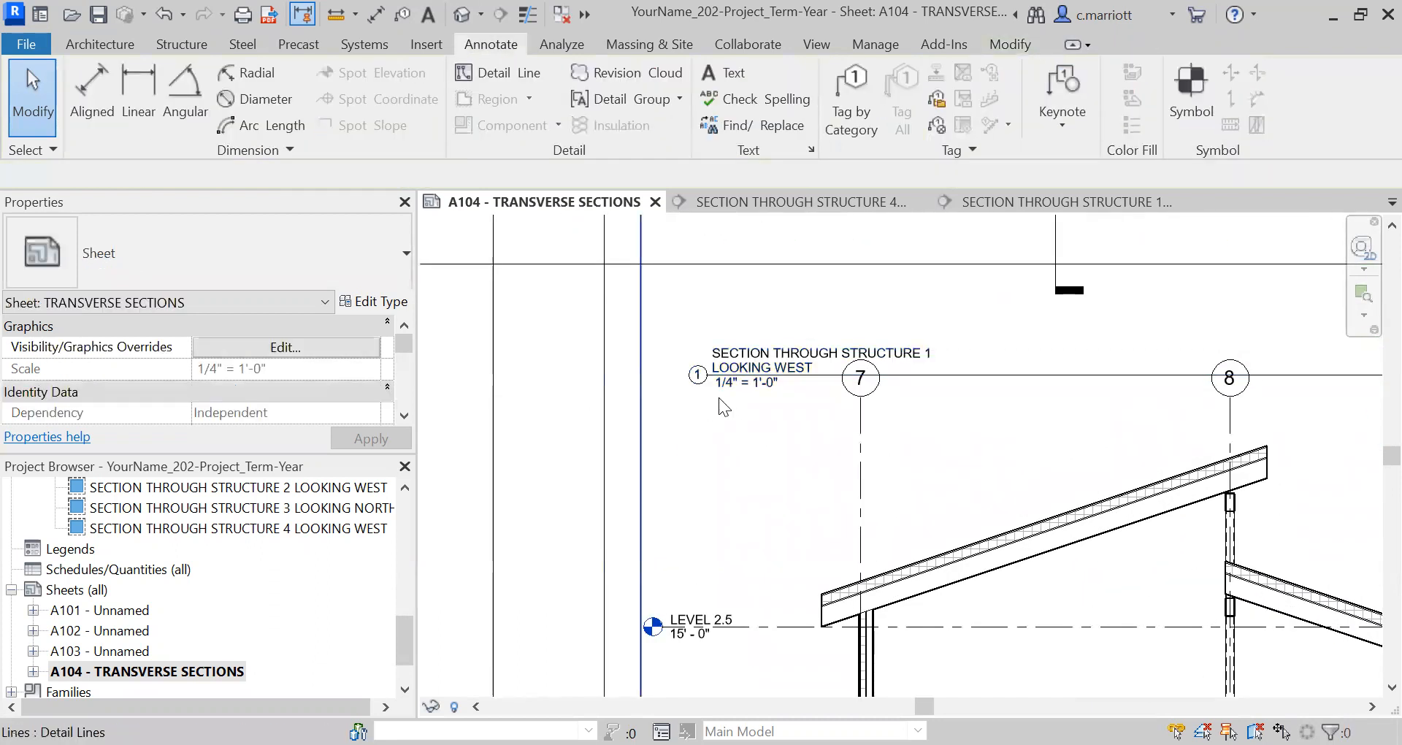
pyautogui.doubleClick(736, 374)
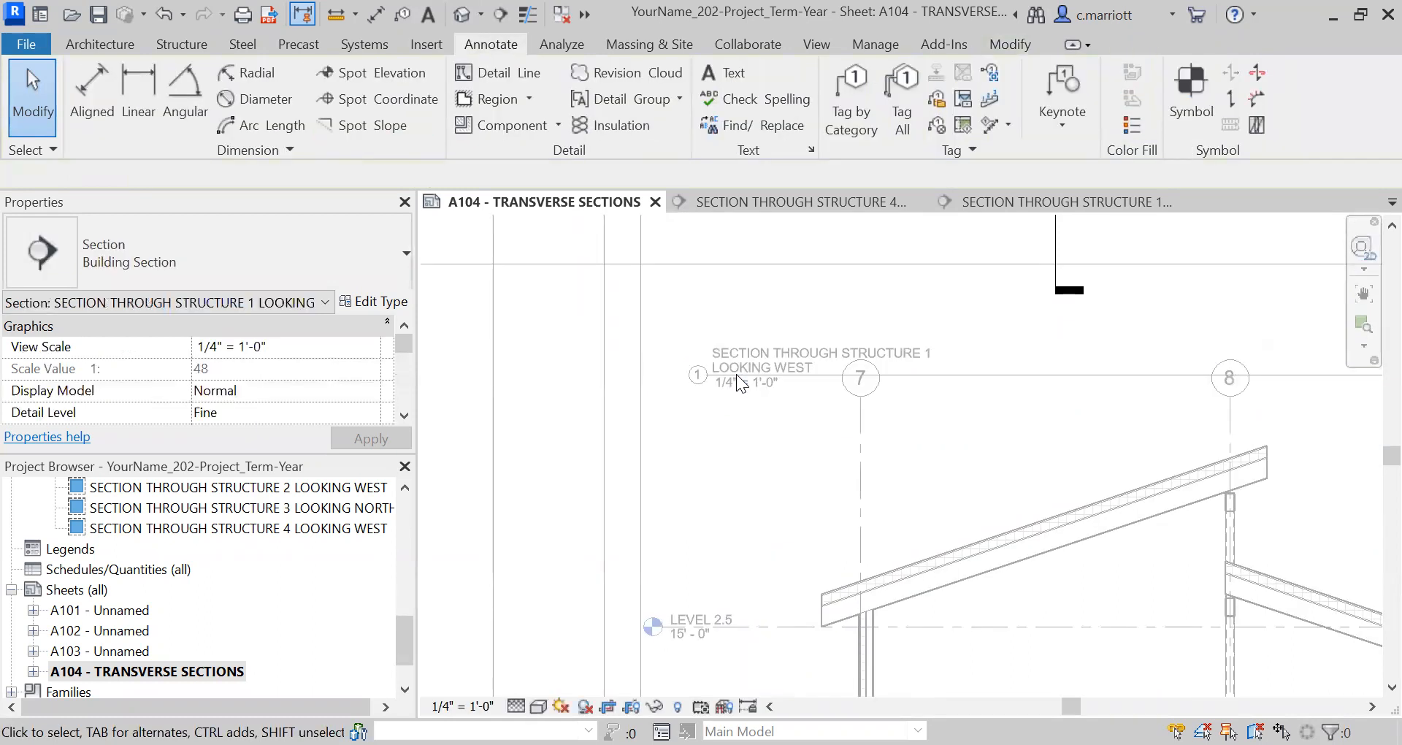
pyautogui.scroll(-4, 968, 450)
pyautogui.scroll(-2, 978, 420)
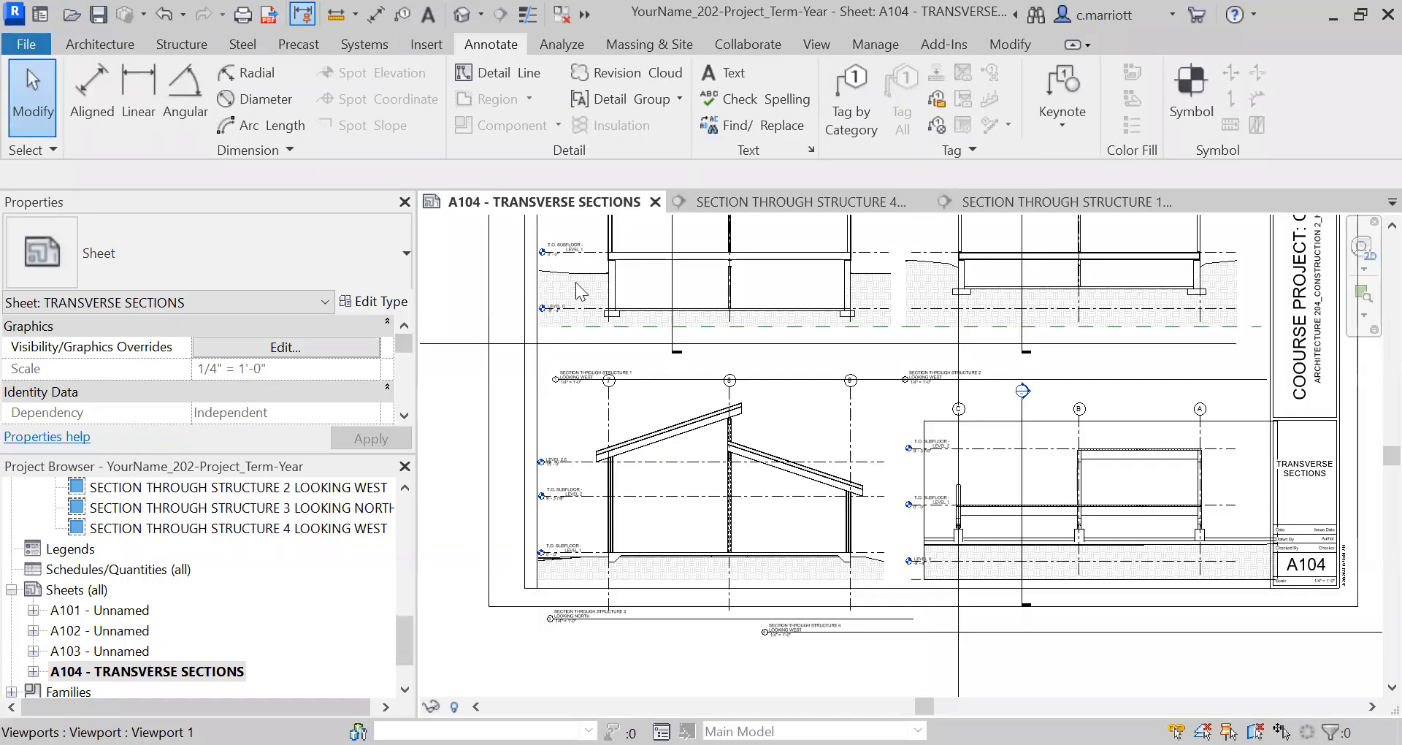
pyautogui.click(596, 293)
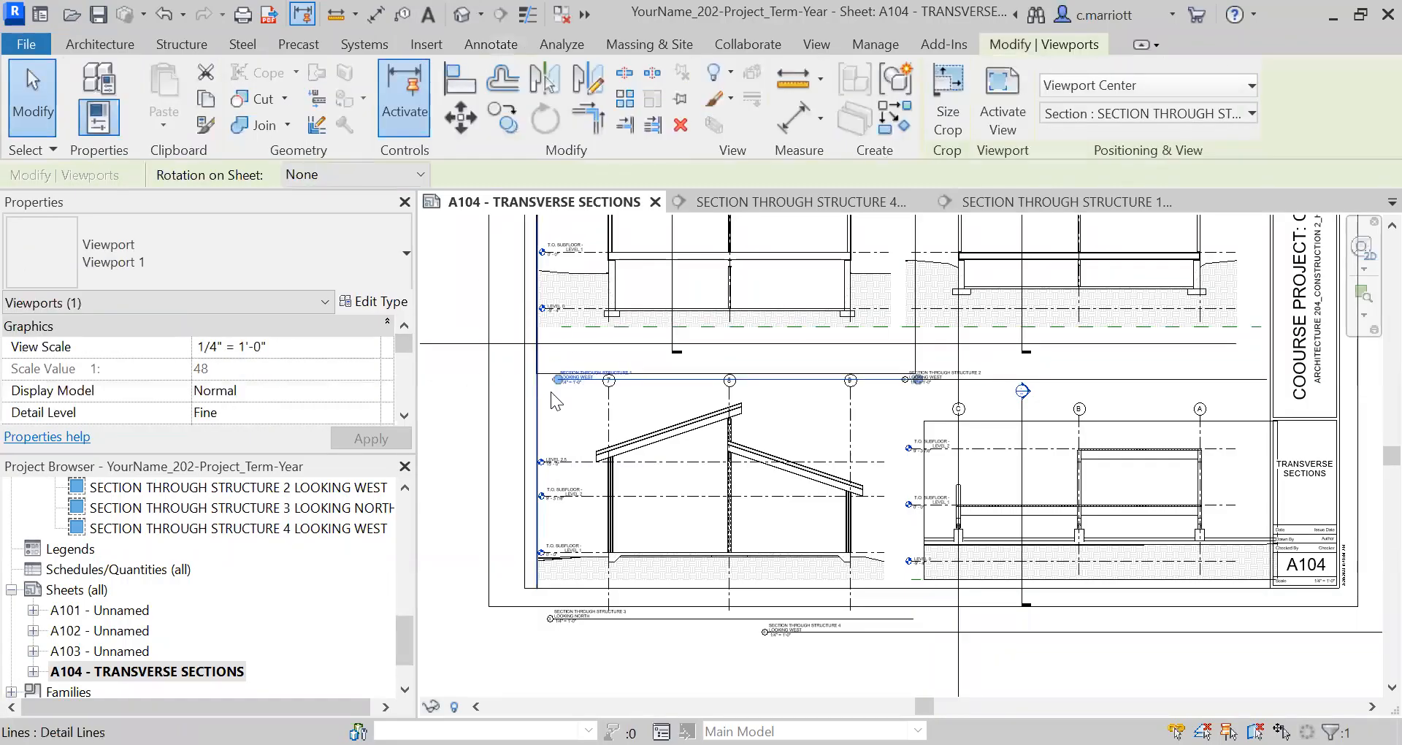
pyautogui.press('Escape')
# Nudge the Structure 1 view title up onto the horizontal guide line and left until its number bubble aligns with the level heads
pyautogui.scroll(2, 554, 407)
pyautogui.scroll(2, 553, 404)
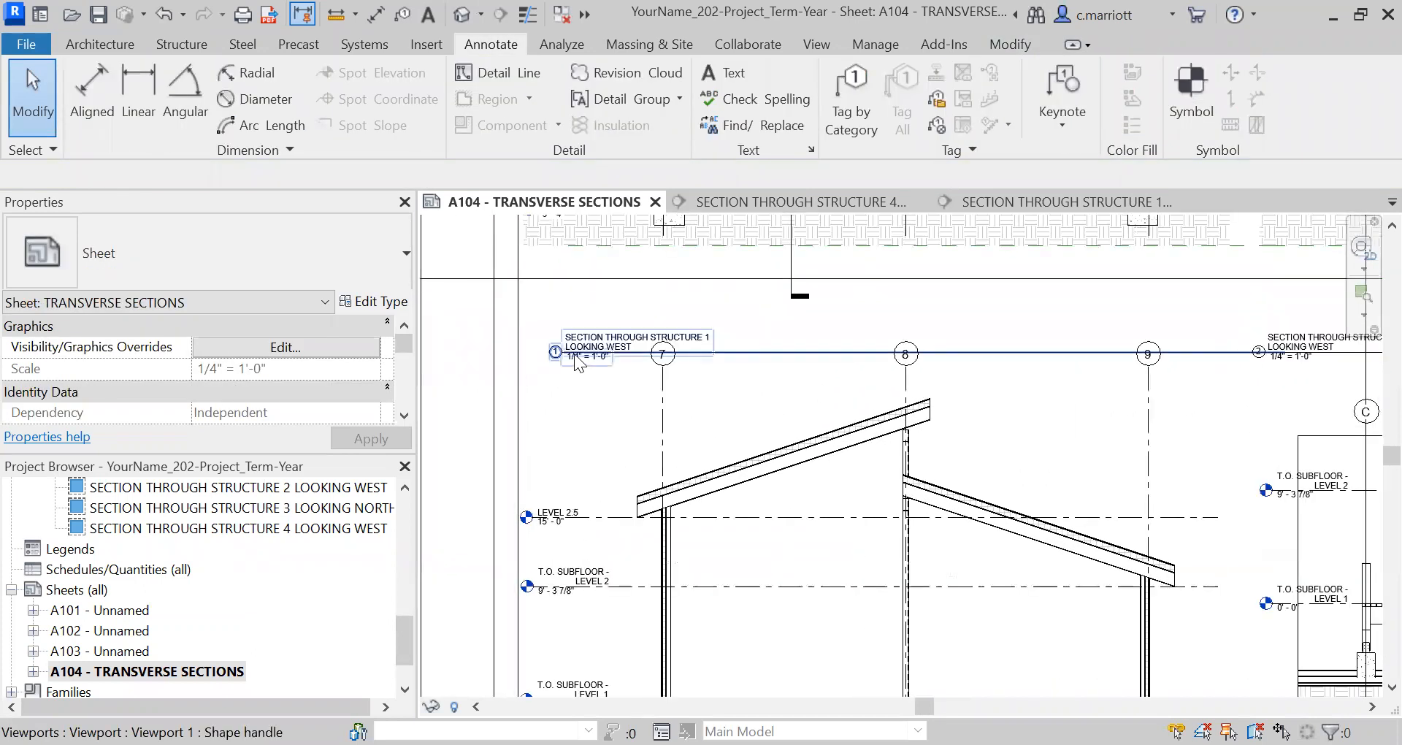
pyautogui.click(575, 355)
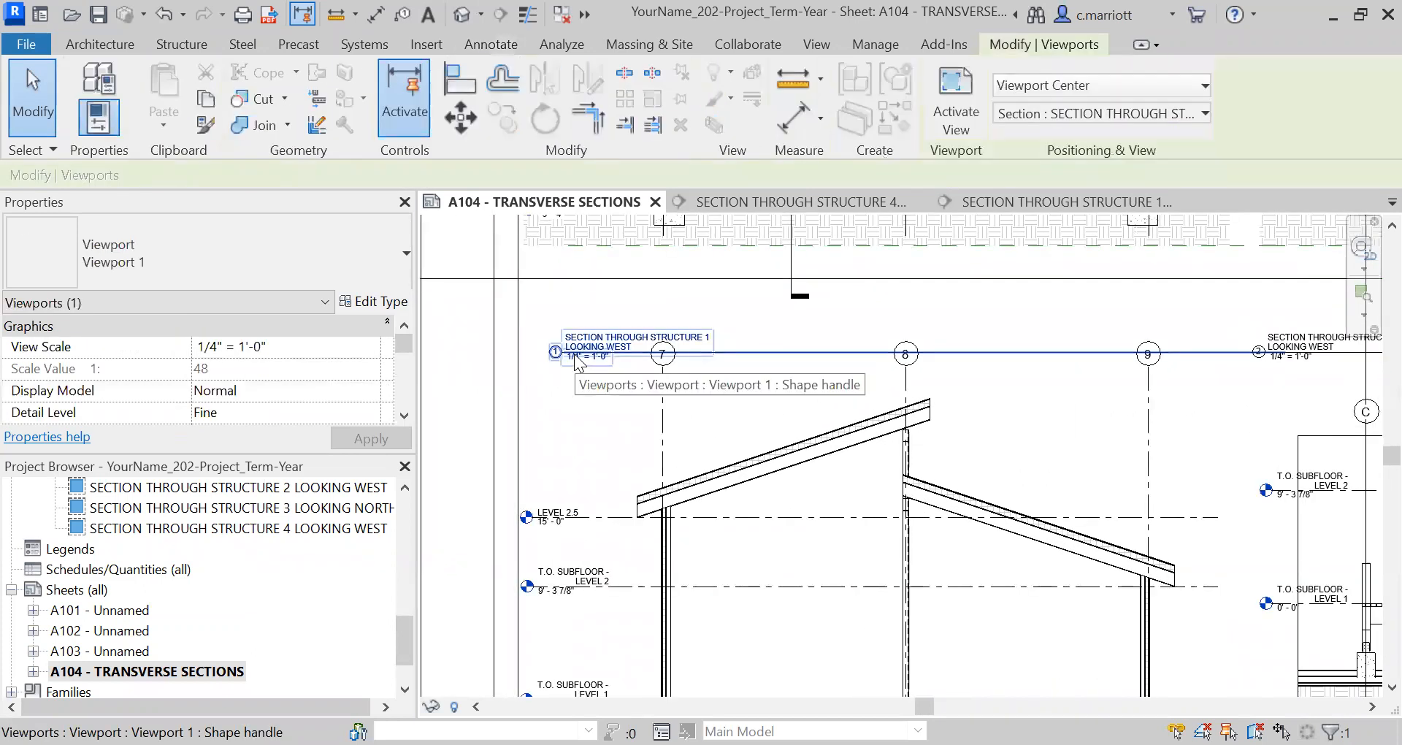
pyautogui.press('Up')
pyautogui.press('Up')
pyautogui.press('Up')
pyautogui.press('Up')
pyautogui.press('Up')
pyautogui.press('Up')
pyautogui.press('Up')
pyautogui.press('Up')
pyautogui.press('Up')
pyautogui.press('Up')
pyautogui.press('Left')
pyautogui.press('Left')
pyautogui.press('Left')
pyautogui.press('Left')
pyautogui.press('Left')
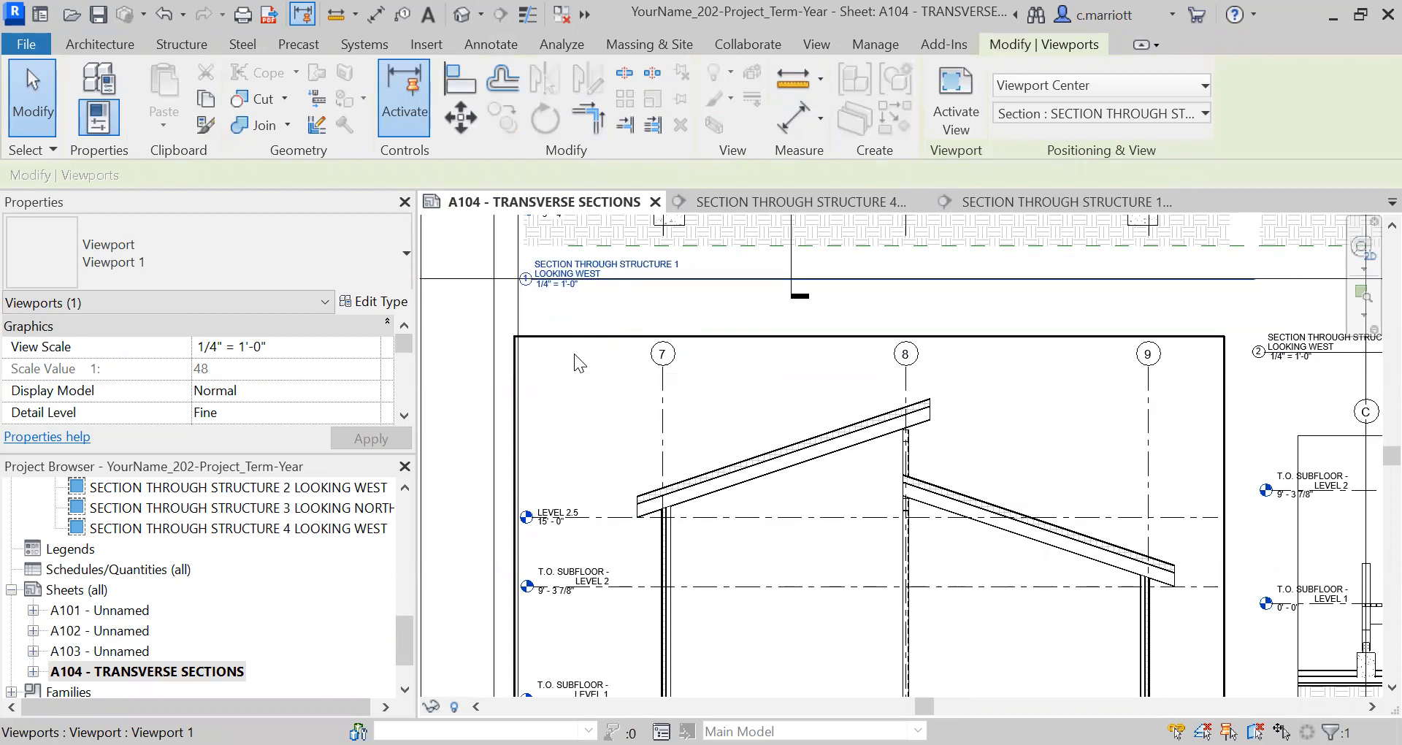
# Examine the Structure 1 view title against the guide line, level heads, lower crop edge and the tail of the crossing section line
pyautogui.scroll(-2, 485, 375)
pyautogui.scroll(-3, 482, 374)
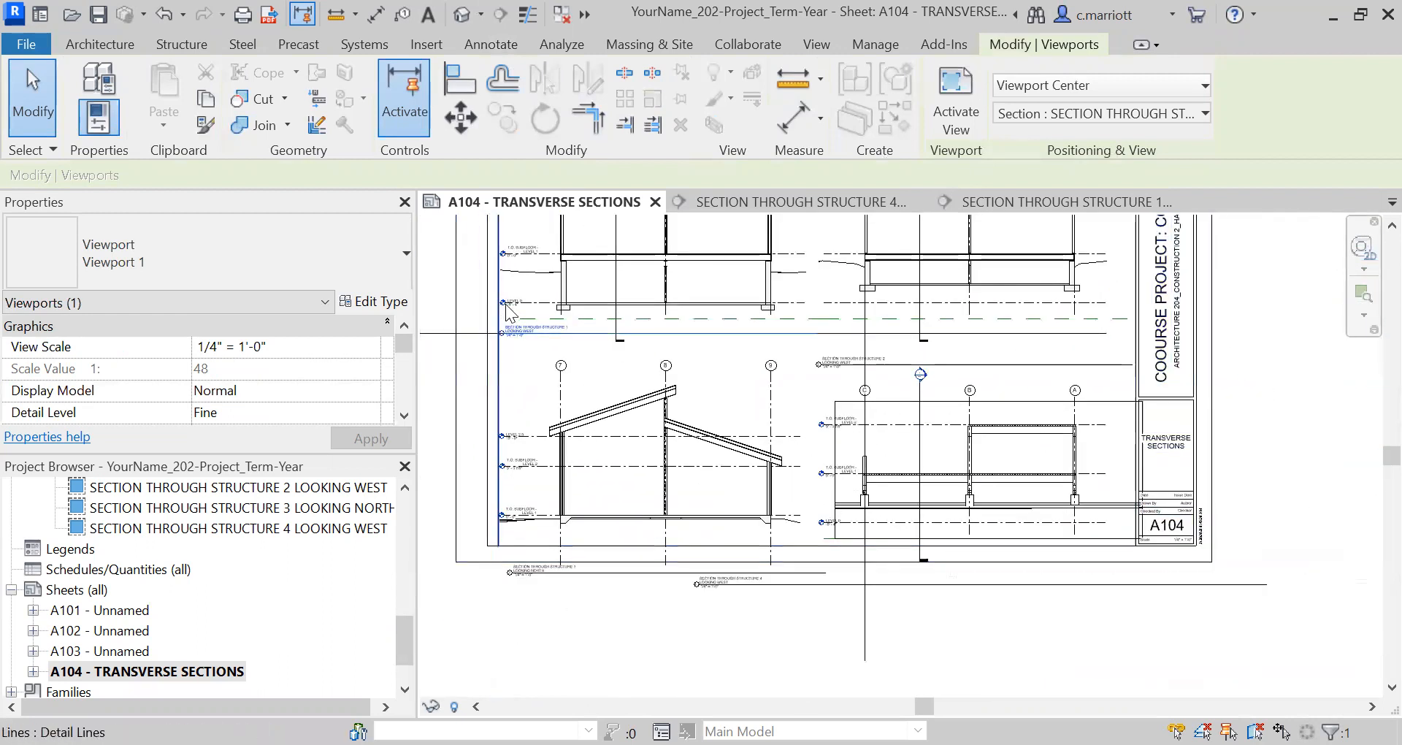
pyautogui.scroll(2, 519, 308)
pyautogui.scroll(5, 498, 349)
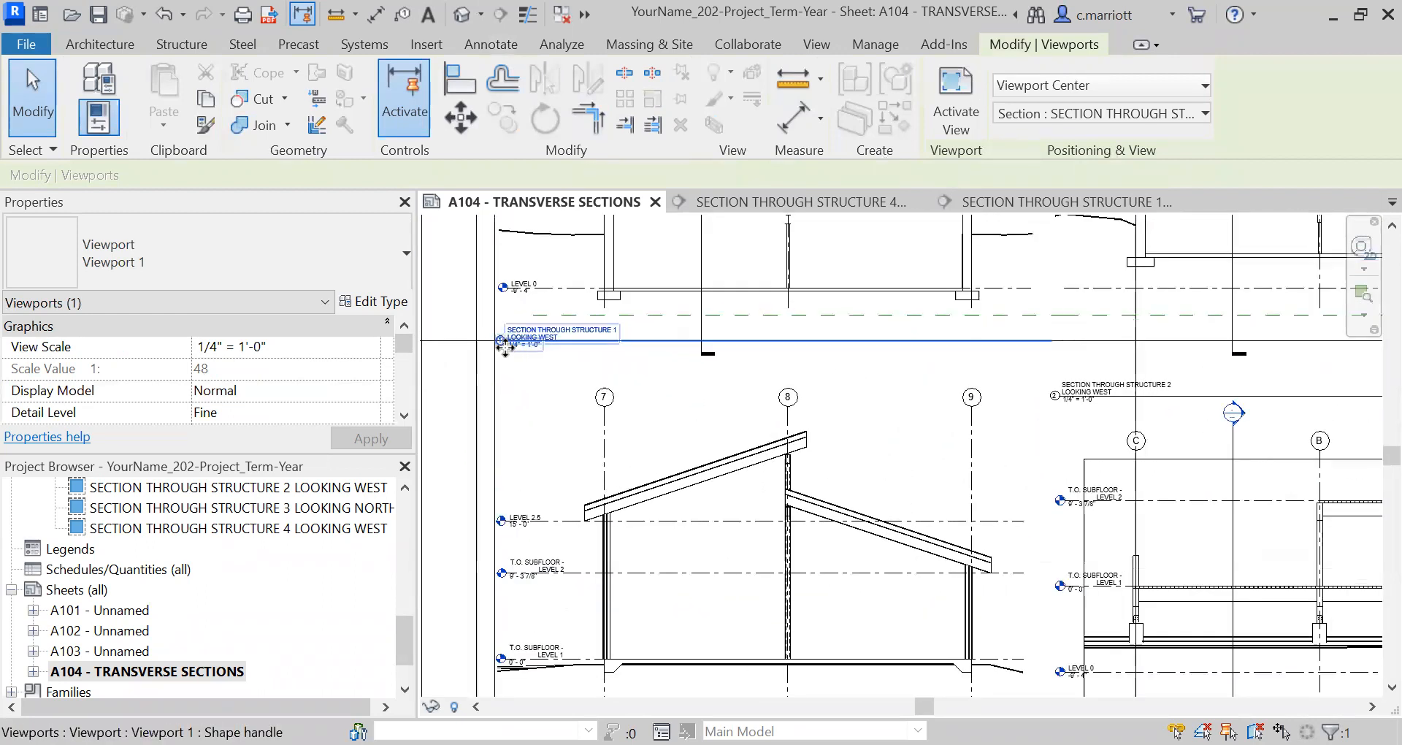
pyautogui.scroll(1, 506, 341)
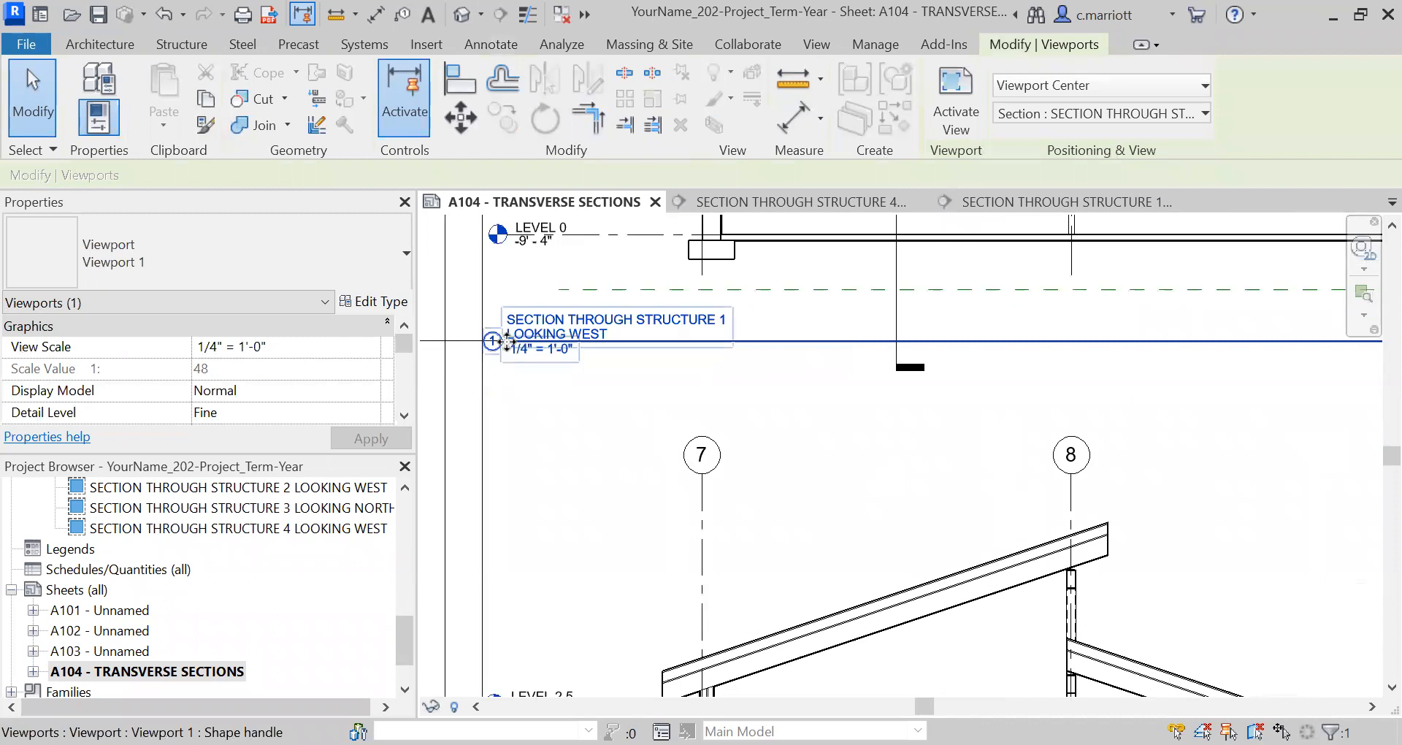
pyautogui.scroll(1, 516, 358)
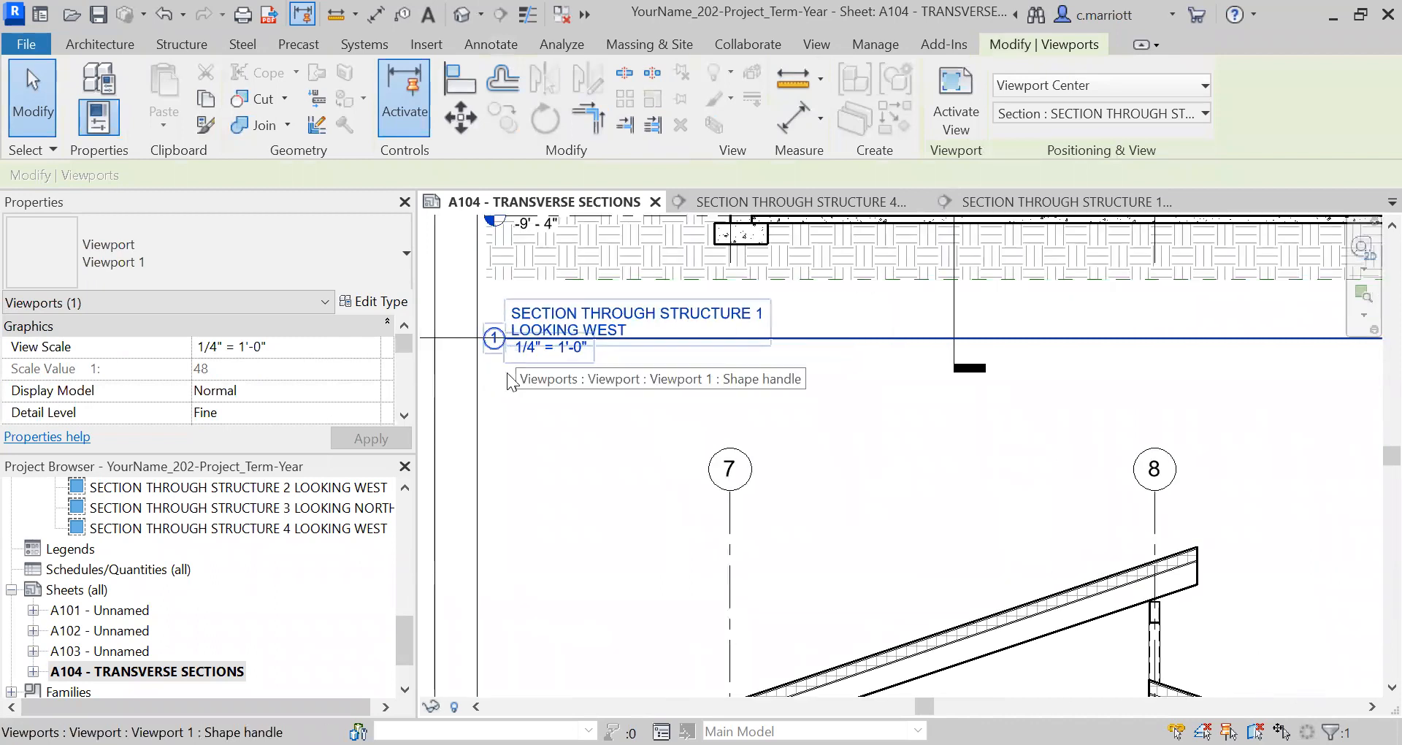
pyautogui.click(835, 397)
pyautogui.scroll(-2, 1080, 385)
pyautogui.scroll(-4, 1051, 417)
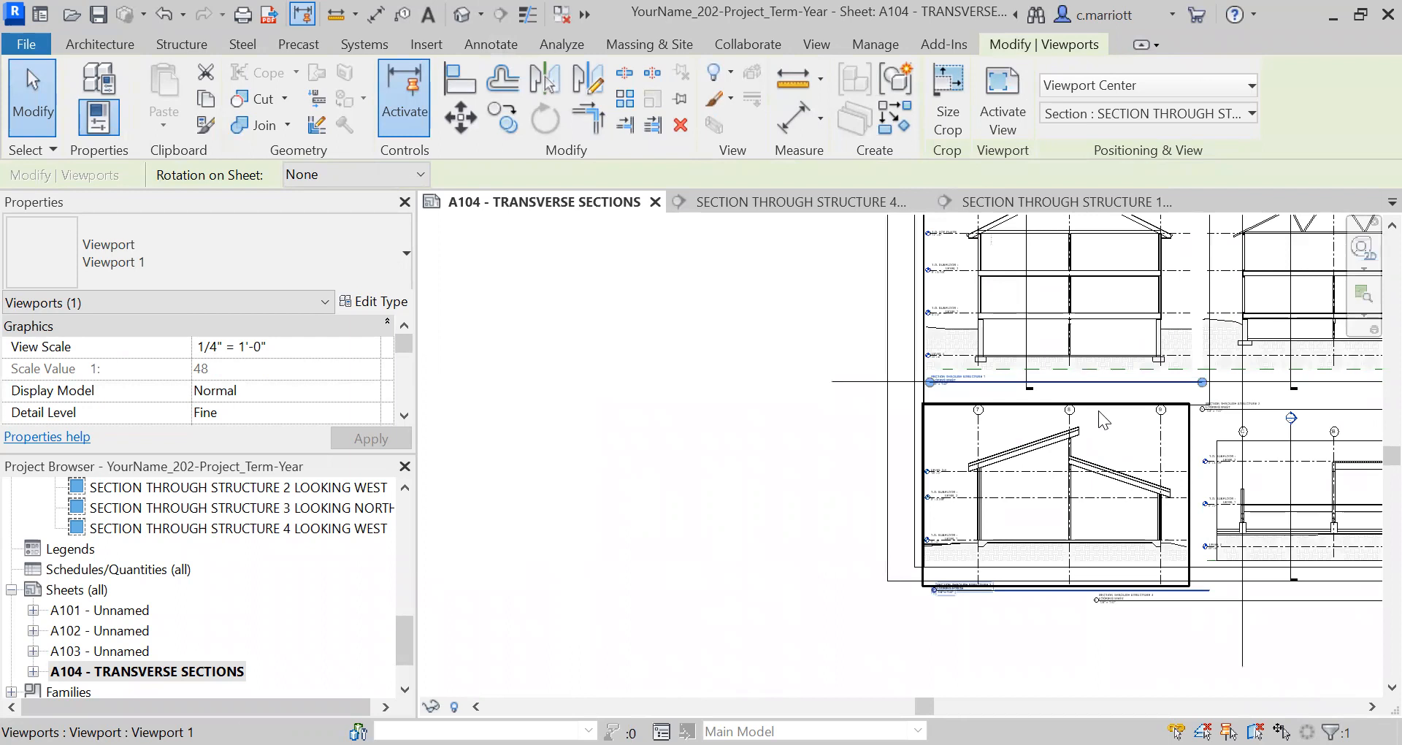
pyautogui.scroll(1, 927, 377)
pyautogui.scroll(4, 1001, 381)
pyautogui.scroll(2, 988, 397)
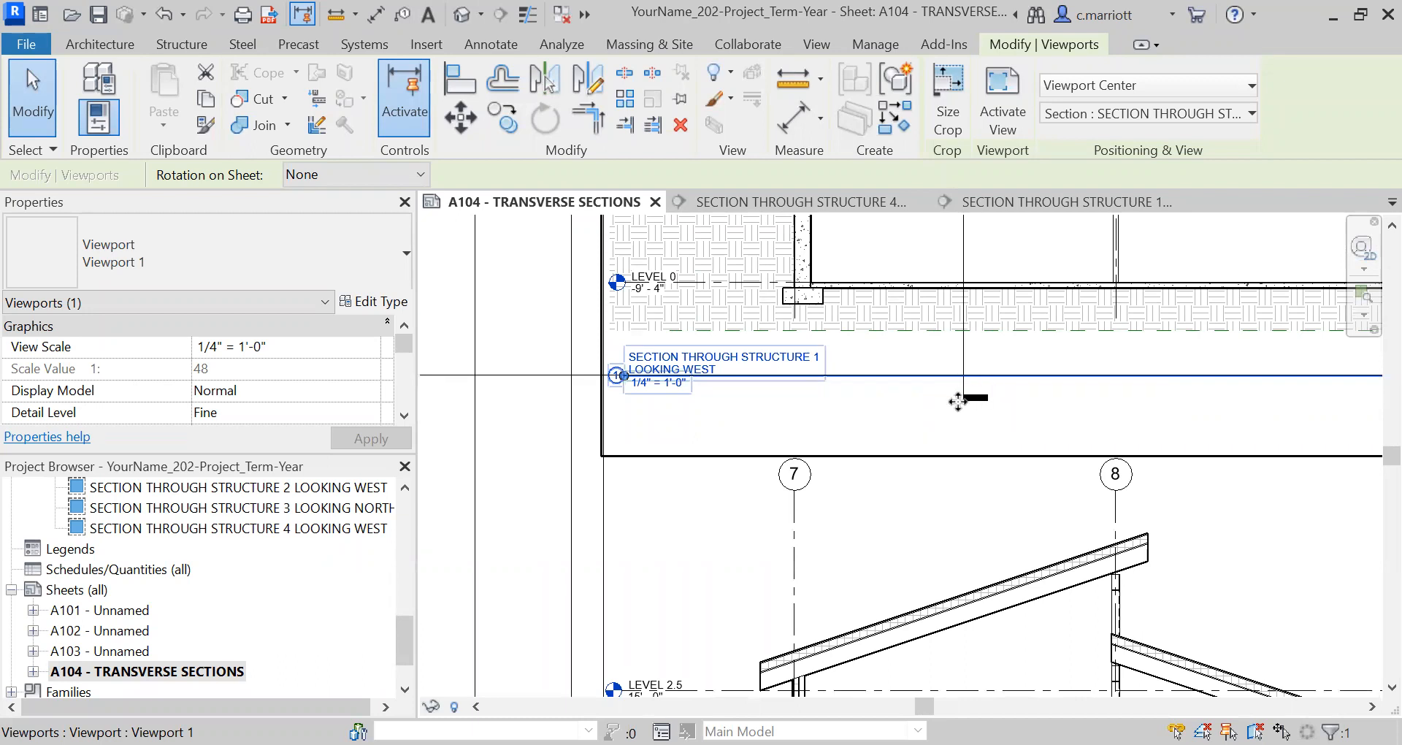
pyautogui.scroll(-2, 974, 358)
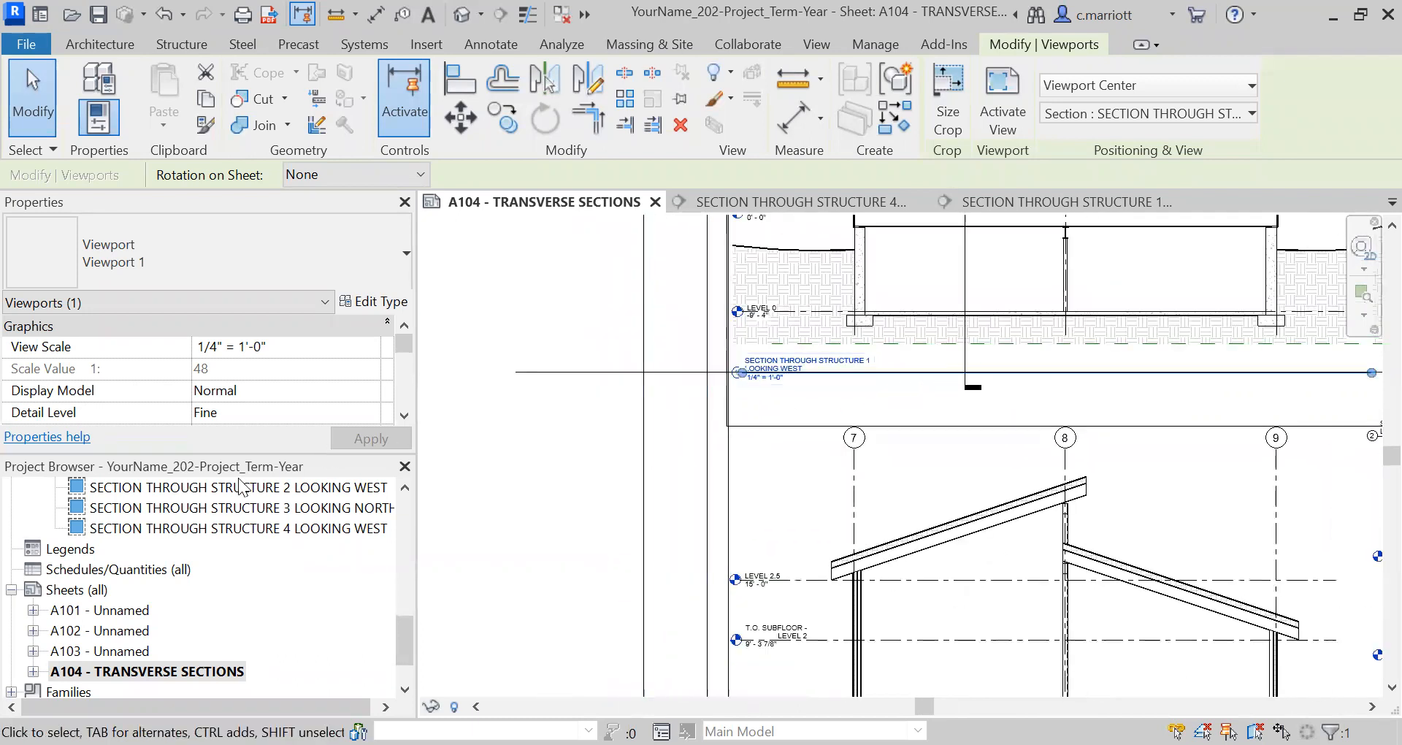
# In the Structure 1 section view, shorten the crossing section line's lower tail to the bottom crop edge, and return to sheet A104
pyautogui.scroll(1, 269, 491)
pyautogui.doubleClick(269, 488)
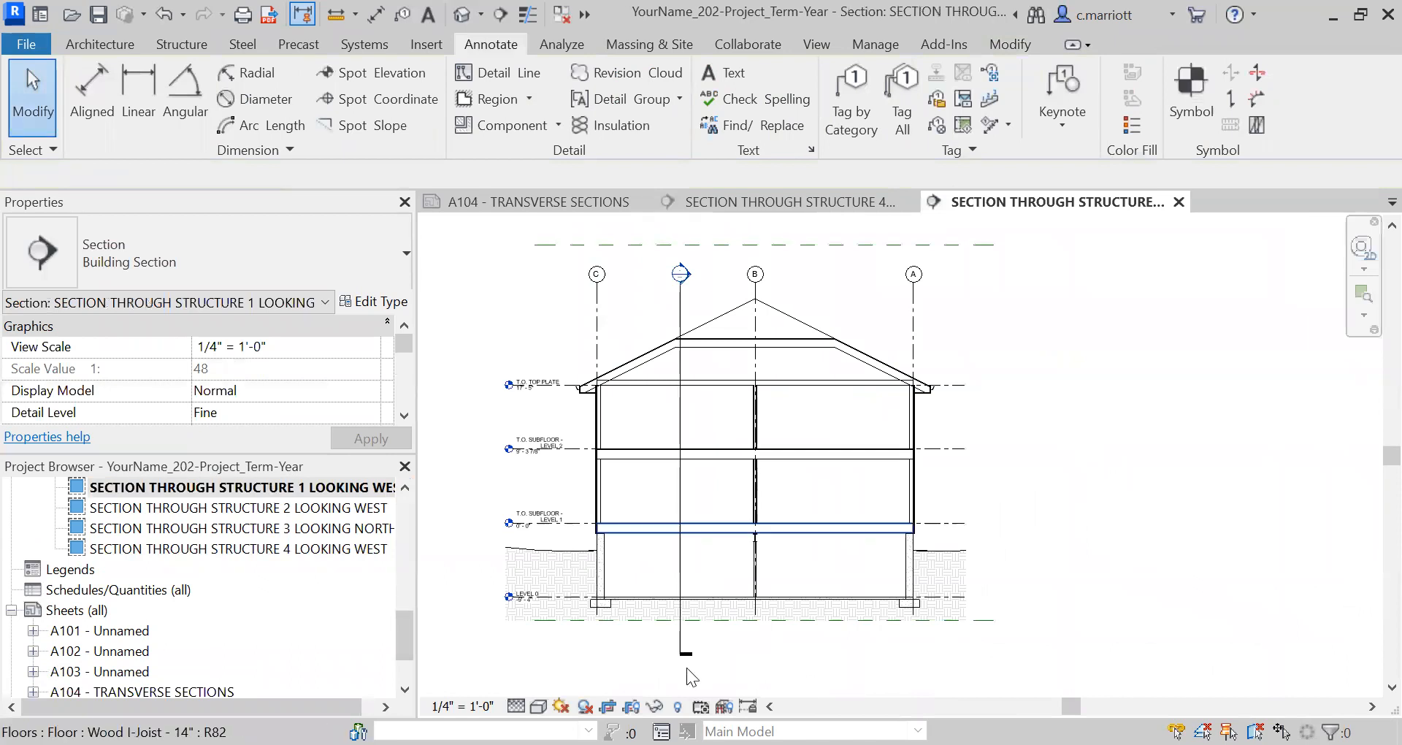
pyautogui.scroll(2, 686, 667)
pyautogui.click(680, 644)
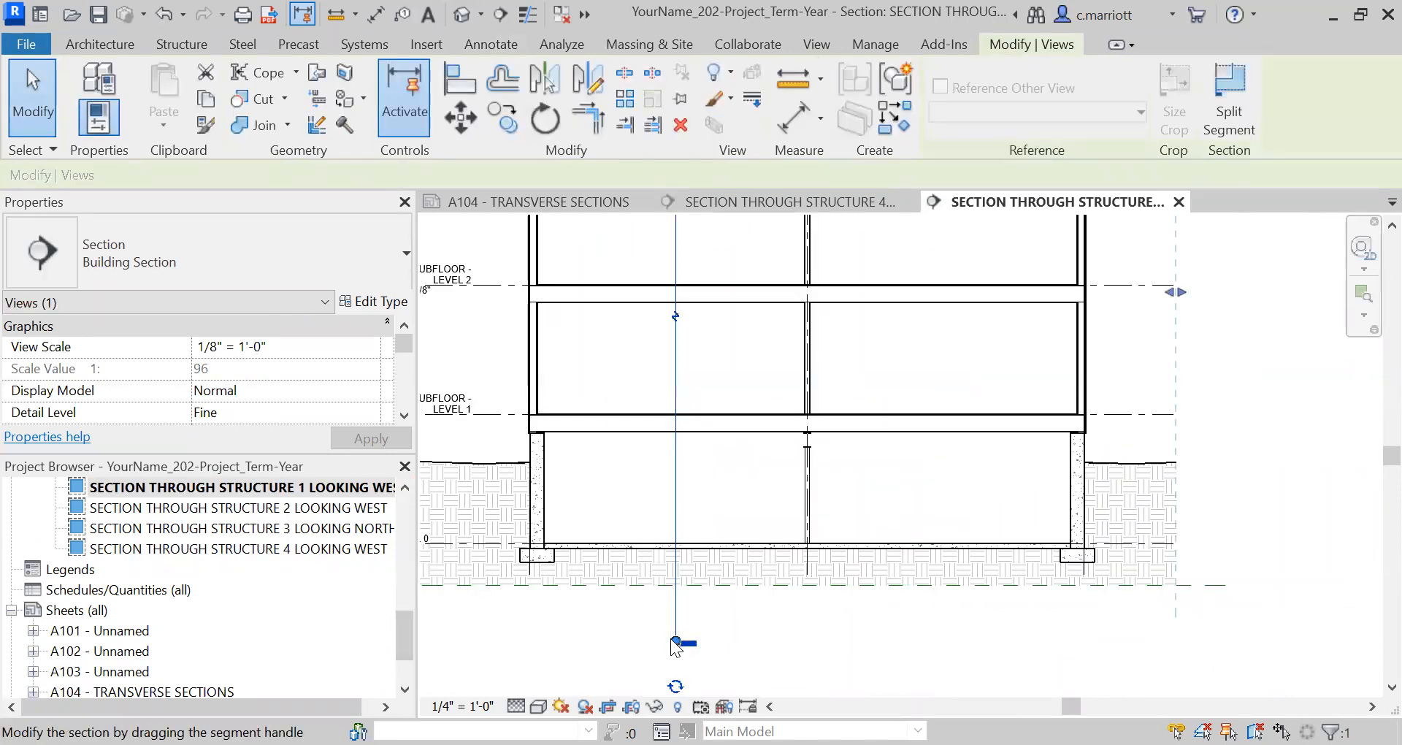
pyautogui.moveTo(673, 641); pyautogui.dragTo(671, 581)
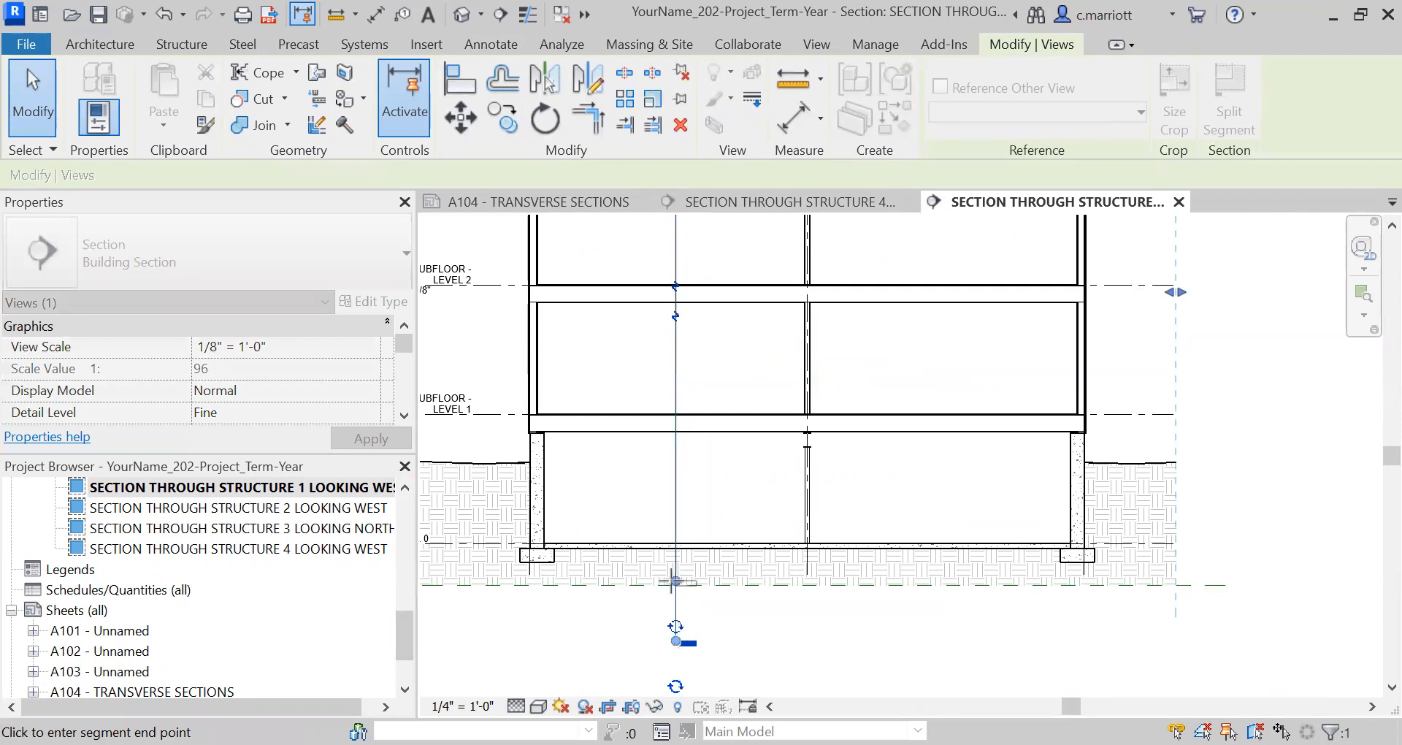
pyautogui.click(671, 582)
pyautogui.click(603, 624)
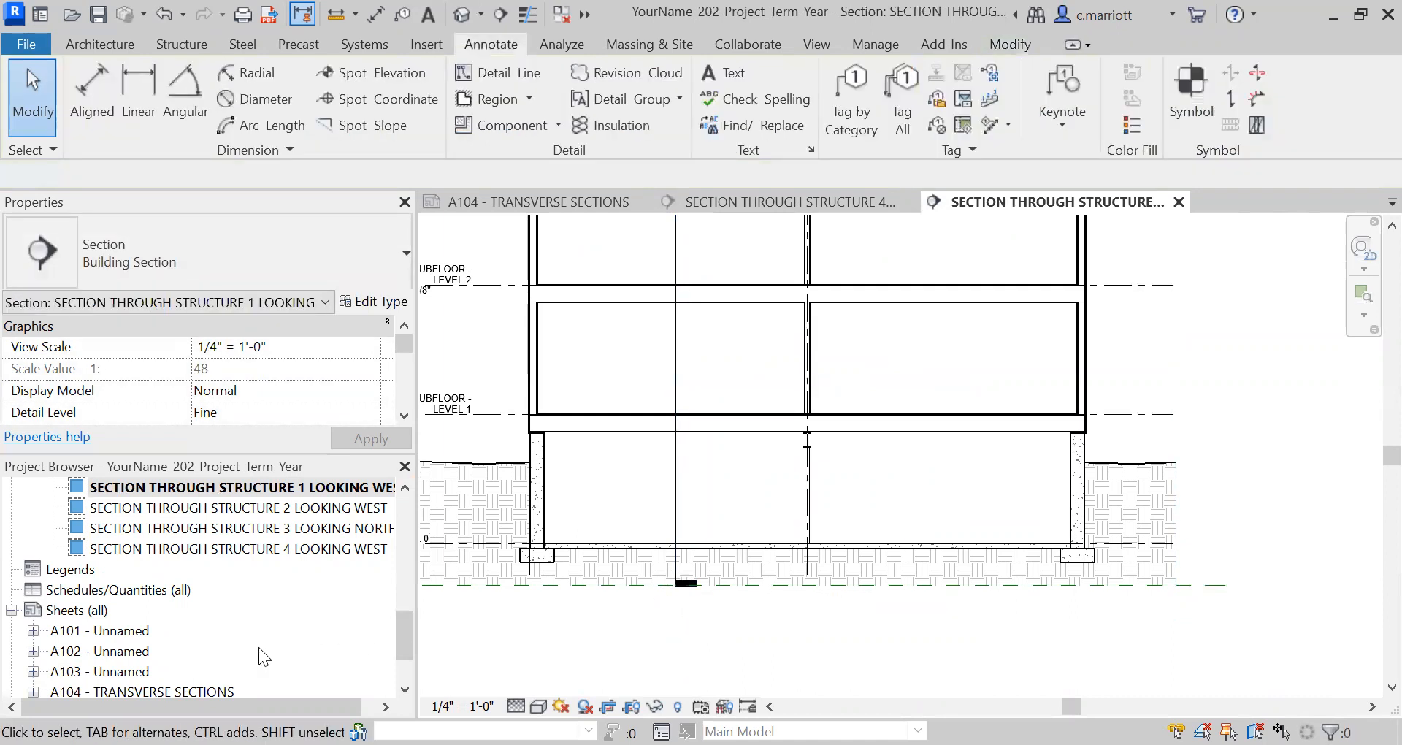
pyautogui.scroll(-2, 130, 661)
pyautogui.doubleClick(139, 612)
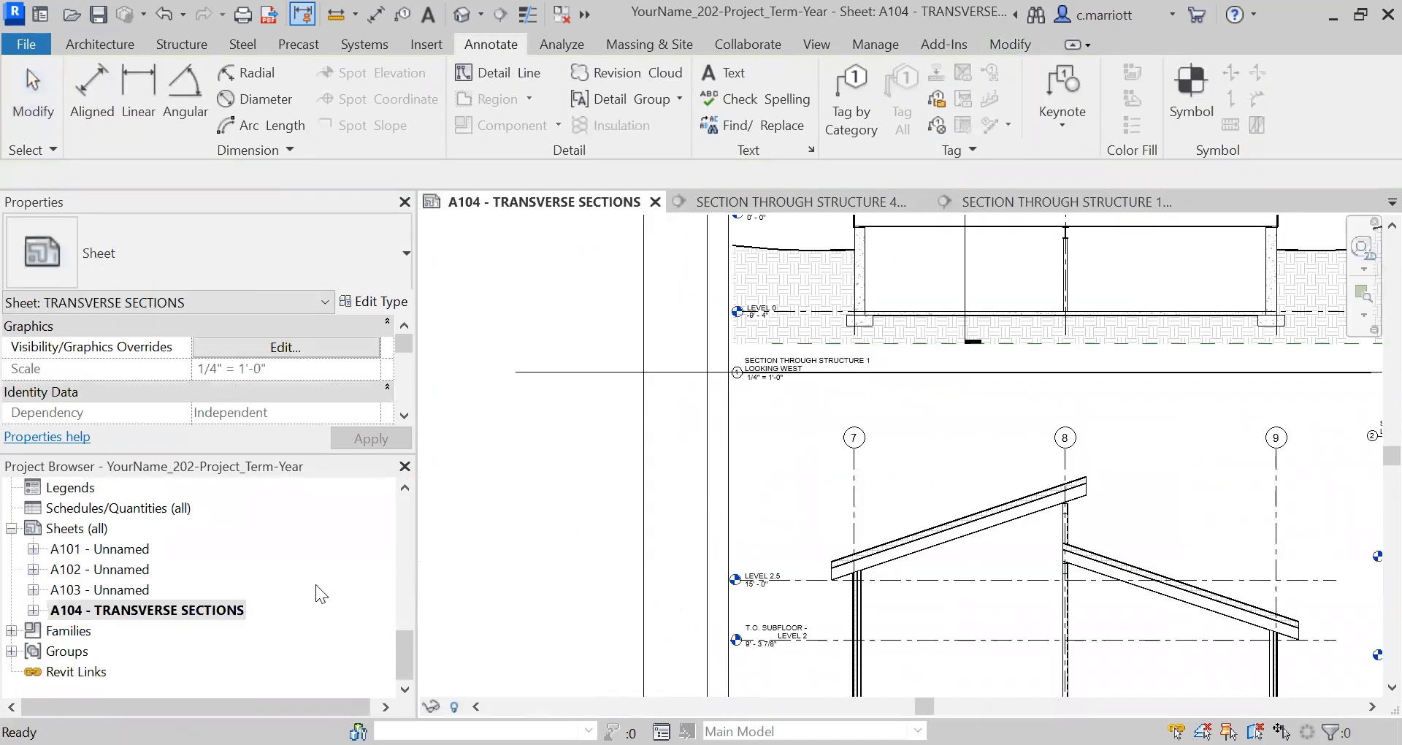
# Lower the section line's tail slightly below the bottom crop edge in the Structure 1 section view, and reopen sheet A104
pyautogui.scroll(2, 975, 392)
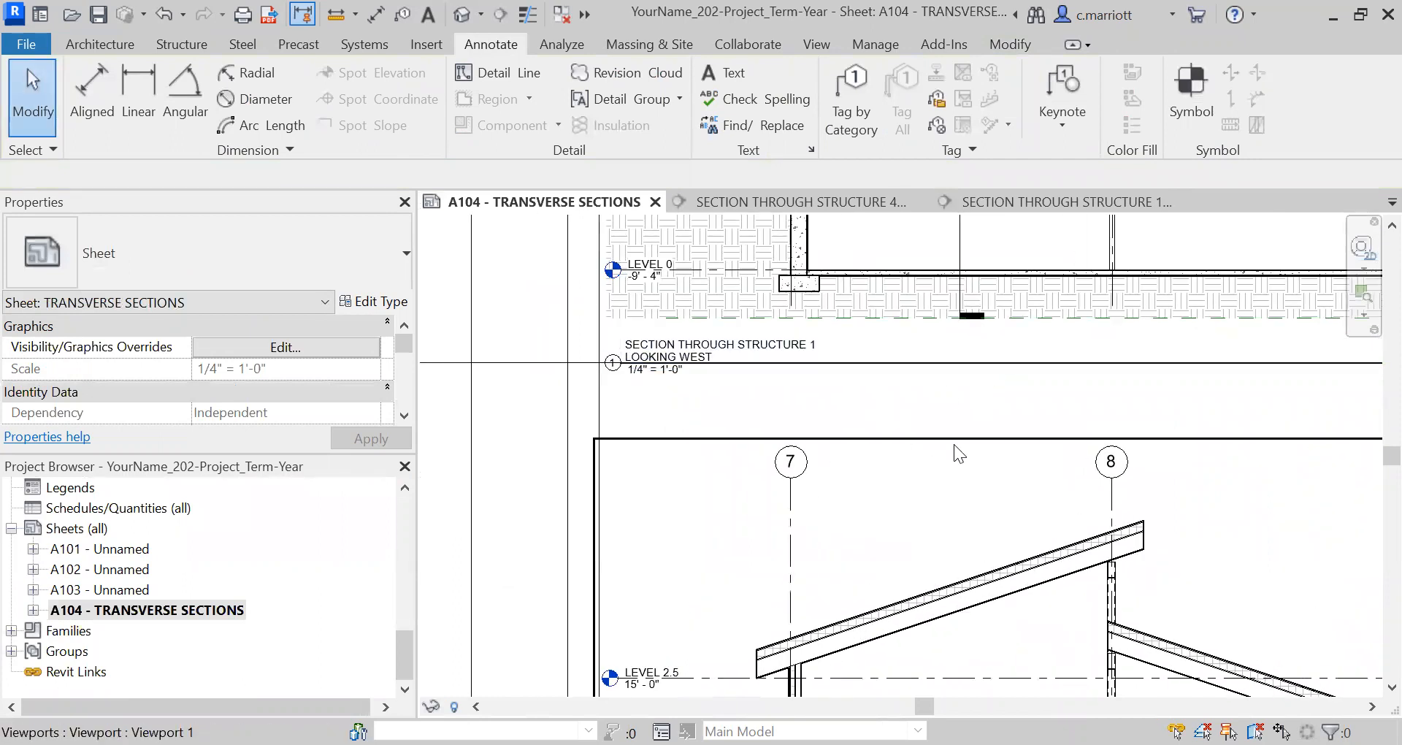
pyautogui.scroll(-2, 972, 419)
pyautogui.scroll(2, 977, 368)
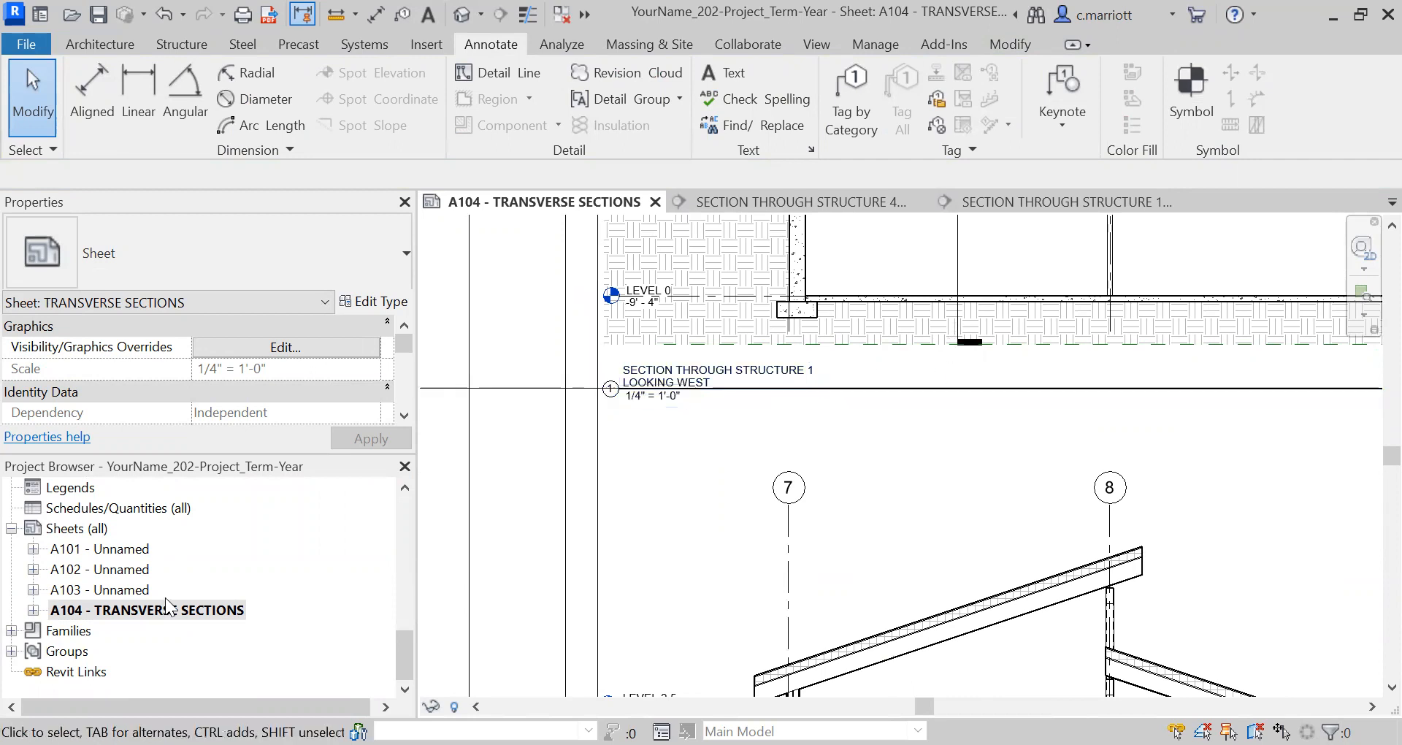
pyautogui.scroll(2, 165, 597)
pyautogui.scroll(1, 245, 497)
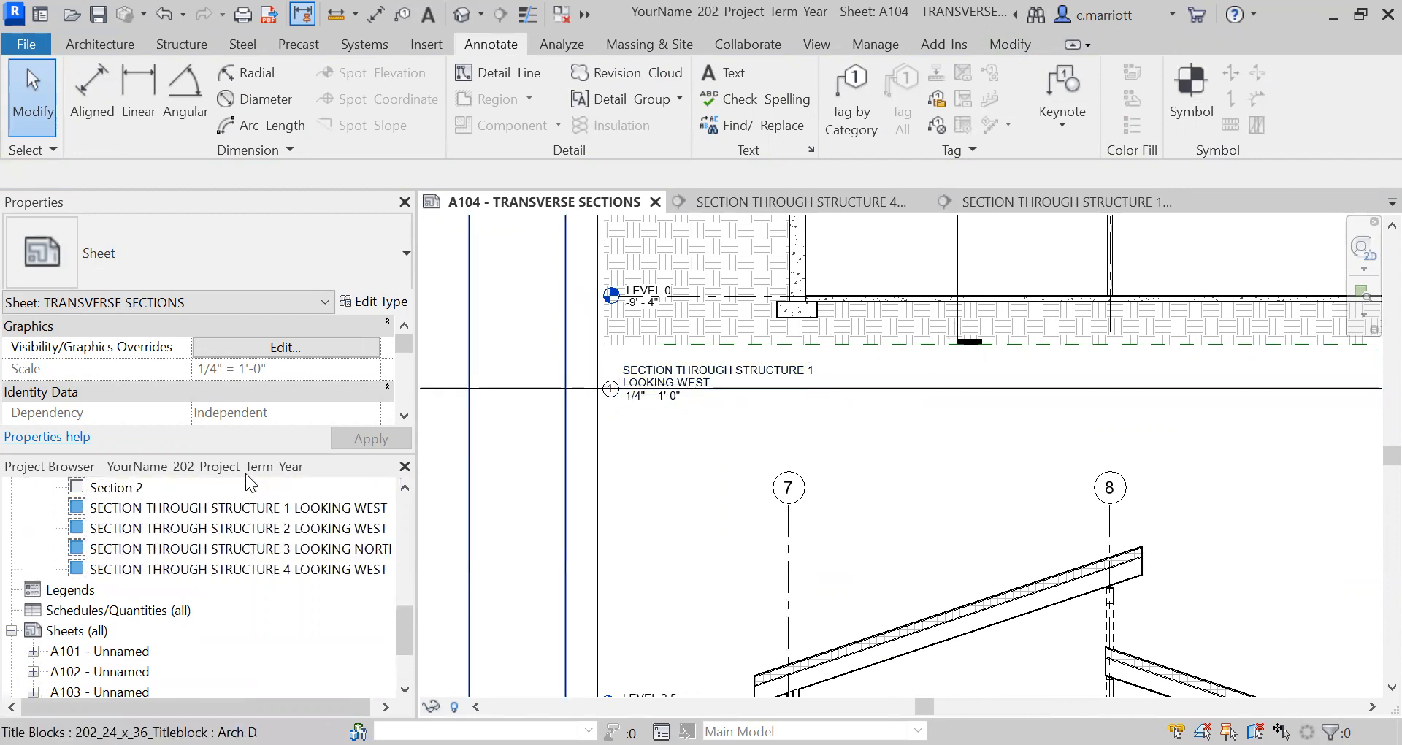
pyautogui.doubleClick(246, 506)
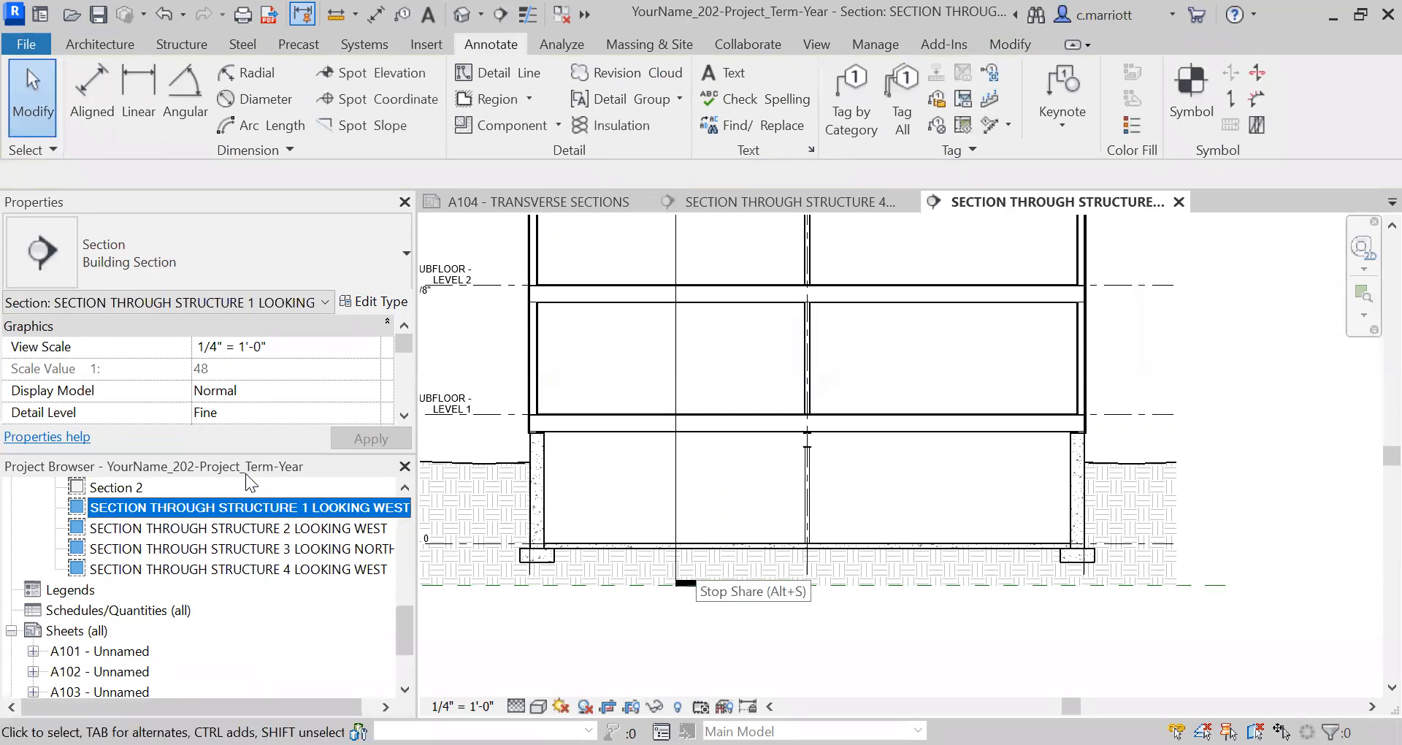
pyautogui.click(680, 584)
pyautogui.click(676, 583)
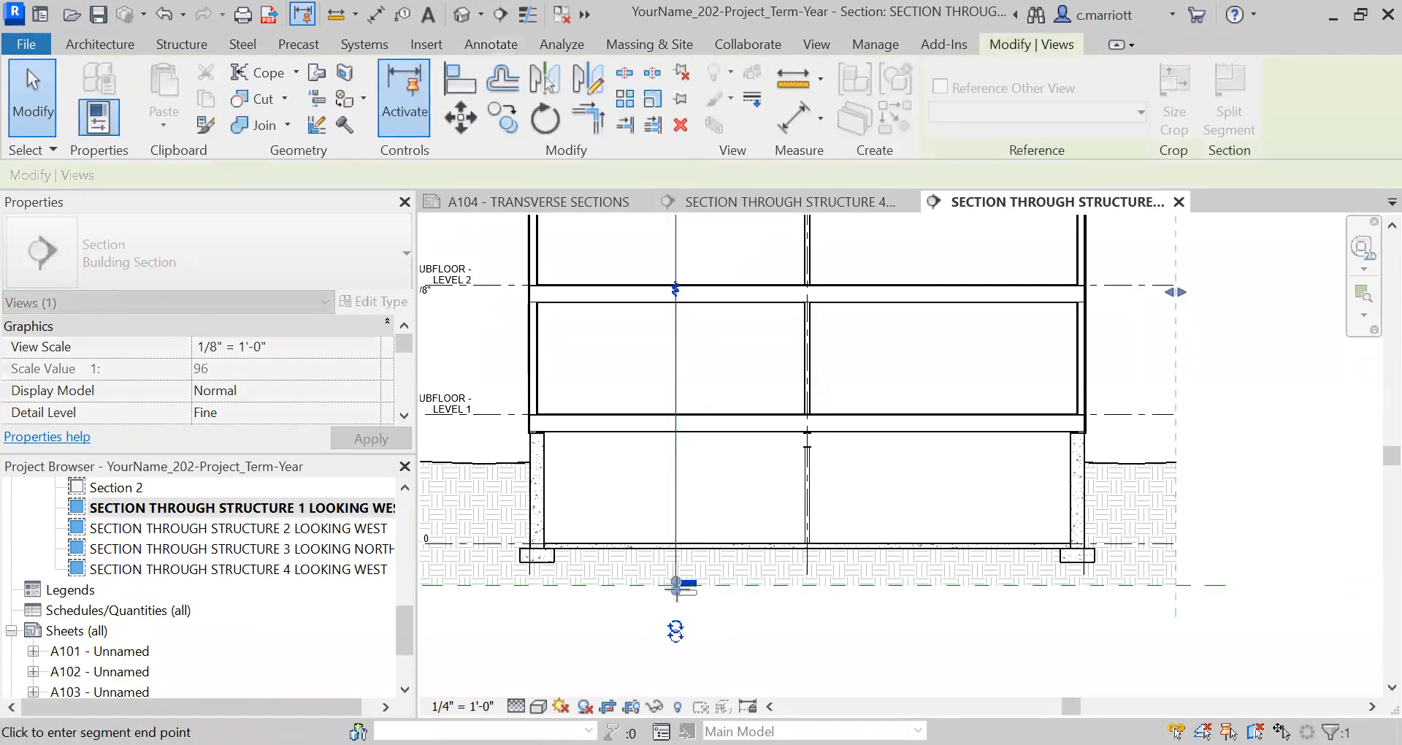
pyautogui.moveTo(676, 589); pyautogui.dragTo(677, 590)
pyautogui.scroll(-2, 129, 650)
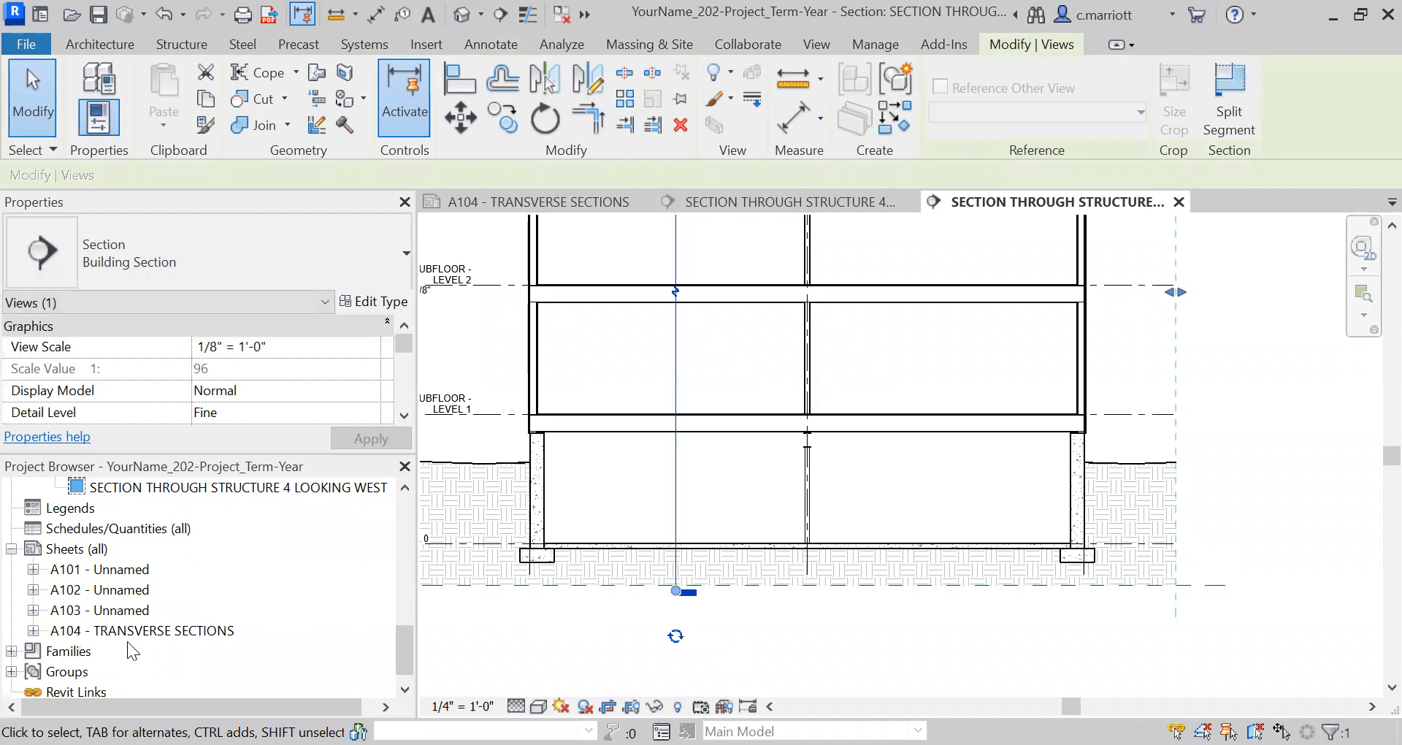
pyautogui.doubleClick(138, 610)
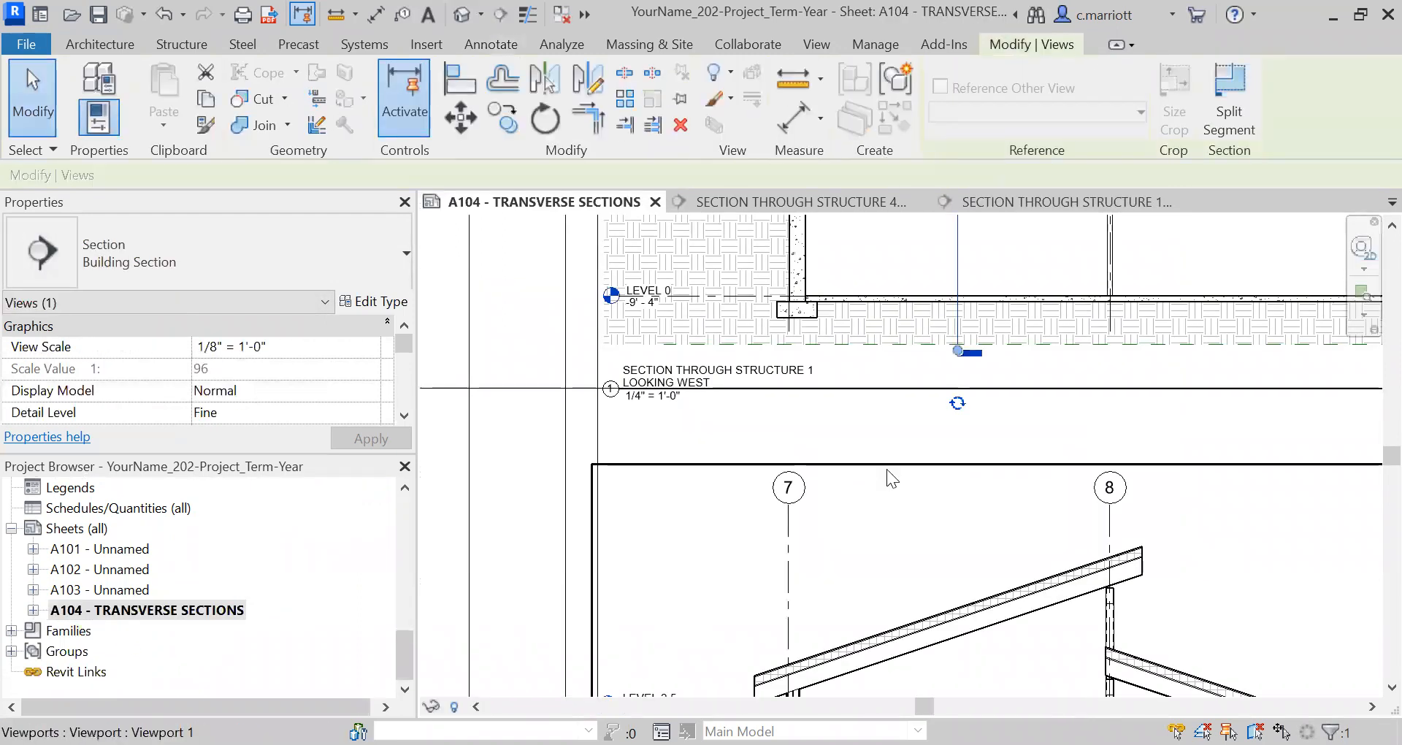
# Shorten the right end of the Structure 1 view title line to the right edge of the section's earth hatch
pyautogui.click(832, 418)
pyautogui.scroll(-2, 1234, 482)
pyautogui.moveTo(1237, 486); pyautogui.dragTo(1122, 506, button='middle')
pyautogui.scroll(3, 1122, 506)
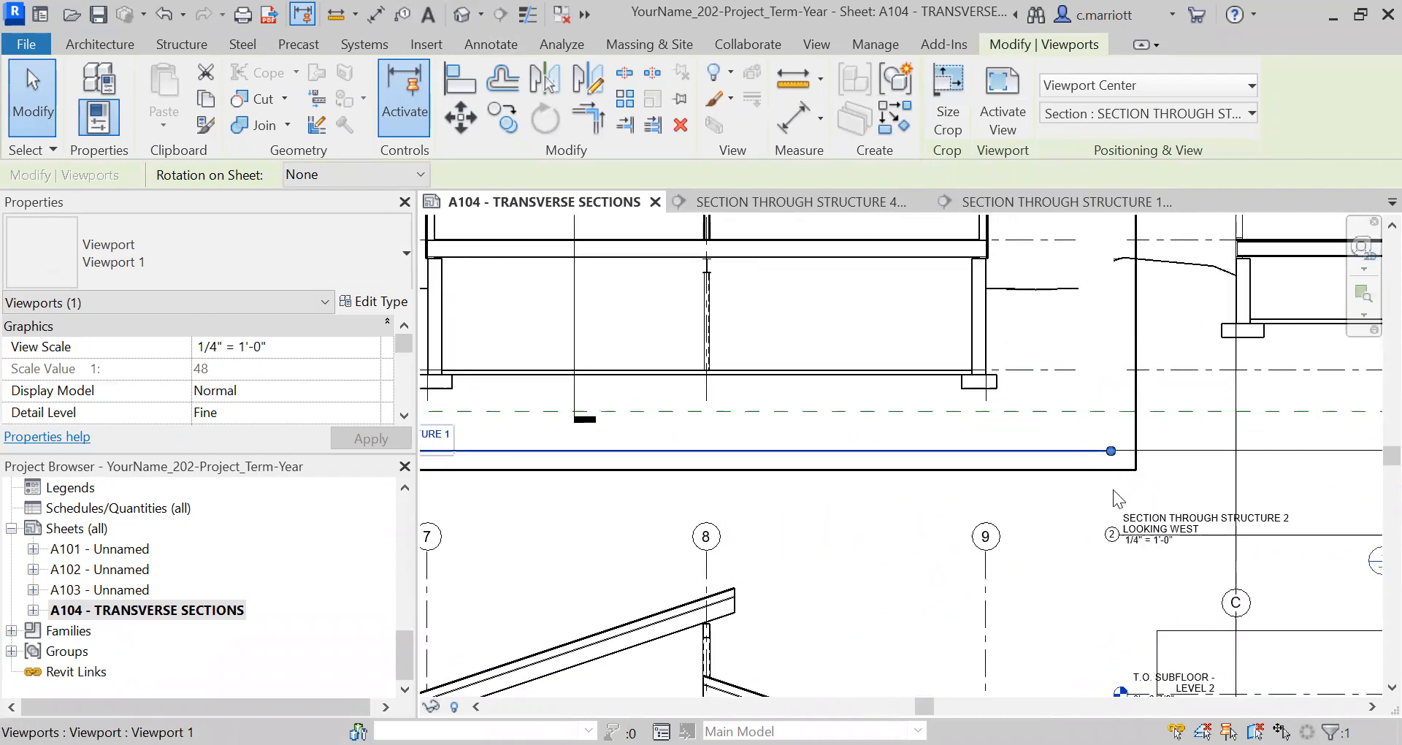
pyautogui.scroll(-1, 990, 476)
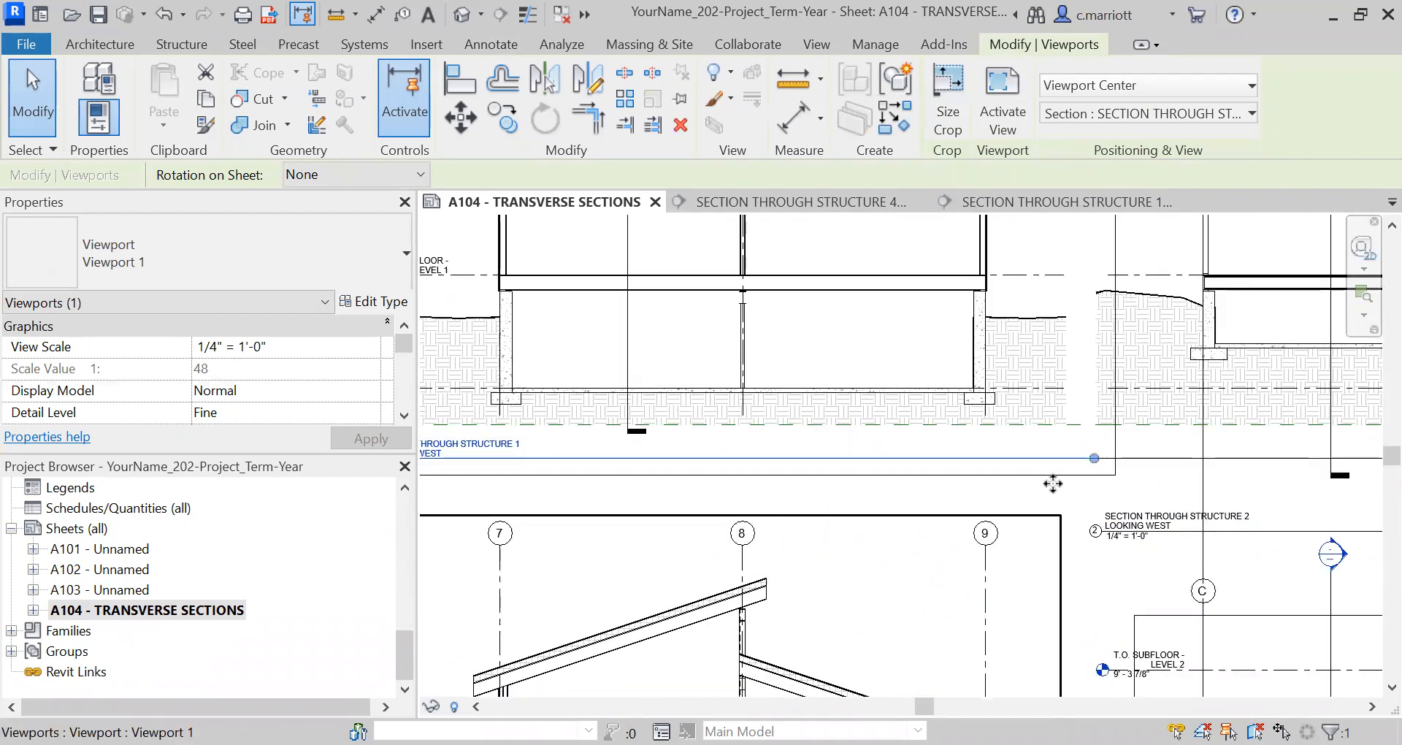
pyautogui.scroll(1, 1098, 462)
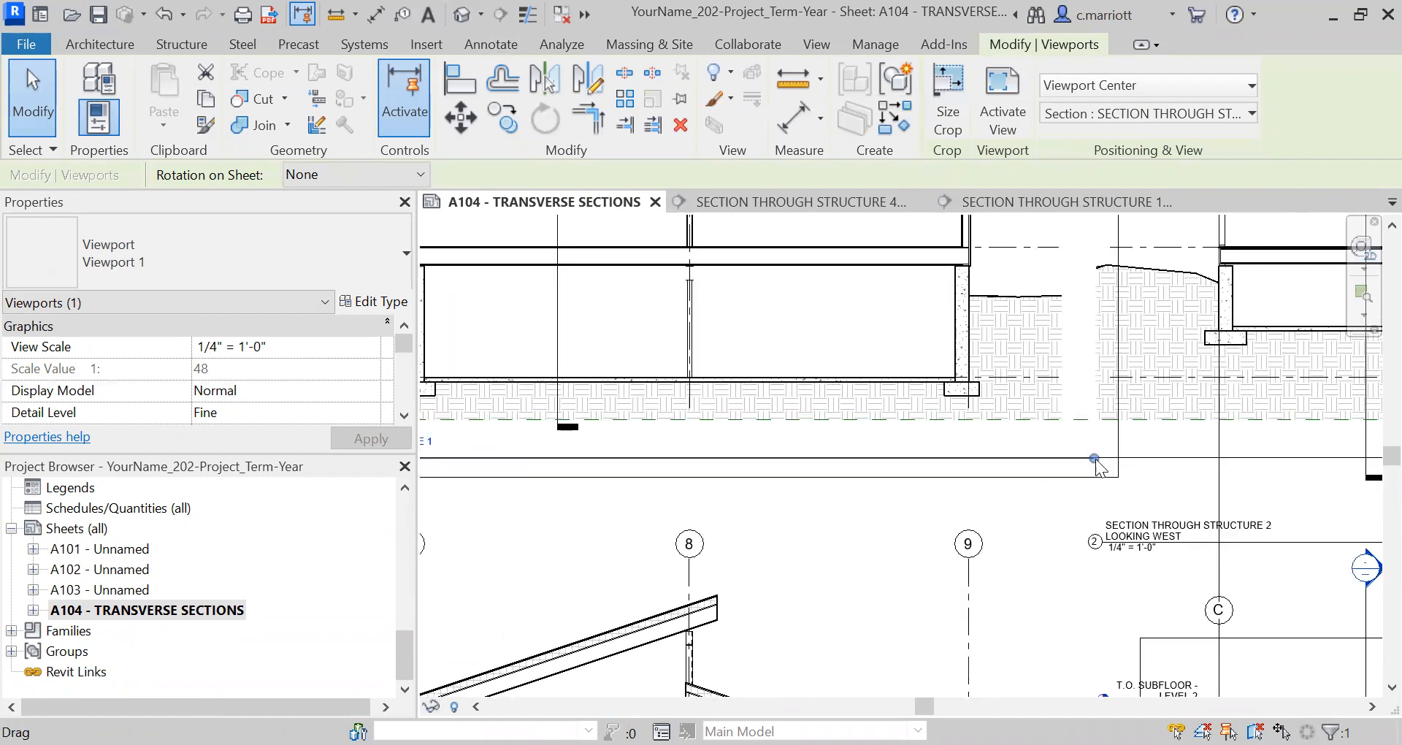
pyautogui.moveTo(1096, 464); pyautogui.dragTo(1073, 460)
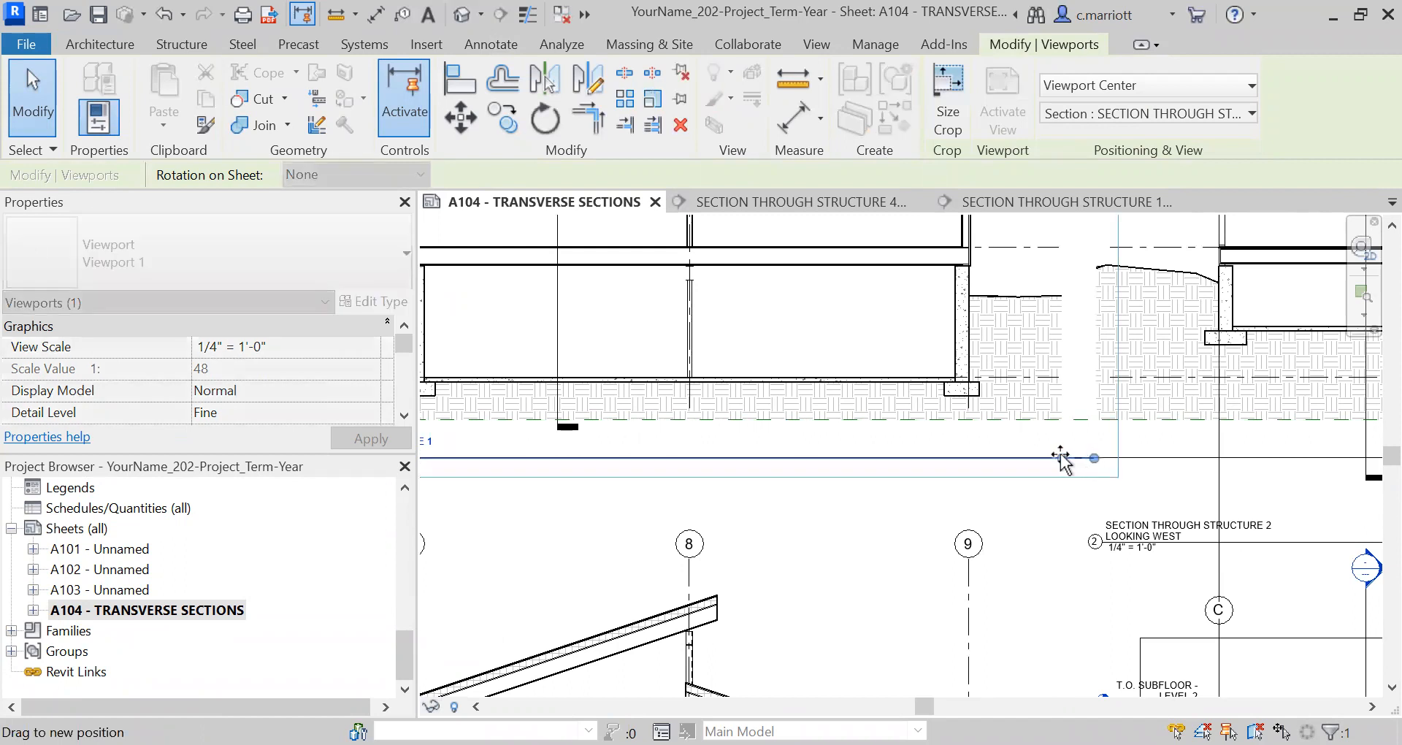
pyautogui.moveTo(1062, 460); pyautogui.dragTo(1063, 459)
pyautogui.scroll(6, 1064, 434)
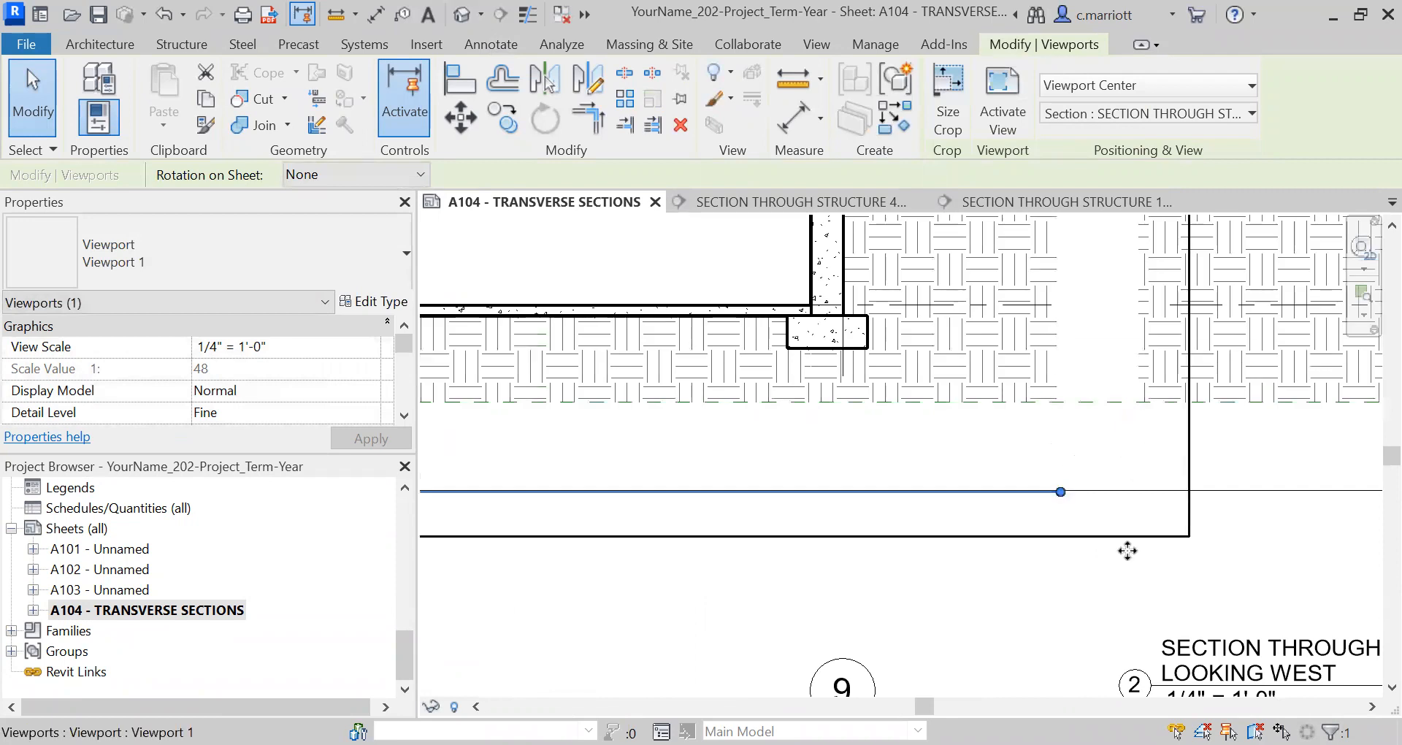
pyautogui.click(1035, 591)
# Nudge the Structure 2 view title up onto the horizontal guide line and right until its number bubble aligns with the earth hatch's left edge
pyautogui.scroll(-4, 1036, 584)
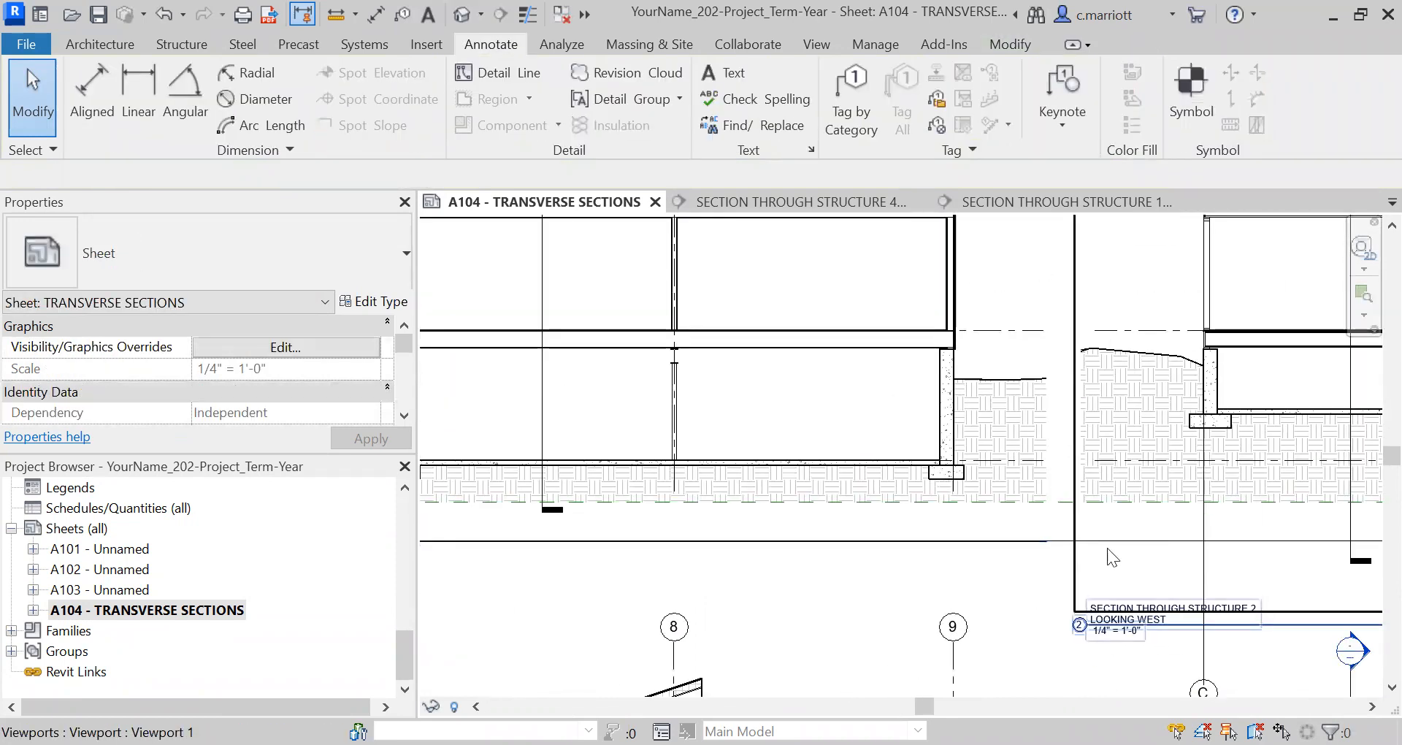
pyautogui.scroll(-3, 1178, 568)
pyautogui.moveTo(1120, 605); pyautogui.dragTo(989, 620, button='middle')
pyautogui.scroll(6, 1058, 584)
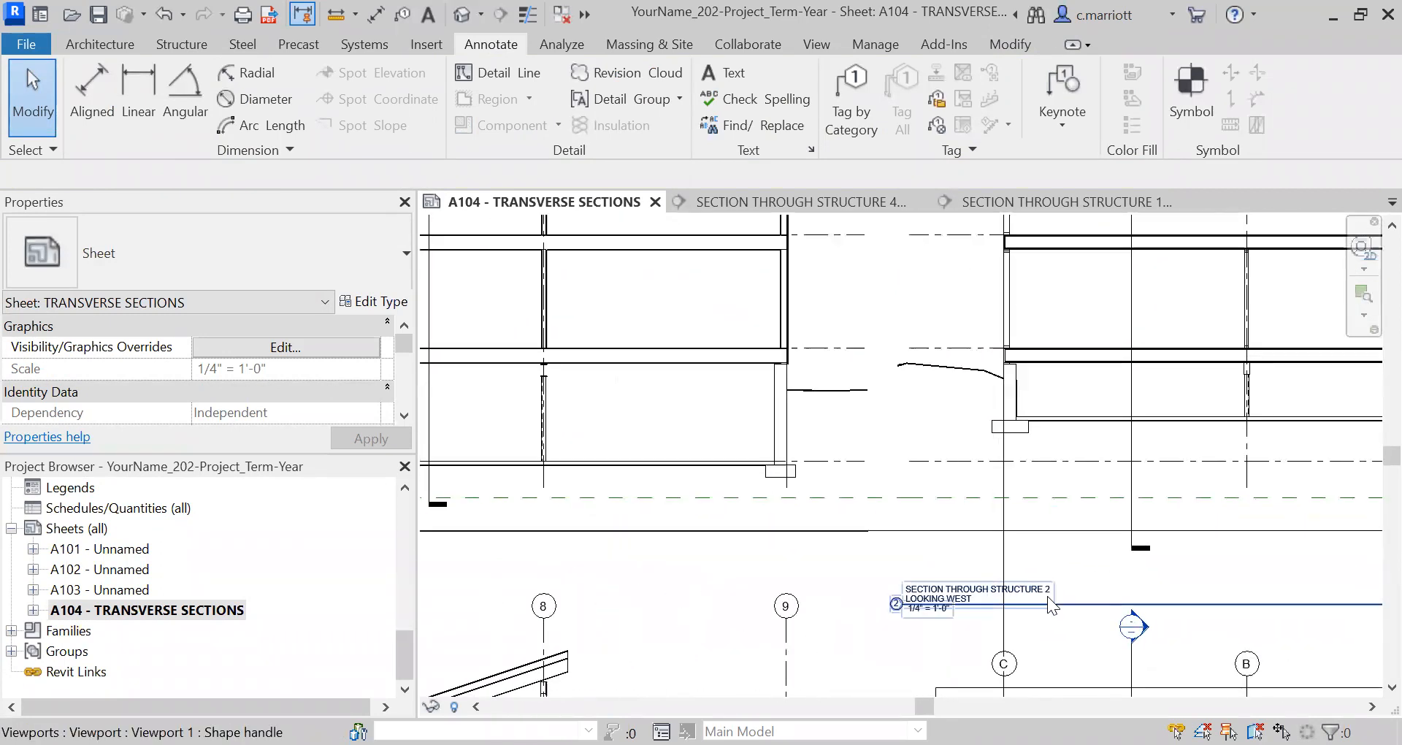
pyautogui.scroll(1, 1059, 599)
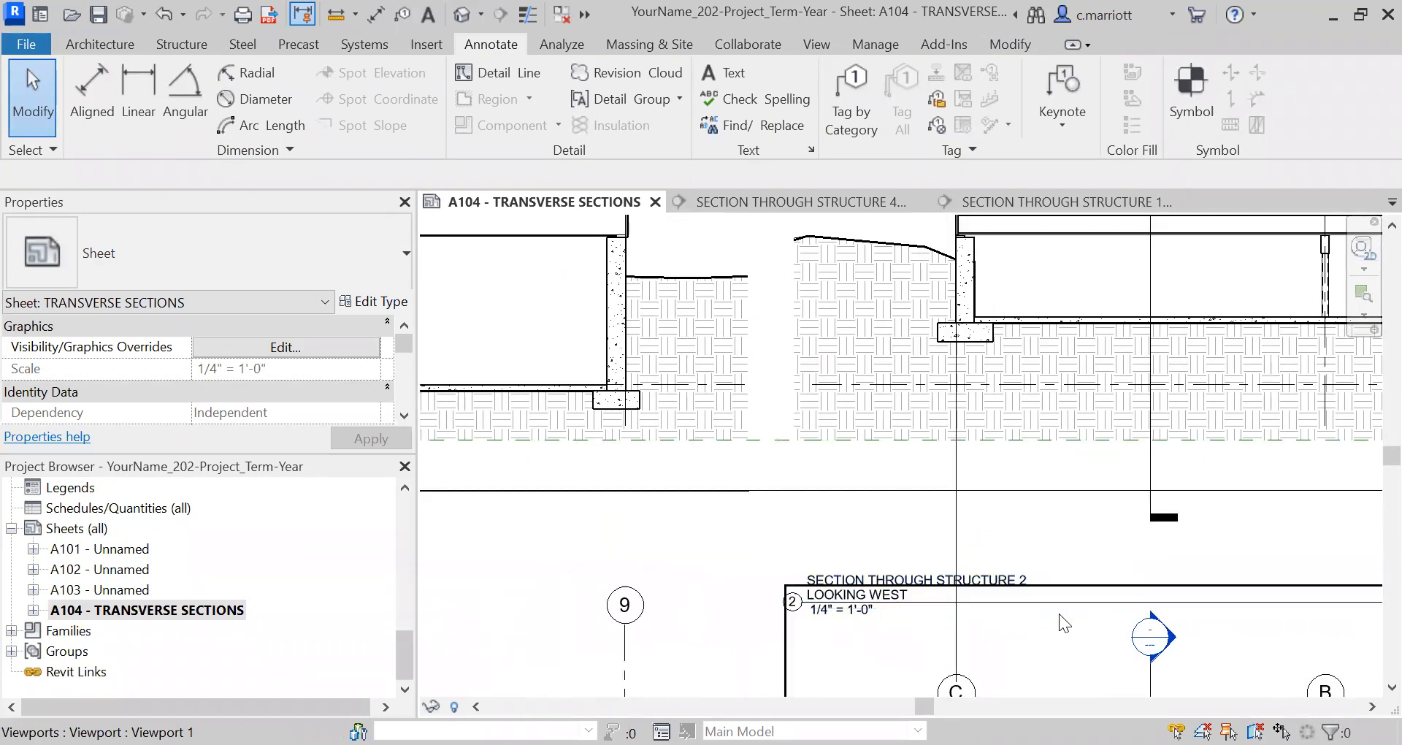
pyautogui.click(1068, 603)
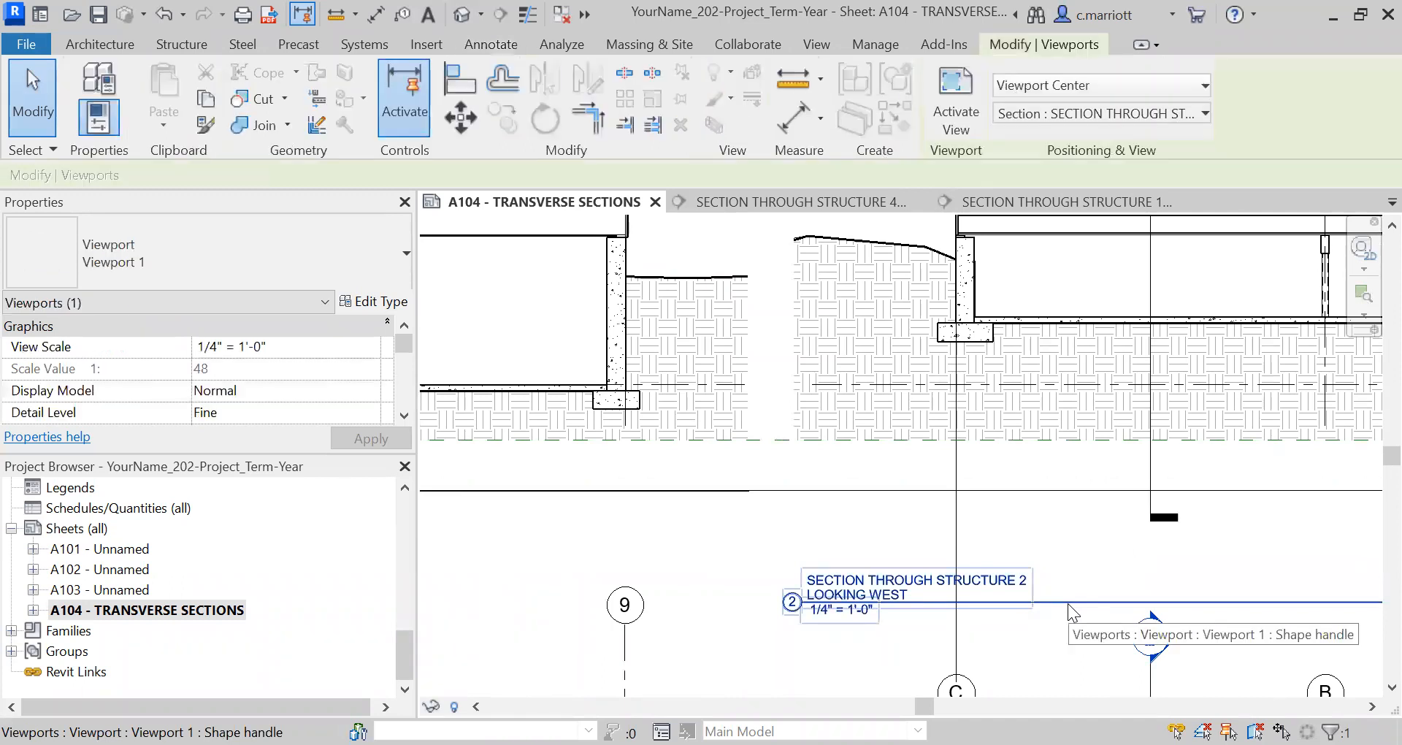
pyautogui.press('Up')
pyautogui.press('Up')
pyautogui.press('Up')
pyautogui.press('Up')
pyautogui.press('Up')
pyautogui.press('Up')
pyautogui.press('Up')
pyautogui.press('Up')
pyautogui.press('Up')
pyautogui.press('Up')
pyautogui.press('Up')
pyautogui.press('Up')
pyautogui.press('Up')
pyautogui.press('Up')
pyautogui.press('Up')
pyautogui.press('Up')
pyautogui.press('Up')
pyautogui.press('Up')
pyautogui.press('Up')
pyautogui.press('Up')
pyautogui.press('Up')
pyautogui.press('Up')
pyautogui.press('Up')
pyautogui.press('Up')
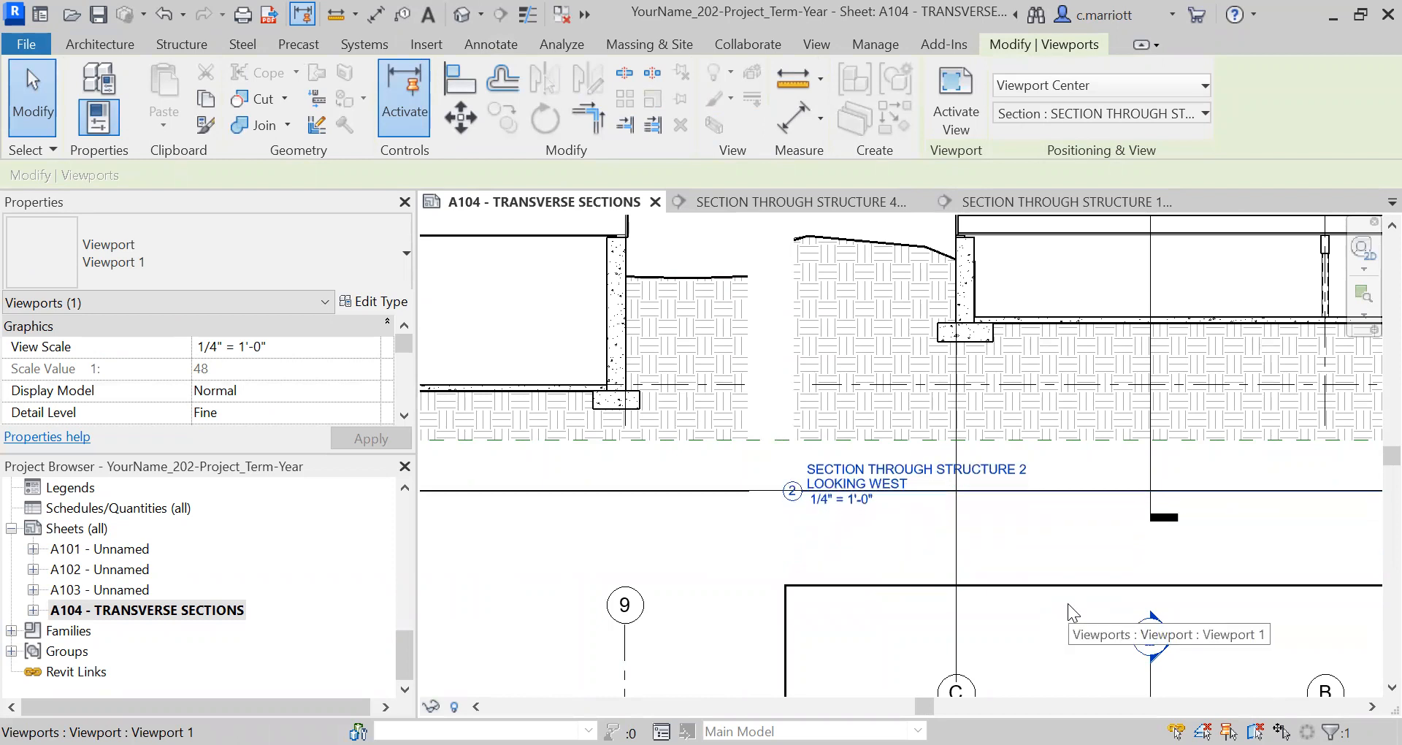
pyautogui.press('Right')
pyautogui.press('Right')
pyautogui.press('Right')
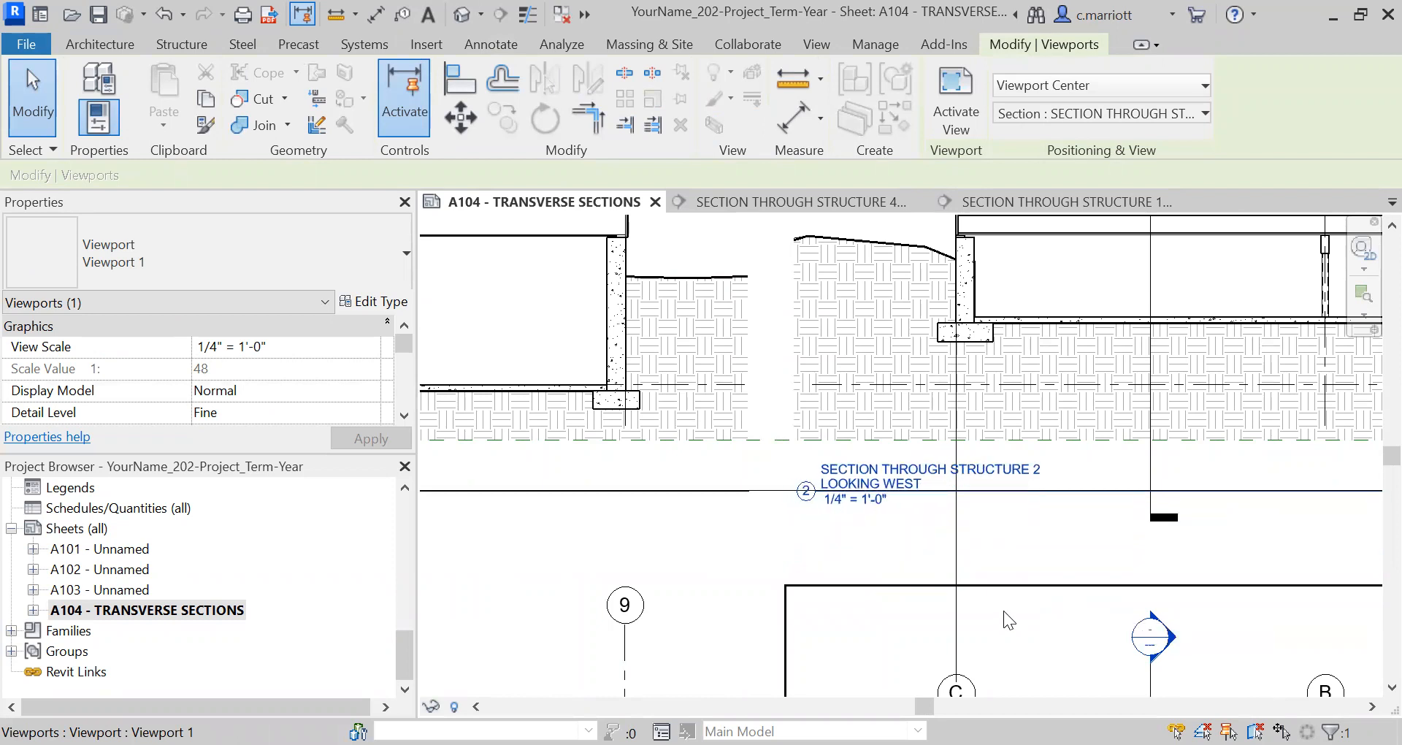
pyautogui.scroll(5, 803, 485)
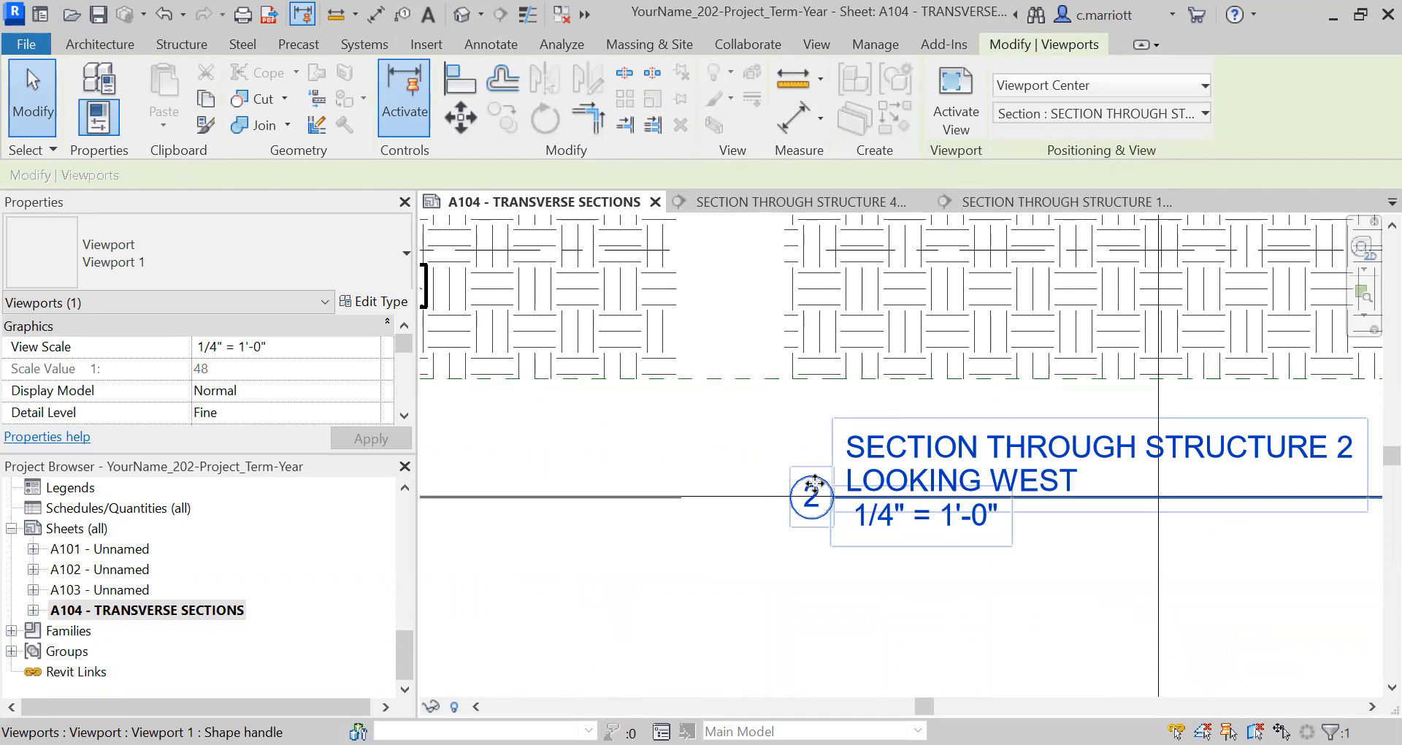
pyautogui.scroll(-7, 814, 483)
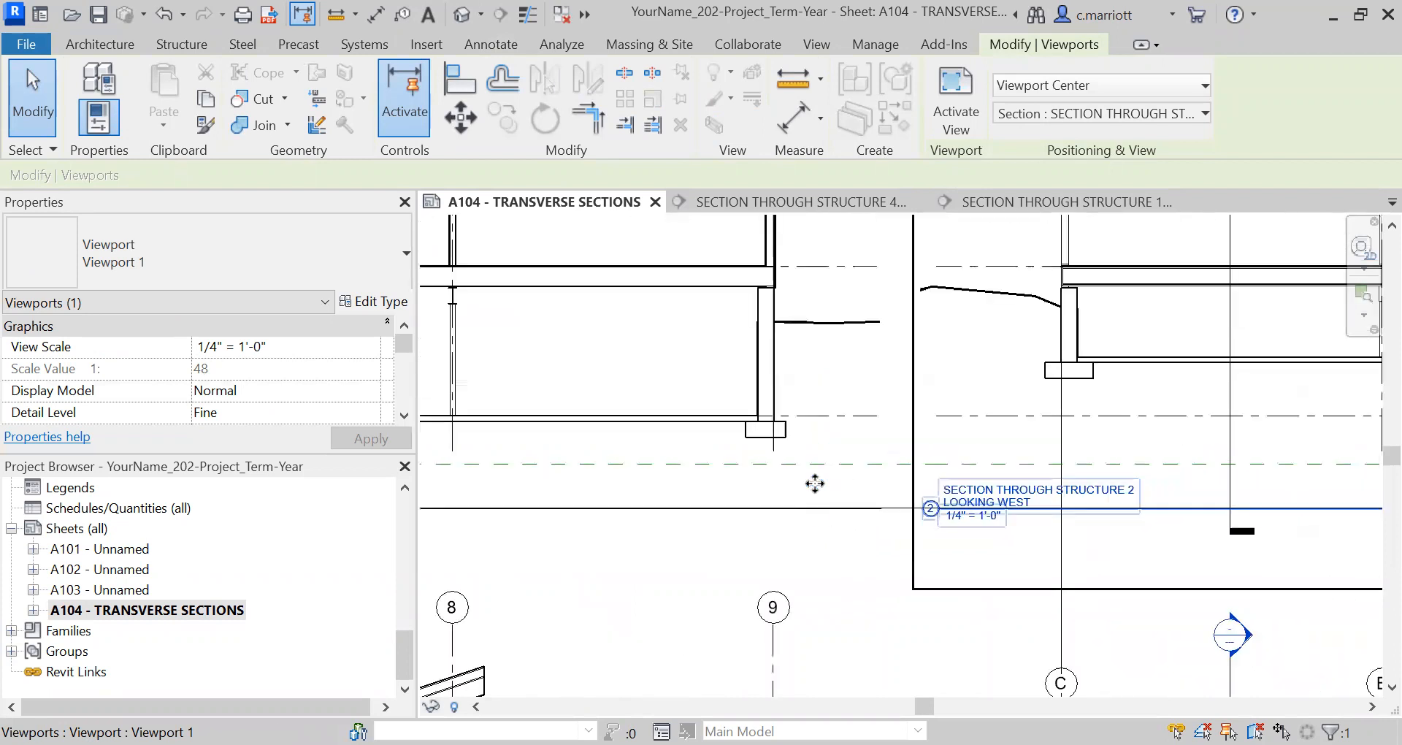
# Shorten the right end of the Structure 2 view title line to the right edge of that section's earth hatch
pyautogui.scroll(-2, 1159, 543)
pyautogui.moveTo(1198, 592); pyautogui.dragTo(736, 621, button='middle')
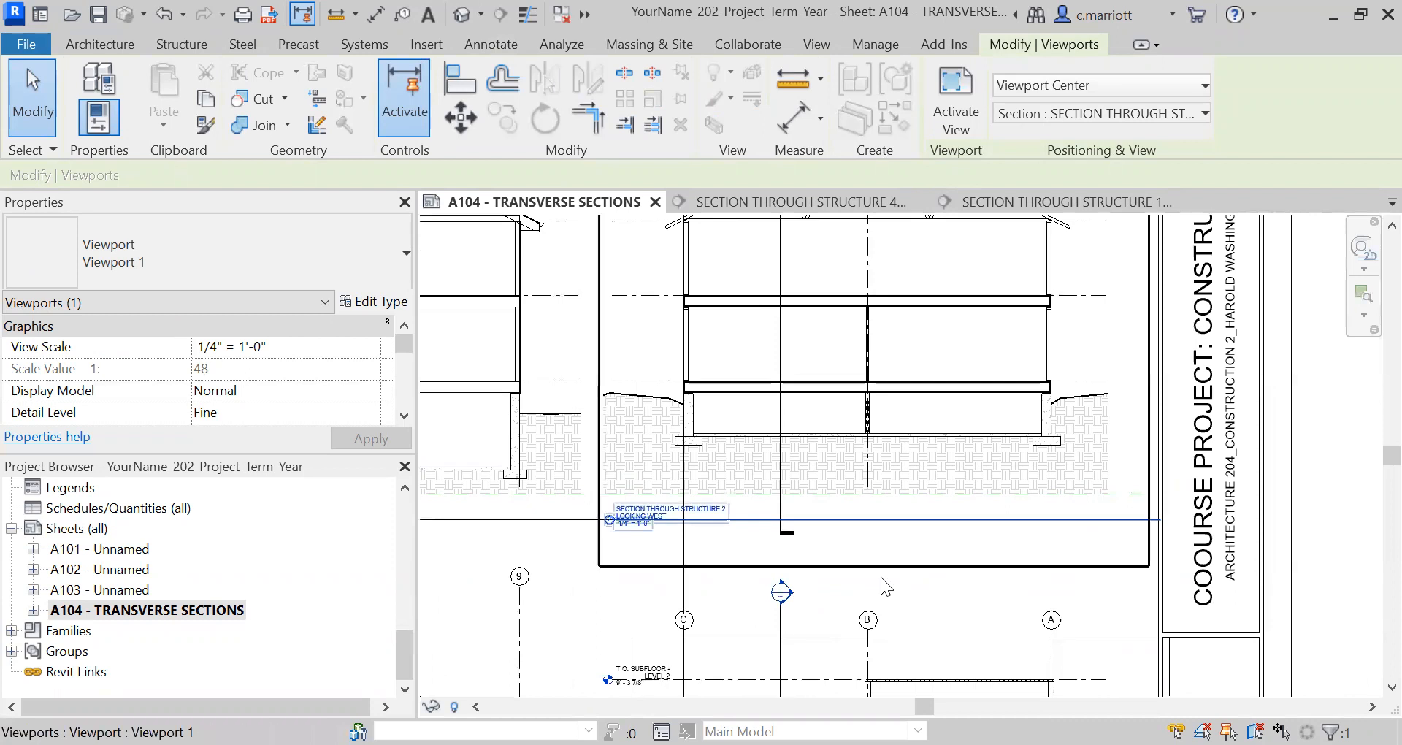
pyautogui.scroll(2, 1143, 541)
pyautogui.press('Escape')
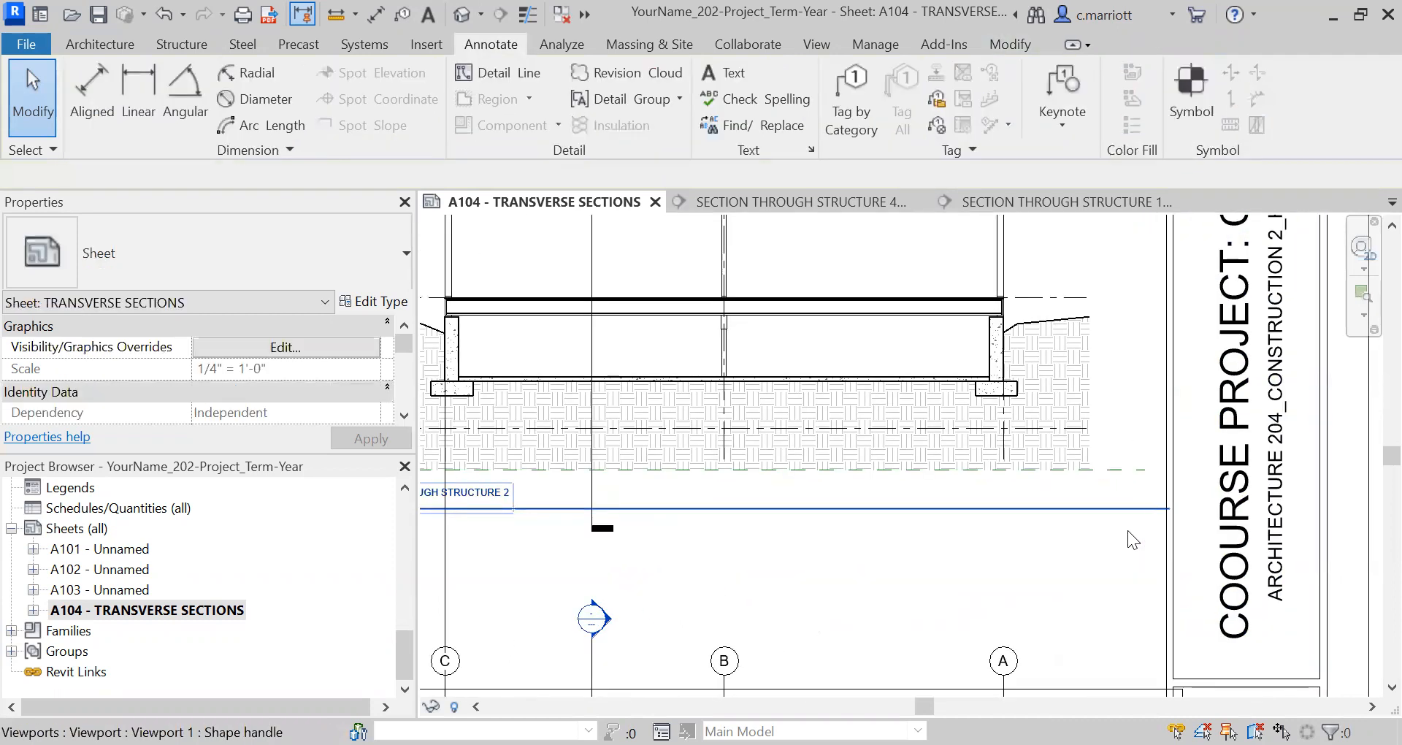
pyautogui.click(1128, 531)
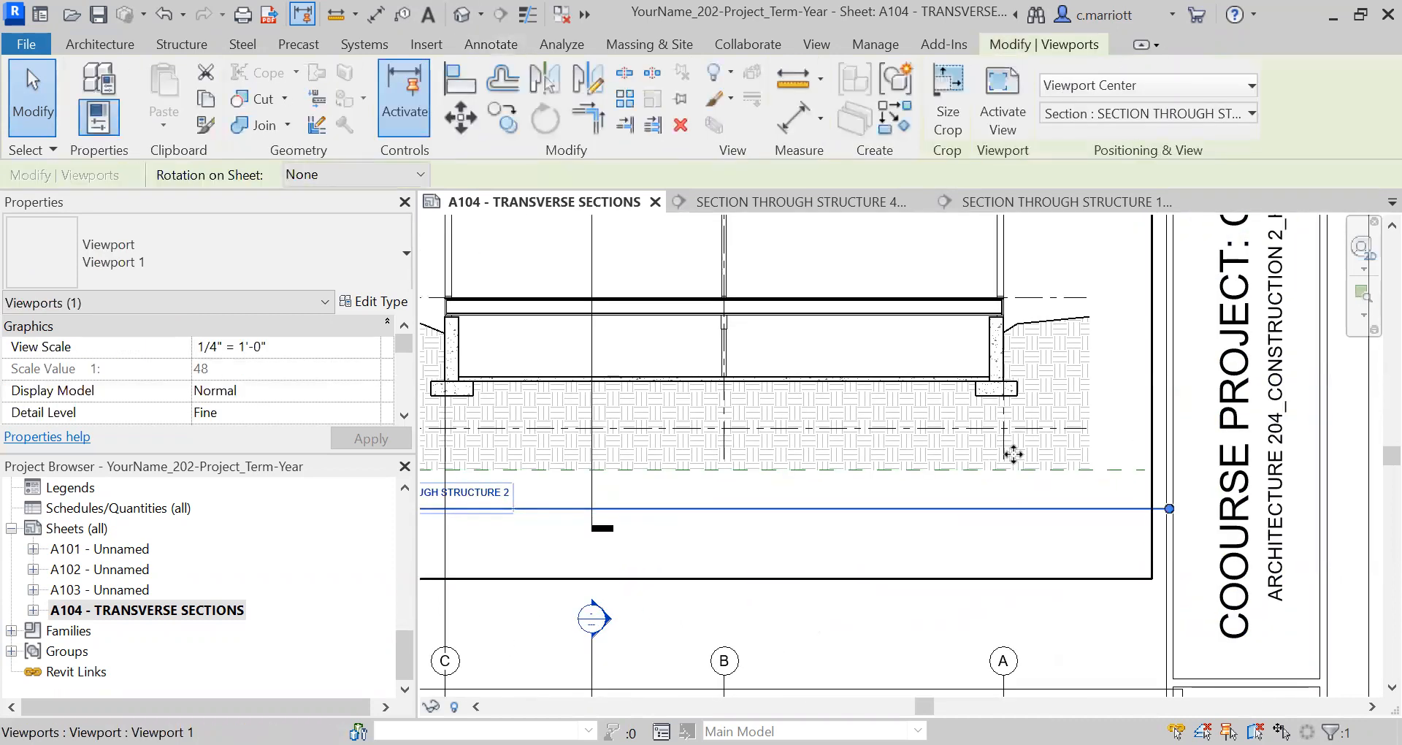
pyautogui.scroll(-1, 978, 481)
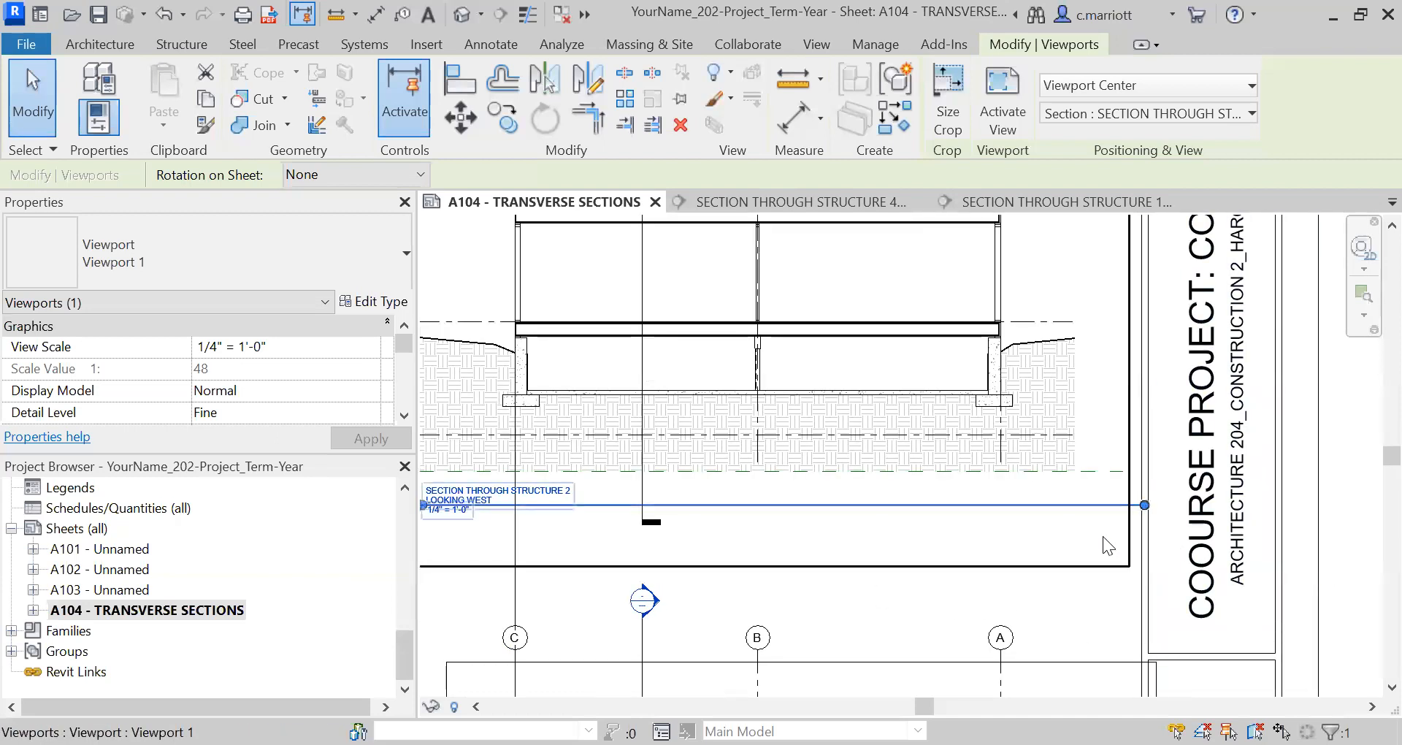
pyautogui.press('Escape')
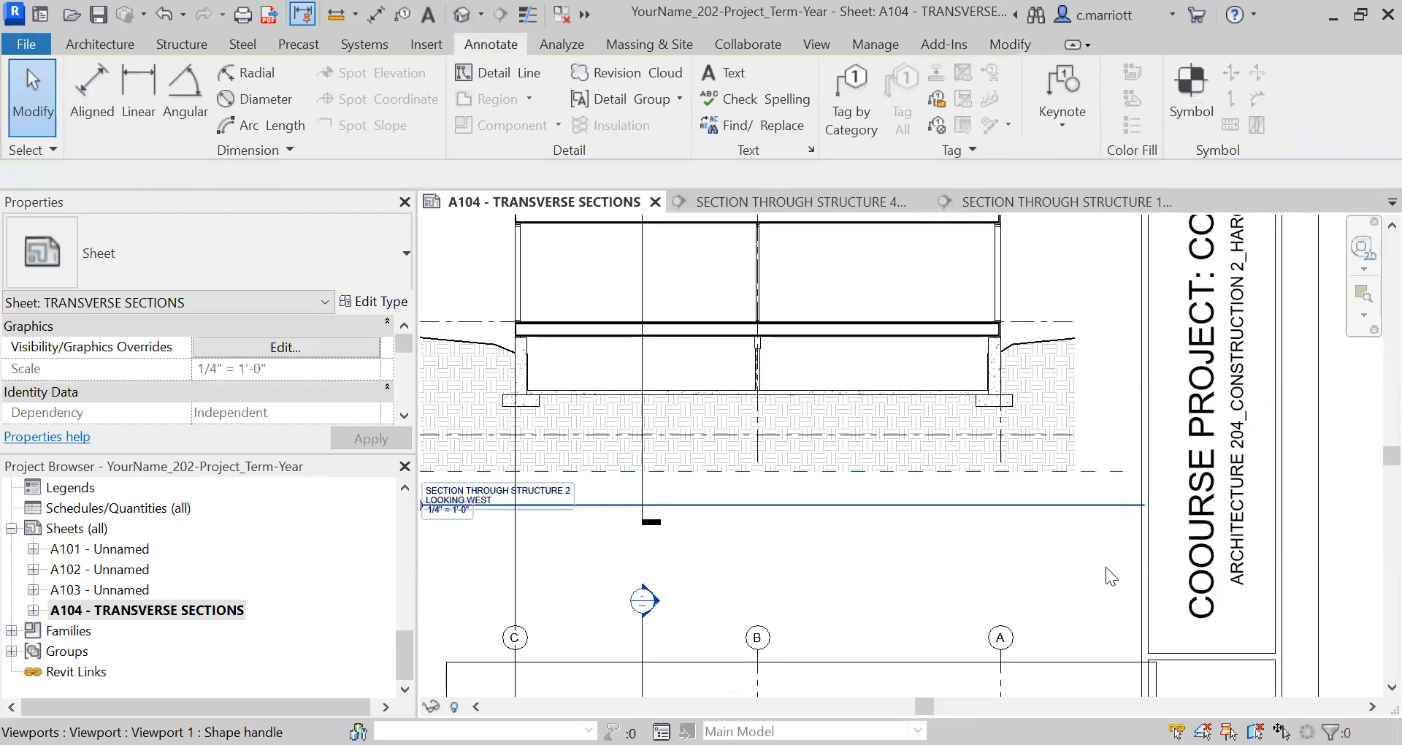
pyautogui.click(1047, 382)
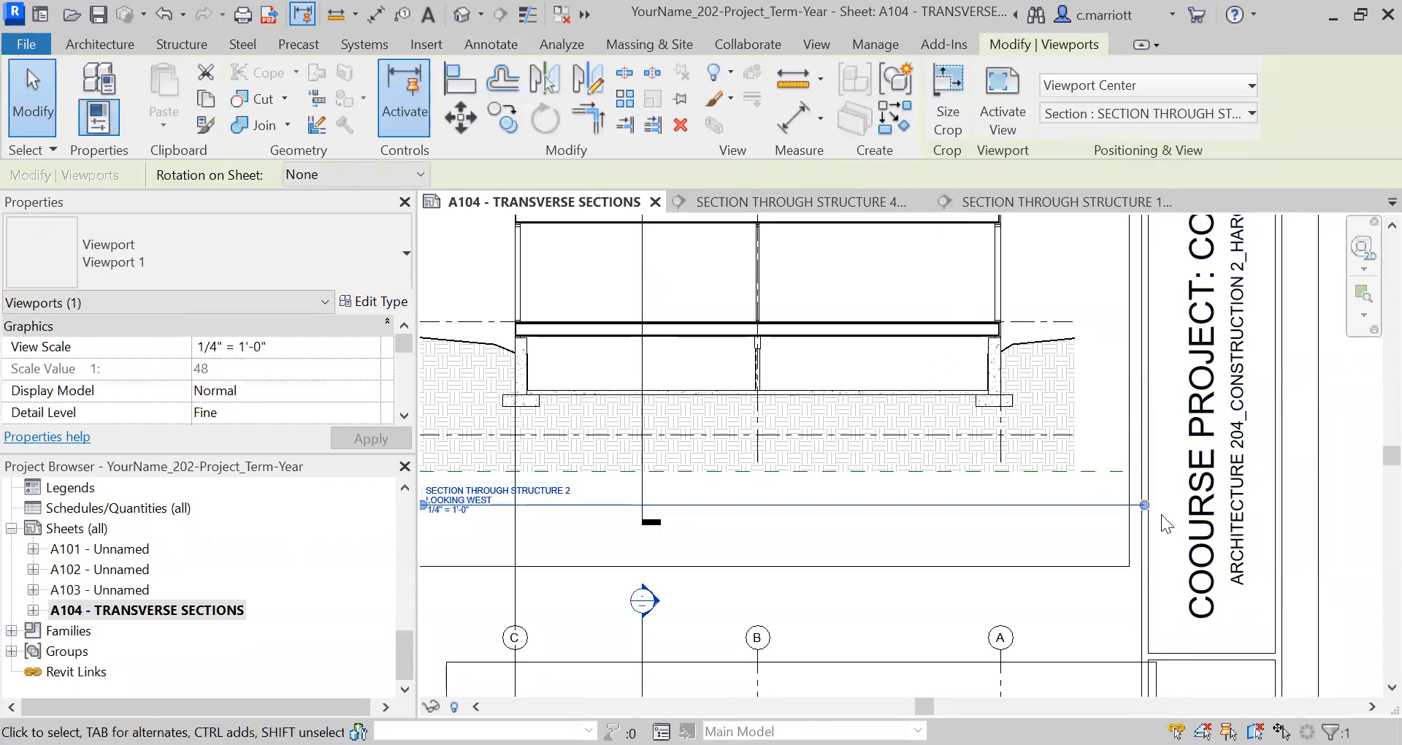
pyautogui.moveTo(1143, 503); pyautogui.dragTo(1107, 519)
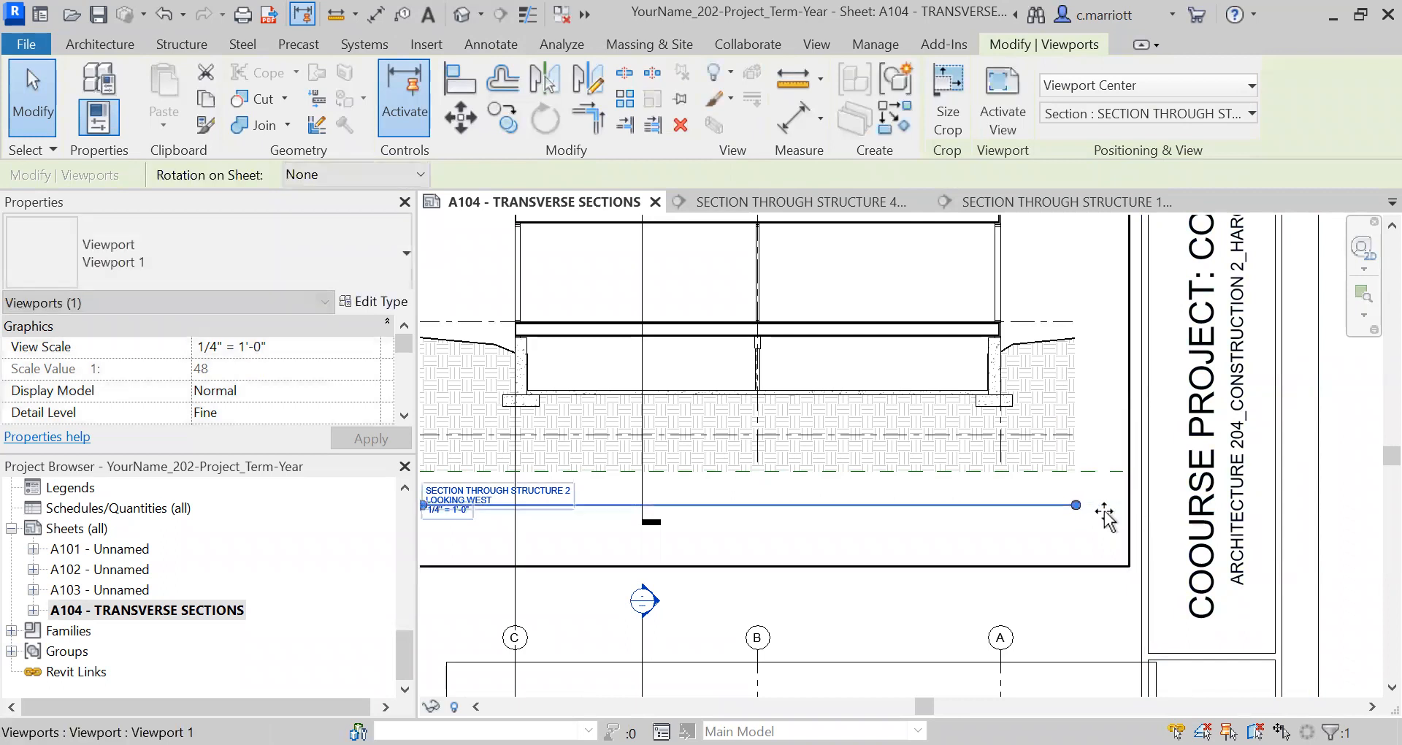
# Nudge the Structure 2 and Structure 4 viewports together slightly right, toward the title block
pyautogui.scroll(-2, 1041, 578)
pyautogui.scroll(-1, 1041, 579)
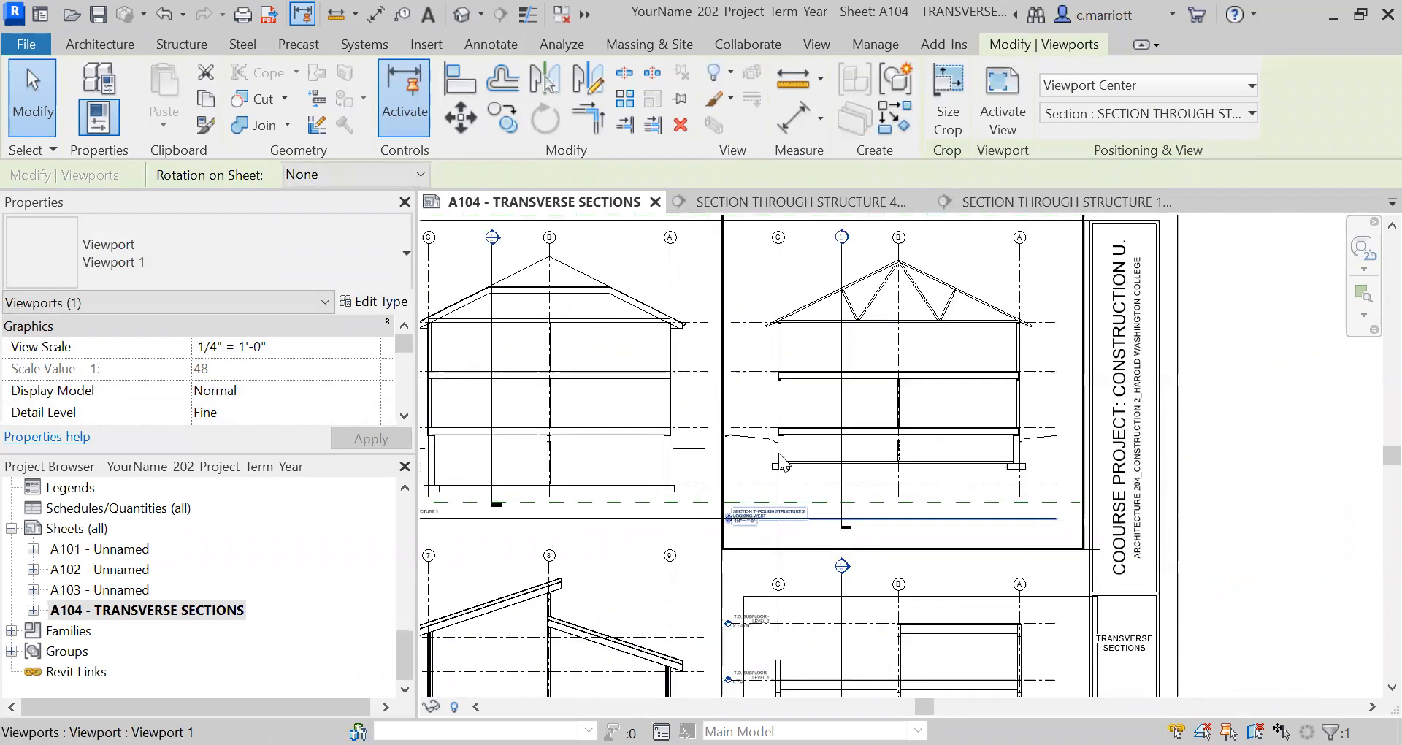
pyautogui.scroll(-4, 909, 593)
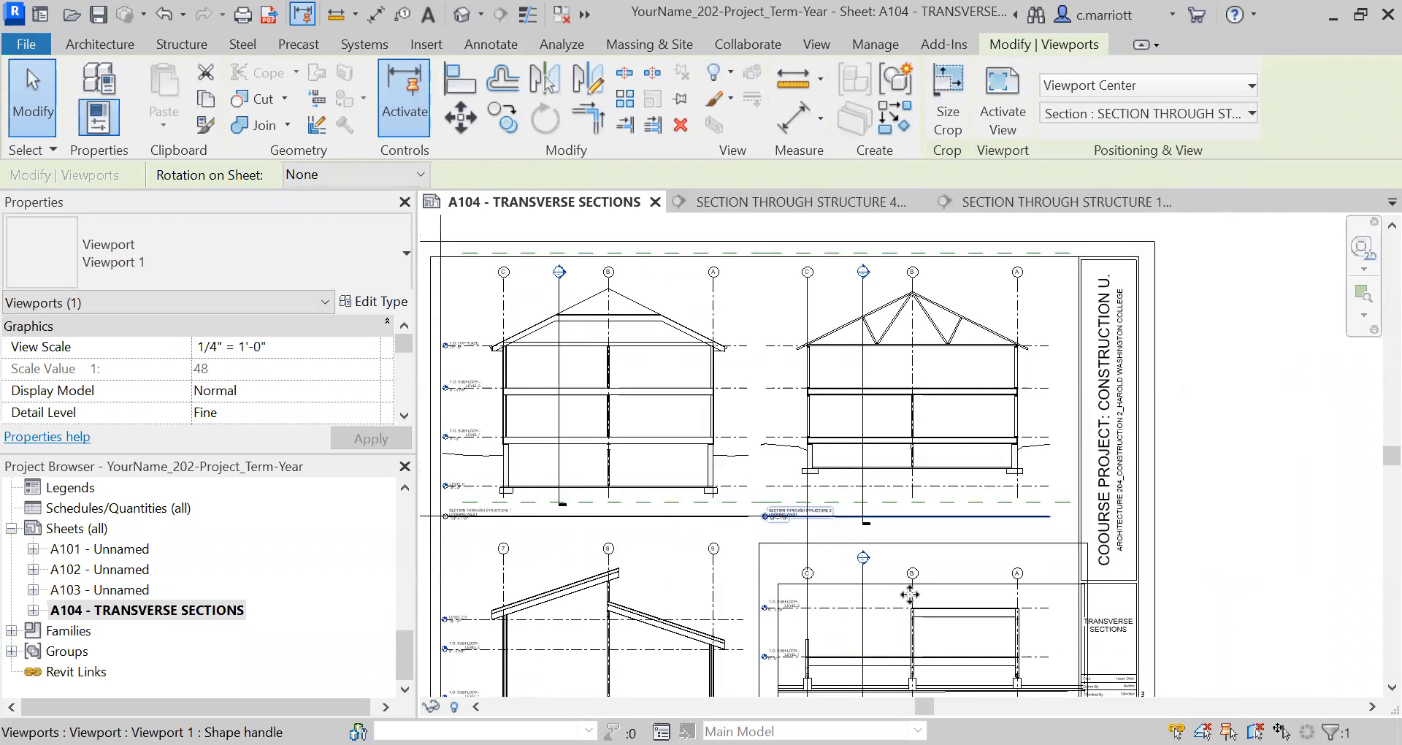
pyautogui.scroll(1, 1011, 525)
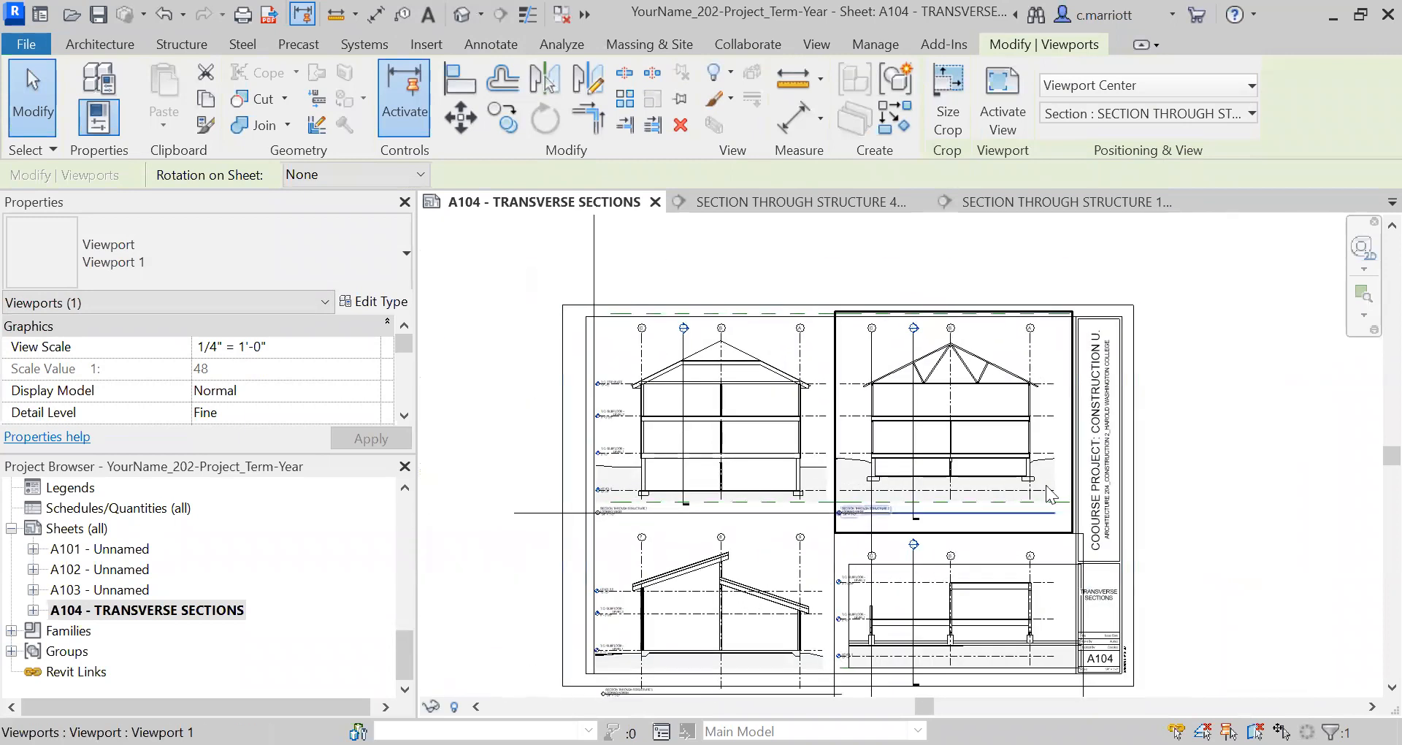
pyautogui.scroll(1, 808, 448)
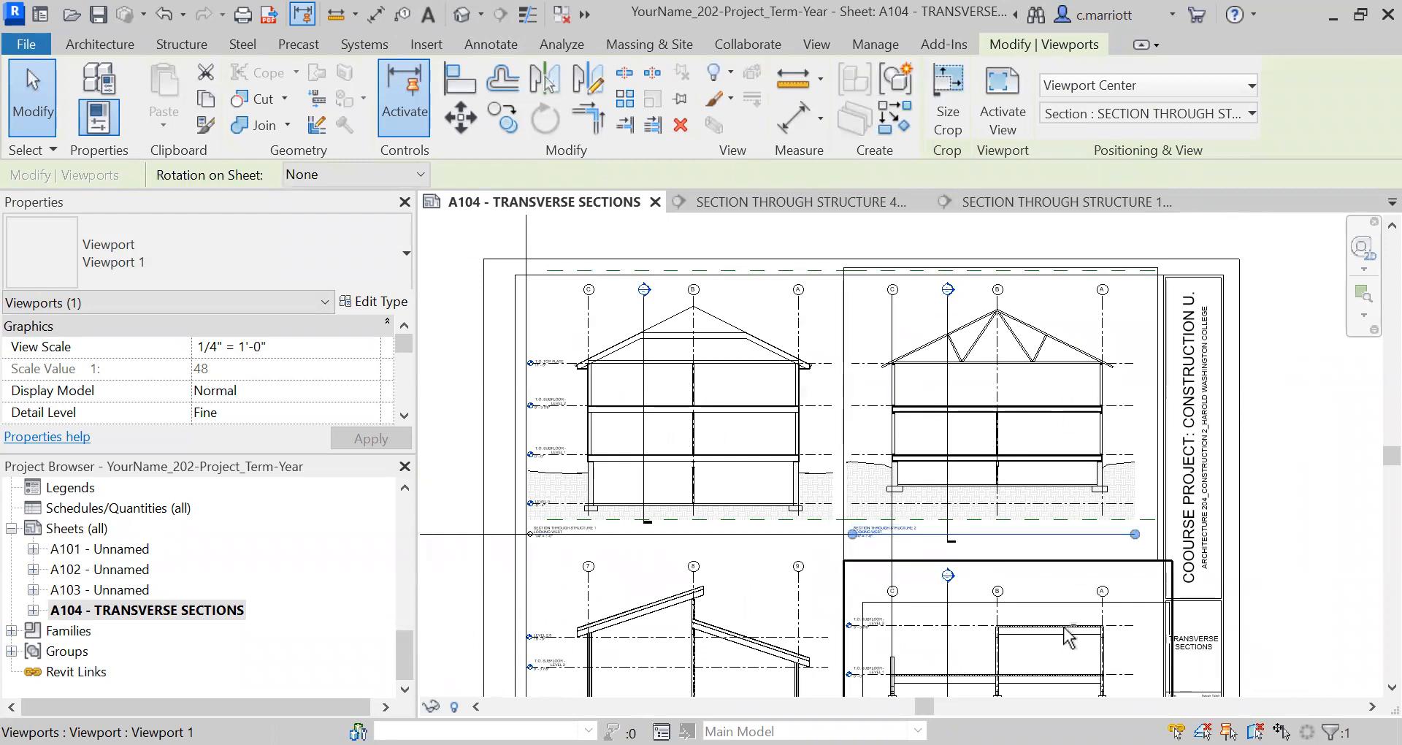
pyautogui.scroll(-3, 1102, 613)
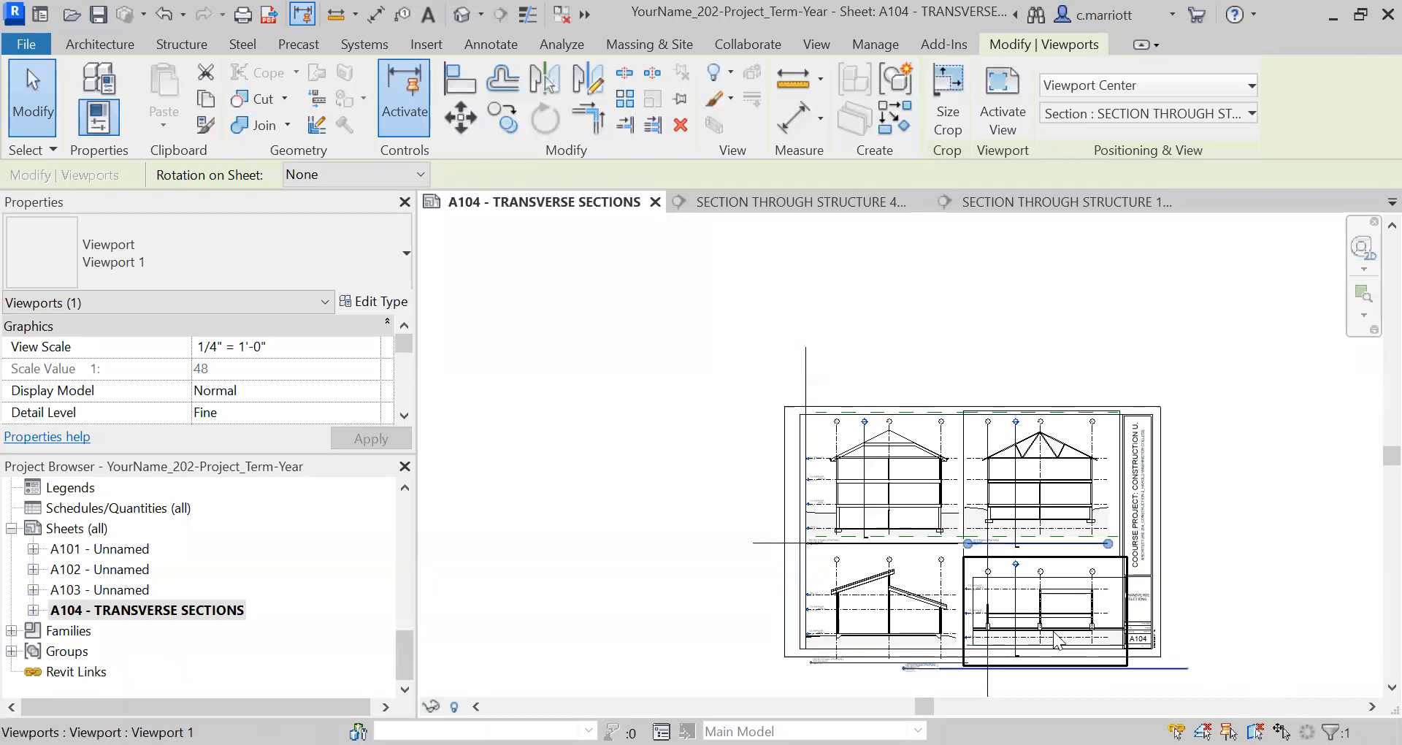
pyautogui.click(1171, 534)
pyautogui.click(1066, 593)
pyautogui.keyDown('ctrl'); pyautogui.click(1075, 617); pyautogui.keyUp('ctrl')
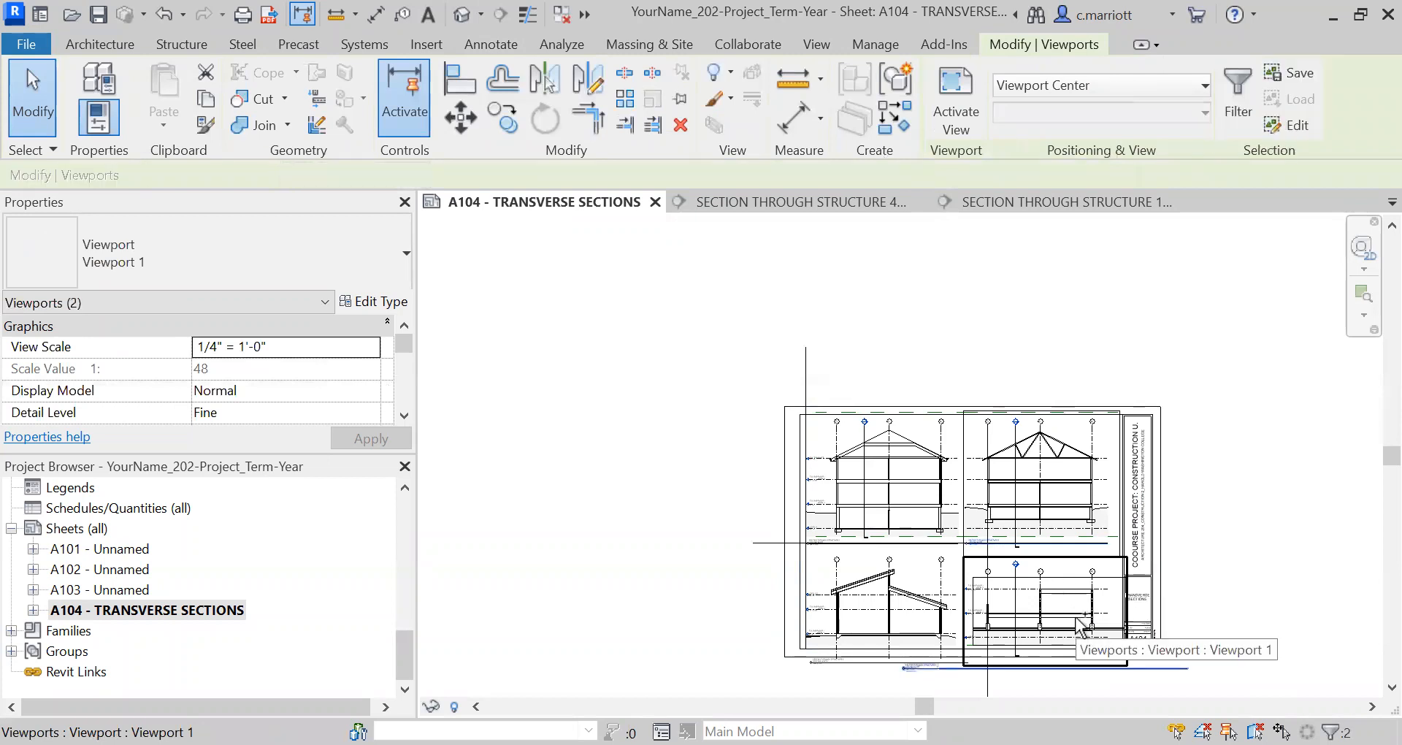
pyautogui.press('Right')
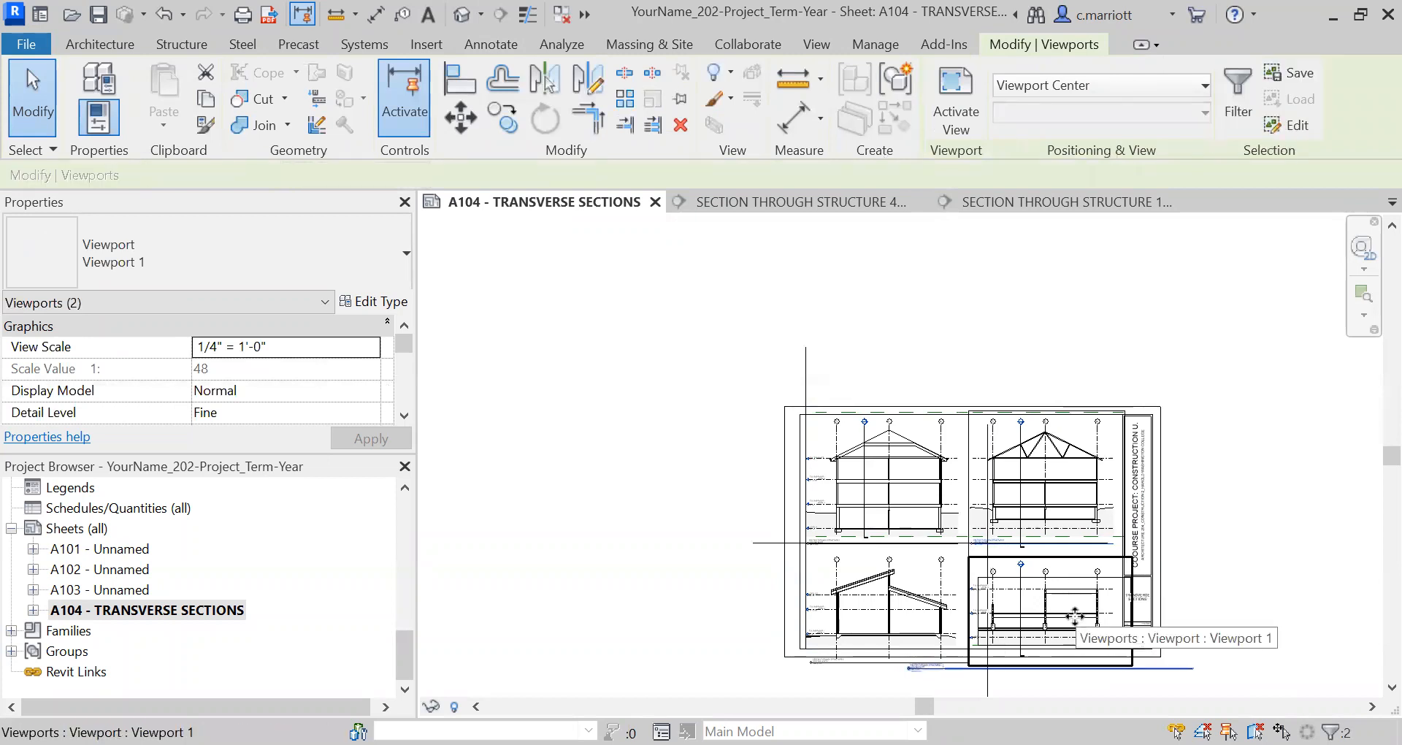
pyautogui.press('Right')
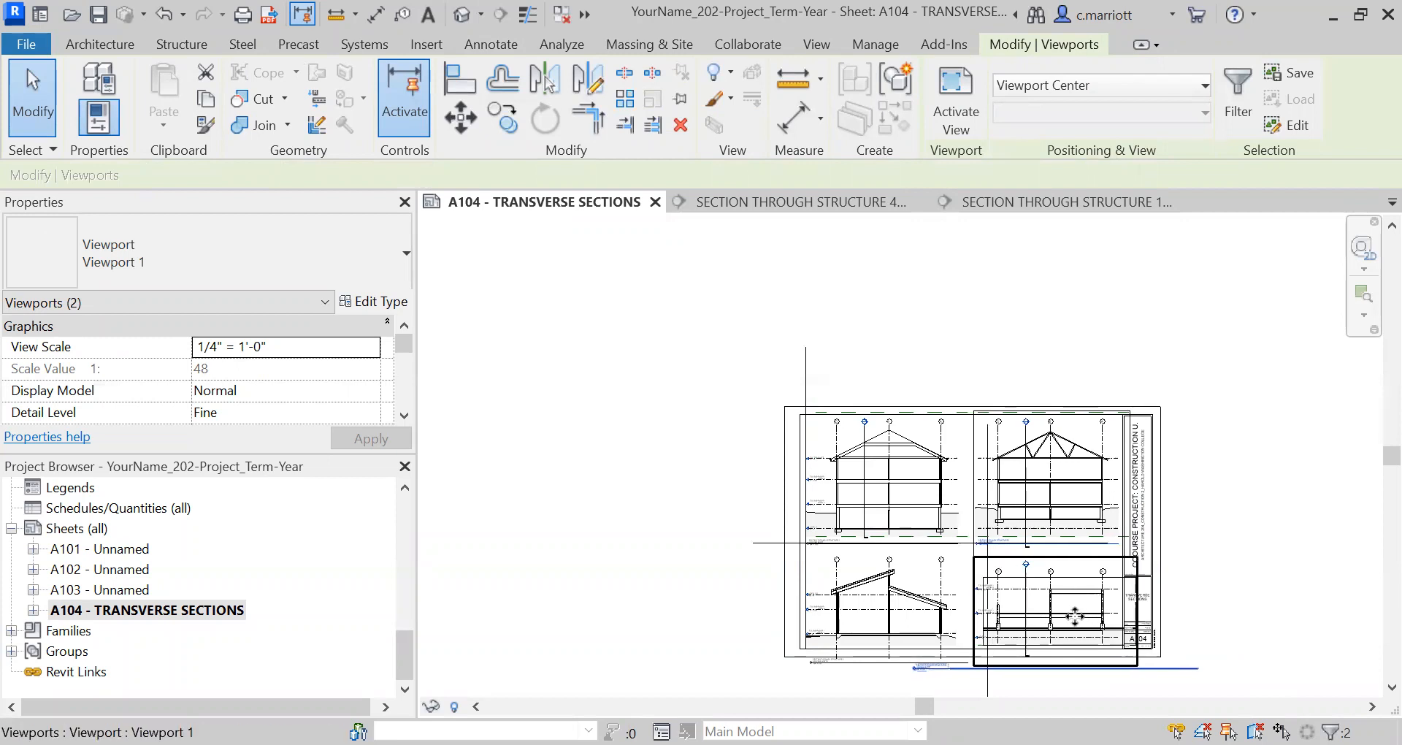
pyautogui.press('Left')
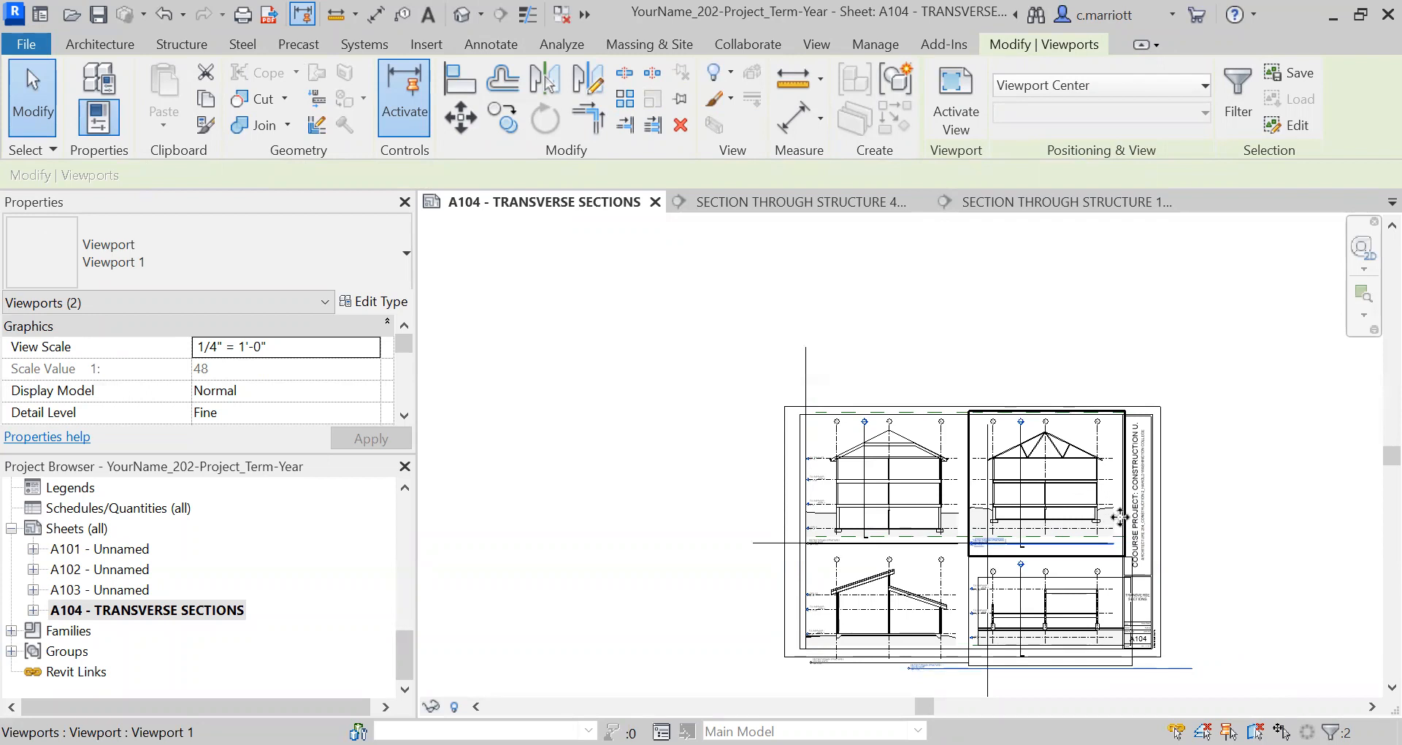
pyautogui.click(1193, 599)
# Delete the horizontal guide line running through the Structure 1 and Structure 2 view titles
pyautogui.scroll(2, 1066, 644)
pyautogui.scroll(1, 999, 587)
pyautogui.scroll(-3, 1000, 581)
pyautogui.moveTo(961, 501); pyautogui.dragTo(1044, 438, button='middle')
pyautogui.scroll(2, 801, 488)
pyautogui.scroll(4, 1059, 448)
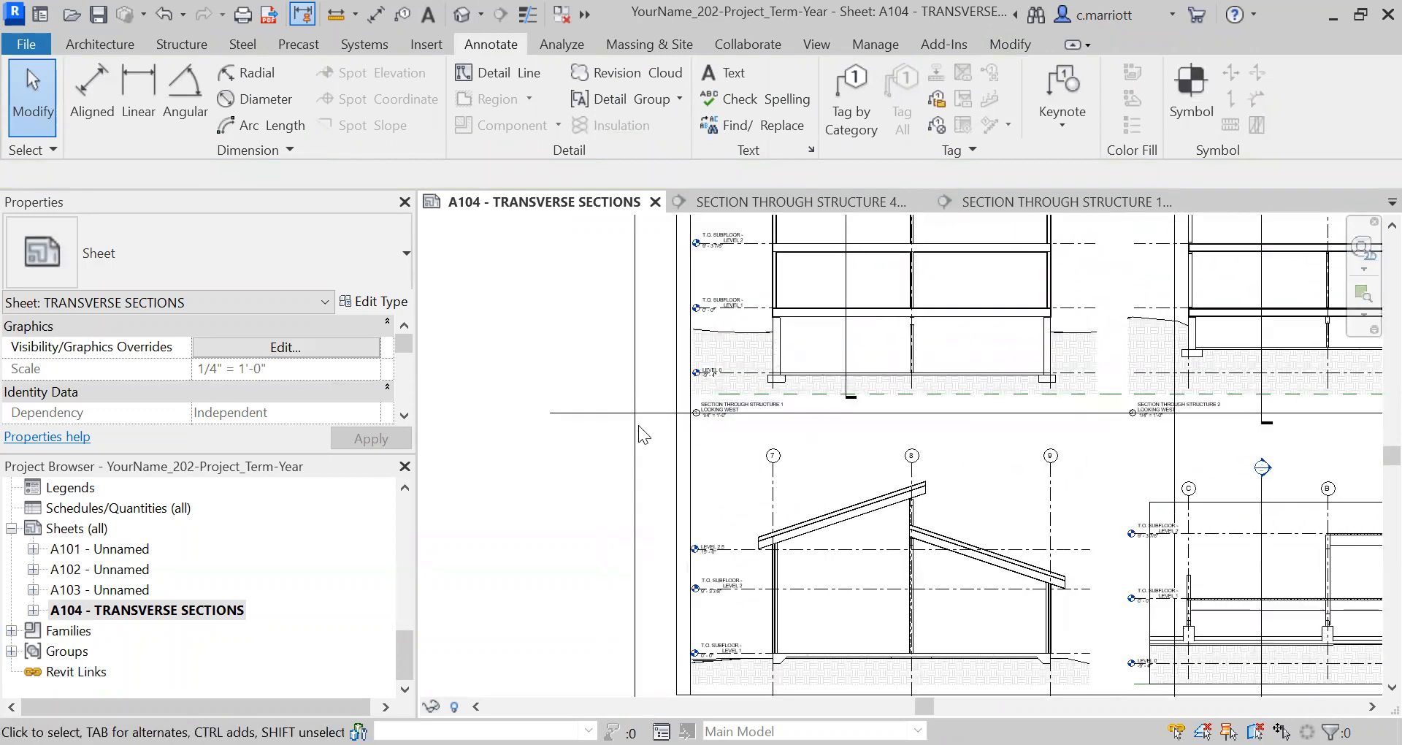
pyautogui.click(625, 423)
pyautogui.press('Escape')
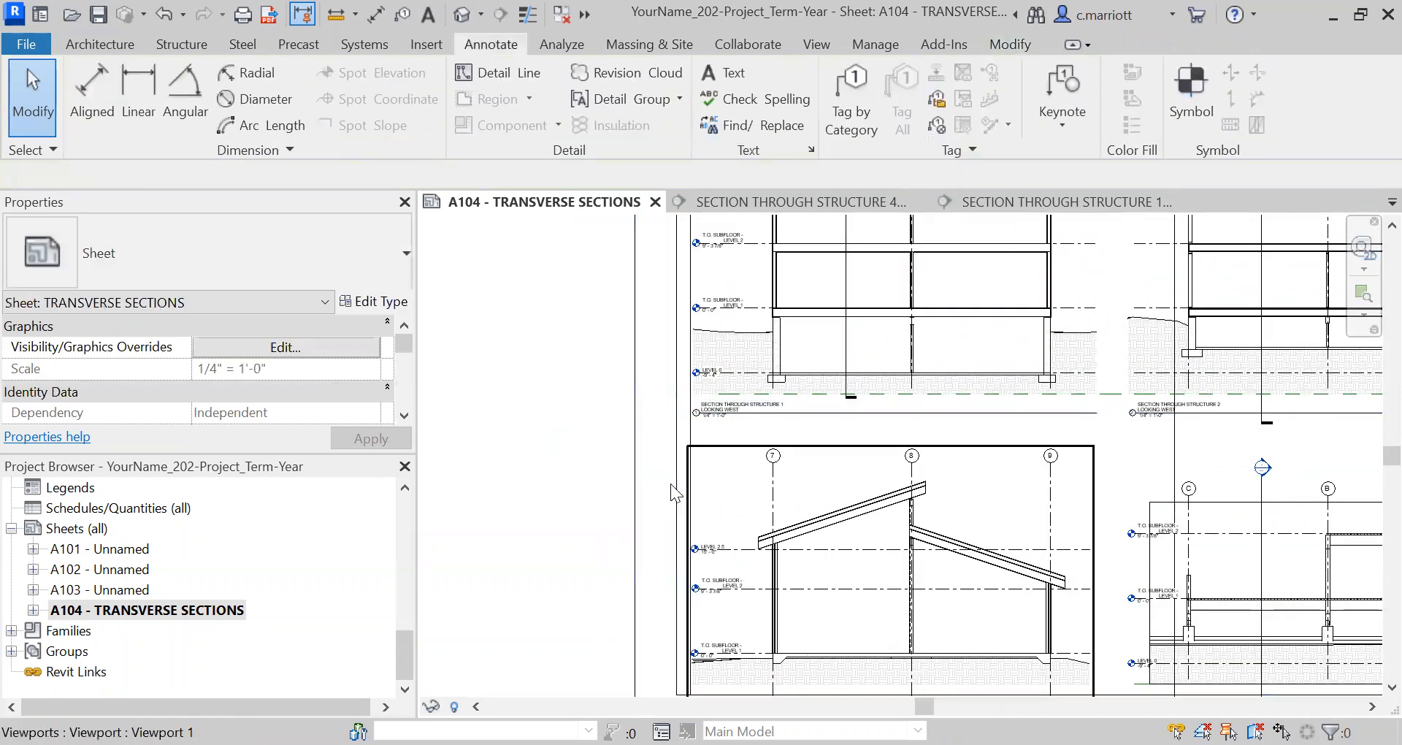
# Nudge the Structure 3 viewport up, closer to the Structure 1 view title
pyautogui.scroll(-1, 859, 462)
pyautogui.moveTo(836, 499); pyautogui.dragTo(808, 396, button='middle')
pyautogui.scroll(3, 837, 374)
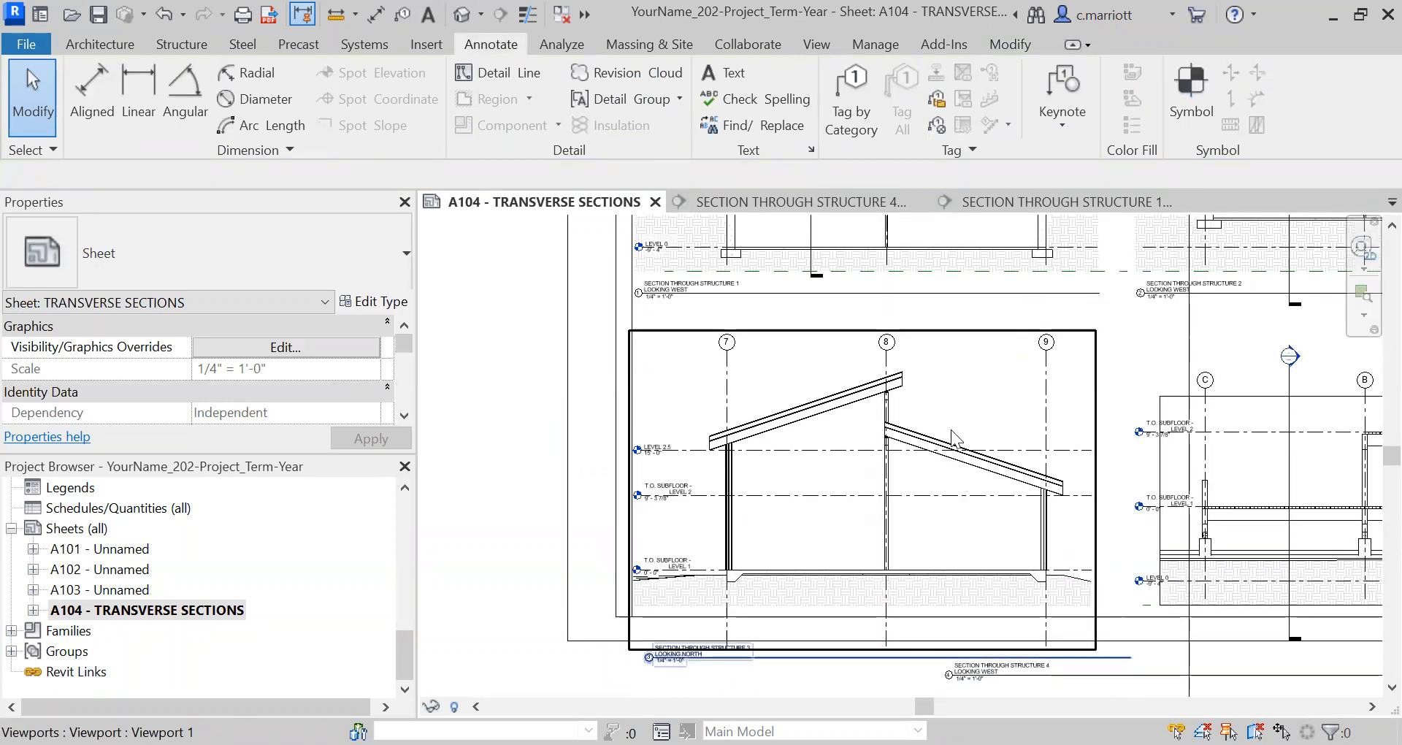
pyautogui.click(860, 399)
pyautogui.moveTo(857, 400); pyautogui.dragTo(857, 396)
pyautogui.press('Up')
pyautogui.press('Up')
pyautogui.press('Up')
pyautogui.press('Up')
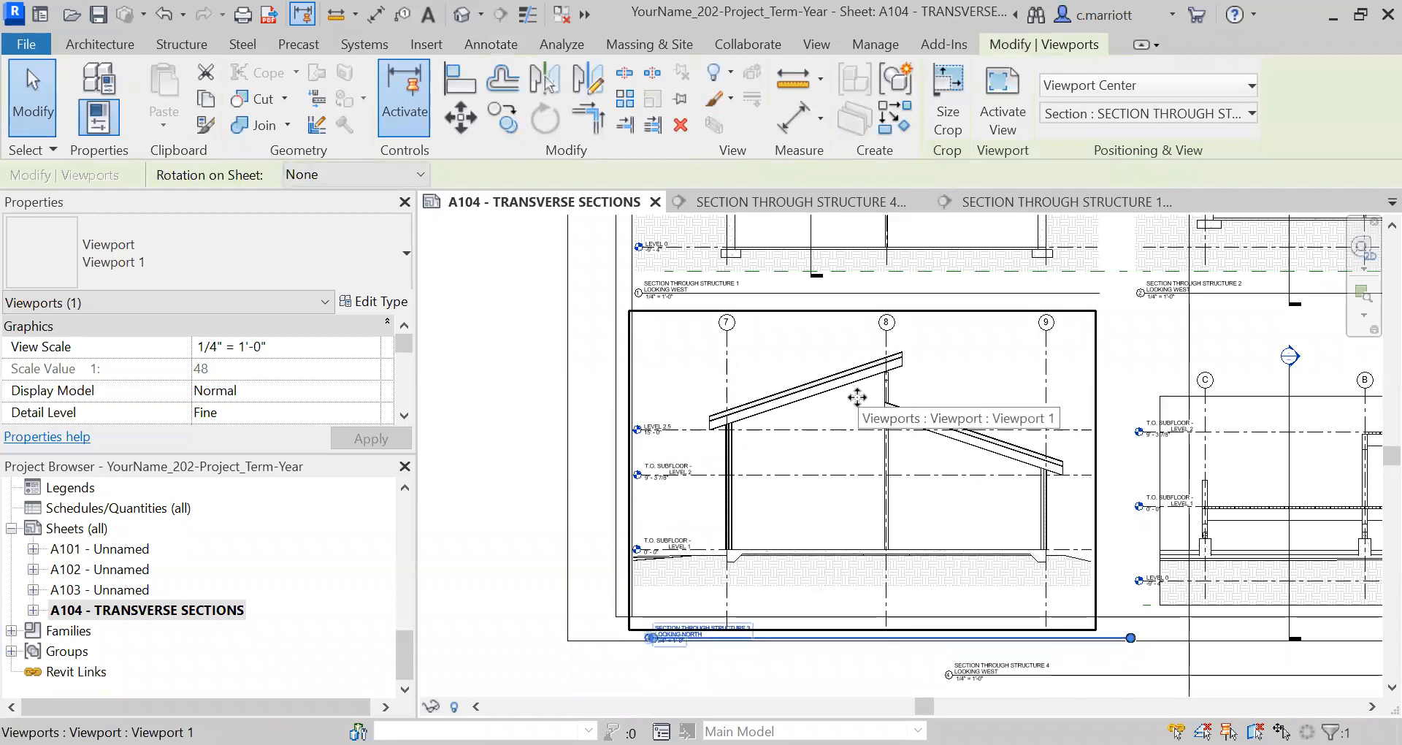
pyautogui.moveTo(475, 407); pyautogui.dragTo(485, 314, button='middle')
pyautogui.scroll(-2, 831, 471)
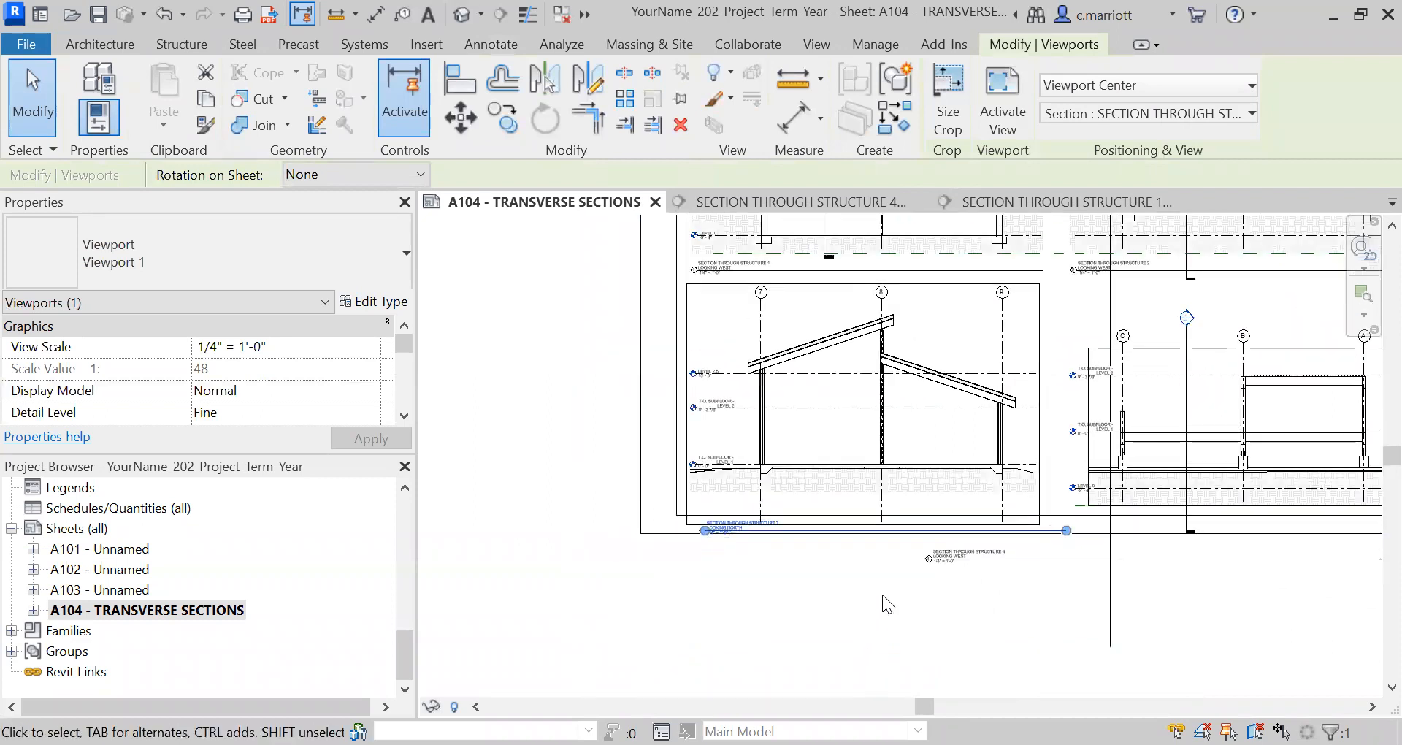
pyautogui.scroll(5, 882, 577)
pyautogui.moveTo(842, 625); pyautogui.dragTo(862, 680, button='middle')
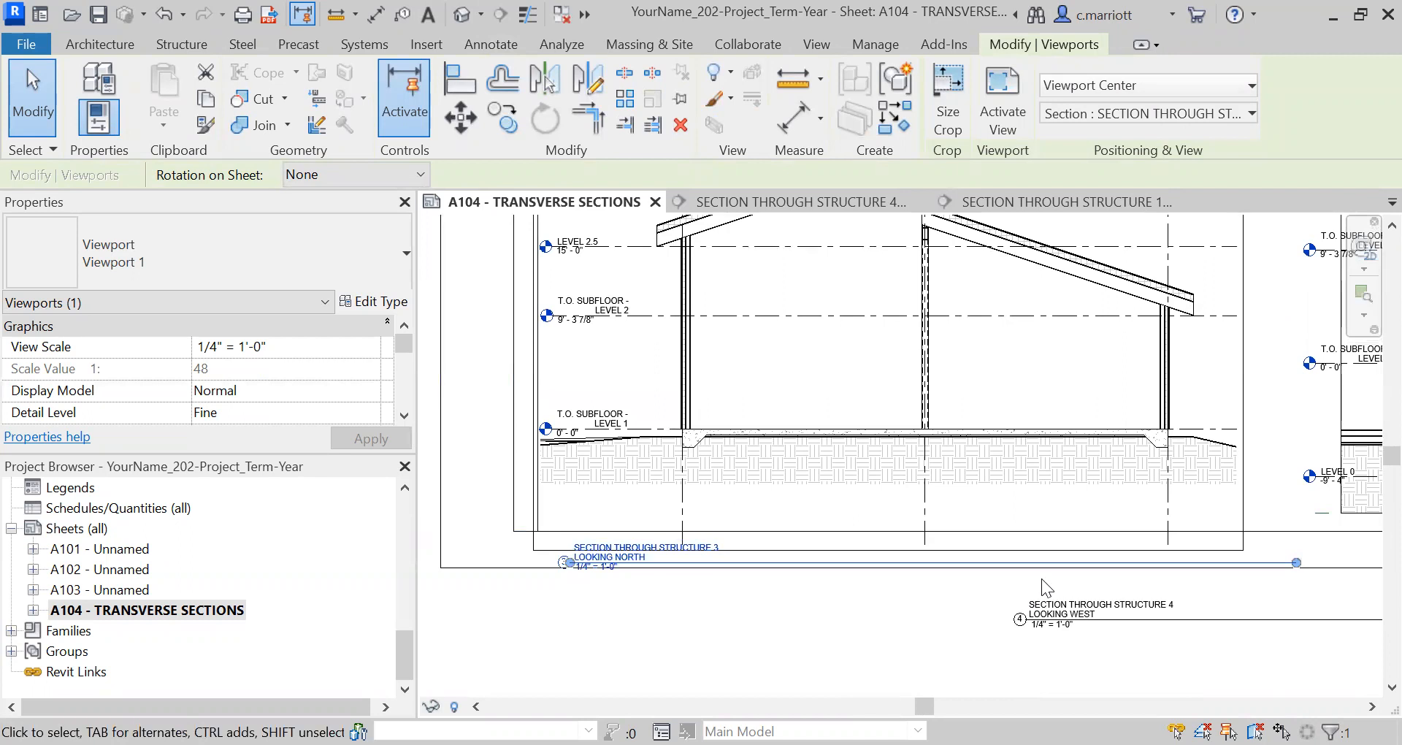
# Move the Structure 3 view title up to just below that section's earth hatch
pyautogui.click(839, 612)
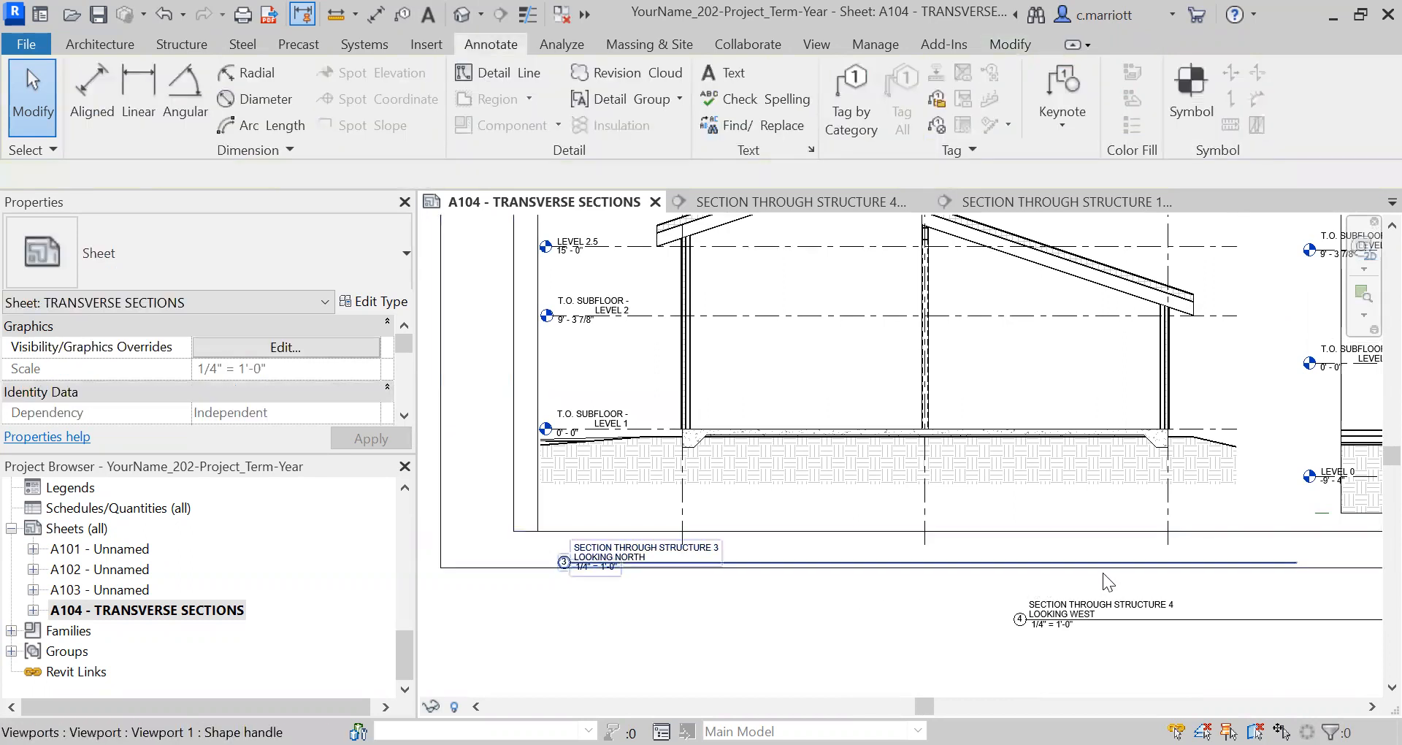
pyautogui.click(1103, 574)
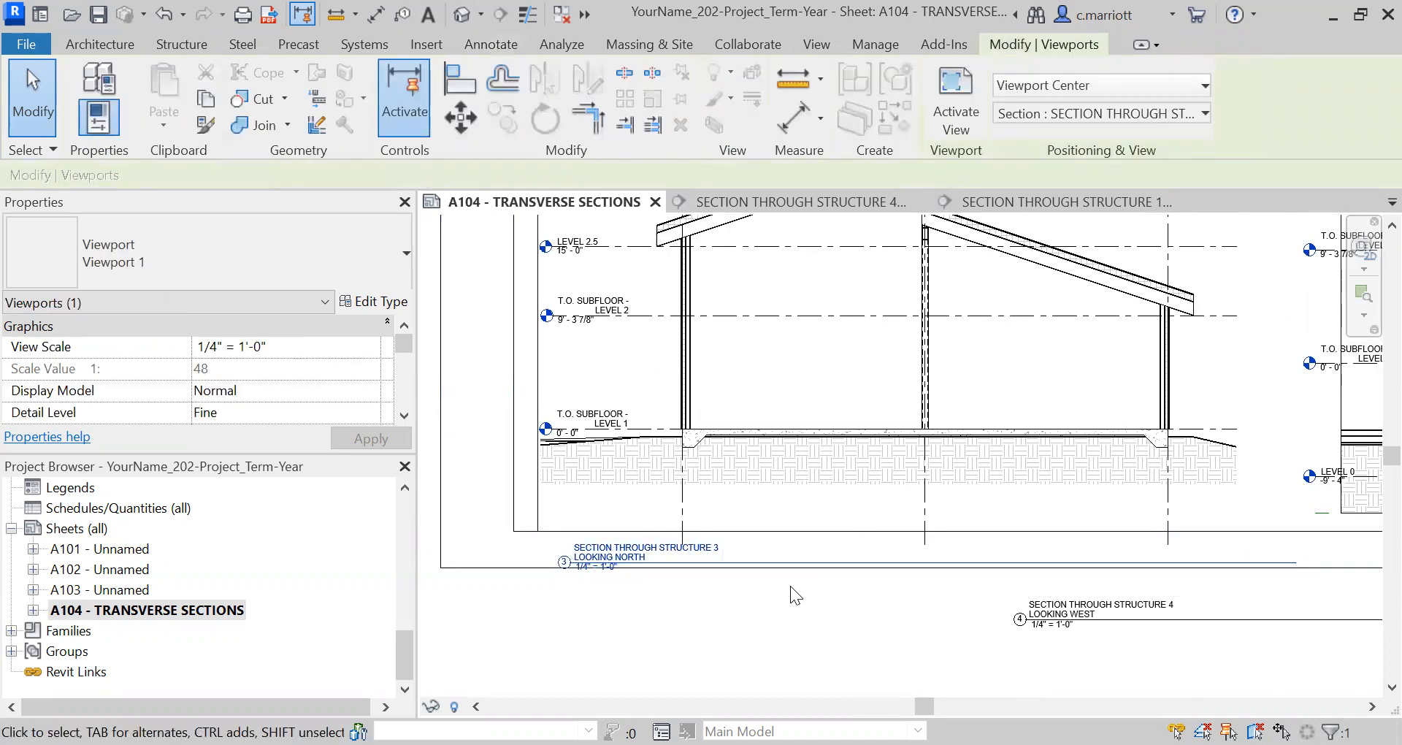
pyautogui.press('Up')
pyautogui.press('Up')
pyautogui.press('Up')
pyautogui.press('Up')
pyautogui.press('Up')
pyautogui.press('Up')
pyautogui.press('Up')
pyautogui.press('Up')
pyautogui.press('Up')
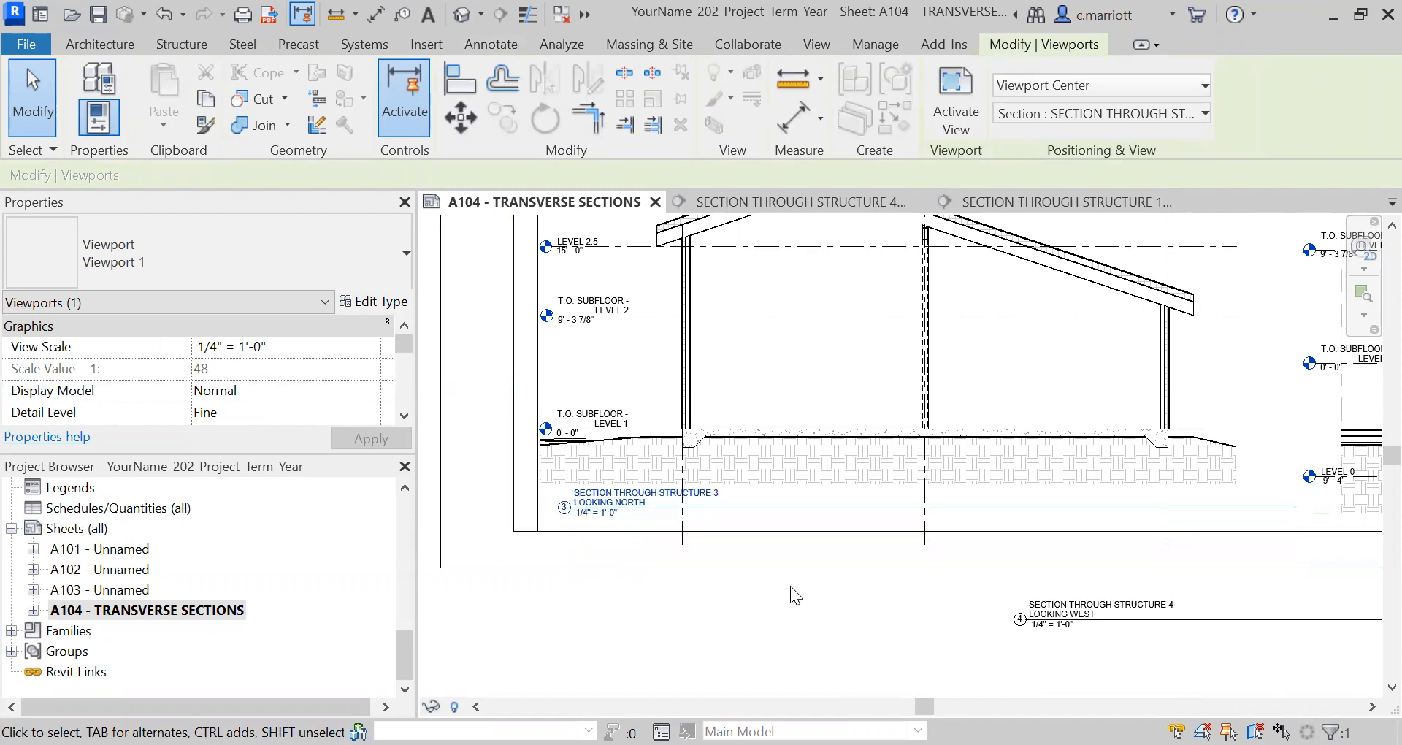
pyautogui.press('Down')
# Nudge the Structure 3 view title left until its number bubble lines up with the section's level heads
pyautogui.press('Left')
pyautogui.press('Left')
pyautogui.press('Left')
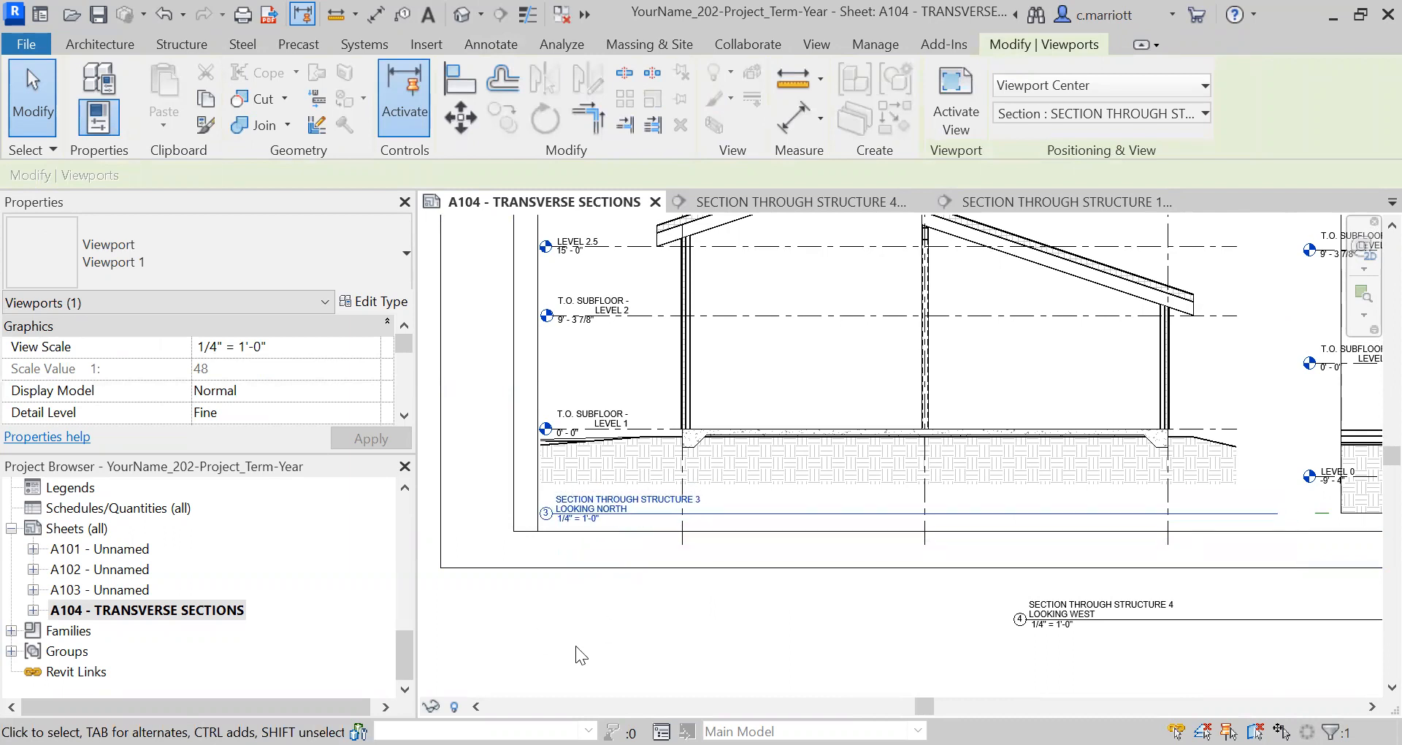
pyautogui.scroll(3, 544, 408)
pyautogui.moveTo(488, 397)
pyautogui.mouseDown(button='middle')
pyautogui.moveTo(544, 282)
pyautogui.moveTo(540, 201)
pyautogui.moveTo(544, 215)
pyautogui.mouseUp(button='middle')
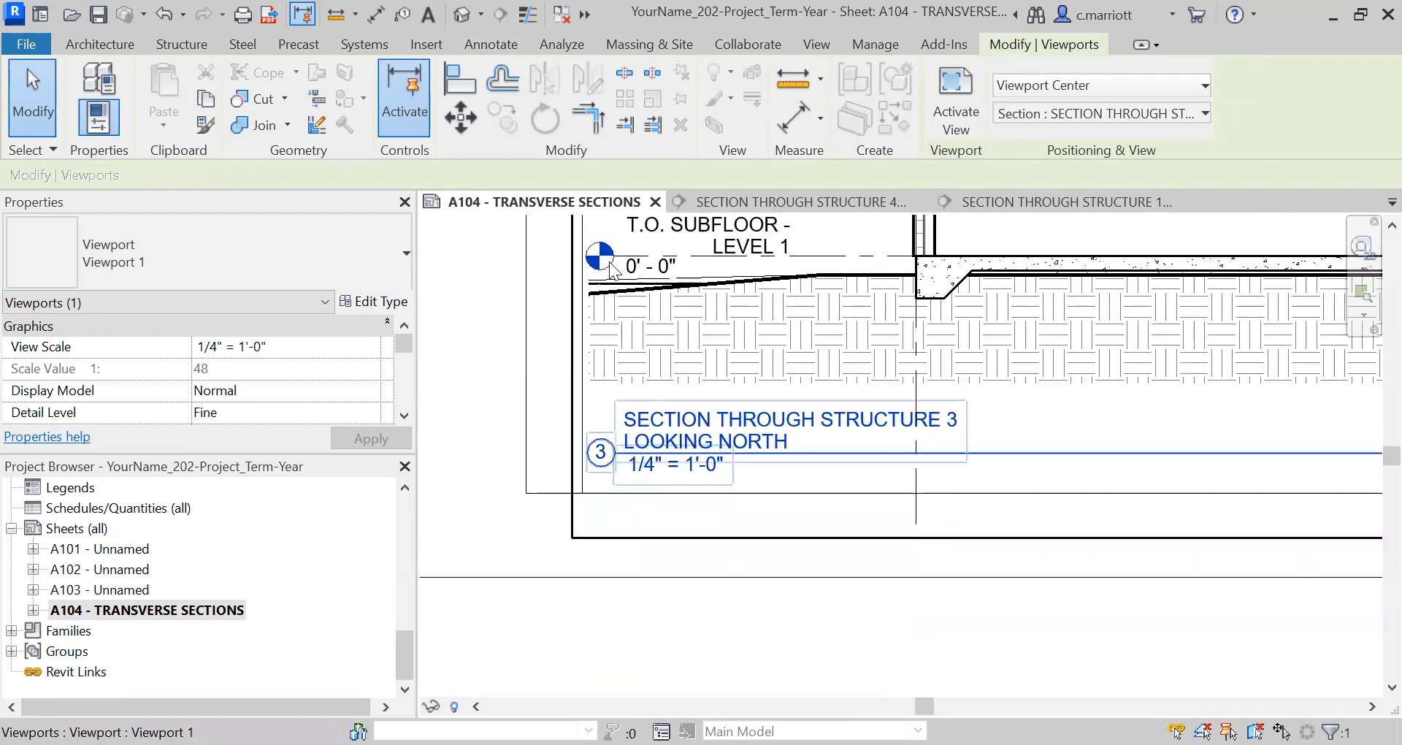
pyautogui.scroll(-3, 730, 473)
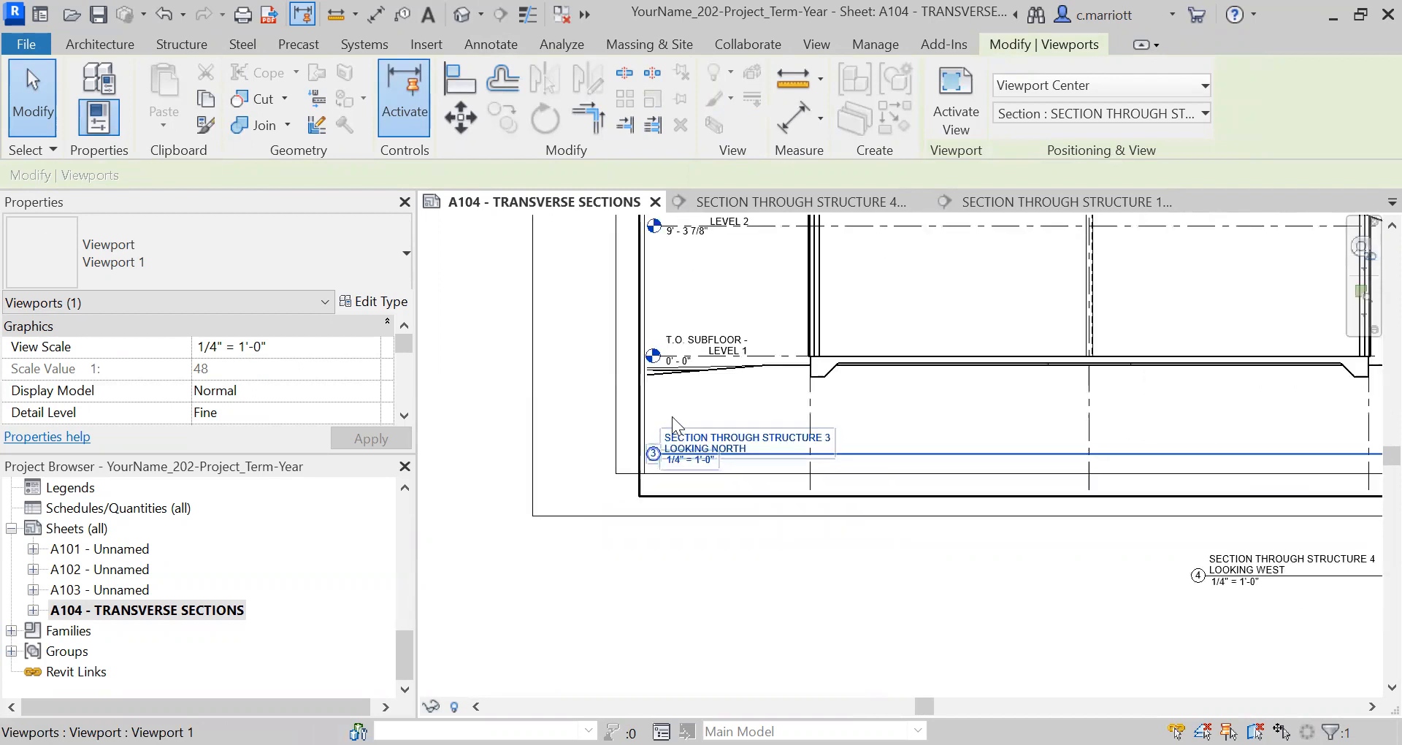
pyautogui.scroll(2, 689, 478)
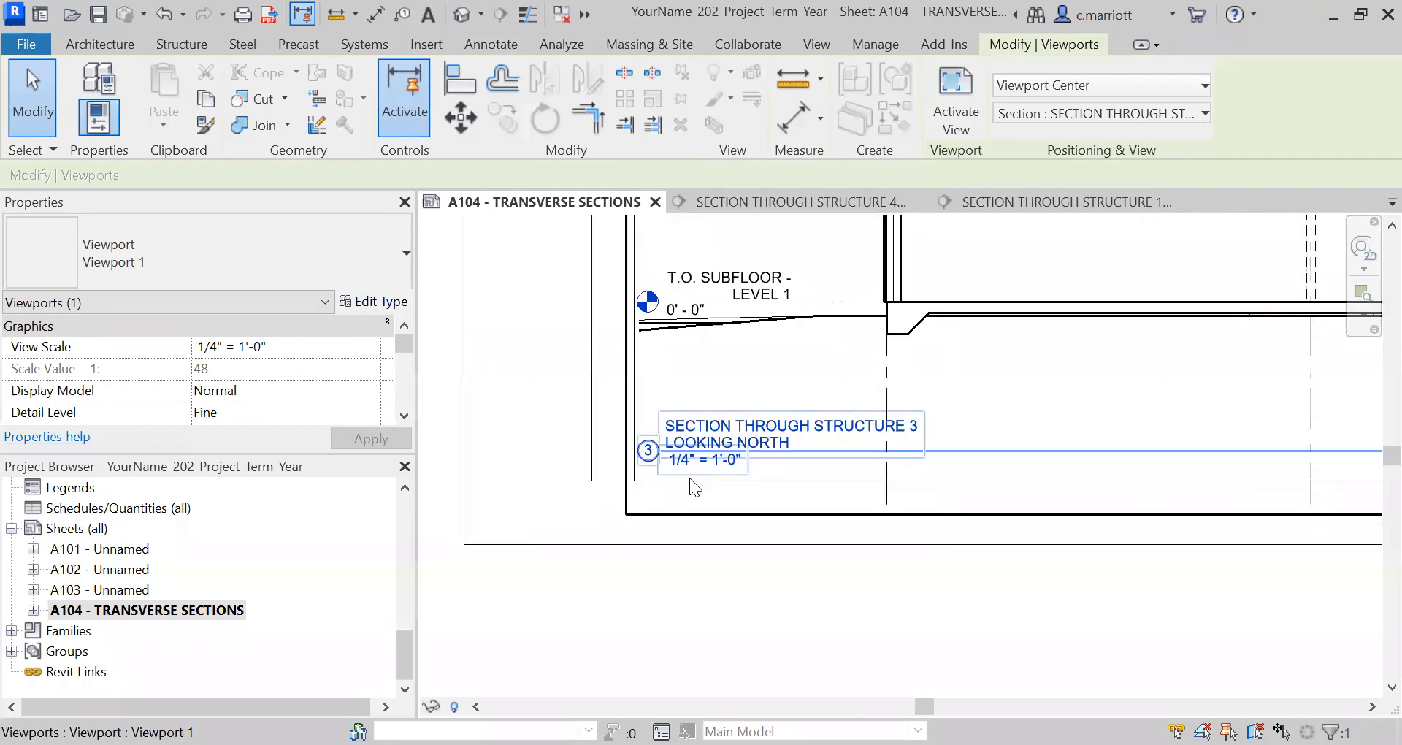
pyautogui.scroll(2, 634, 484)
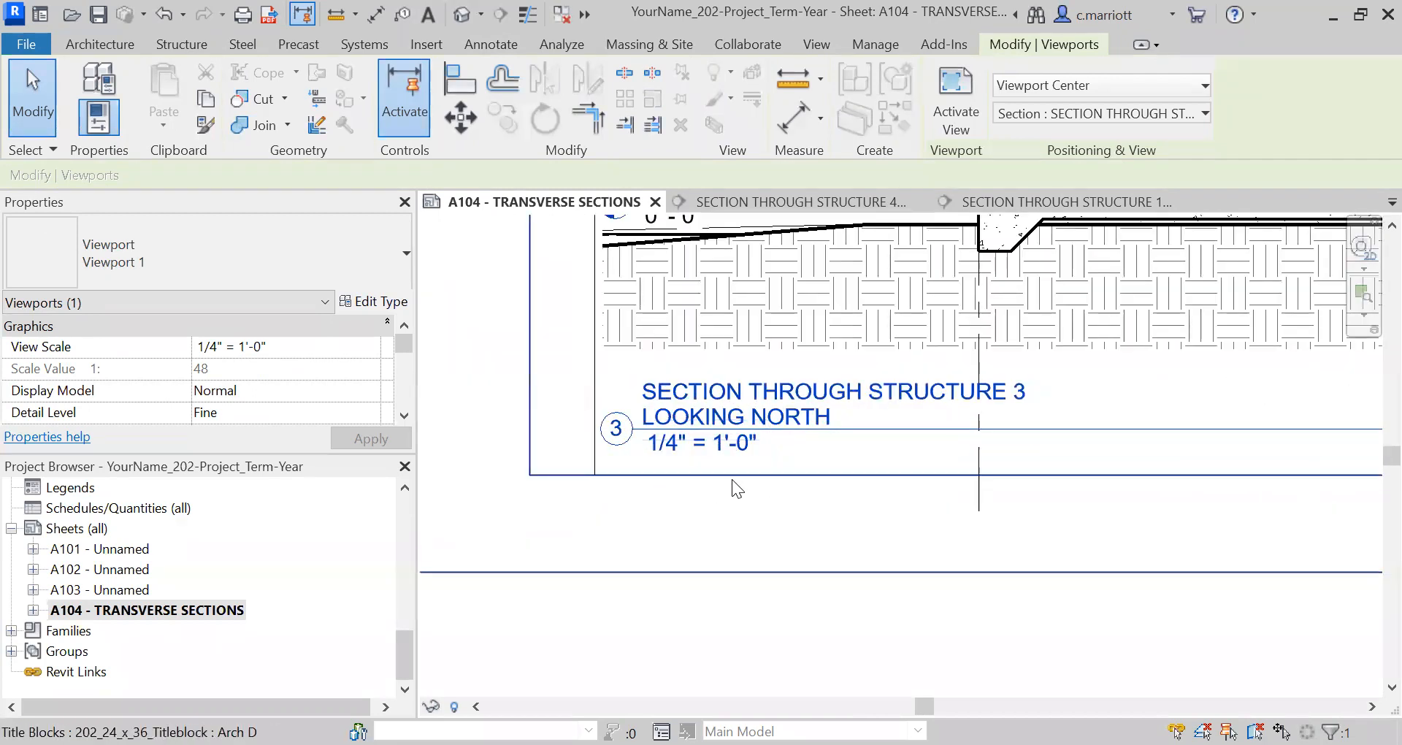
# In the Structure 3 section view, shorten the lower ends of grids 7, 8 and 9 to just below the earth hatch
pyautogui.scroll(-3, 740, 438)
pyautogui.scroll(-5, 851, 482)
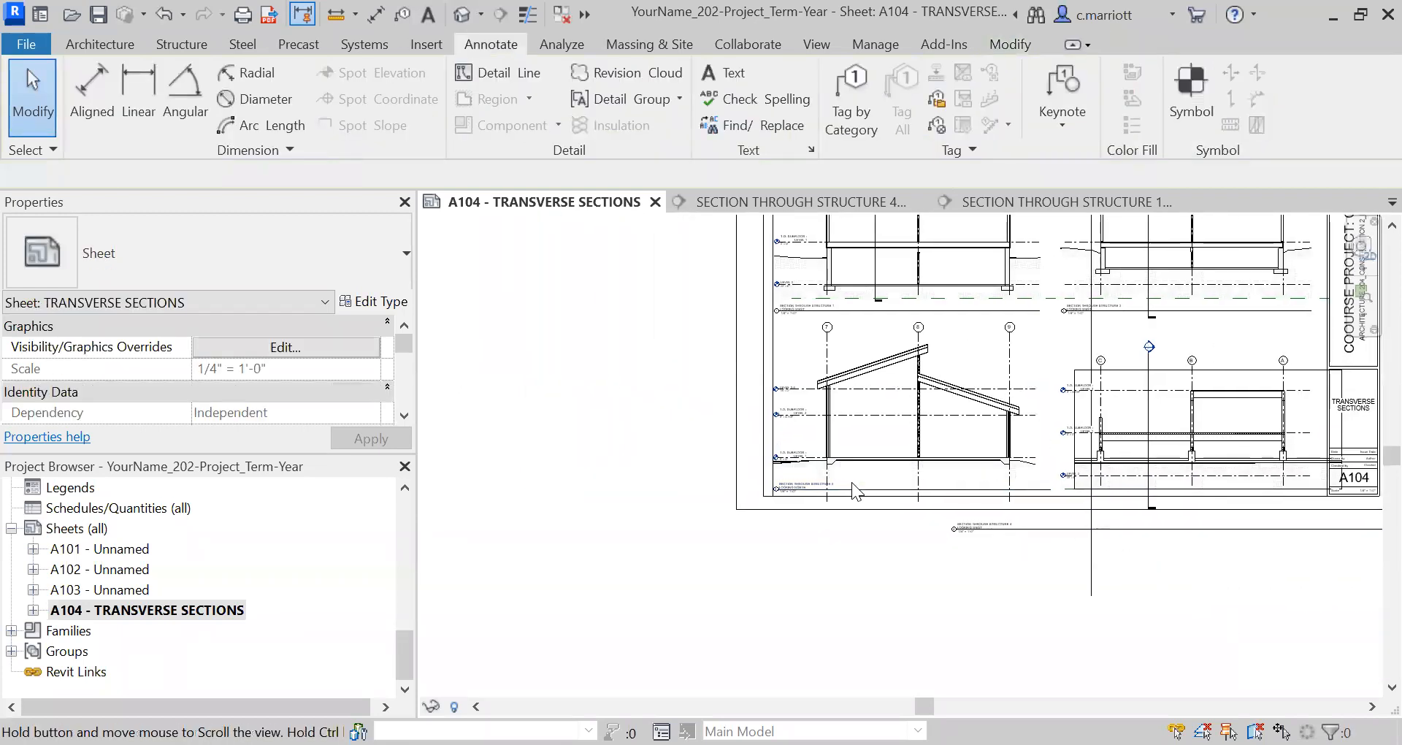
pyautogui.scroll(5, 851, 482)
pyautogui.scroll(2, 796, 490)
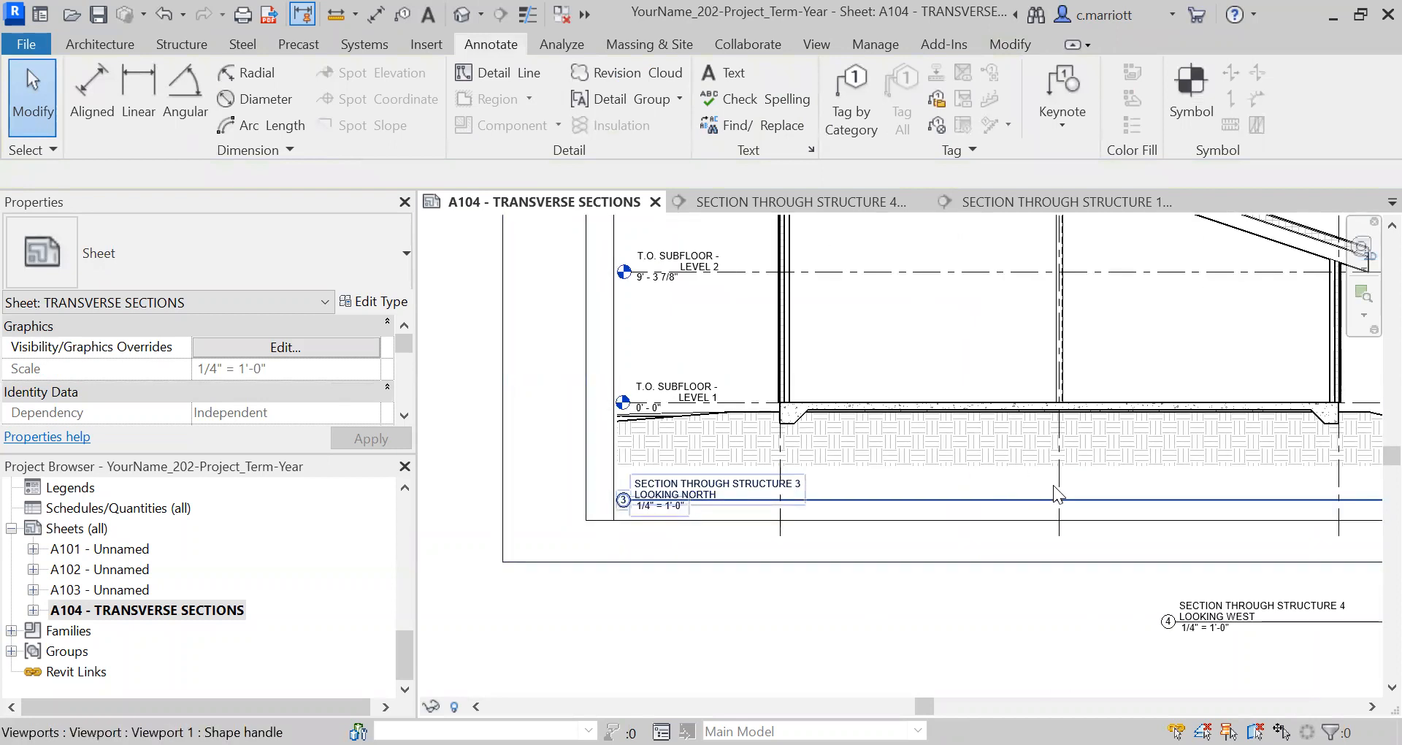
pyautogui.scroll(-5, 1053, 485)
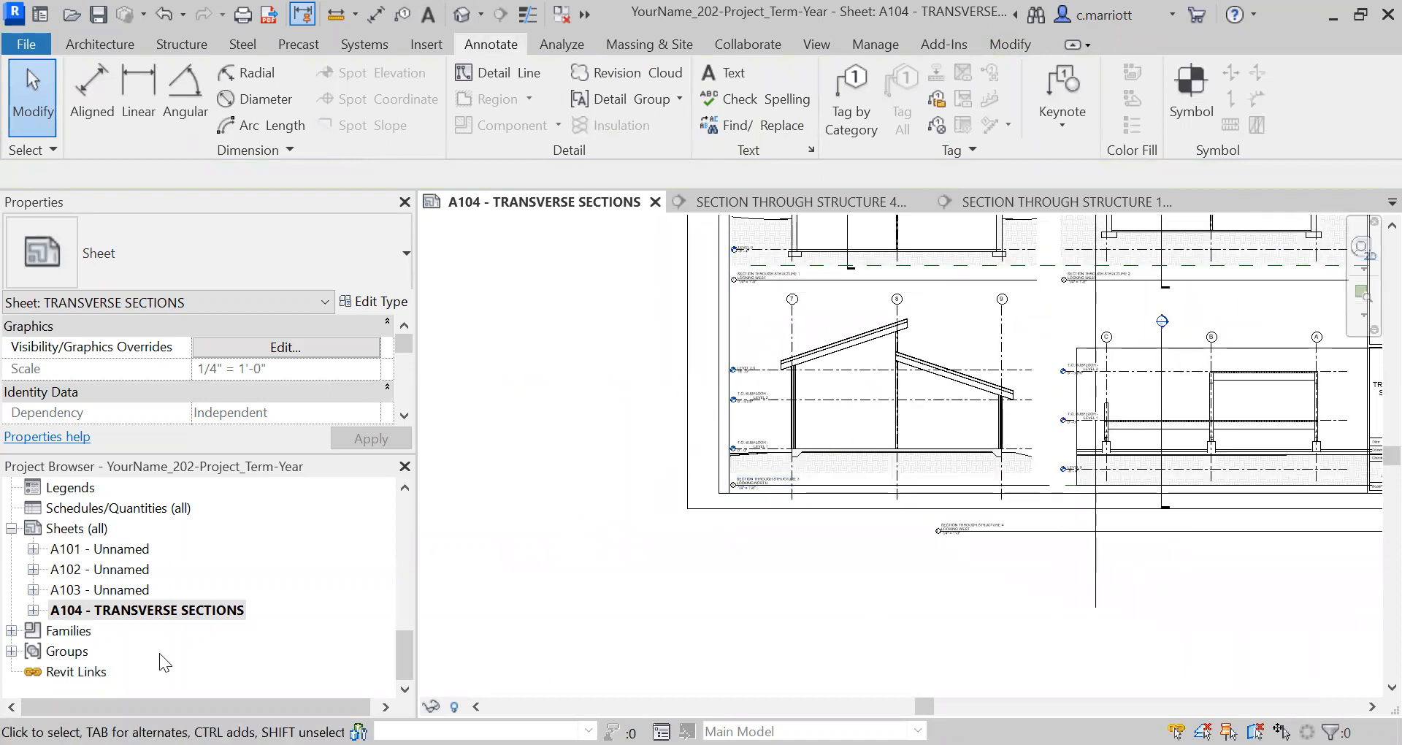
pyautogui.scroll(3, 160, 657)
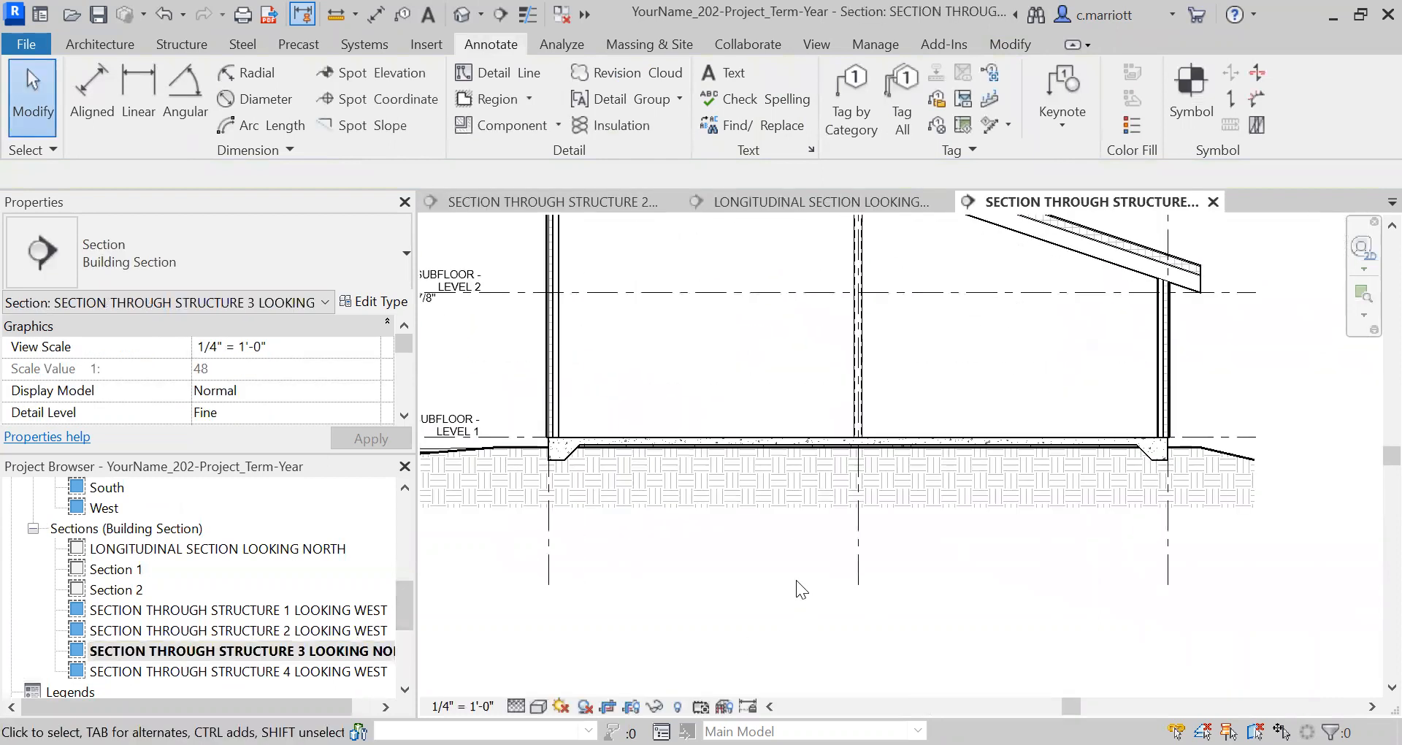
pyautogui.click(858, 568)
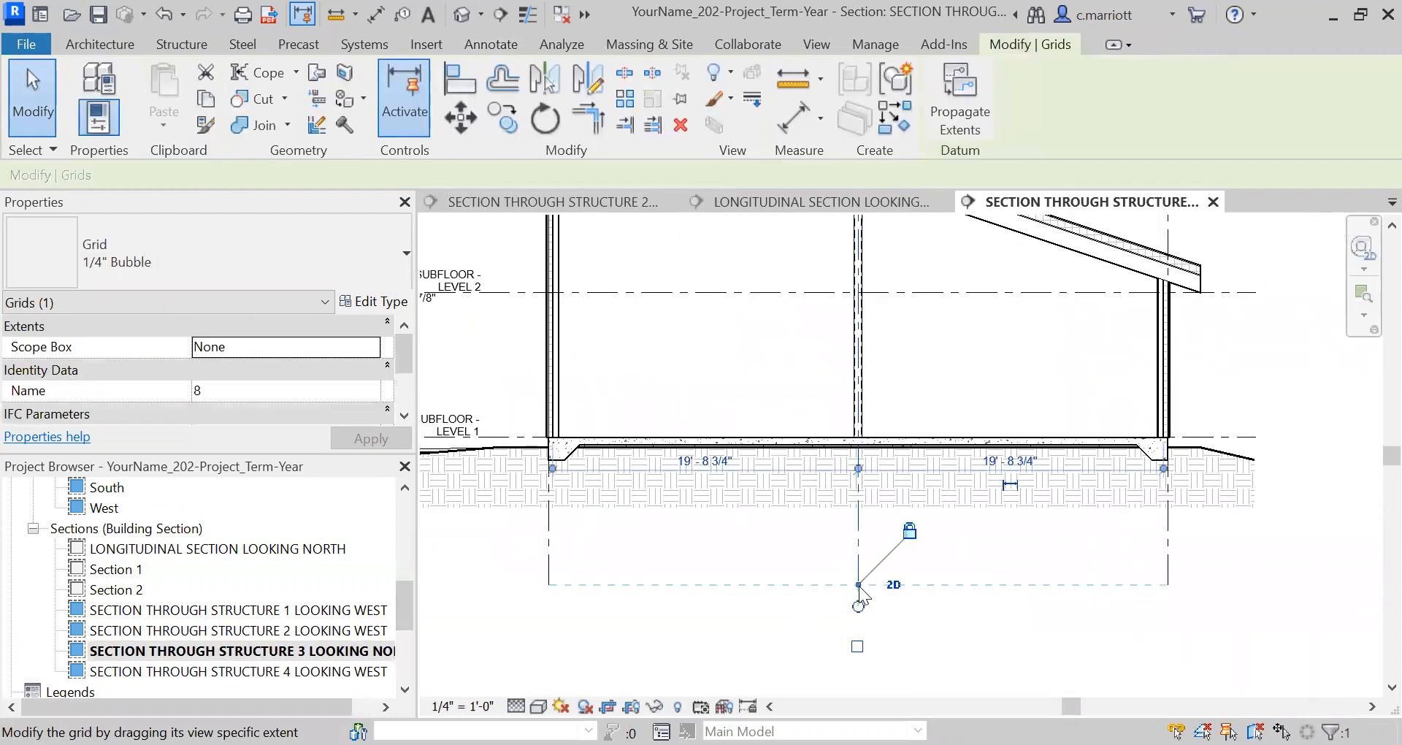
pyautogui.moveTo(858, 566); pyautogui.dragTo(858, 517)
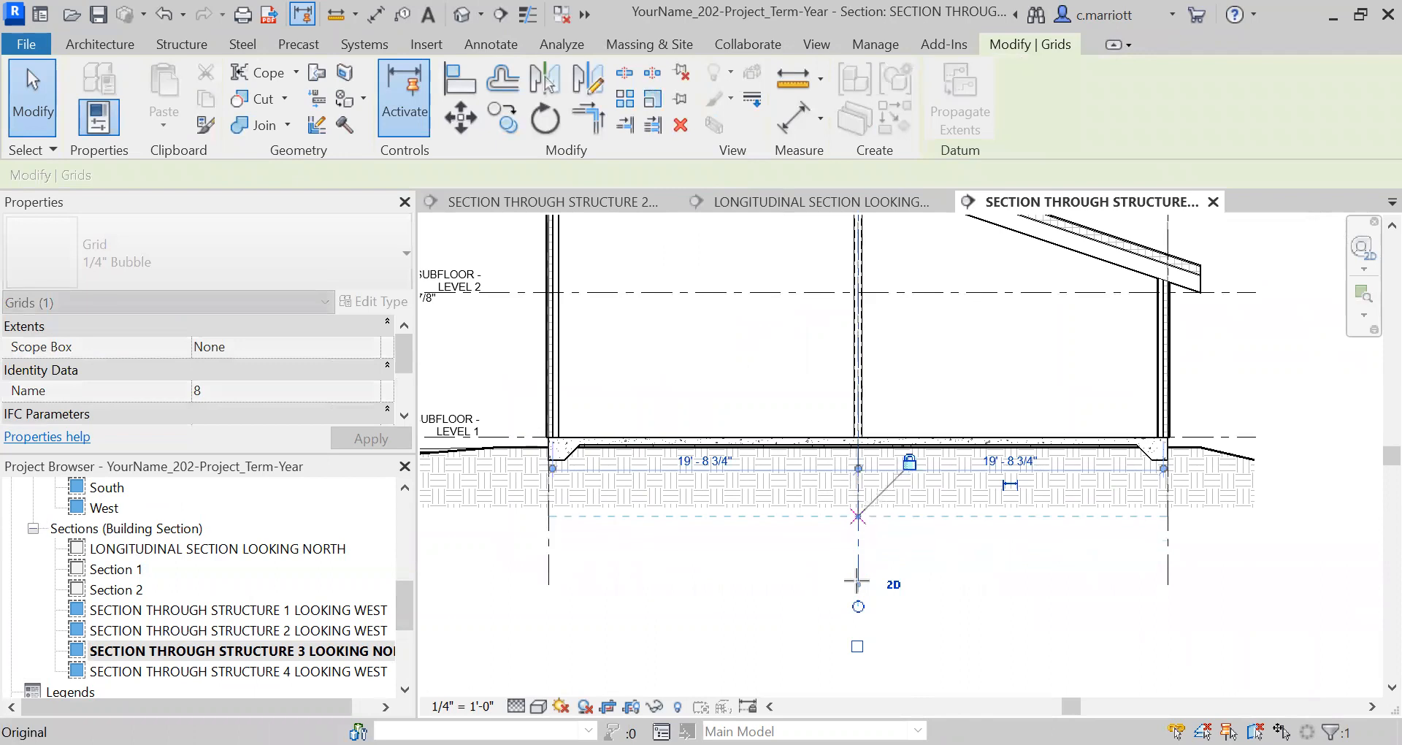
pyautogui.press('Escape')
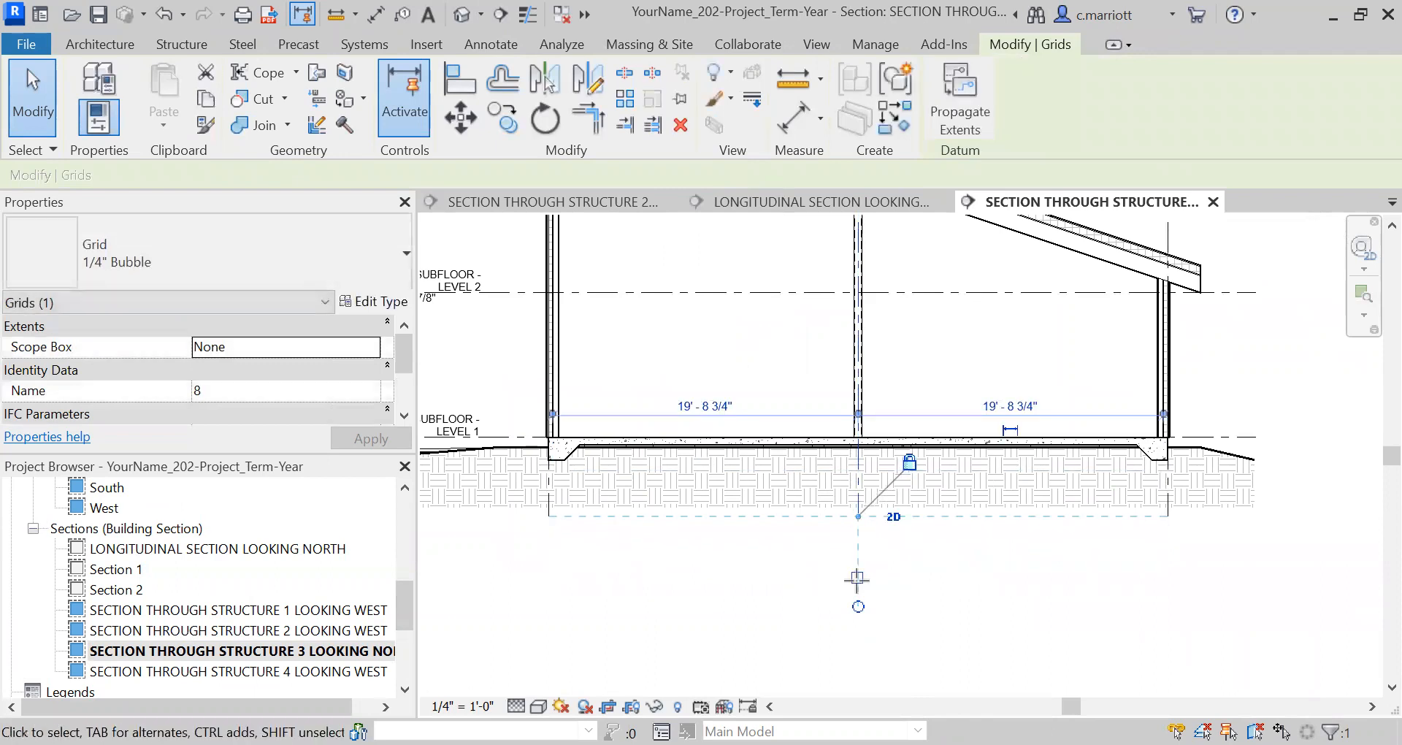
# Return to sheet A104 and move the Structure 4 viewport slightly up, toward the Structure 2 view title
pyautogui.scroll(-3, 153, 644)
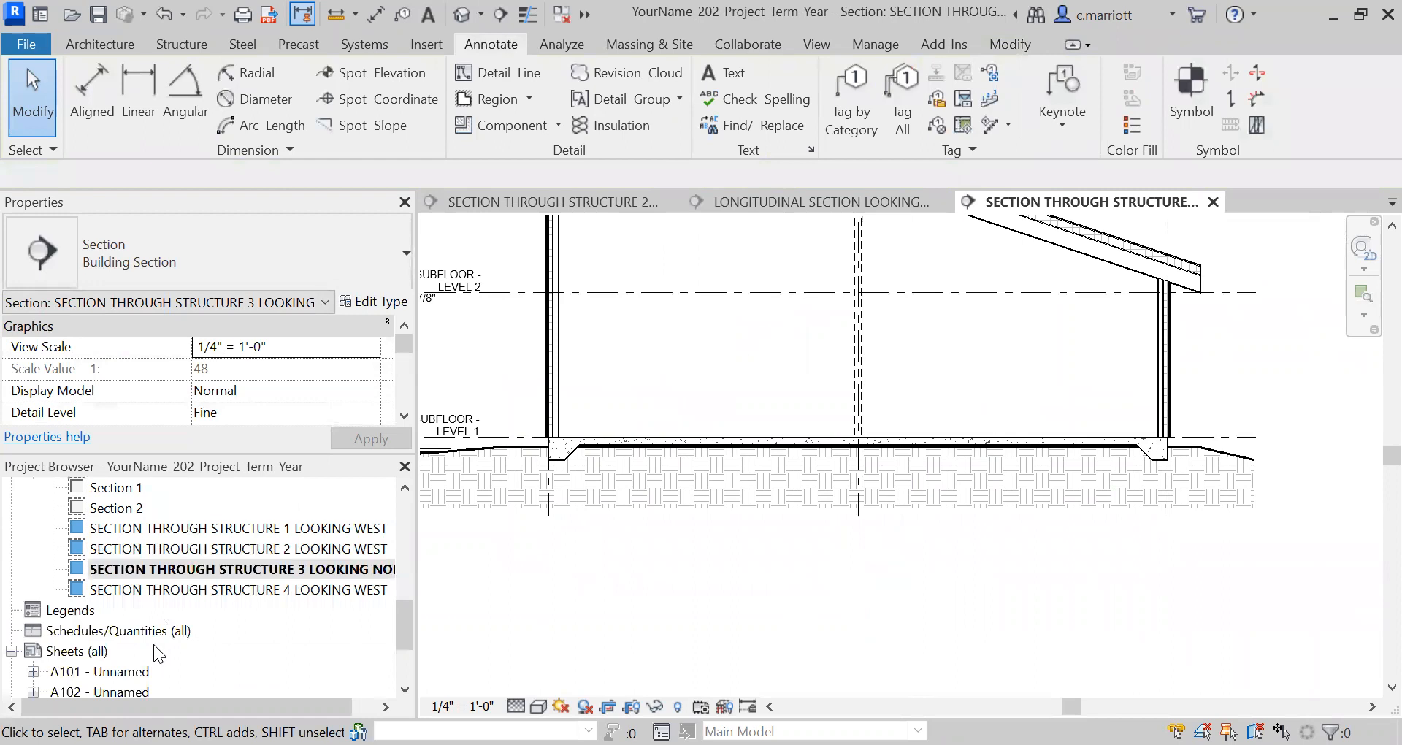
pyautogui.doubleClick(100, 650)
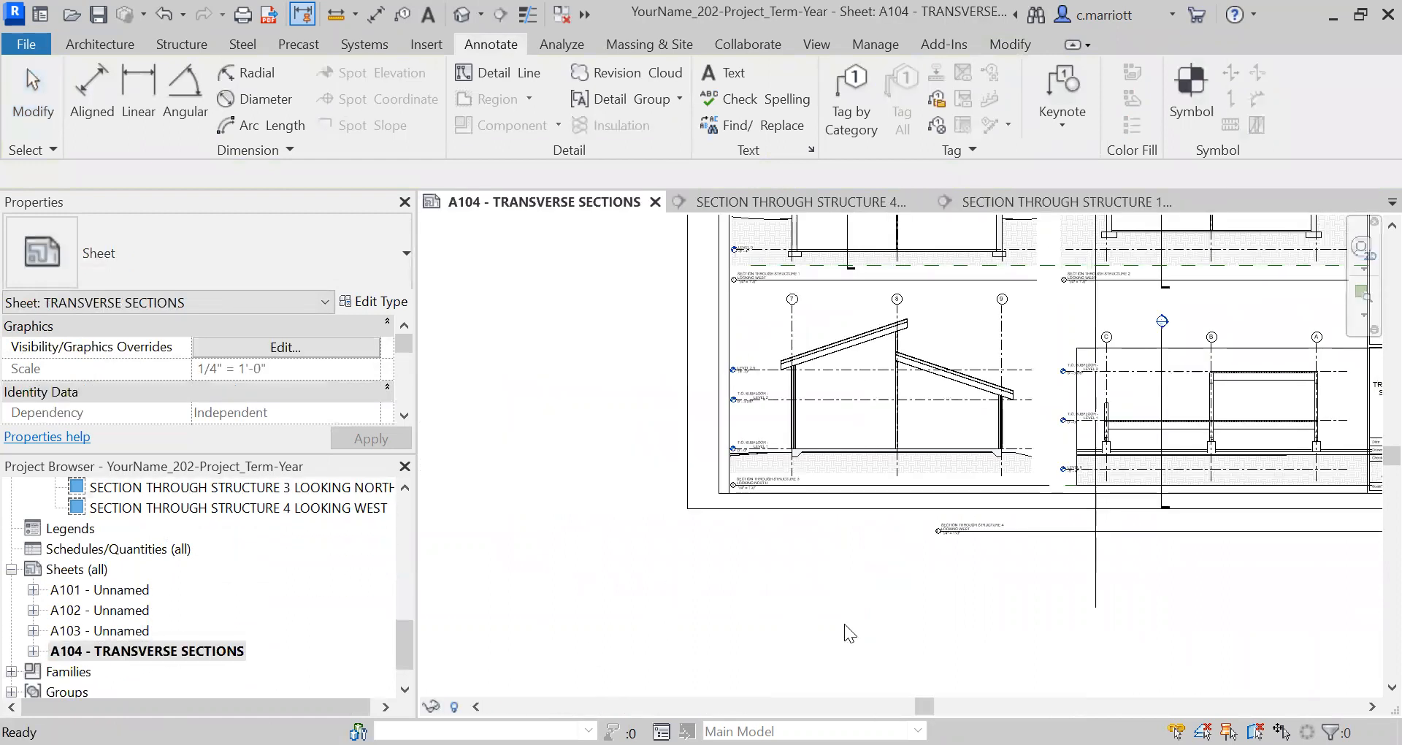
pyautogui.scroll(-4, 990, 580)
pyautogui.moveTo(1004, 576); pyautogui.dragTo(955, 580, button='middle')
pyautogui.scroll(4, 955, 580)
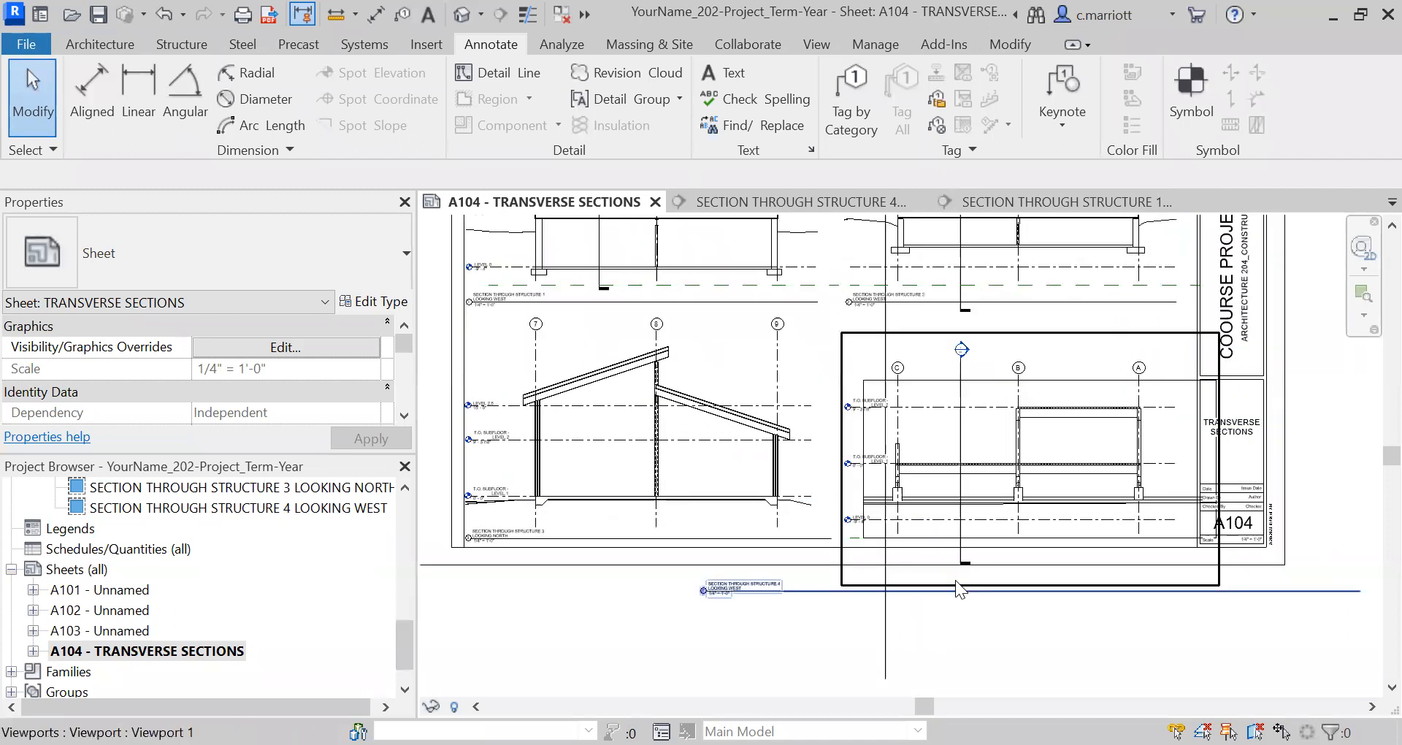
pyautogui.scroll(1, 1126, 537)
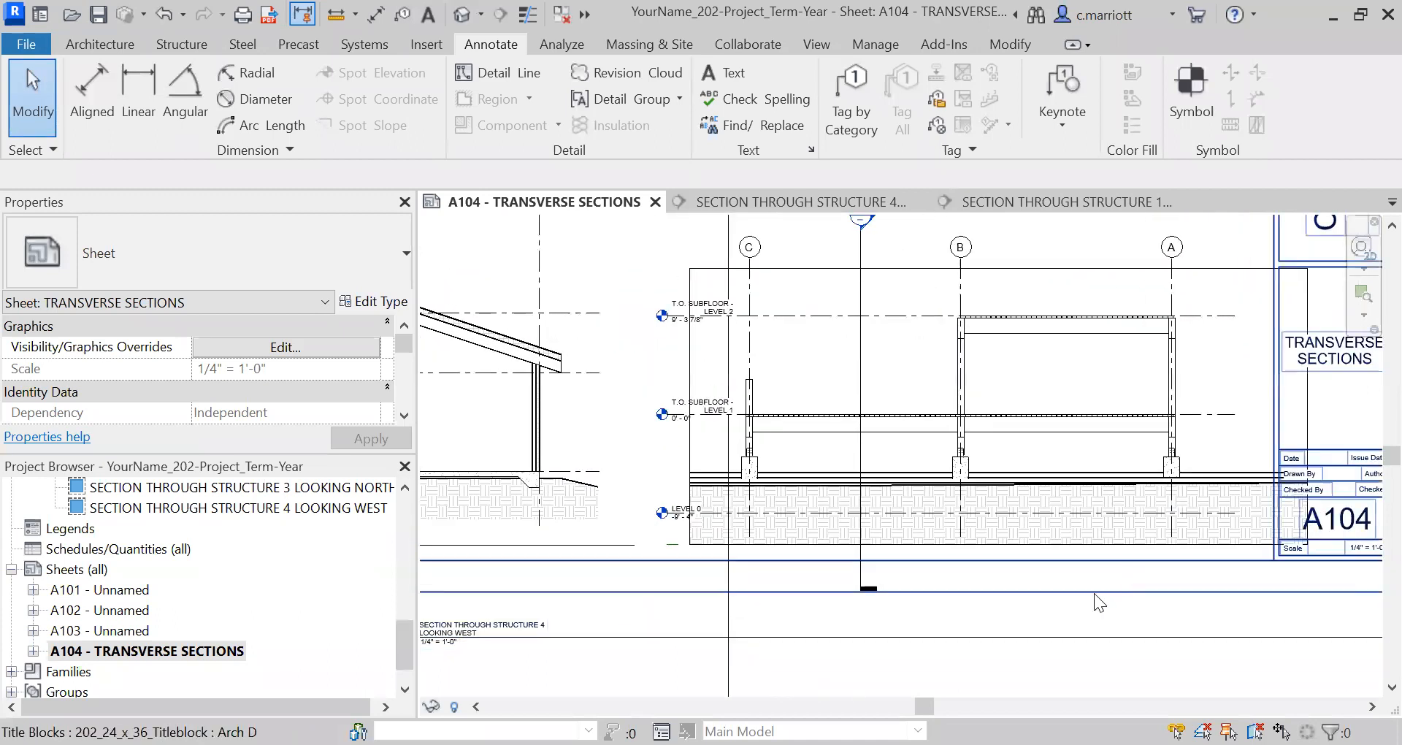
pyautogui.scroll(-4, 837, 394)
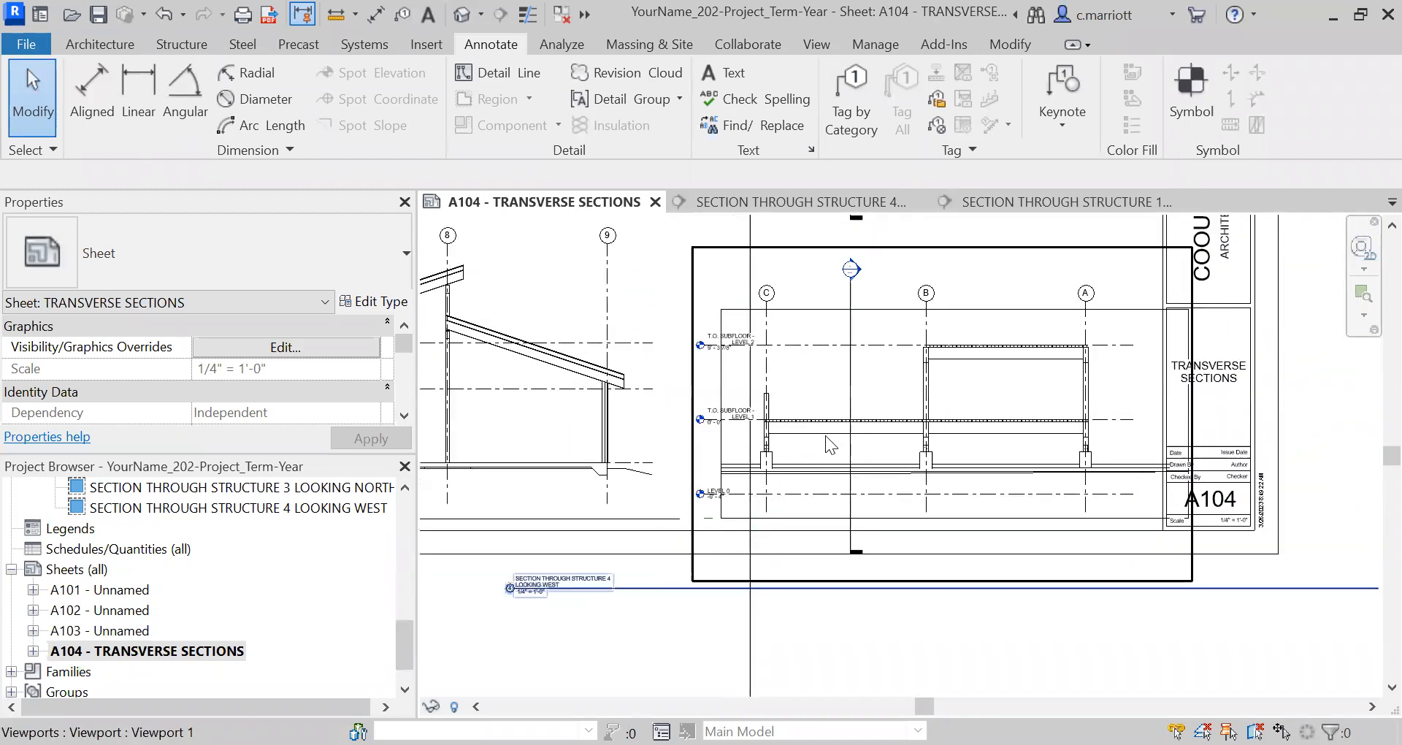
pyautogui.moveTo(855, 473); pyautogui.dragTo(857, 563, button='middle')
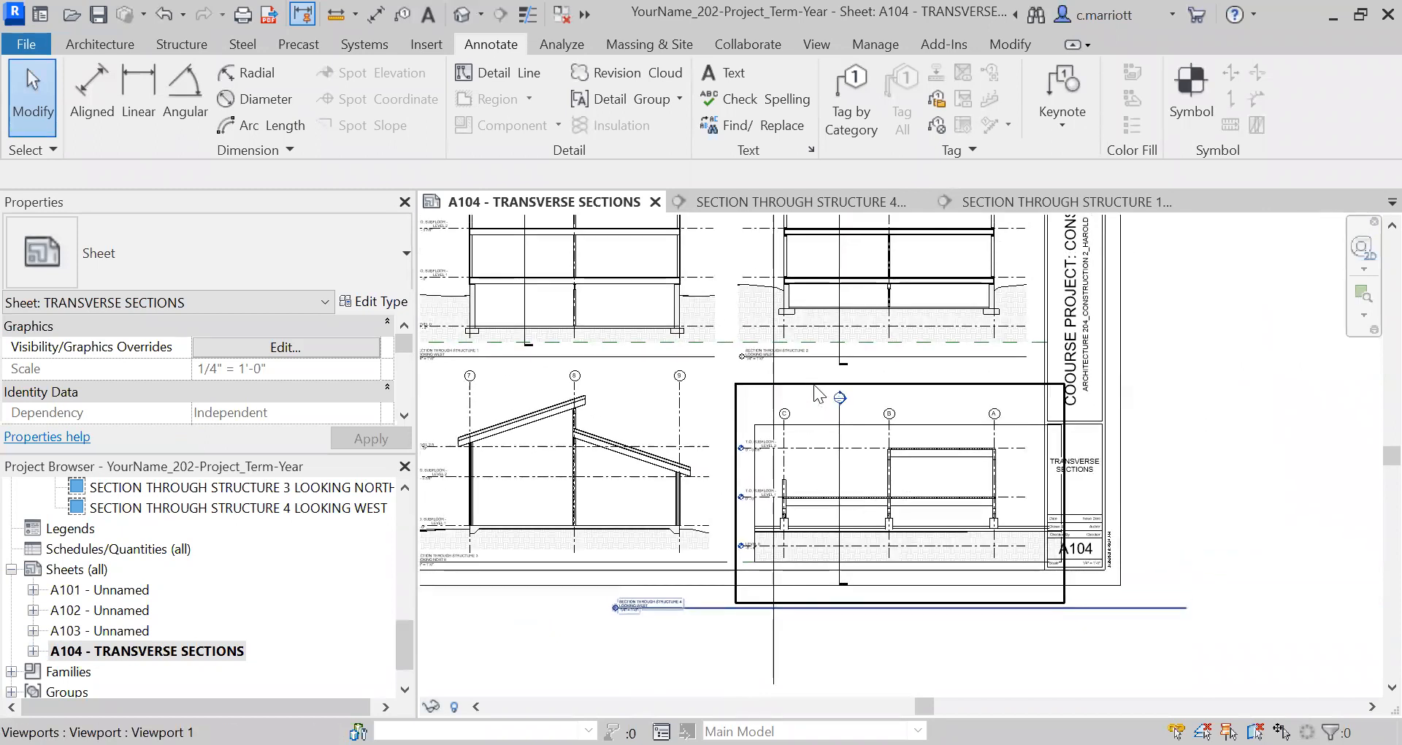
pyautogui.click(814, 384)
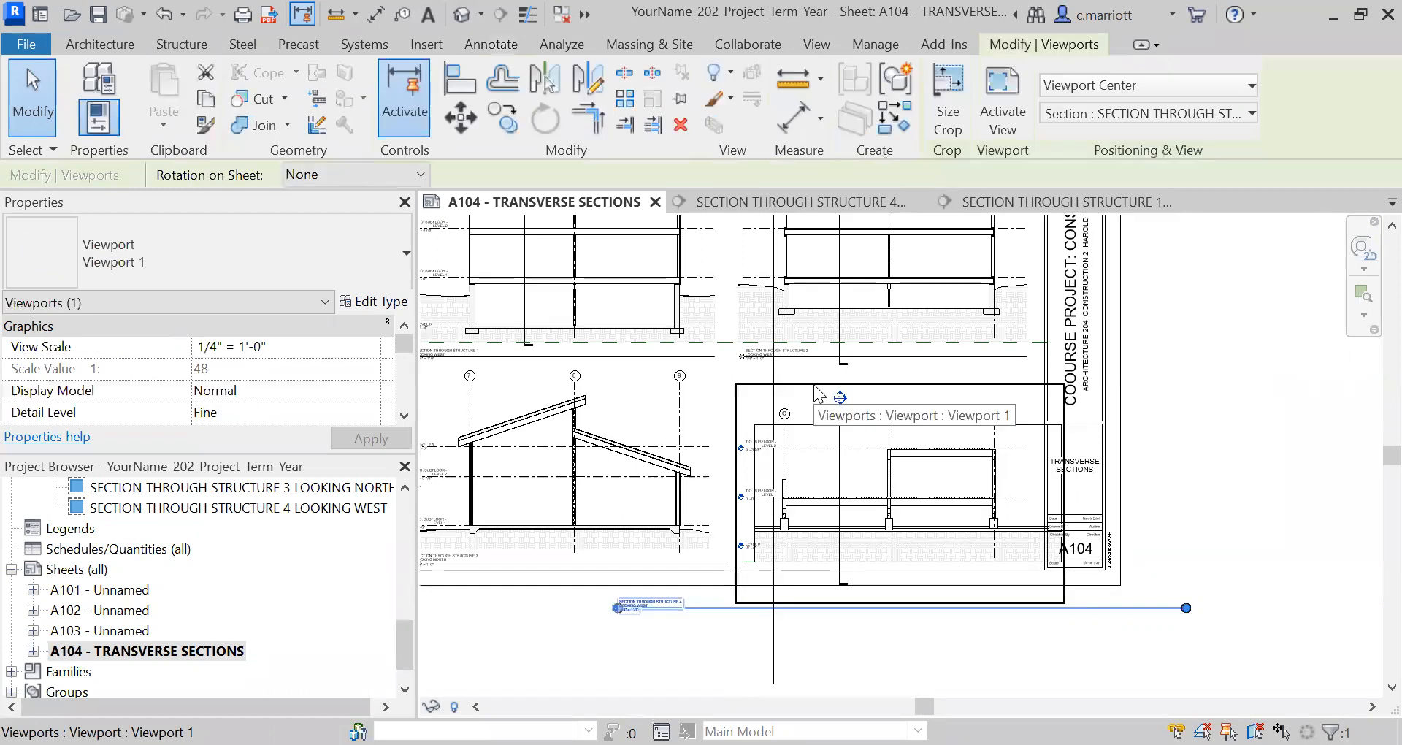
pyautogui.moveTo(815, 388); pyautogui.dragTo(813, 383)
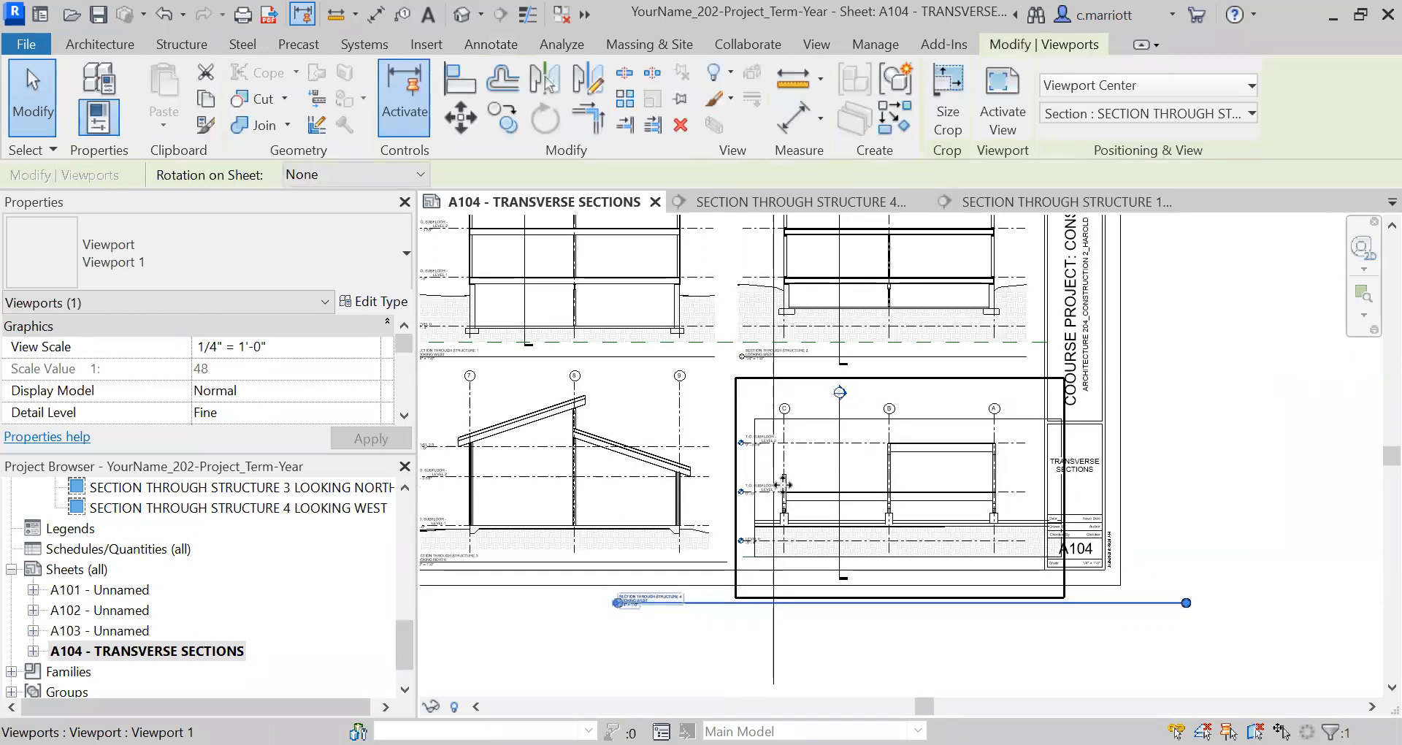
# Nudge the Structure 4 viewport up until the bottom of its earth hatch lines up with the Structure 3 hatch
pyautogui.scroll(-2, 783, 484)
pyautogui.scroll(5, 783, 484)
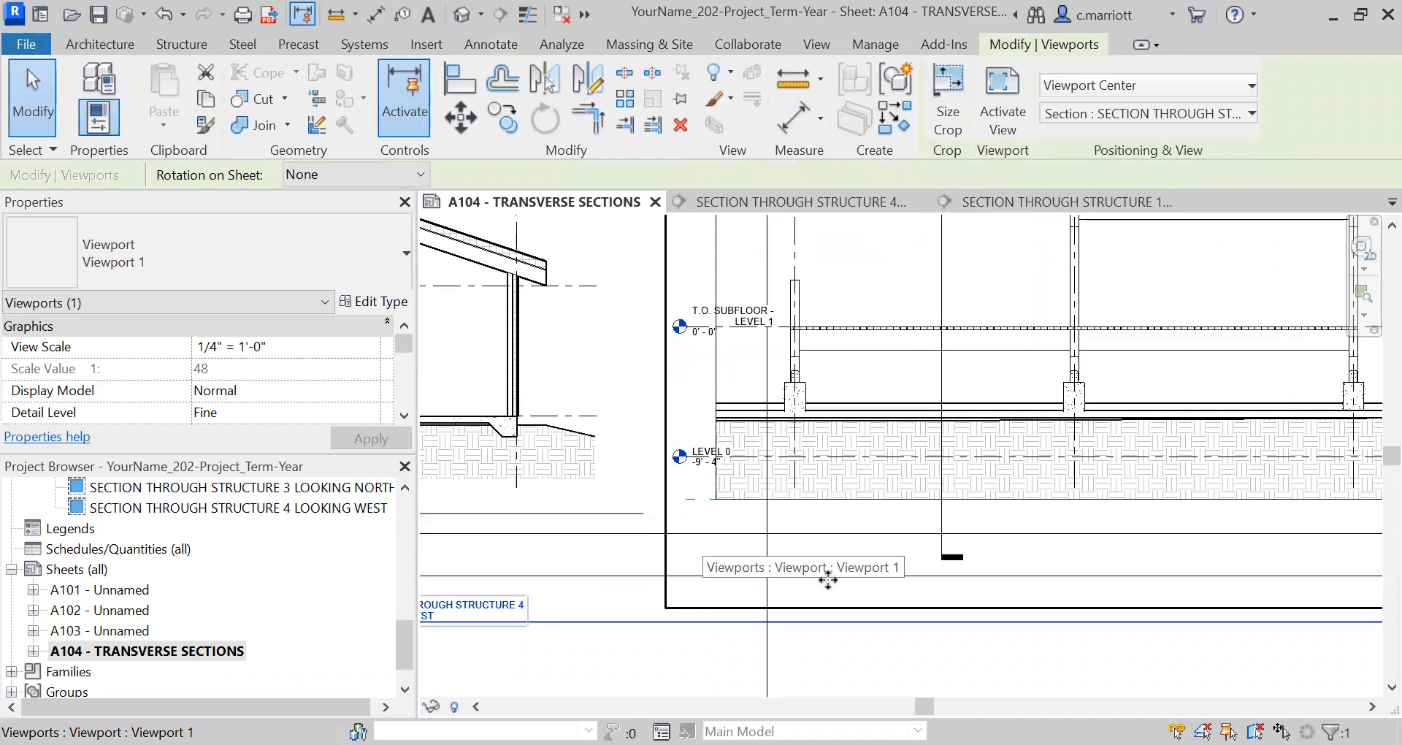
pyautogui.press('Up')
pyautogui.press('Up')
pyautogui.press('Up')
pyautogui.press('Up')
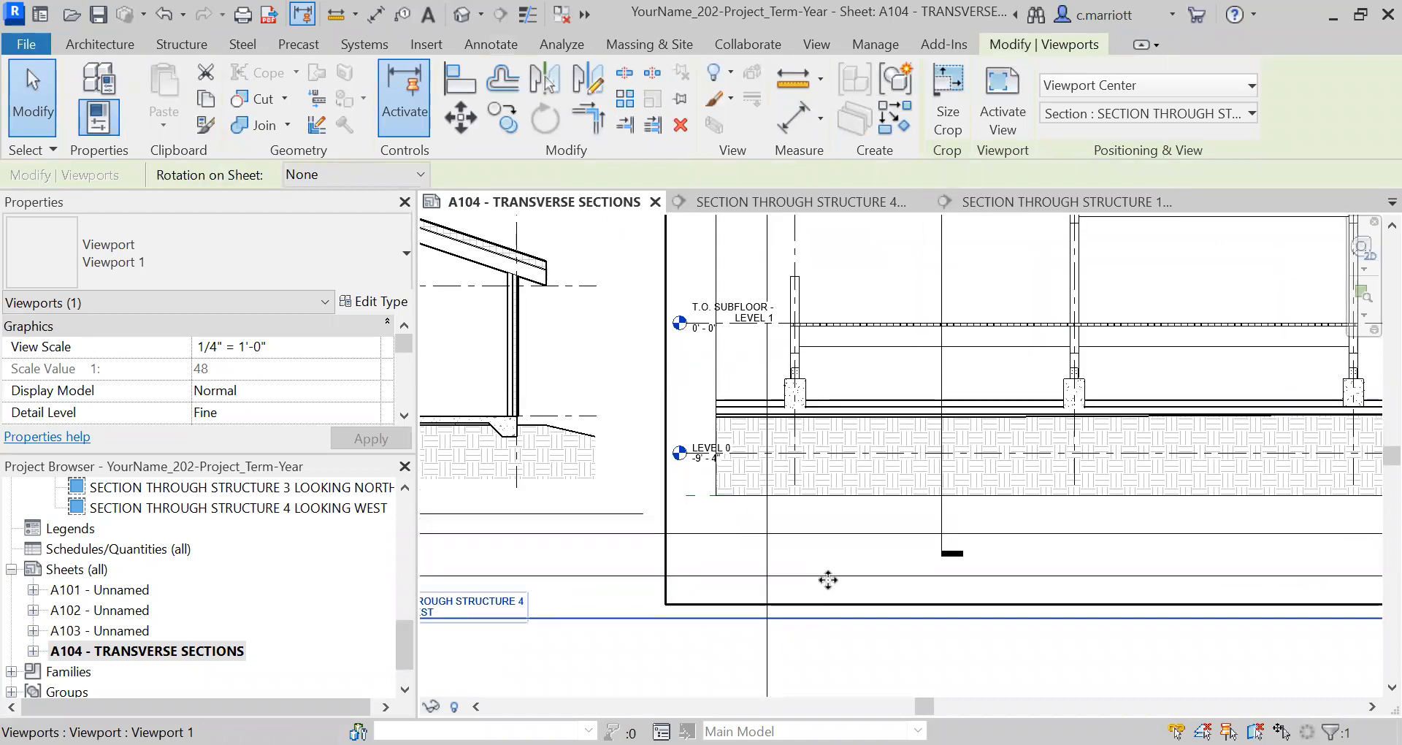
pyautogui.press('Up')
pyautogui.press('Up')
pyautogui.press('Up')
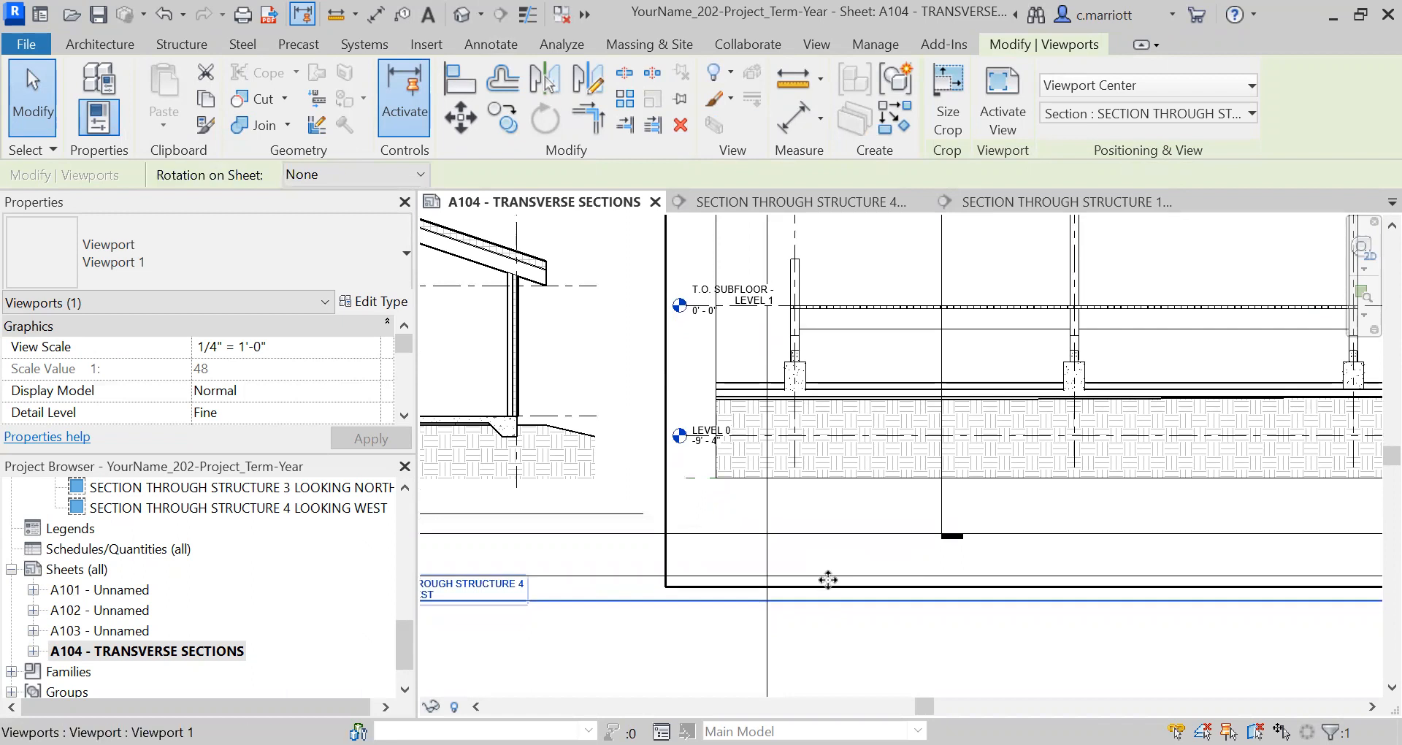
pyautogui.click(542, 483)
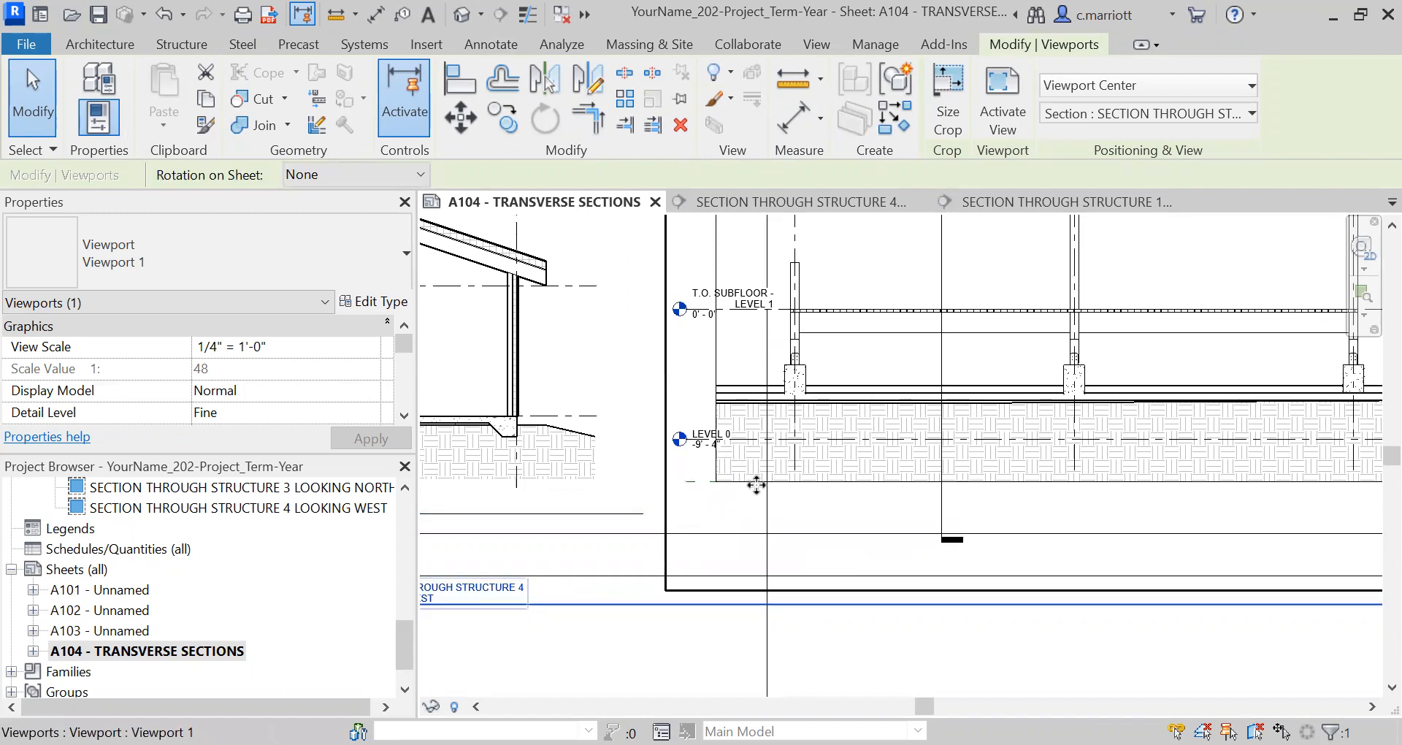
# In the Structure 4 section view, extend the left edge of the crop region outward to just past the level heads
pyautogui.scroll(-2, 810, 482)
pyautogui.scroll(-2, 815, 484)
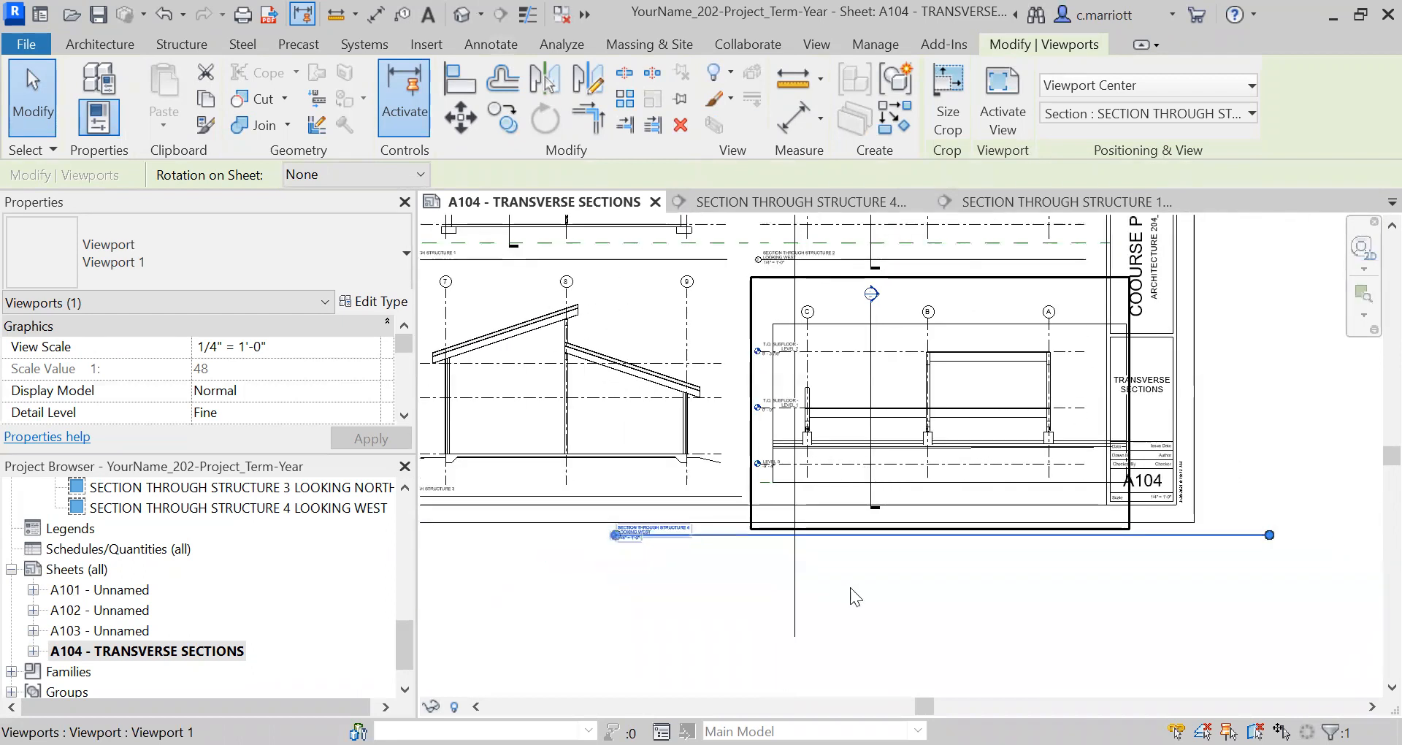
pyautogui.scroll(2, 869, 582)
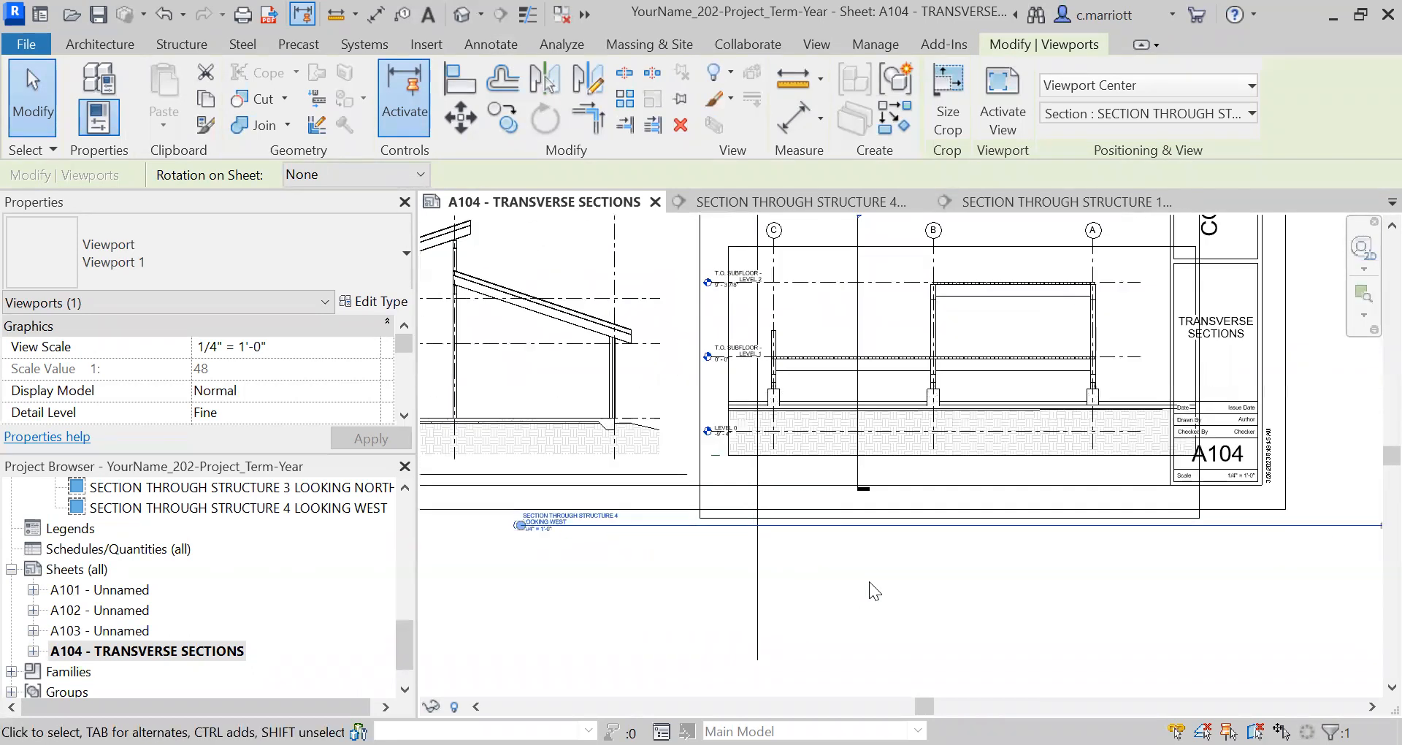
pyautogui.scroll(-2, 868, 581)
pyautogui.moveTo(869, 581); pyautogui.dragTo(884, 669, button='middle')
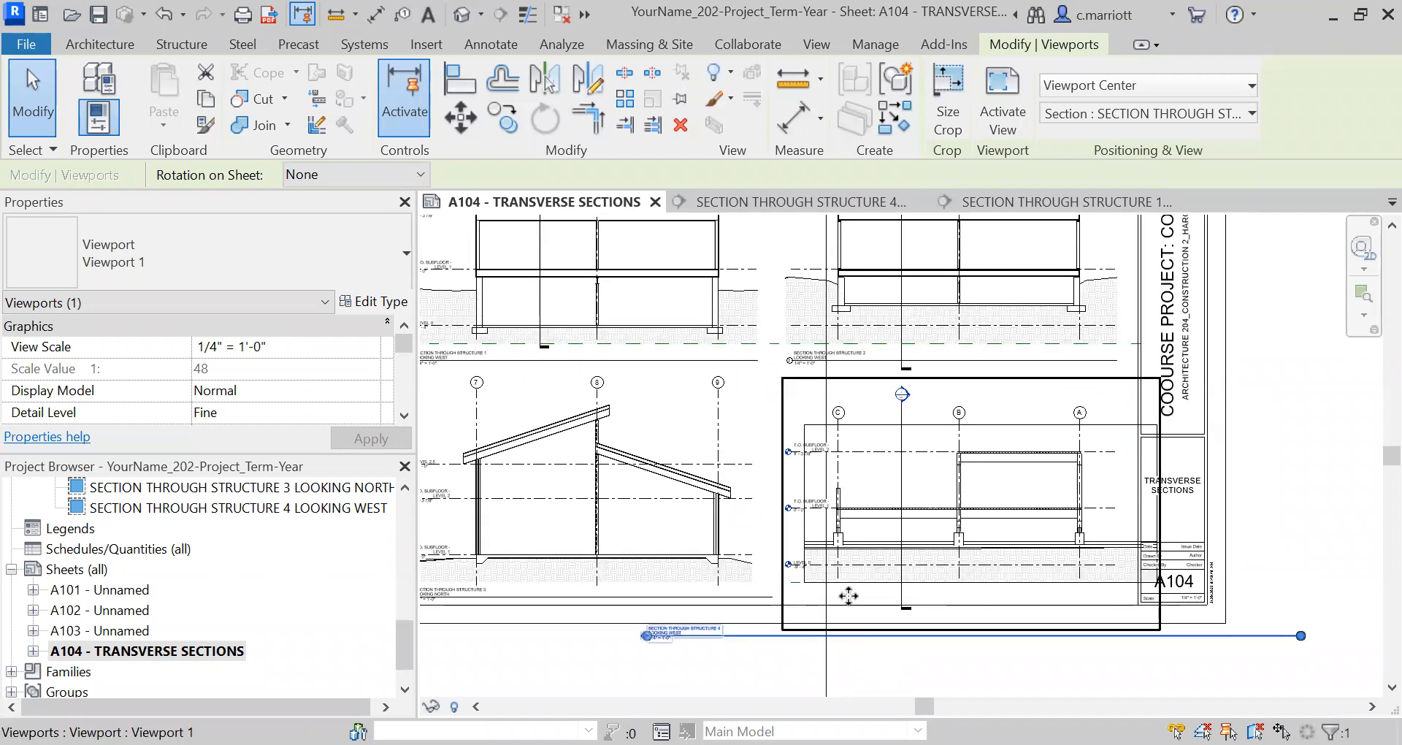
pyautogui.scroll(4, 842, 588)
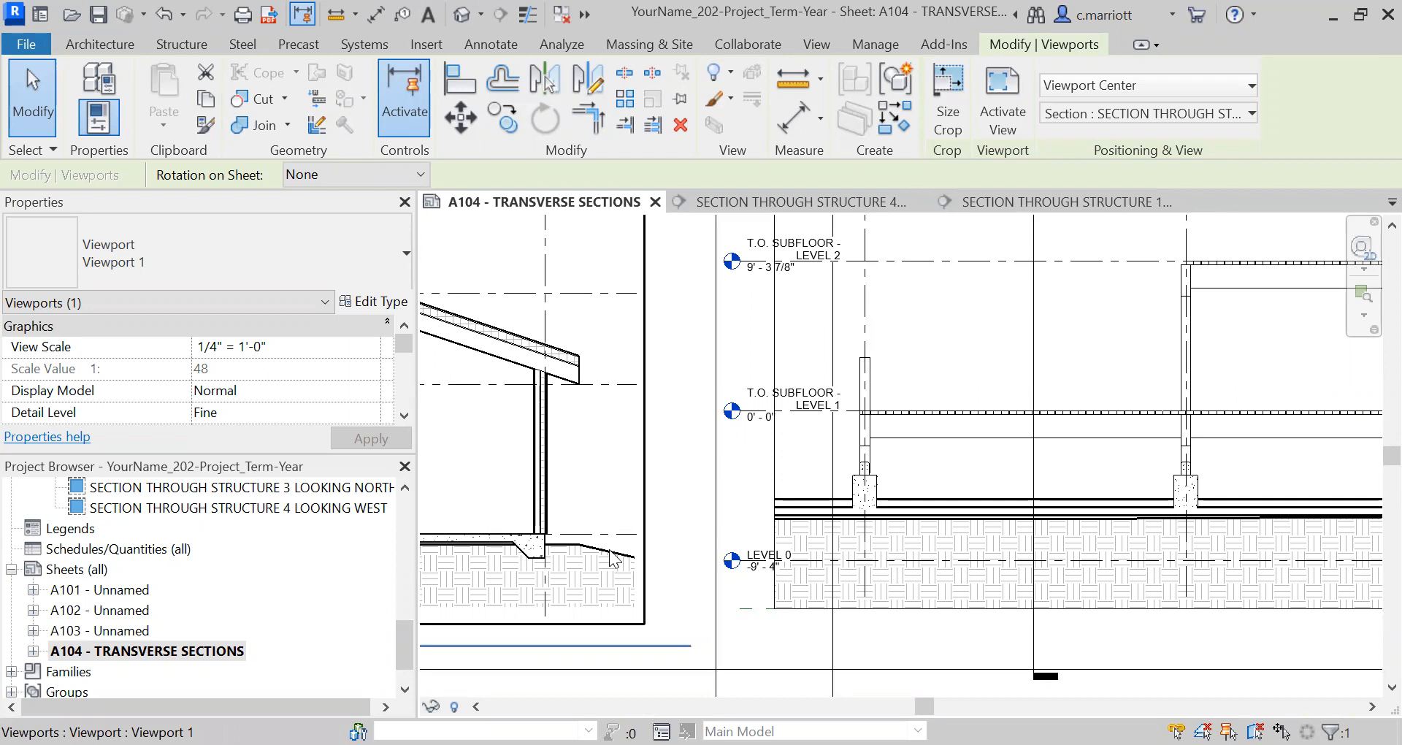
pyautogui.hotkey('ctrl', 'Tab')
pyautogui.scroll(3, 622, 538)
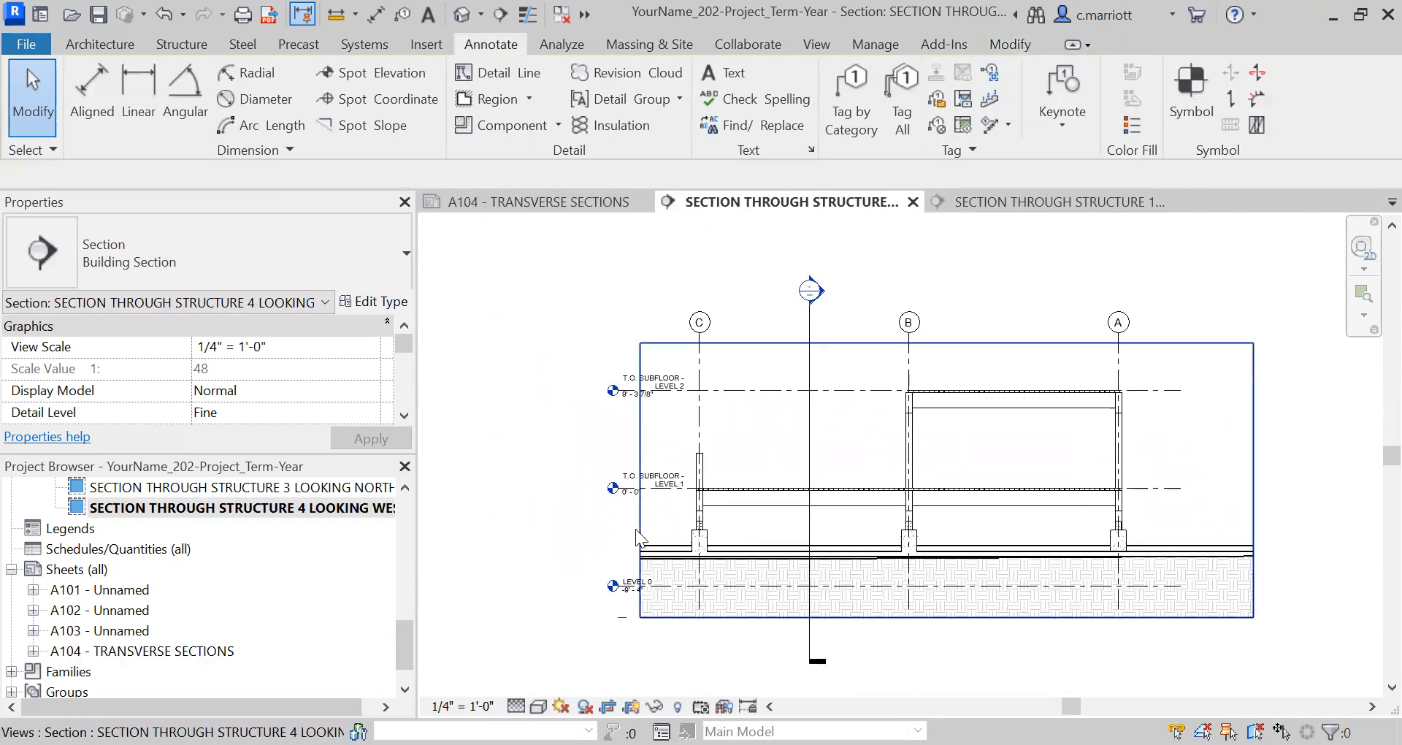
pyautogui.click(637, 529)
pyautogui.moveTo(606, 480); pyautogui.dragTo(605, 480)
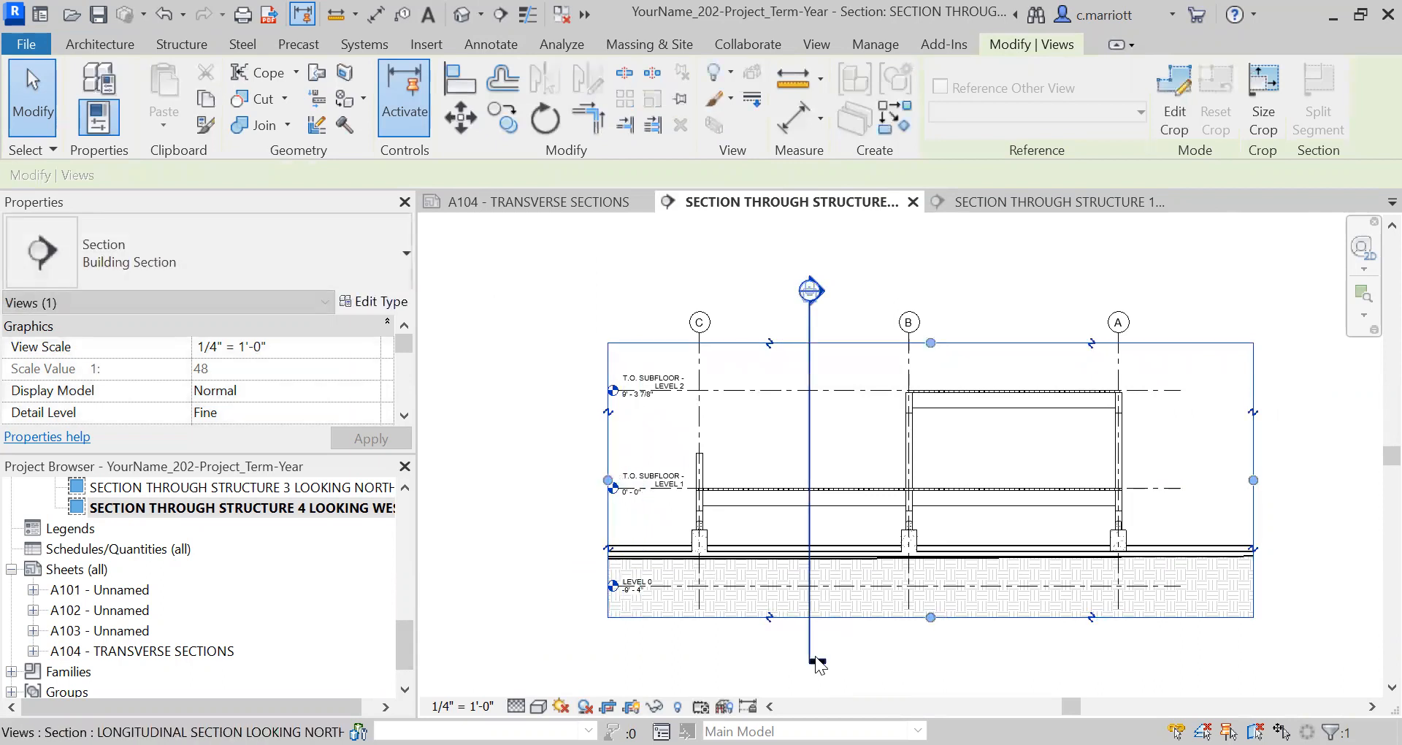
# Shorten the lower end of the longitudinal section line to just below the crop region in the Structure 4 section
pyautogui.click(809, 655)
pyautogui.scroll(2, 809, 655)
pyautogui.moveTo(805, 652); pyautogui.dragTo(802, 585)
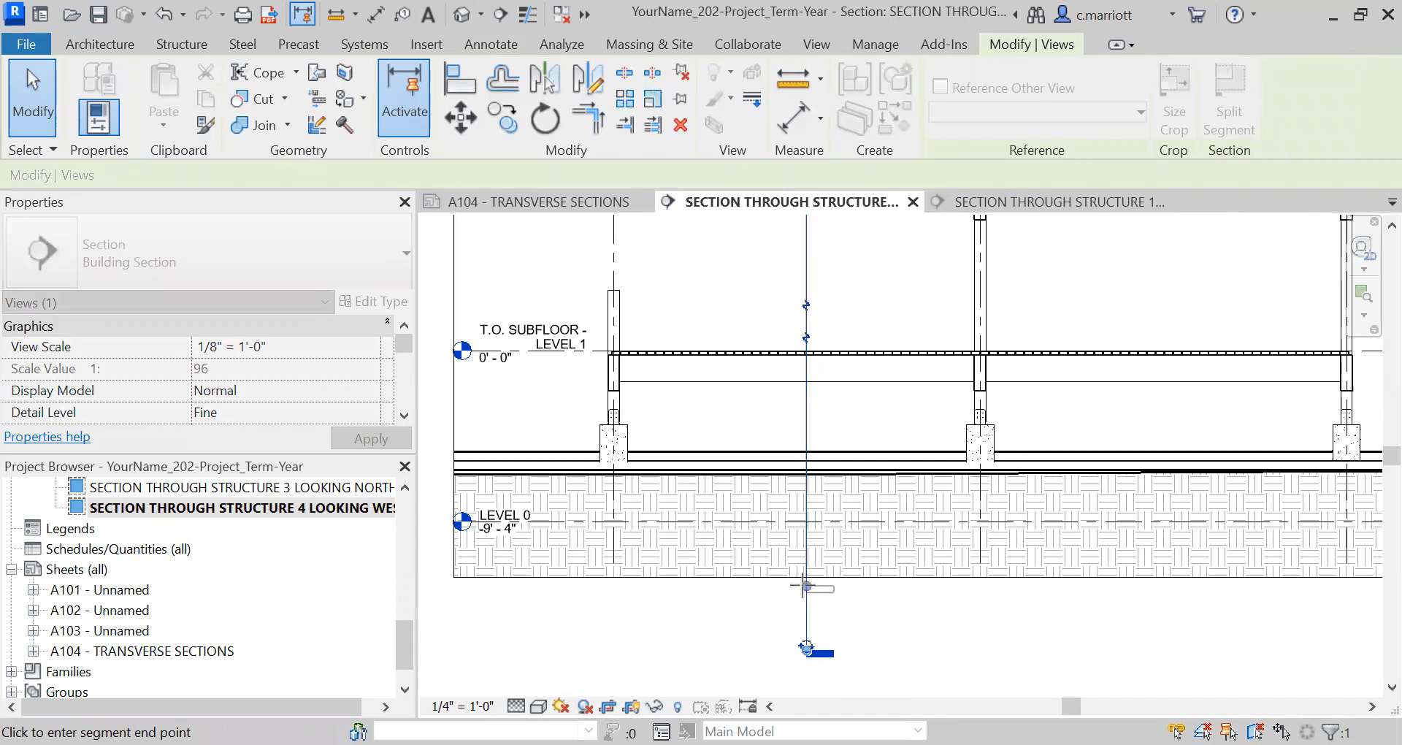
pyautogui.click(802, 585)
pyautogui.click(719, 622)
pyautogui.scroll(-4, 869, 584)
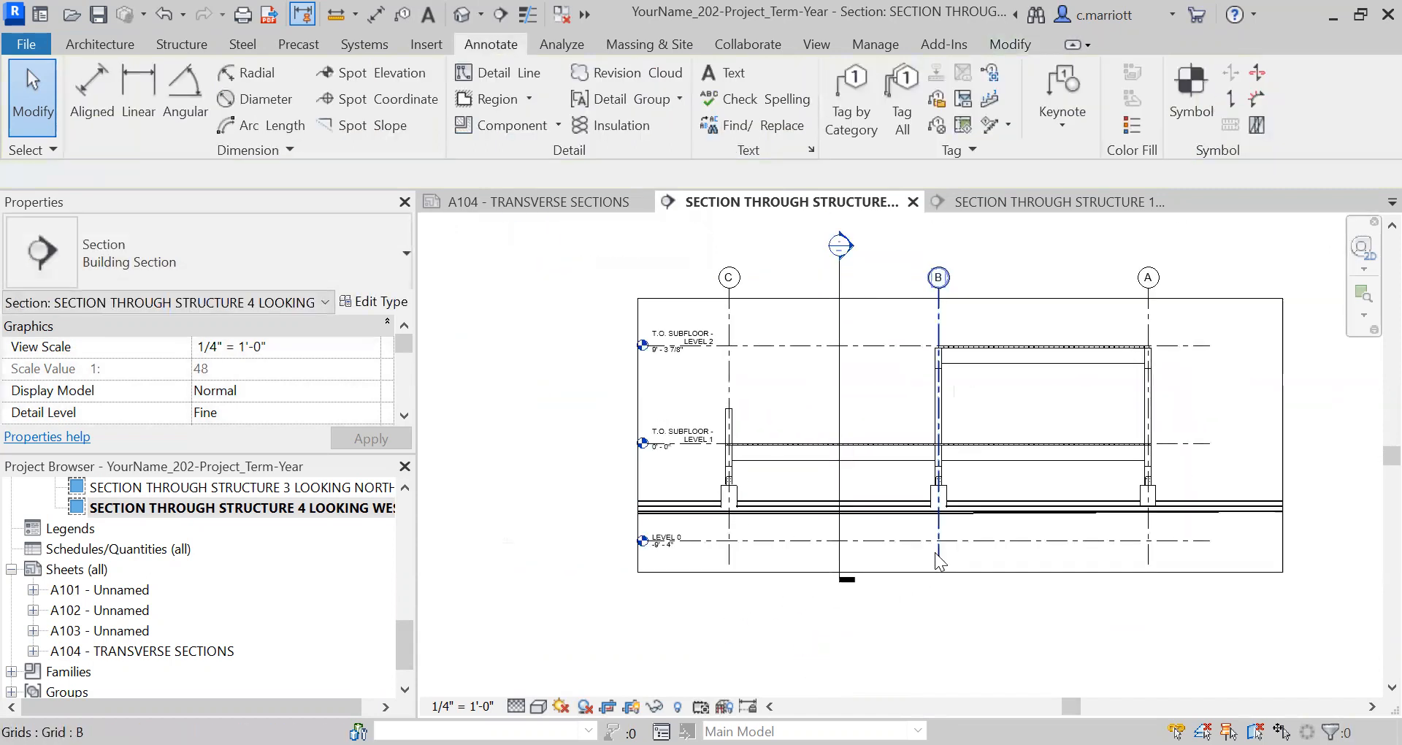
# In the Structure 4 section view, pull the right edge of the crop region inward to the ends of the level lines
pyautogui.moveTo(1223, 512); pyautogui.dragTo(1154, 535, button='middle')
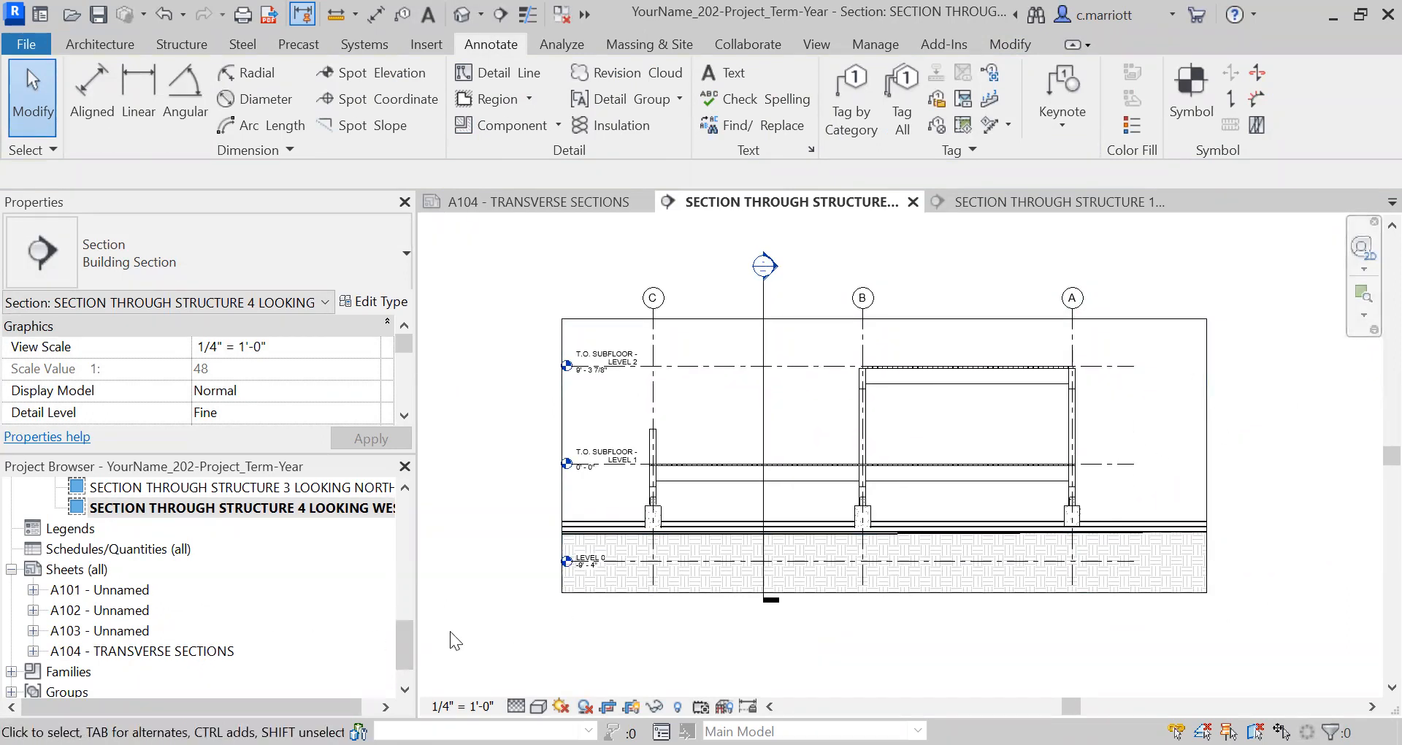
pyautogui.doubleClick(134, 651)
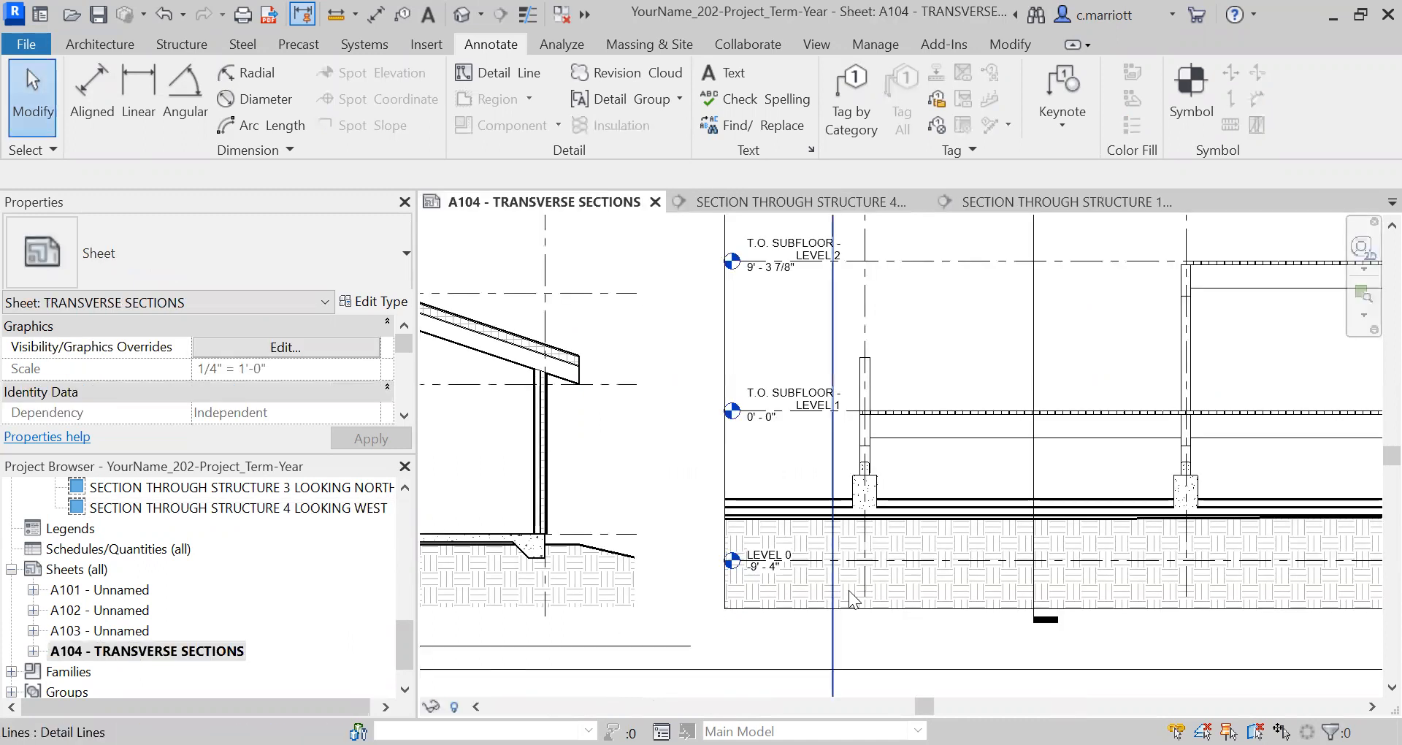
pyautogui.scroll(-2, 1104, 547)
pyautogui.moveTo(1124, 539); pyautogui.dragTo(988, 544, button='middle')
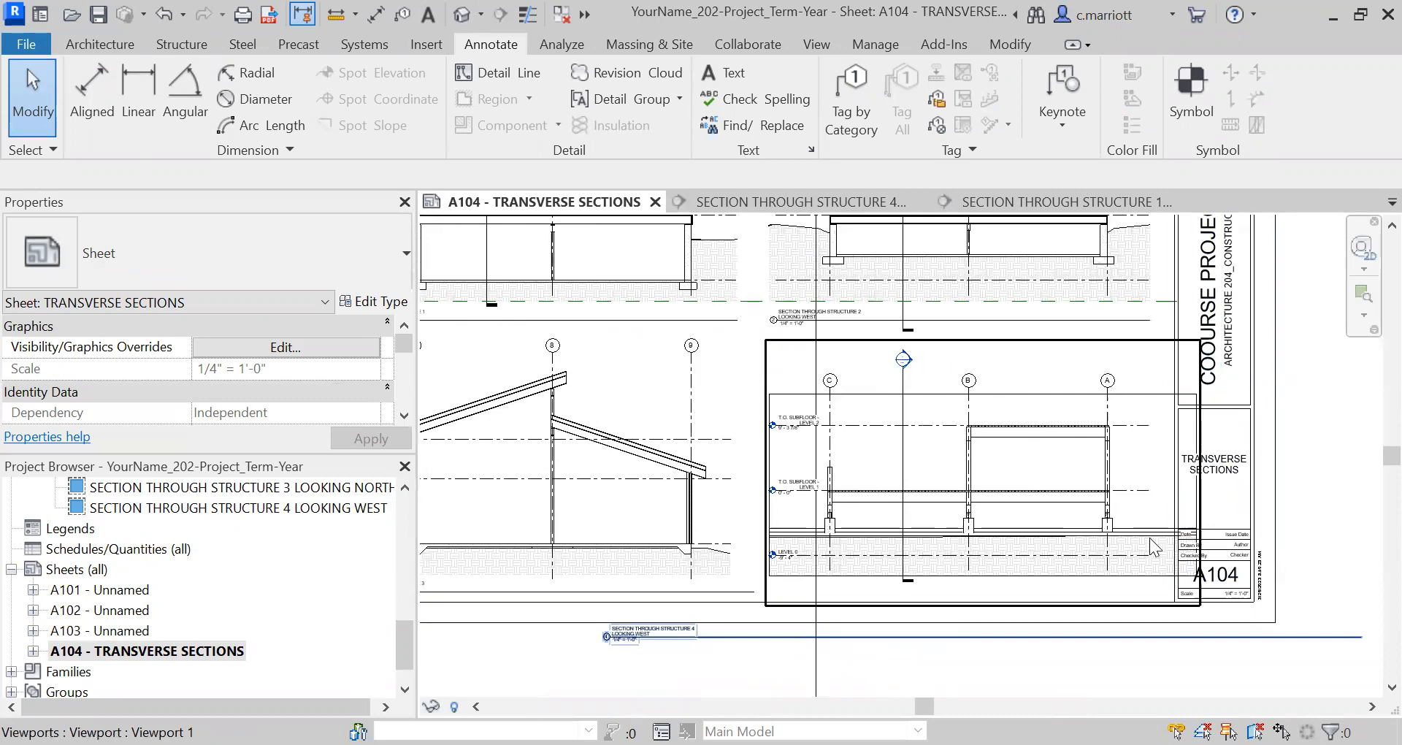
pyautogui.doubleClick(197, 508)
pyautogui.click(1206, 466)
pyautogui.moveTo(1207, 466); pyautogui.dragTo(1133, 456)
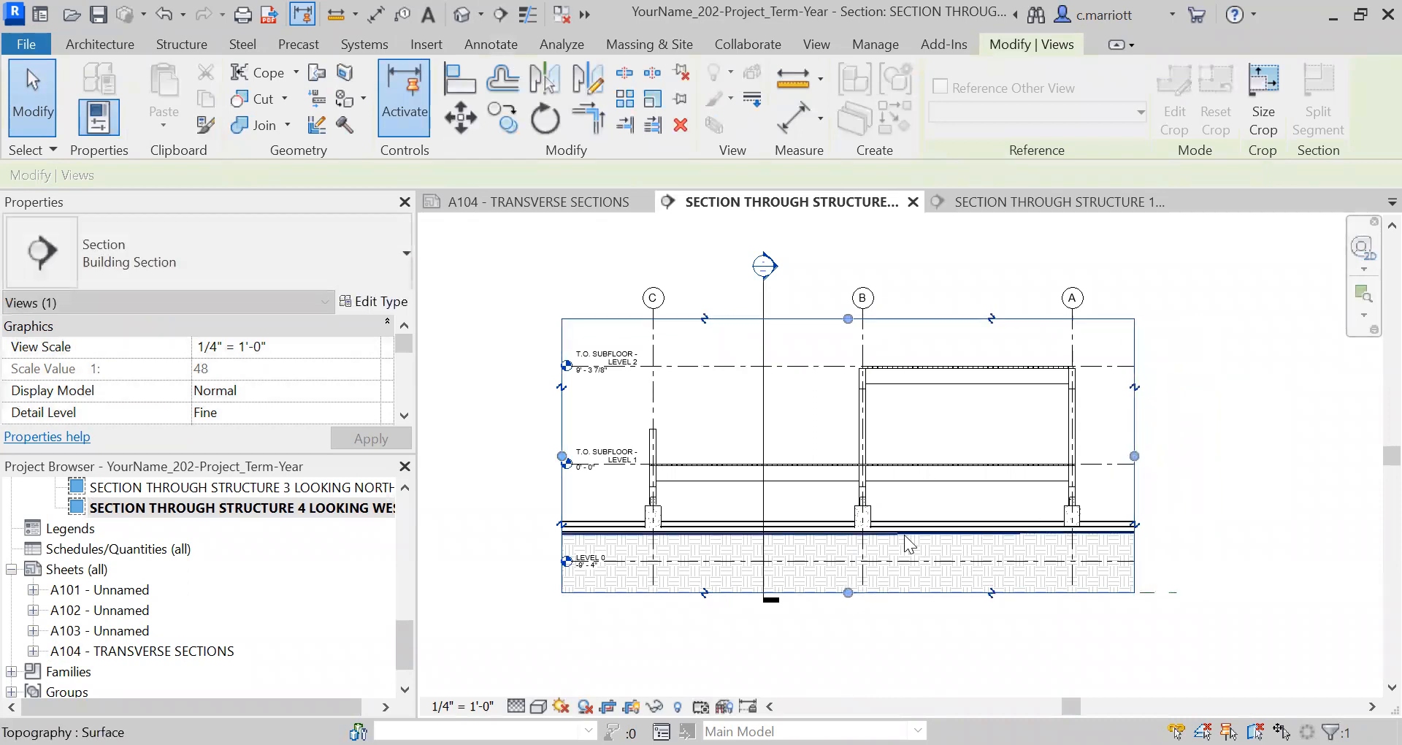
# Return to sheet A104 and examine the trimmed Structure 4 viewport and the placement of its view title
pyautogui.doubleClick(153, 652)
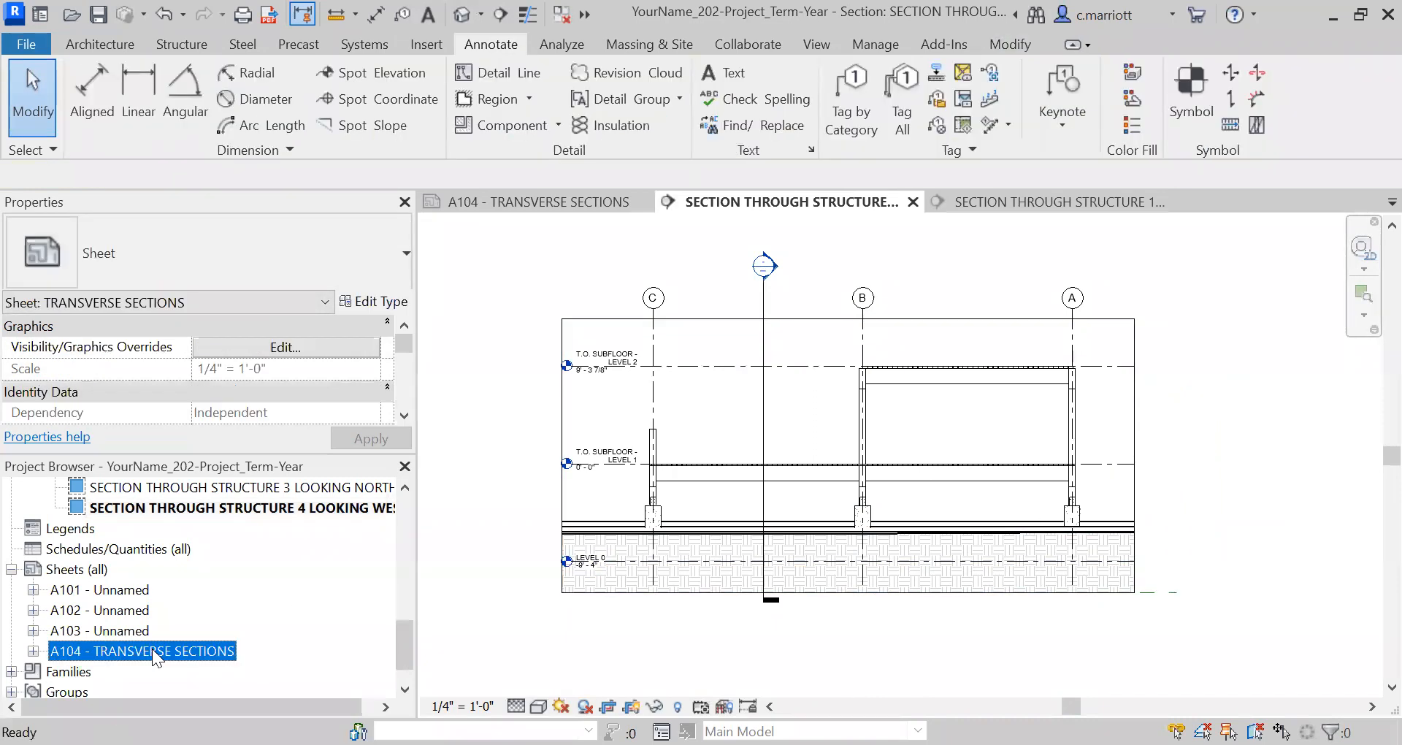
pyautogui.click(1007, 517)
pyautogui.scroll(2, 1177, 440)
pyautogui.scroll(1, 1177, 440)
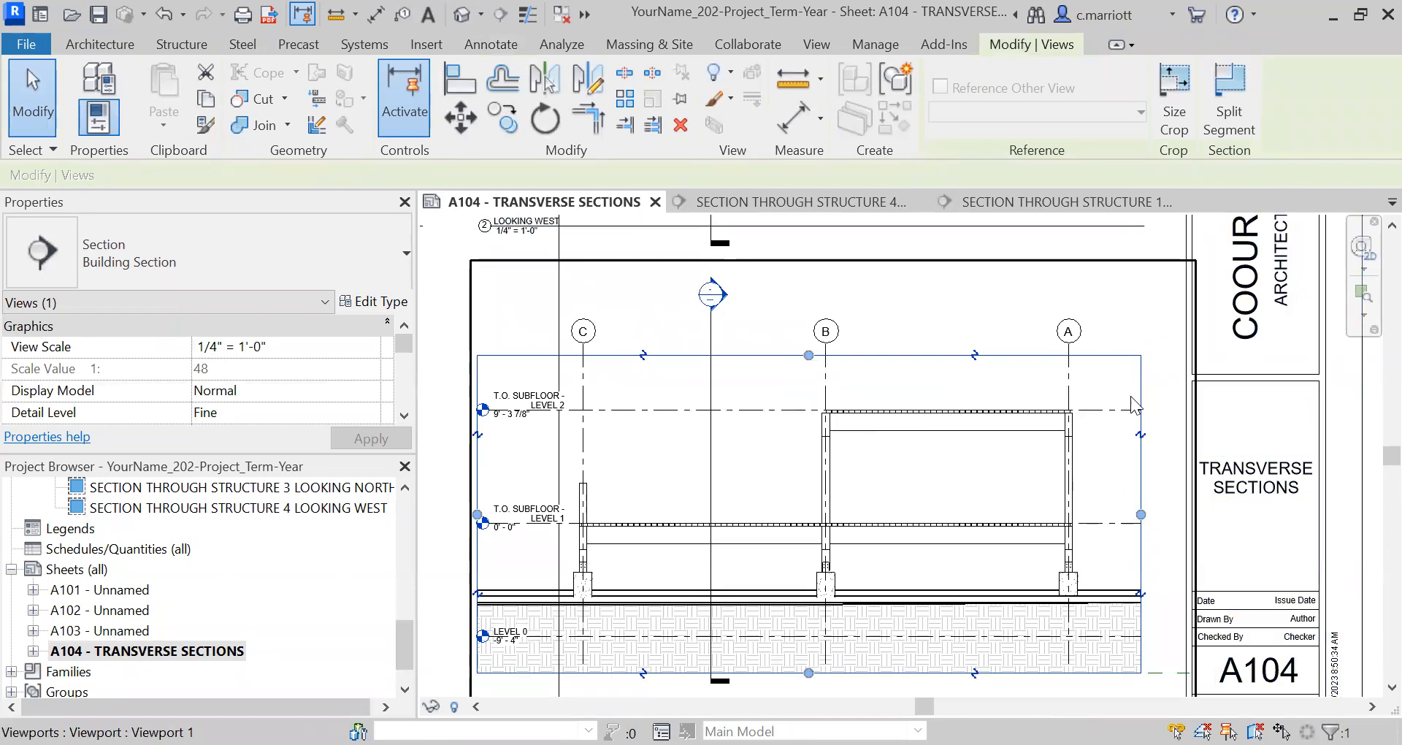
pyautogui.scroll(-2, 1158, 518)
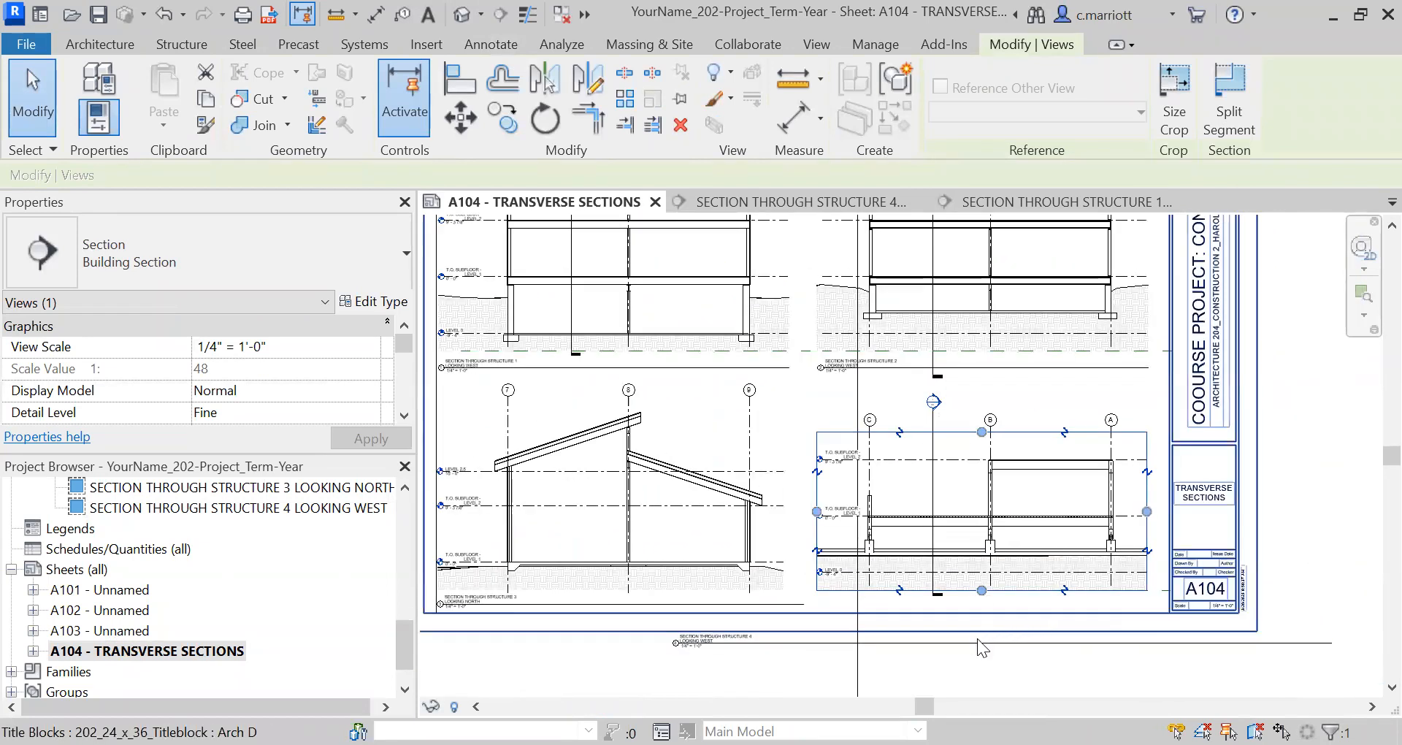
pyautogui.scroll(2, 977, 638)
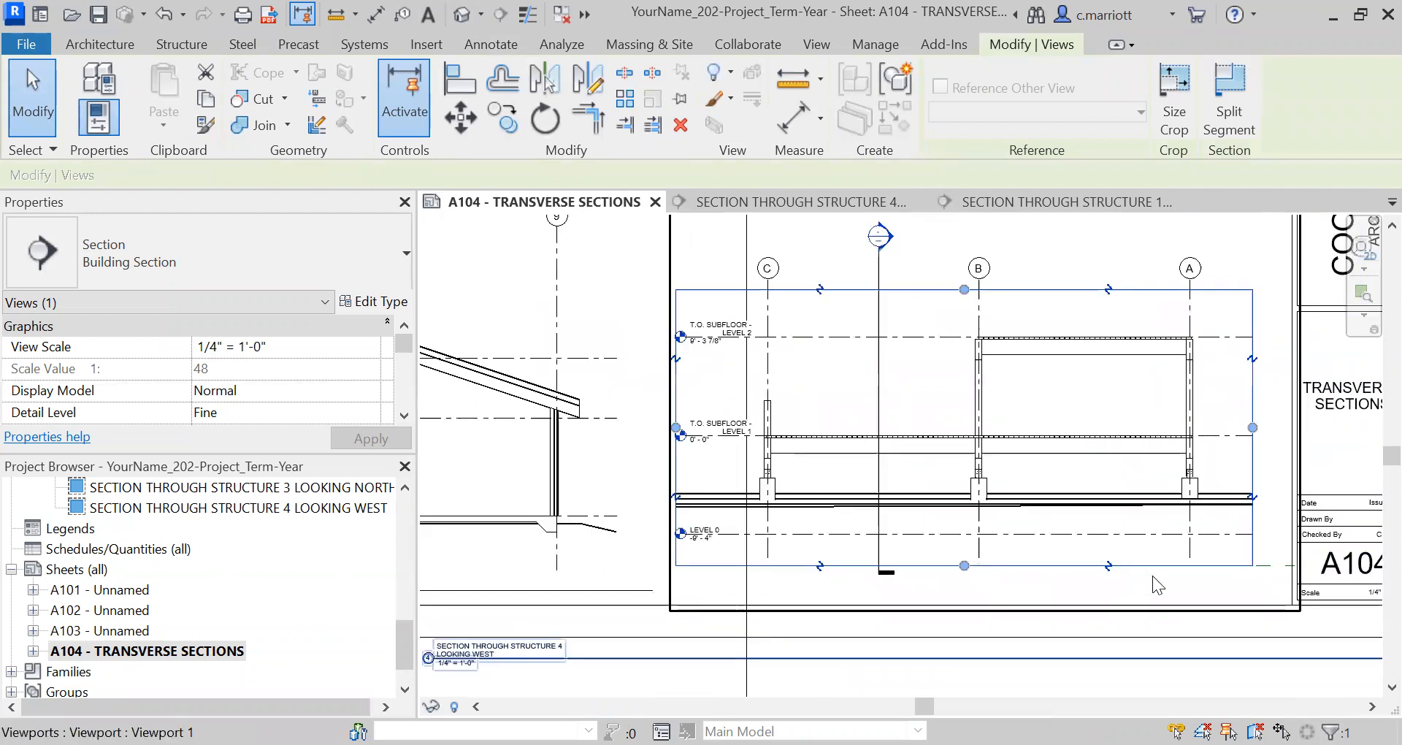
pyautogui.scroll(1, 1153, 577)
pyautogui.scroll(-3, 1097, 566)
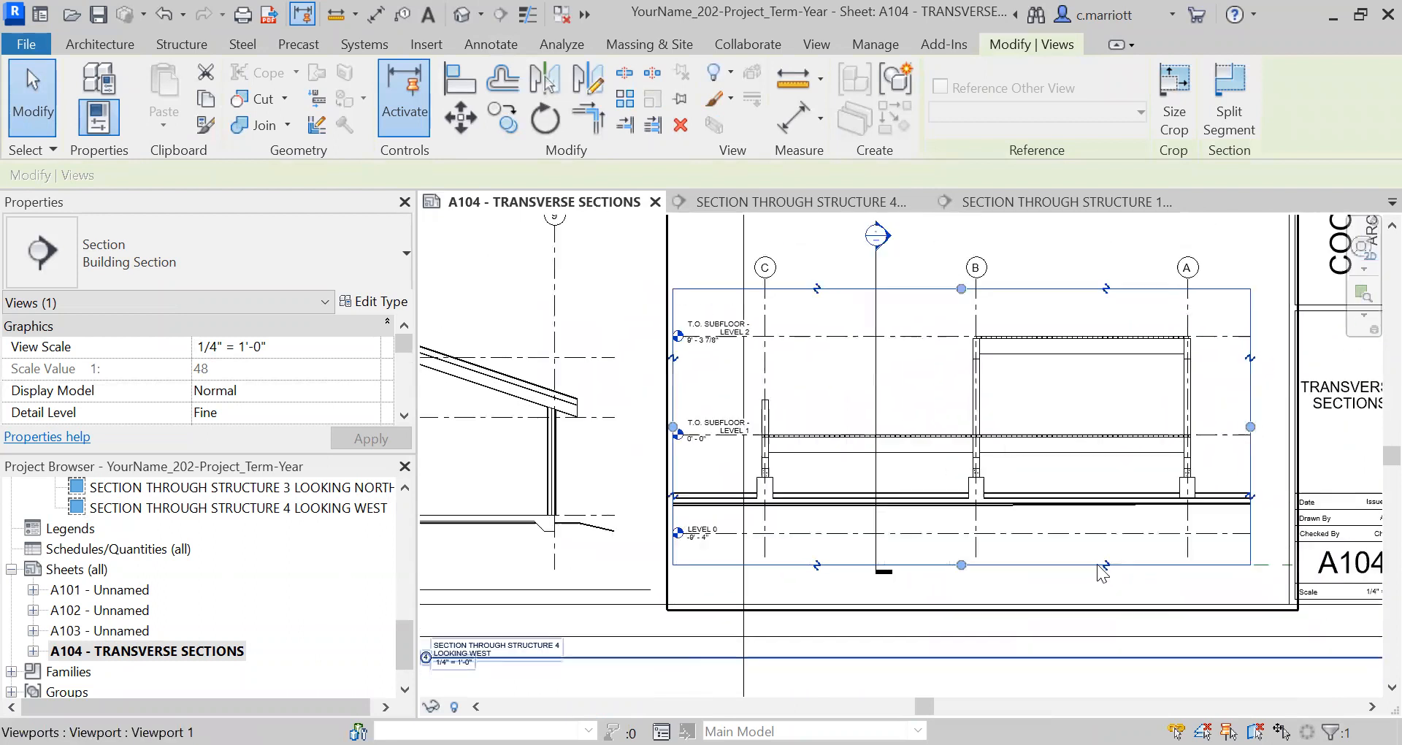
pyautogui.scroll(2, 808, 636)
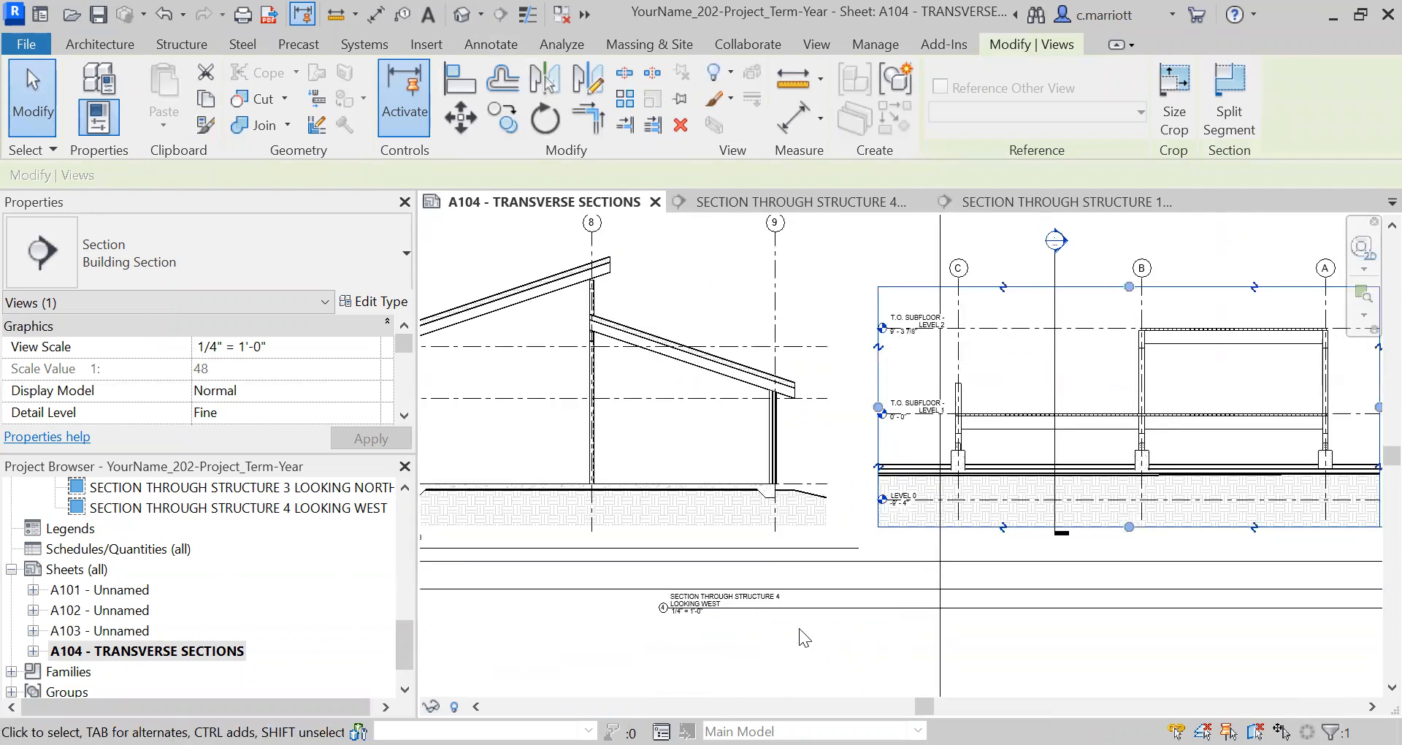
# Nudge the Structure 4 view title right until it sits beneath the left edge of its viewport
pyautogui.click(869, 607)
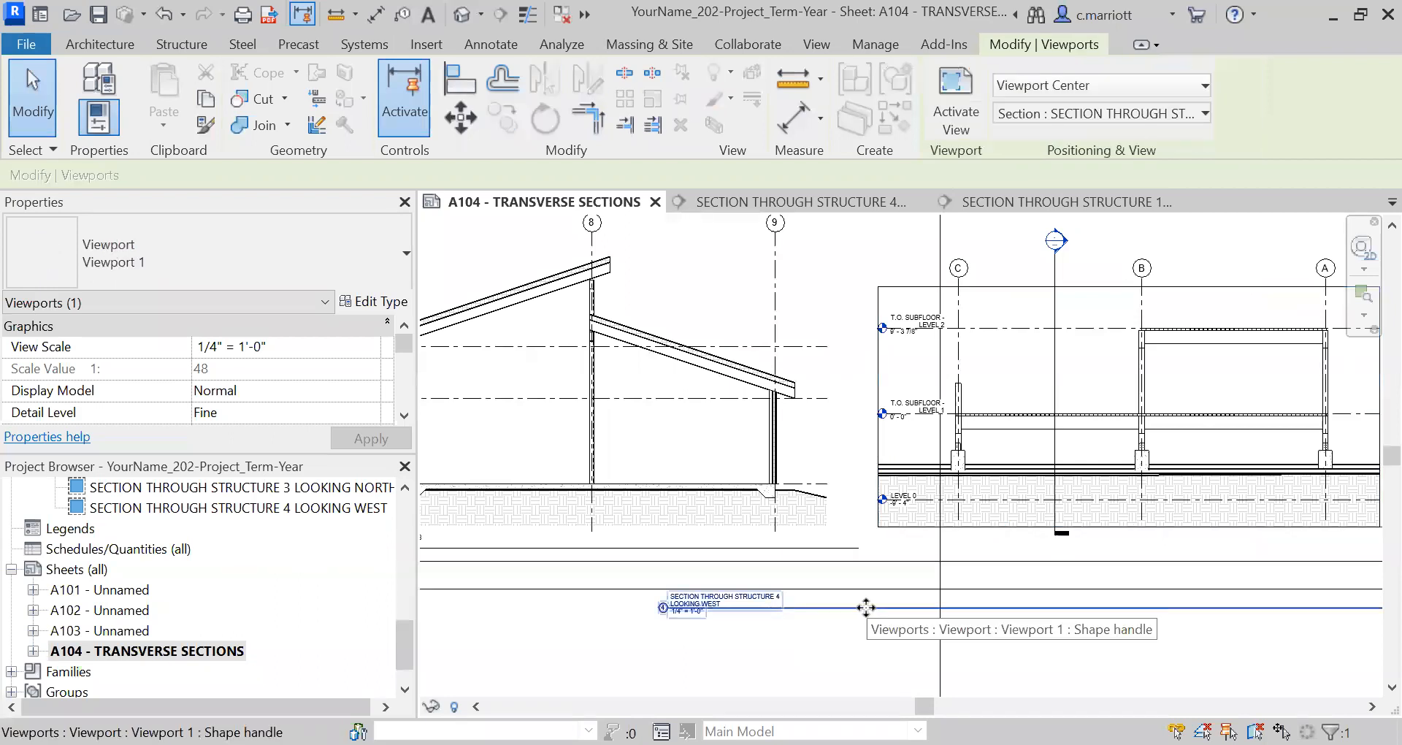
pyautogui.press('Right')
pyautogui.press('Right')
pyautogui.press('Right')
pyautogui.press('Right')
pyautogui.press('Right')
pyautogui.press('Right')
pyautogui.press('Right')
pyautogui.press('Right')
pyautogui.press('Right')
pyautogui.press('Right')
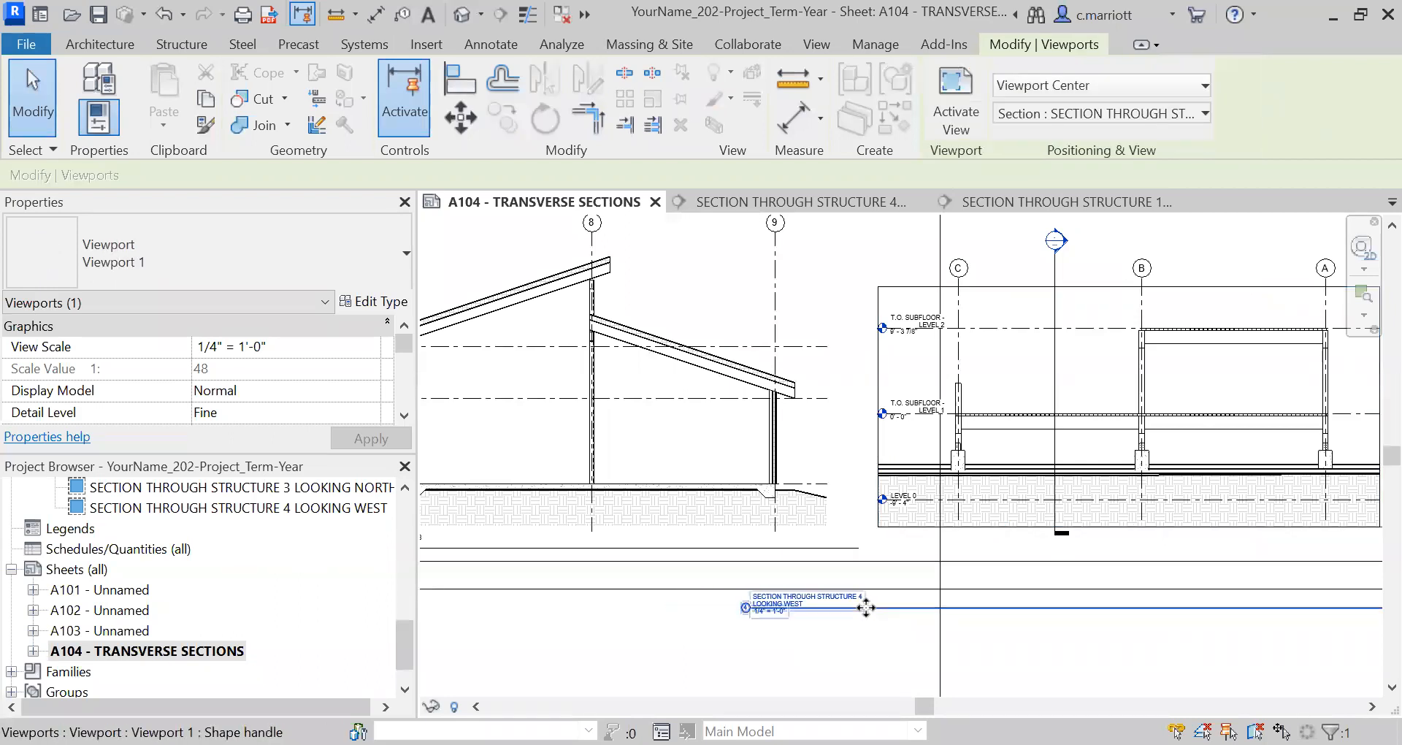
pyautogui.press('Right')
pyautogui.press('Right')
pyautogui.press('Right')
pyautogui.press('Right')
pyautogui.press('Right')
pyautogui.press('Right')
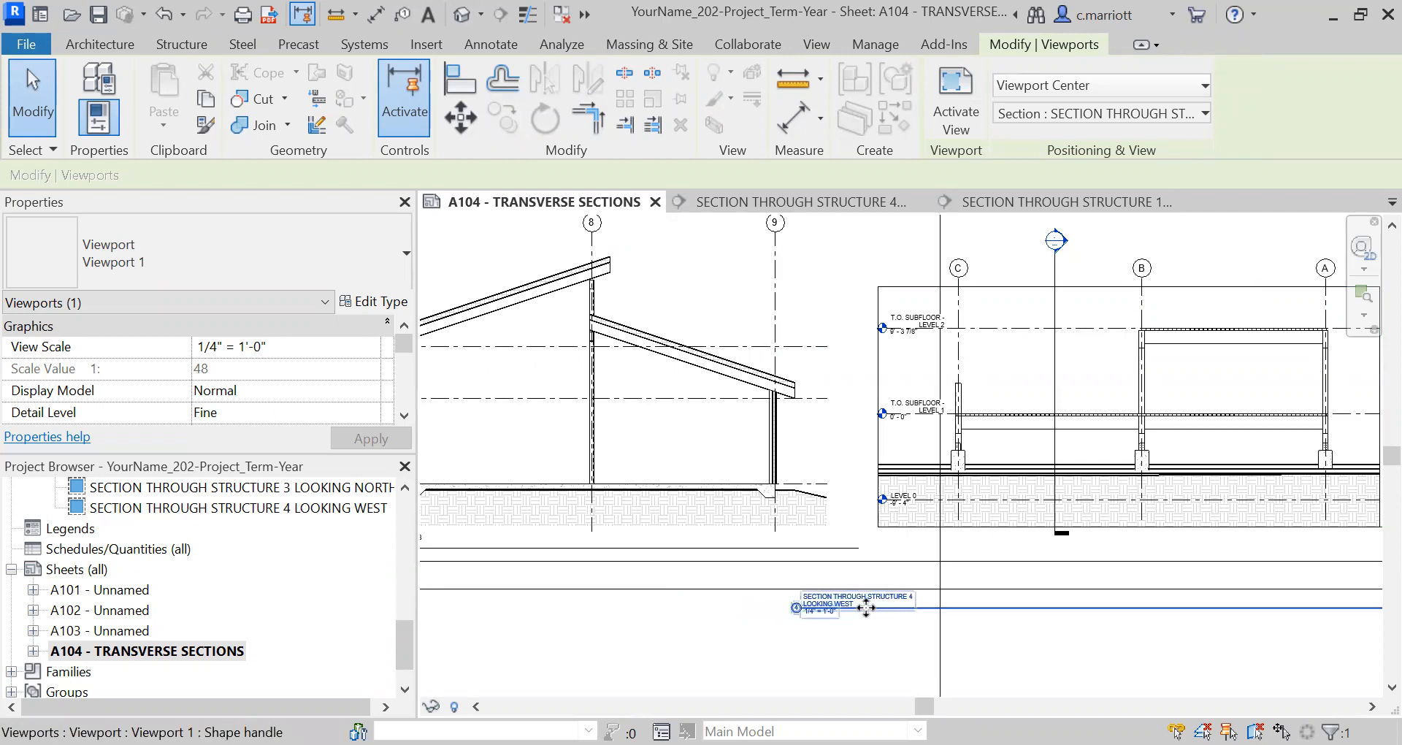
pyautogui.press('Right')
pyautogui.press('Right')
pyautogui.press('Right')
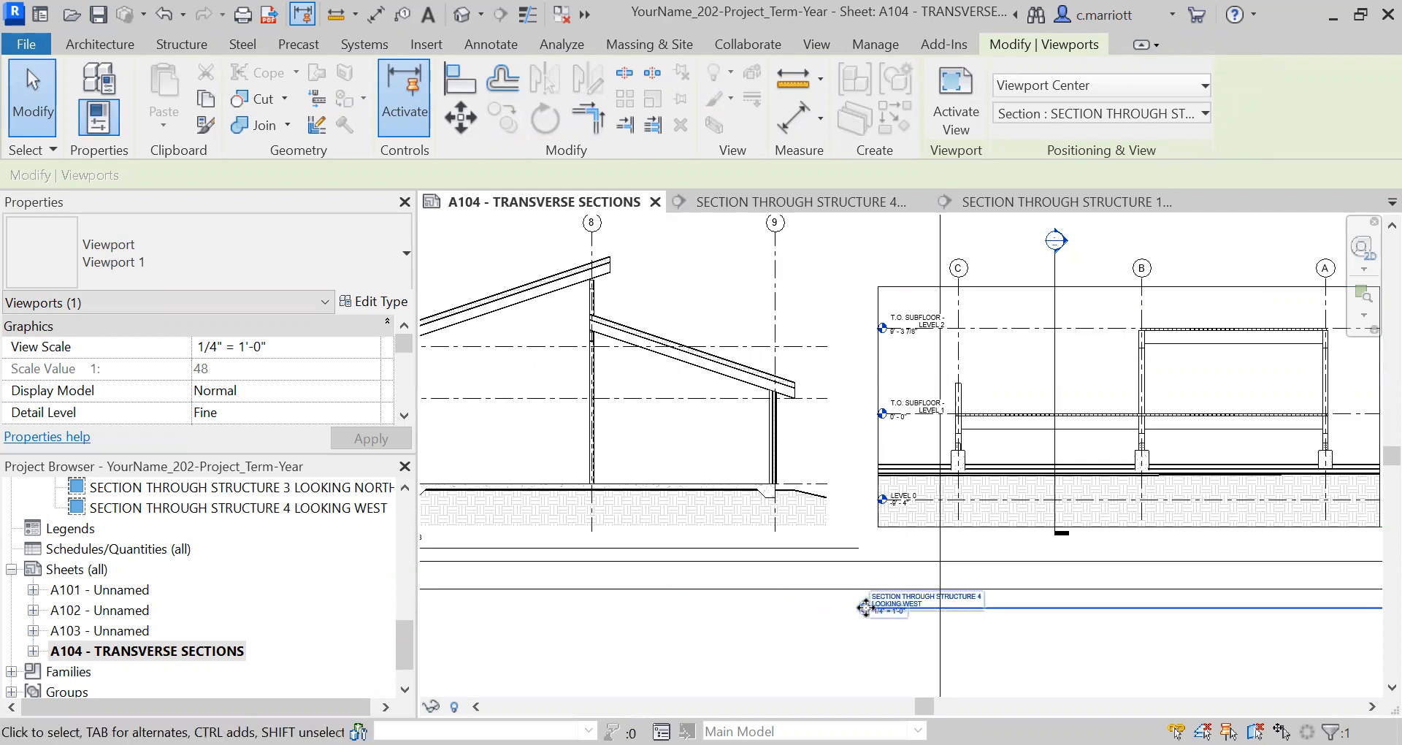
# Nudge the Structure 4 view title up until its line is level with the Structure 3 title line
pyautogui.press('Up')
pyautogui.press('Up')
pyautogui.press('Up')
pyautogui.press('Up')
pyautogui.press('Up')
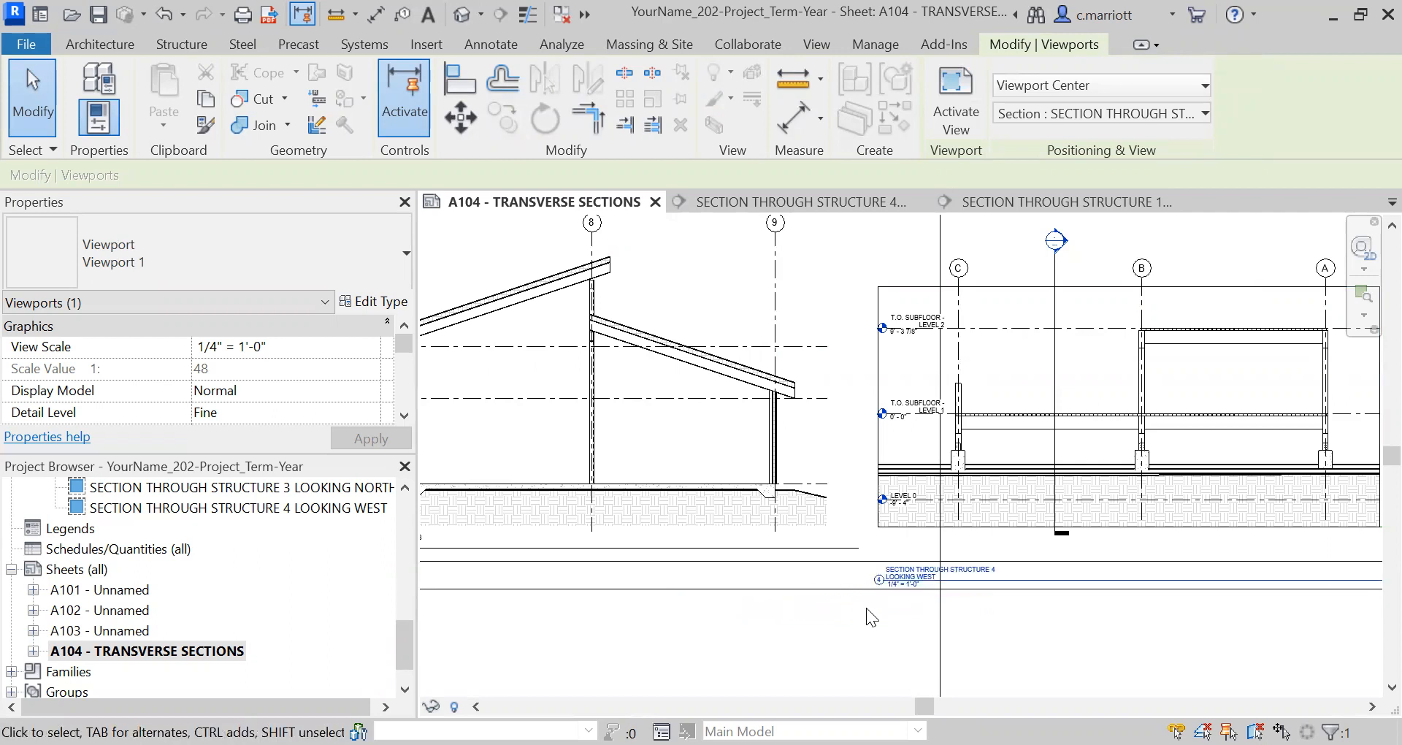
pyautogui.press('Up')
pyautogui.press('Up')
pyautogui.scroll(2, 866, 608)
pyautogui.scroll(6, 916, 560)
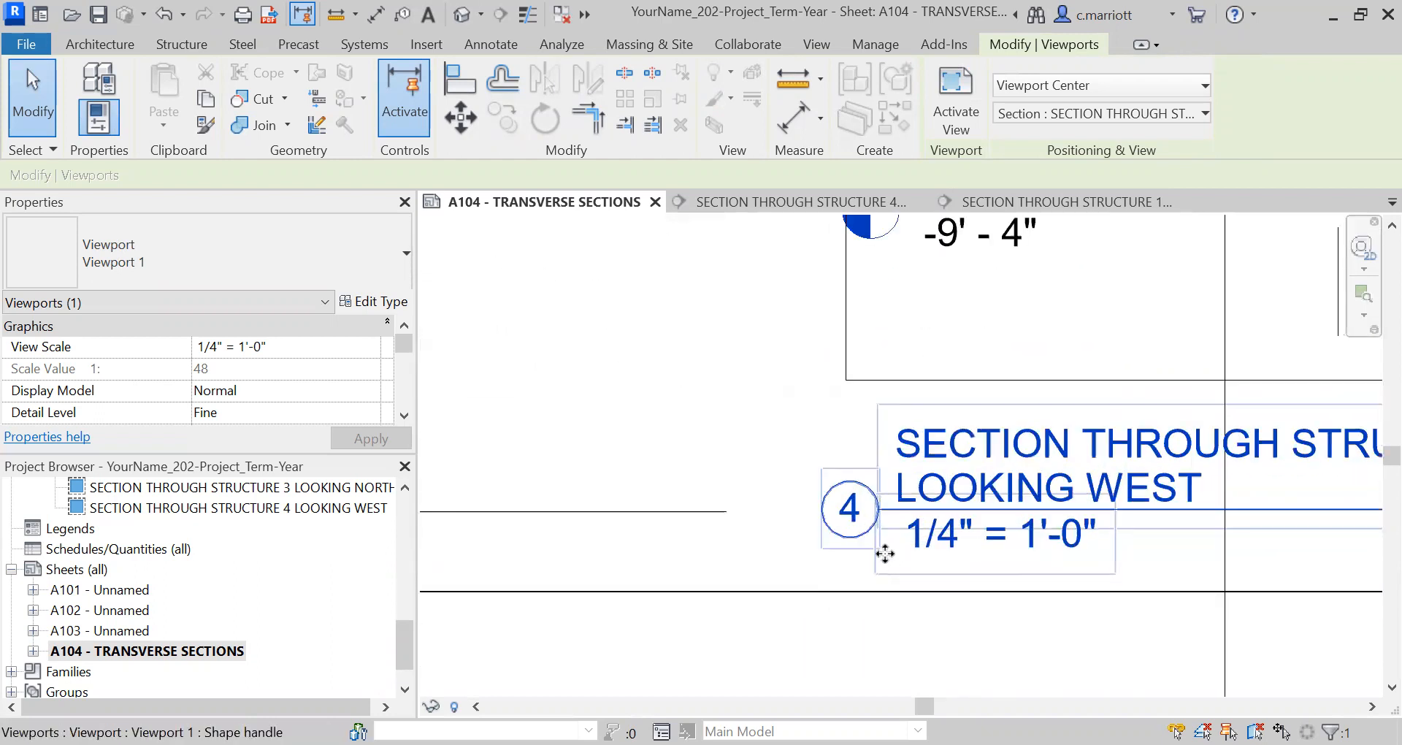
pyautogui.scroll(-6, 792, 528)
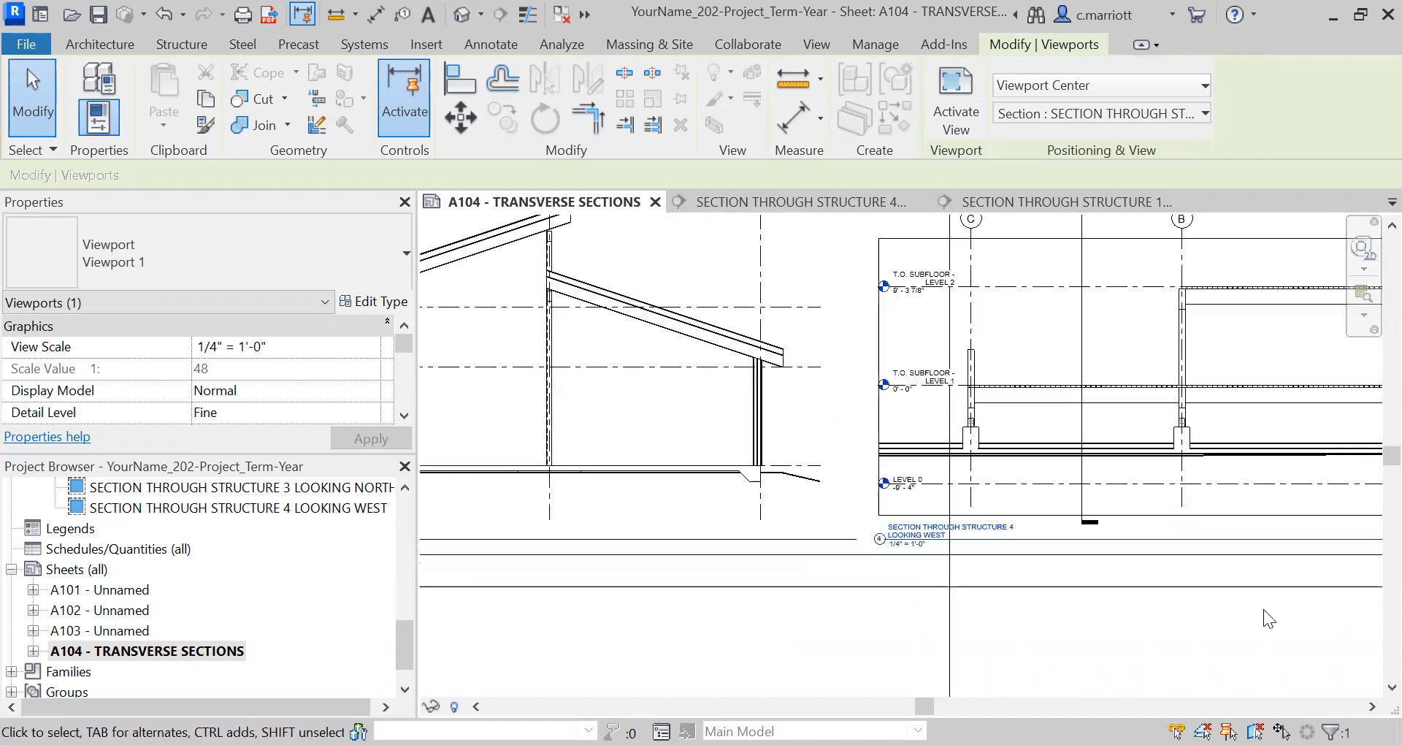
# Shorten the Structure 4 view title line so it ends near the right edge of the section's crop region
pyautogui.moveTo(1262, 649); pyautogui.dragTo(1025, 637, button='middle')
pyautogui.scroll(2, 1109, 600)
pyautogui.scroll(-4, 1122, 603)
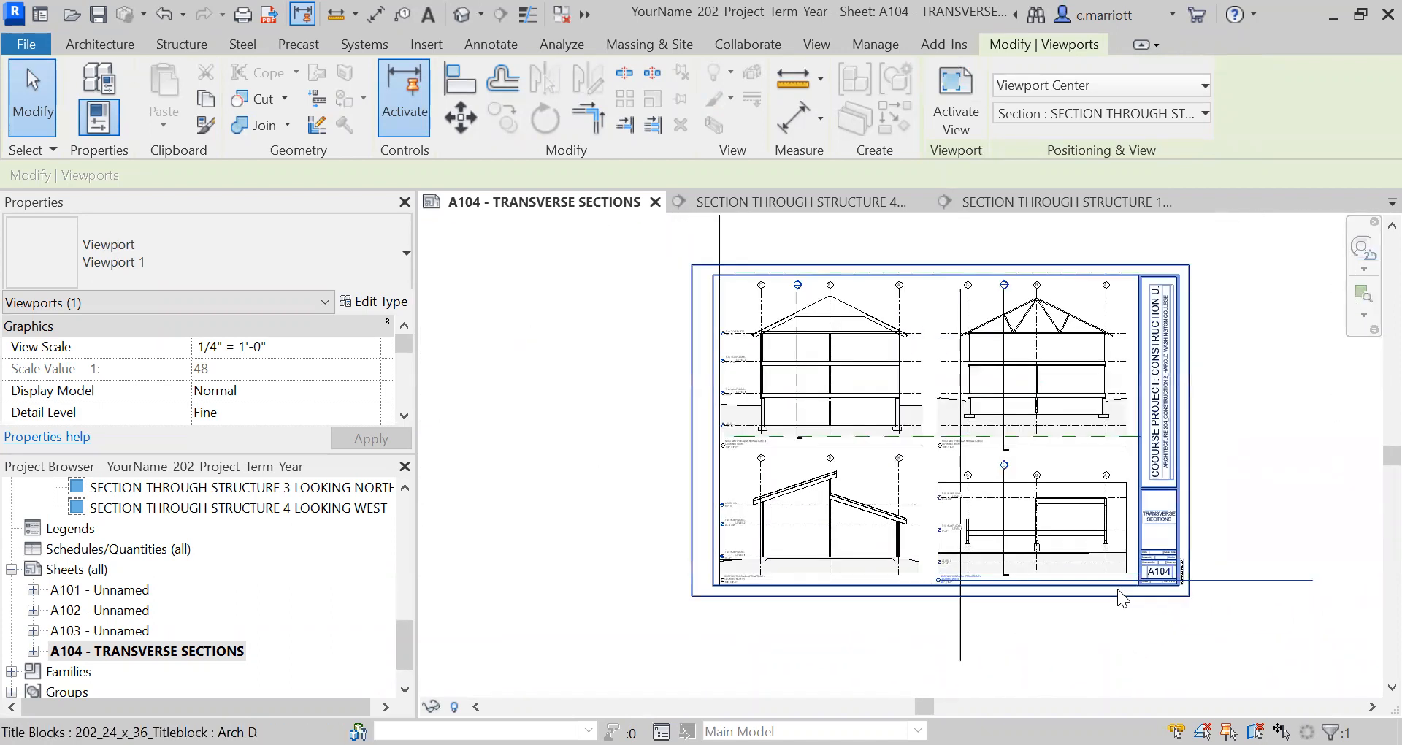
pyautogui.click(1059, 515)
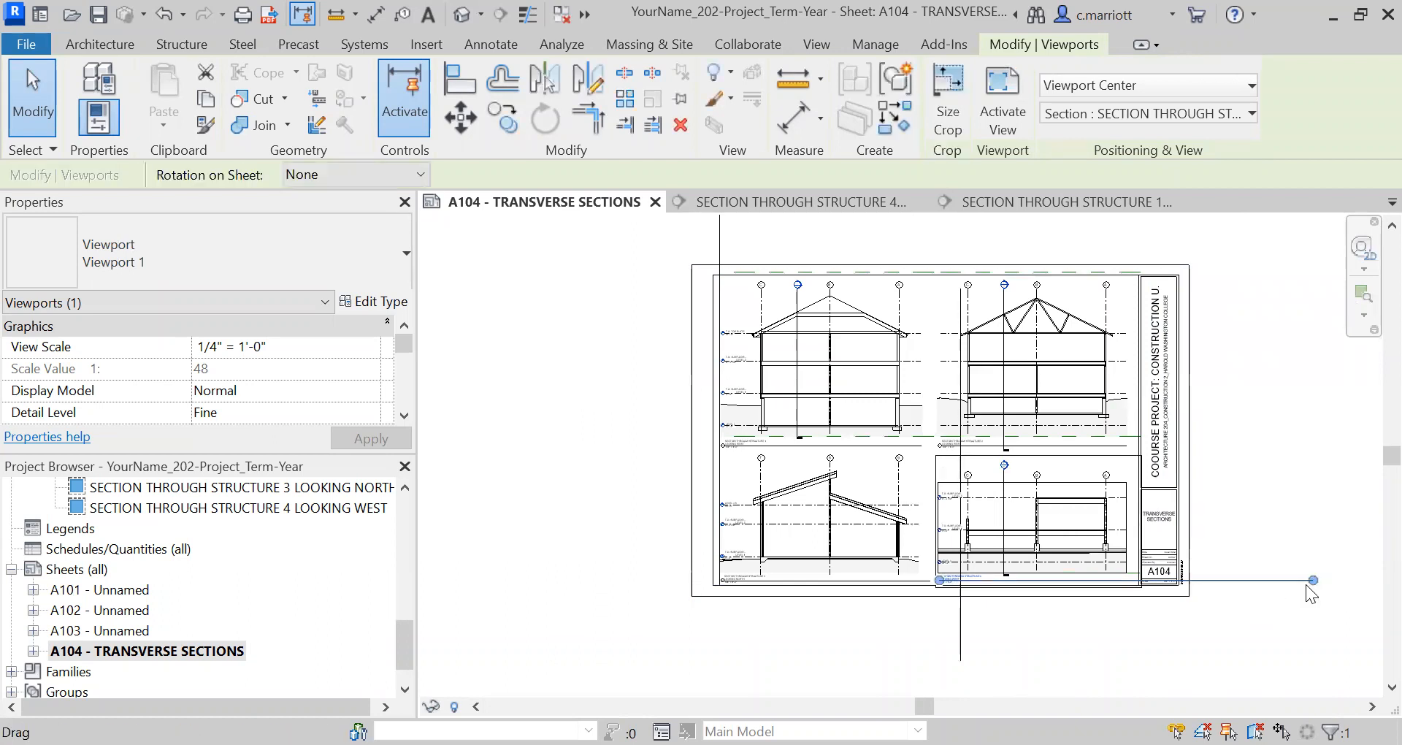
pyautogui.moveTo(1314, 581); pyautogui.dragTo(1128, 592)
pyautogui.scroll(2, 1128, 592)
pyautogui.scroll(6, 1127, 590)
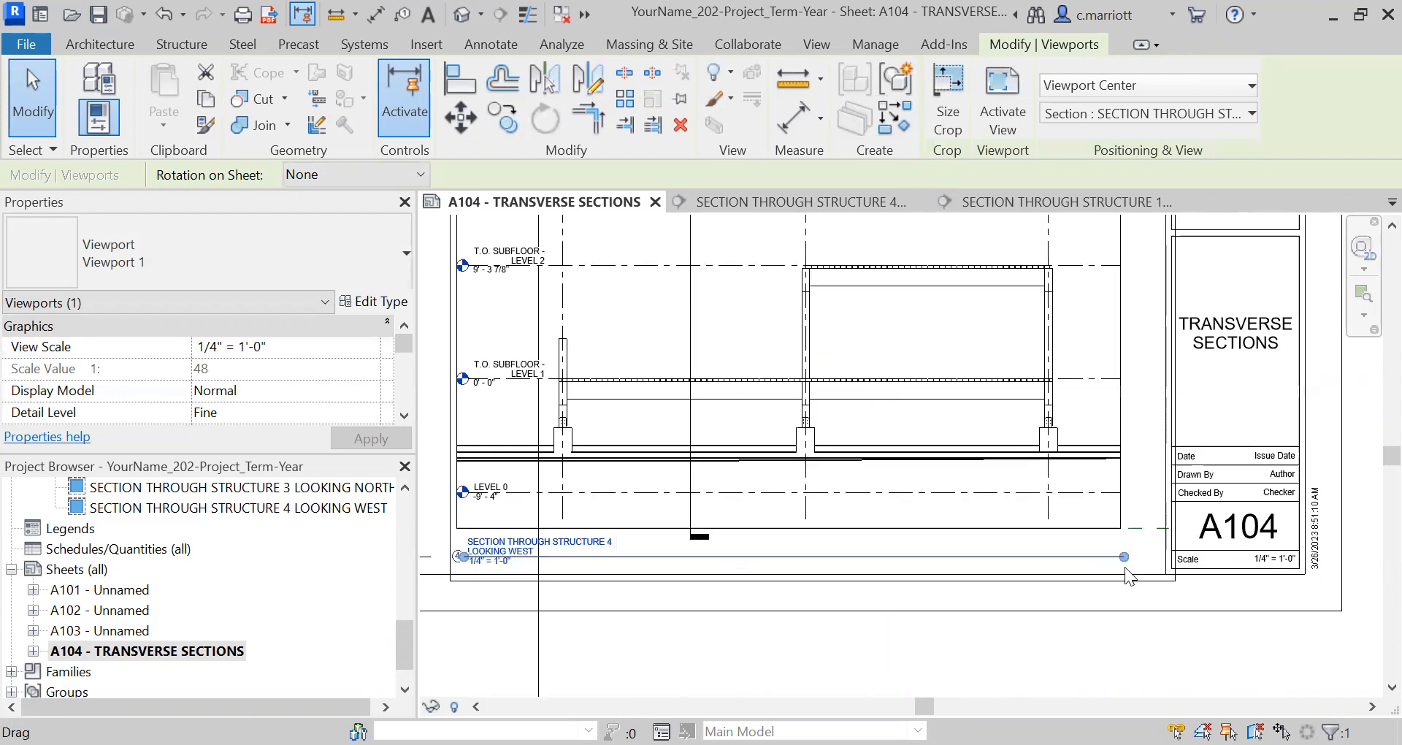
pyautogui.moveTo(1123, 547); pyautogui.dragTo(1122, 545)
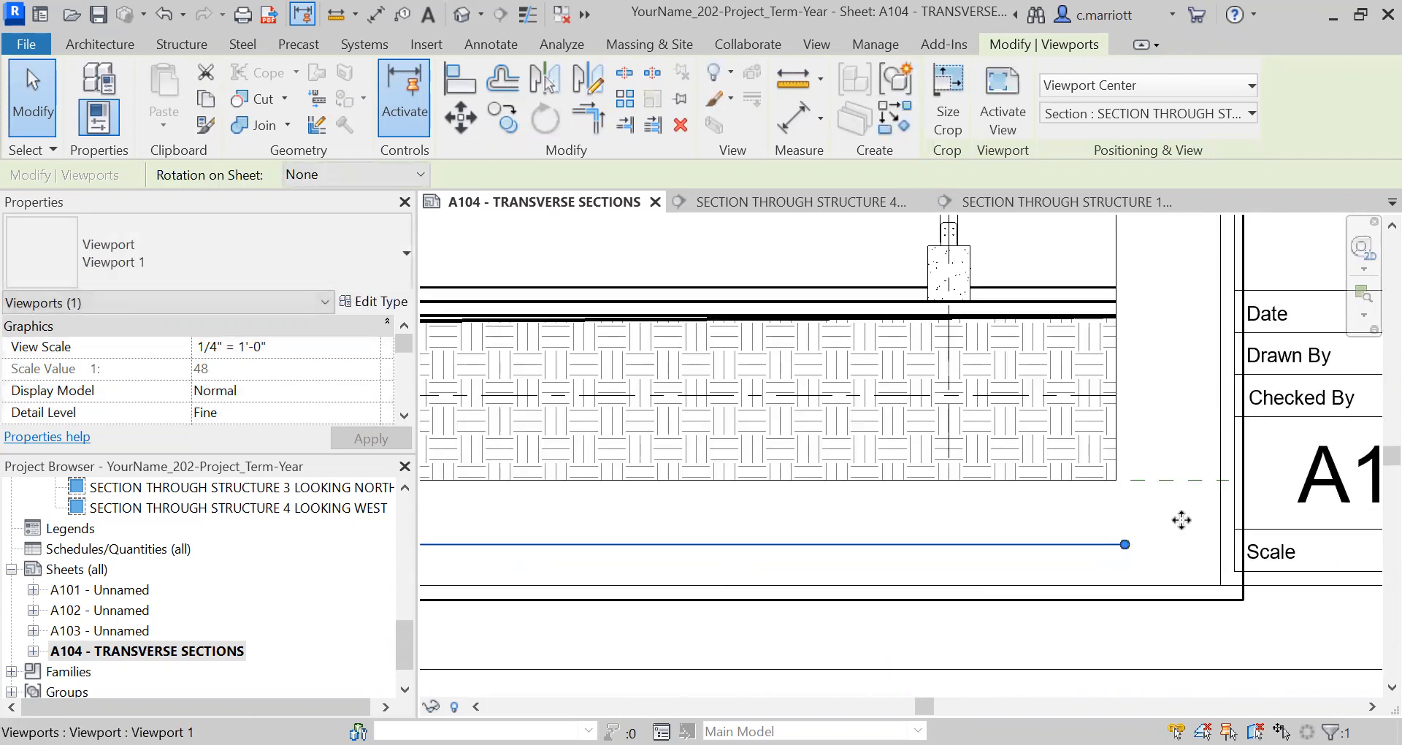
pyautogui.scroll(-3, 1164, 551)
pyautogui.scroll(-2, 1141, 552)
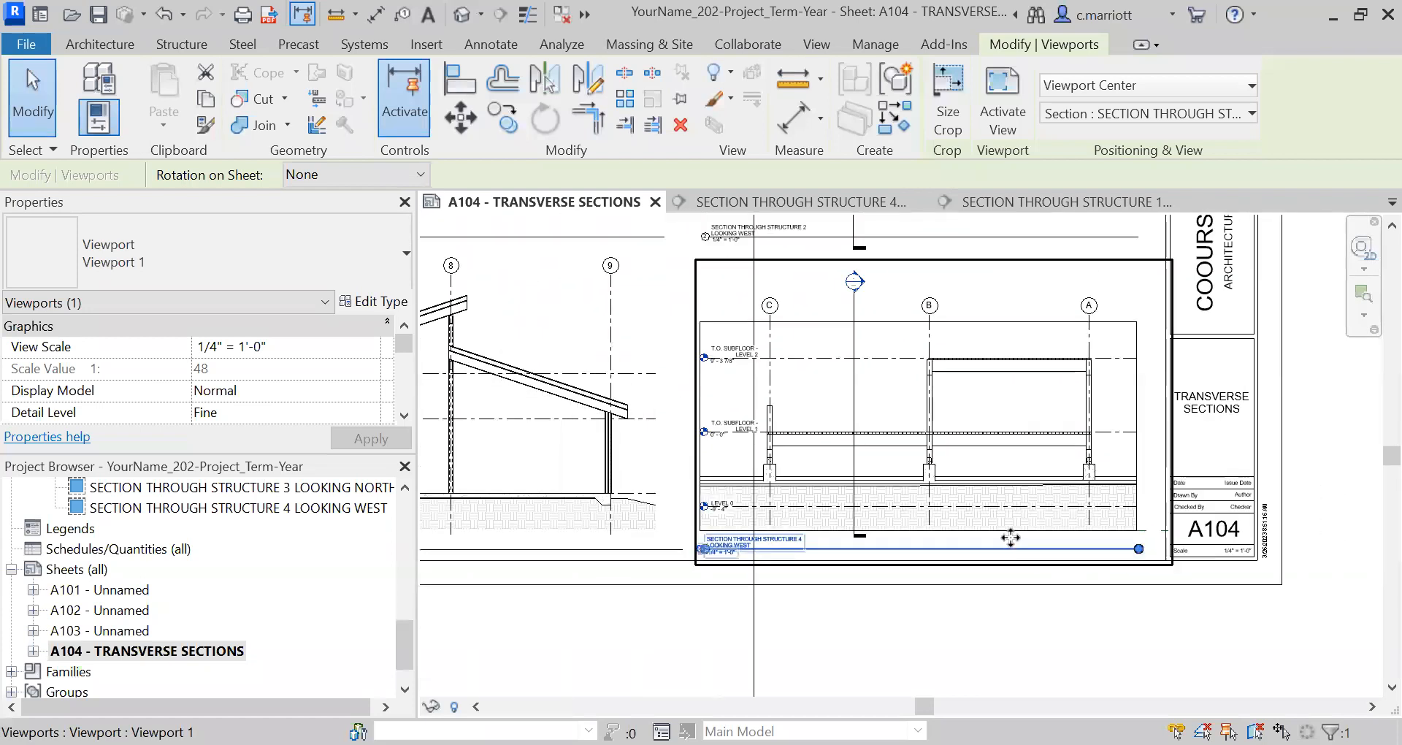
pyautogui.scroll(-2, 828, 590)
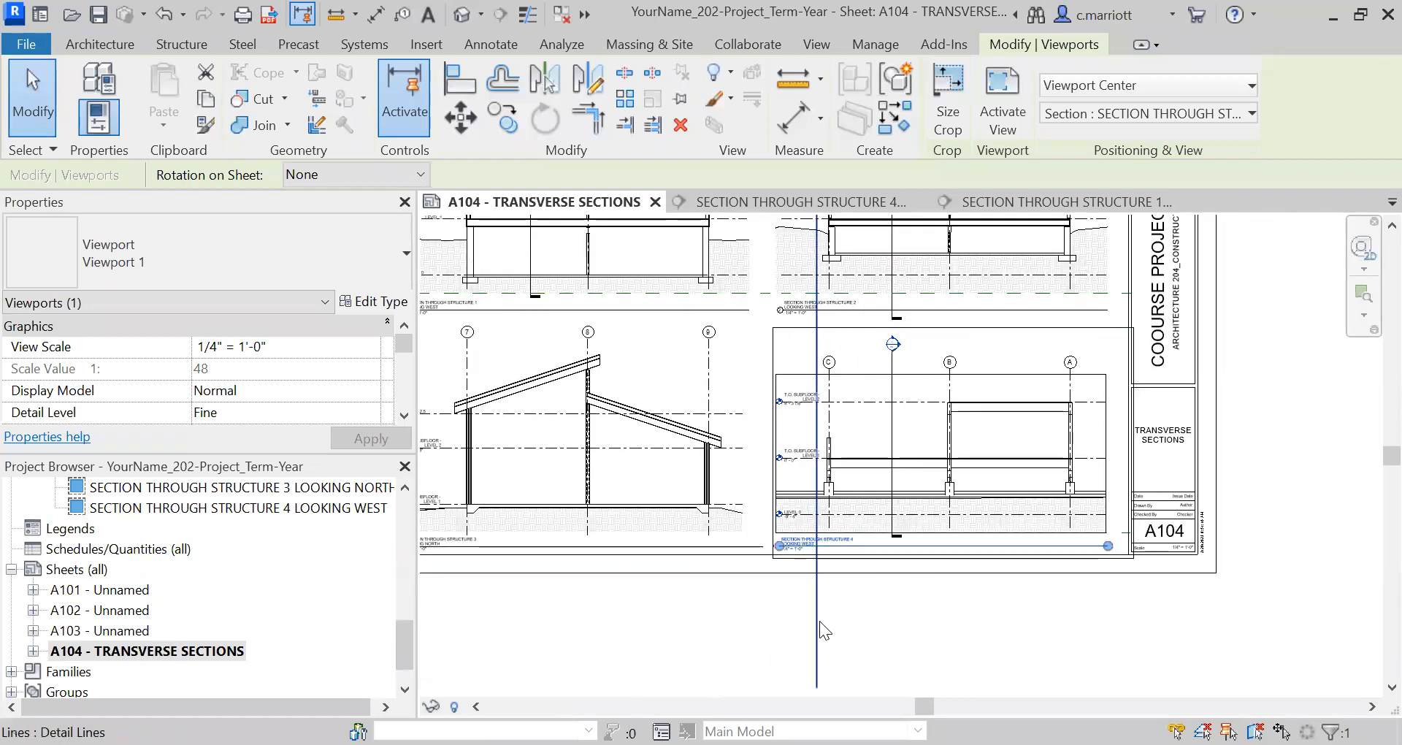
# Delete the two vertical detail lines used as alignment guides on sheet A104
pyautogui.scroll(-1, 820, 620)
pyautogui.click(818, 620)
pyautogui.click(772, 594)
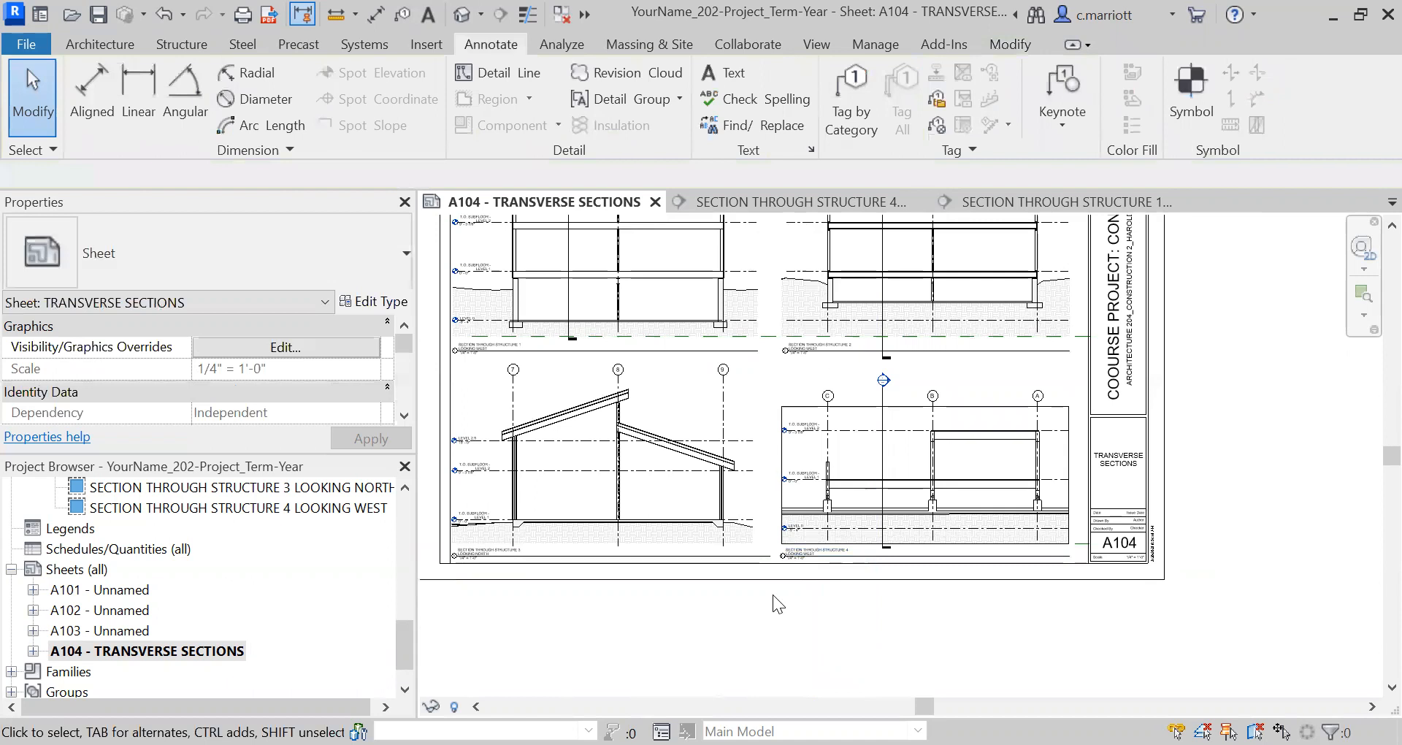
pyautogui.scroll(-3, 781, 587)
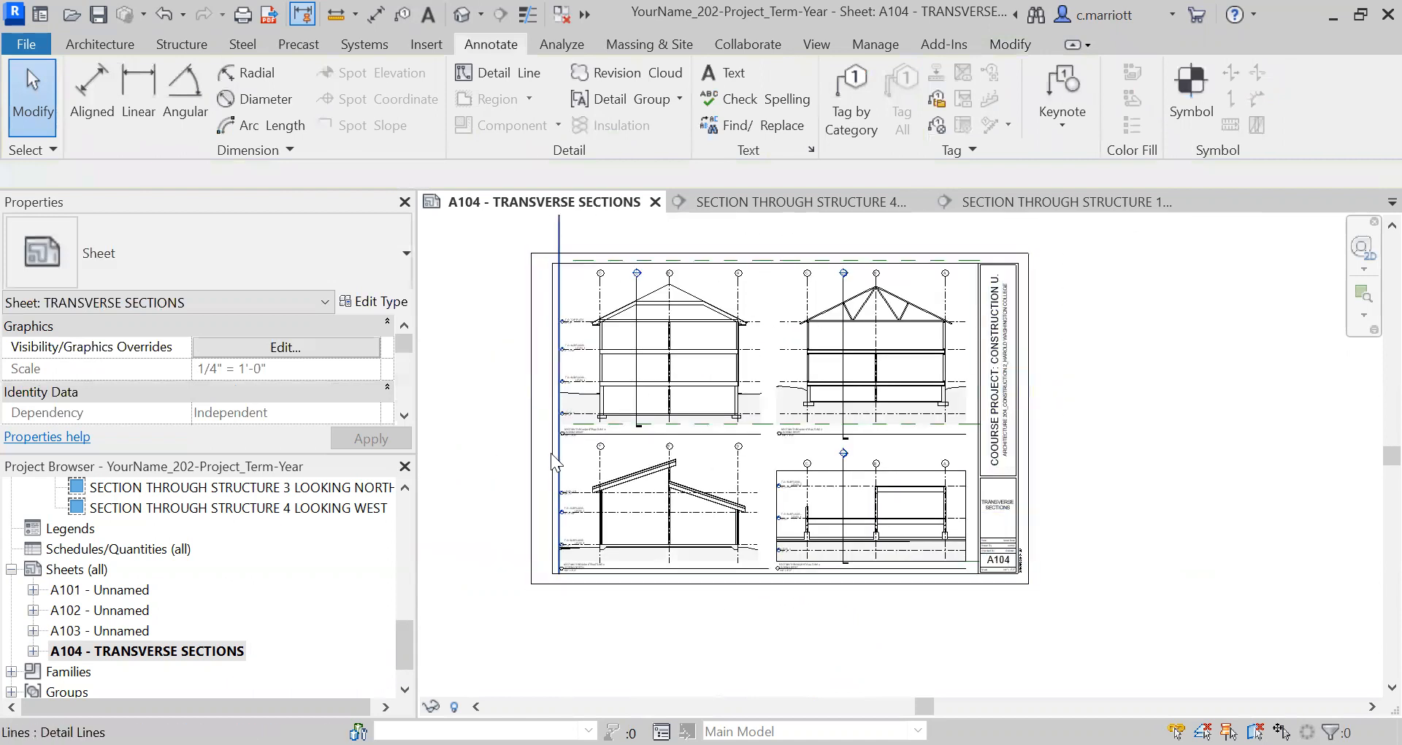
pyautogui.click(559, 228)
pyautogui.press('Delete')
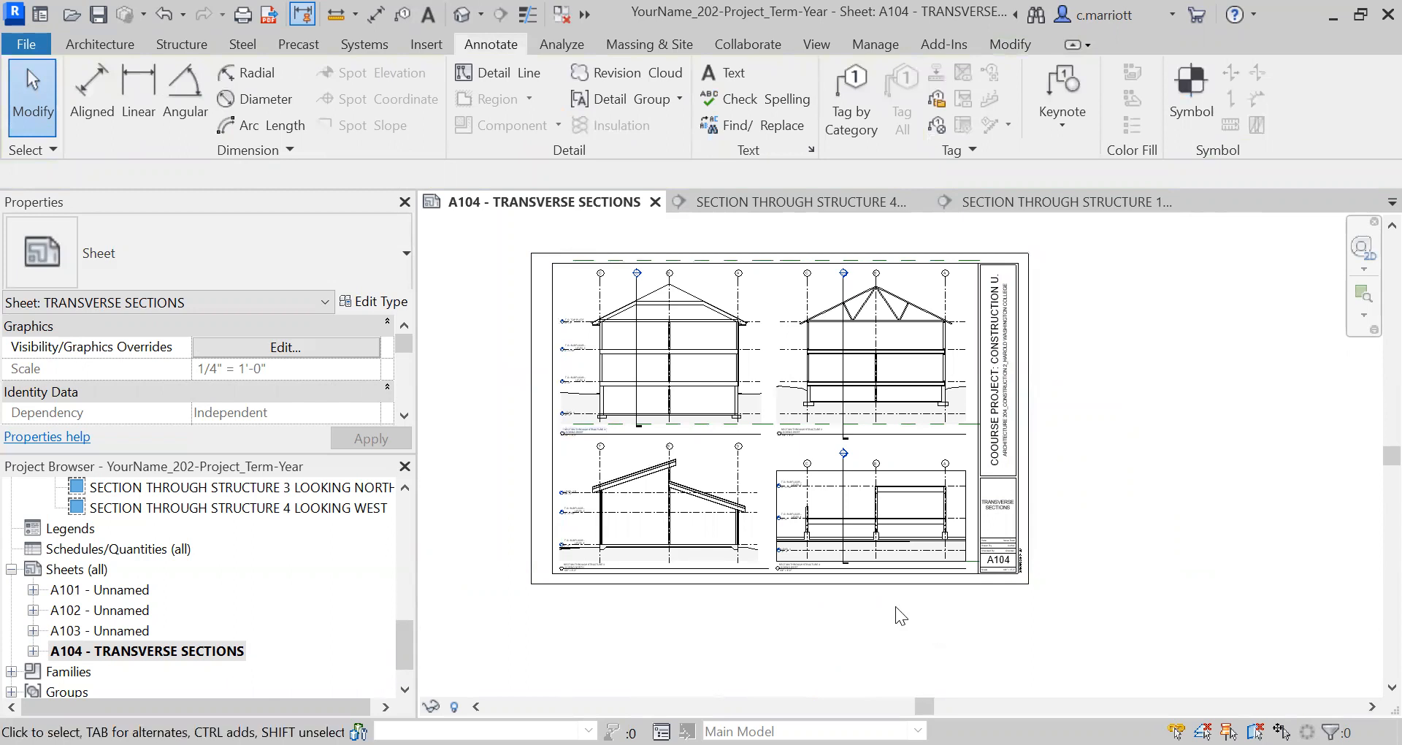
# Hide the crop region in the Structure 4 section view and return to sheet A104 to review the layout
pyautogui.doubleClick(252, 505)
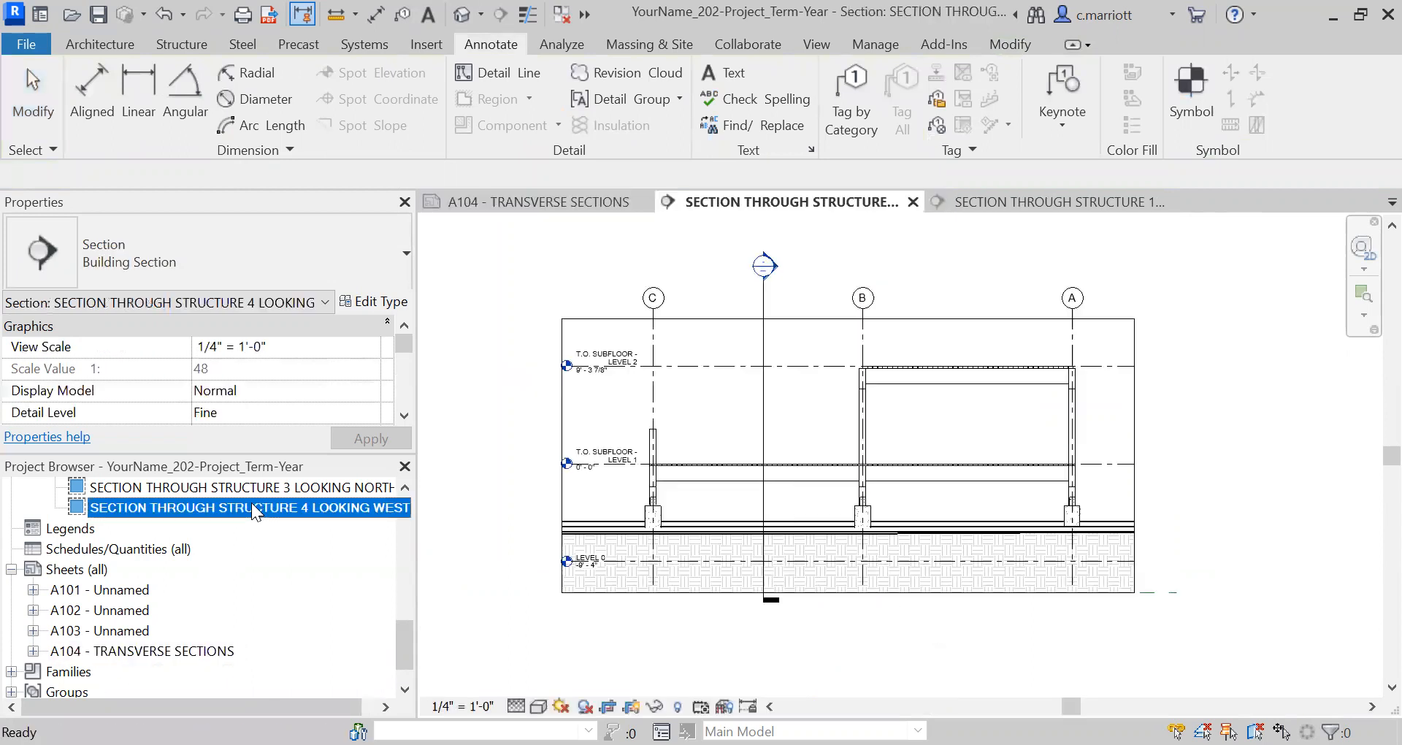
pyautogui.doubleClick(104, 650)
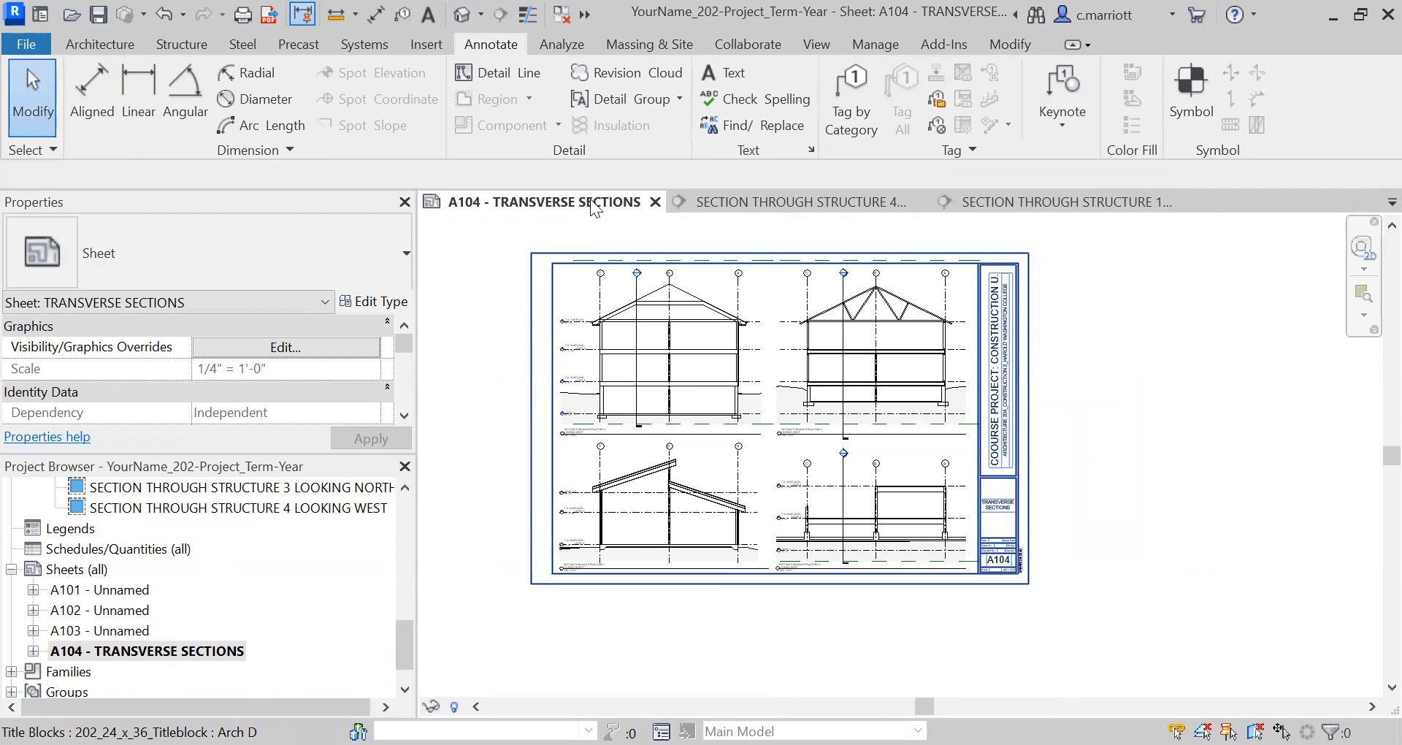
pyautogui.scroll(2, 796, 471)
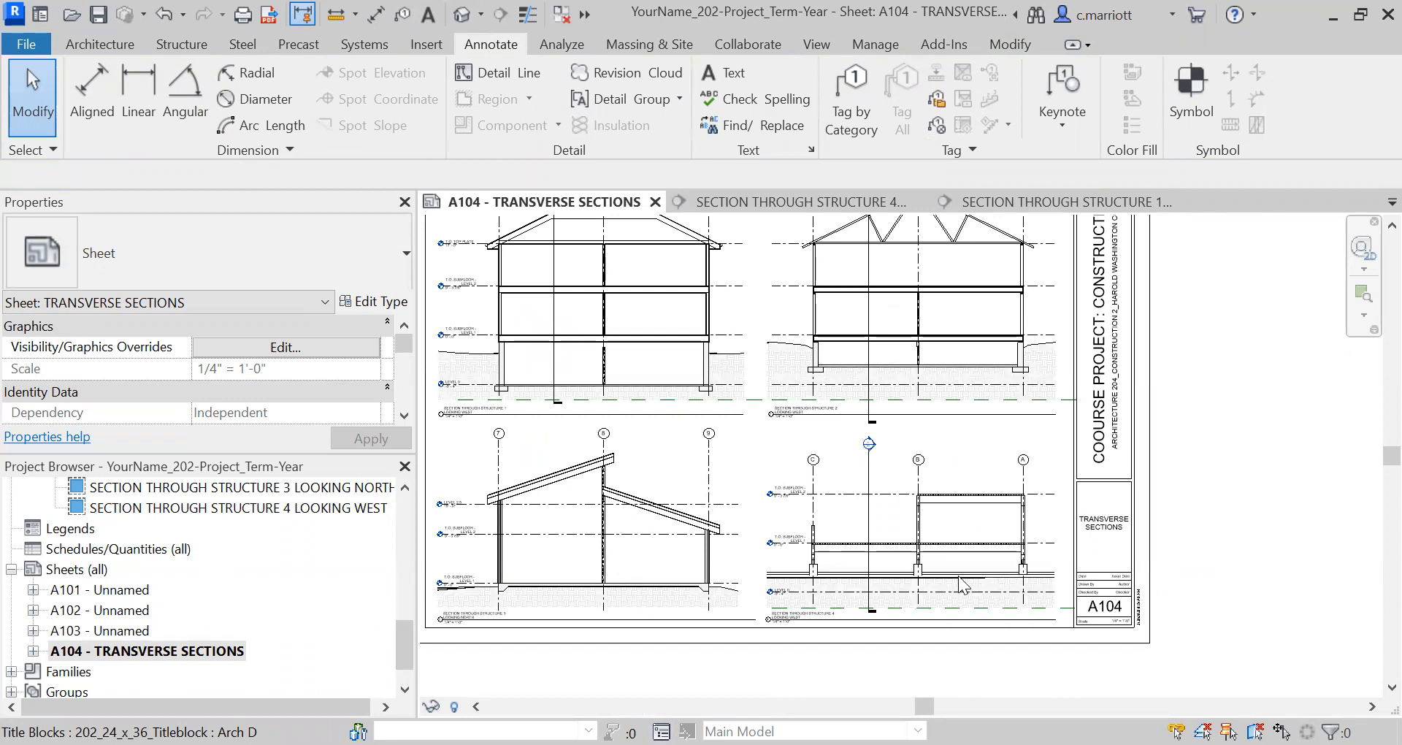
pyautogui.scroll(-2, 897, 508)
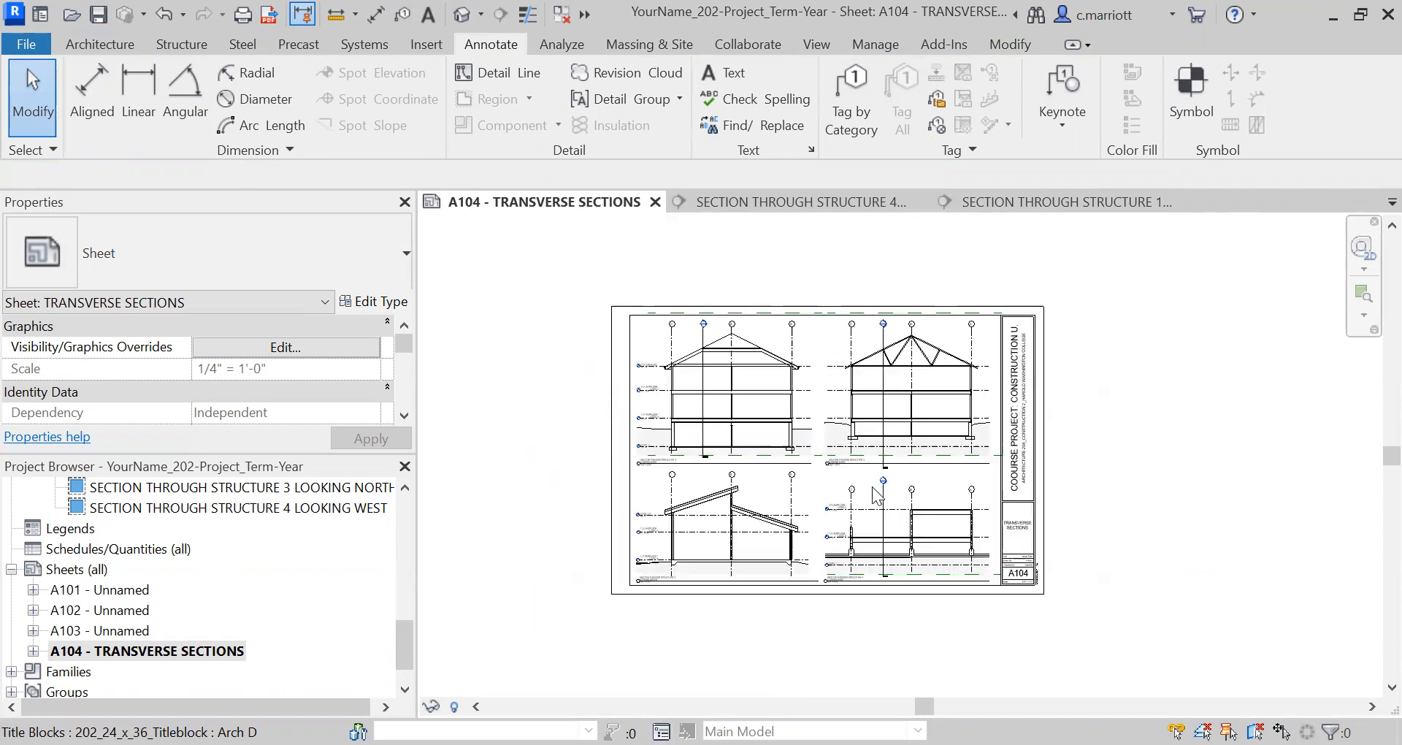
pyautogui.scroll(2, 872, 488)
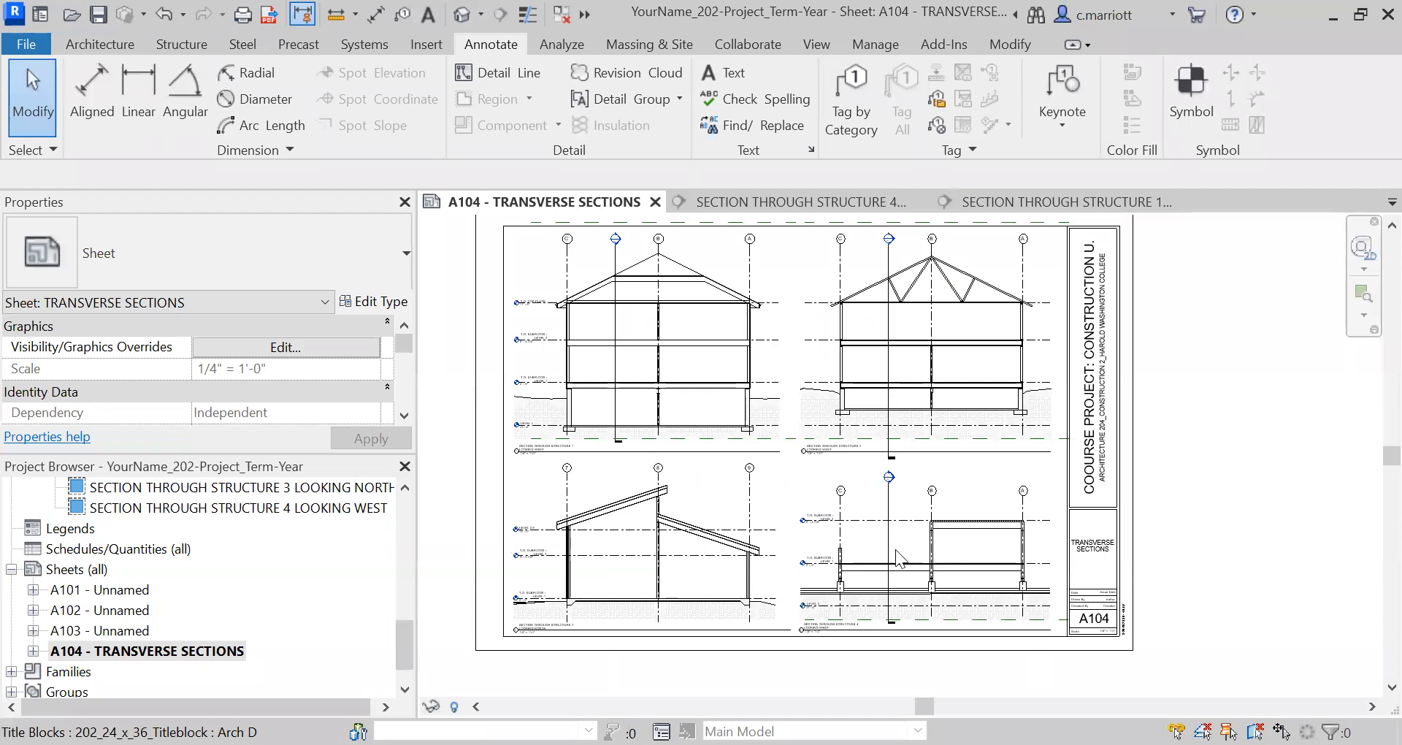